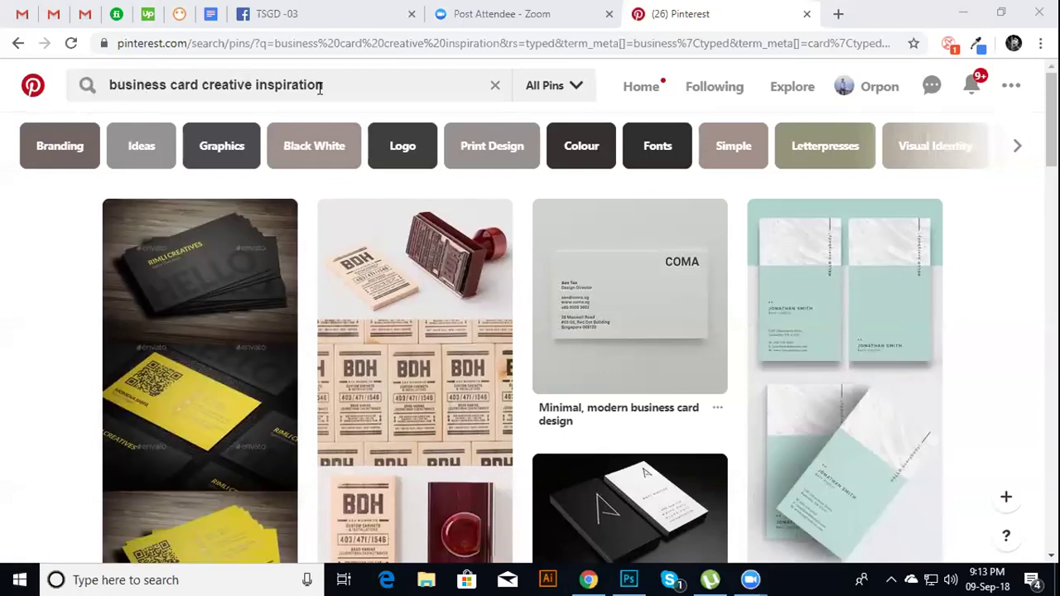
Remove 'inspiration' from the Pinterest search and search for 'business card creative'
left_click_drag(334, 86, 255, 82)
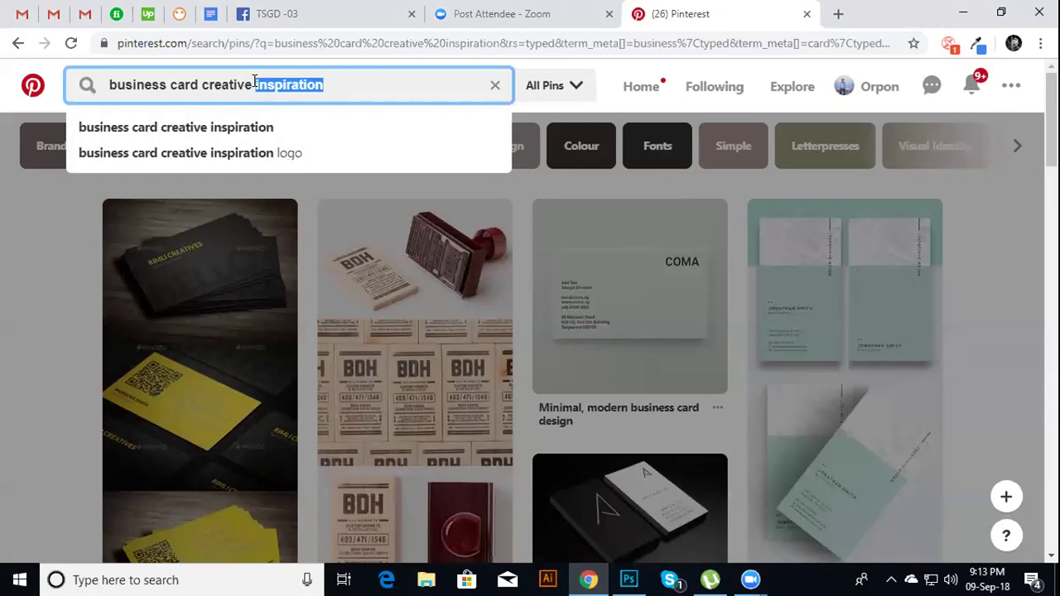
key("BackSpace")
key("Return")
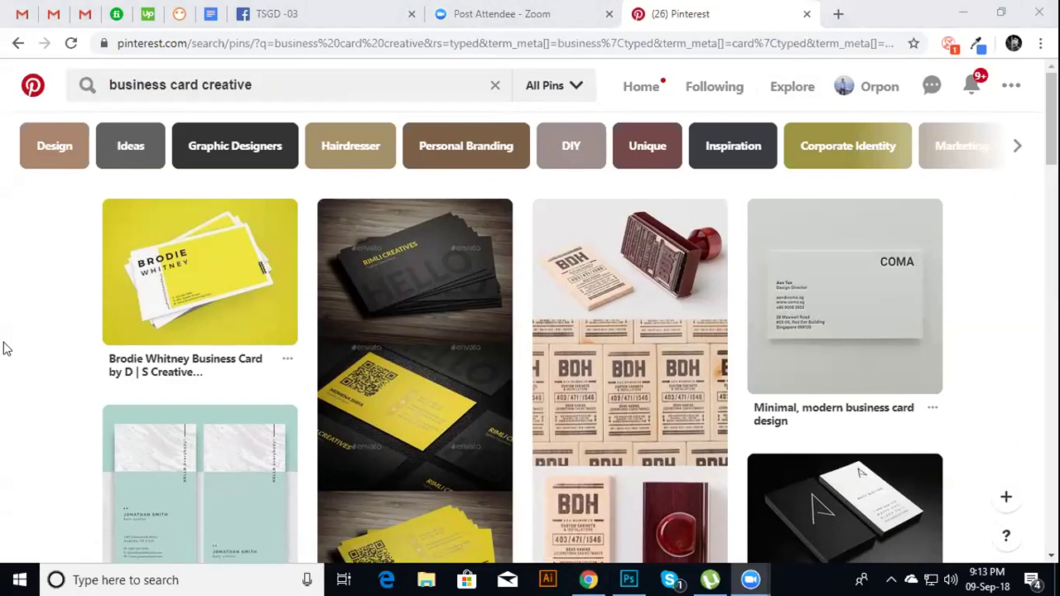
scroll(4, 347, "down", 1)
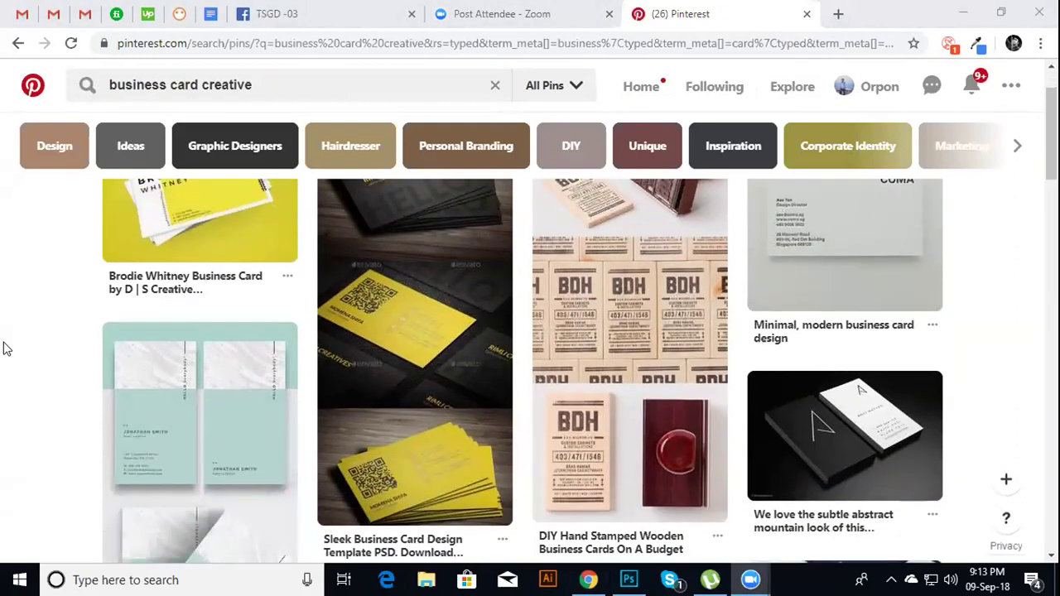
scroll(4, 346, "down", 1)
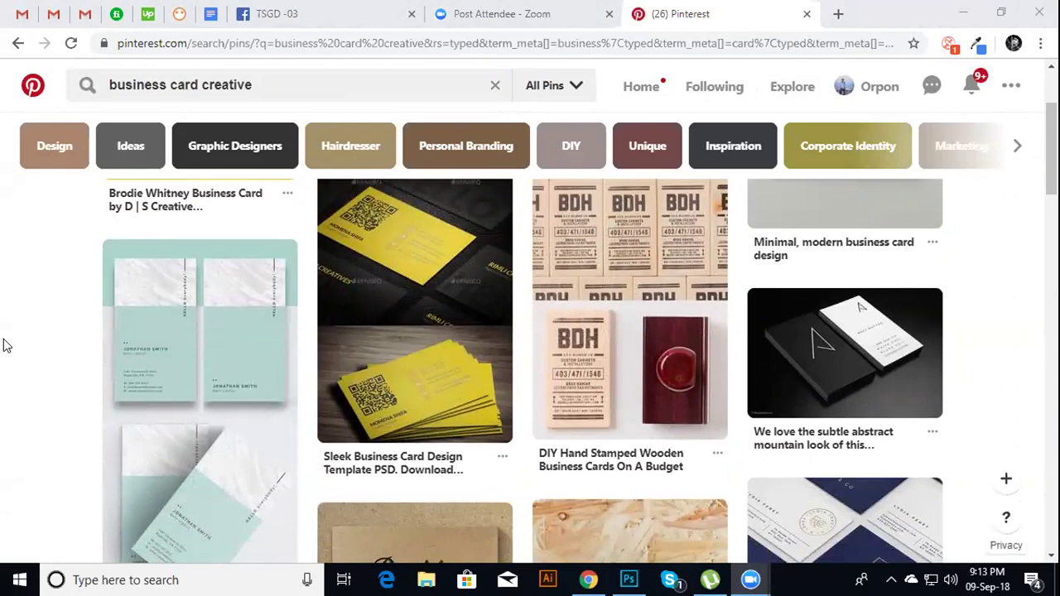
scroll(4, 346, "down", 1)
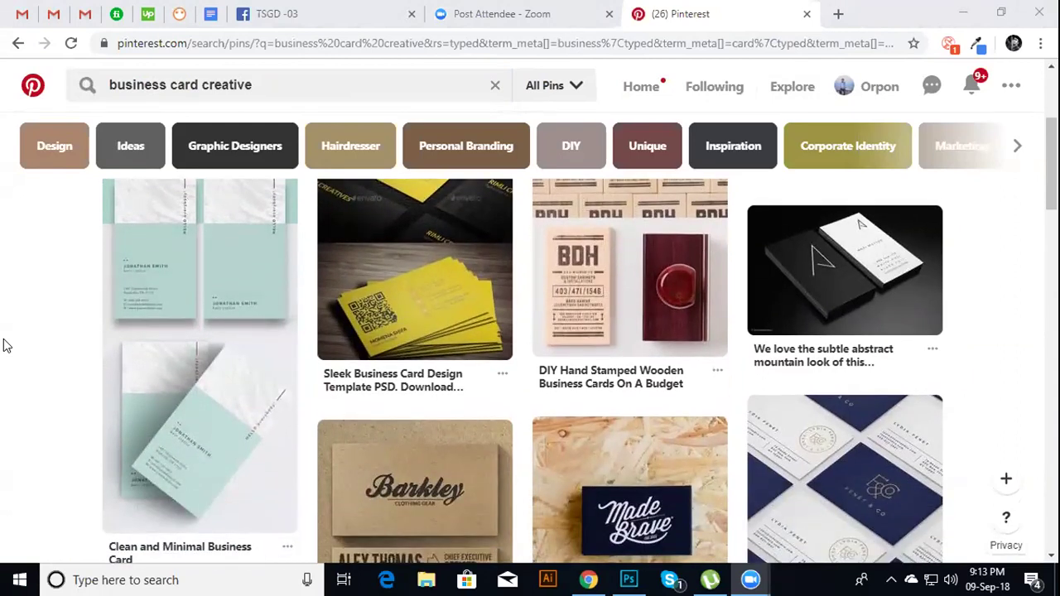
scroll(5, 346, "down", 1)
scroll(2, 345, "down", 1)
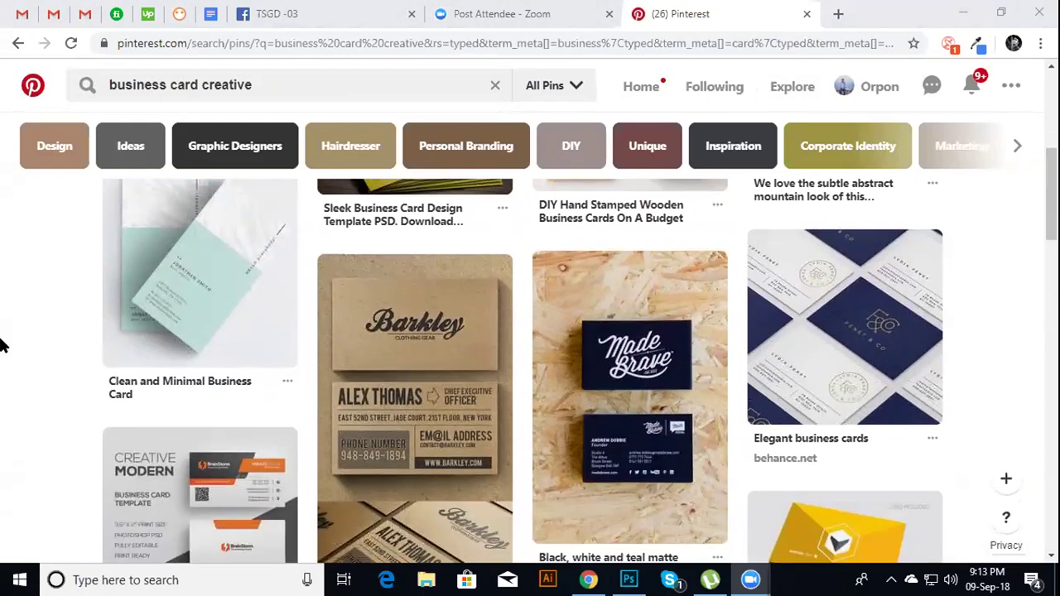
scroll(2, 345, "down", 2)
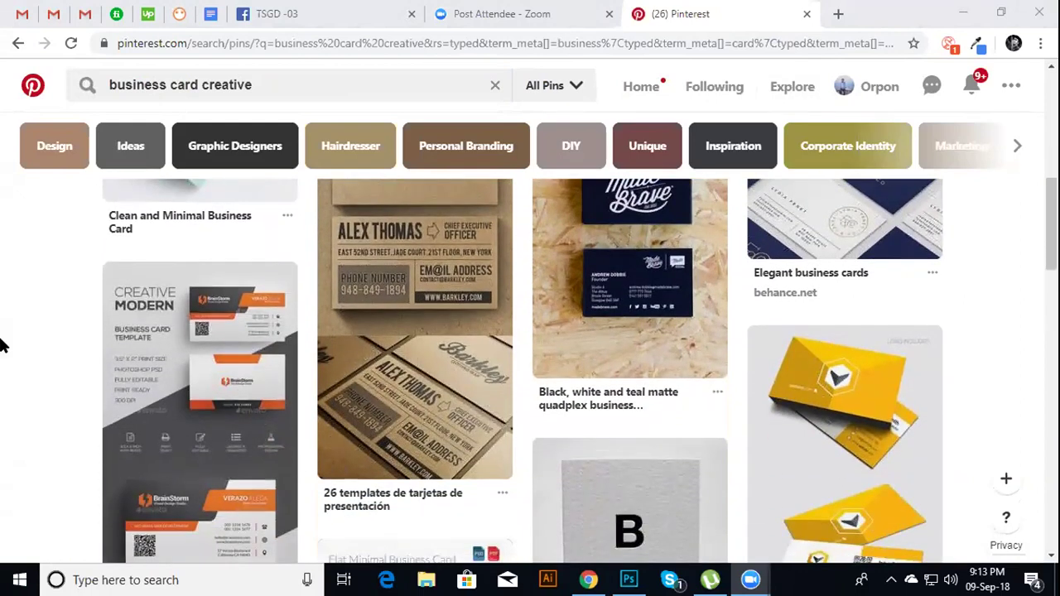
scroll(3, 345, "down", 1)
scroll(3, 345, "down", 1)
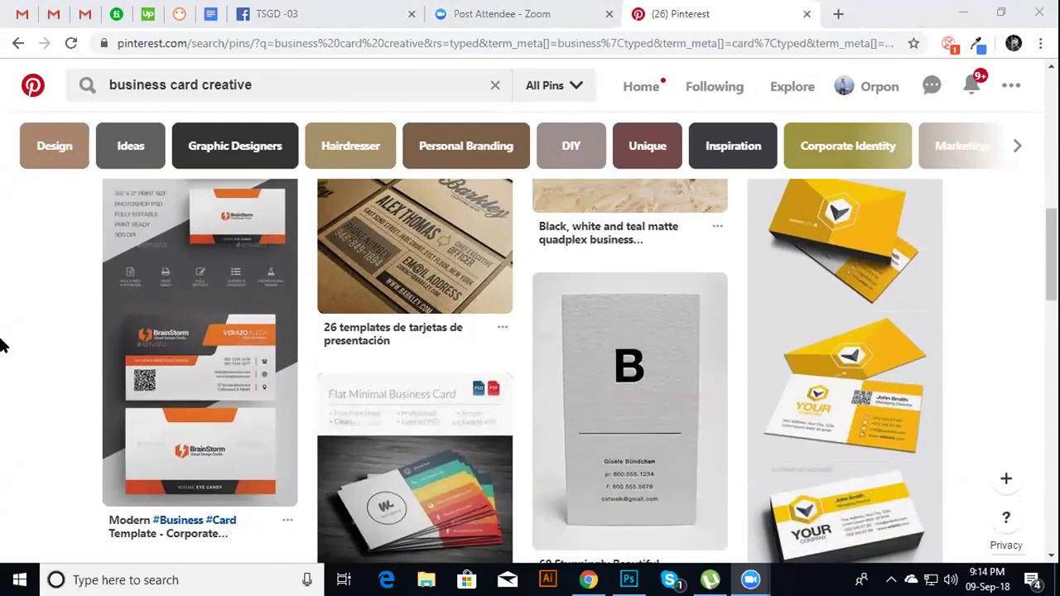
scroll(3, 345, "down", 1)
scroll(2, 345, "down", 1)
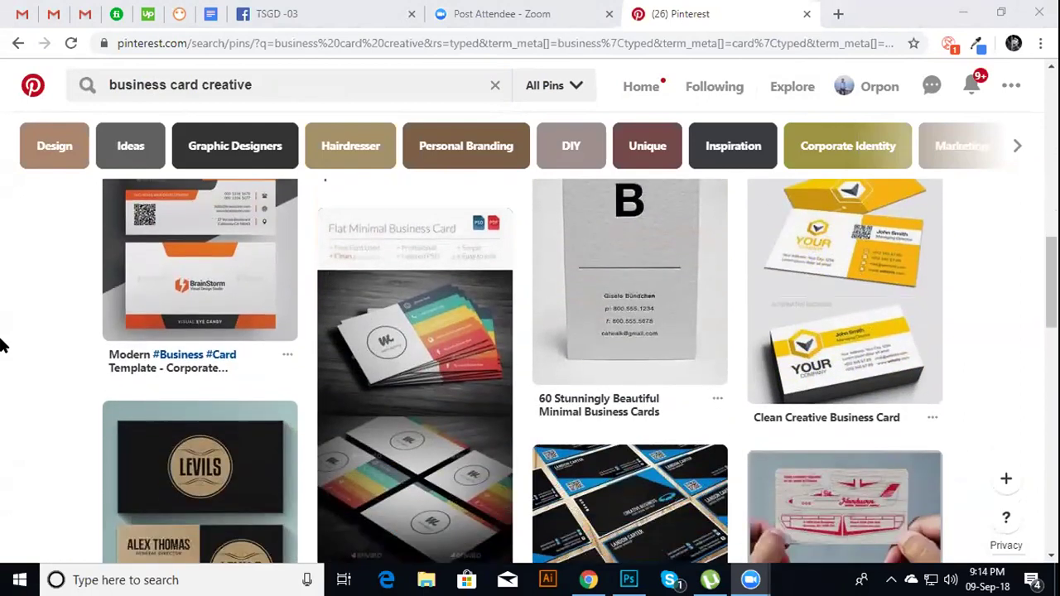
scroll(2, 345, "down", 1)
scroll(3, 345, "down", 1)
scroll(3, 345, "down", 1)
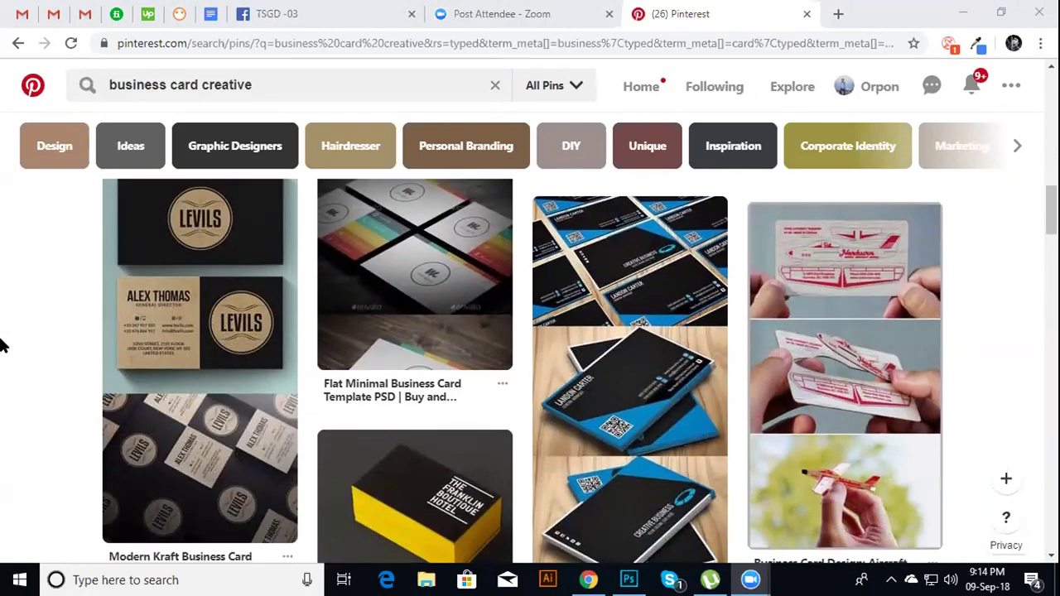
scroll(2, 345, "down", 1)
scroll(3, 345, "down", 1)
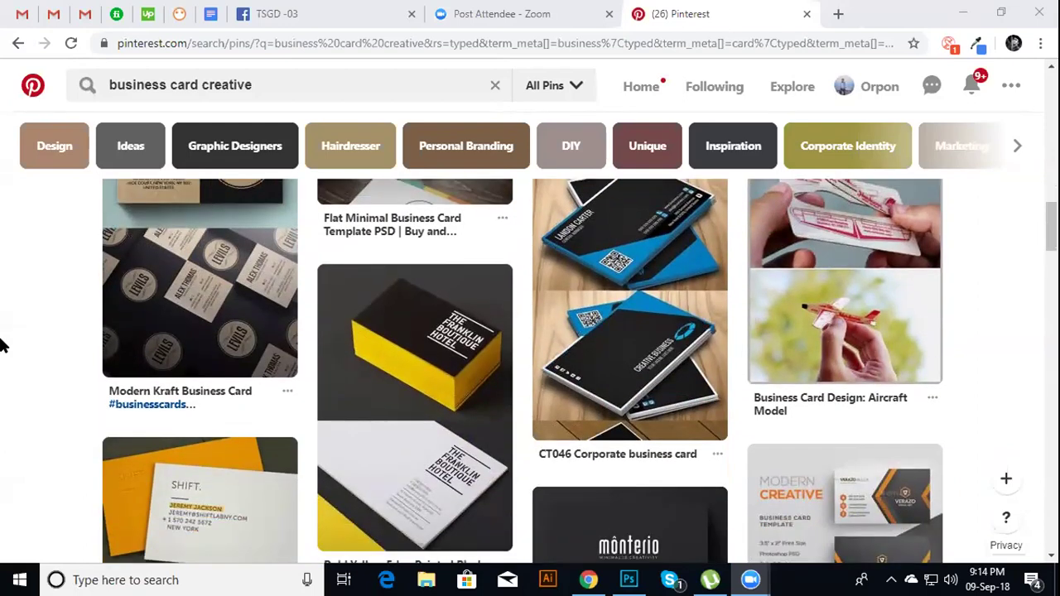
scroll(2, 345, "up", 1)
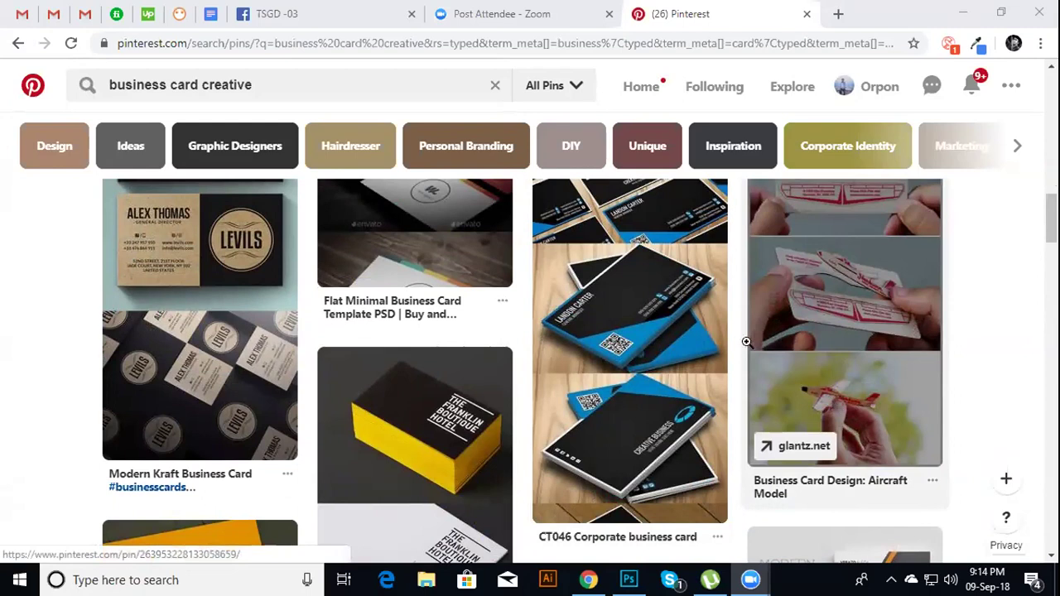
scroll(9, 381, "down", 1)
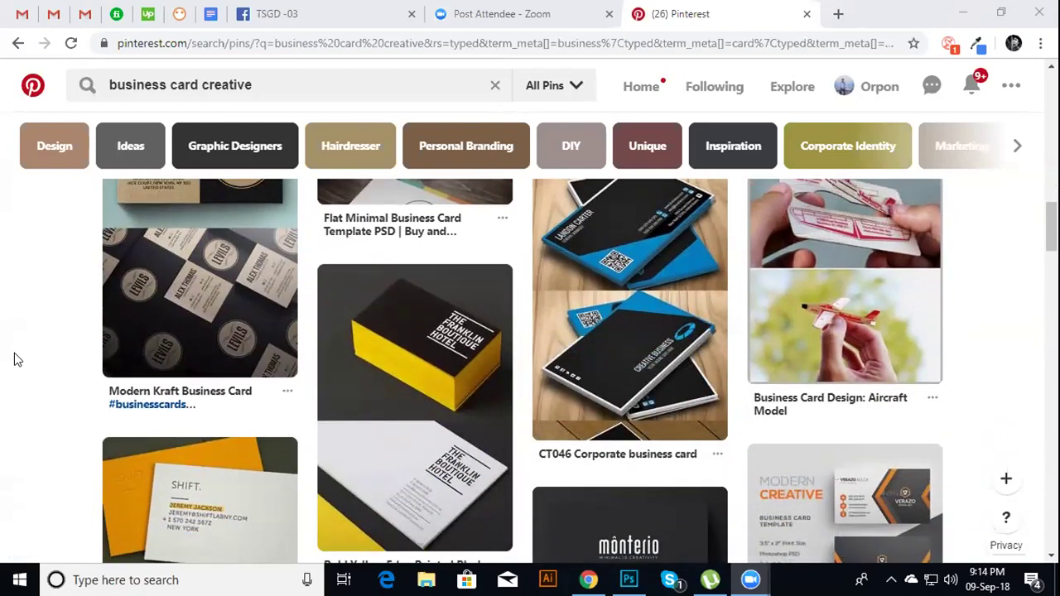
scroll(15, 360, "down", 1)
scroll(14, 359, "down", 1)
scroll(13, 353, "down", 1)
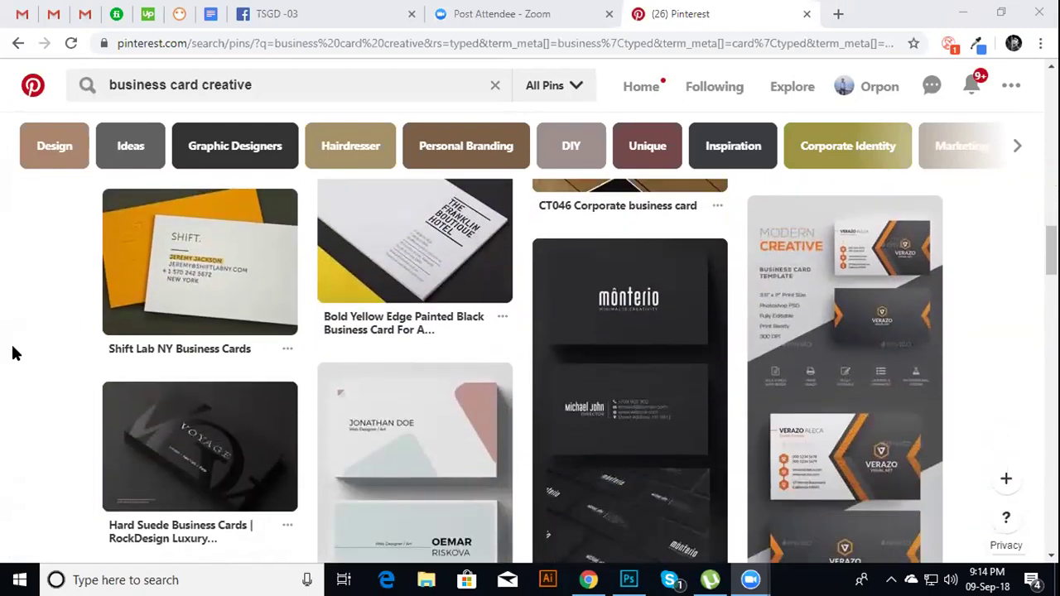
scroll(12, 354, "down", 1)
scroll(11, 359, "down", 1)
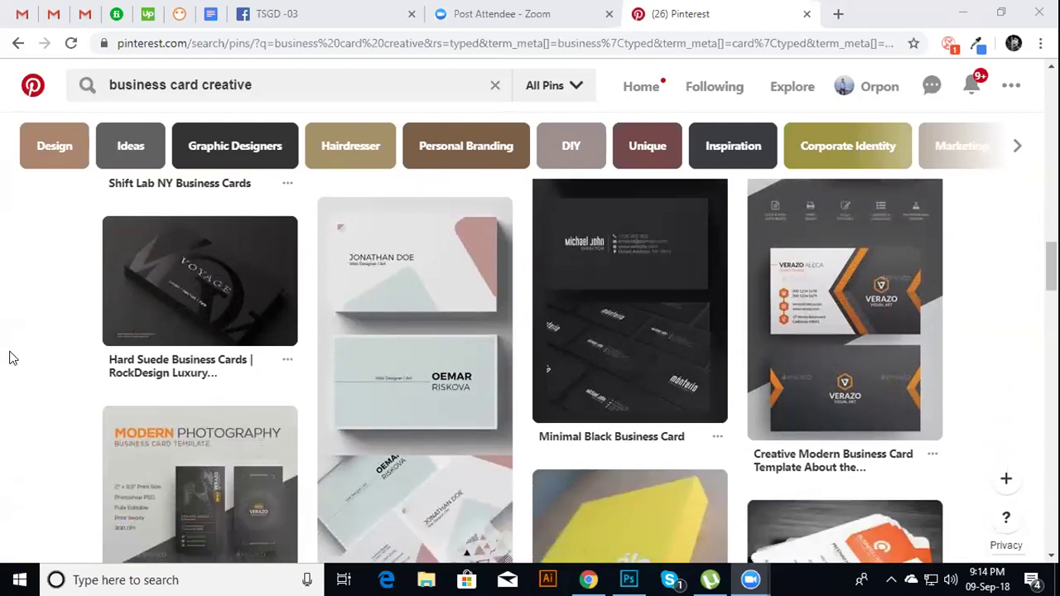
scroll(11, 358, "down", 1)
scroll(12, 358, "down", 1)
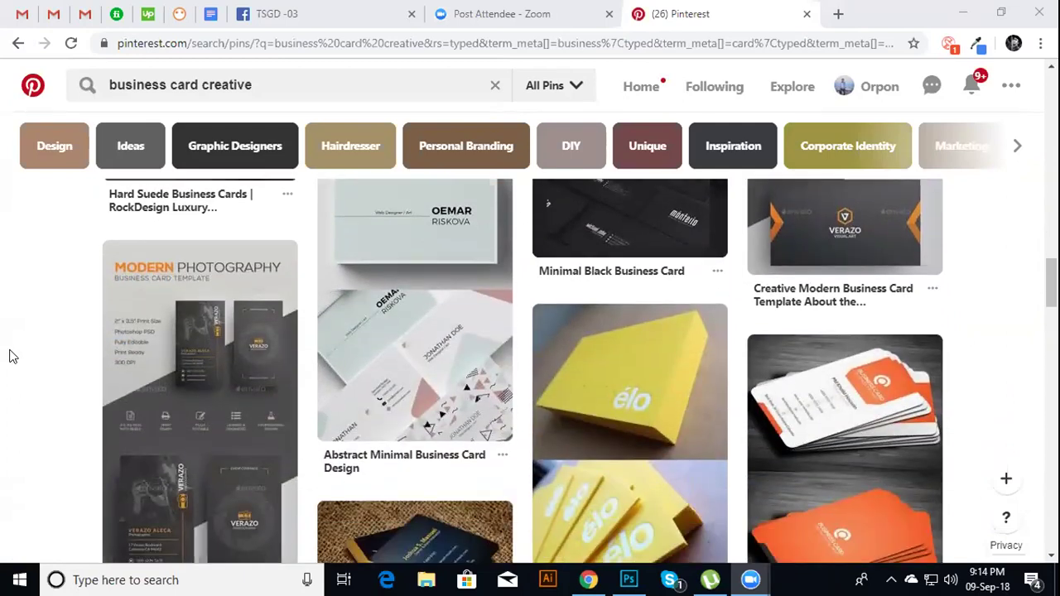
scroll(12, 358, "down", 1)
scroll(10, 358, "down", 1)
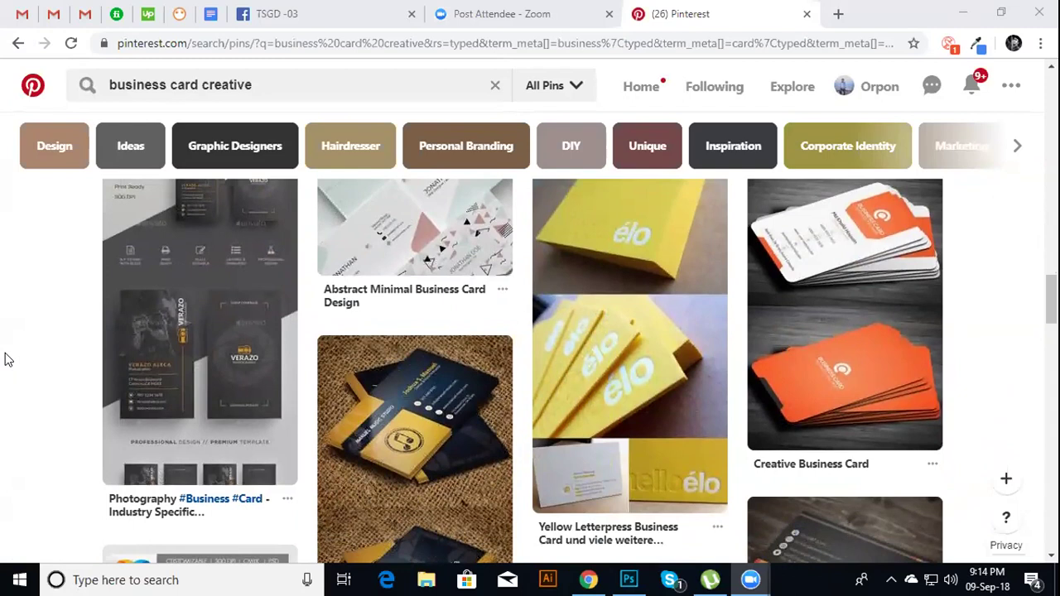
scroll(8, 359, "down", 1)
scroll(9, 359, "down", 1)
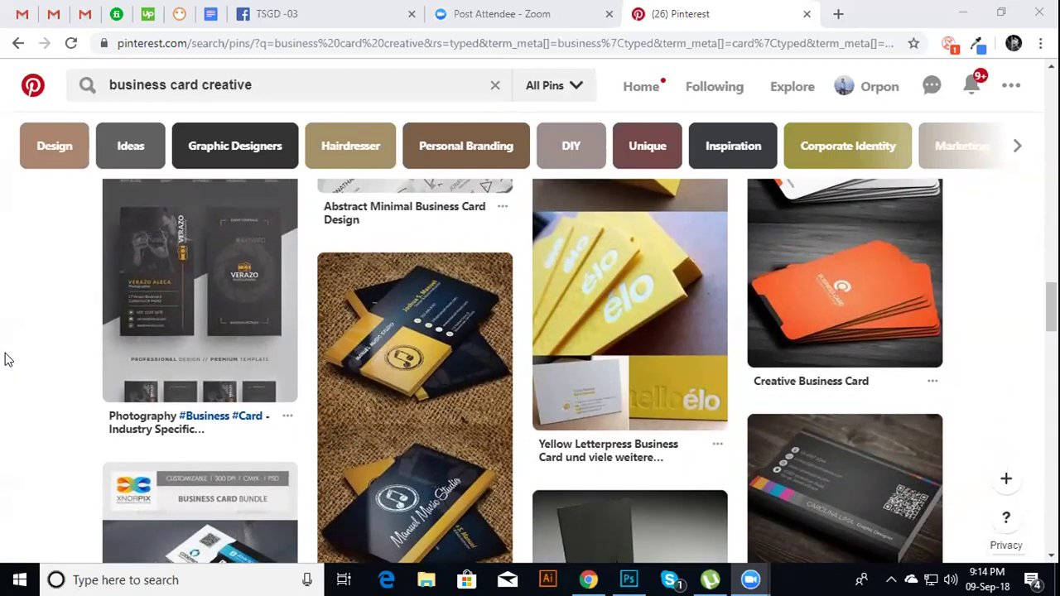
scroll(8, 359, "down", 1)
scroll(8, 359, "down", 1)
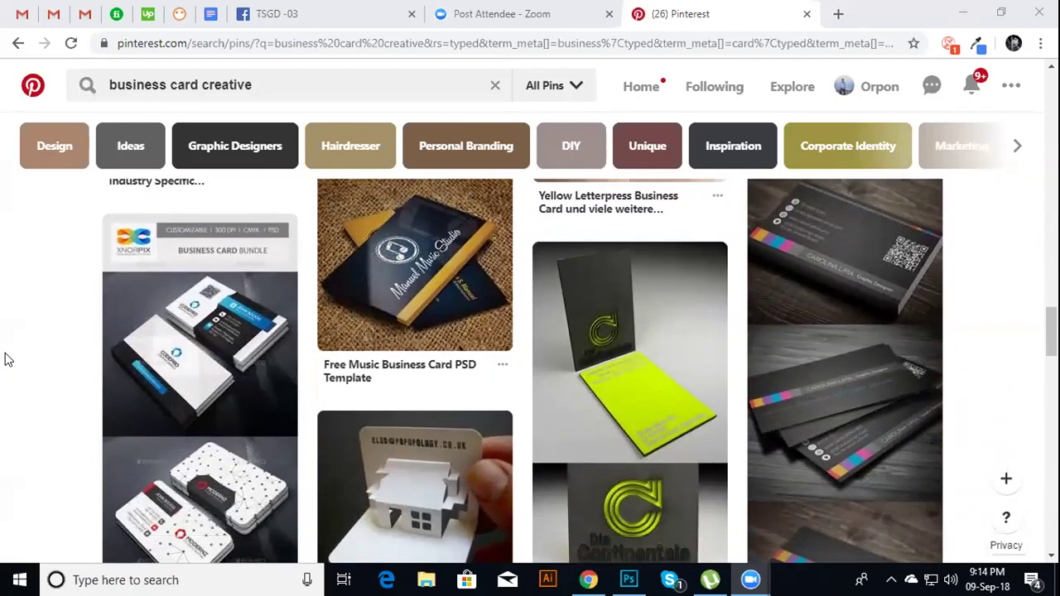
scroll(6, 359, "down", 1)
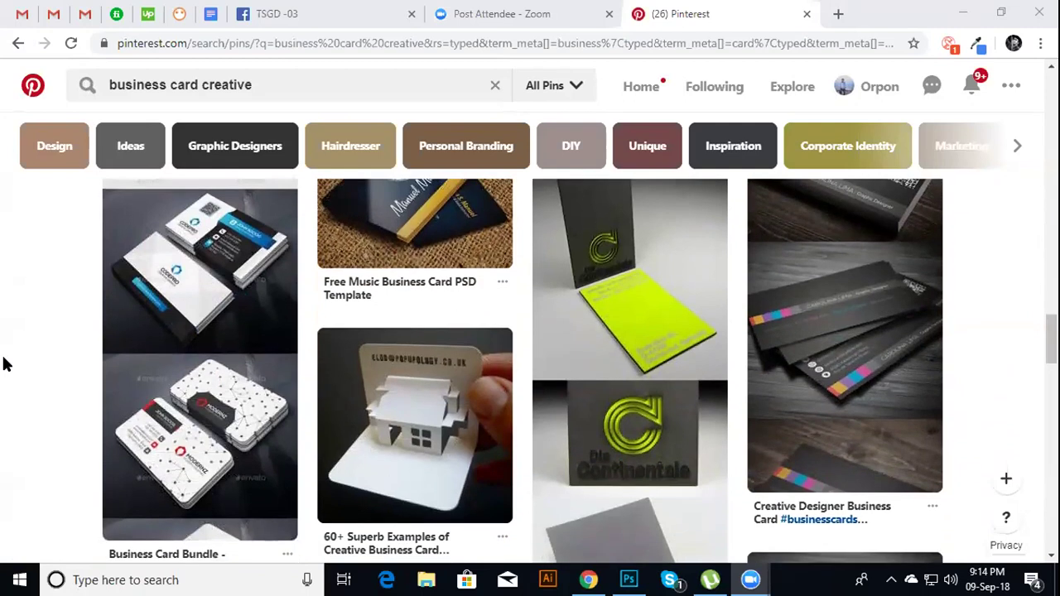
scroll(7, 364, "down", 2)
scroll(7, 364, "down", 1)
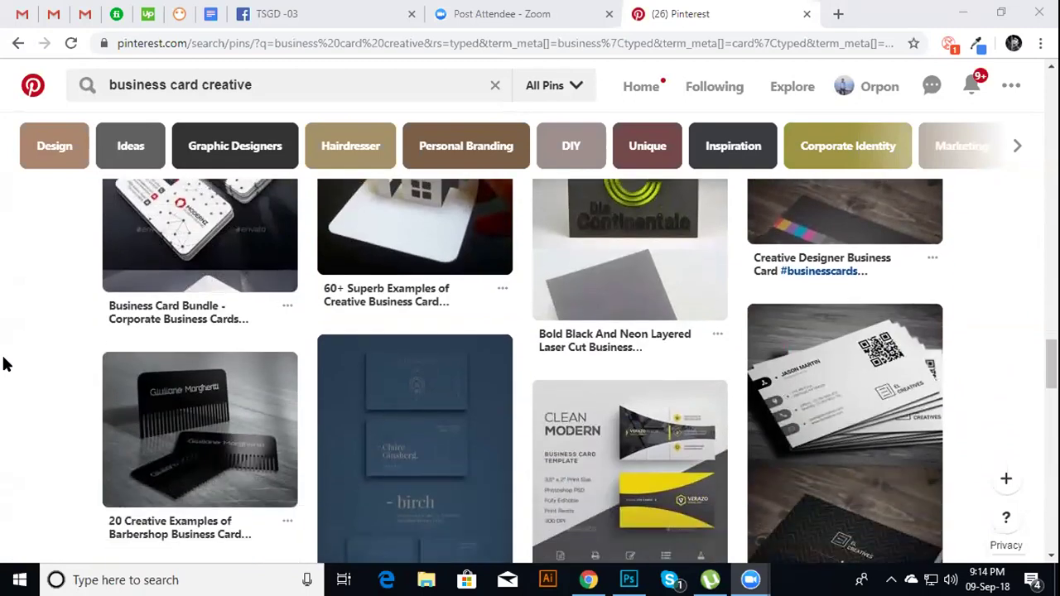
scroll(6, 364, "down", 1)
scroll(6, 364, "down", 1)
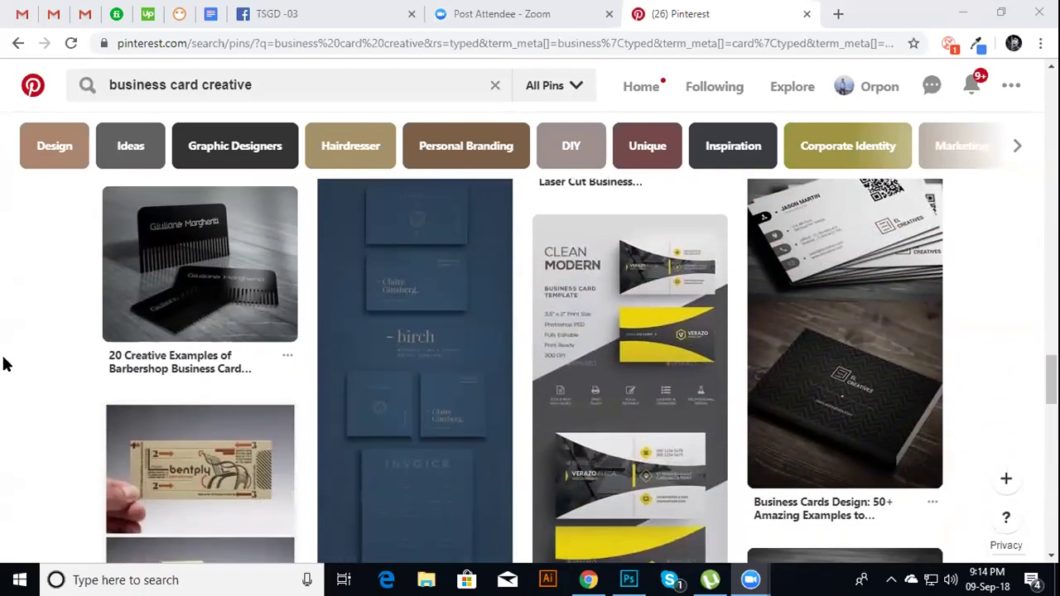
scroll(6, 365, "down", 1)
scroll(7, 364, "down", 1)
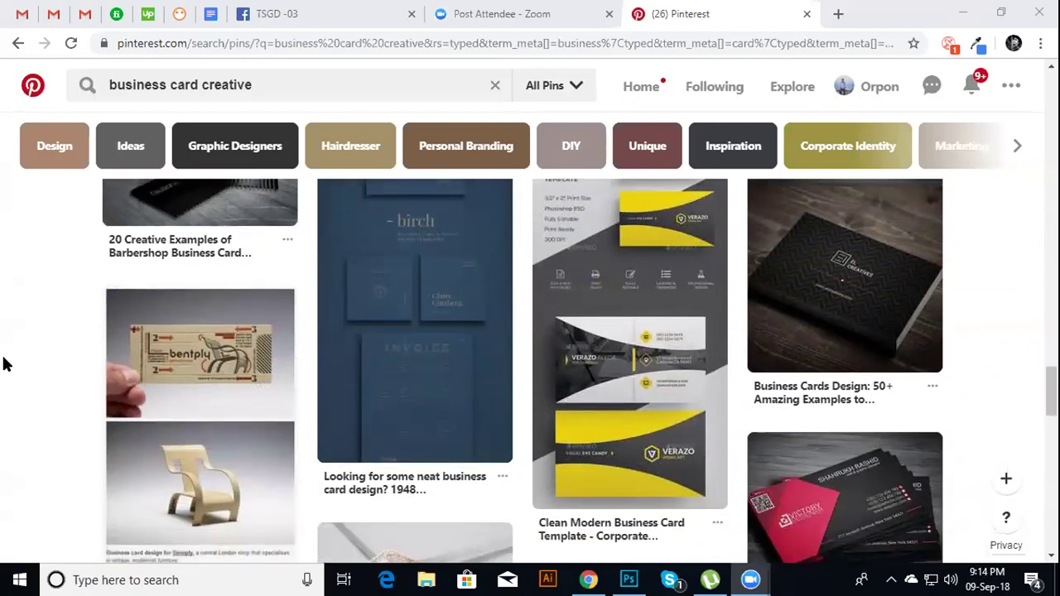
scroll(6, 364, "down", 1)
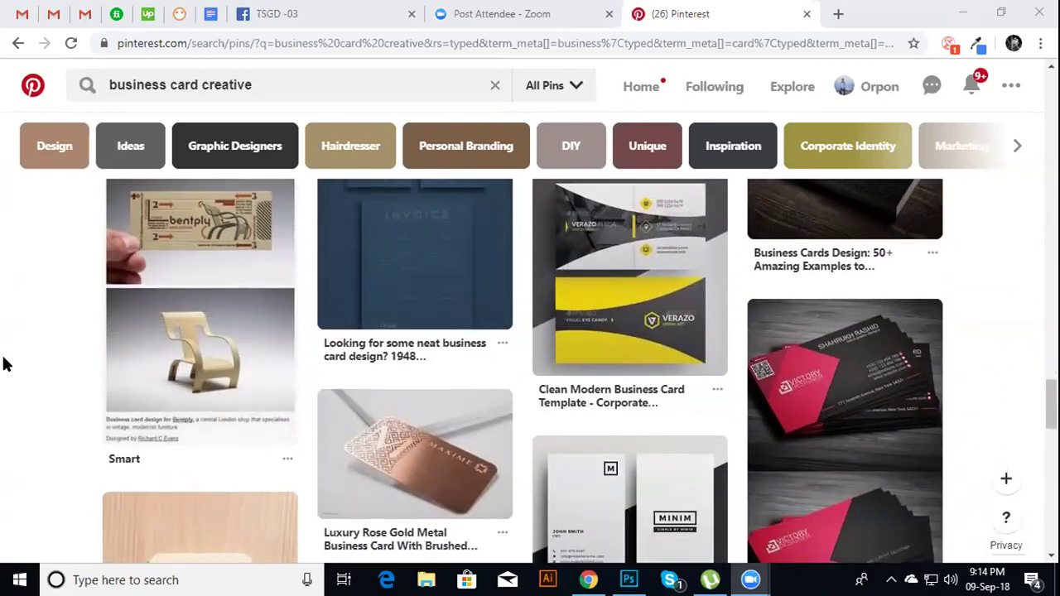
scroll(7, 365, "down", 1)
scroll(7, 364, "down", 1)
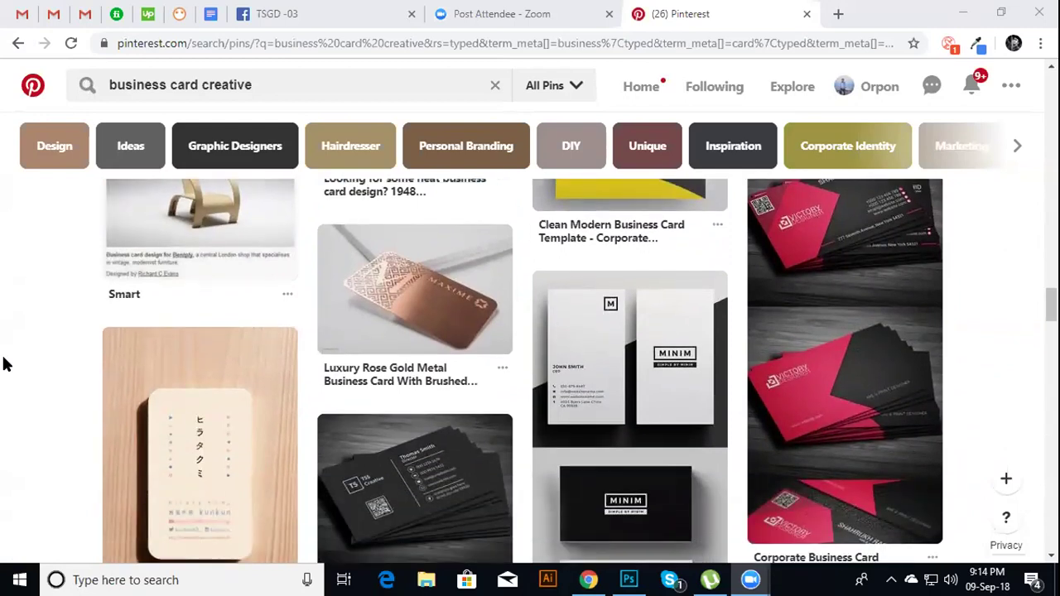
scroll(7, 365, "down", 1)
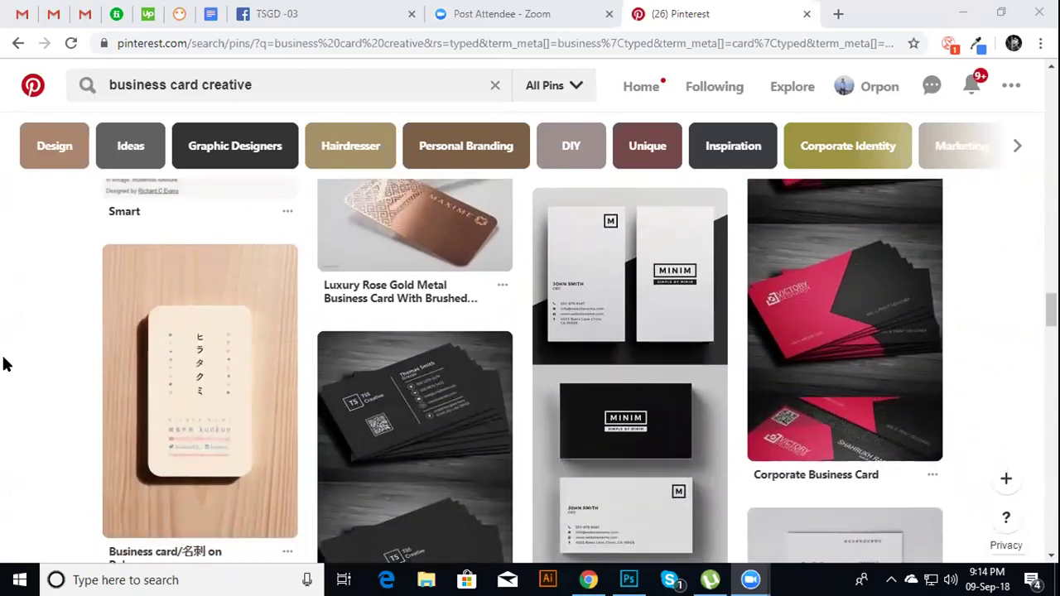
scroll(7, 365, "down", 1)
scroll(6, 364, "down", 1)
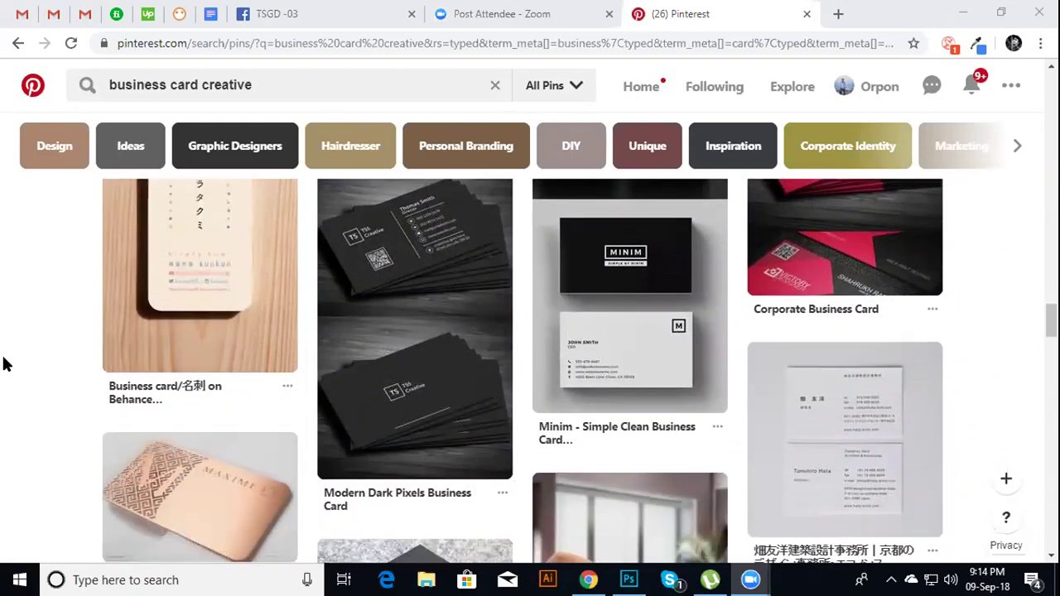
scroll(7, 364, "down", 1)
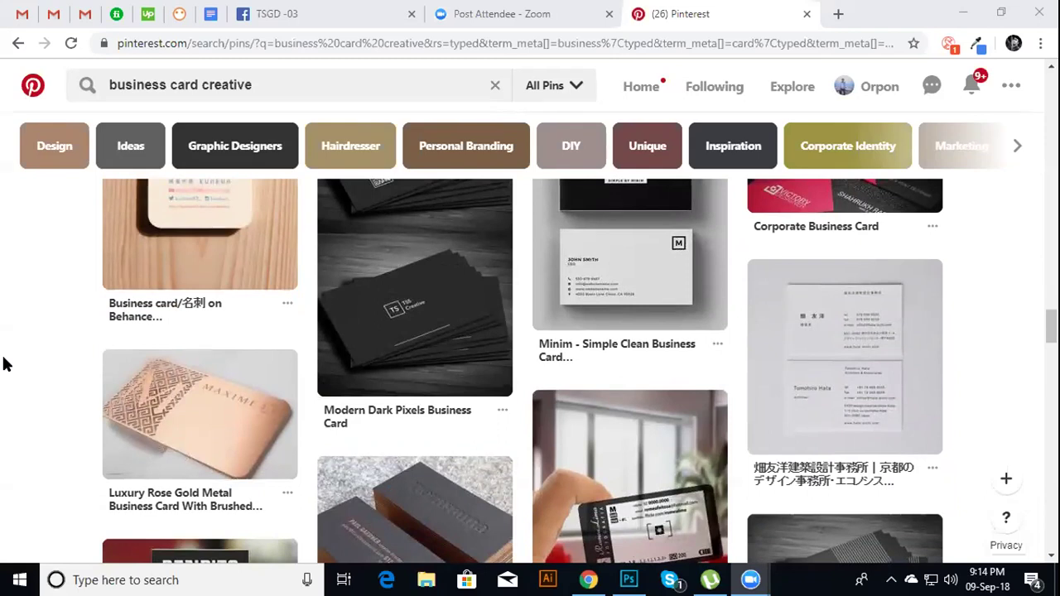
scroll(7, 364, "up", 1)
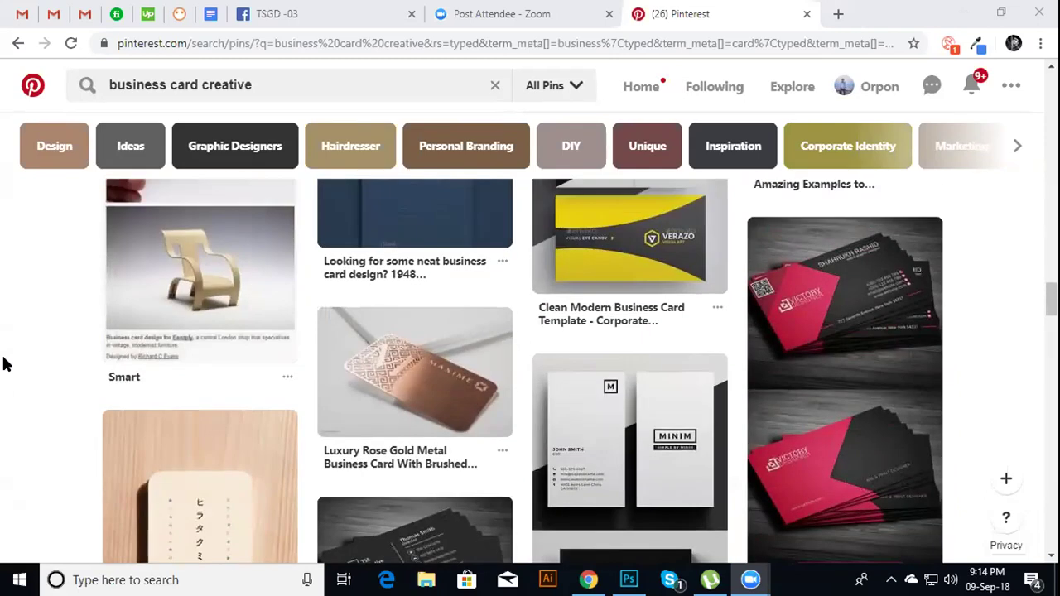
scroll(6, 364, "up", 1)
scroll(3, 363, "up", 2)
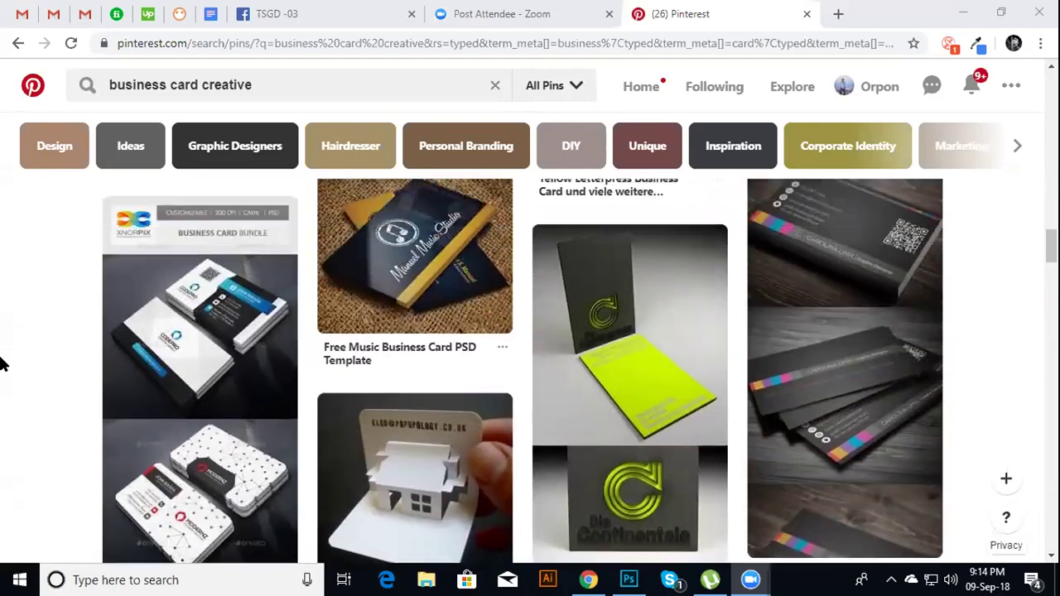
scroll(3, 364, "down", 1)
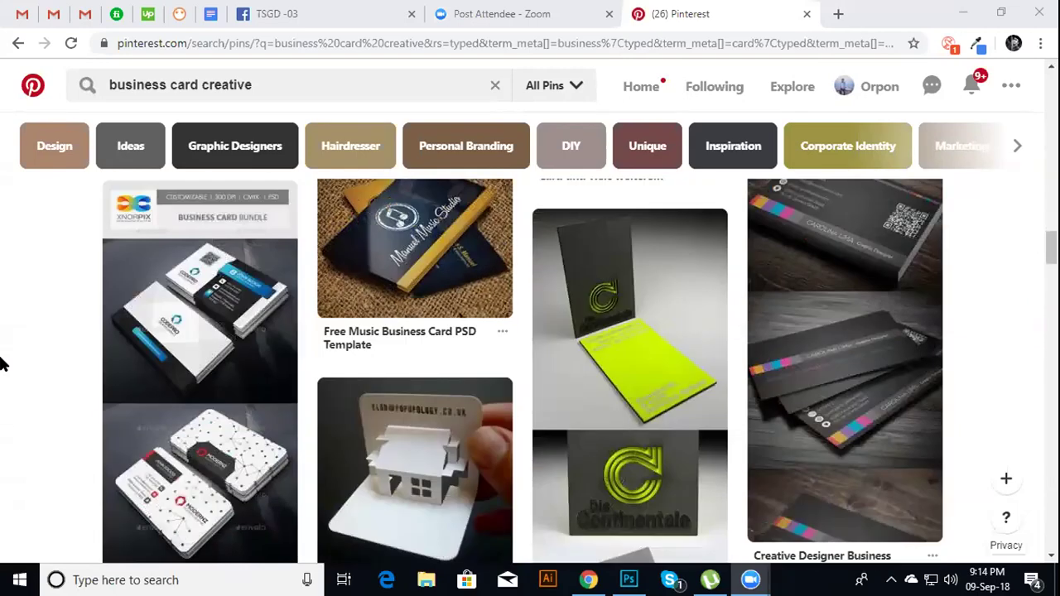
scroll(3, 365, "down", 3)
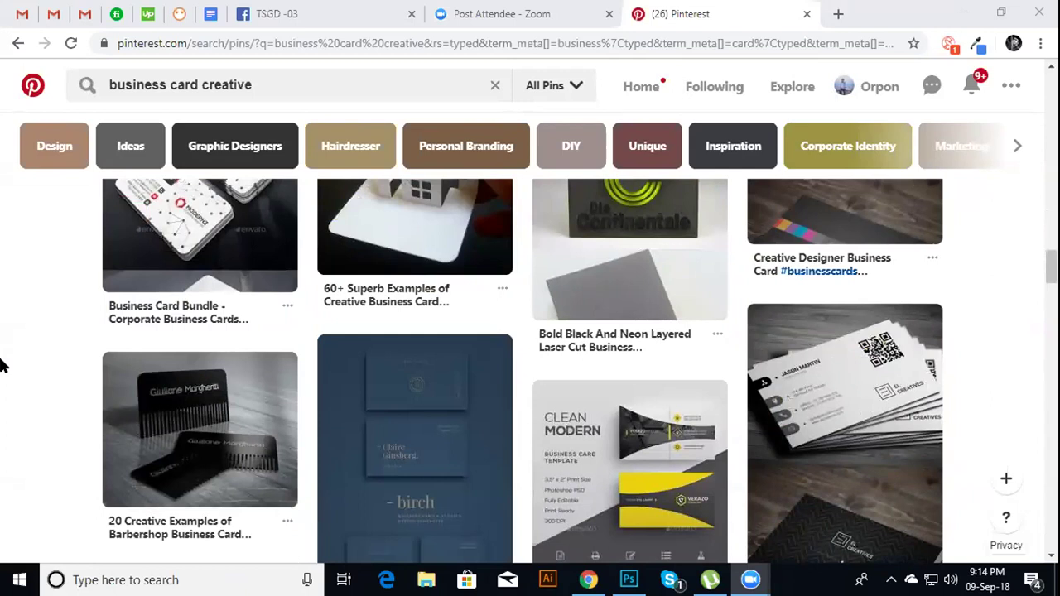
scroll(3, 364, "down", 1)
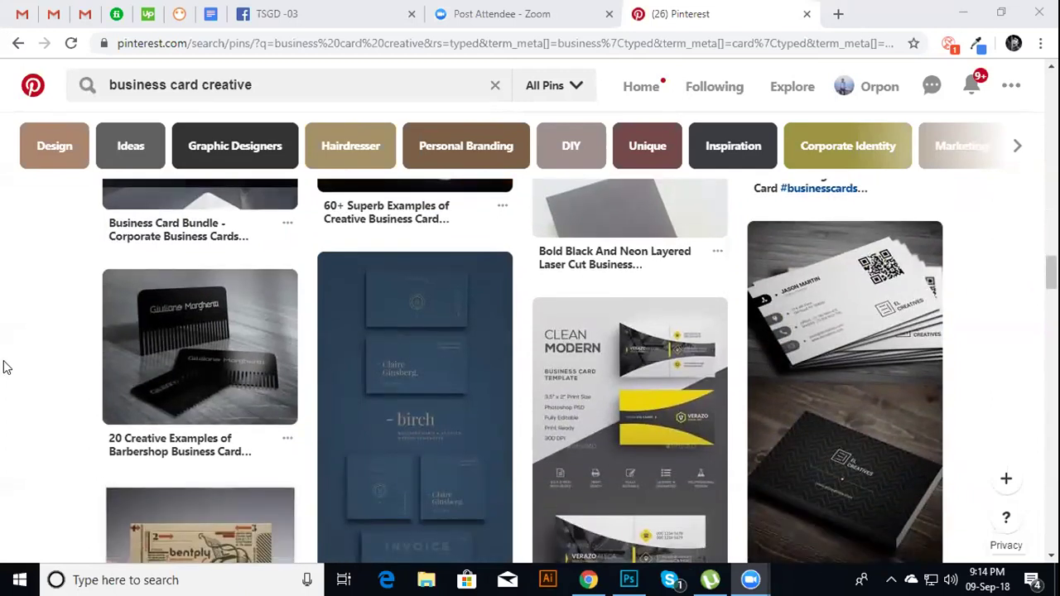
scroll(6, 368, "down", 1)
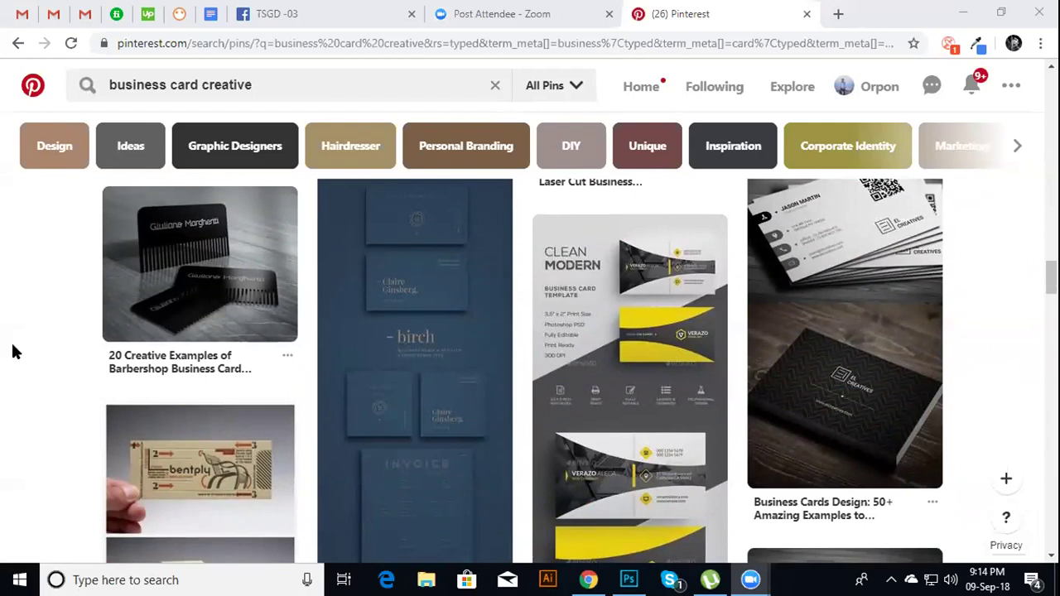
scroll(9, 372, "down", 3)
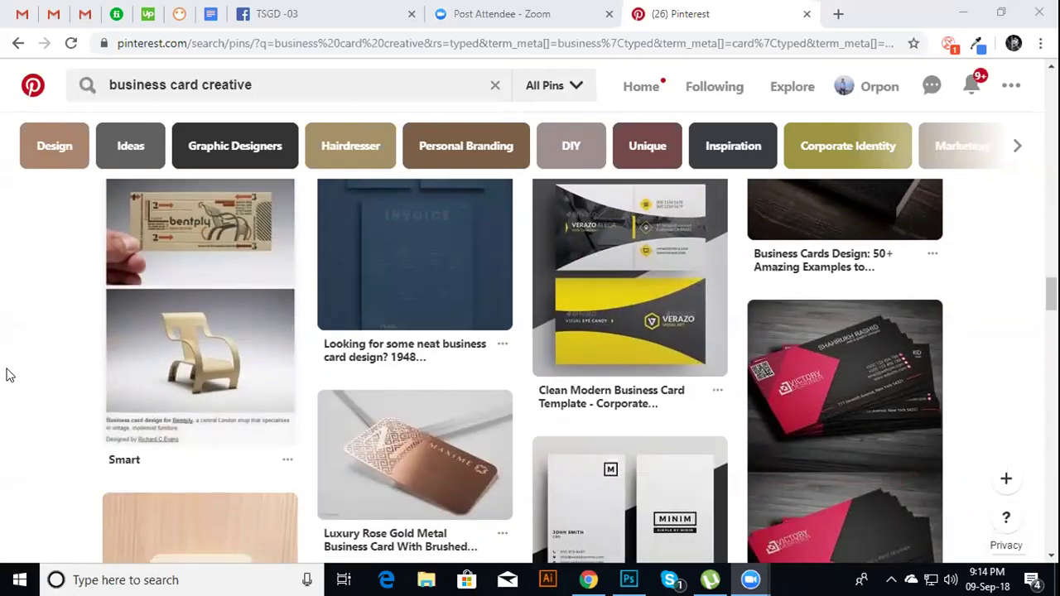
scroll(9, 372, "down", 2)
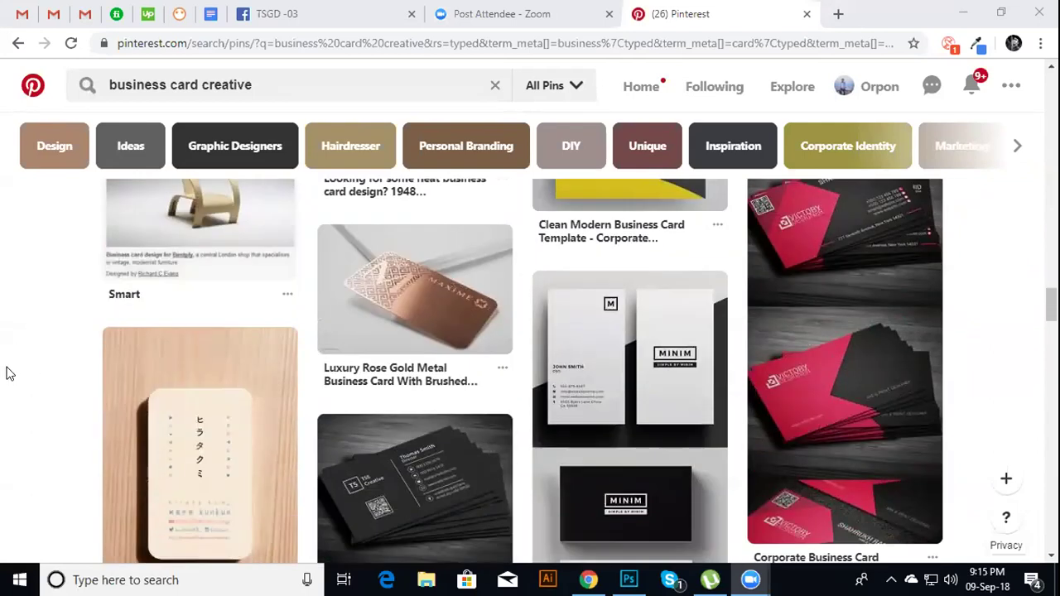
scroll(6, 373, "down", 1)
scroll(7, 372, "down", 1)
scroll(6, 373, "down", 2)
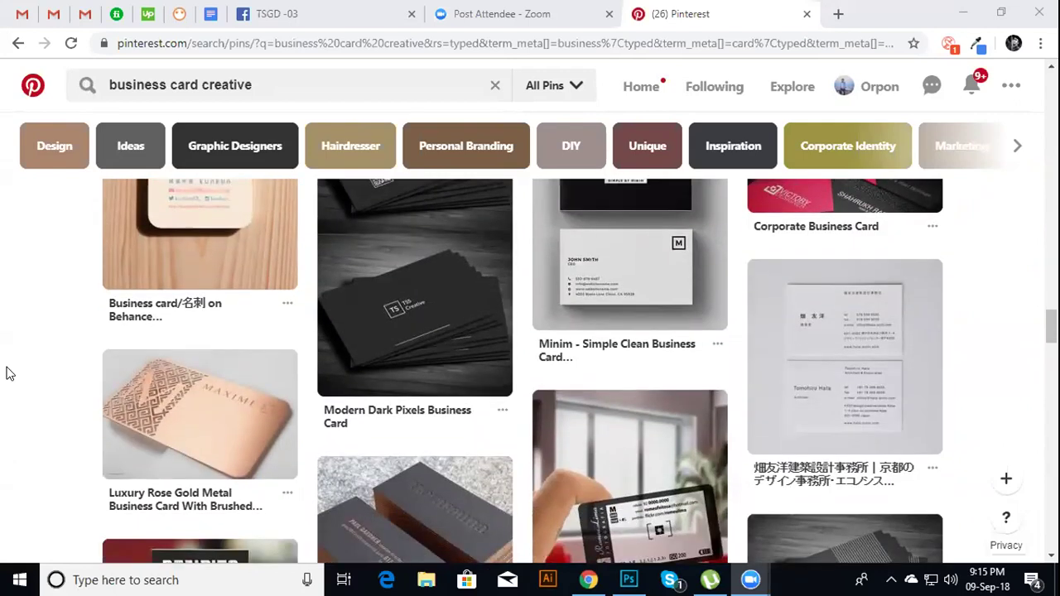
scroll(9, 372, "down", 2)
scroll(7, 373, "down", 2)
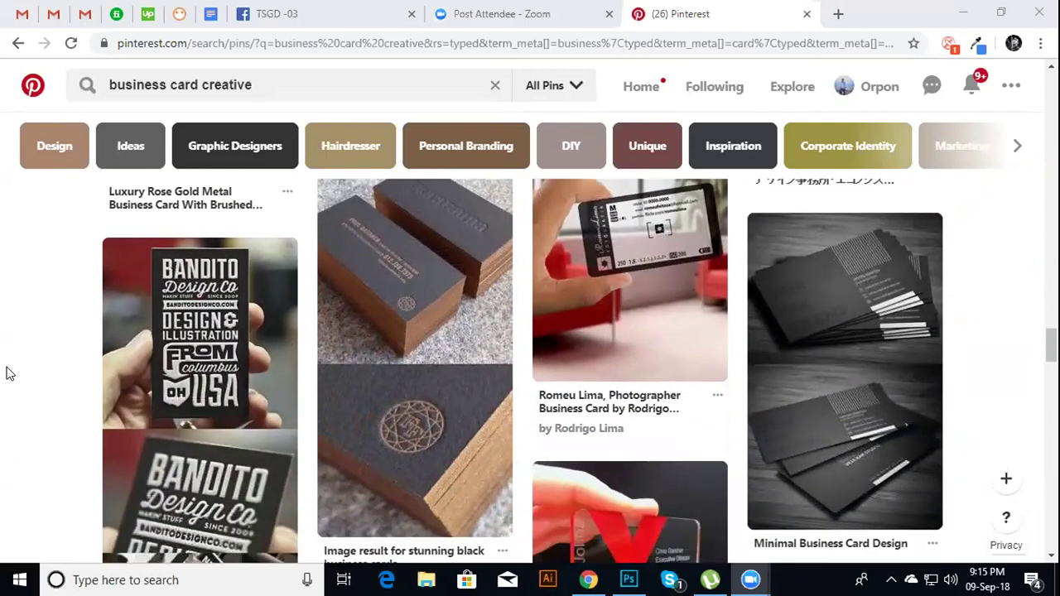
scroll(7, 373, "down", 2)
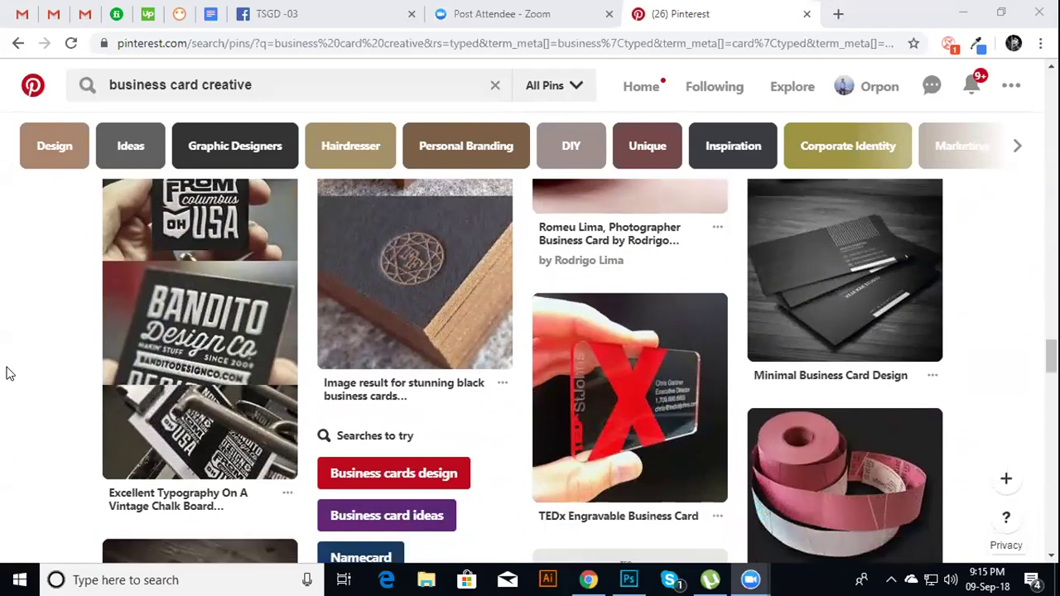
scroll(6, 373, "down", 1)
scroll(6, 373, "down", 1)
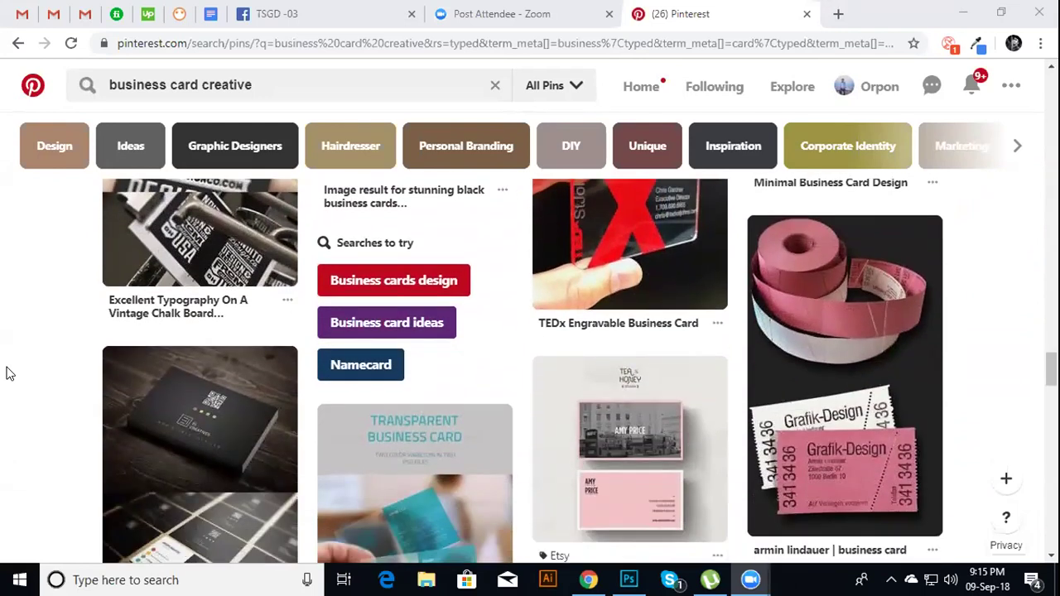
scroll(7, 373, "down", 1)
scroll(7, 373, "down", 1)
scroll(7, 373, "down", 1)
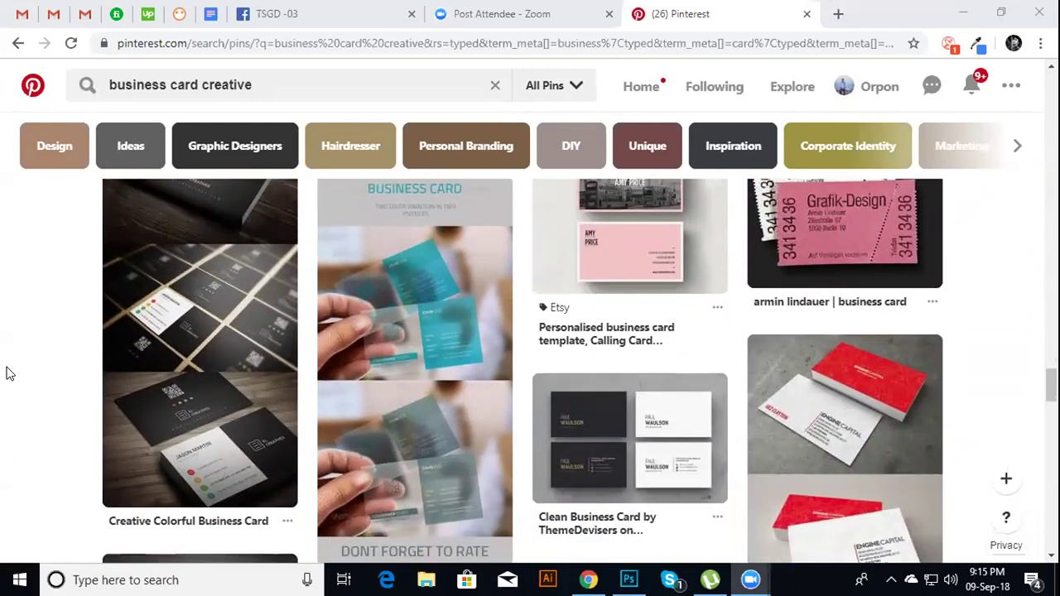
scroll(6, 373, "down", 1)
scroll(7, 372, "down", 1)
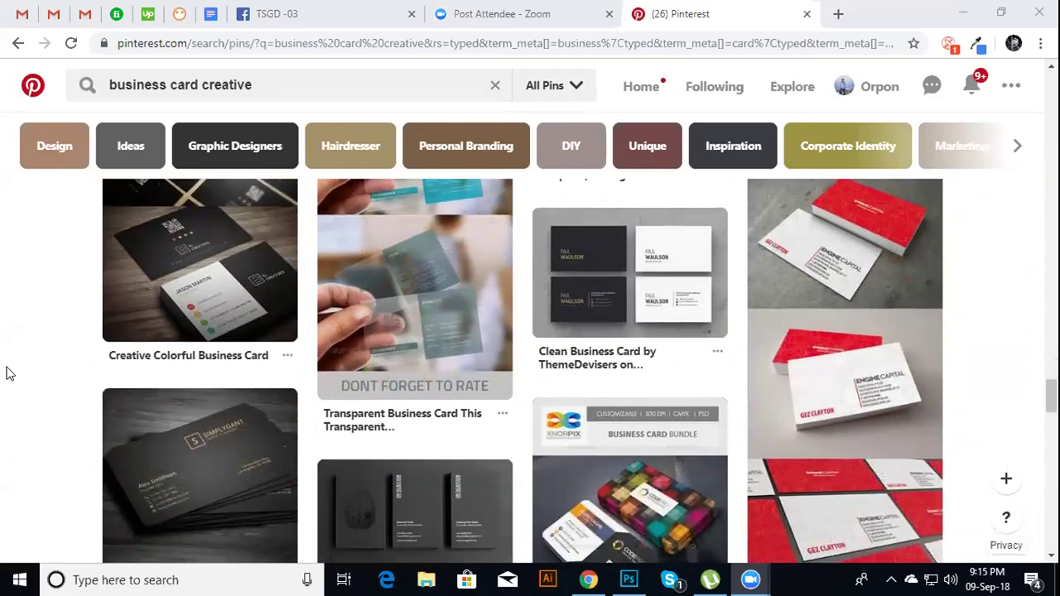
scroll(6, 372, "down", 1)
scroll(7, 372, "down", 1)
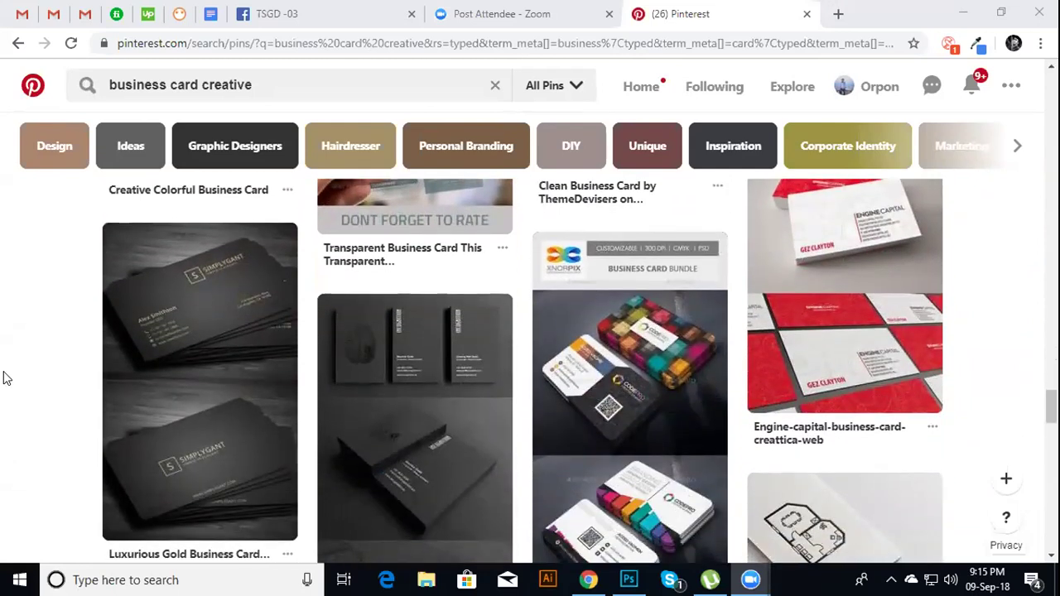
mouse_move(414, 414)
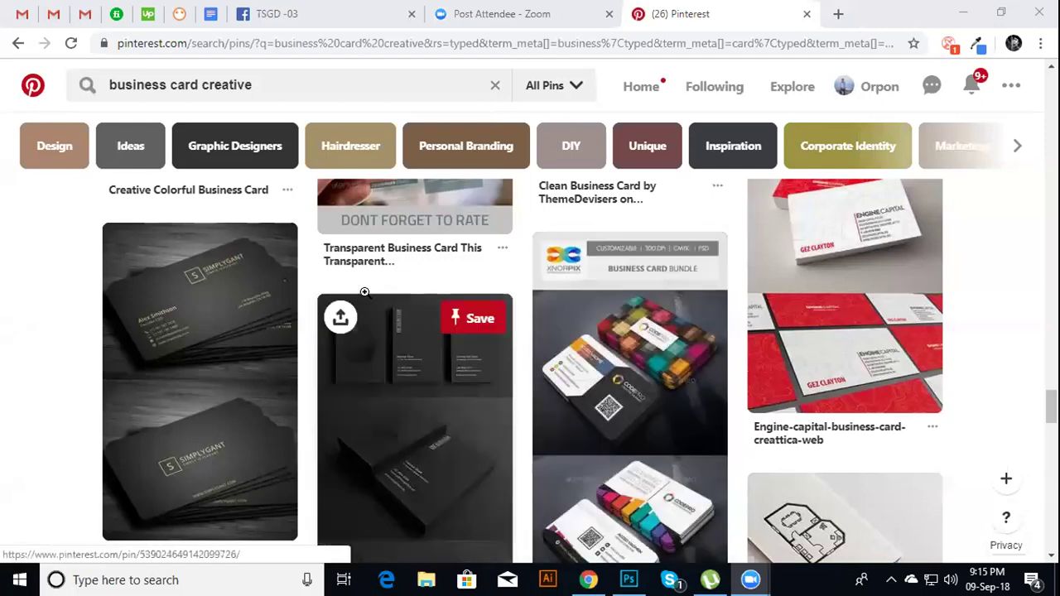
scroll(14, 335, "down", 1)
scroll(14, 335, "down", 1)
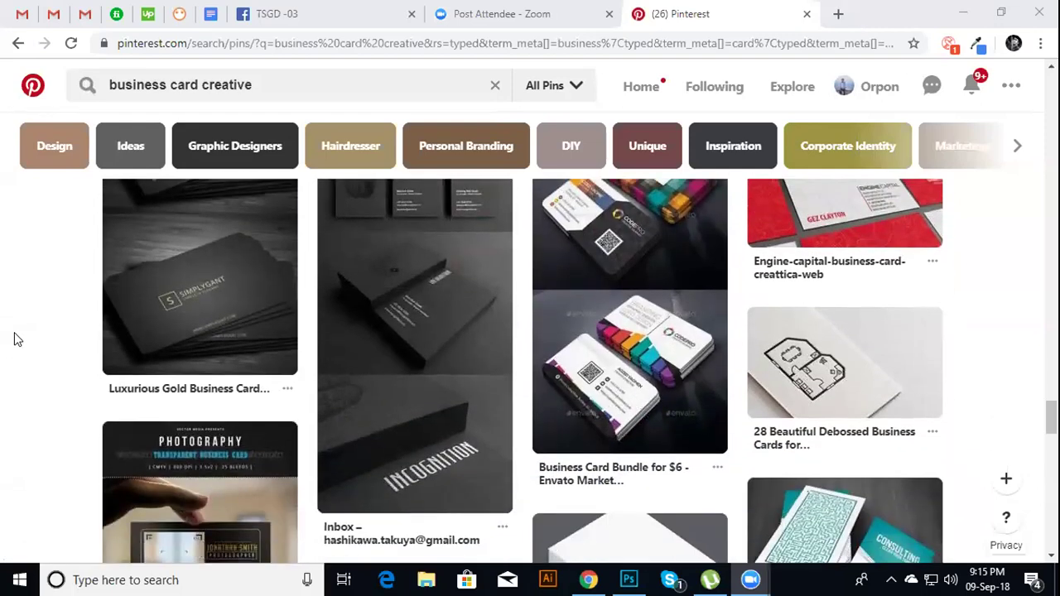
scroll(14, 334, "down", 1)
scroll(14, 334, "down", 1)
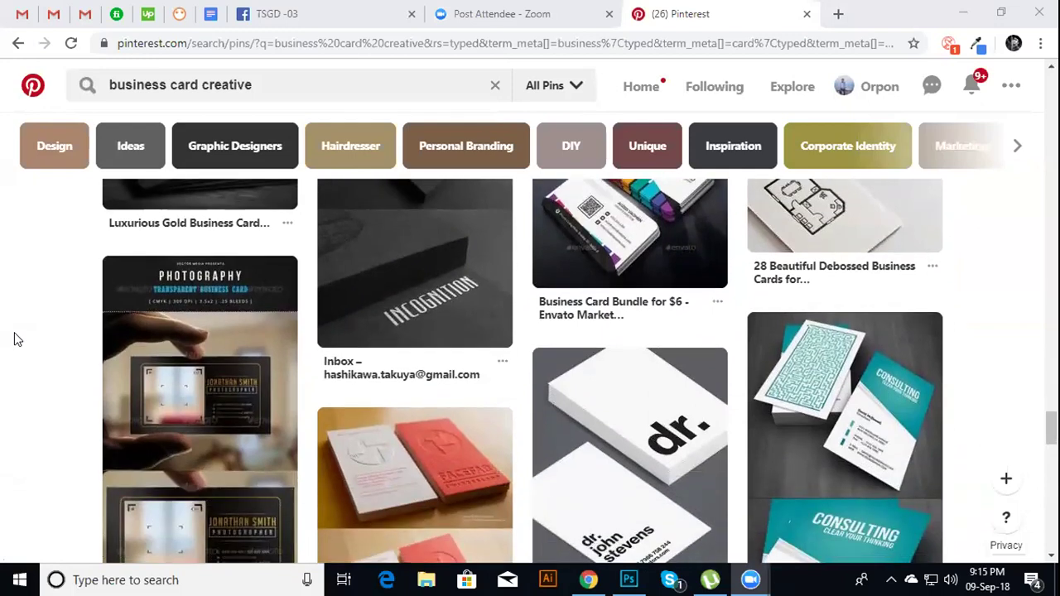
scroll(14, 334, "down", 1)
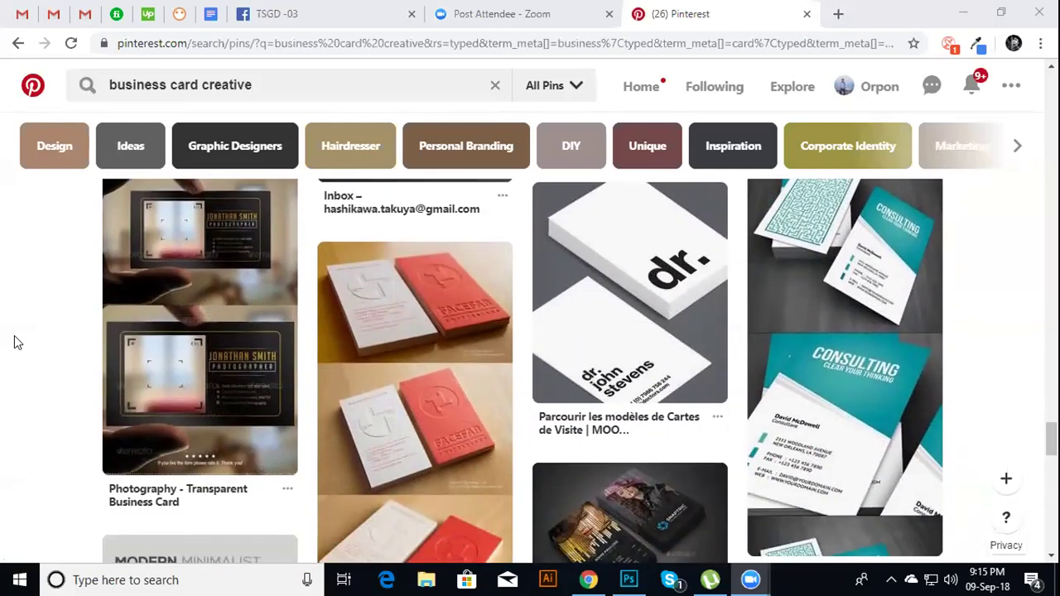
scroll(14, 335, "down", 1)
scroll(14, 335, "down", 1)
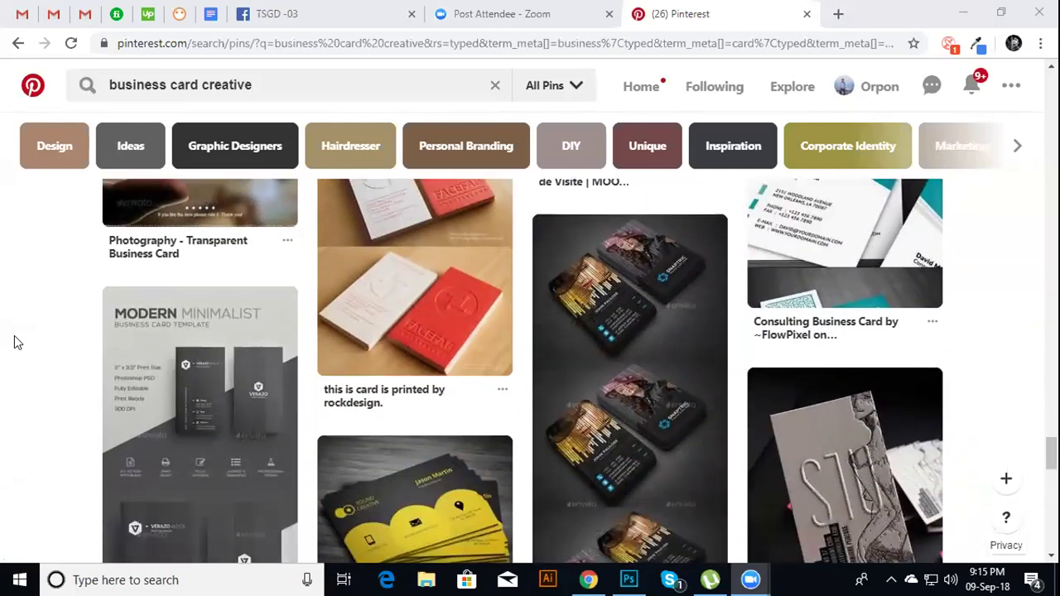
scroll(15, 337, "down", 1)
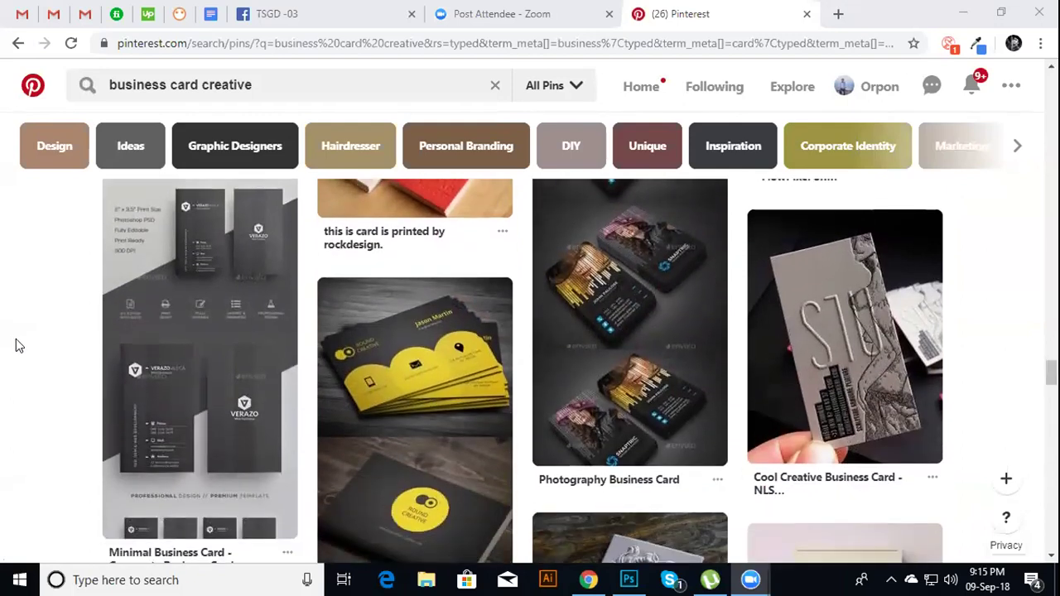
scroll(16, 339, "down", 2)
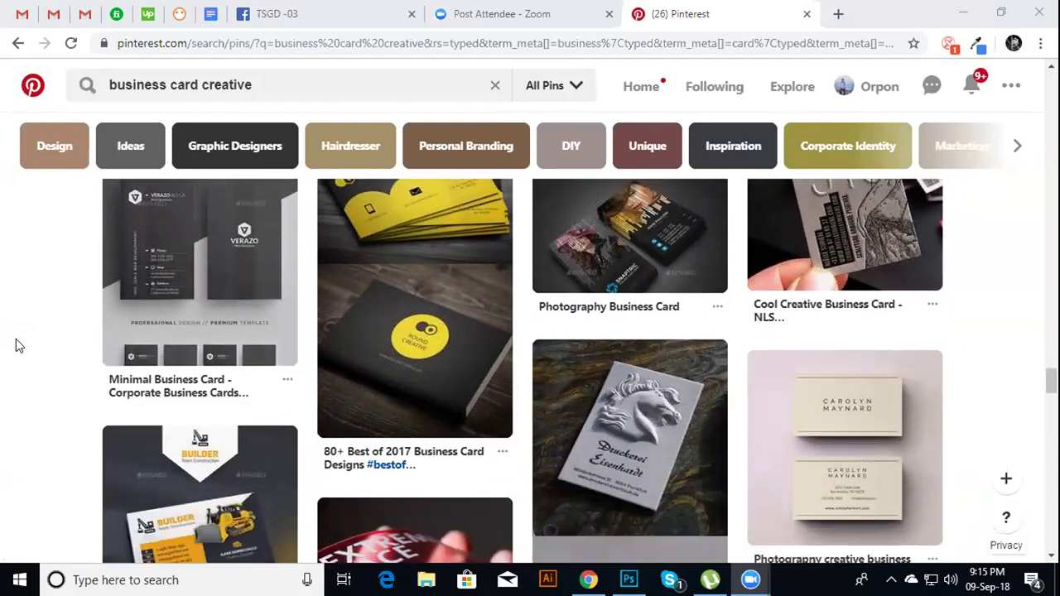
scroll(16, 338, "down", 1)
scroll(16, 339, "down", 1)
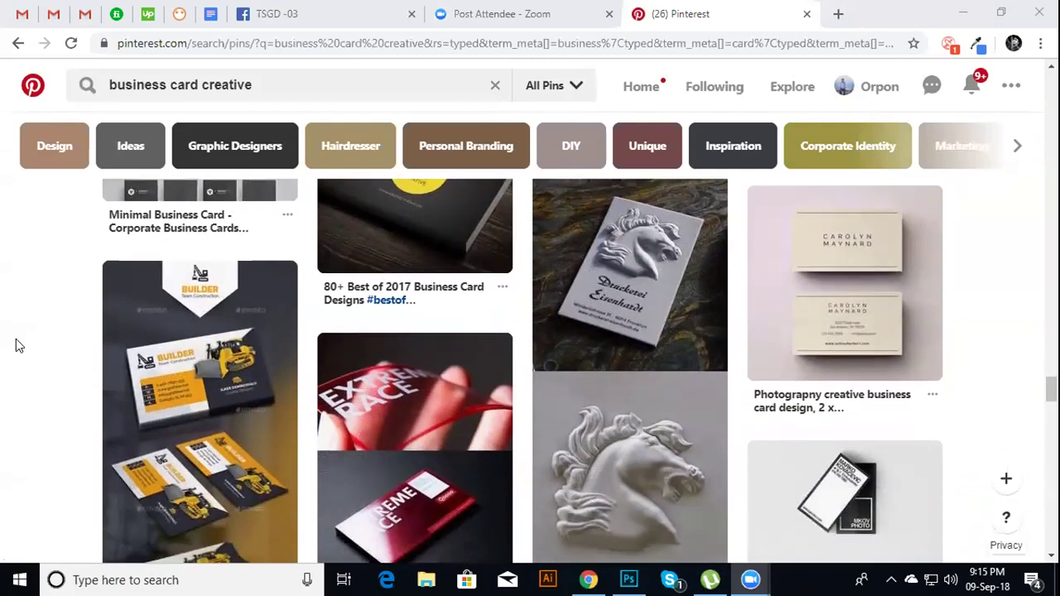
scroll(15, 339, "down", 1)
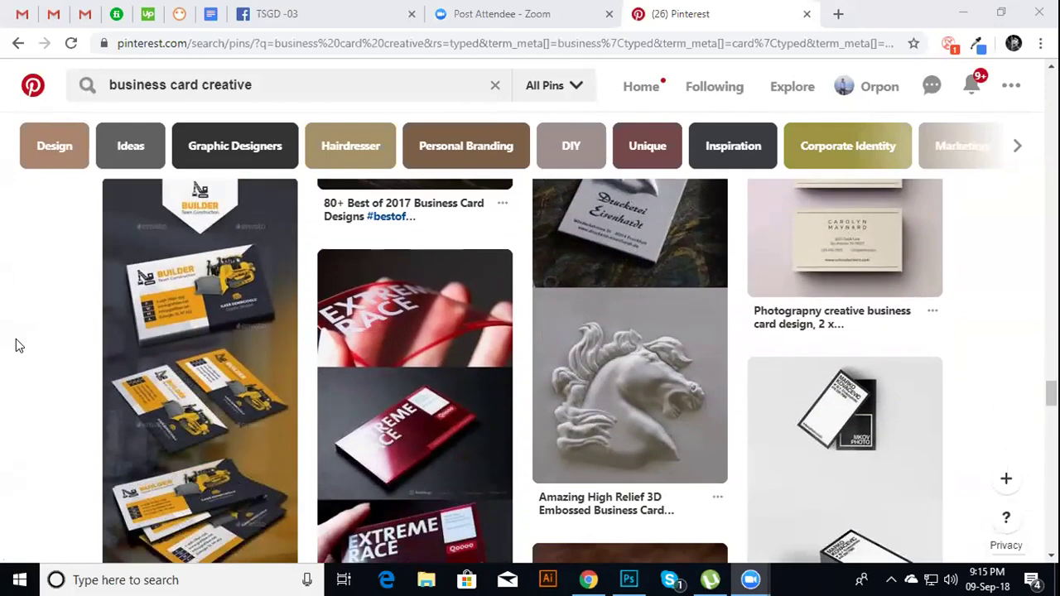
scroll(16, 339, "up", 2)
scroll(15, 339, "up", 1)
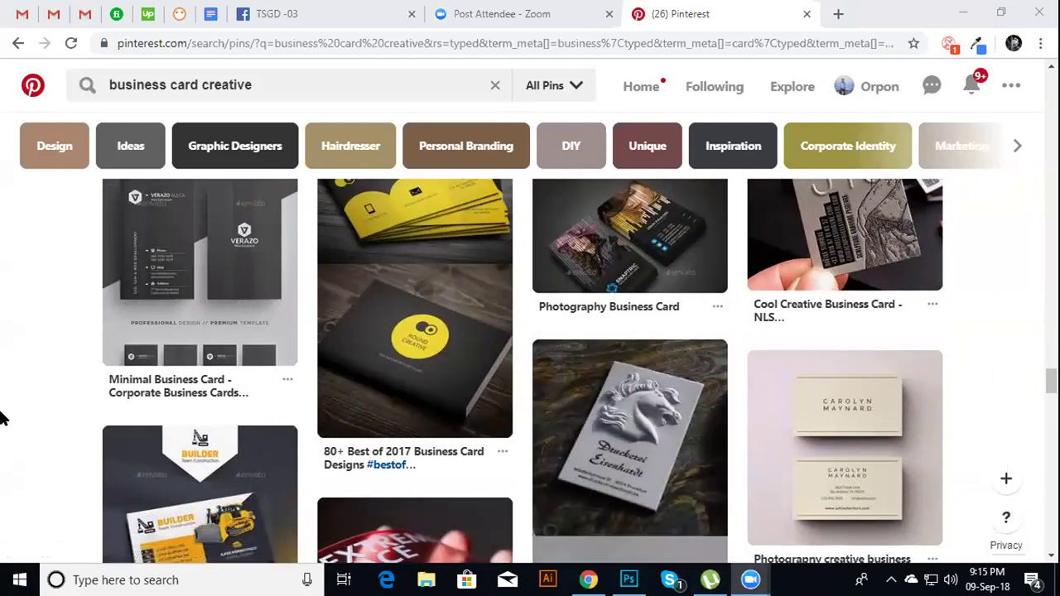
scroll(29, 427, "down", 1)
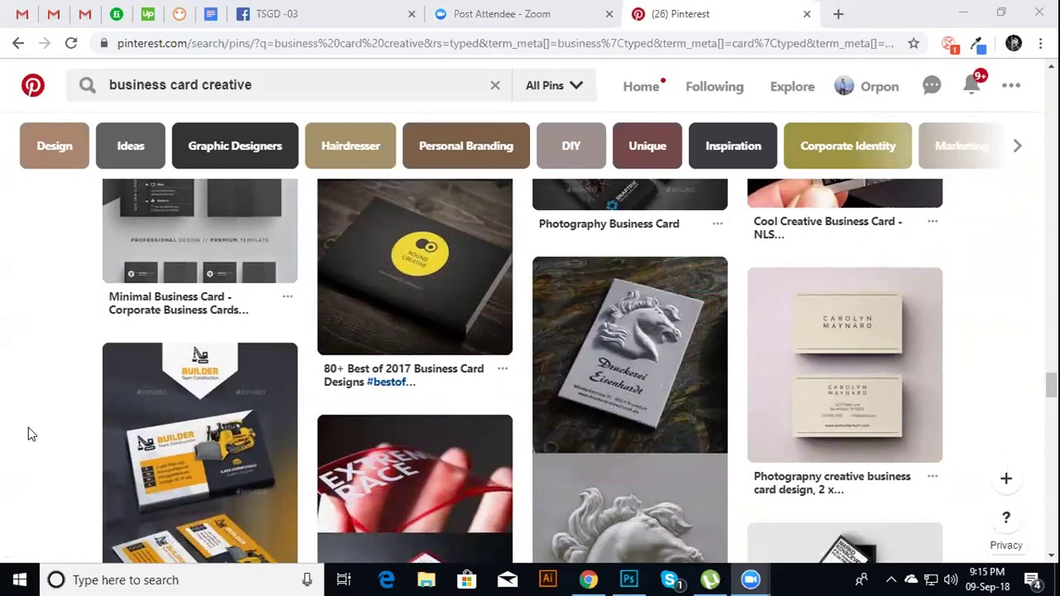
scroll(28, 427, "down", 1)
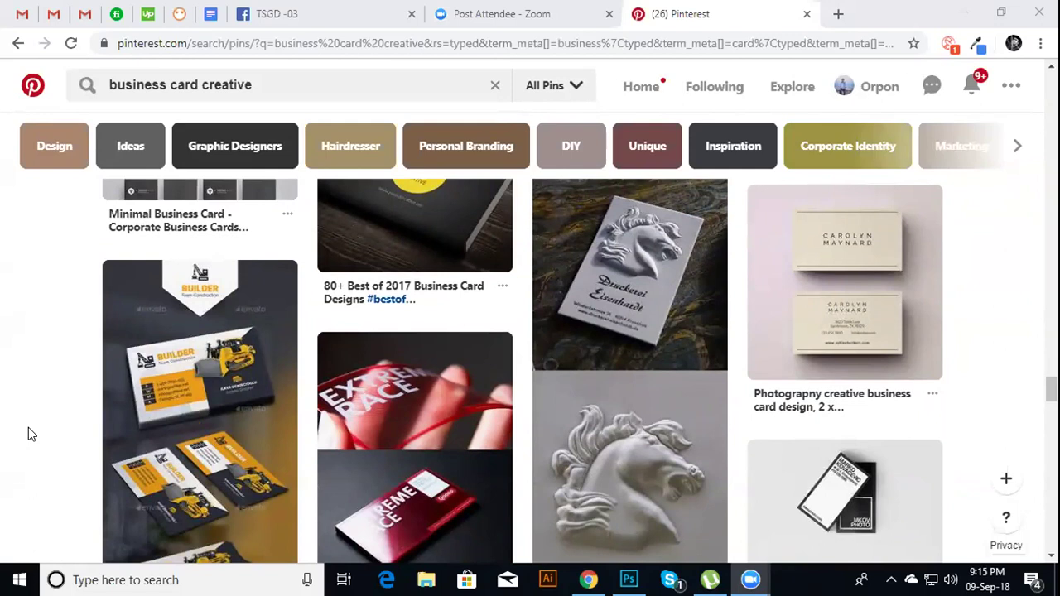
scroll(28, 427, "down", 1)
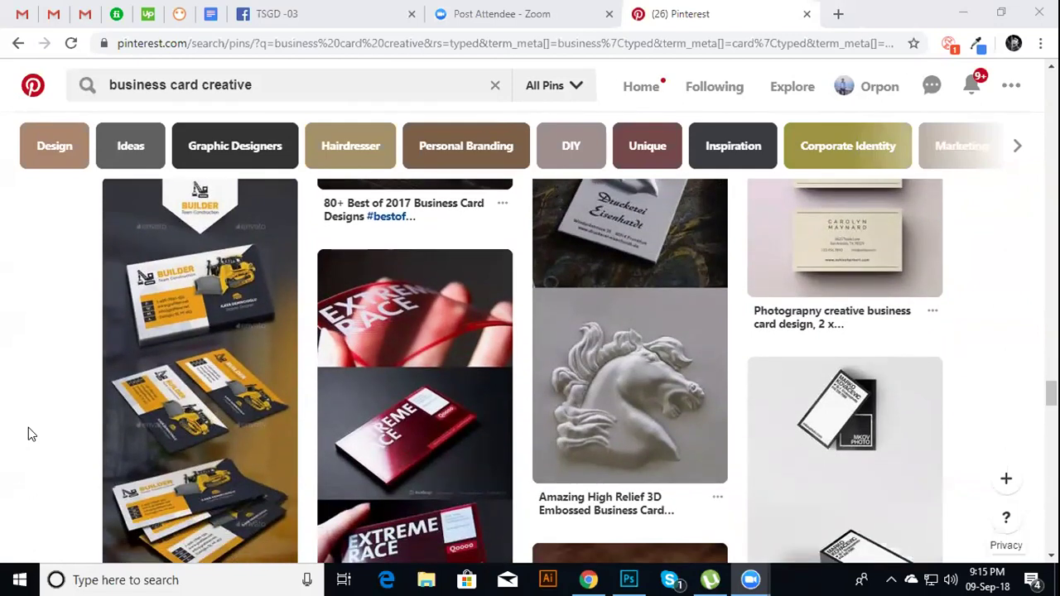
scroll(29, 428, "down", 1)
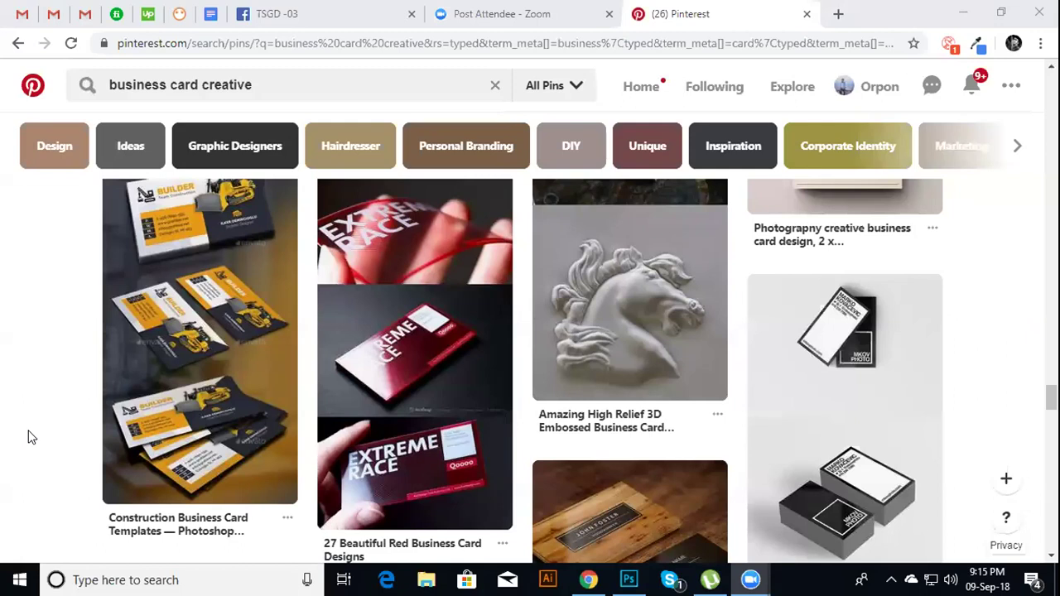
scroll(28, 430, "down", 1)
scroll(29, 437, "down", 3)
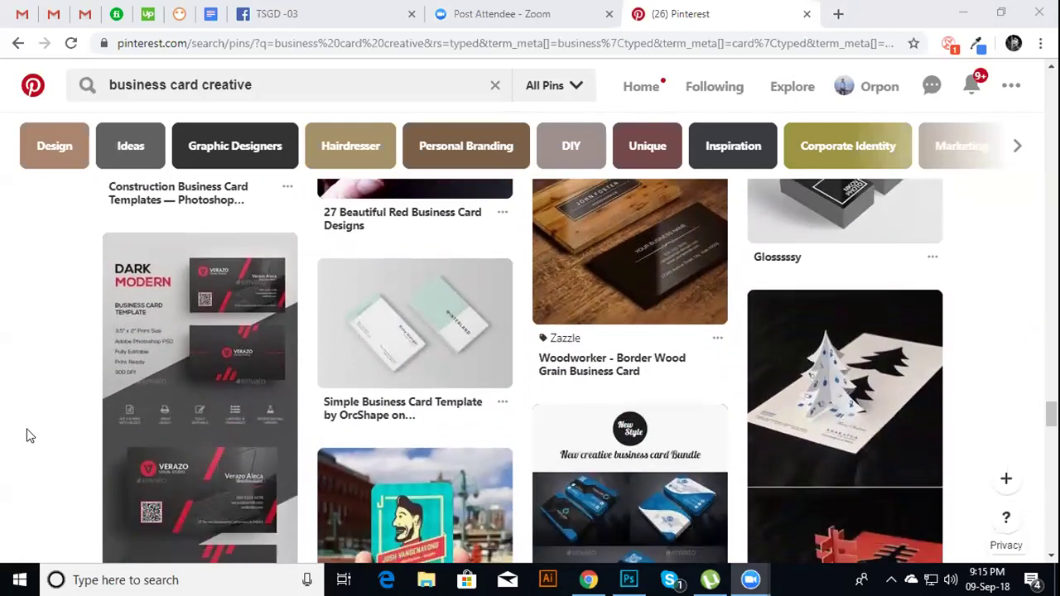
scroll(30, 436, "down", 2)
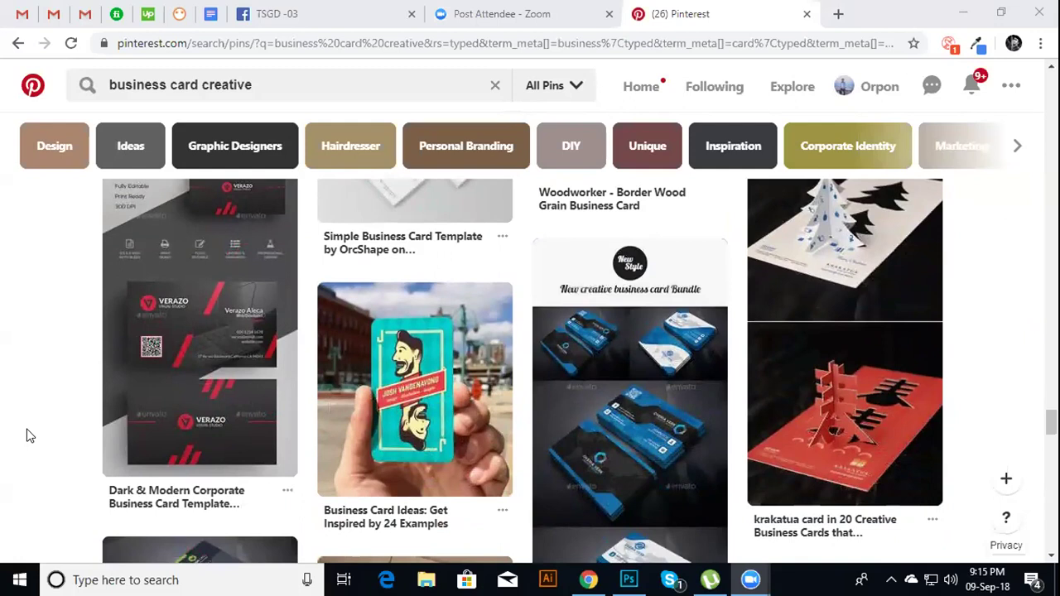
scroll(30, 436, "down", 1)
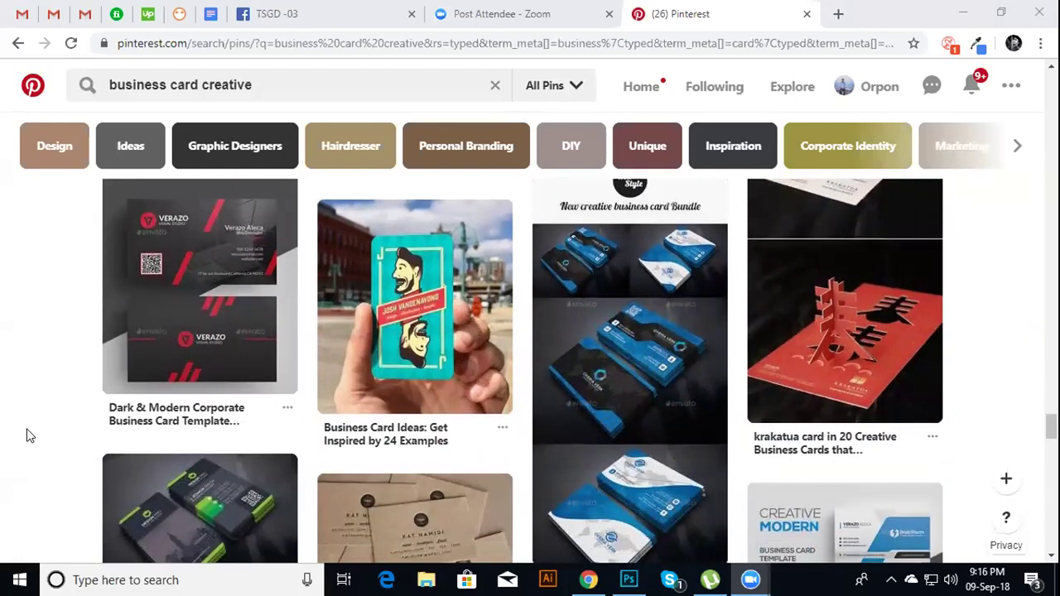
scroll(30, 435, "down", 1)
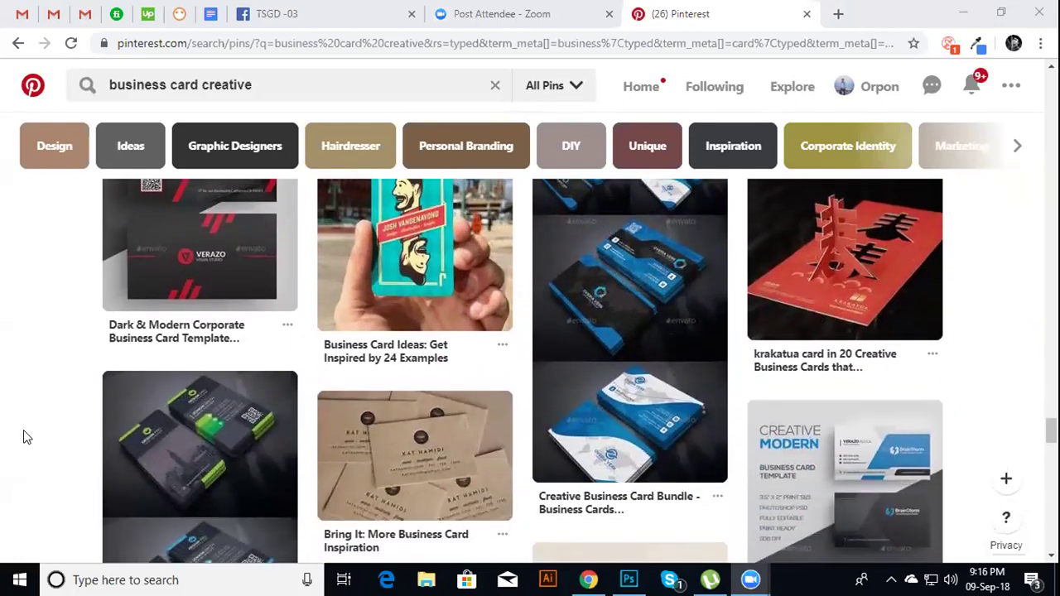
scroll(25, 437, "down", 2)
scroll(25, 436, "down", 2)
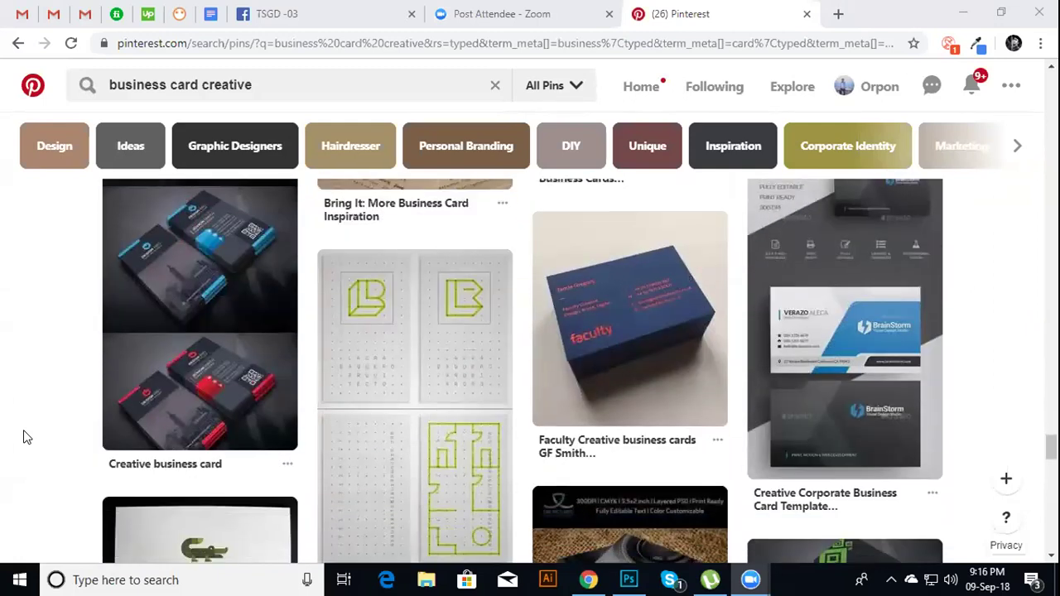
scroll(25, 436, "down", 1)
scroll(25, 436, "down", 1)
scroll(25, 437, "down", 1)
scroll(24, 432, "down", 2)
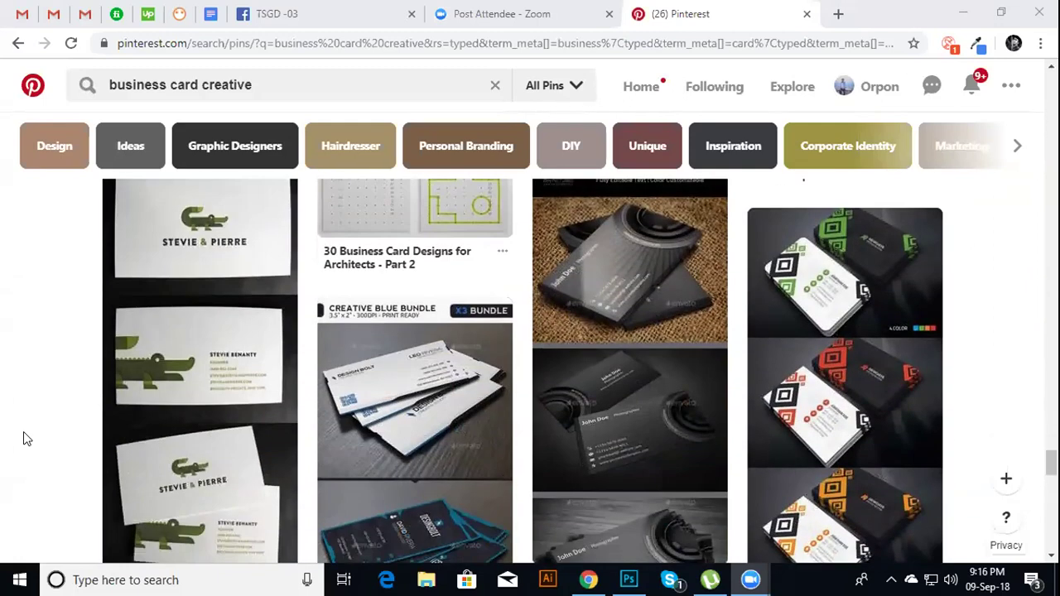
scroll(23, 432, "up", 1)
scroll(23, 432, "up", 1)
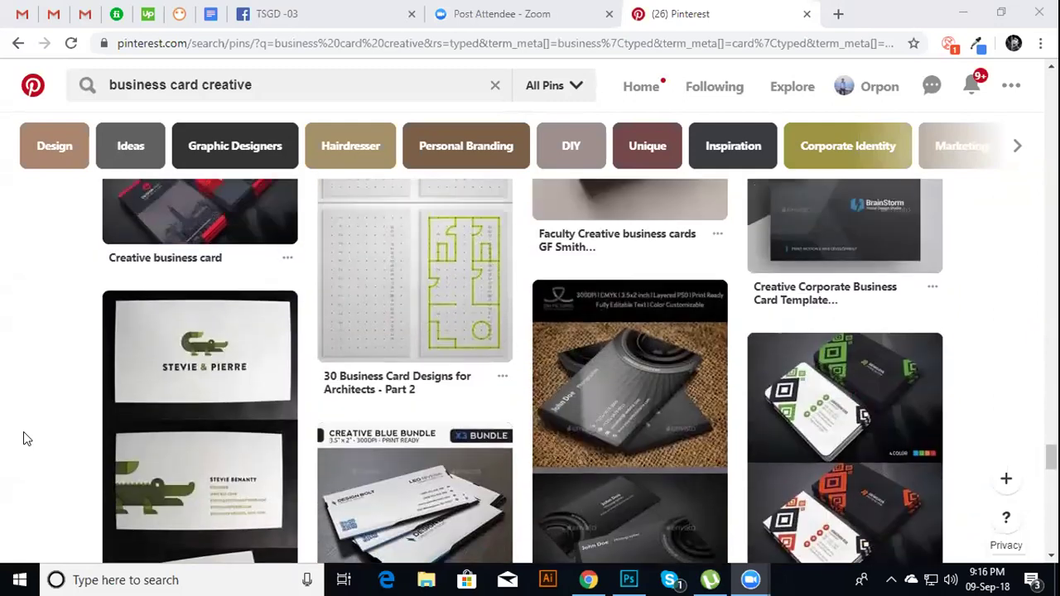
scroll(23, 431, "up", 1)
scroll(24, 432, "up", 1)
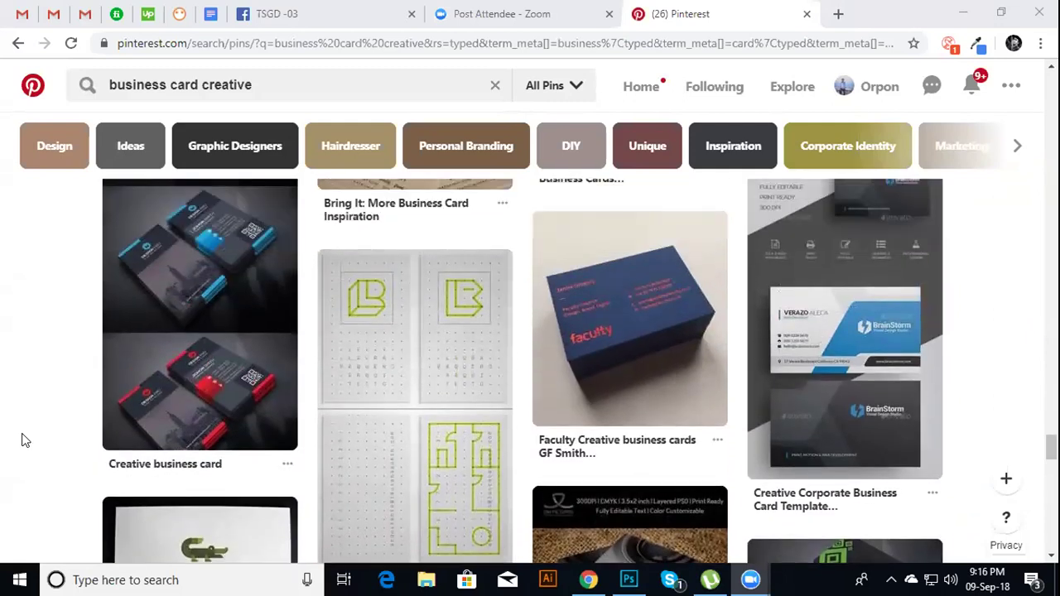
scroll(24, 432, "down", 2)
scroll(24, 433, "down", 2)
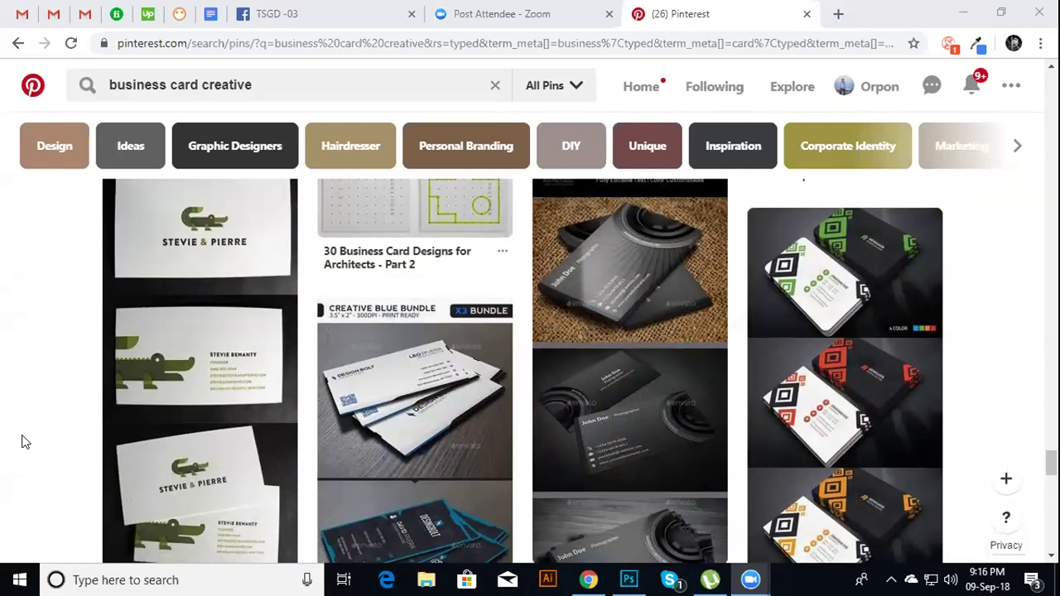
scroll(23, 445, "down", 2)
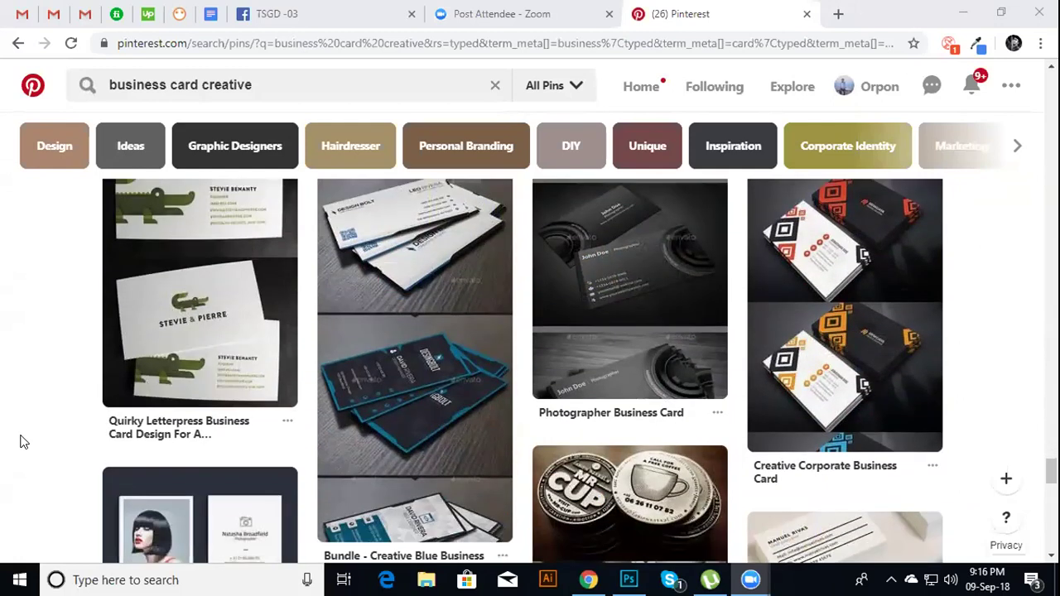
scroll(24, 442, "down", 1)
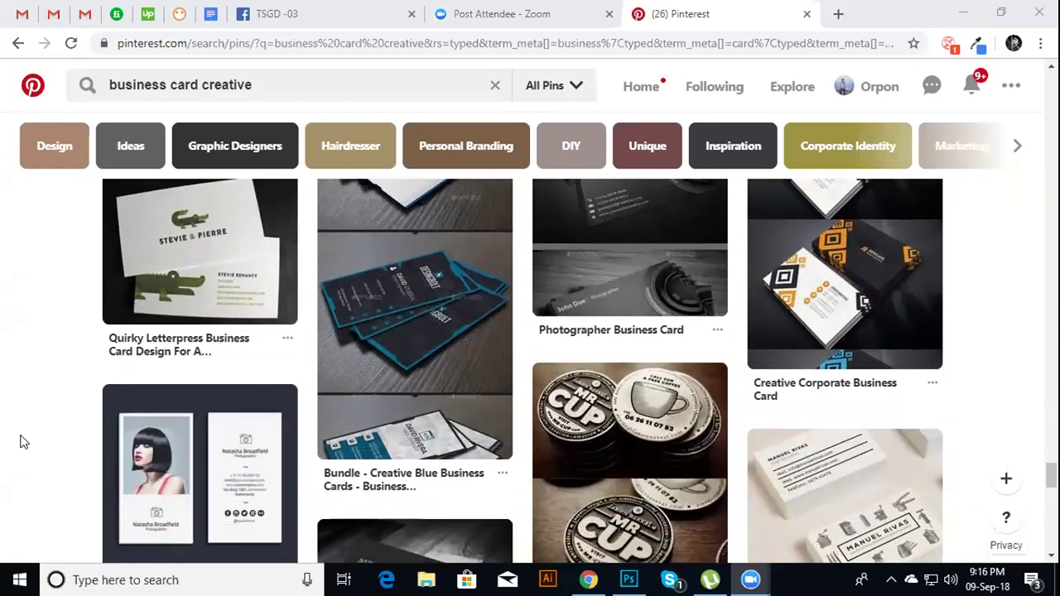
scroll(23, 442, "down", 1)
scroll(23, 442, "down", 1)
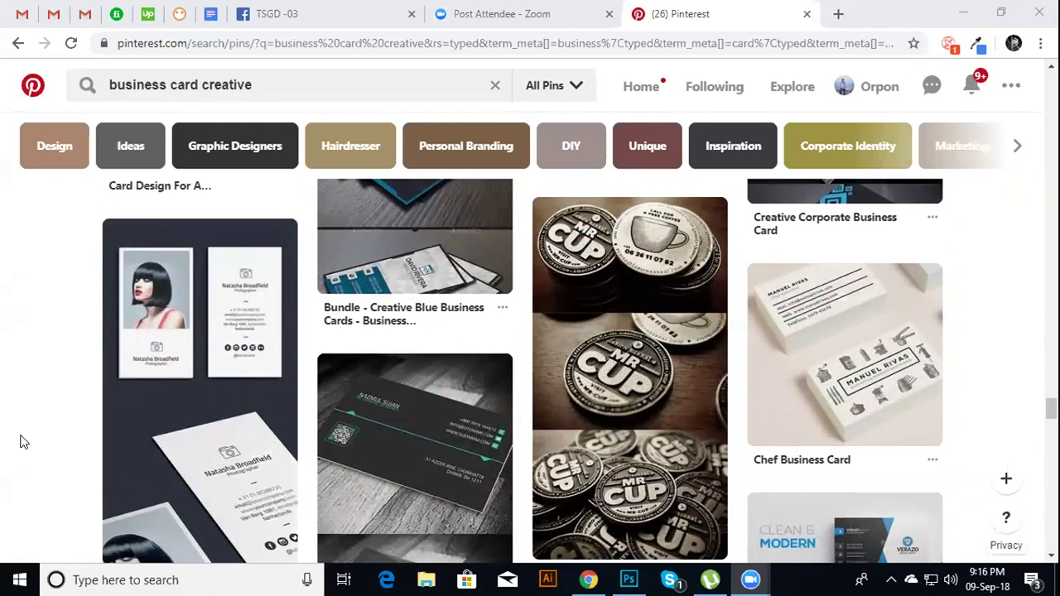
scroll(23, 442, "down", 1)
scroll(23, 442, "down", 1)
scroll(23, 442, "down", 1)
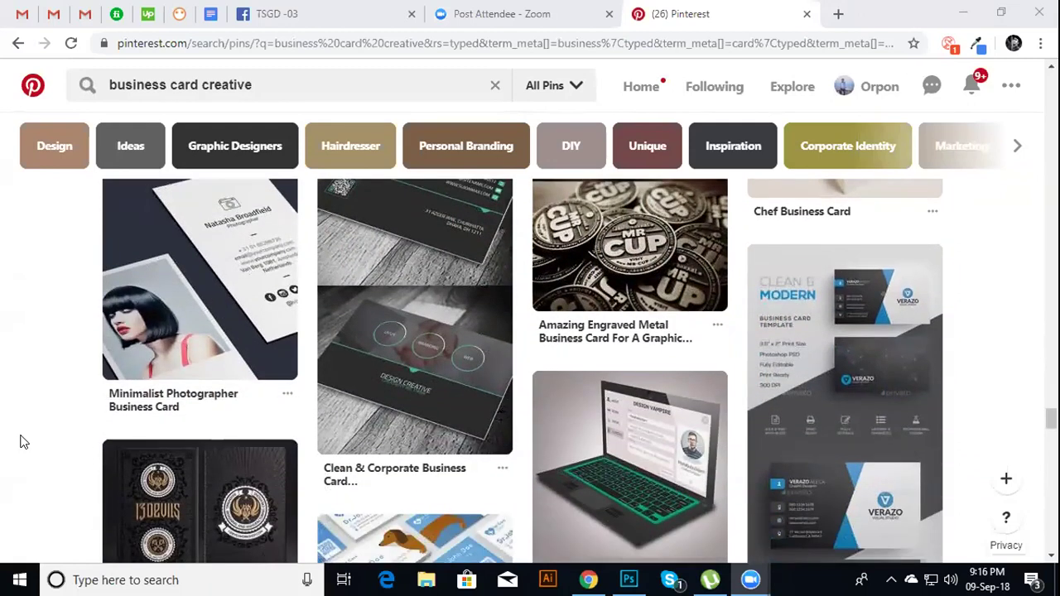
scroll(23, 442, "down", 1)
scroll(23, 442, "down", 1)
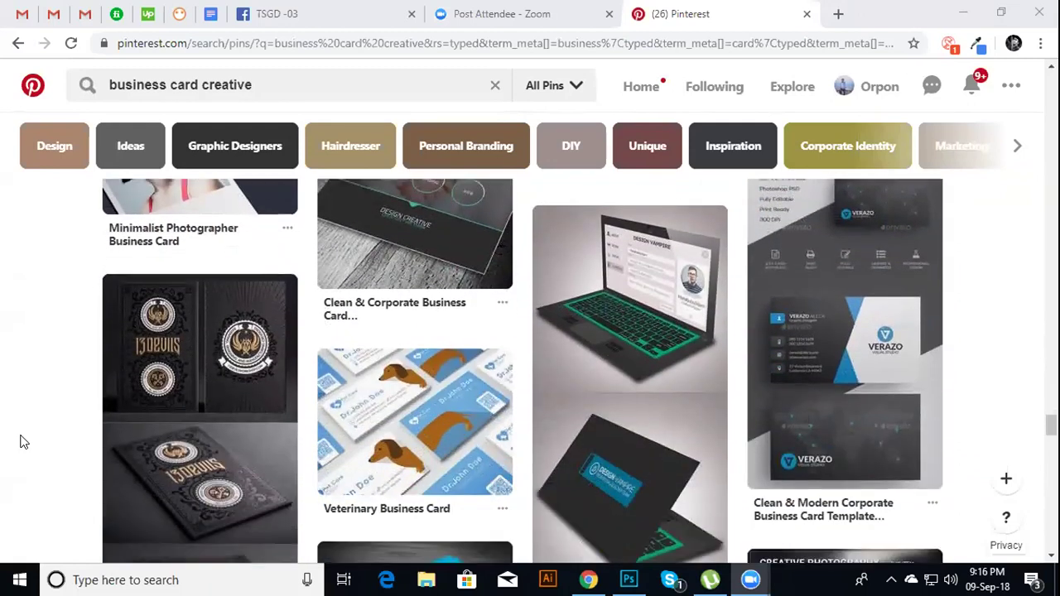
scroll(24, 442, "down", 1)
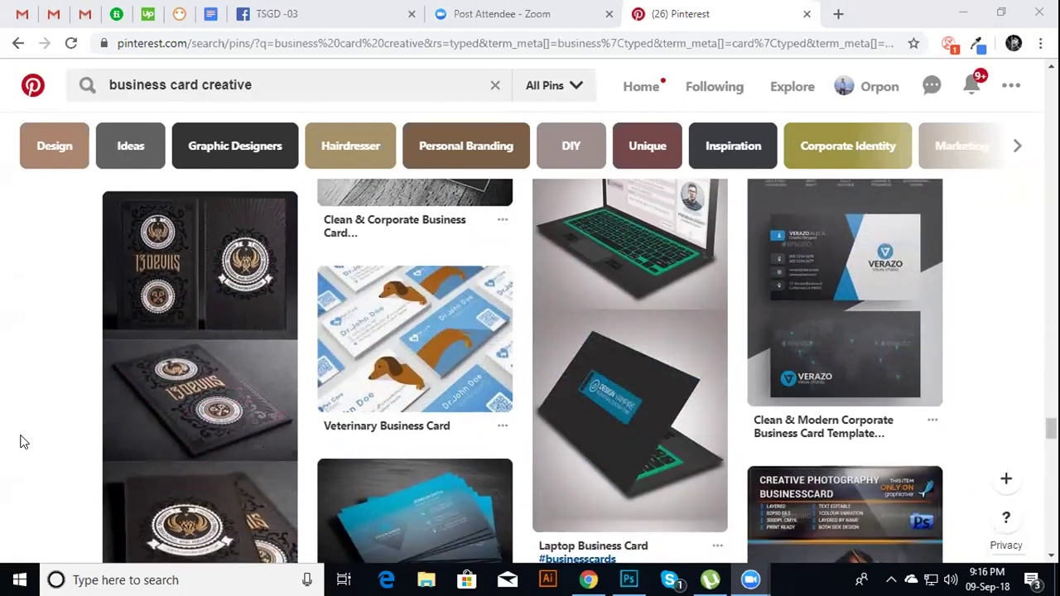
scroll(23, 442, "down", 2)
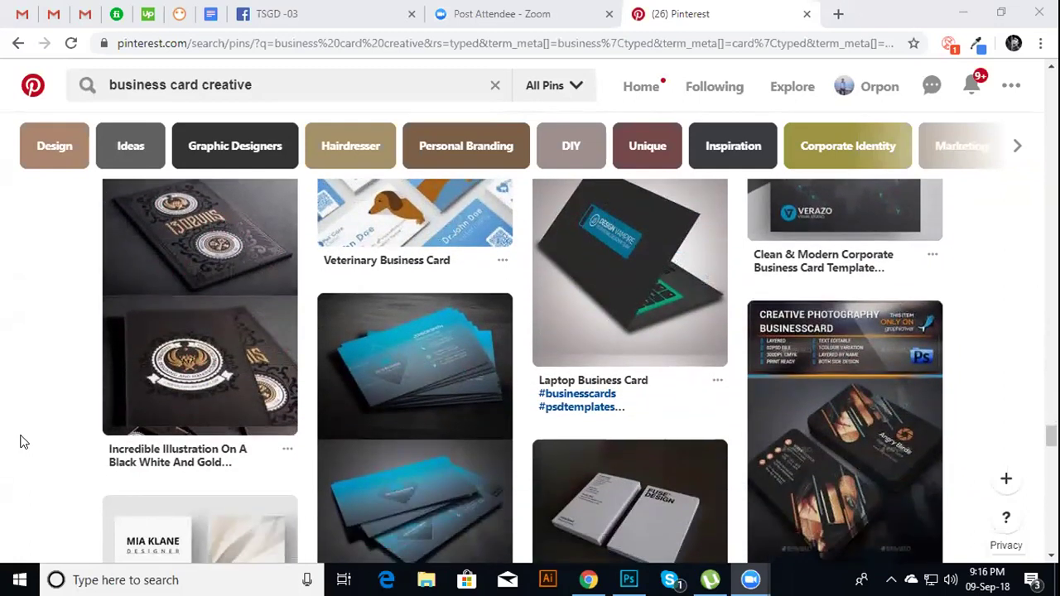
scroll(23, 442, "down", 1)
scroll(23, 442, "down", 1)
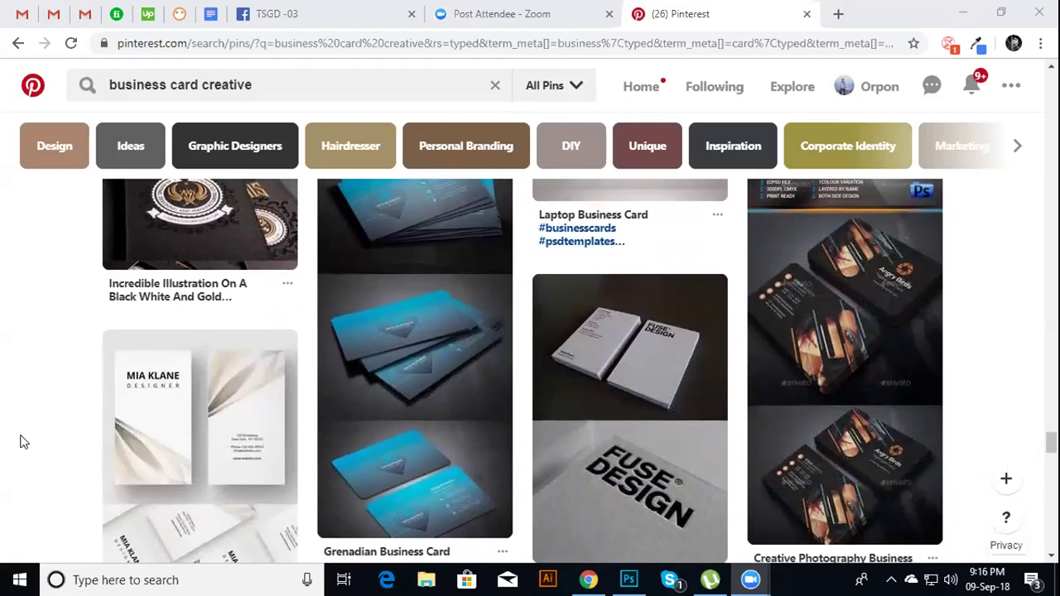
scroll(23, 442, "down", 1)
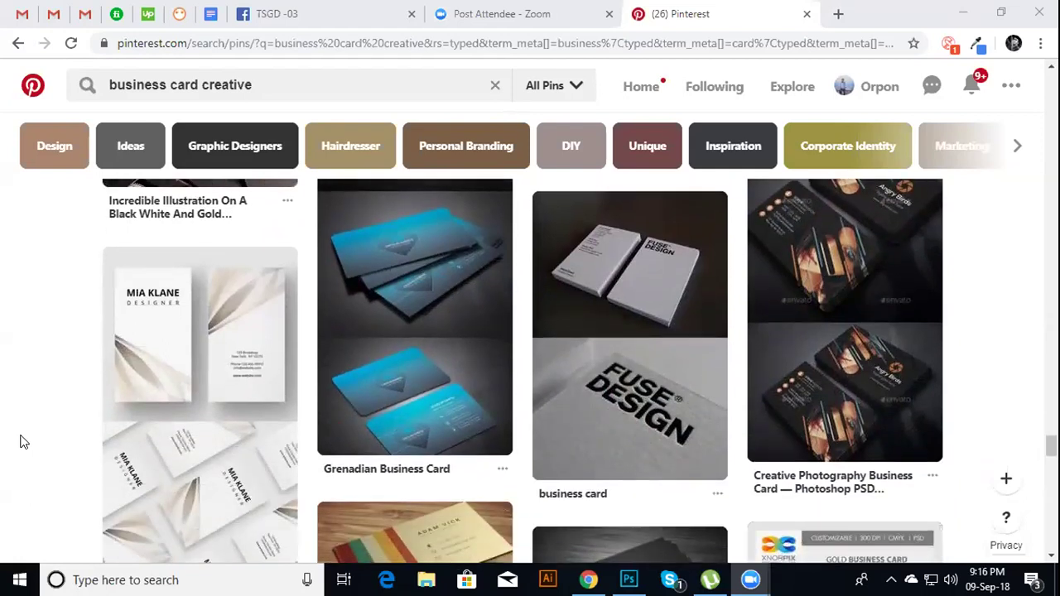
scroll(23, 442, "down", 1)
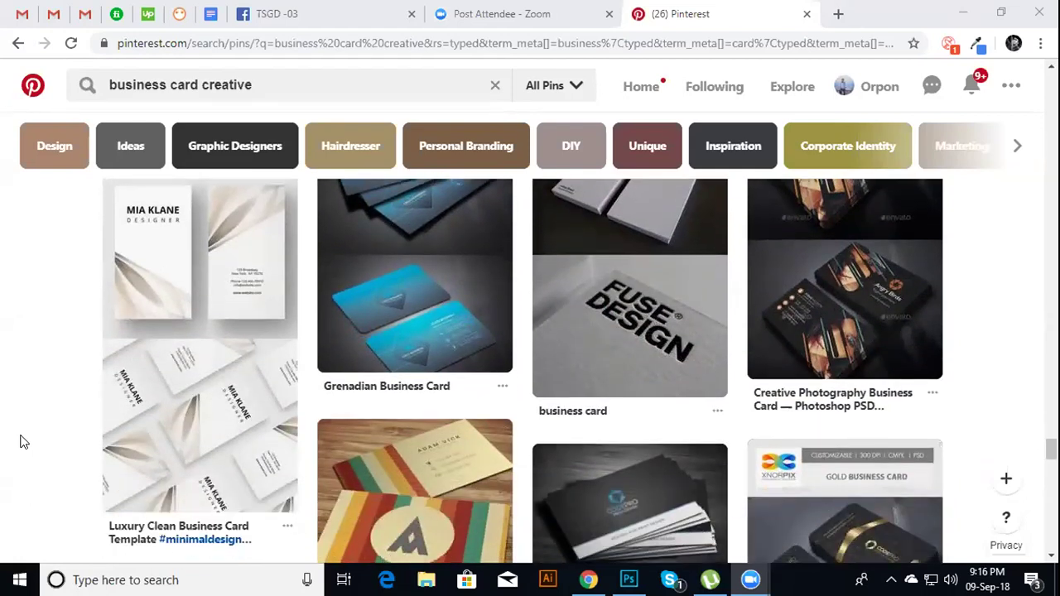
scroll(23, 442, "down", 1)
scroll(23, 442, "down", 2)
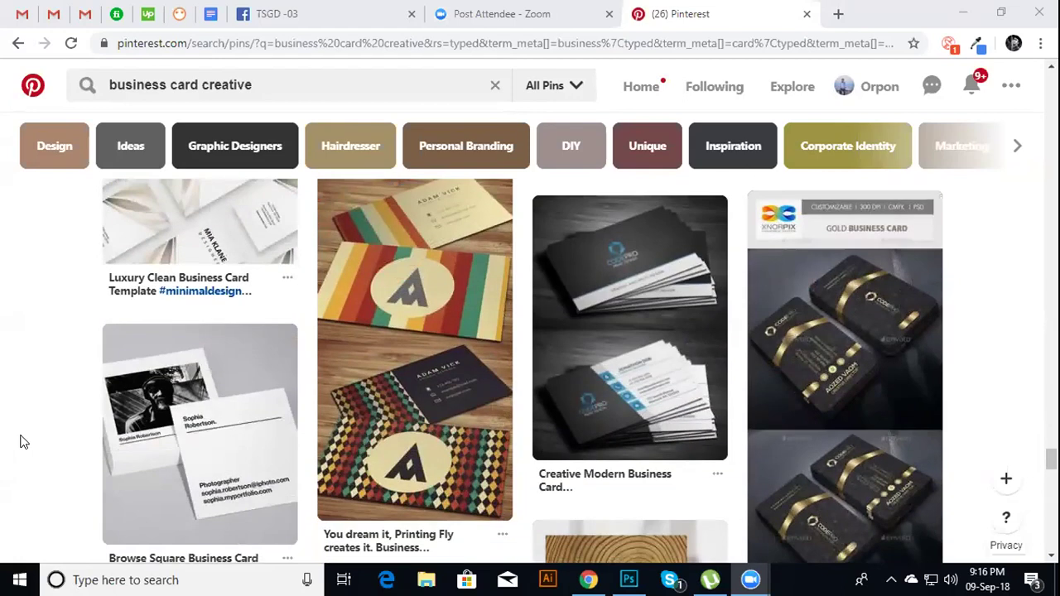
scroll(23, 442, "down", 1)
scroll(23, 442, "down", 1)
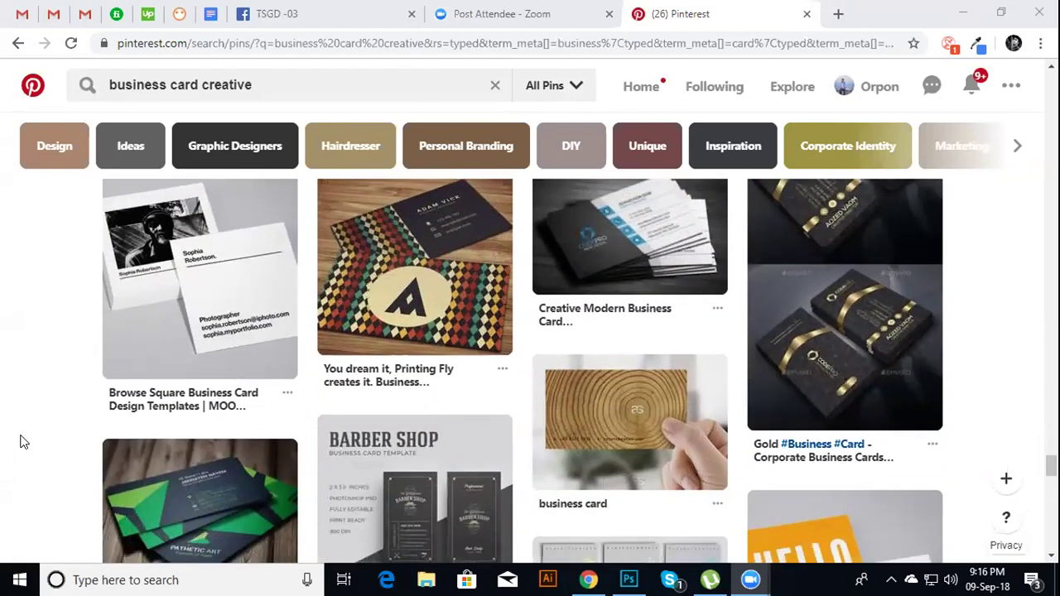
scroll(23, 442, "down", 1)
scroll(23, 442, "down", 1)
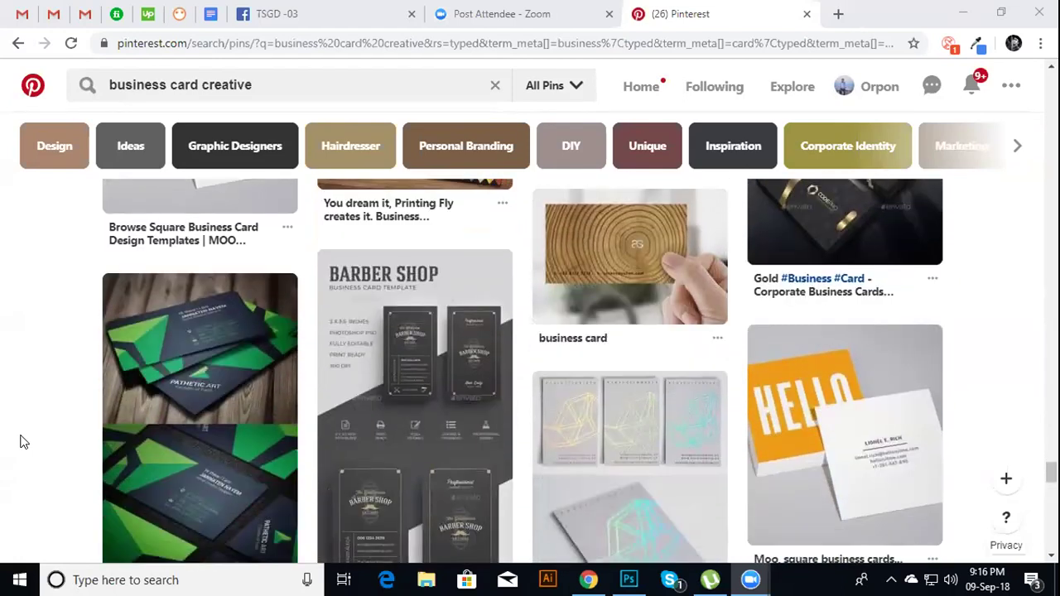
scroll(23, 442, "down", 1)
scroll(24, 442, "down", 1)
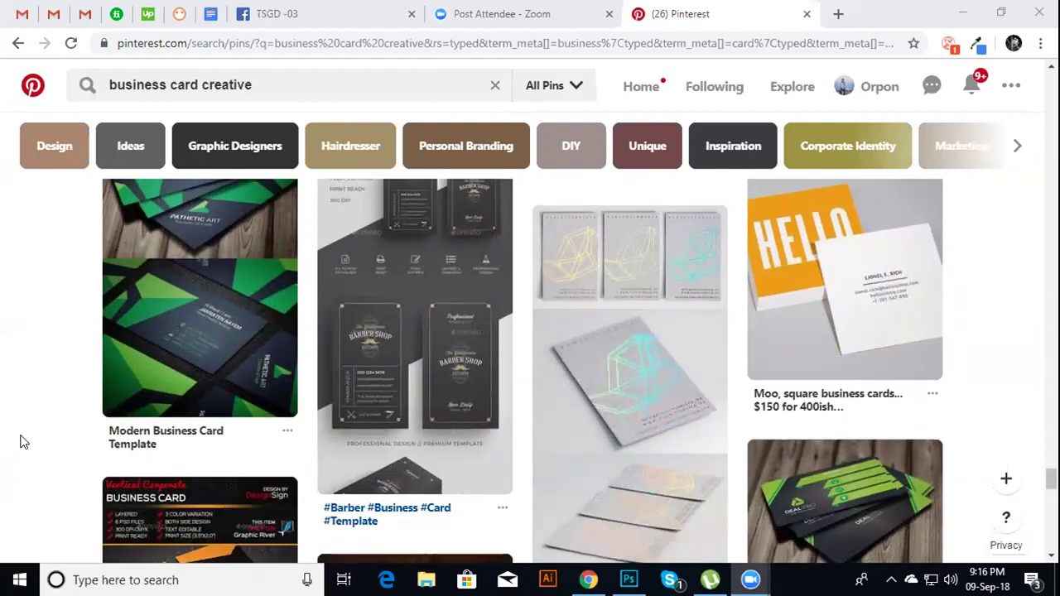
scroll(23, 442, "up", 1)
scroll(23, 442, "up", 3)
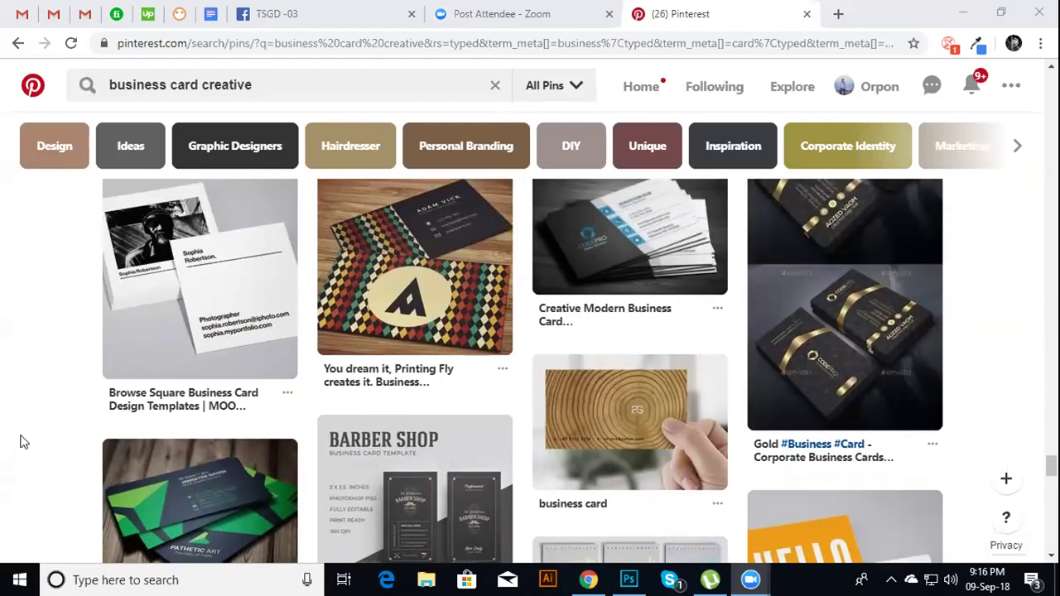
mouse_move(826, 372)
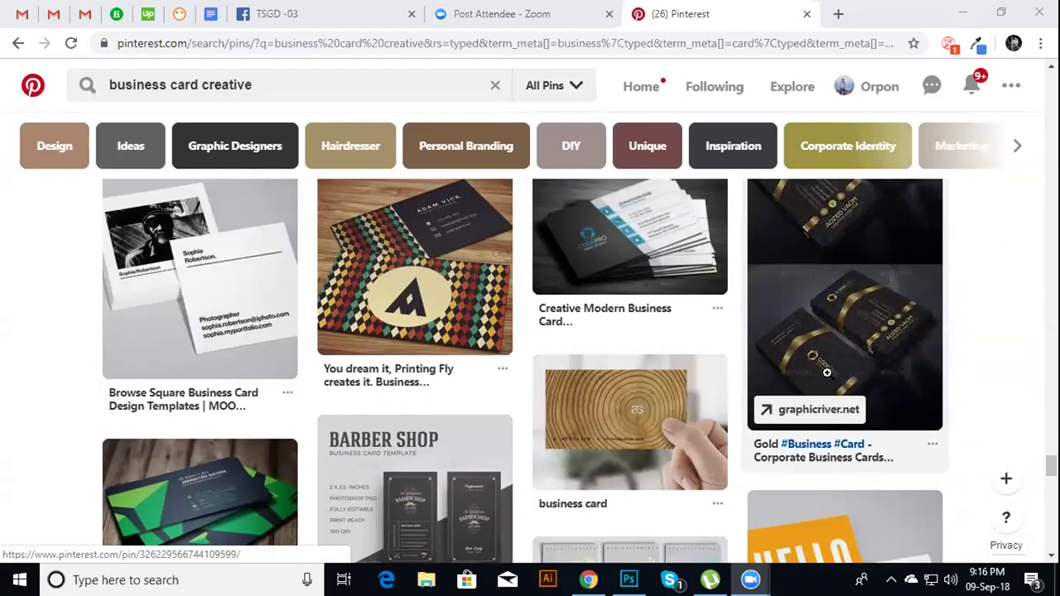
scroll(817, 374, "up", 2)
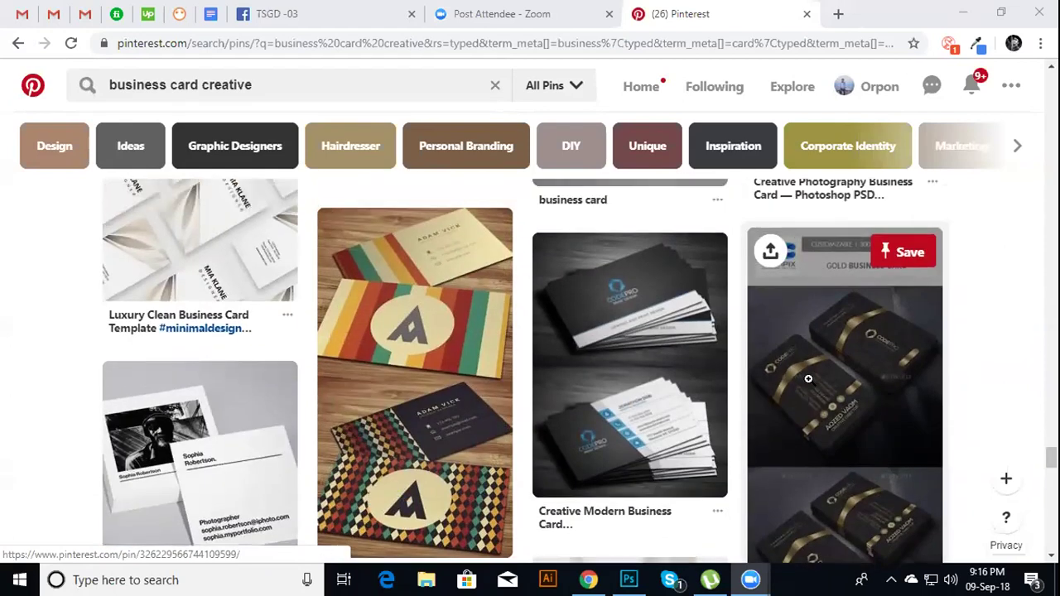
scroll(836, 348, "up", 3)
scroll(852, 330, "up", 1)
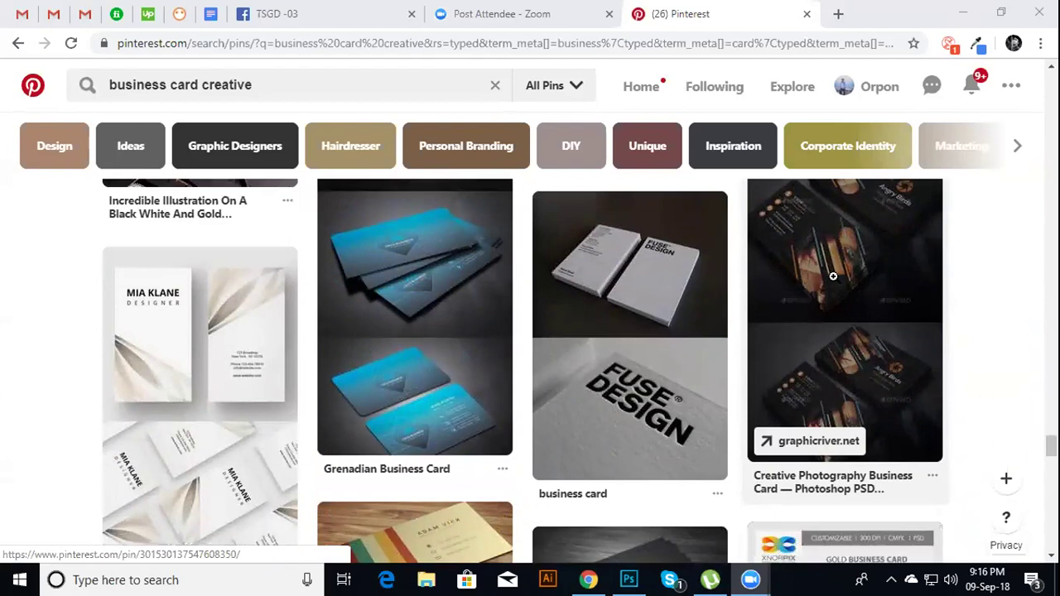
scroll(833, 277, "up", 3)
scroll(840, 331, "up", 3)
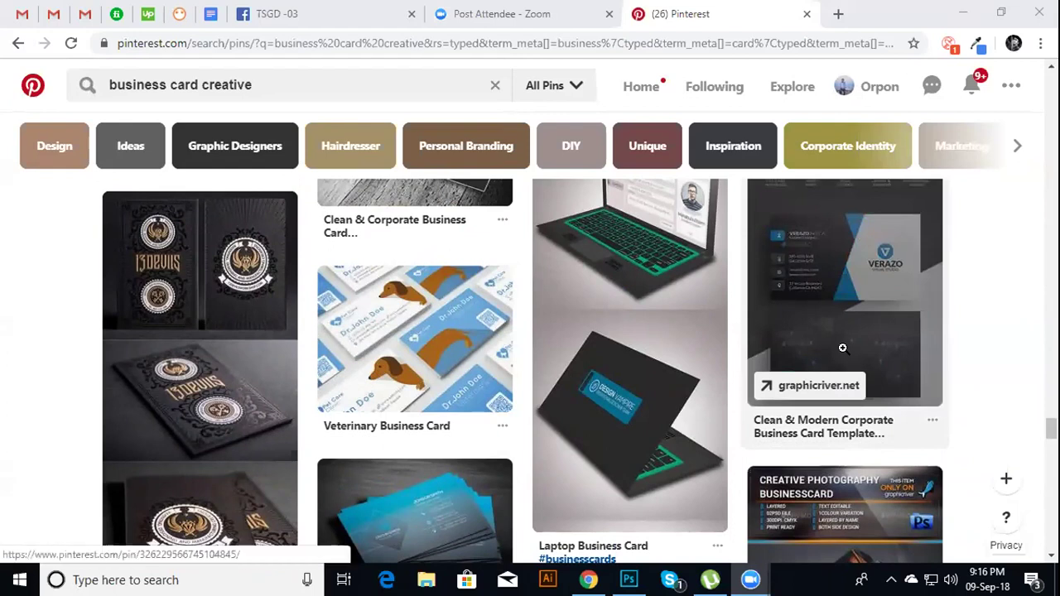
scroll(842, 348, "up", 3)
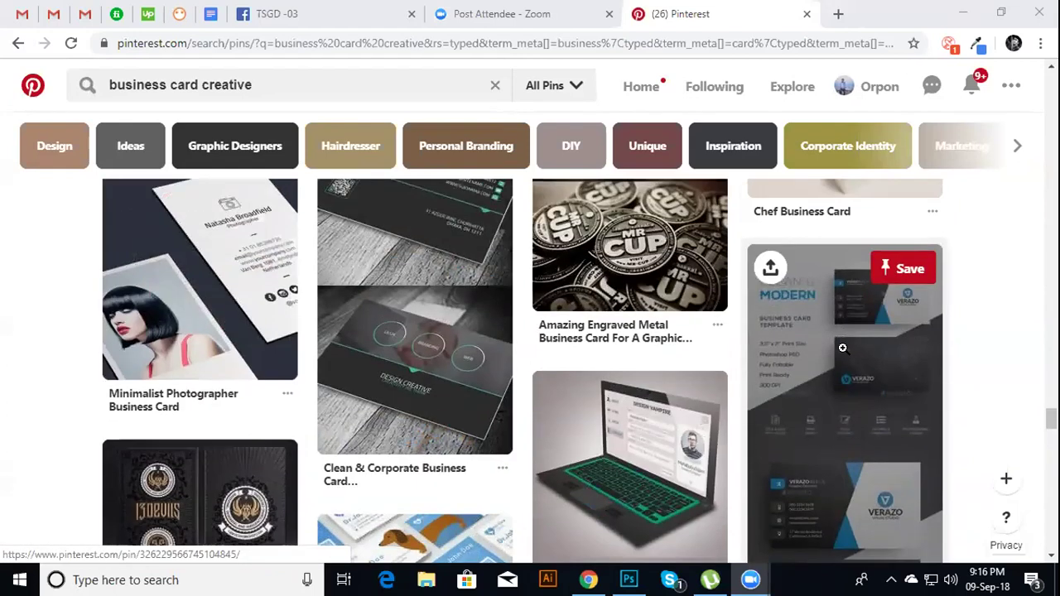
scroll(833, 315, "up", 2)
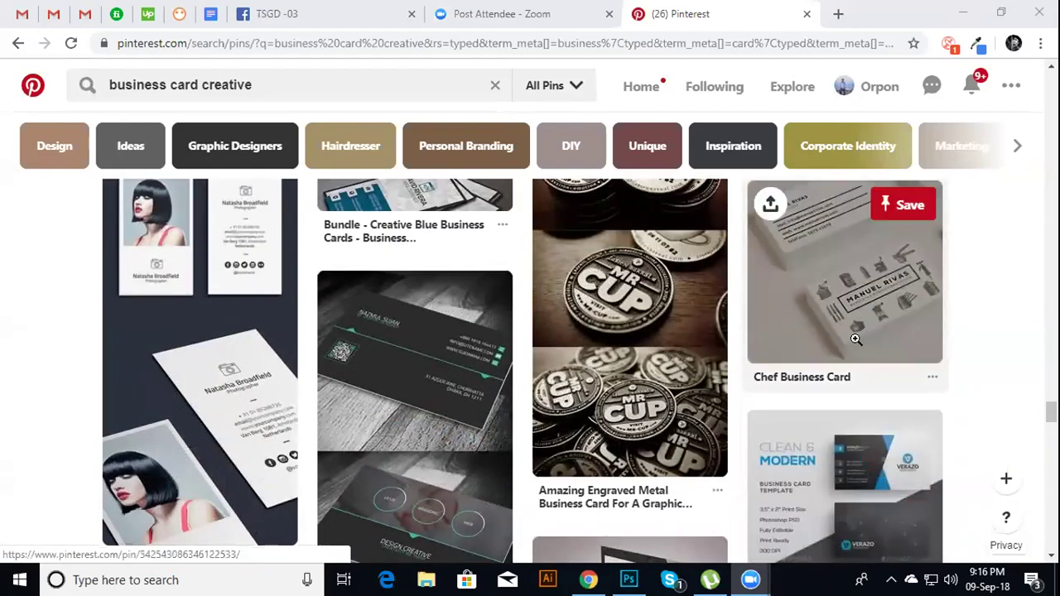
scroll(840, 339, "down", 2)
scroll(843, 351, "down", 2)
scroll(844, 351, "down", 1)
scroll(843, 351, "up", 1)
scroll(844, 351, "down", 2)
scroll(843, 351, "down", 1)
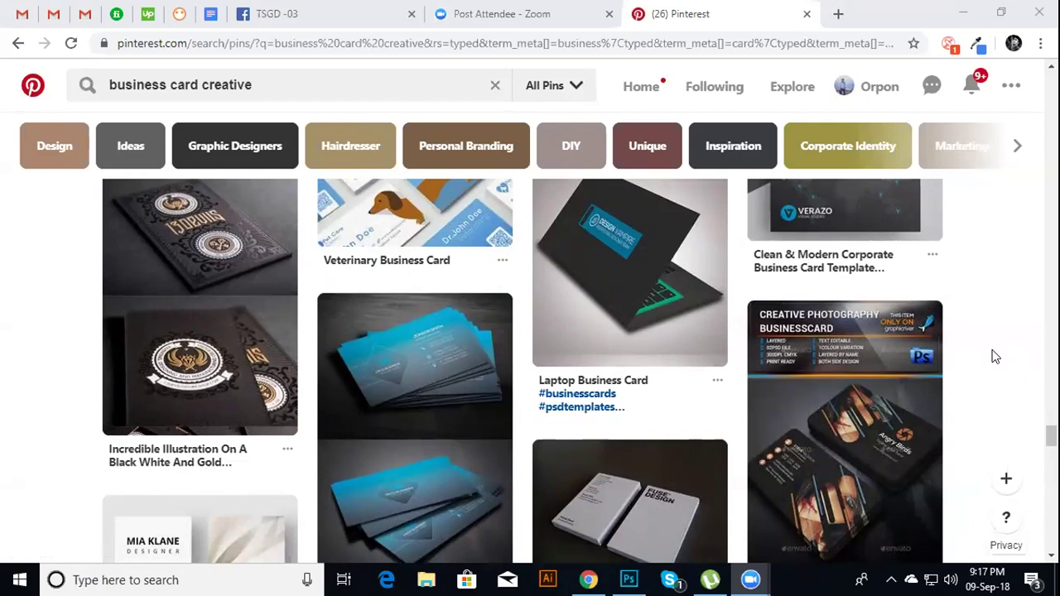
scroll(995, 356, "down", 1)
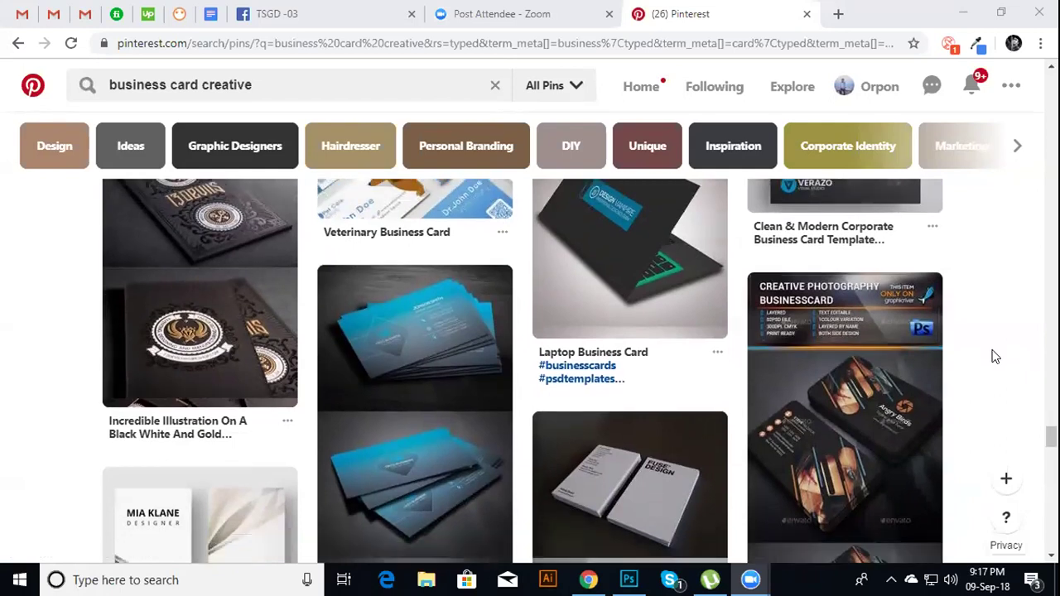
scroll(987, 358, "down", 1)
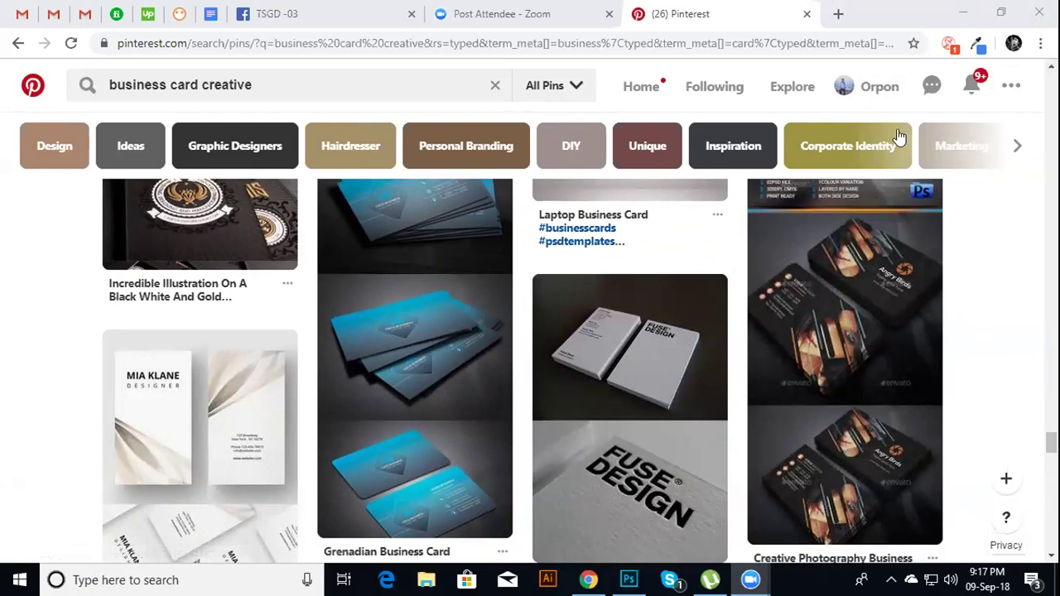
Browse the 'business card creative' pins, such as 'Gold Corporate Business Card' and 'Creative Business Card'
scroll(844, 356, "down", 1)
mouse_move(199, 439)
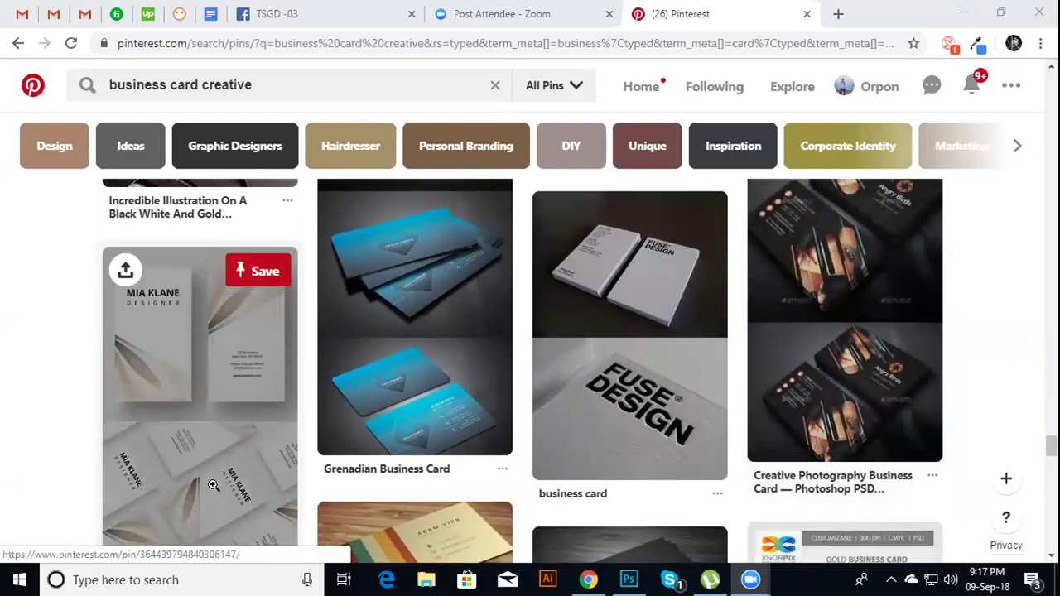
scroll(210, 482, "down", 1)
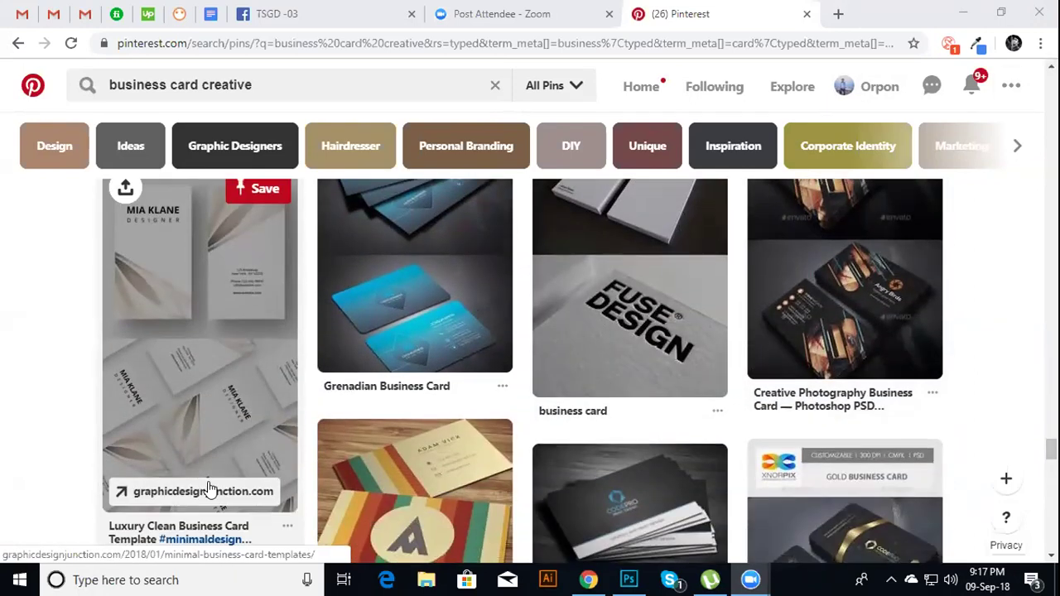
scroll(210, 489, "down", 2)
scroll(211, 488, "down", 2)
scroll(210, 489, "down", 2)
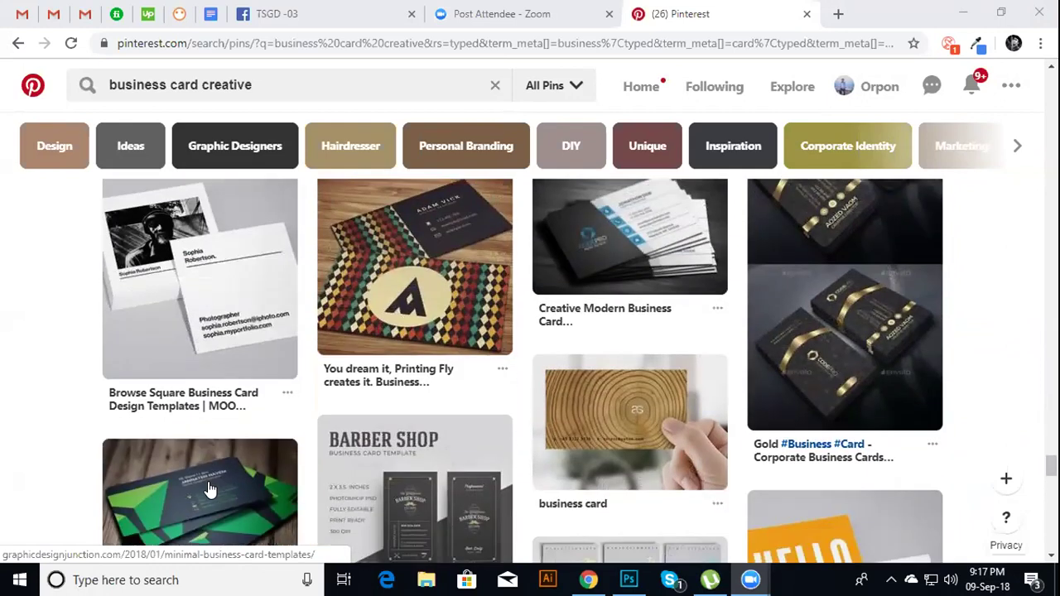
scroll(210, 488, "down", 2)
scroll(210, 489, "down", 1)
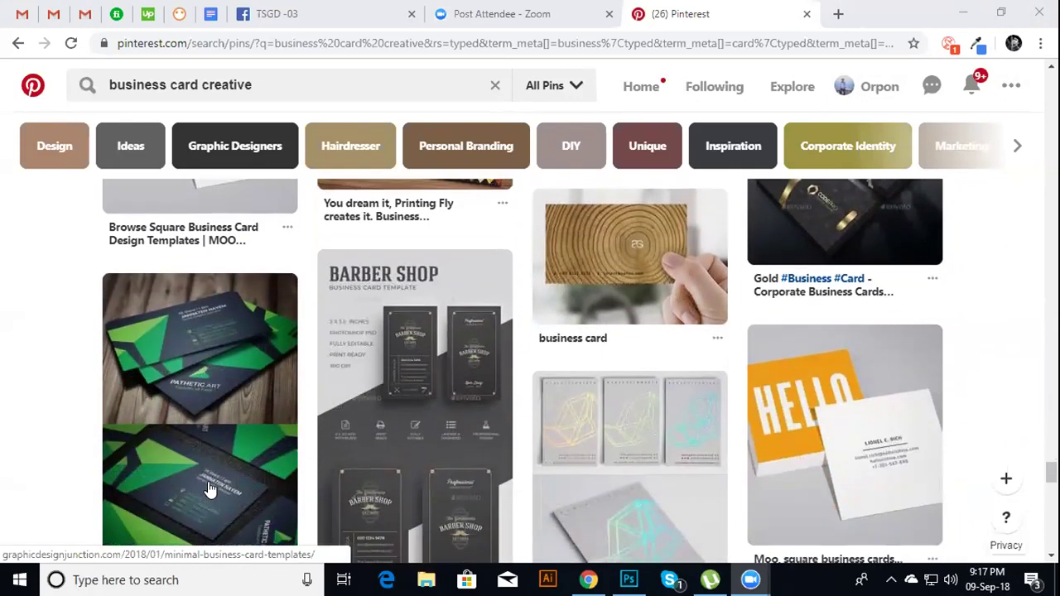
scroll(210, 488, "down", 1)
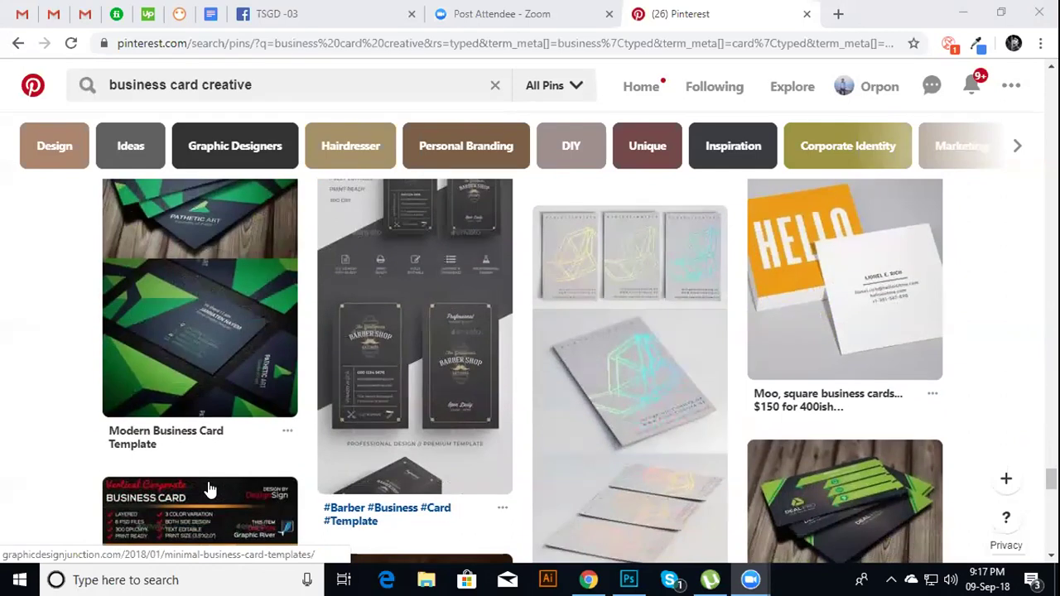
scroll(210, 489, "down", 1)
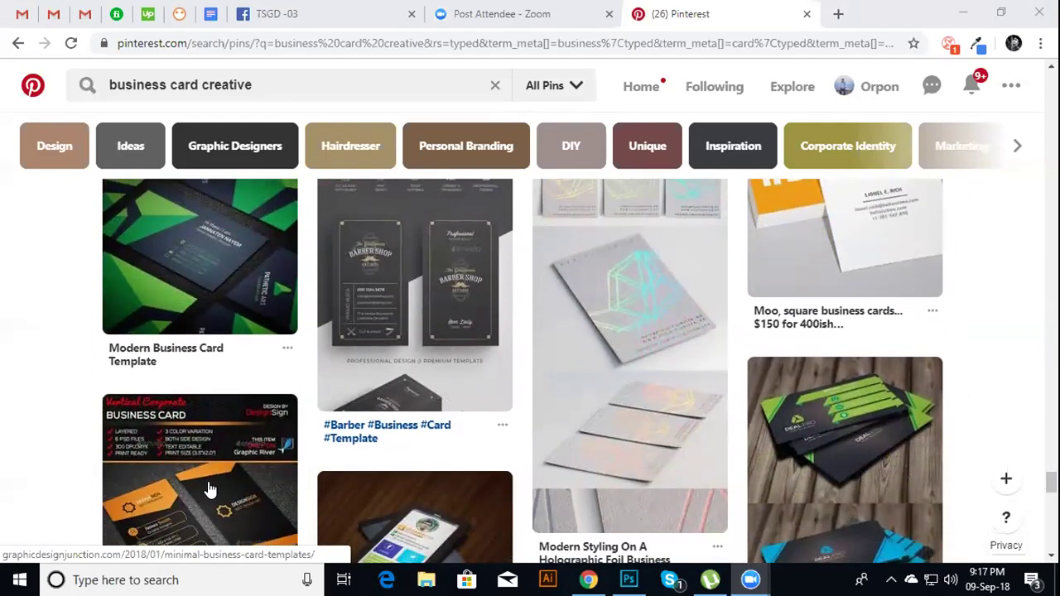
scroll(210, 489, "down", 1)
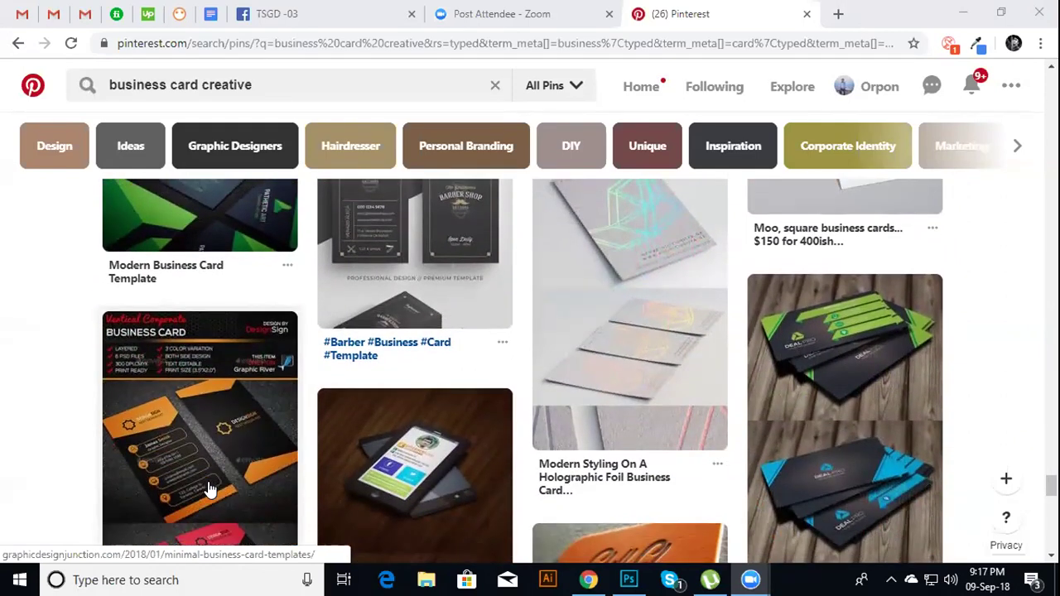
scroll(208, 478, "down", 1)
scroll(207, 477, "down", 1)
scroll(208, 477, "down", 1)
scroll(208, 478, "down", 1)
scroll(208, 477, "down", 1)
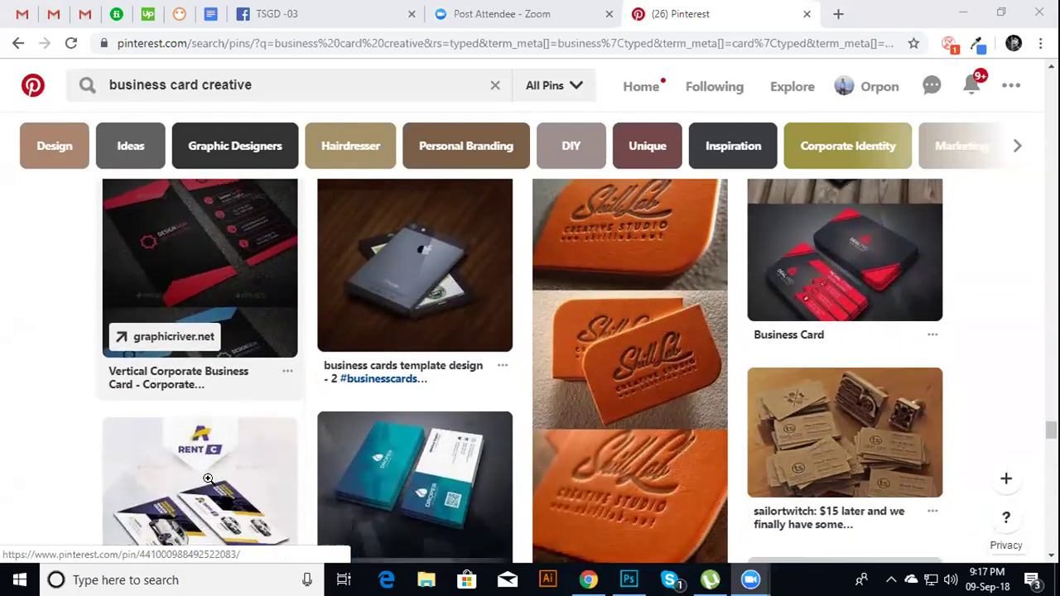
scroll(208, 477, "down", 1)
scroll(207, 478, "up", 2)
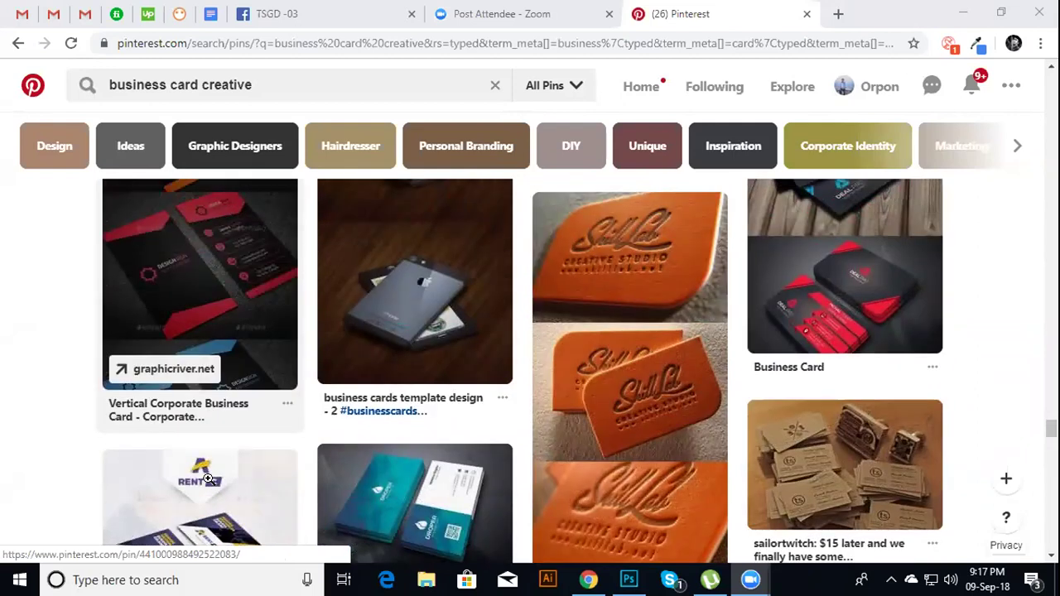
scroll(208, 478, "down", 2)
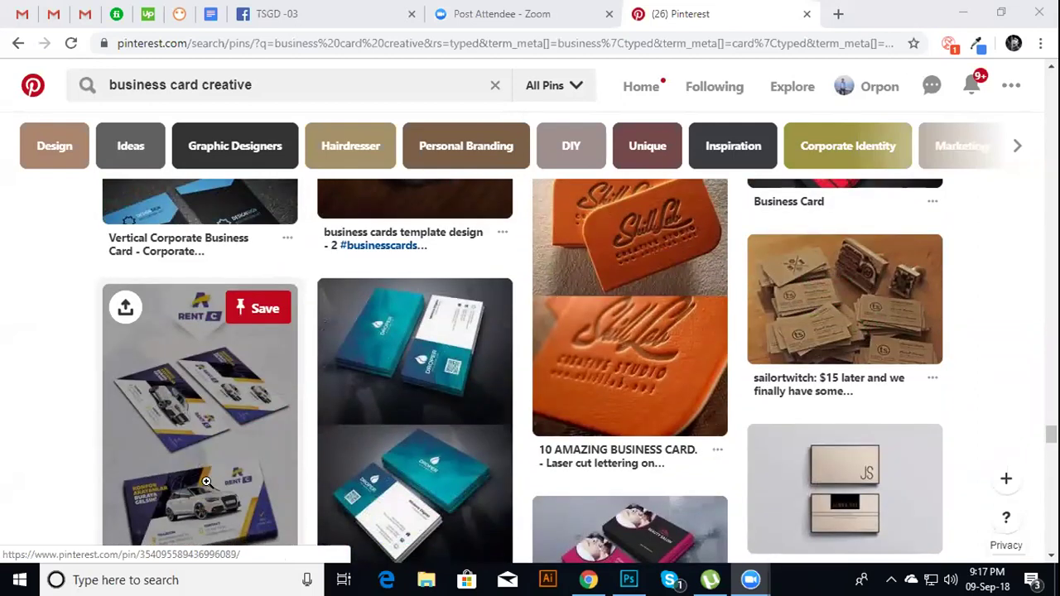
scroll(207, 480, "down", 1)
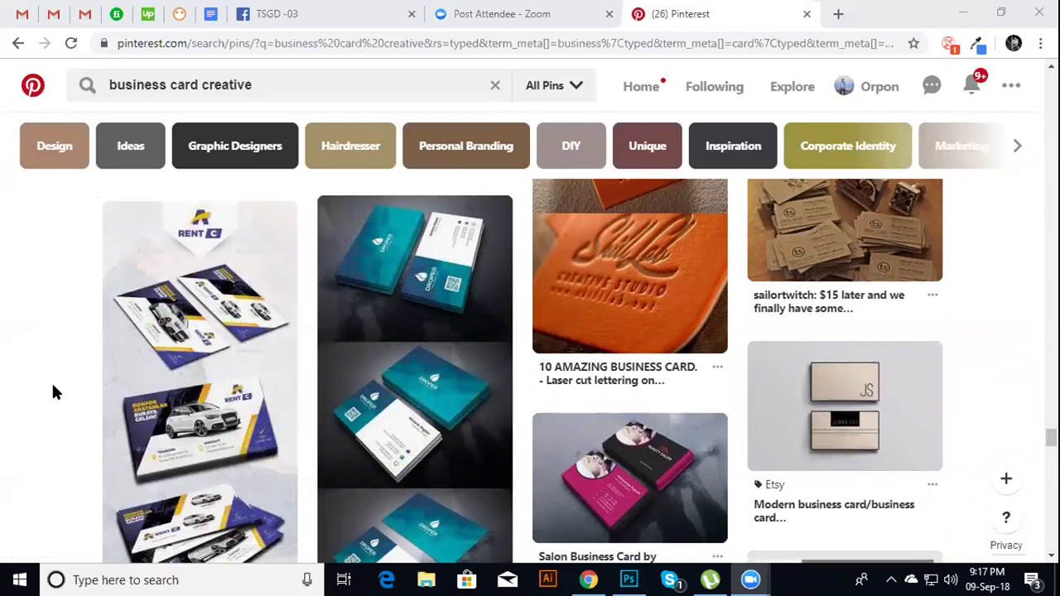
scroll(52, 385, "down", 2)
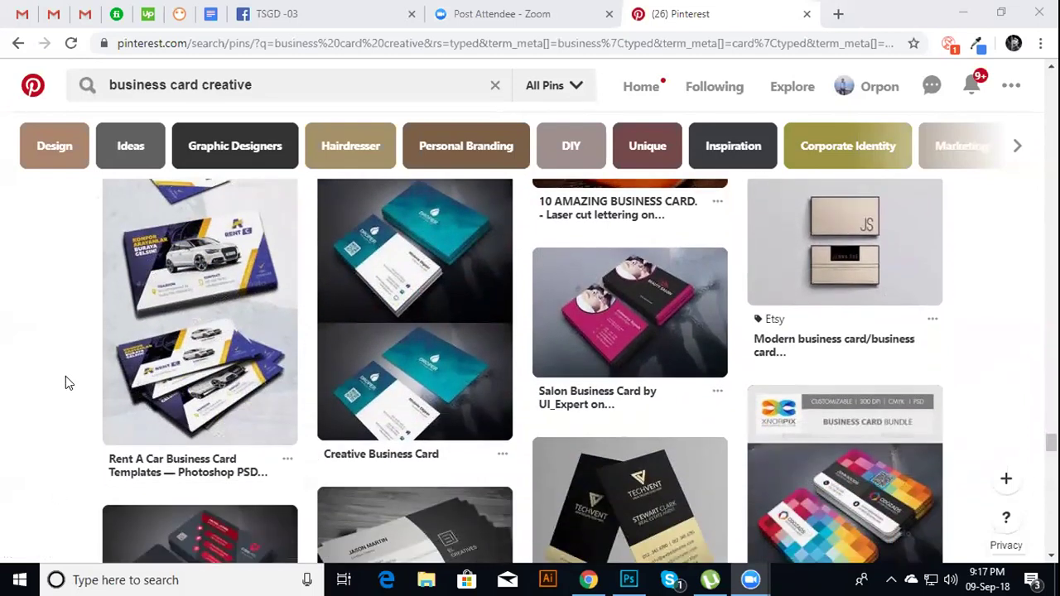
scroll(72, 366, "down", 1)
scroll(74, 364, "down", 1)
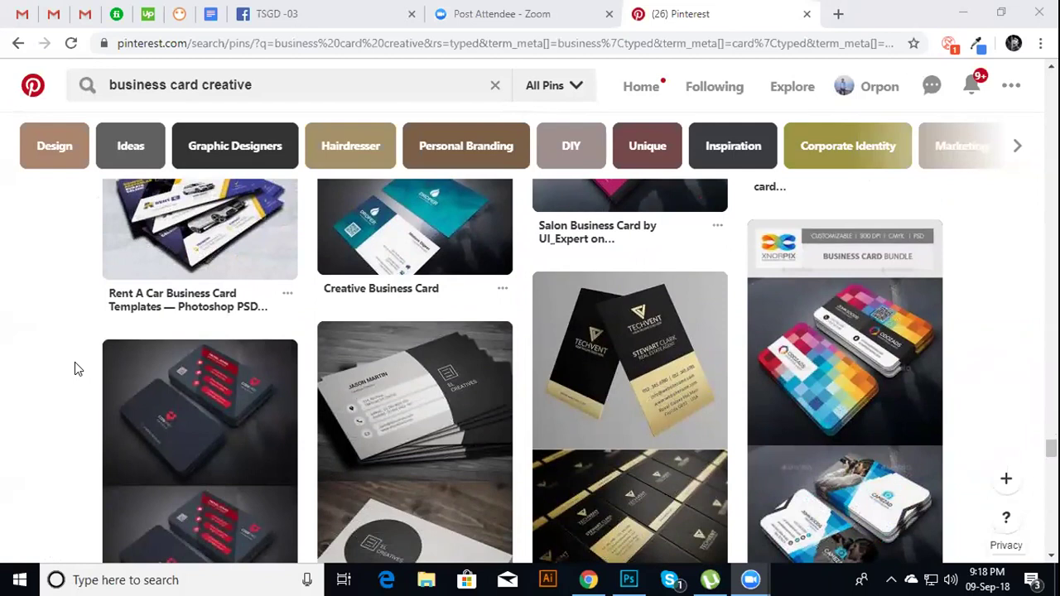
scroll(75, 363, "down", 2)
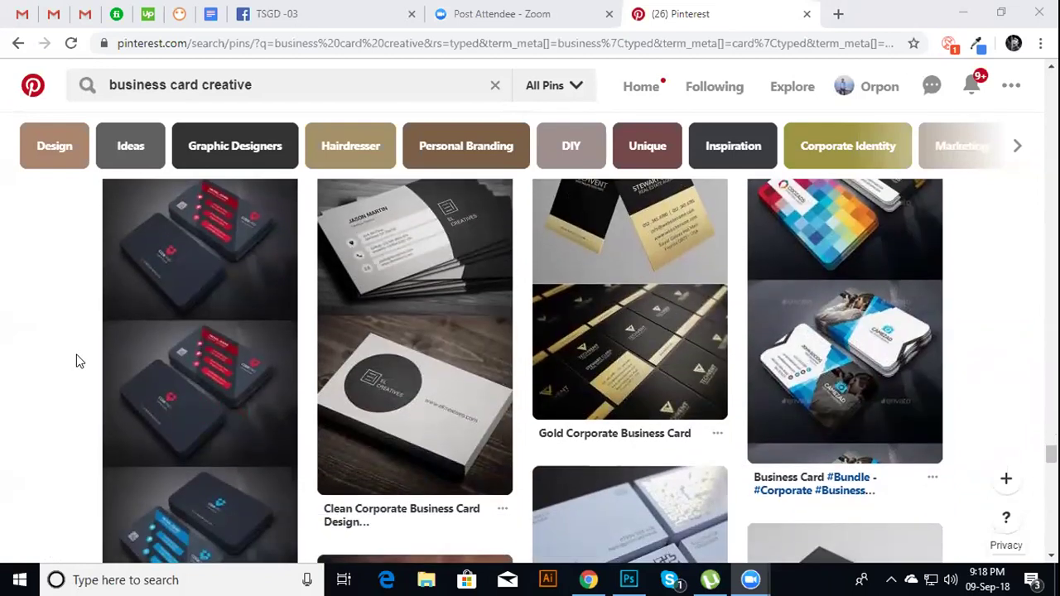
scroll(73, 368, "down", 2)
scroll(71, 367, "down", 1)
scroll(71, 367, "down", 1)
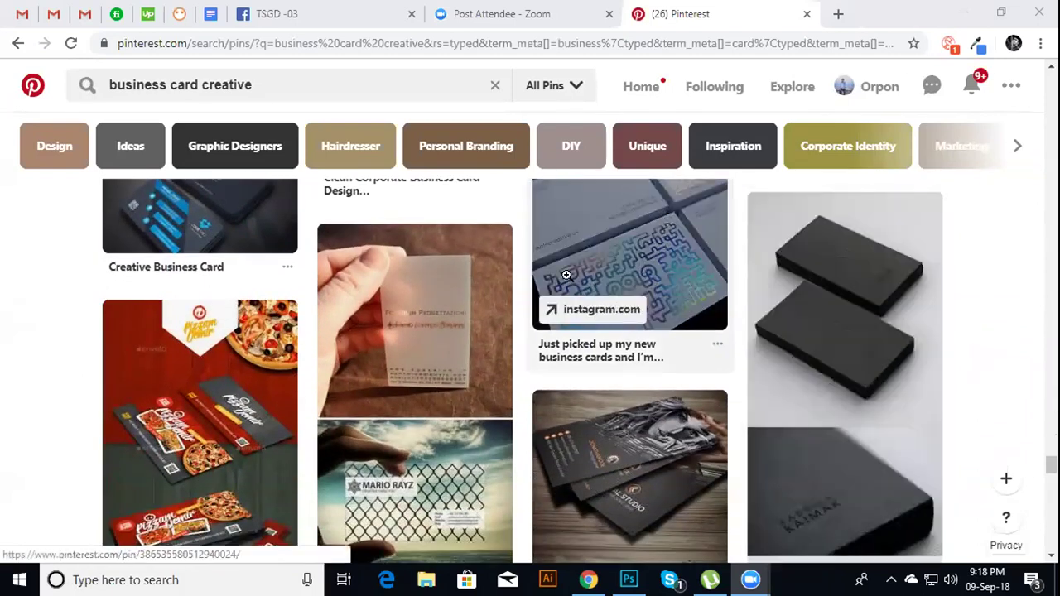
scroll(44, 359, "down", 1)
scroll(45, 359, "down", 1)
scroll(47, 361, "down", 1)
scroll(47, 361, "down", 1)
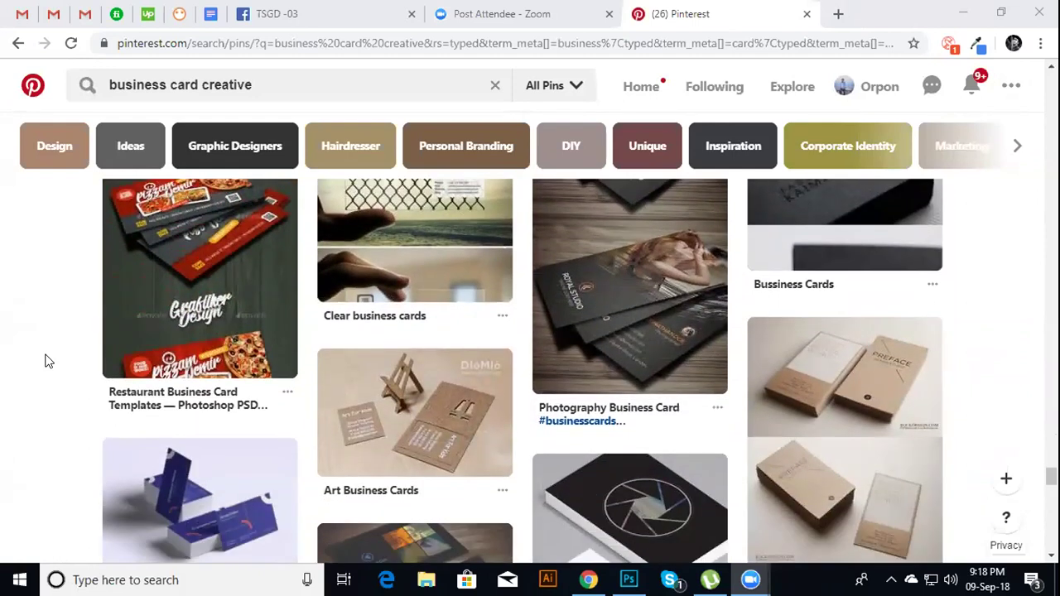
scroll(47, 361, "down", 1)
scroll(47, 361, "down", 1)
scroll(47, 360, "up", 1)
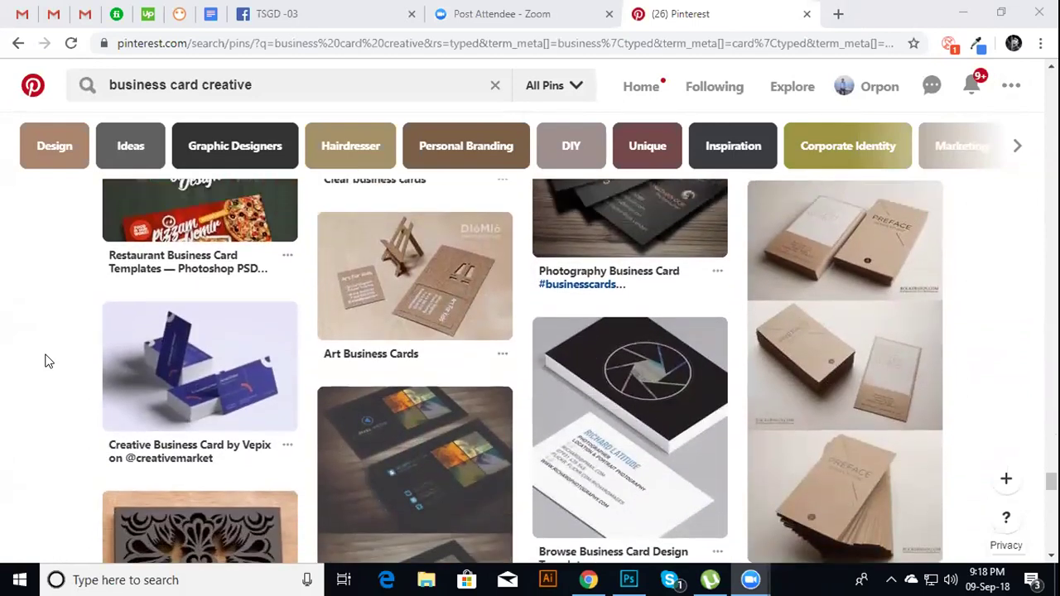
scroll(48, 361, "up", 2)
scroll(47, 361, "up", 1)
scroll(47, 361, "up", 3)
scroll(49, 361, "up", 1)
scroll(47, 361, "down", 1)
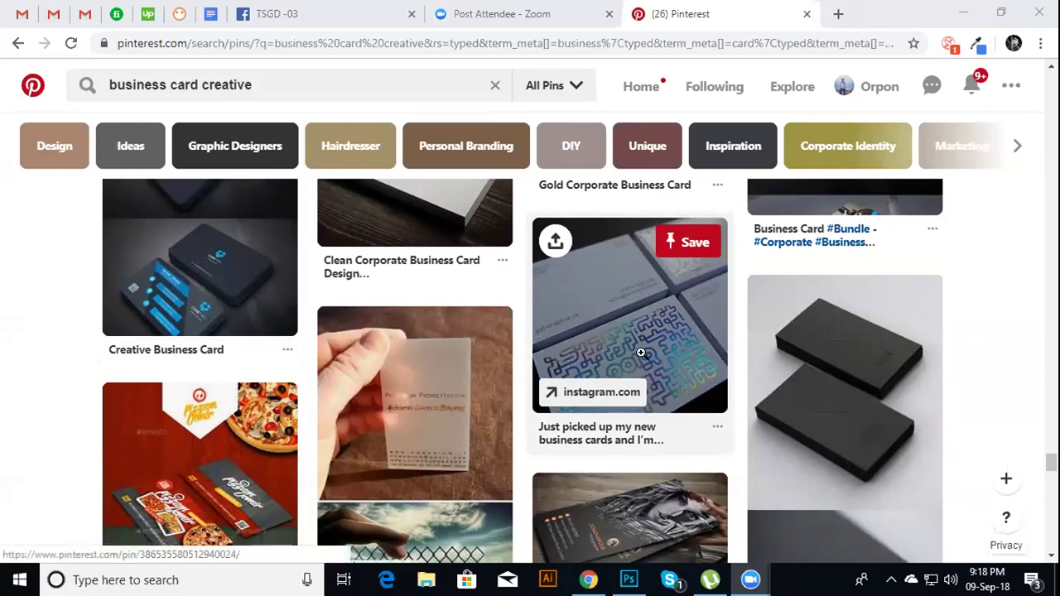
mouse_move(843, 397)
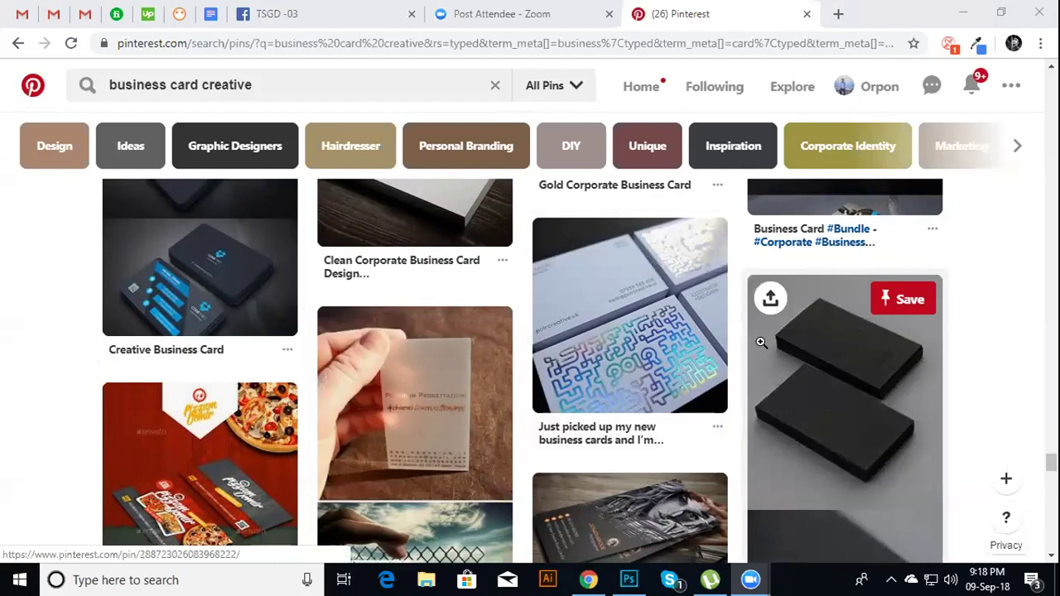
scroll(761, 342, "down", 1)
scroll(760, 342, "down", 3)
scroll(761, 341, "down", 2)
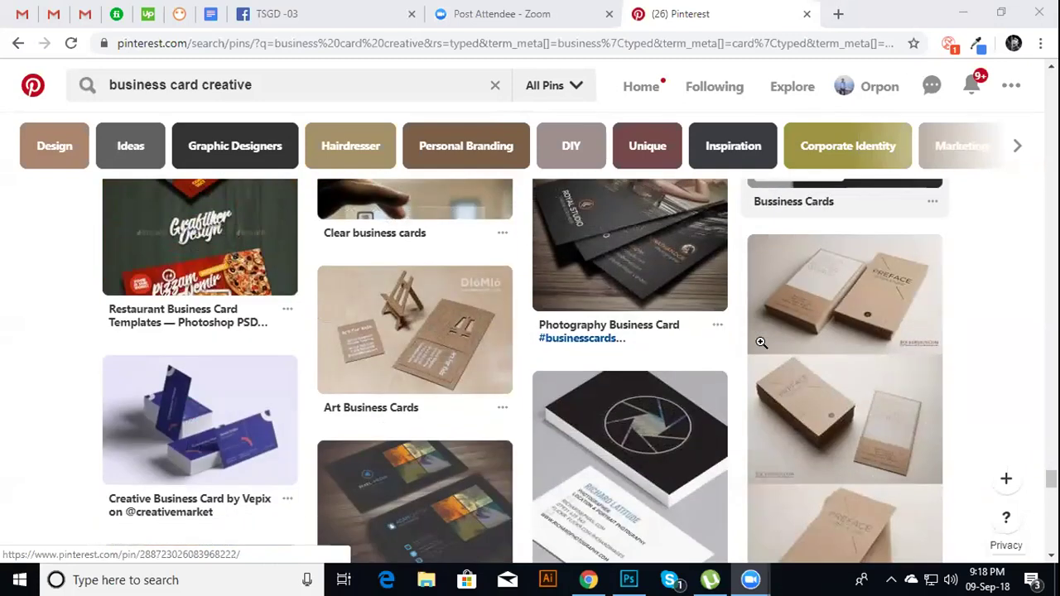
scroll(761, 342, "down", 1)
scroll(761, 342, "down", 2)
scroll(761, 342, "down", 1)
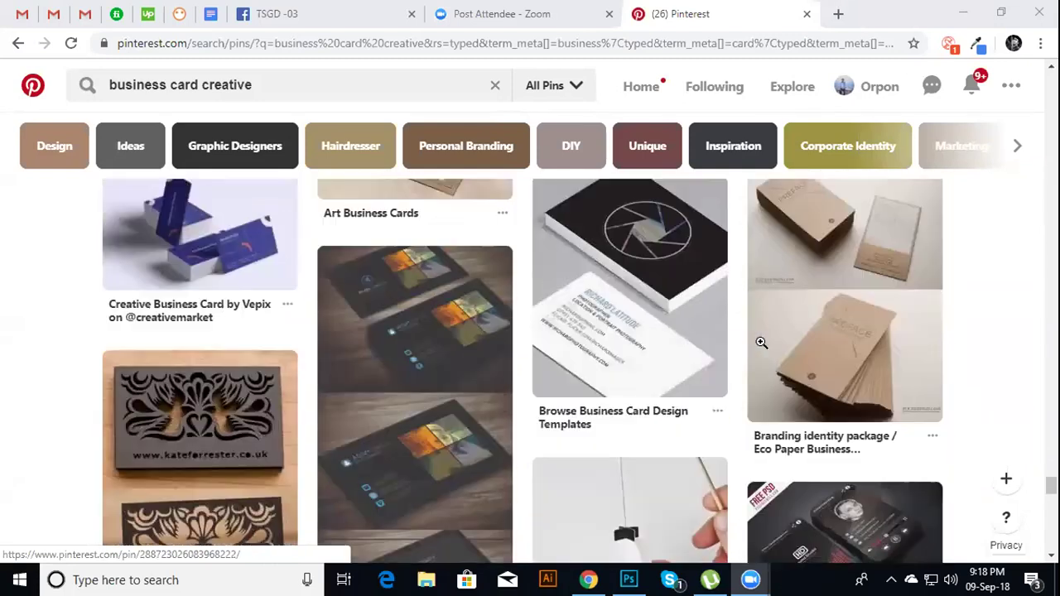
scroll(760, 342, "up", 1)
scroll(761, 342, "down", 1)
scroll(761, 341, "down", 2)
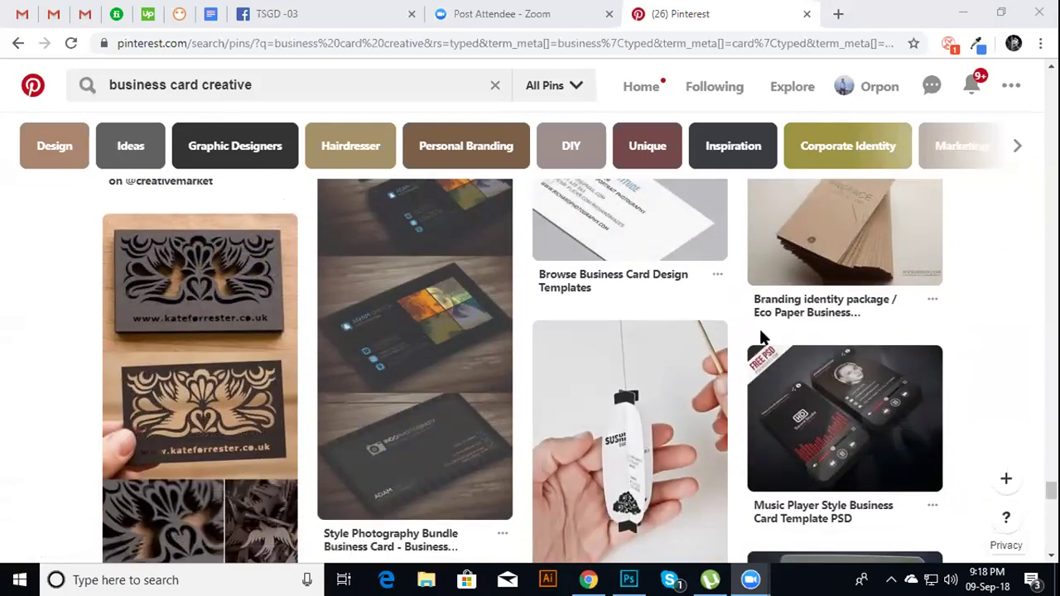
scroll(761, 338, "down", 2)
scroll(761, 338, "down", 2)
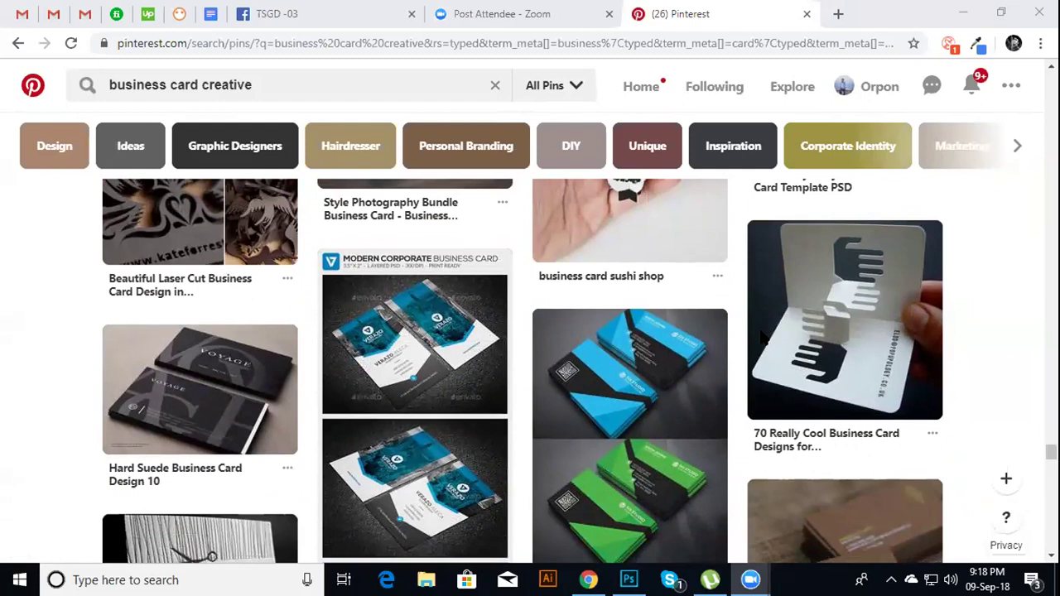
scroll(760, 338, "down", 3)
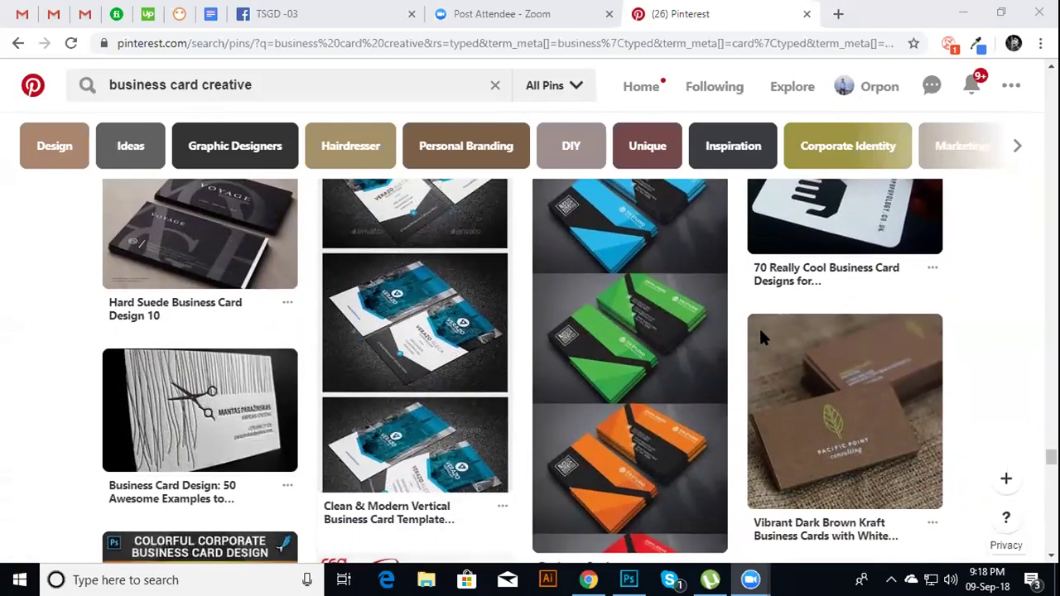
scroll(761, 336, "down", 3)
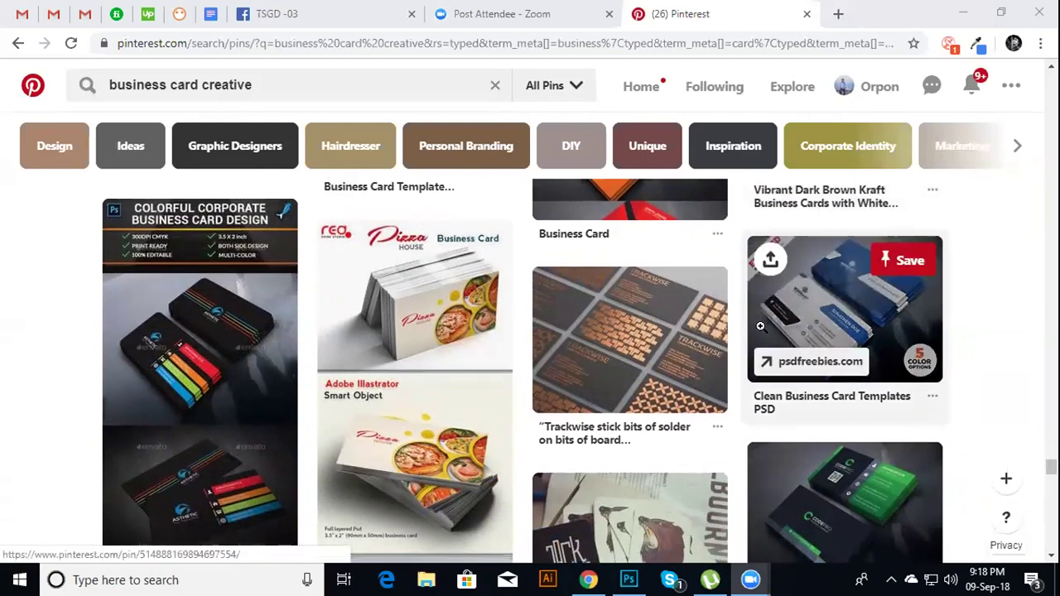
scroll(760, 329, "down", 2)
scroll(760, 326, "down", 2)
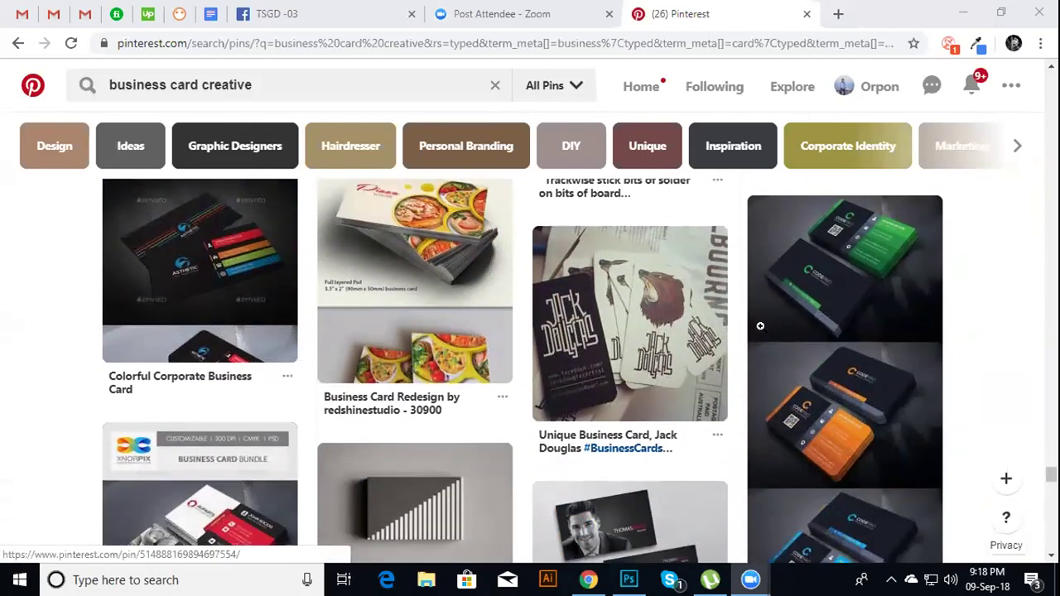
scroll(760, 326, "down", 2)
scroll(760, 327, "down", 1)
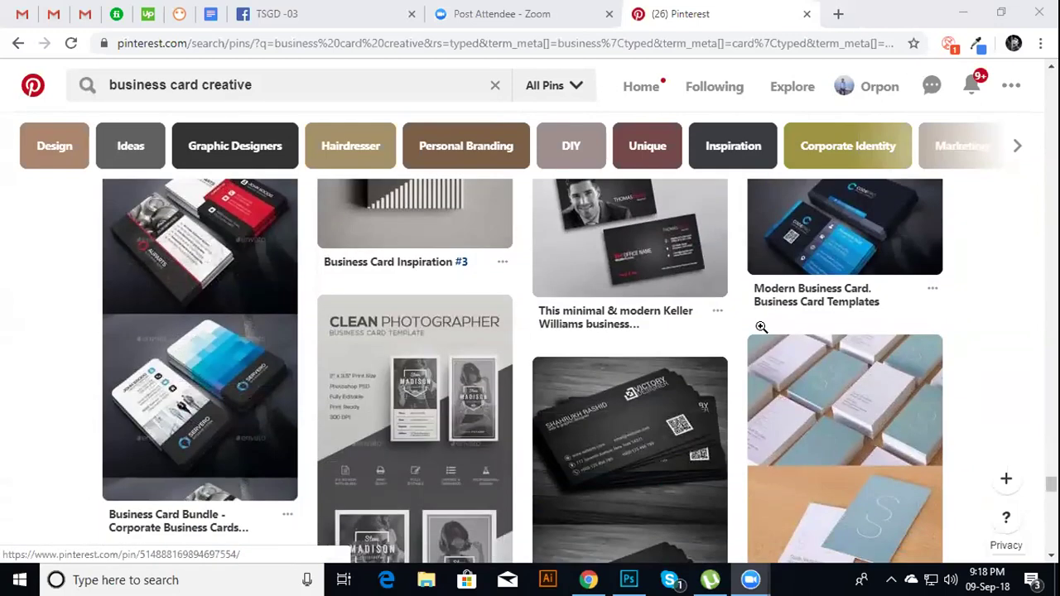
scroll(760, 326, "down", 2)
scroll(760, 326, "down", 2)
scroll(760, 326, "down", 2)
scroll(760, 326, "down", 1)
scroll(760, 326, "down", 2)
scroll(760, 326, "down", 3)
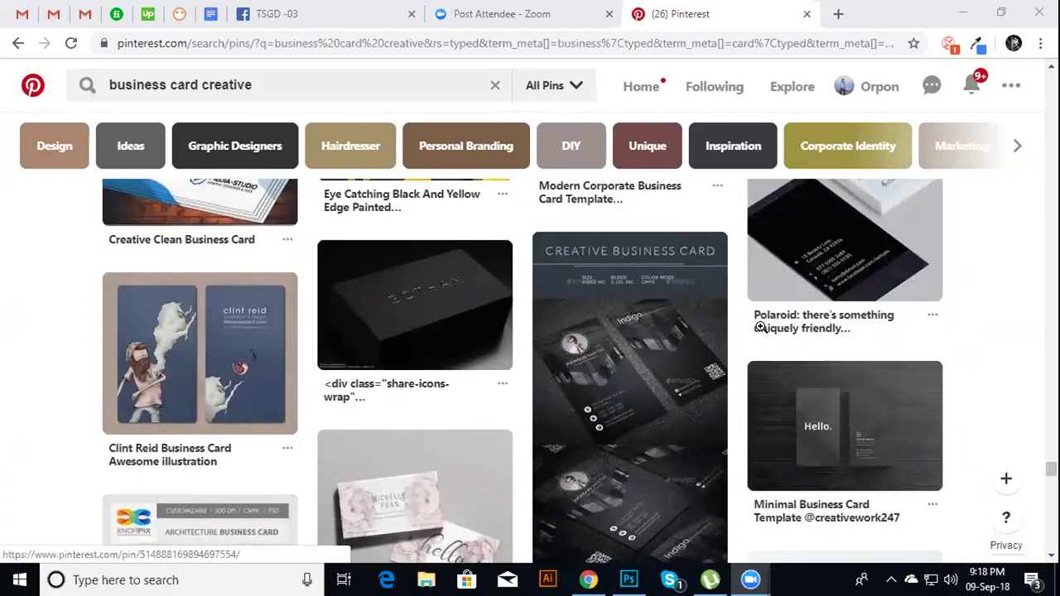
scroll(760, 326, "down", 1)
scroll(760, 326, "down", 2)
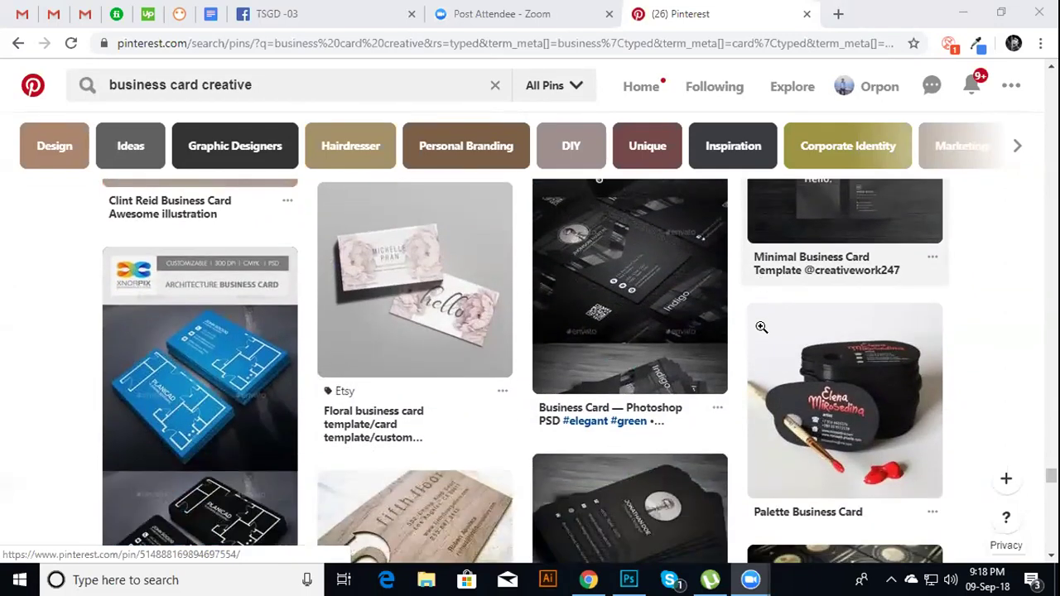
scroll(760, 326, "down", 1)
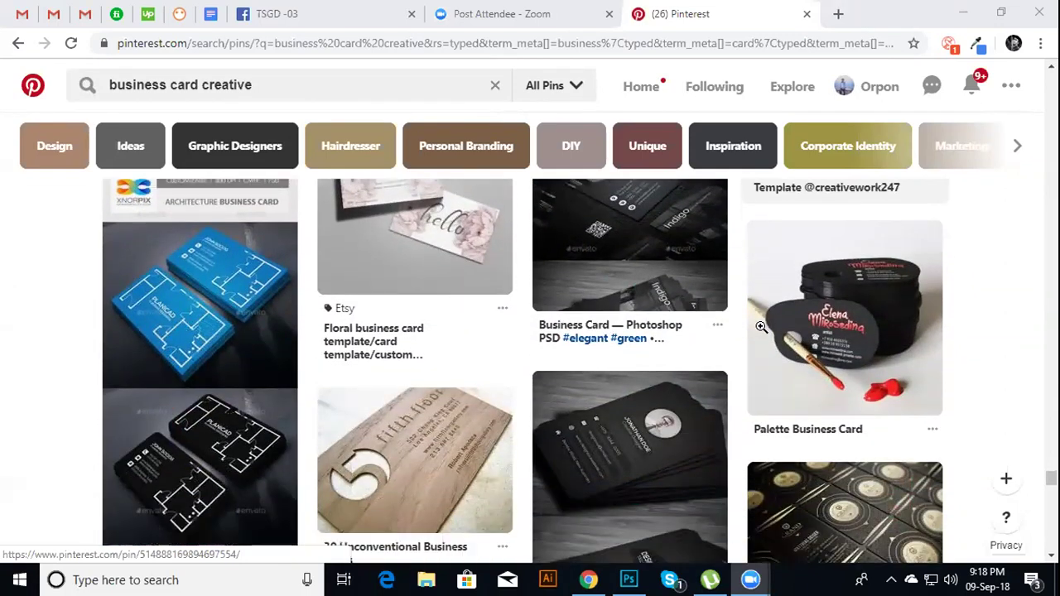
scroll(760, 326, "down", 3)
scroll(760, 327, "down", 2)
scroll(760, 326, "down", 1)
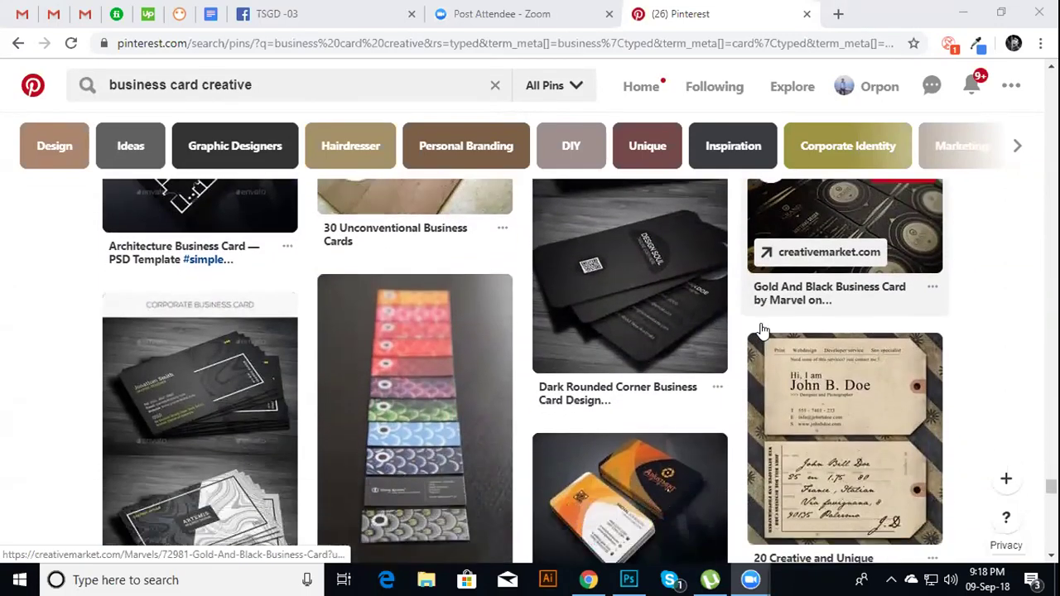
scroll(762, 330, "down", 2)
scroll(762, 329, "down", 3)
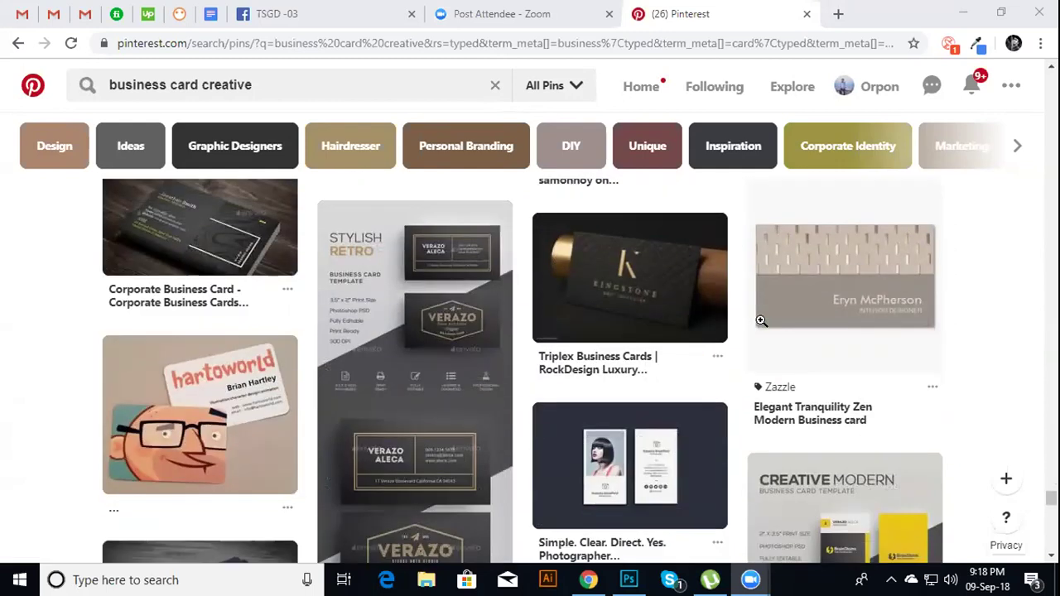
scroll(760, 320, "down", 1)
scroll(759, 318, "down", 2)
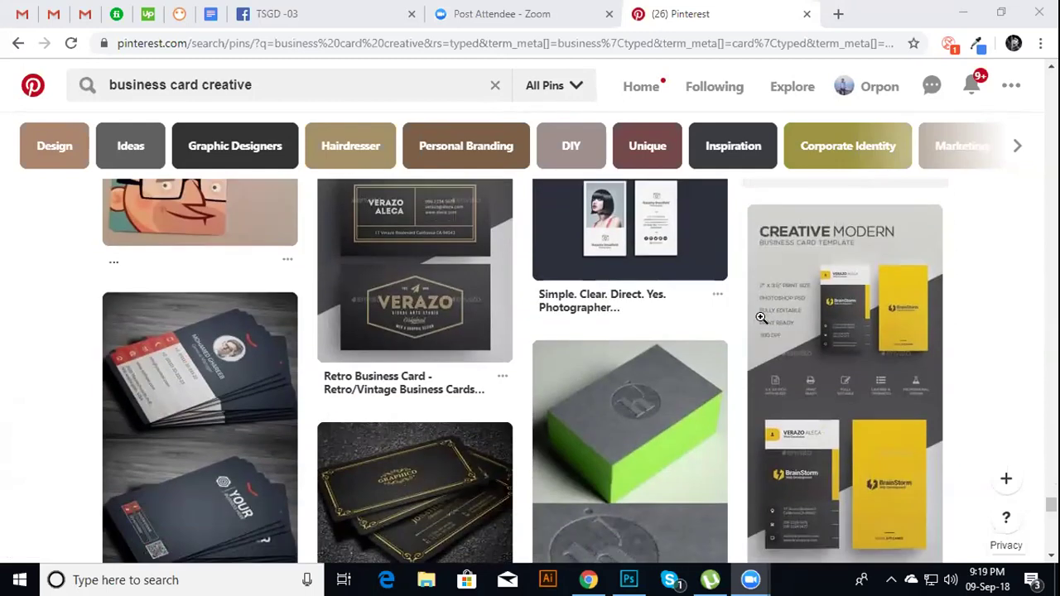
scroll(760, 317, "down", 2)
scroll(760, 316, "down", 1)
scroll(759, 315, "down", 2)
scroll(758, 312, "down", 2)
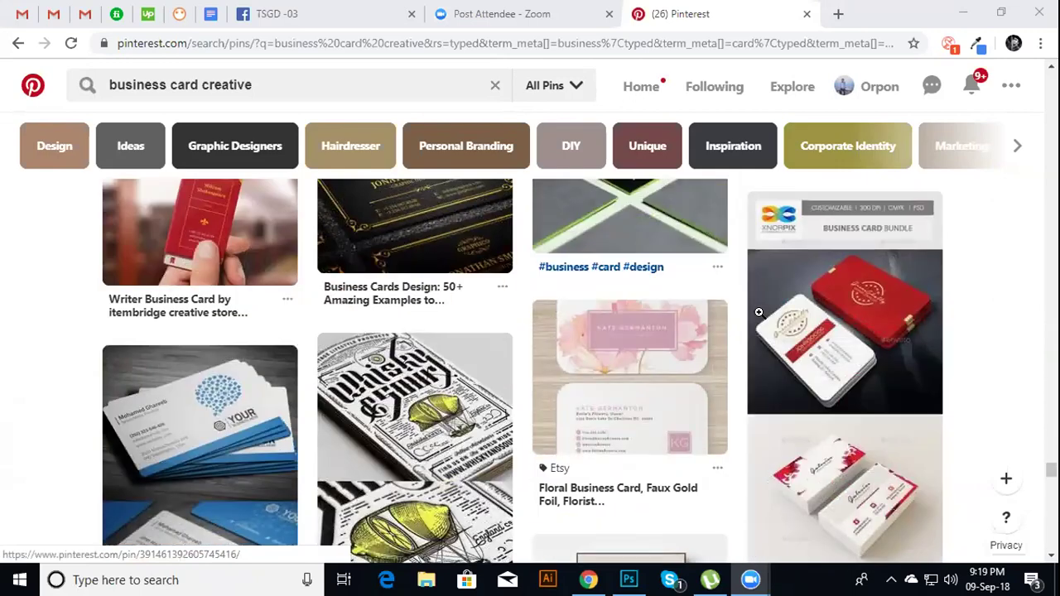
scroll(758, 312, "down", 2)
scroll(759, 312, "down", 1)
scroll(758, 312, "down", 3)
scroll(758, 312, "down", 1)
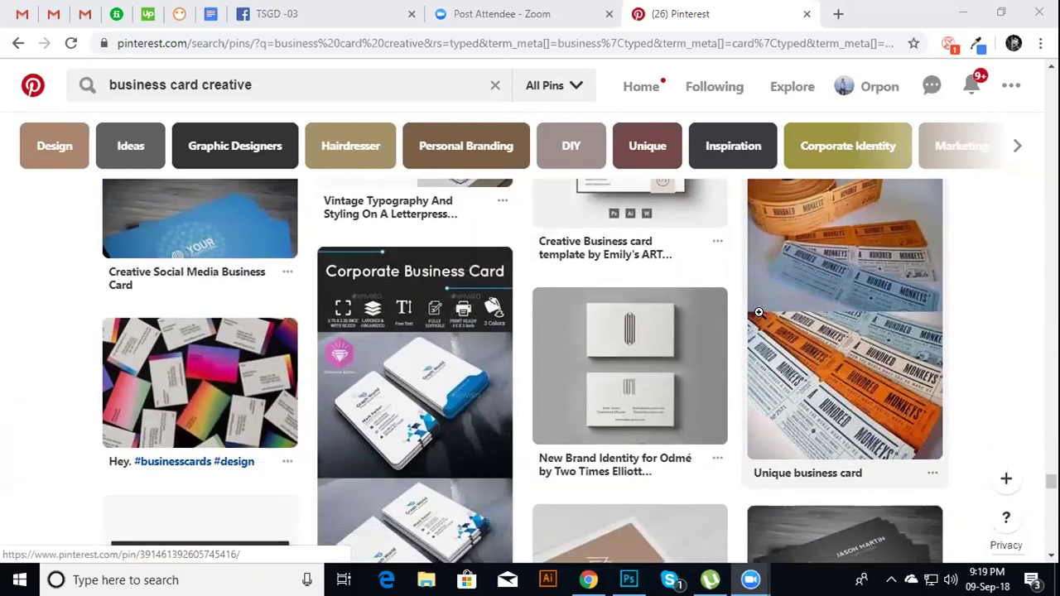
scroll(758, 312, "down", 1)
scroll(758, 312, "down", 3)
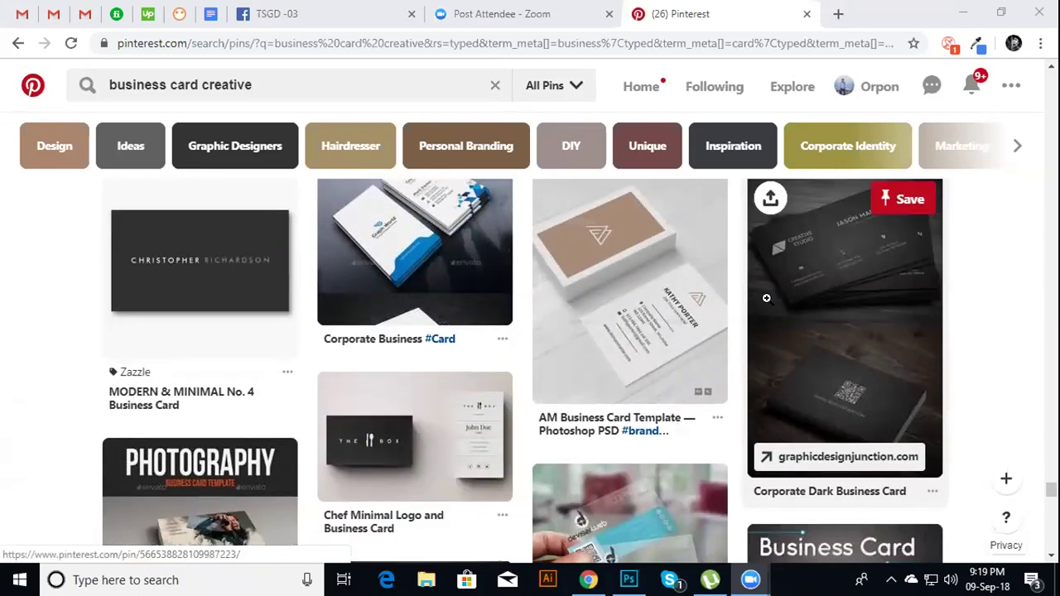
scroll(766, 298, "down", 2)
scroll(765, 298, "down", 2)
scroll(767, 298, "down", 2)
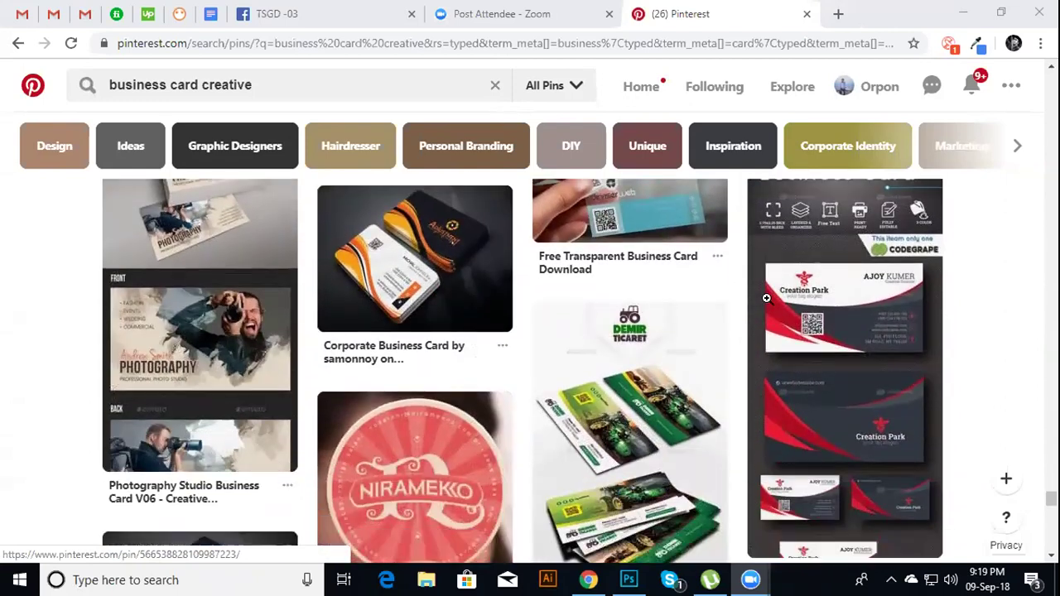
scroll(767, 298, "down", 1)
scroll(767, 298, "down", 1)
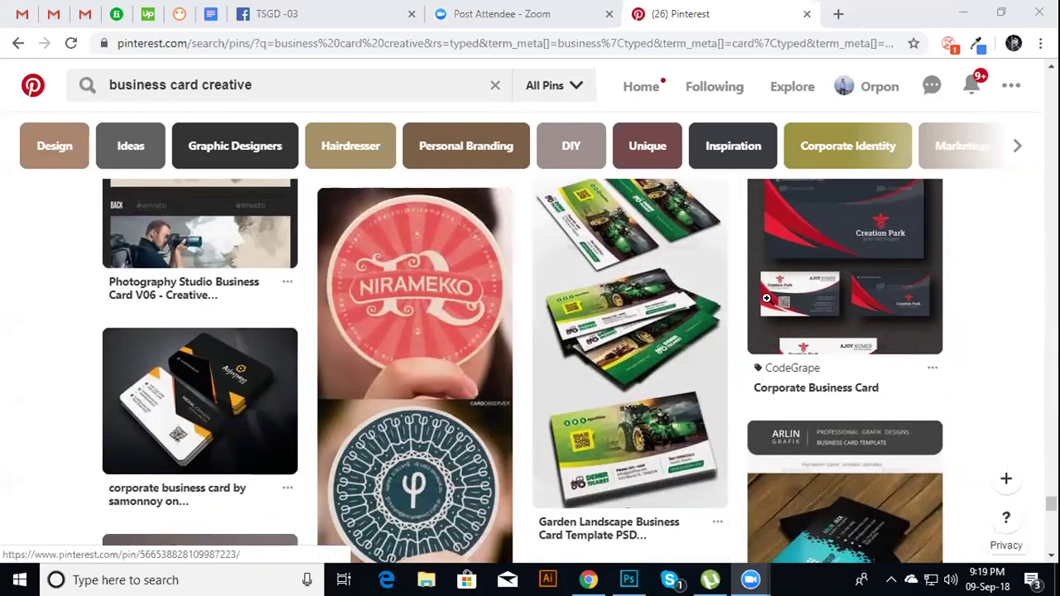
scroll(767, 298, "down", 3)
scroll(766, 298, "down", 1)
scroll(766, 298, "down", 2)
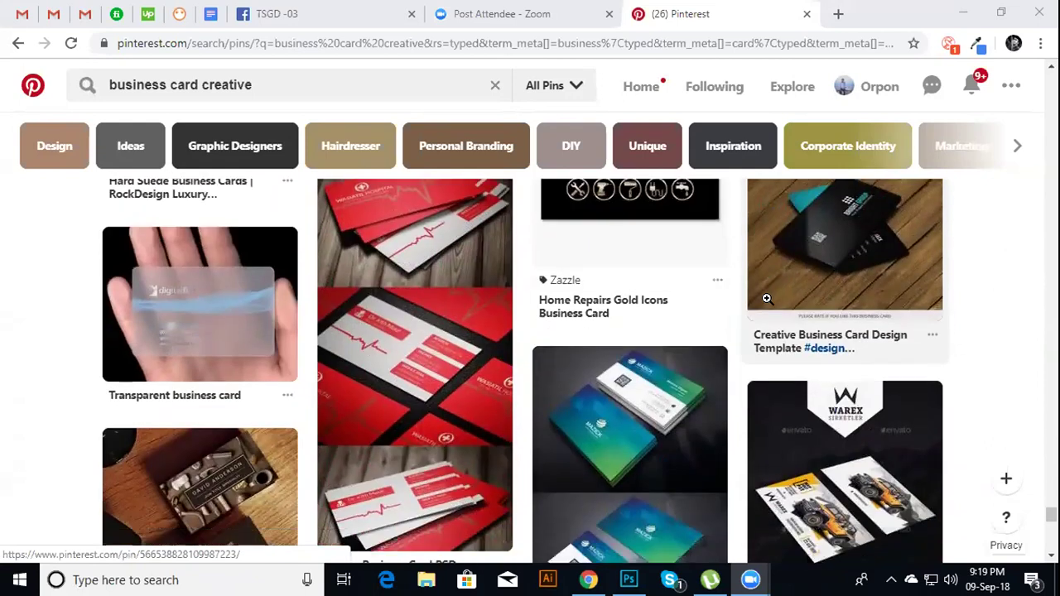
scroll(766, 298, "down", 1)
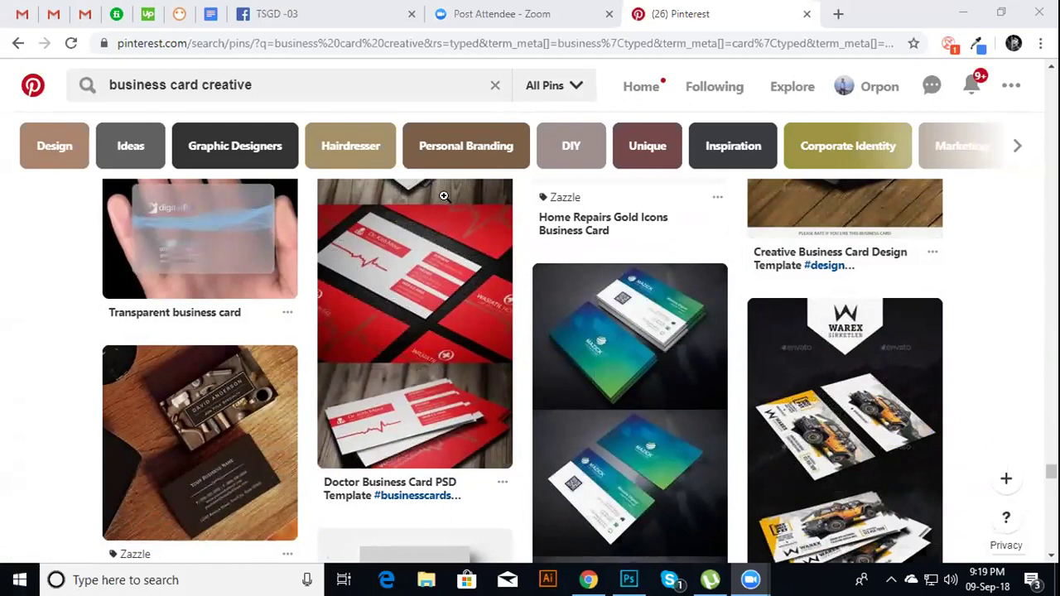
scroll(444, 196, "up", 2)
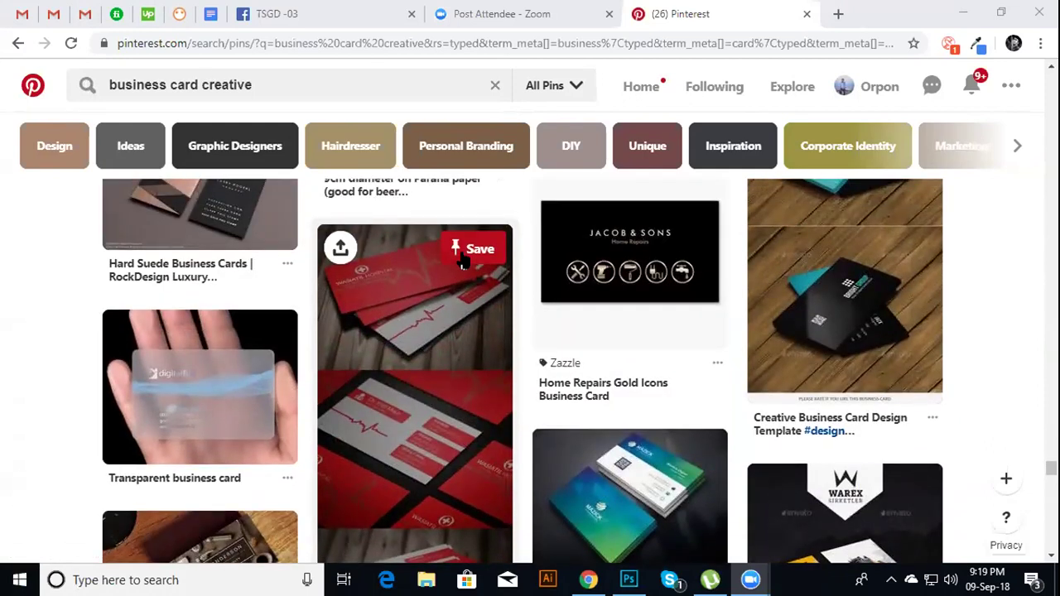
scroll(463, 262, "up", 3)
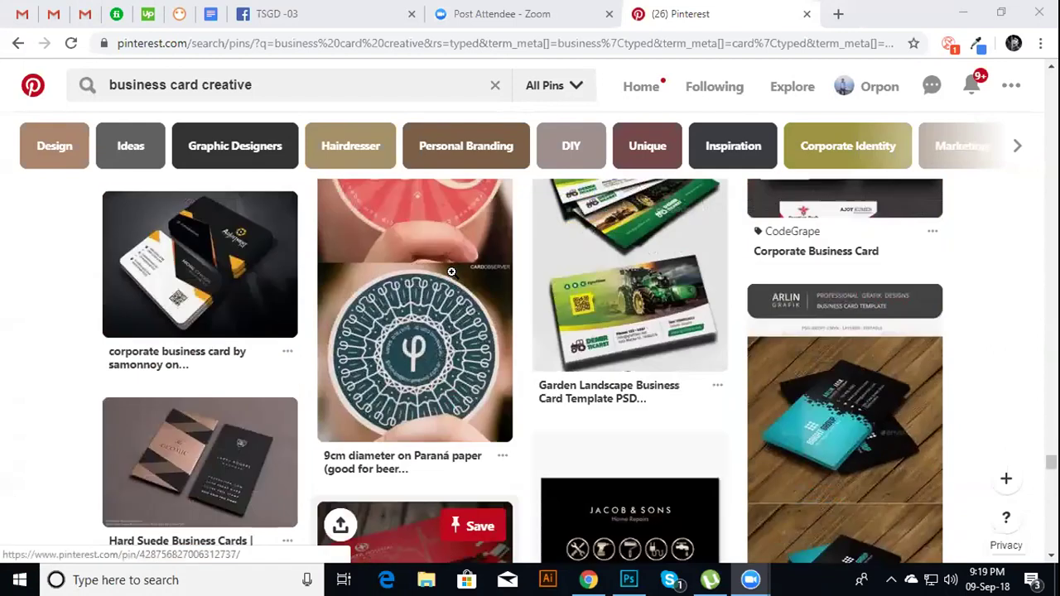
left_click(853, 10)
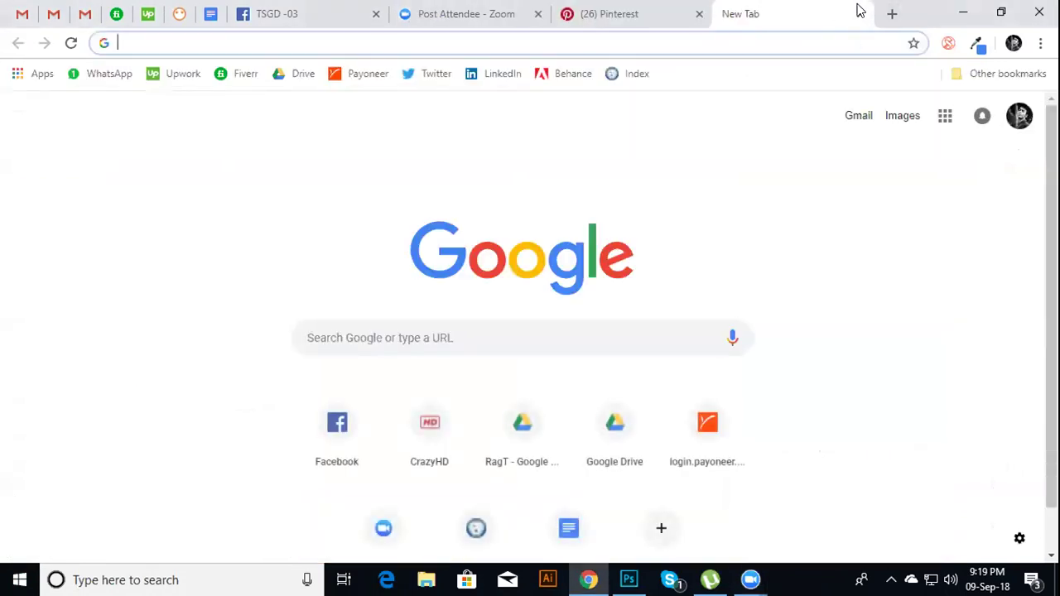
key("ctrl+shift+Tab")
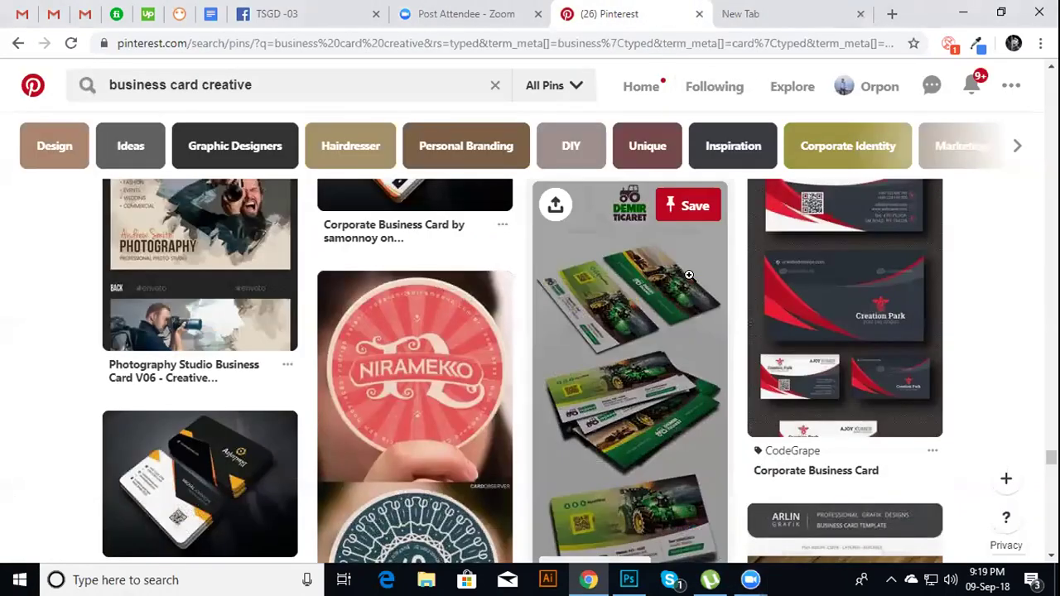
scroll(646, 298, "up", 2)
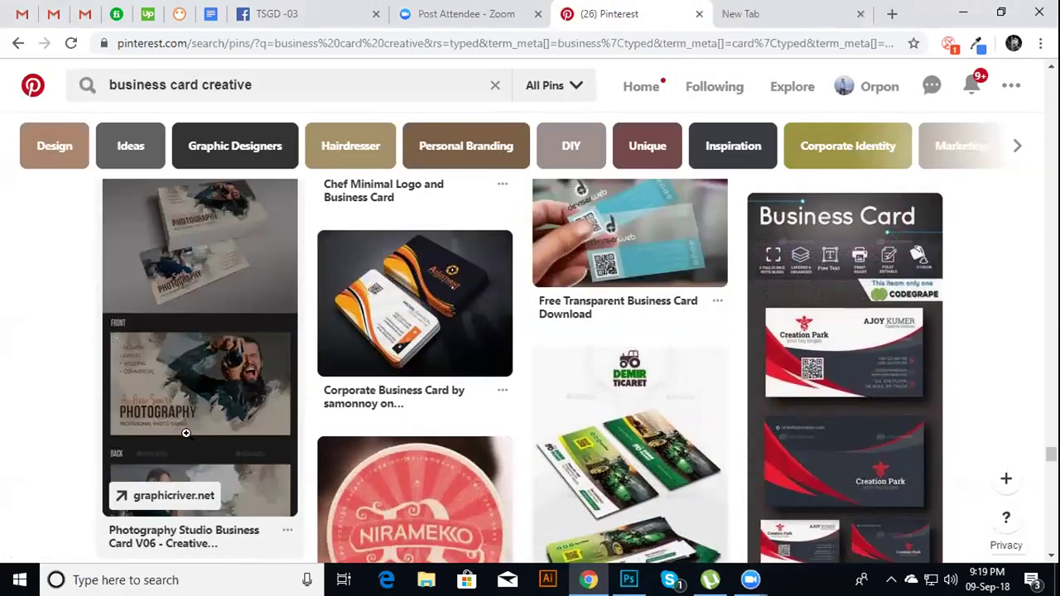
scroll(206, 412, "up", 2)
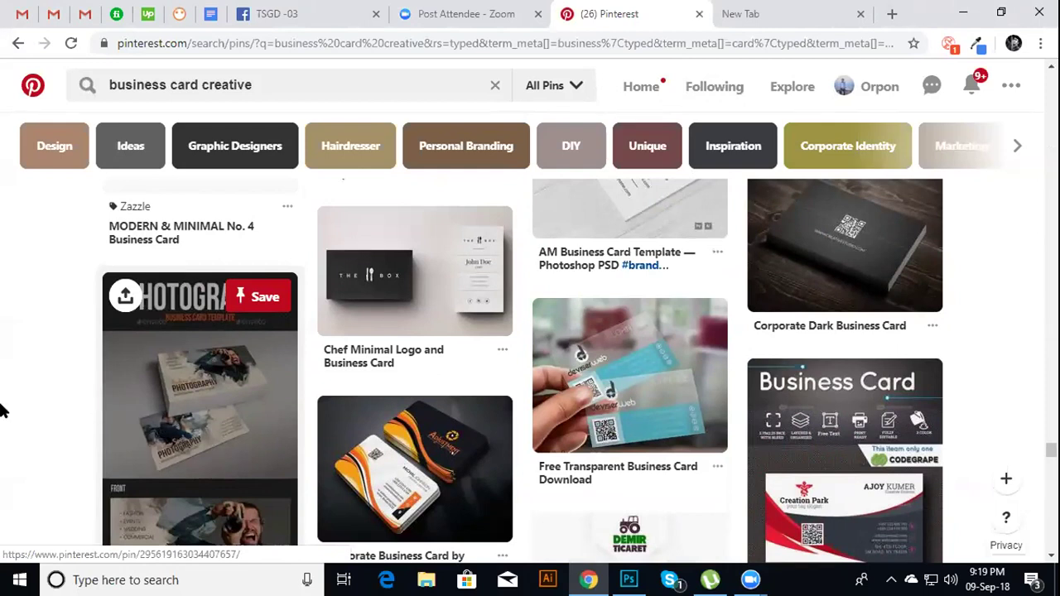
scroll(28, 383, "down", 1)
View the 'Photography Studio Business Card V06' pin's front and back card designs
left_click(259, 362)
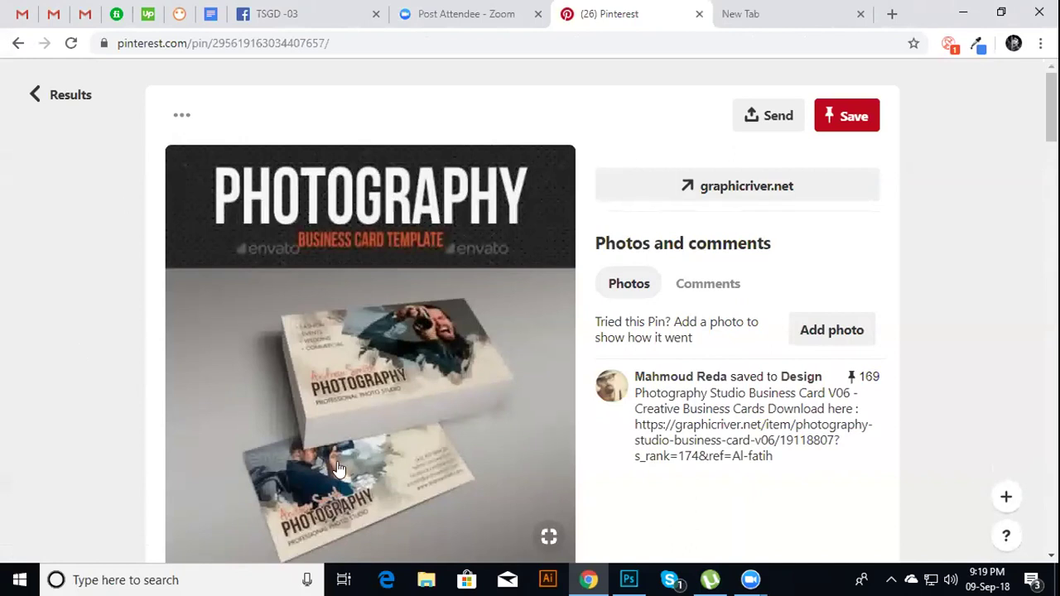
scroll(335, 468, "down", 5)
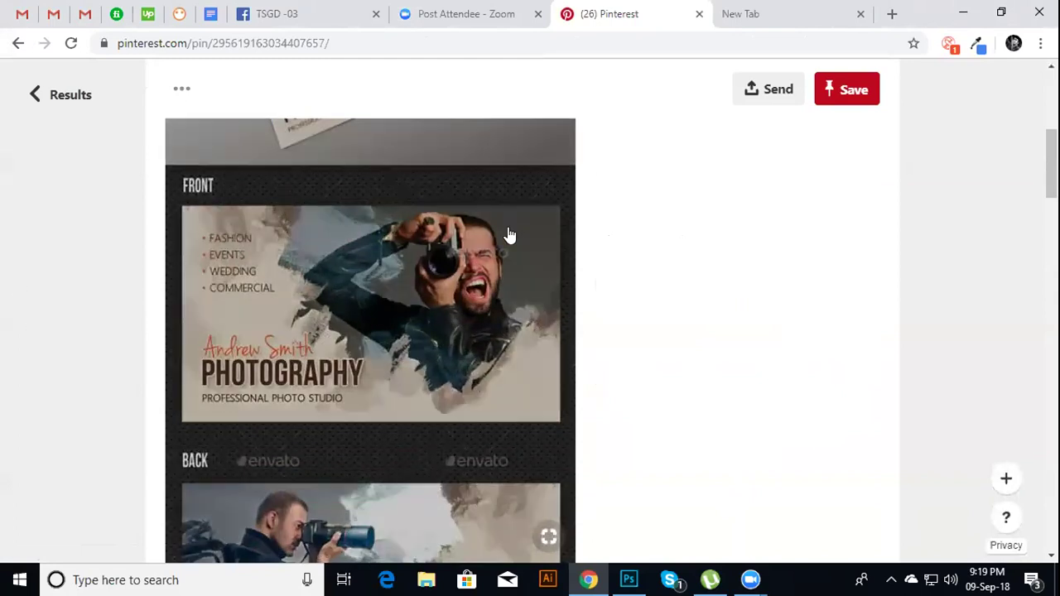
scroll(522, 237, "down", 2)
scroll(697, 306, "down", 1)
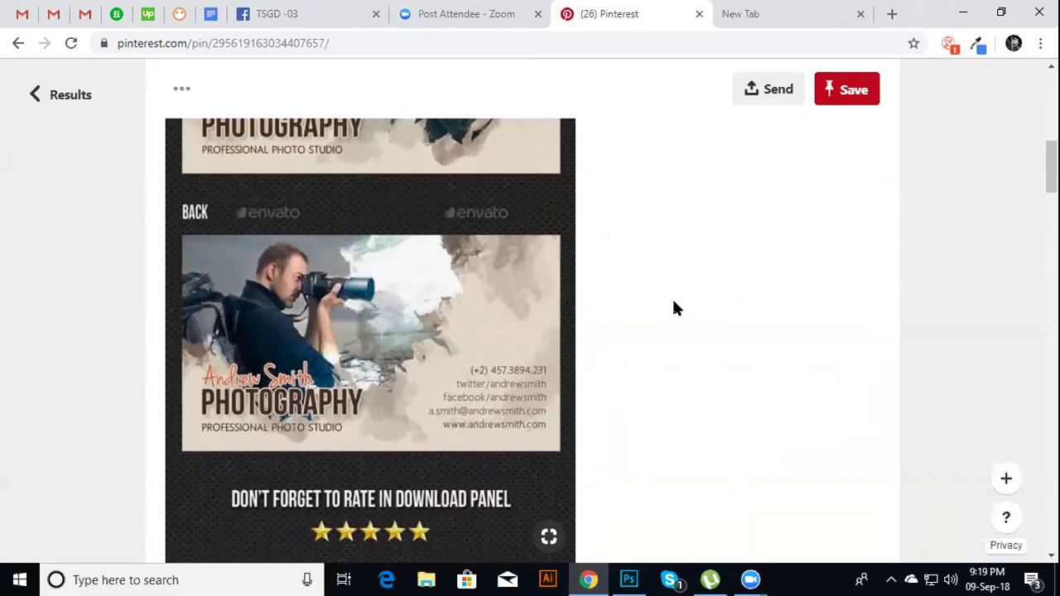
Switch to Photoshop and create a new blank 1640 × 859 px document
left_click(628, 579)
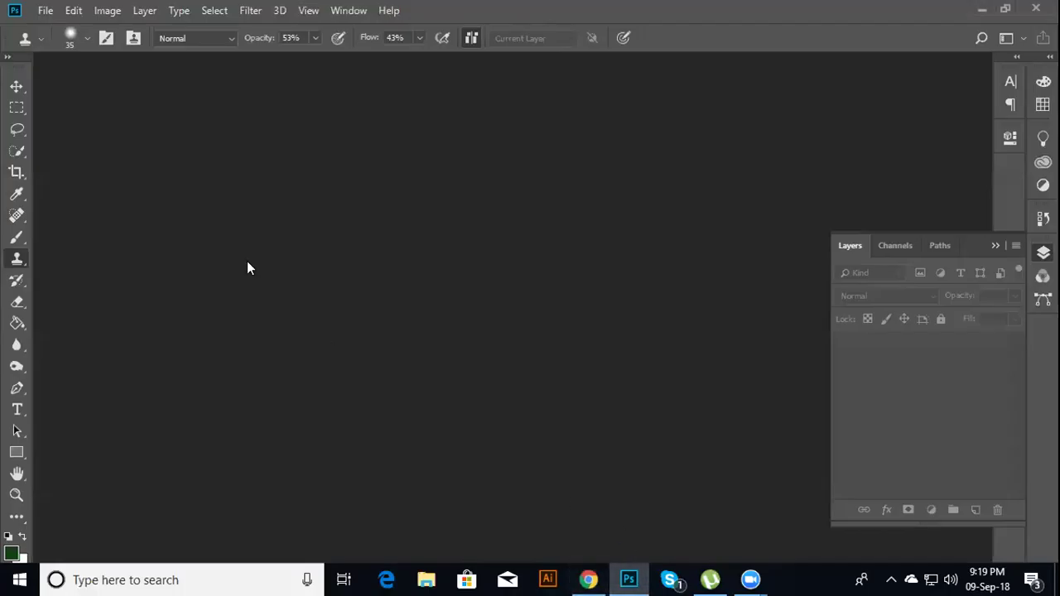
left_click(45, 10)
left_click(50, 26)
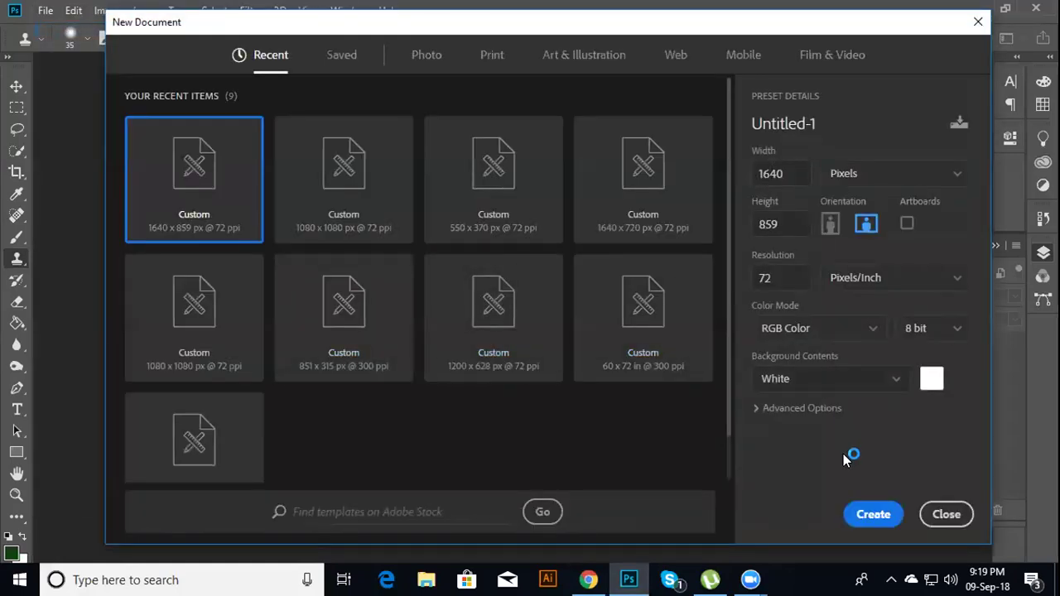
left_click(865, 516)
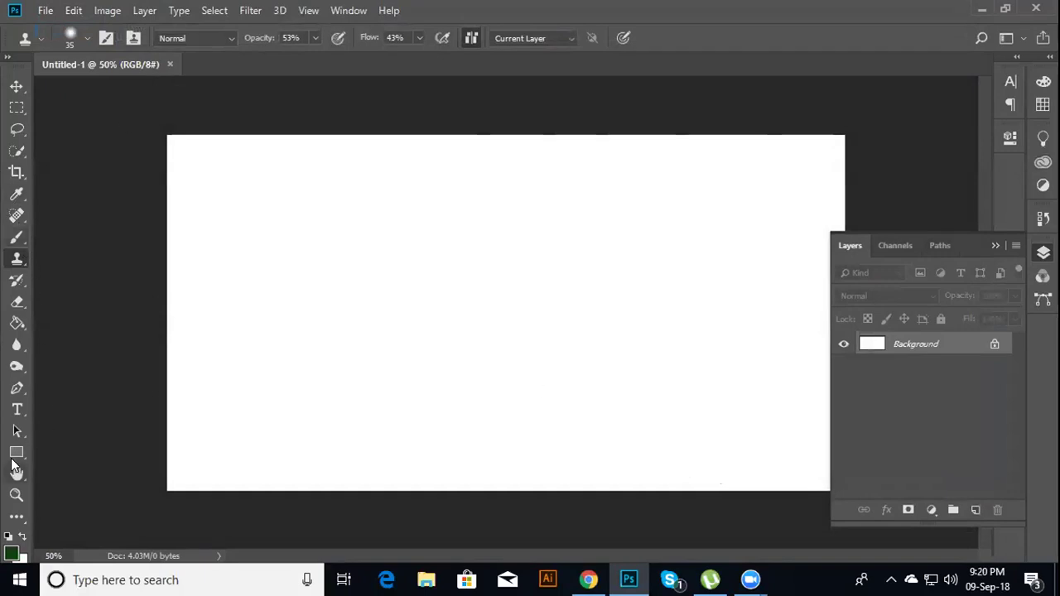
Draw a rectangle covering the whole canvas and give it a tan fill
left_click(16, 452)
mouse_move(159, 134)
left_mouse_down()
mouse_move(738, 443)
mouse_move(868, 487)
left_mouse_up()
left_click_drag(854, 486, 856, 488)
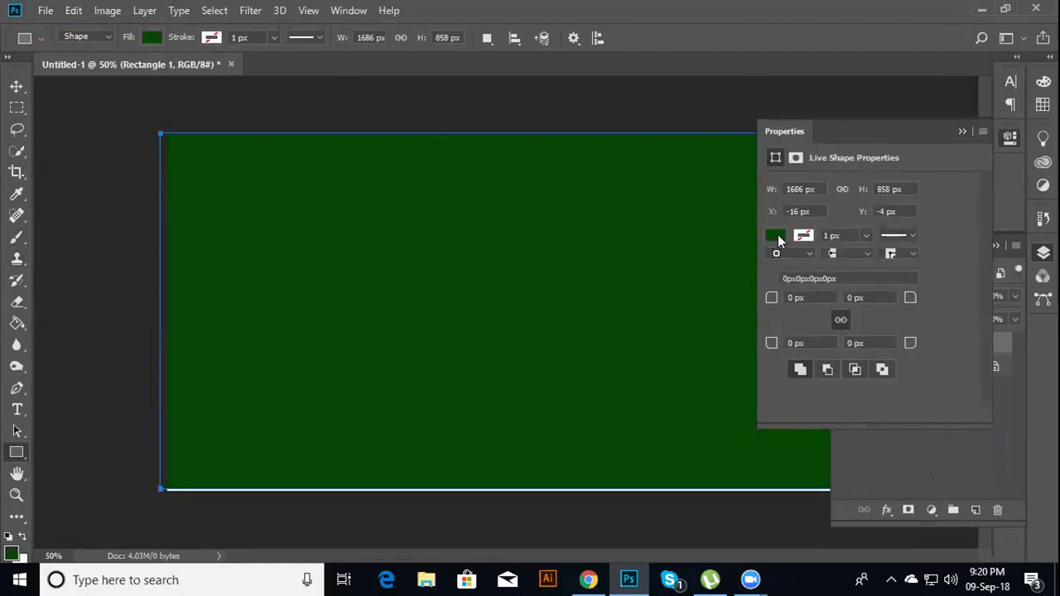
left_click(776, 236)
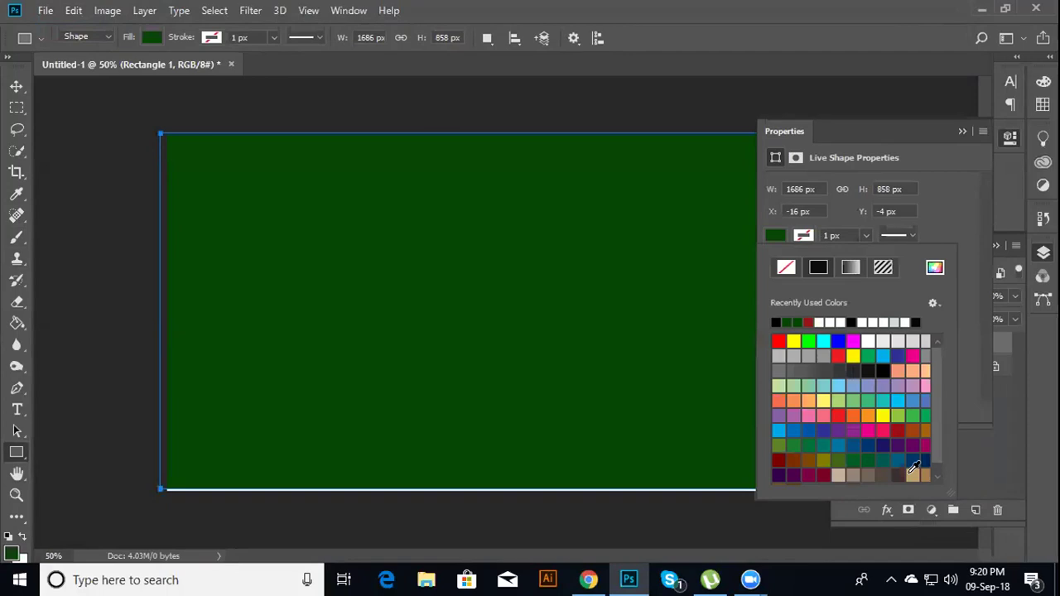
left_click(913, 474)
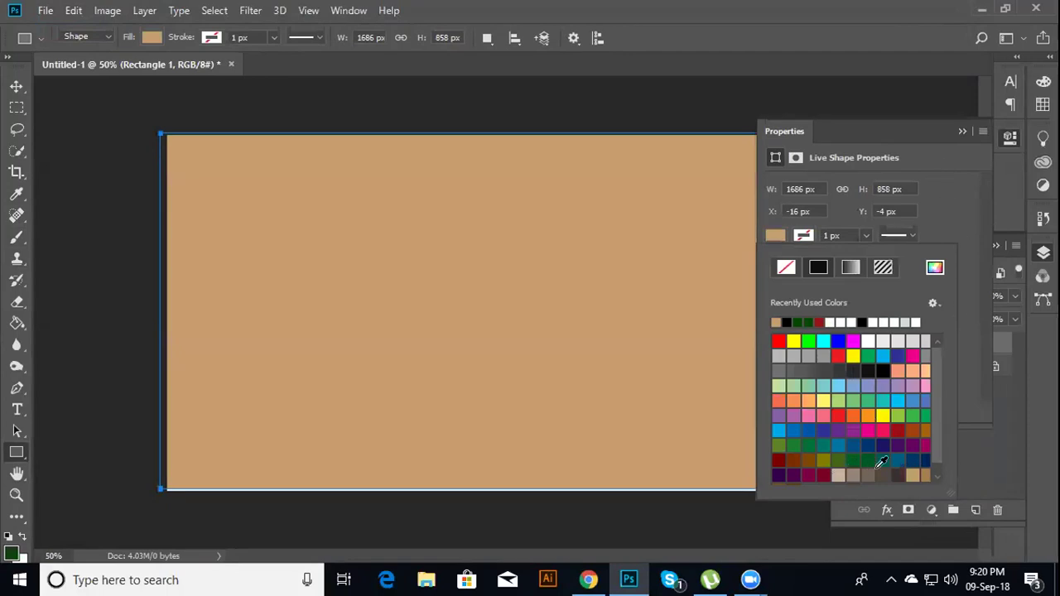
left_click(923, 476)
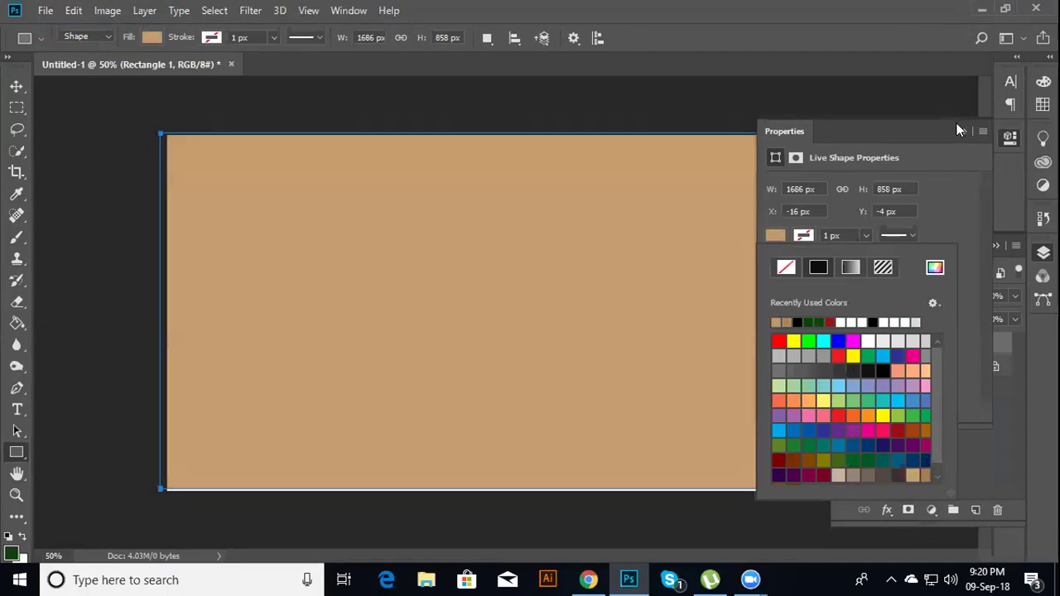
left_click(955, 122)
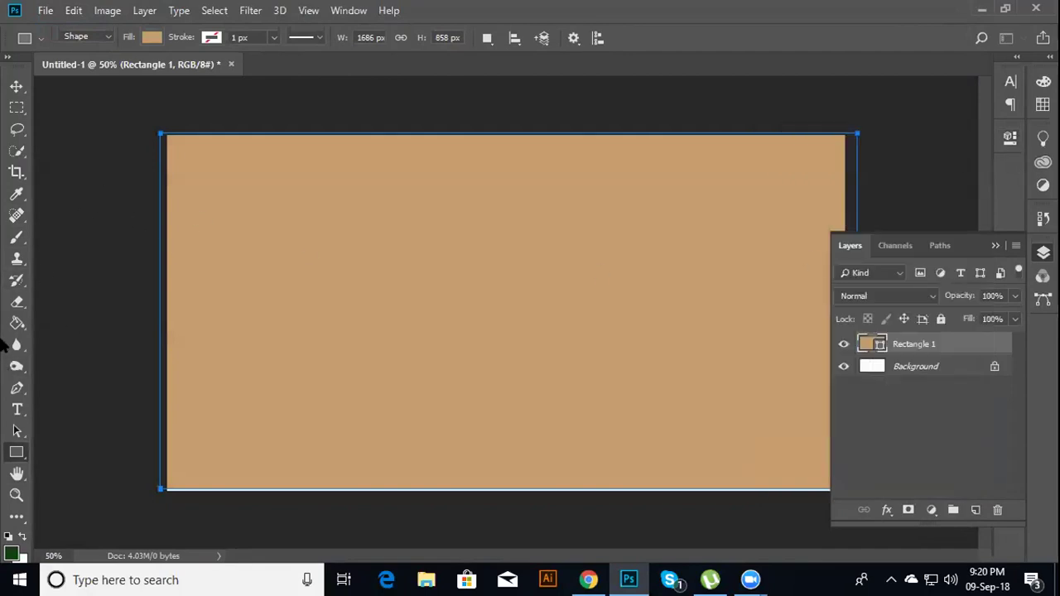
Stretch the rectangle to 103.26% height, past the bottom edge, and commit
left_click(16, 86)
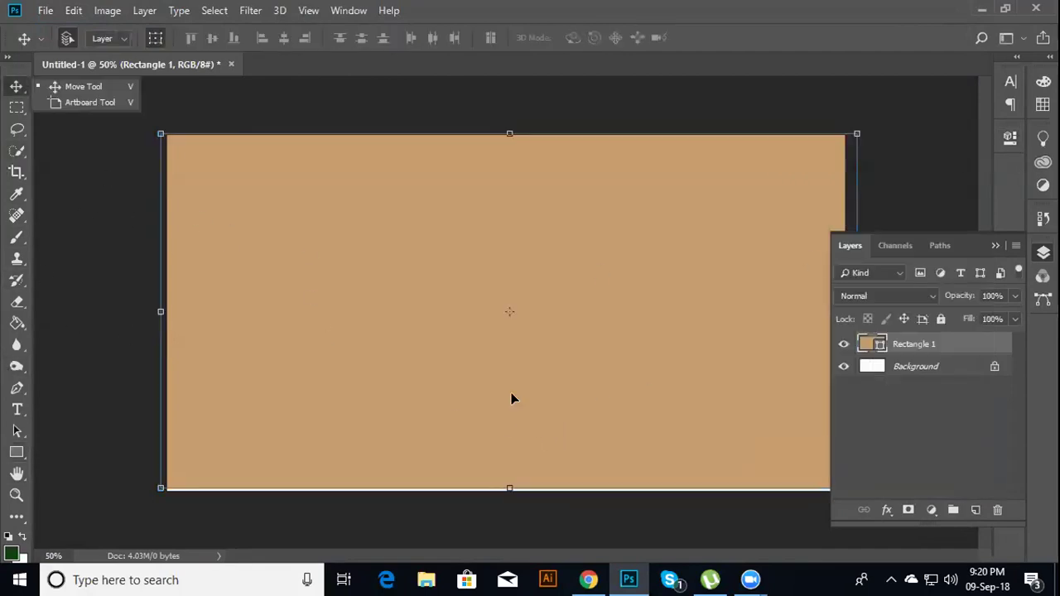
left_click_drag(500, 491, 507, 500)
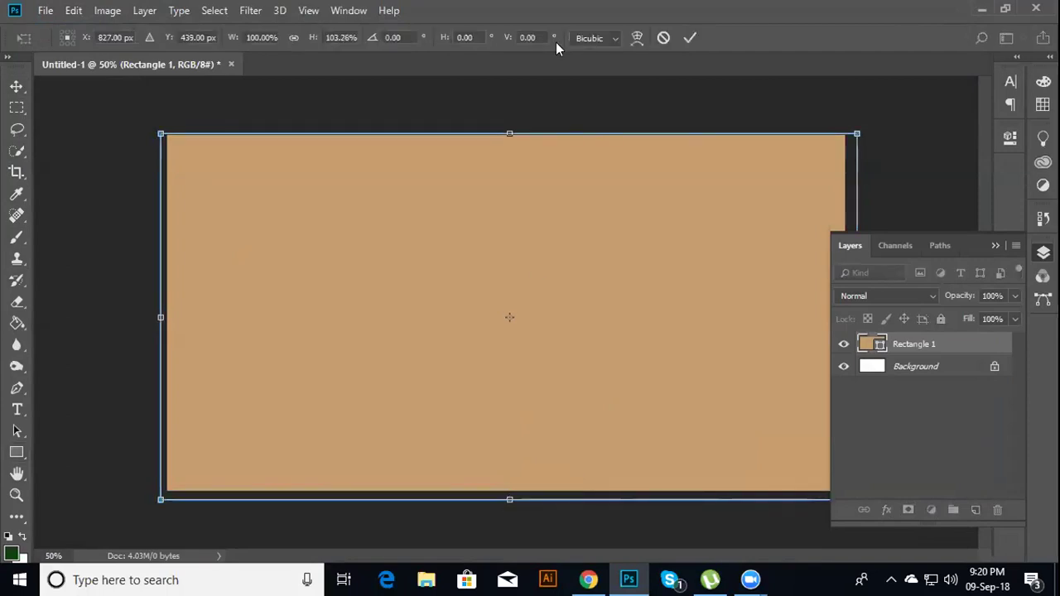
key("Return")
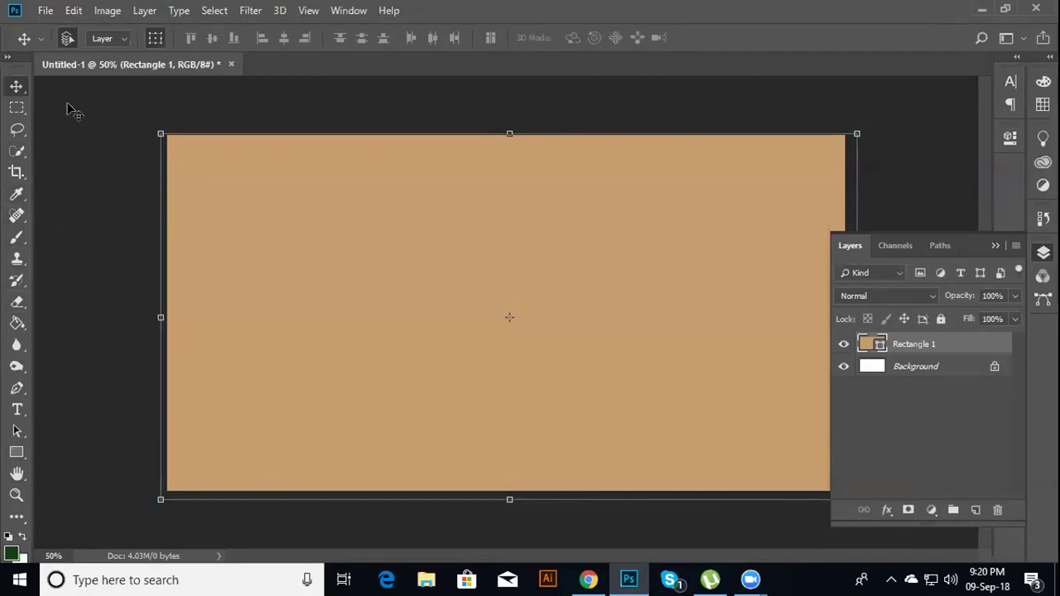
Select the brush tool and look through the brush preset list and its options menu
left_click(15, 238)
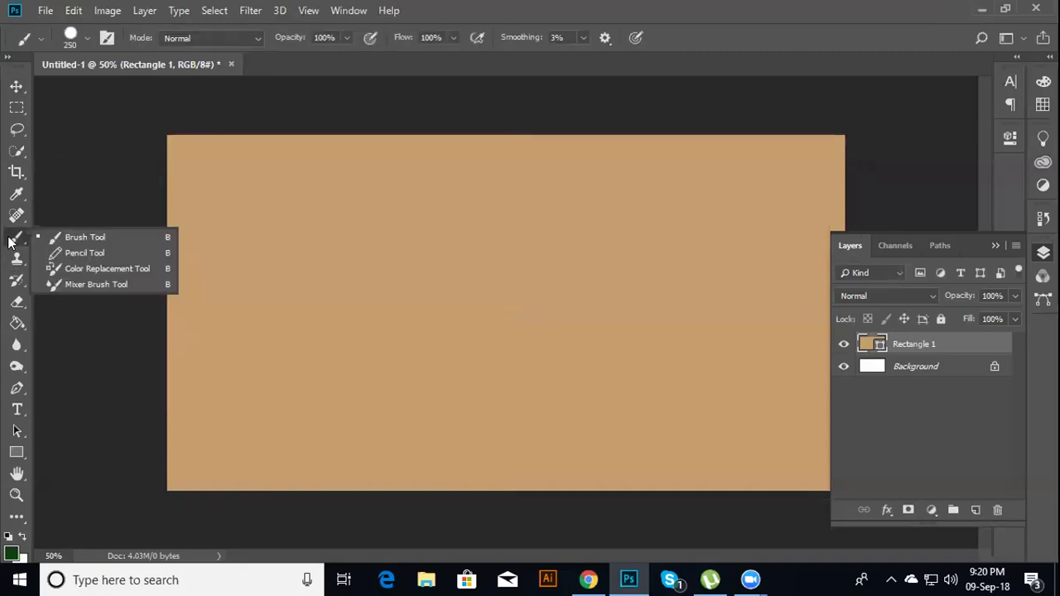
left_click(86, 38)
scroll(108, 239, "down", 1)
scroll(107, 238, "down", 1)
scroll(108, 238, "down", 1)
scroll(104, 238, "down", 1)
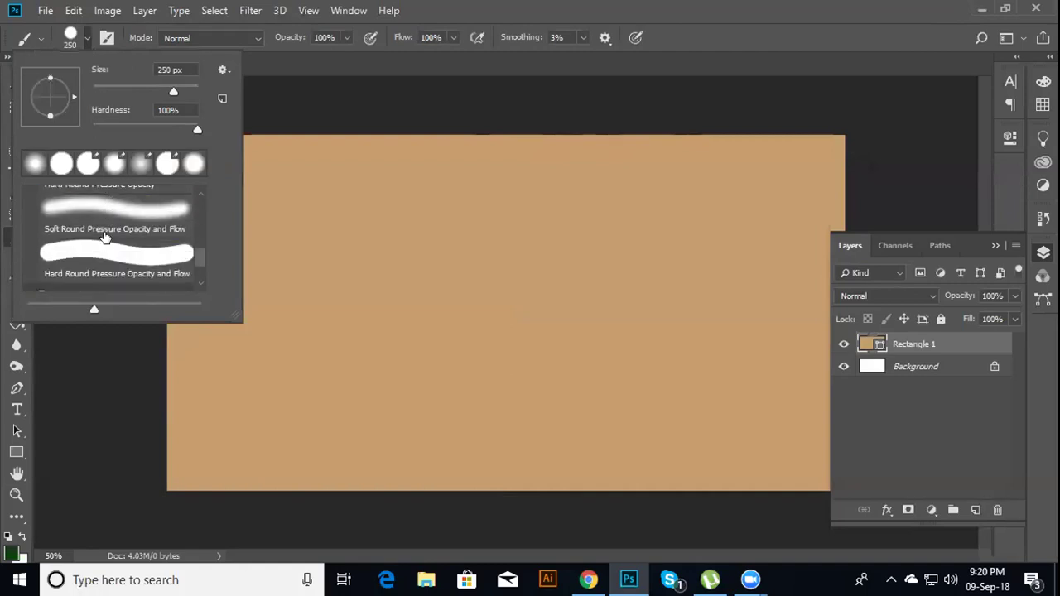
scroll(104, 237, "down", 1)
scroll(98, 270, "up", 2)
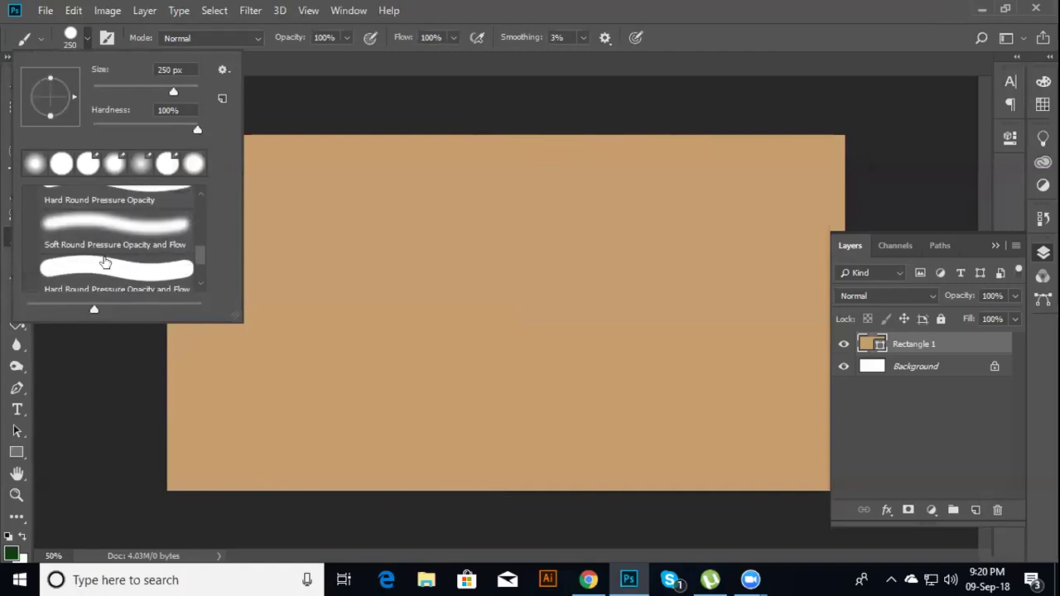
left_click(222, 71)
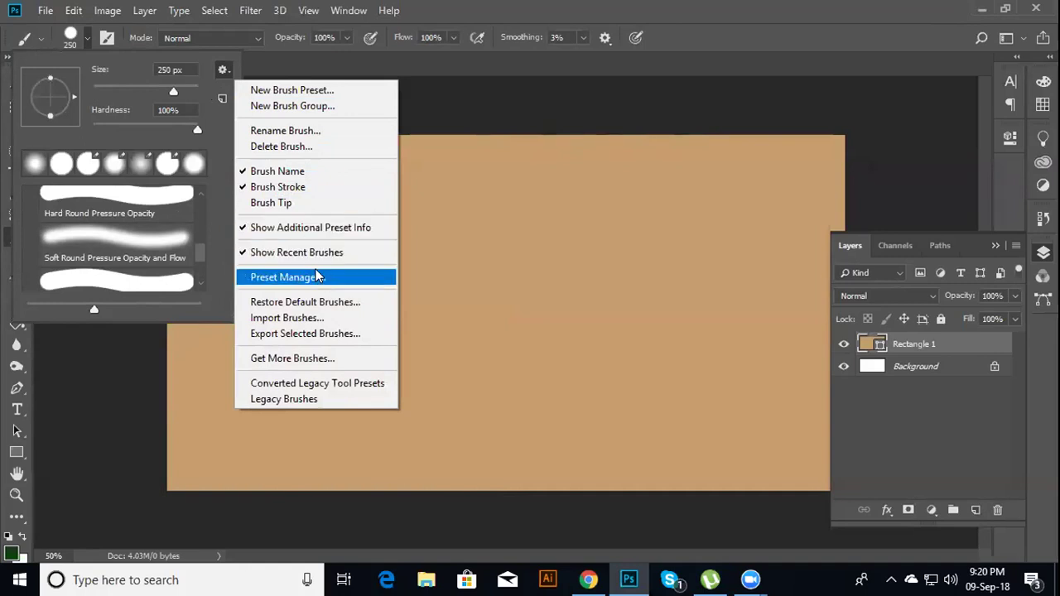
left_click(217, 234)
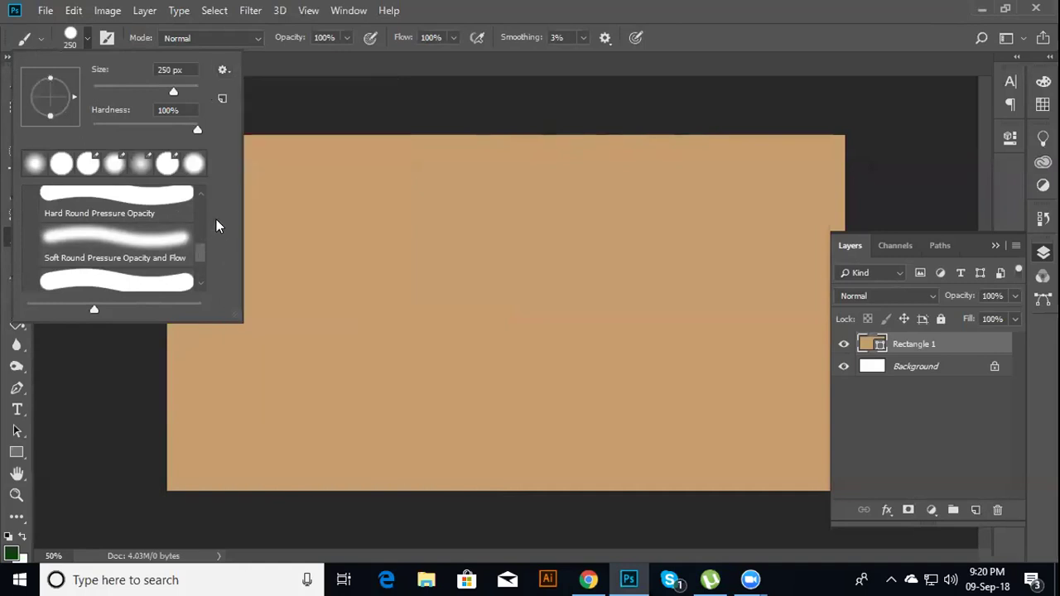
Expand the Dry Media and Wet Media brush groups and browse their presets
scroll(187, 230, "down", 3)
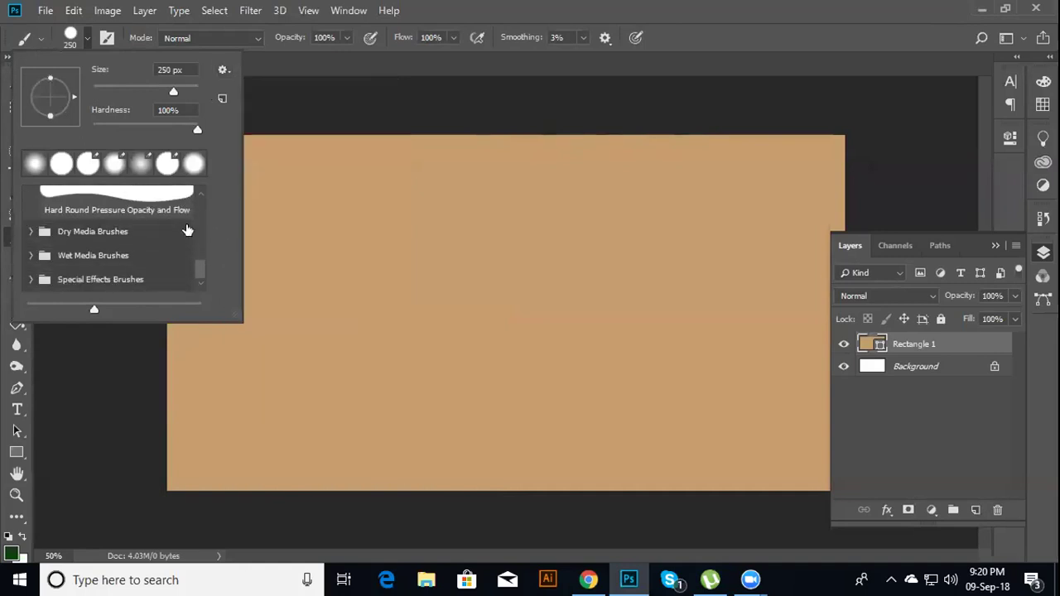
left_click(30, 231)
scroll(70, 239, "down", 2)
scroll(71, 240, "down", 1)
scroll(71, 239, "down", 1)
scroll(71, 239, "down", 1)
scroll(71, 239, "down", 1)
scroll(71, 239, "down", 1)
left_click(32, 259)
scroll(91, 230, "down", 1)
scroll(91, 229, "down", 1)
scroll(91, 229, "down", 1)
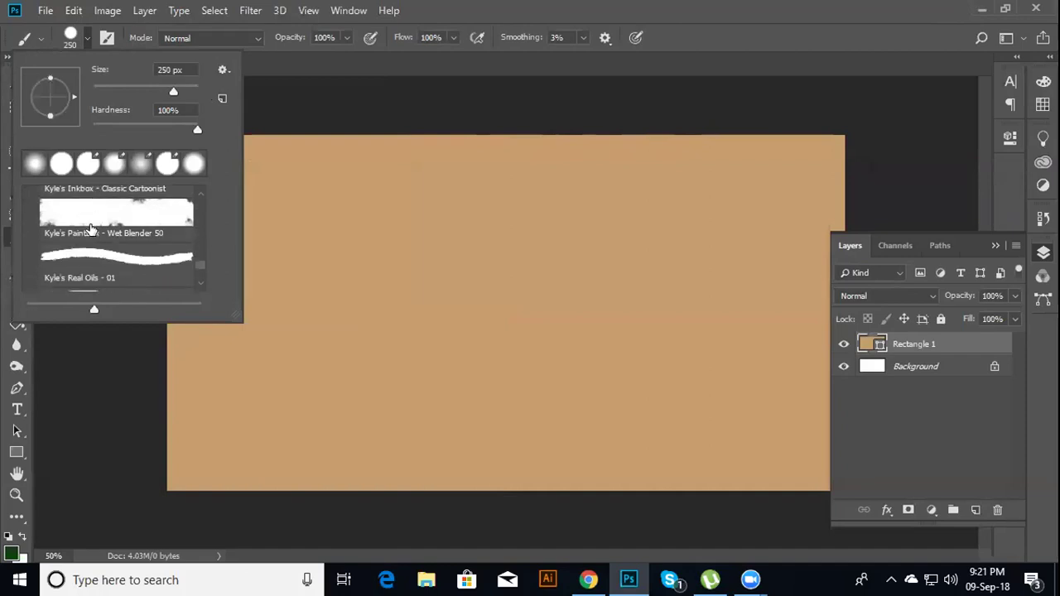
scroll(91, 229, "down", 1)
scroll(90, 232, "down", 1)
scroll(86, 242, "down", 1)
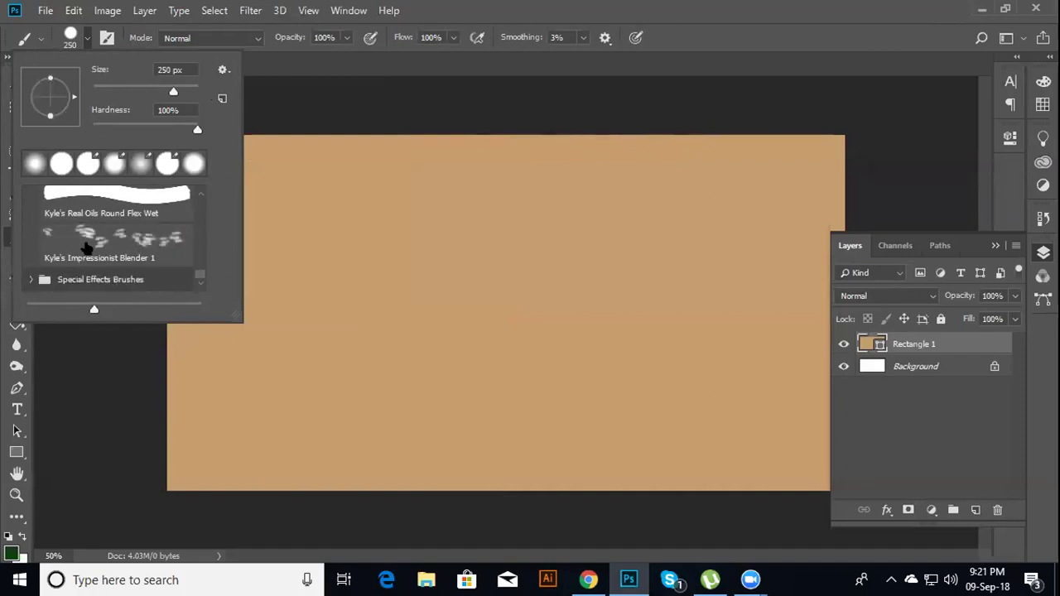
Choose Kyle's All Purpose Blender smudge preset from Special Effects Brushes
left_click(27, 274)
scroll(115, 240, "down", 1)
scroll(116, 240, "down", 1)
scroll(119, 240, "down", 1)
scroll(118, 241, "down", 1)
scroll(119, 241, "down", 1)
scroll(118, 240, "down", 1)
scroll(114, 241, "up", 1)
scroll(115, 241, "up", 1)
scroll(114, 241, "up", 1)
scroll(114, 241, "up", 1)
scroll(114, 242, "up", 1)
scroll(114, 241, "down", 1)
scroll(116, 244, "up", 1)
left_click(120, 260)
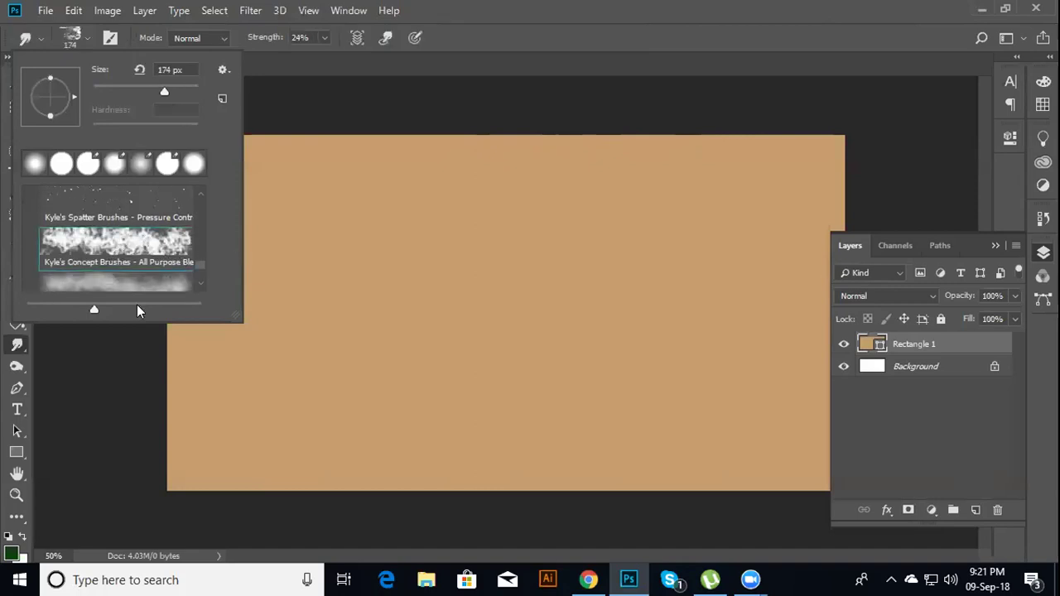
Accept the rasterize prompt, then pick the All Purpose Blender preset again
left_click(288, 115)
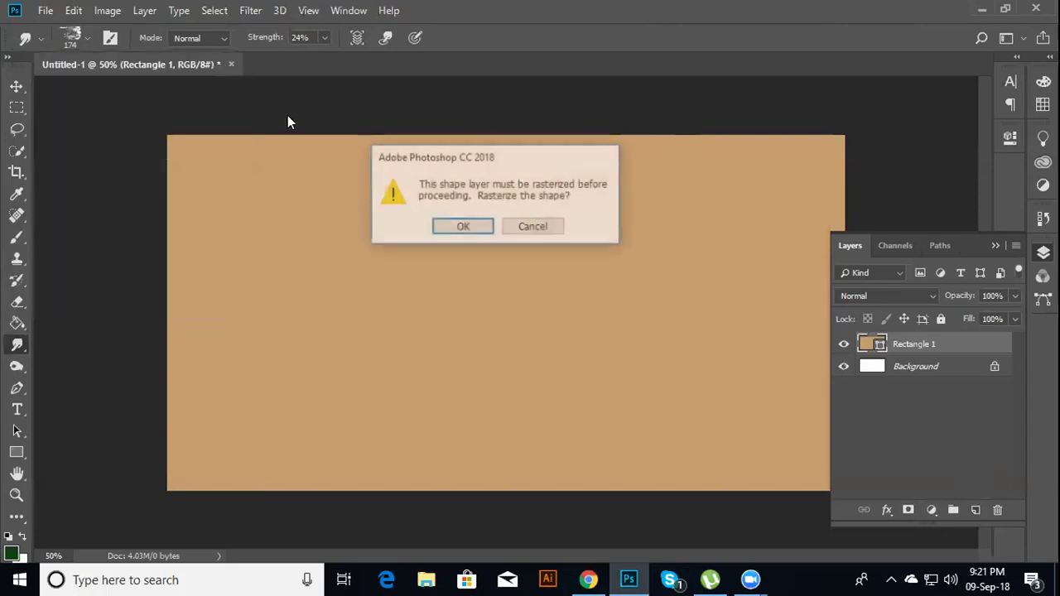
left_click(455, 226)
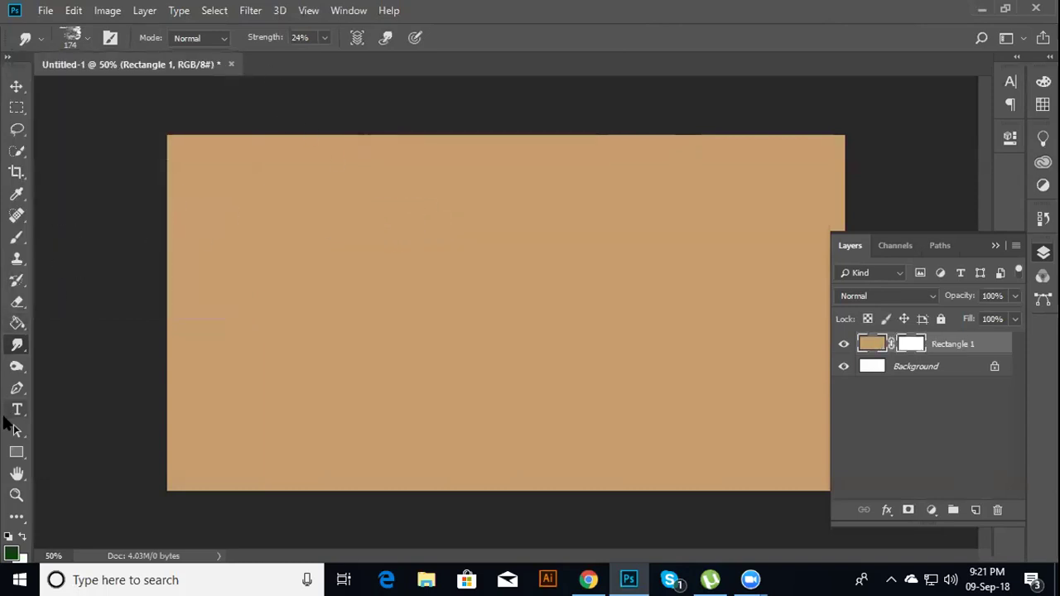
left_click(17, 301)
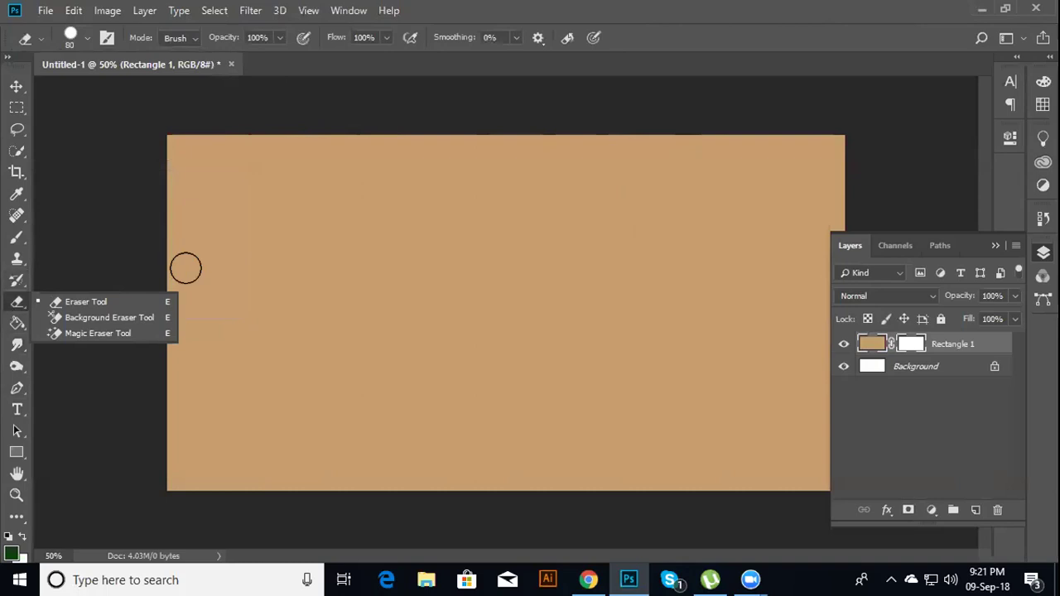
left_click(88, 38)
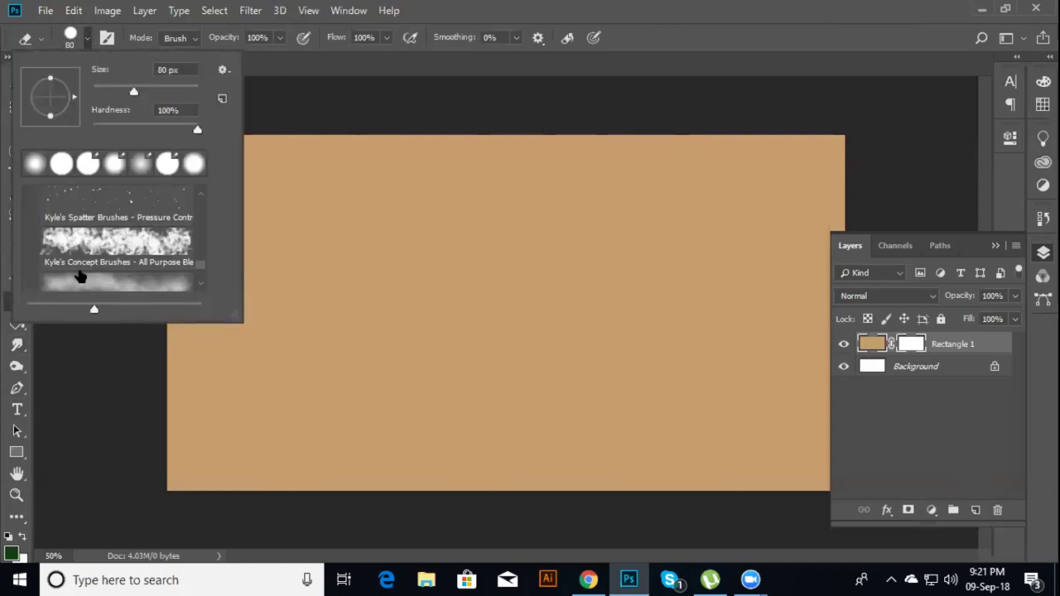
left_click(98, 248)
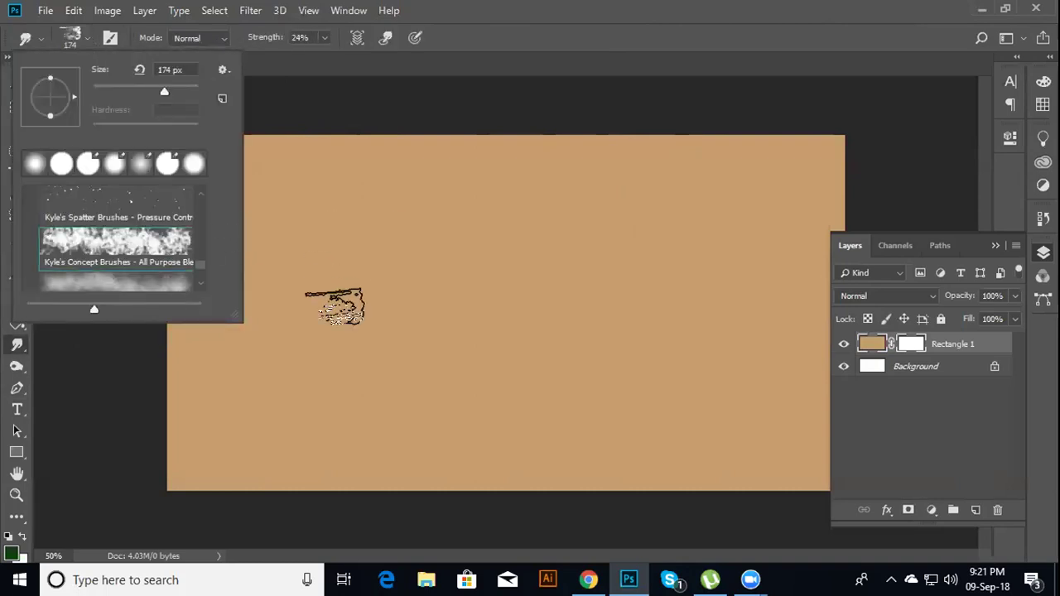
left_click(502, 384)
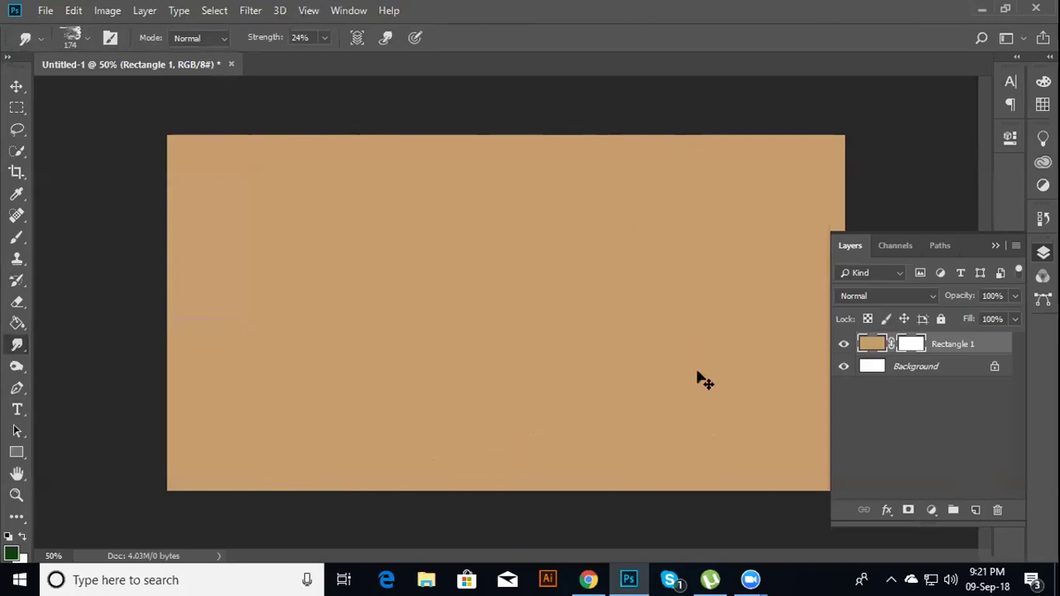
Rasterize the Rectangle 1 layer and reselect the All Purpose Blender preset
right_click(890, 346)
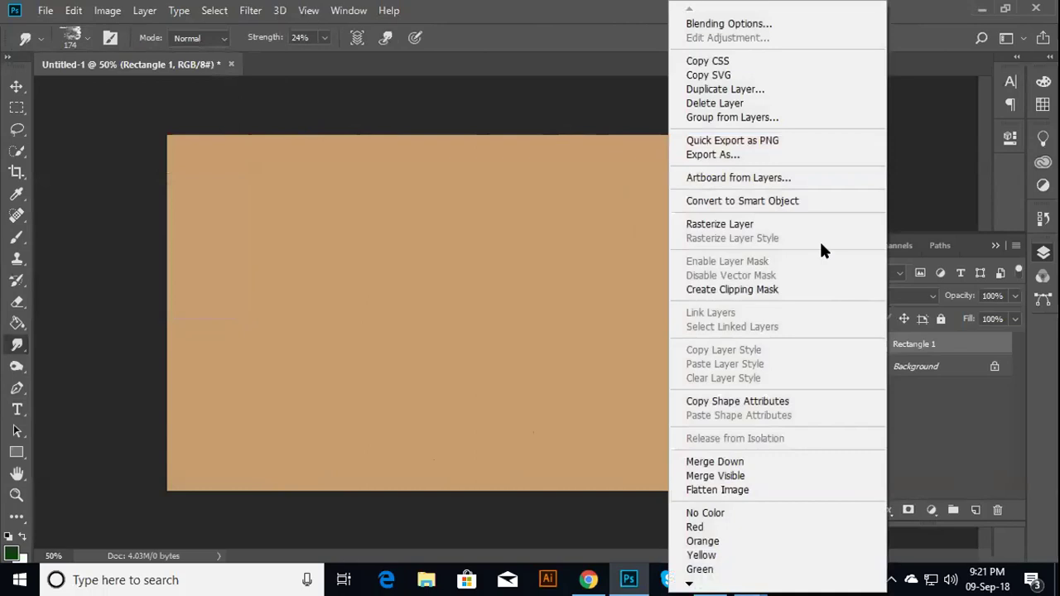
left_click(809, 232)
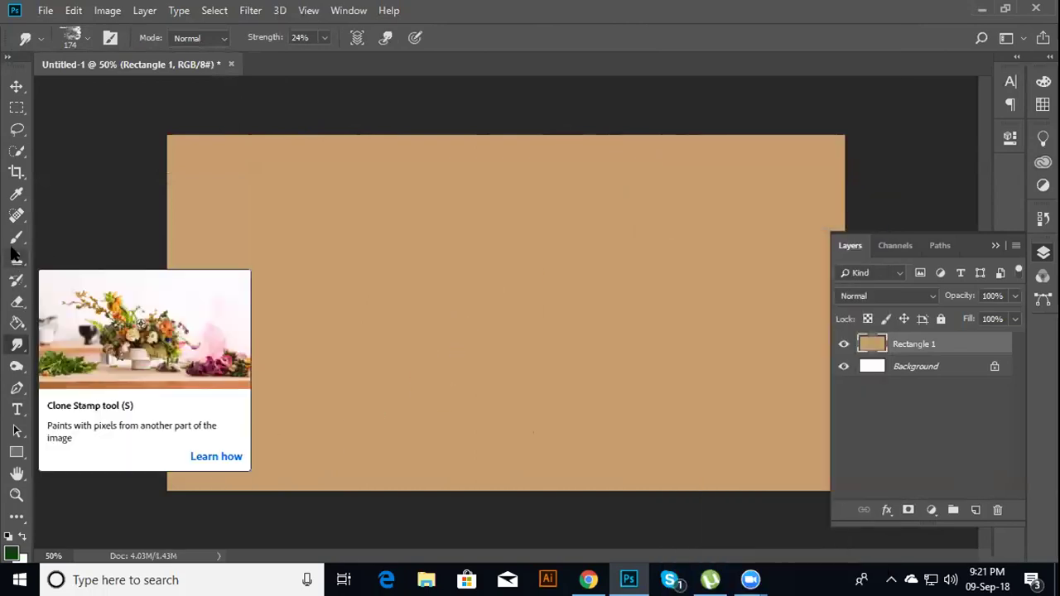
left_click(17, 301)
left_click(87, 37)
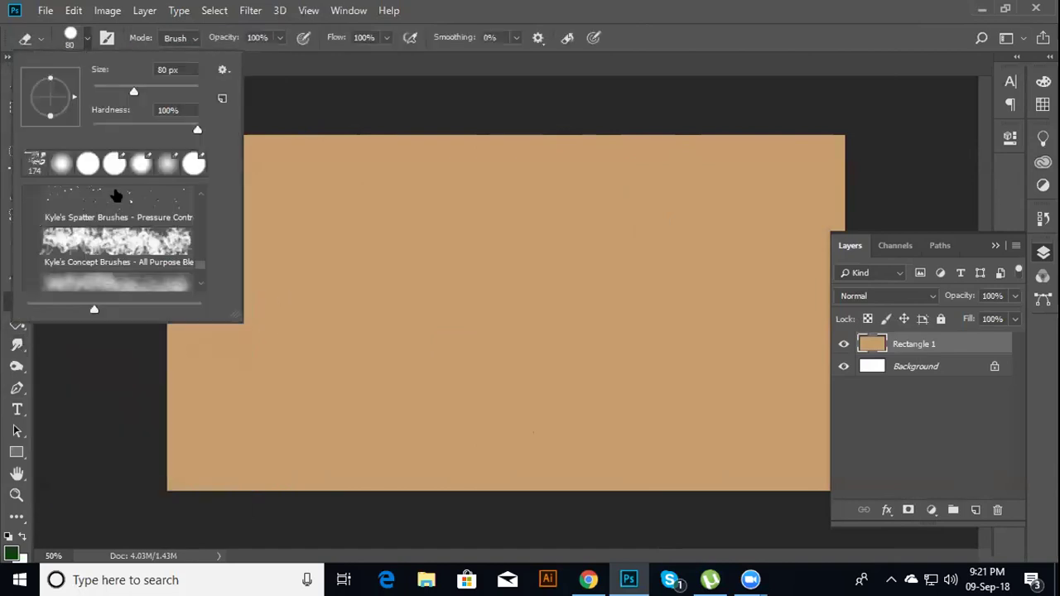
left_click(130, 238)
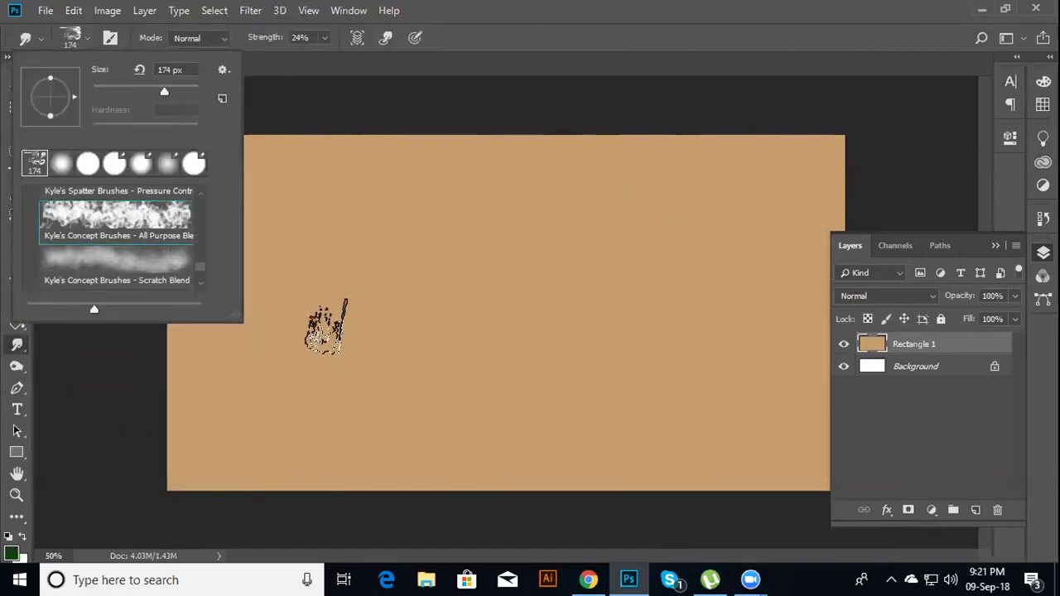
left_click(484, 381)
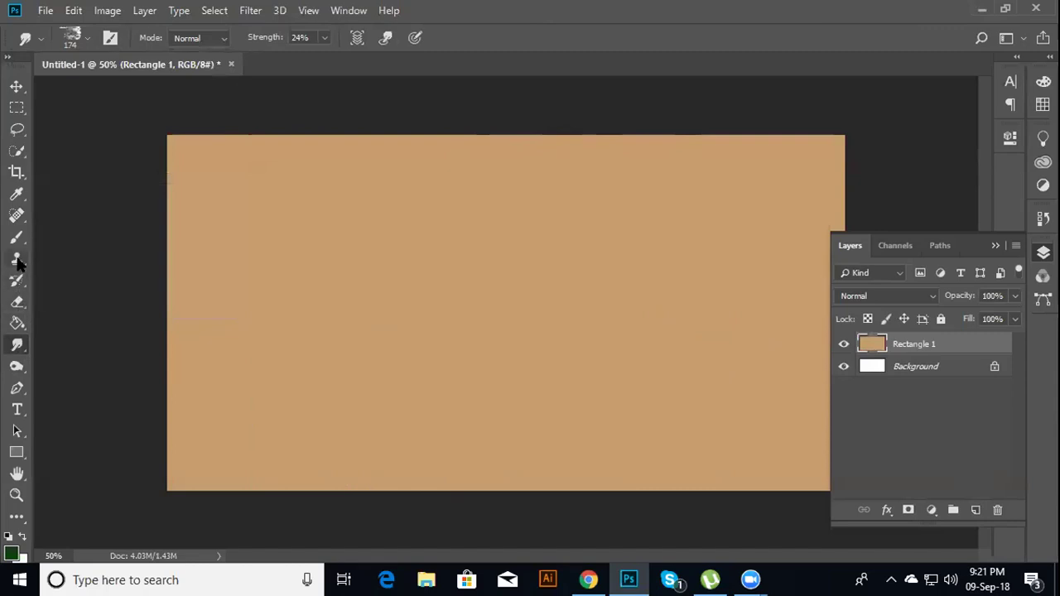
Erase a test spot on the tan rectangle, then undo it
left_click(18, 302)
left_click(243, 291)
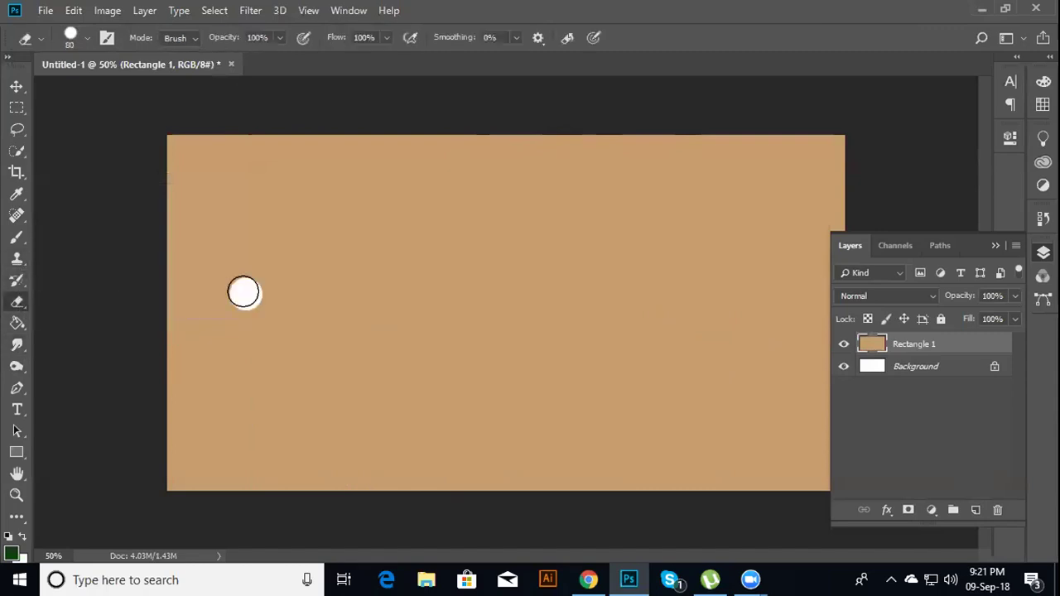
key("ctrl+z")
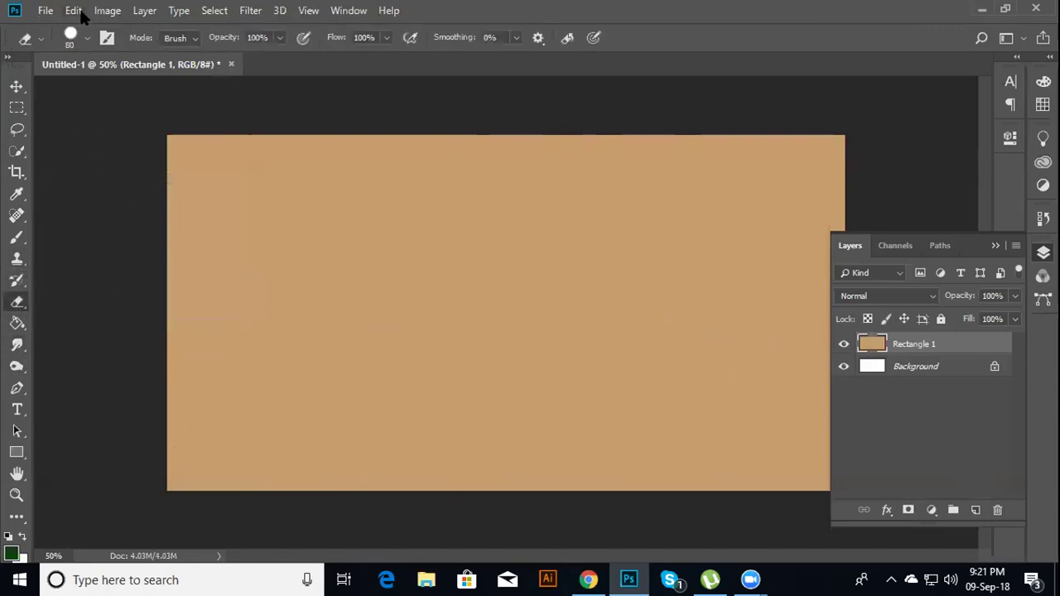
Try the Foliage Mix 2, Screentones 38 and Screentones 35 brush presets
left_click(88, 39)
scroll(125, 239, "down", 1)
scroll(126, 240, "down", 2)
scroll(128, 242, "down", 2)
scroll(130, 246, "up", 2)
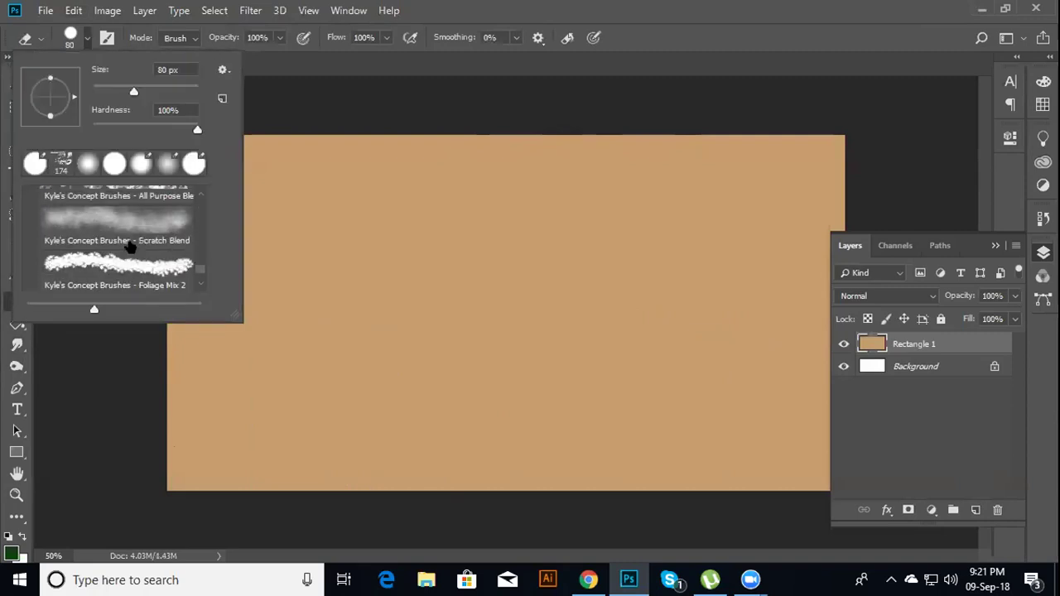
scroll(129, 246, "up", 2)
scroll(130, 246, "up", 2)
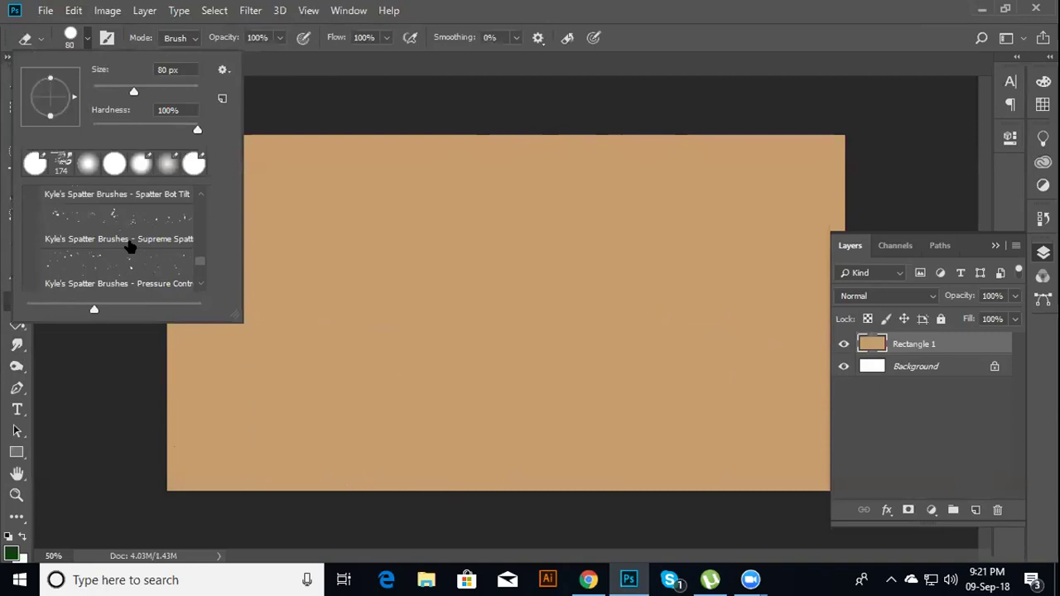
scroll(130, 246, "down", 2)
scroll(130, 246, "down", 2)
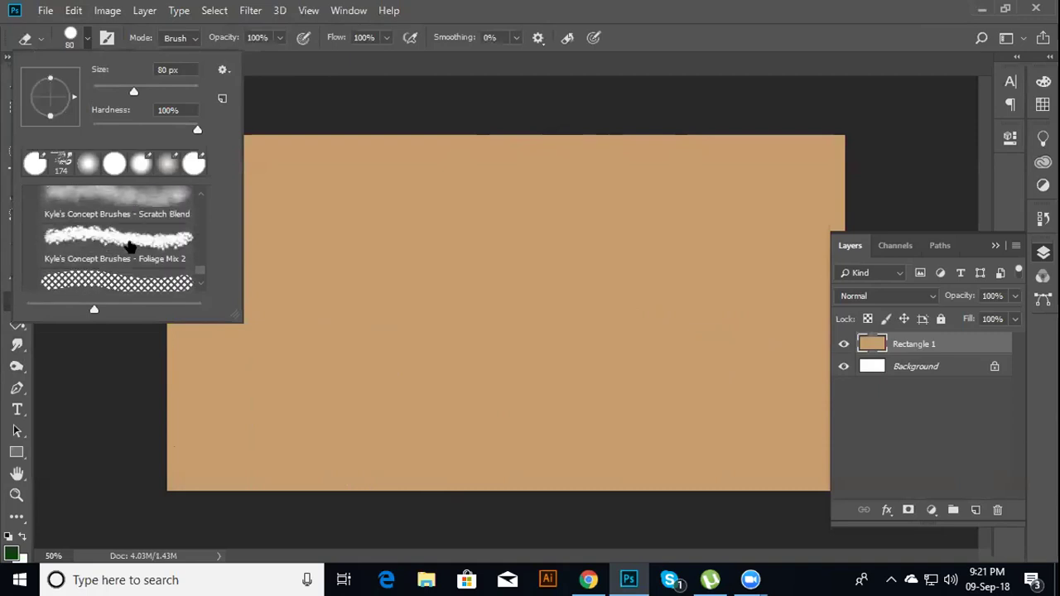
left_click(127, 241)
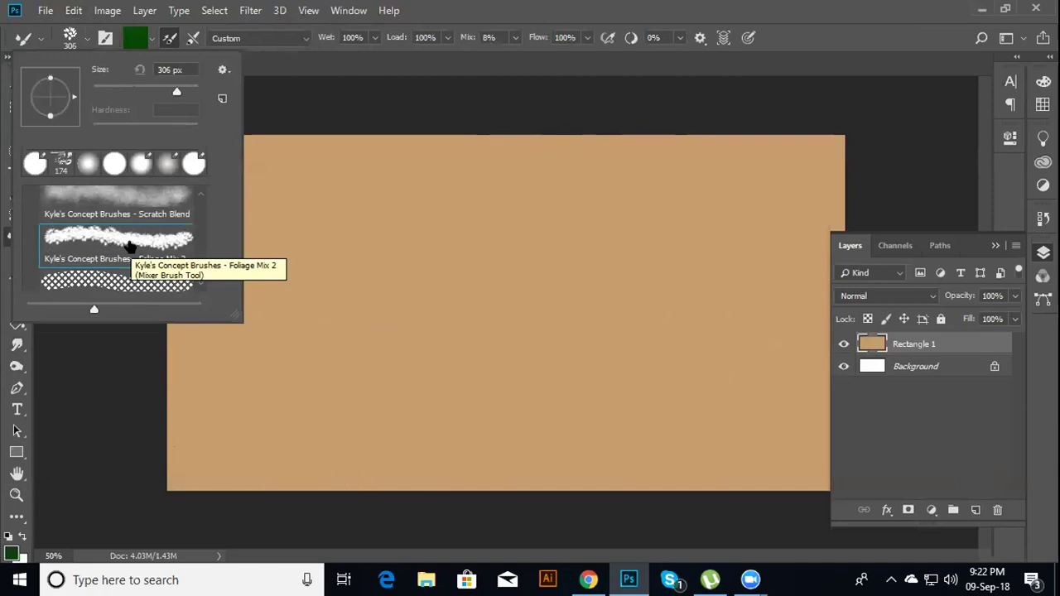
scroll(130, 246, "down", 2)
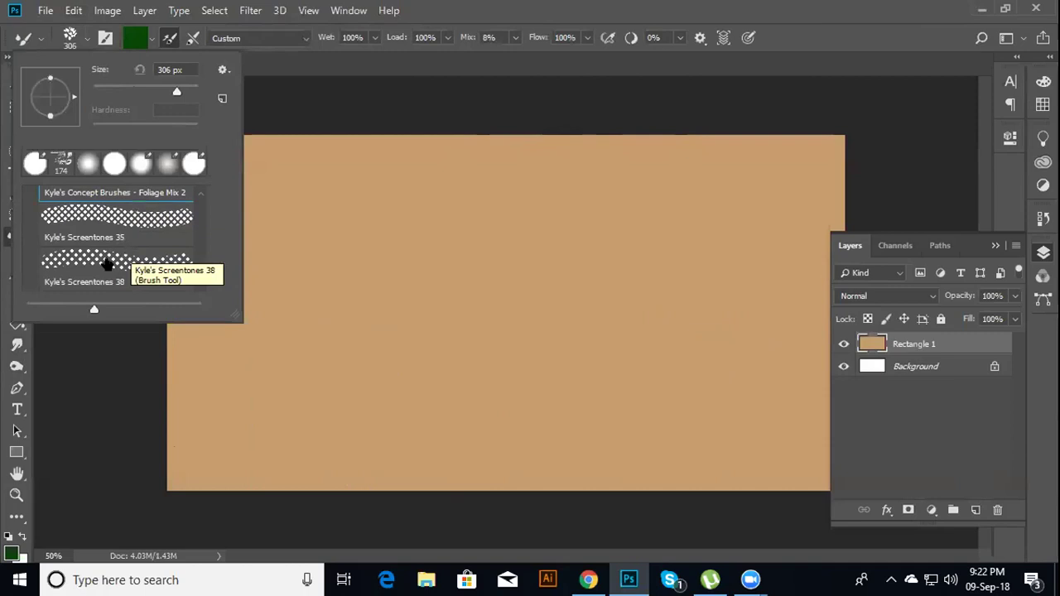
left_click(131, 260)
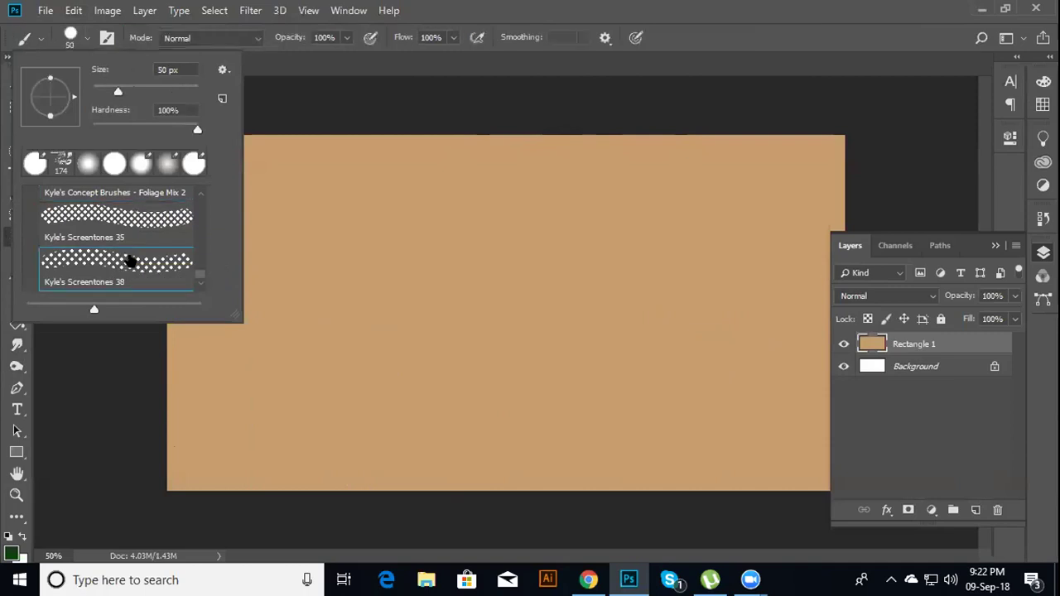
left_click(142, 225)
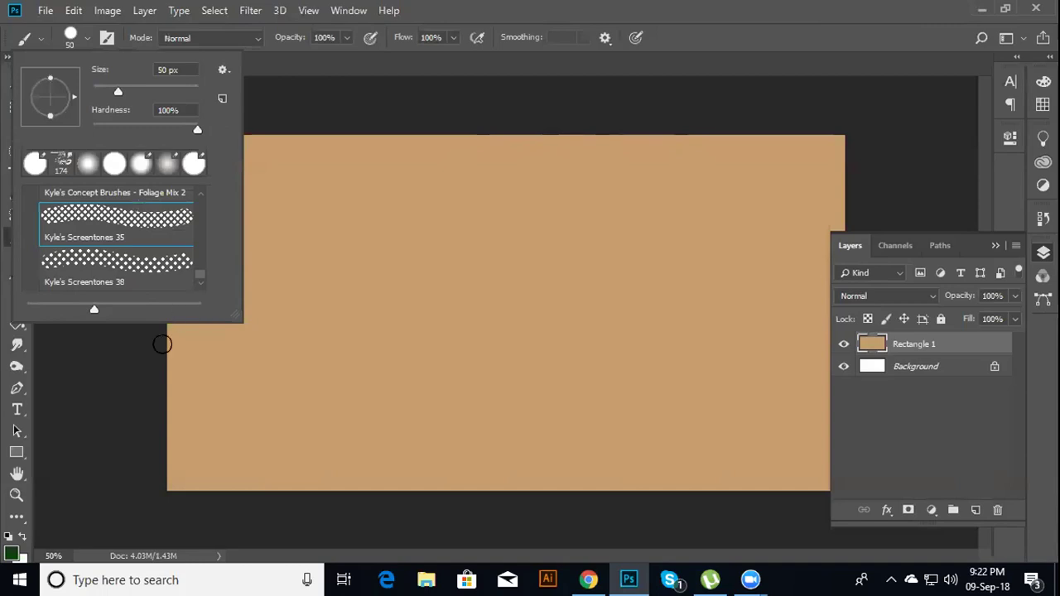
Try the blender presets, then paint and undo a green Spatter Bot Tilt spatter
scroll(133, 274, "up", 1)
scroll(123, 274, "up", 1)
scroll(132, 261, "up", 1)
left_click(174, 209)
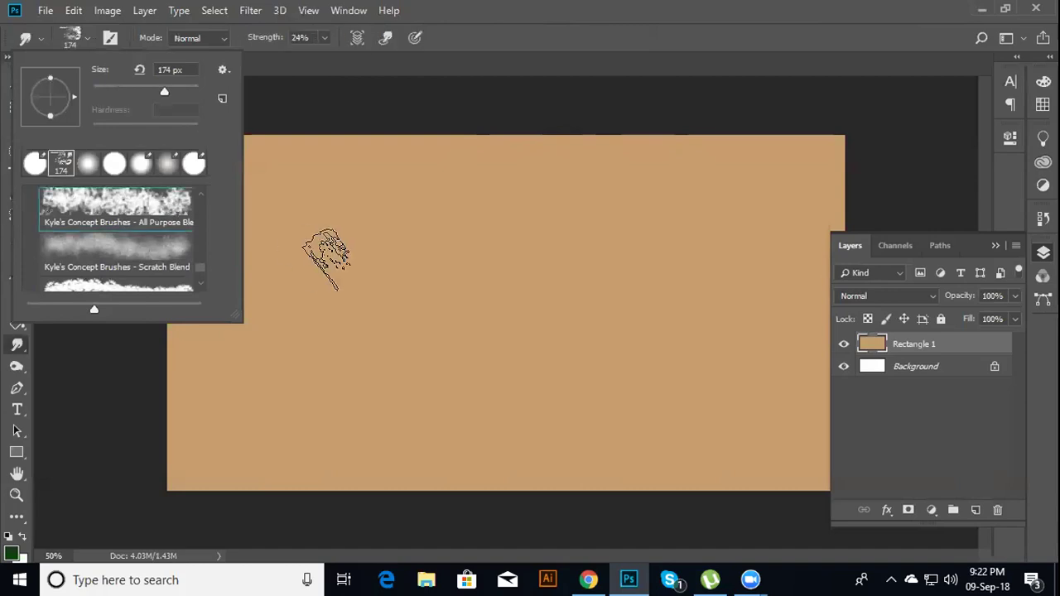
scroll(98, 241, "up", 1)
scroll(98, 241, "up", 1)
scroll(98, 241, "up", 1)
scroll(99, 241, "up", 1)
left_click(99, 241)
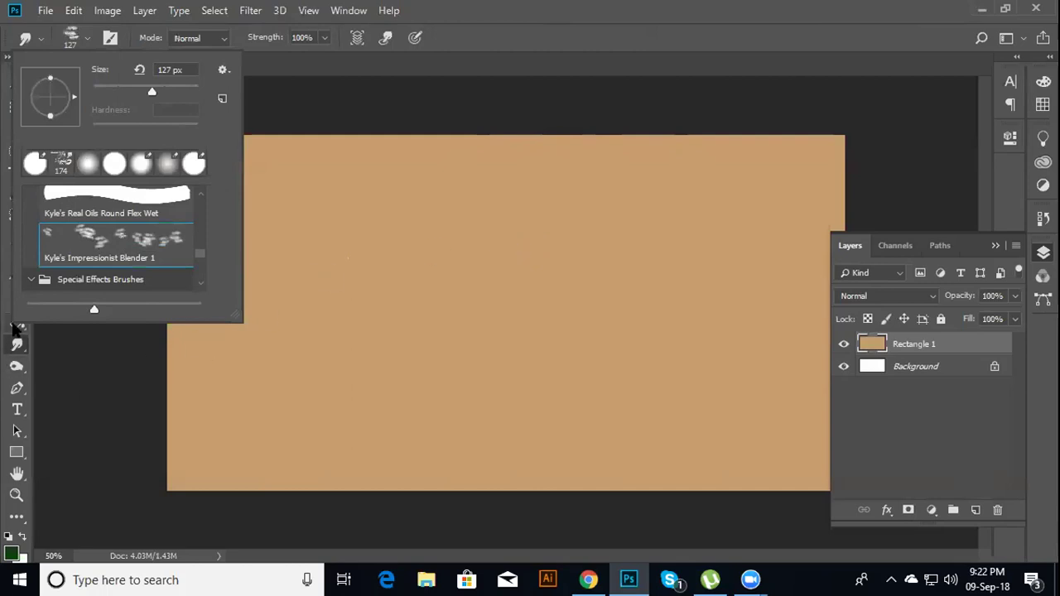
scroll(104, 273, "down", 1)
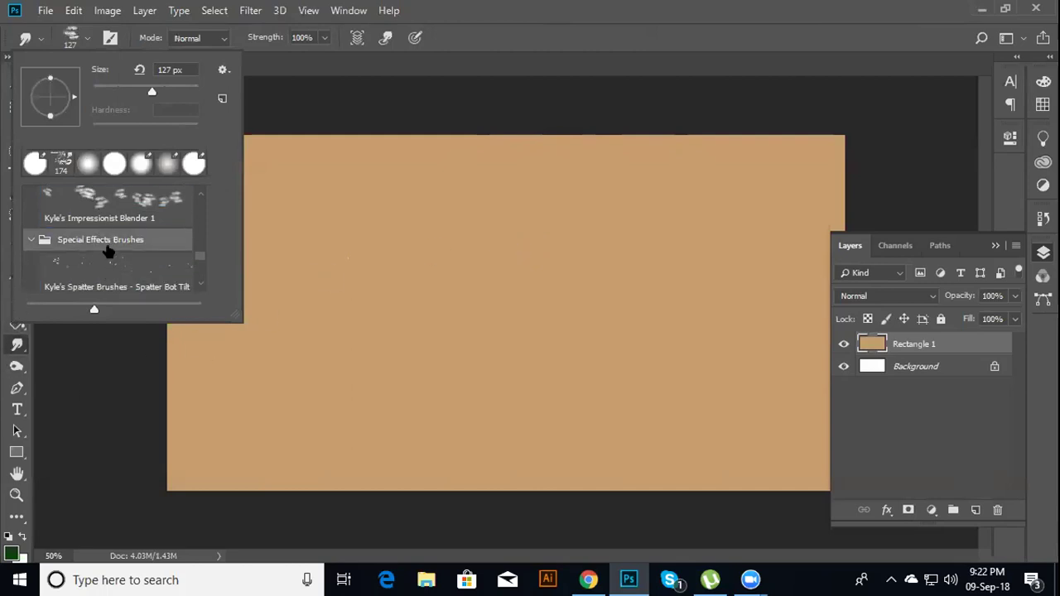
left_click(109, 265)
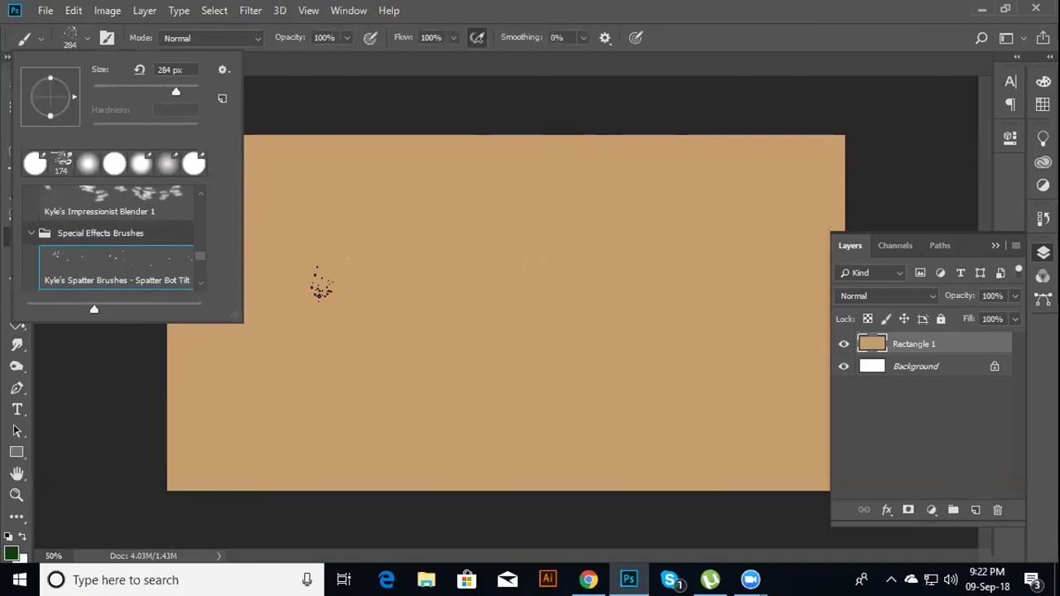
left_click(317, 284)
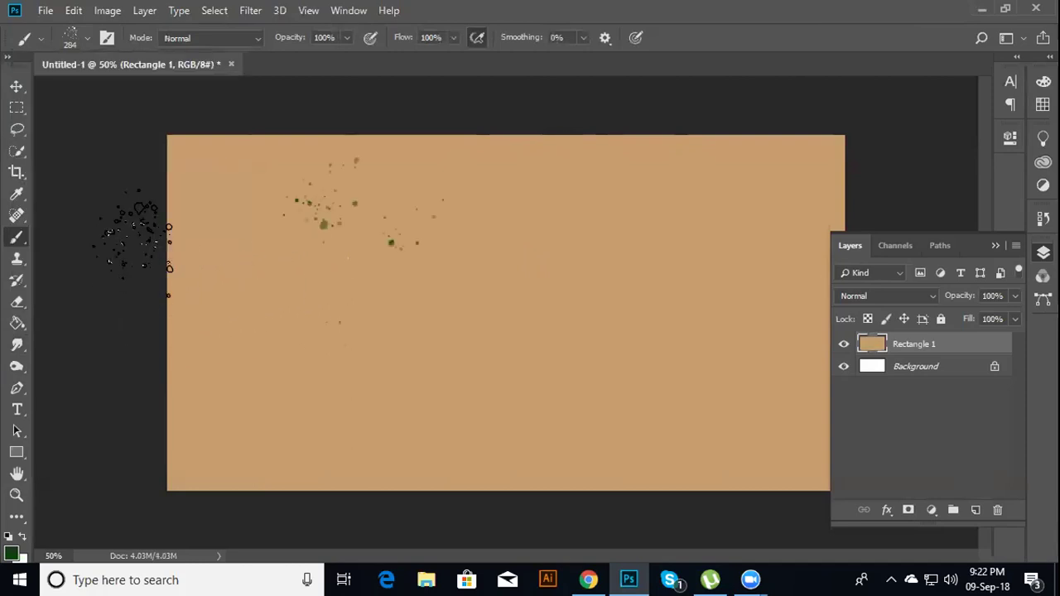
key("ctrl+z")
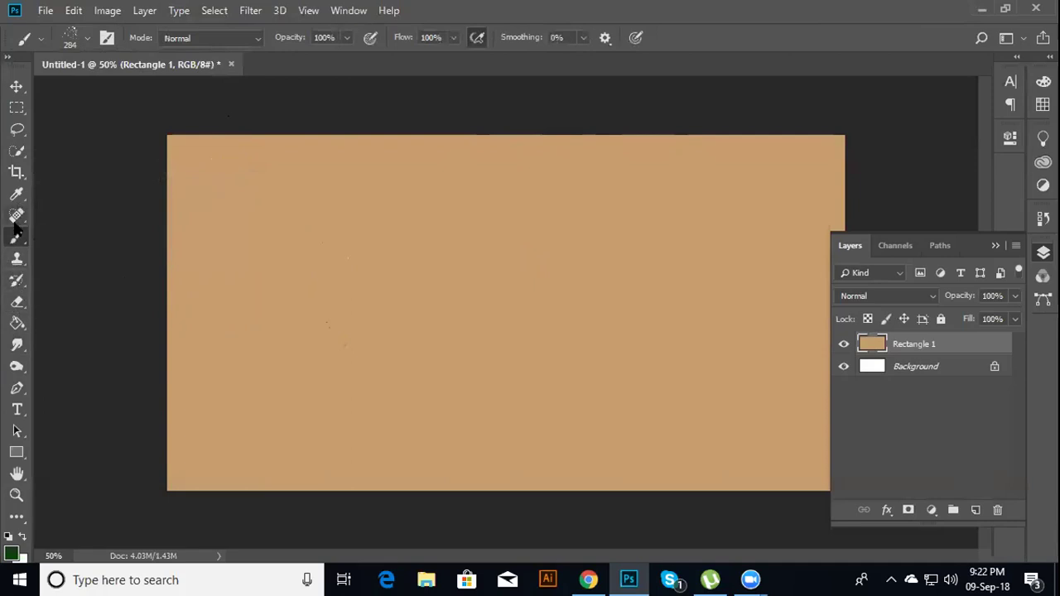
Select the standard Eraser and give it the 306 px leafy brush tip
left_click(16, 301)
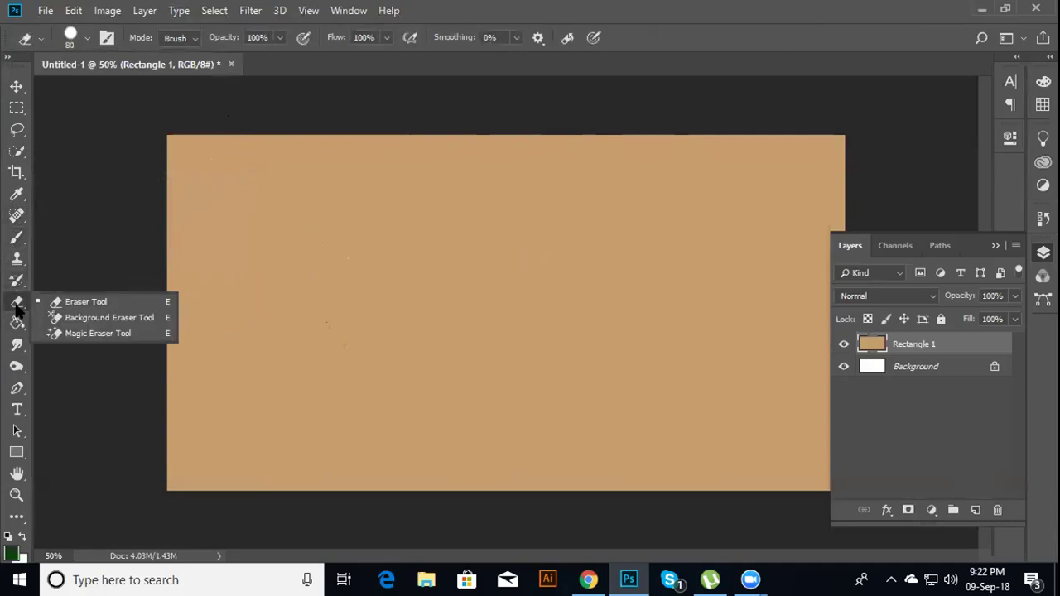
left_click(16, 302)
left_click(16, 302)
left_click(82, 301)
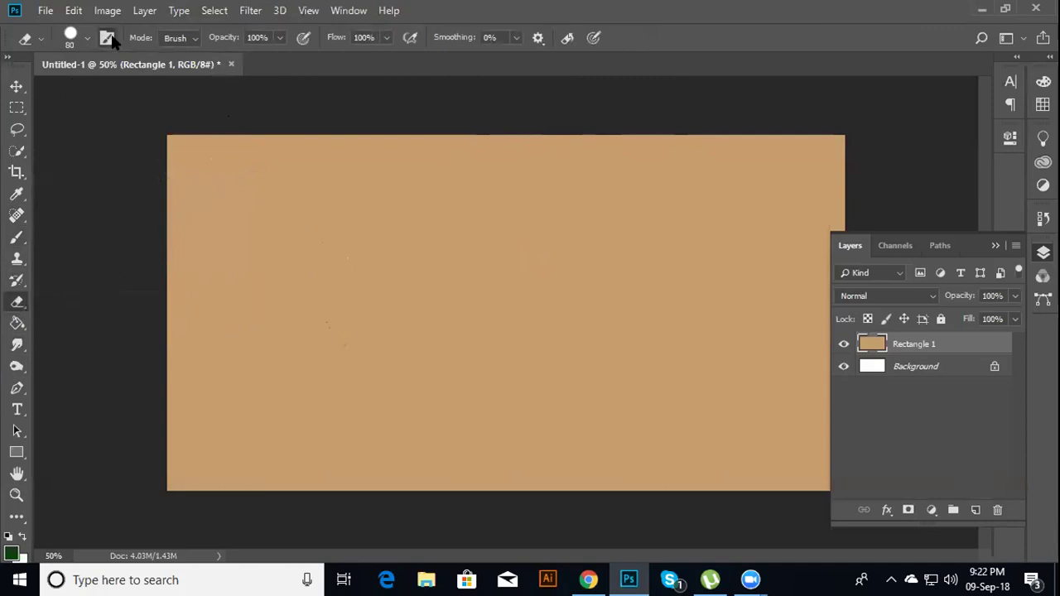
left_click(111, 40)
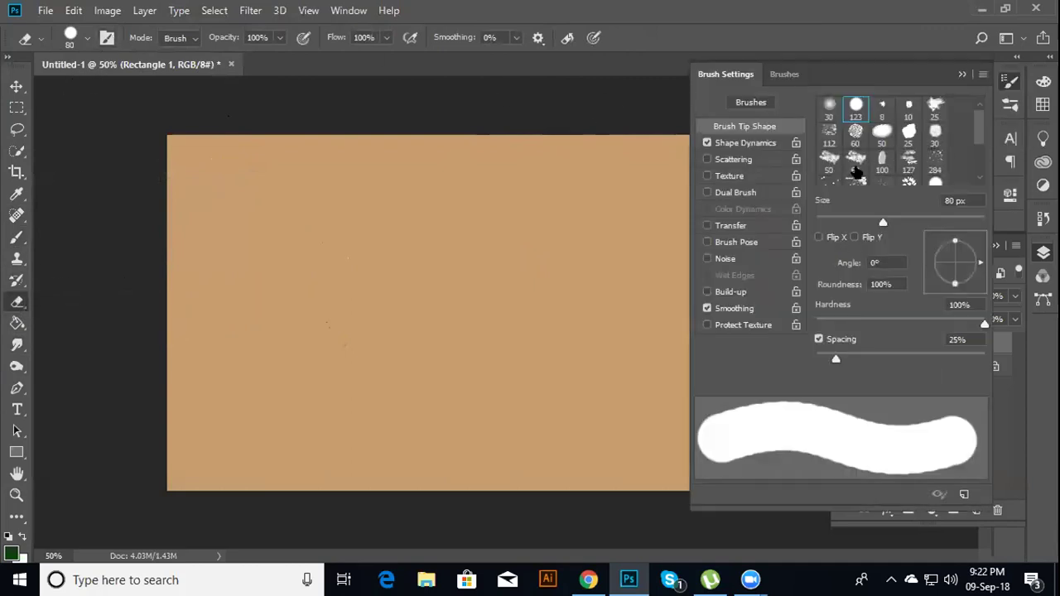
left_click(855, 157)
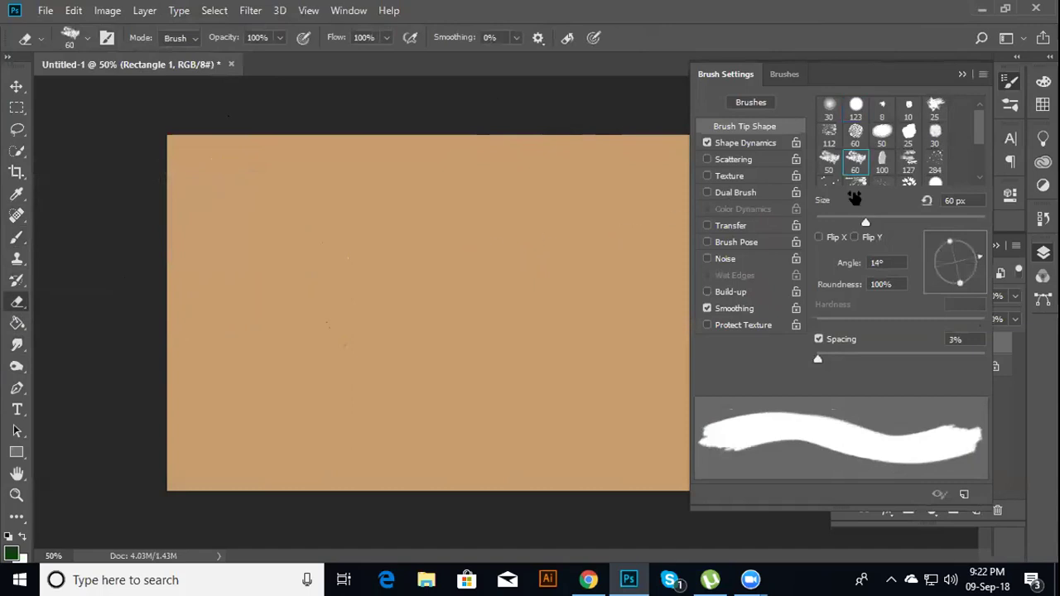
left_click(827, 161)
scroll(901, 153, "down", 1)
left_click(901, 175)
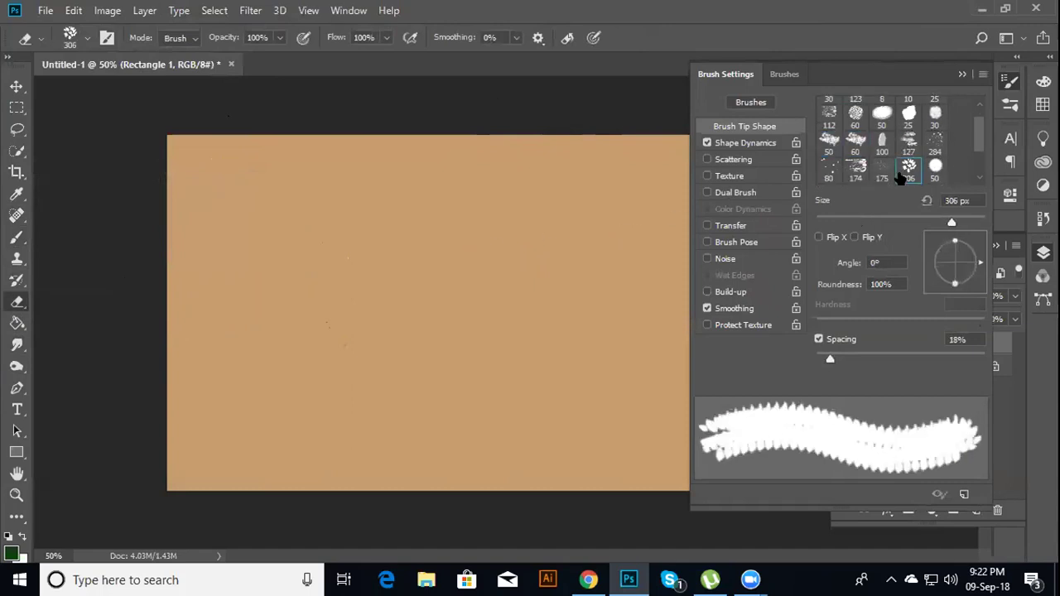
Try Scattering and Texture, leave both off, and show the Brushes preset panel
scroll(920, 164, "down", 2)
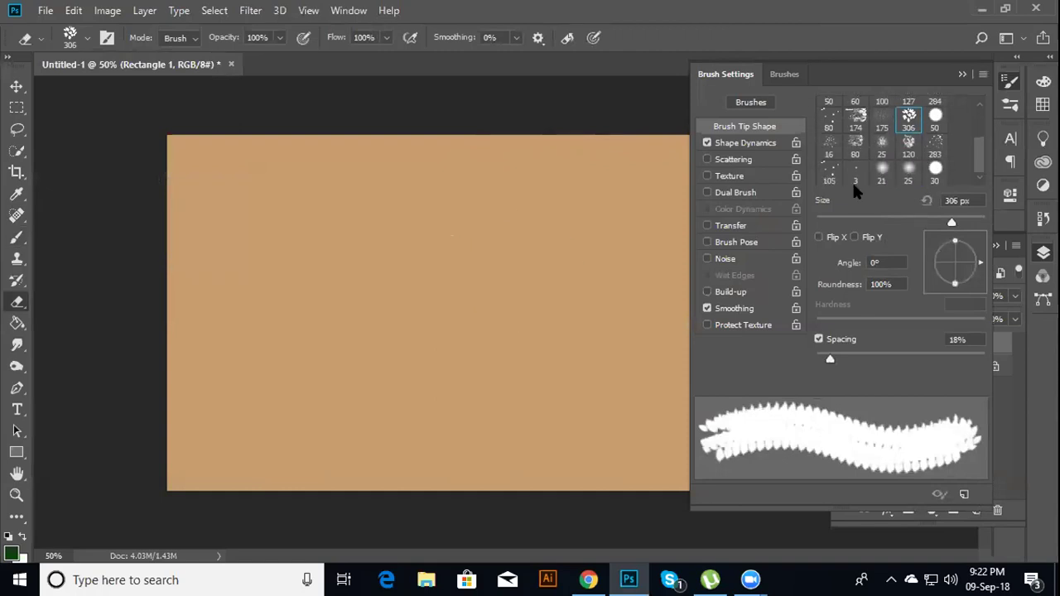
left_click(706, 159)
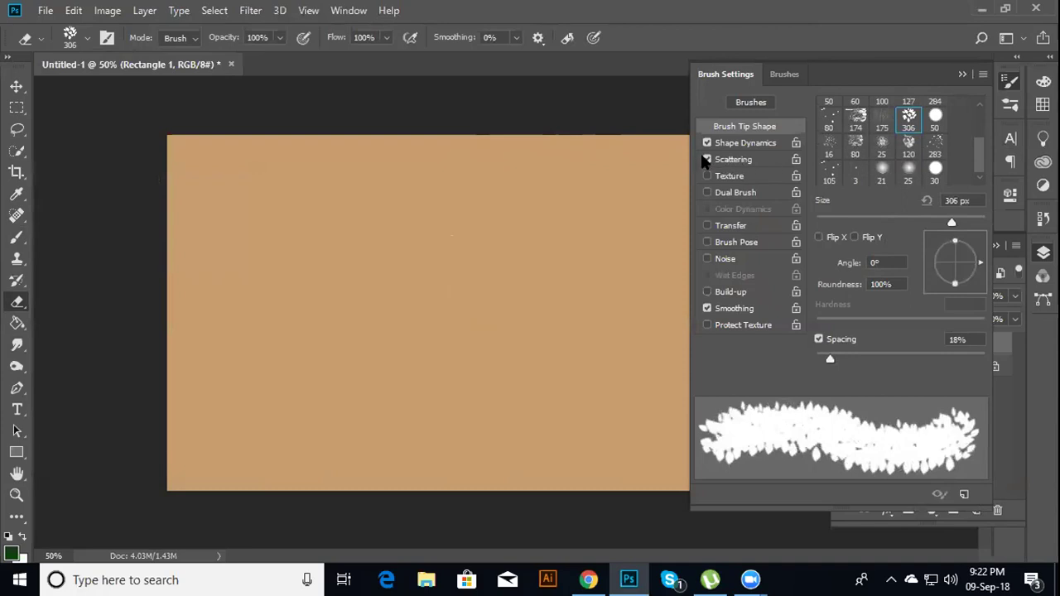
left_click(706, 159)
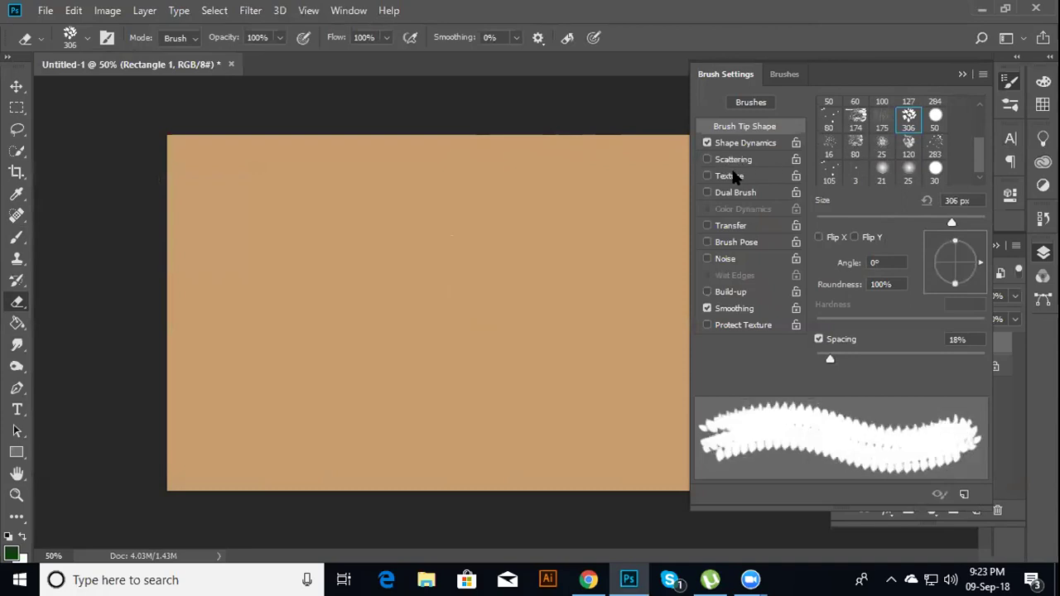
left_click(733, 176)
left_click(743, 143)
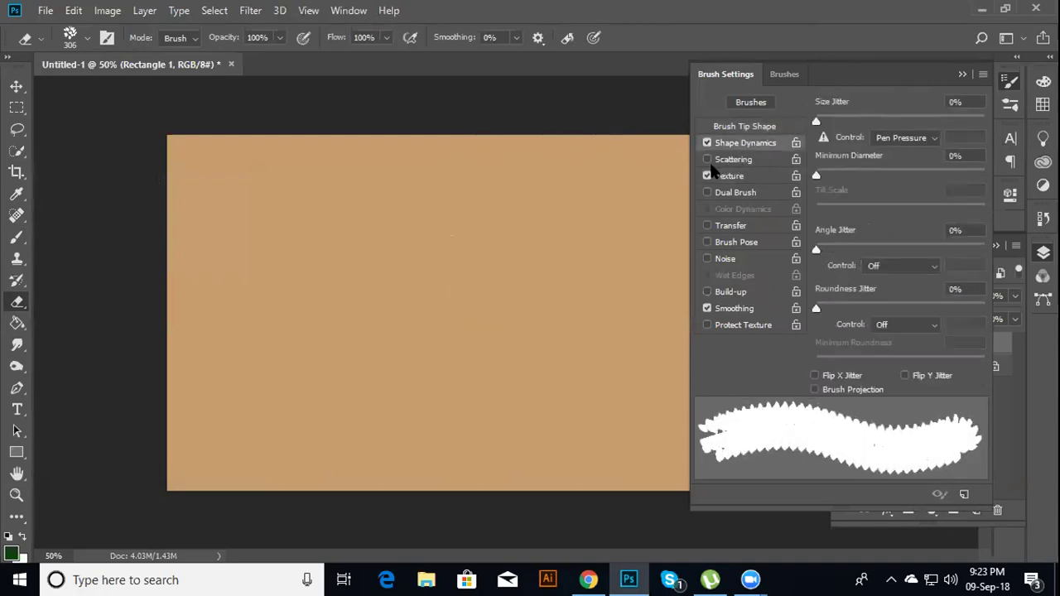
left_click(706, 176)
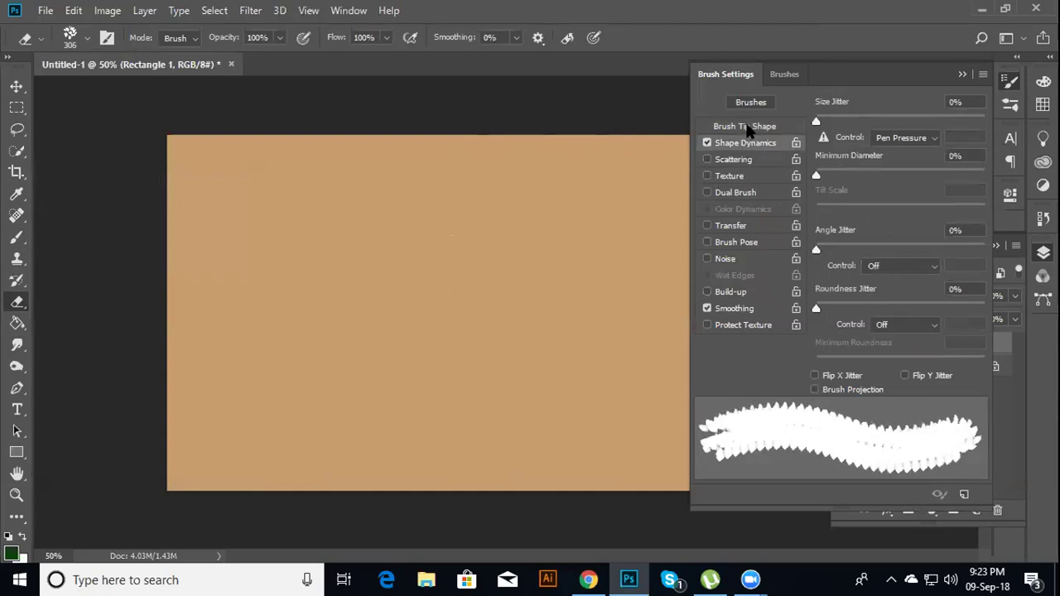
left_click(783, 74)
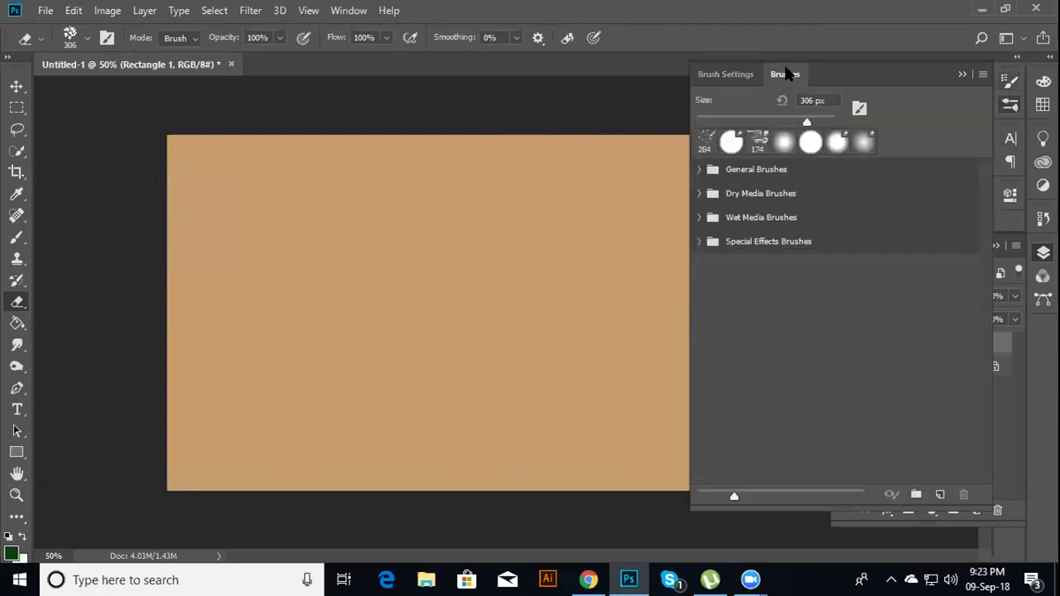
Expand General Brushes, test a leafy erase dab near the centre, then undo it
left_click(698, 169)
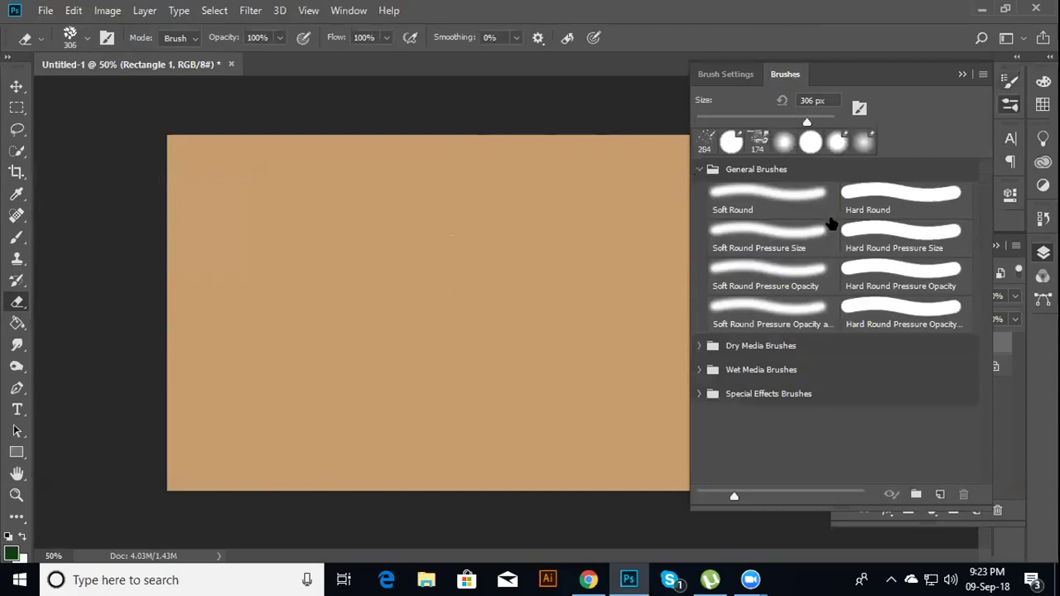
left_click_drag(450, 343, 397, 356)
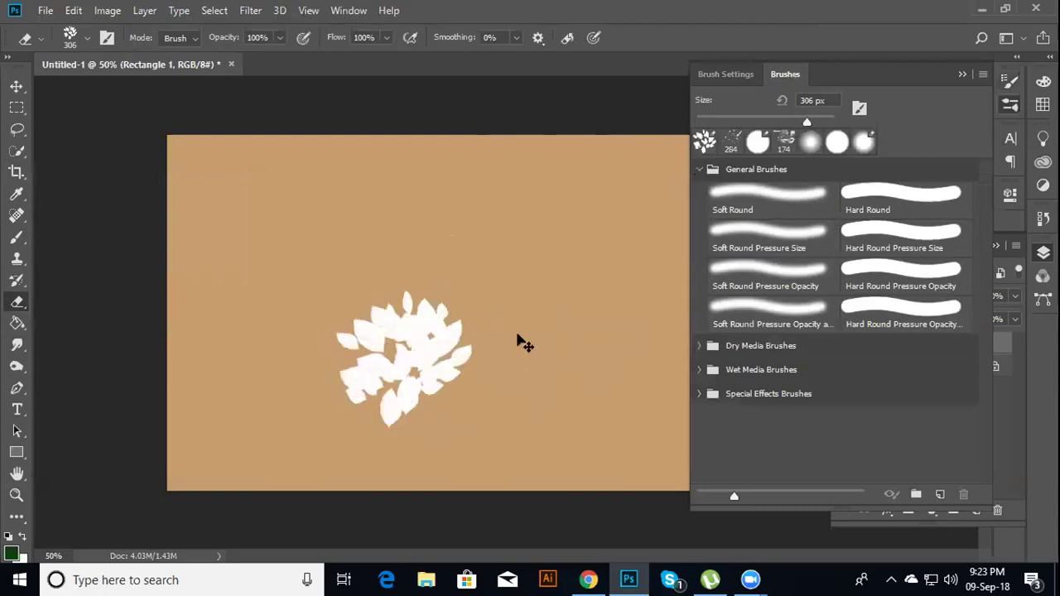
left_click(962, 73)
key("ctrl+z")
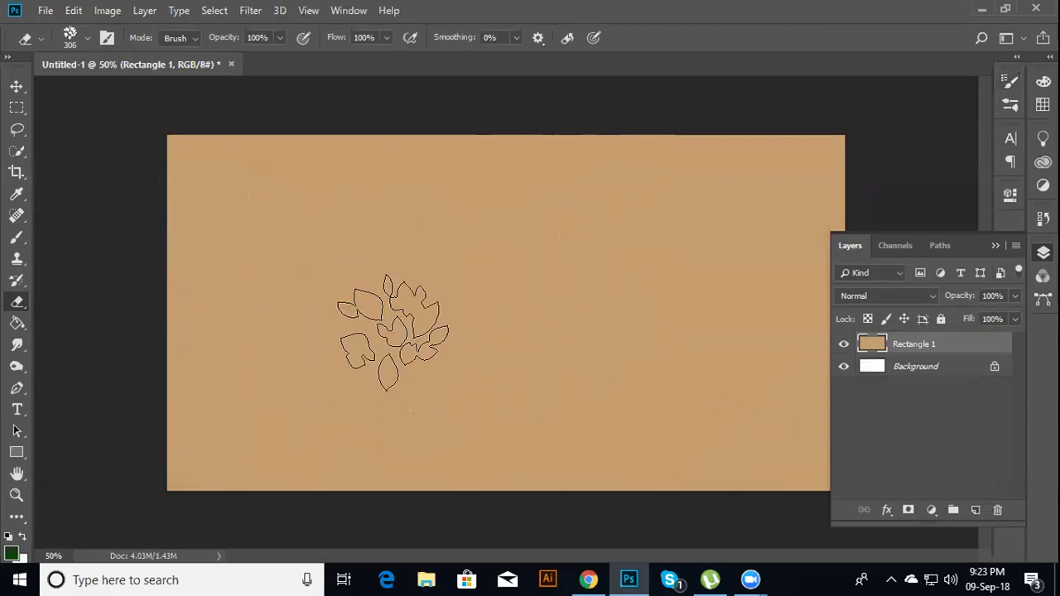
Erase a broad leafy band across the lower left, comparing with the Pinterest reference
mouse_move(236, 390)
left_mouse_down()
mouse_move(428, 401)
mouse_move(267, 431)
mouse_move(135, 337)
mouse_move(154, 224)
mouse_move(370, 464)
left_mouse_up()
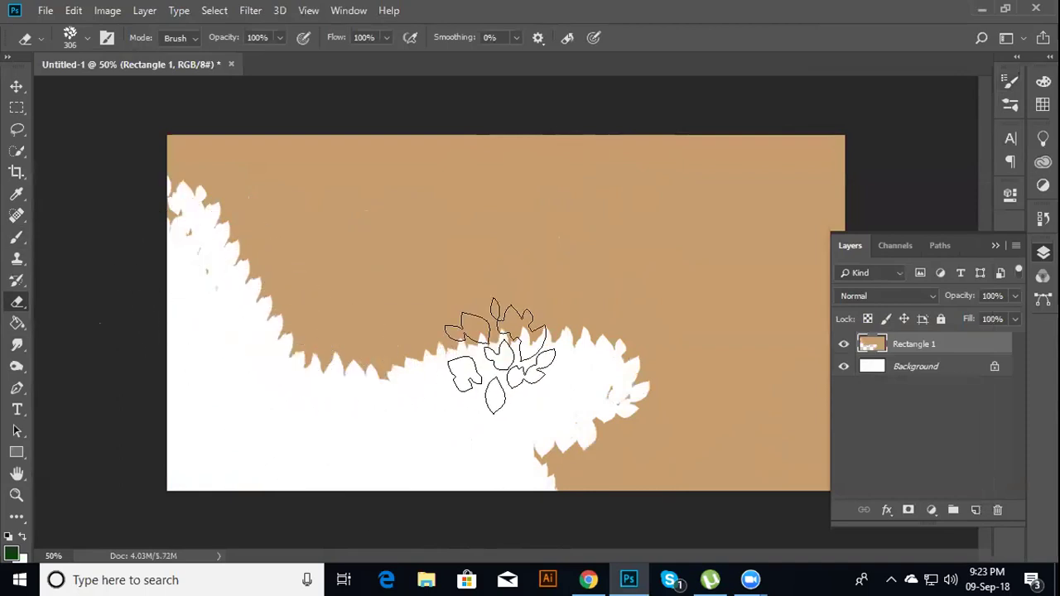
left_click(587, 580)
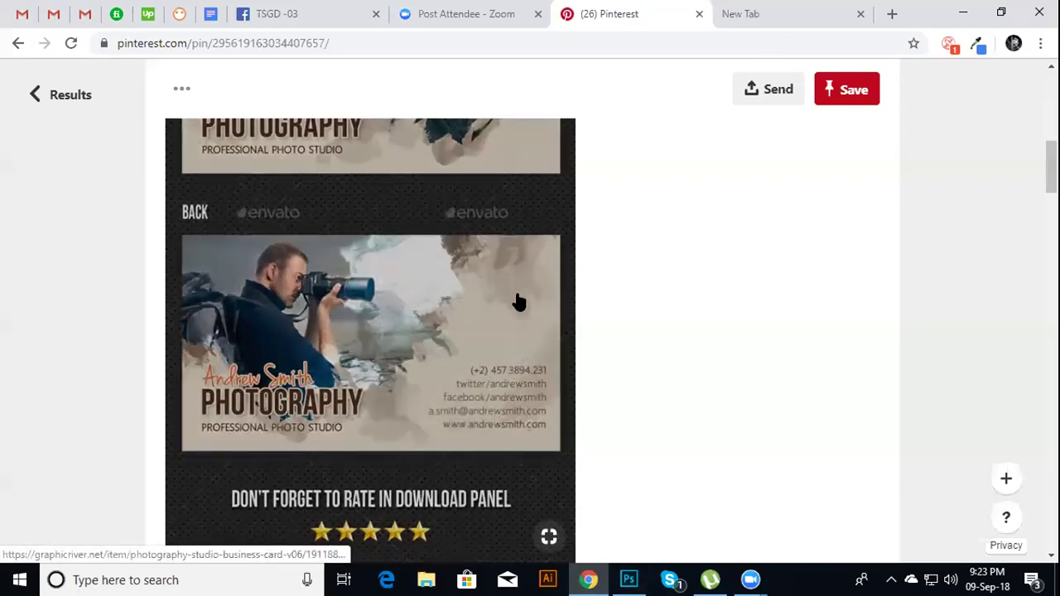
left_click(628, 580)
Undo past the erasing and draw a new 1772 × 933 px tan rectangle over the canvas
key("ctrl+d")
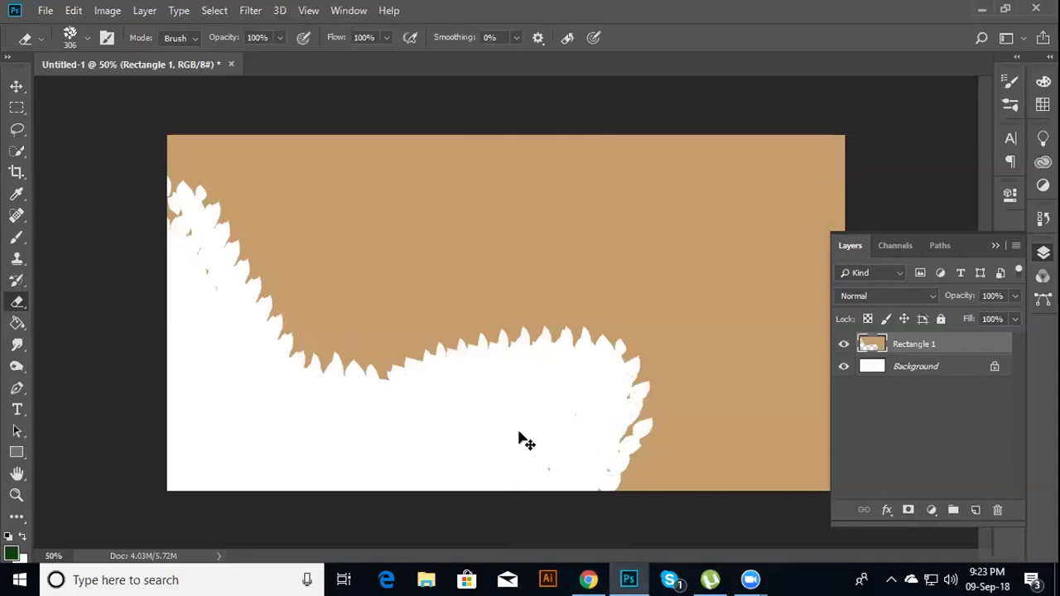
key("ctrl+alt+z")
key("ctrl+alt+z")
key("ctrl+alt+z")
key("ctrl+alt+z")
key("ctrl+alt+z")
key("ctrl+alt+z")
key("ctrl+alt+z")
key("ctrl+alt+z")
key("ctrl+alt+z")
key("ctrl+alt+z")
key("ctrl+alt+z")
key("ctrl+alt+z")
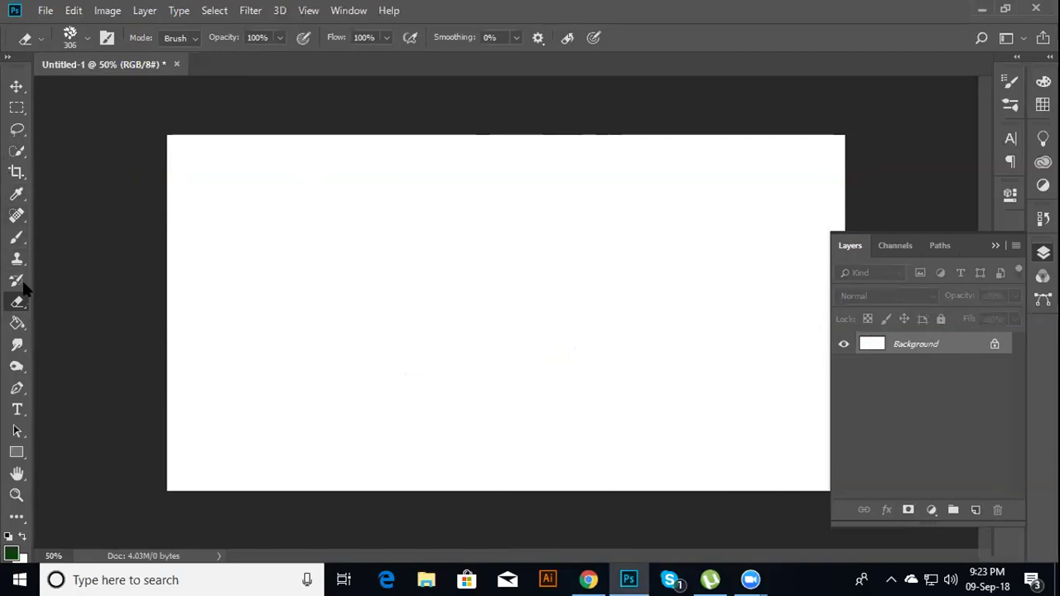
left_click(17, 452)
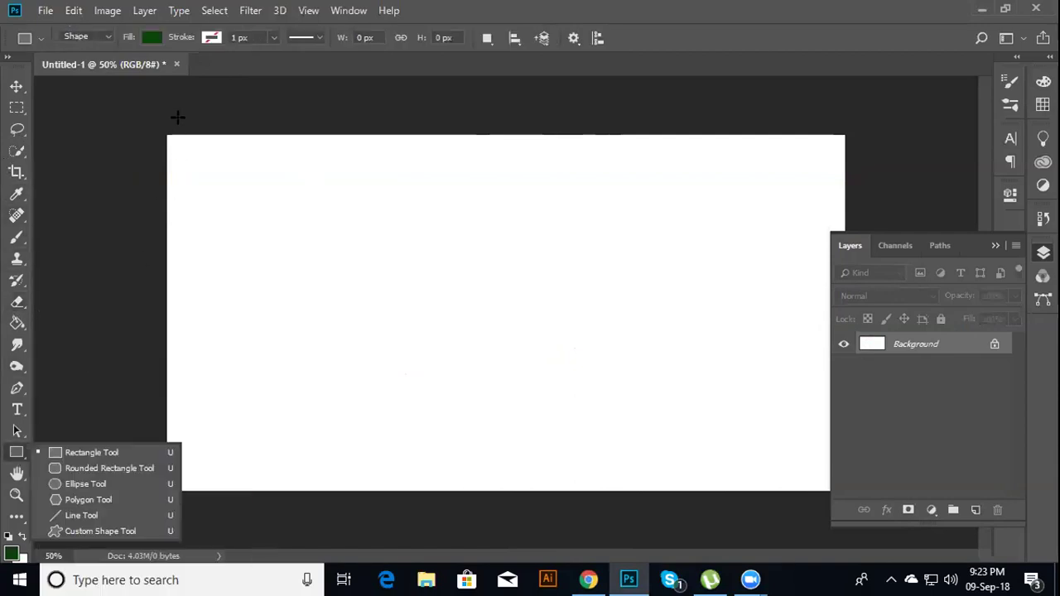
left_click_drag(147, 126, 880, 513)
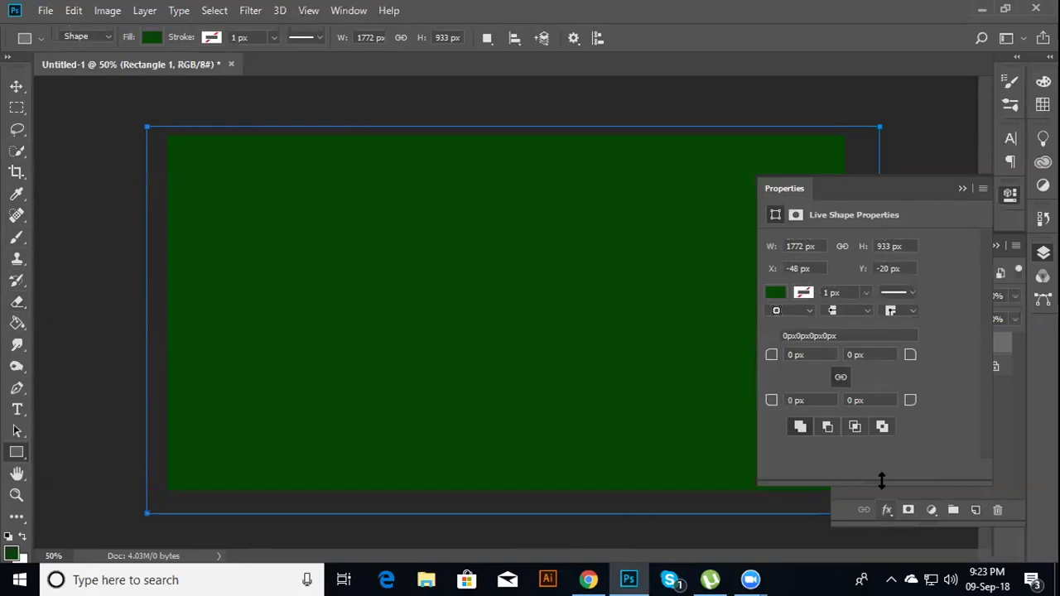
left_click(775, 292)
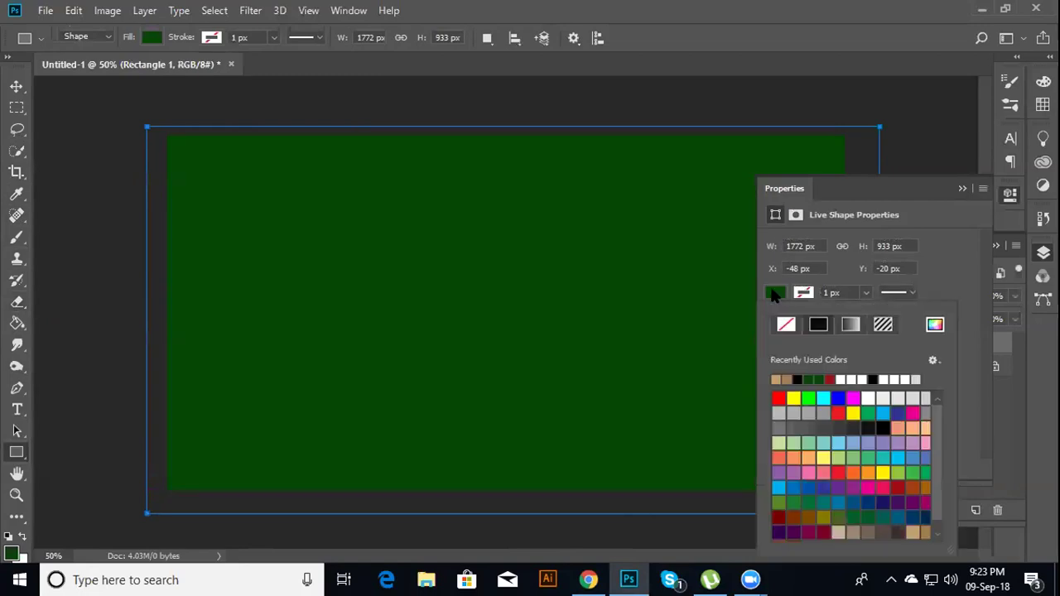
left_click(913, 530)
left_click(956, 184)
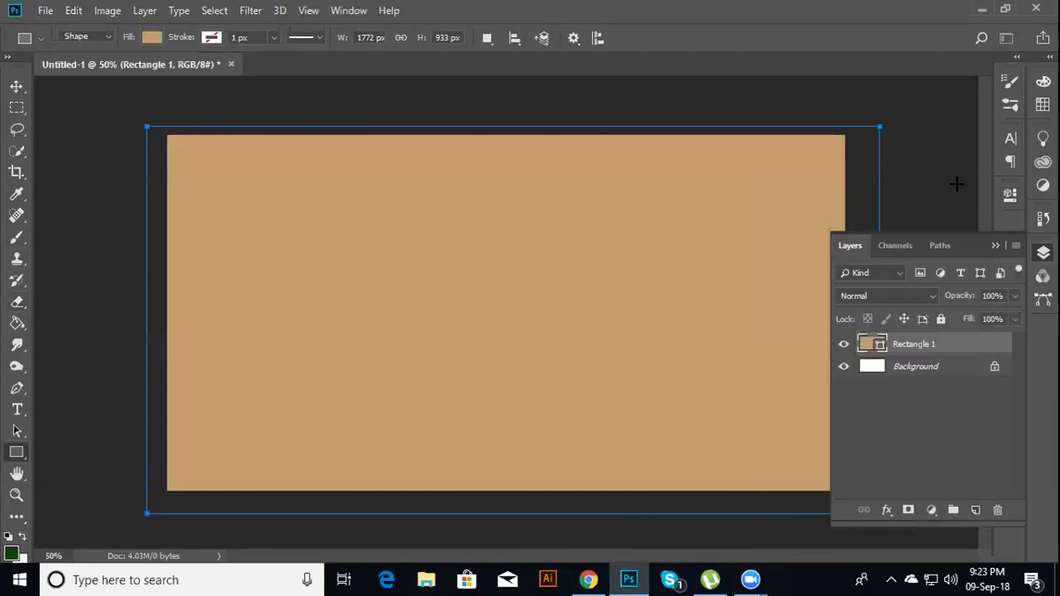
Select the plain Eraser, open Brush Tip Shape, and try the 80 and 120 px tips
left_click(17, 303)
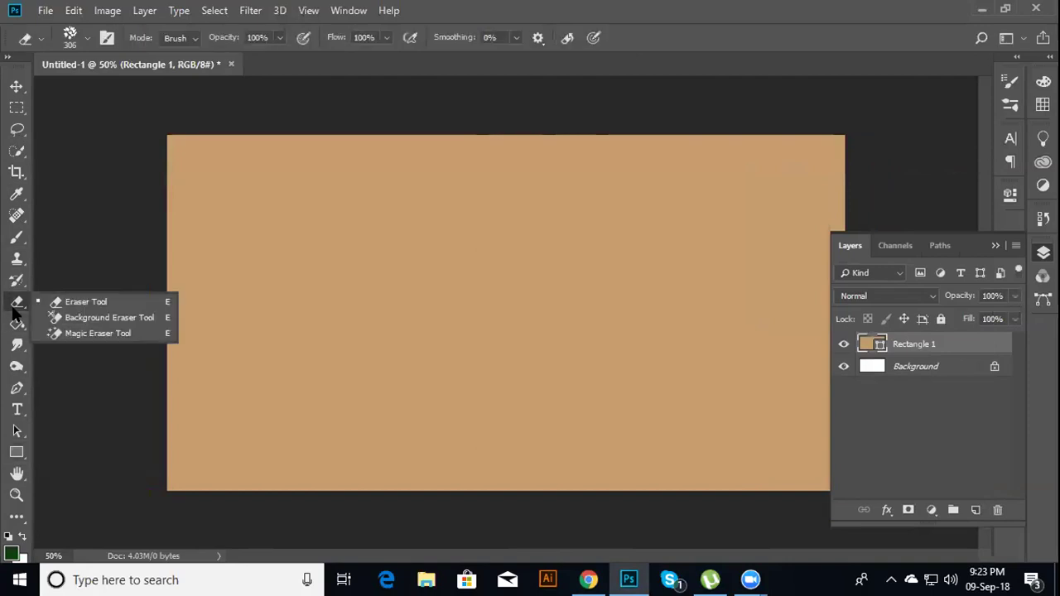
left_click(68, 300)
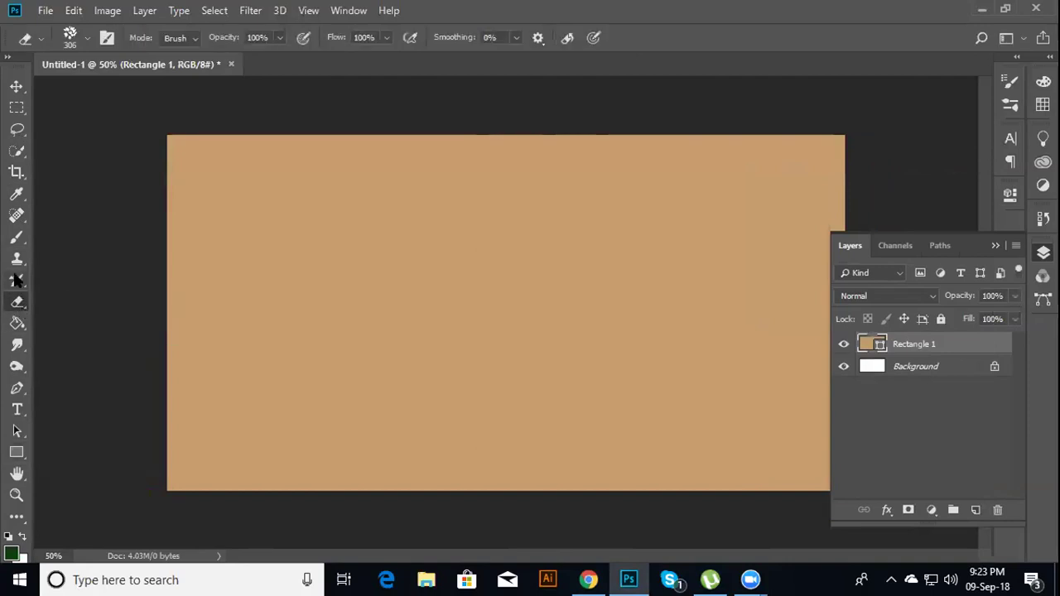
left_click(107, 37)
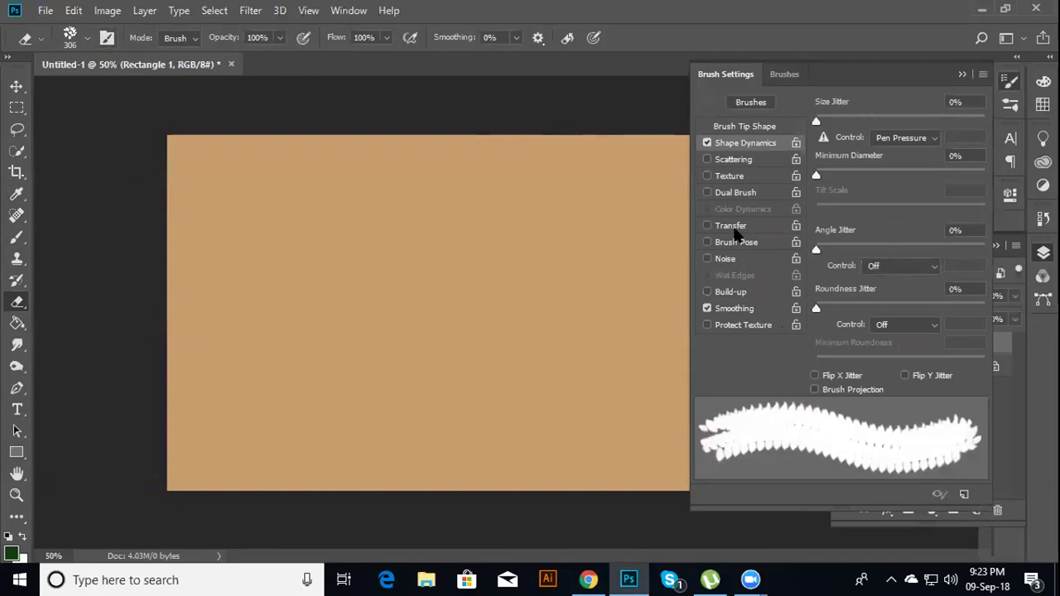
left_click(749, 129)
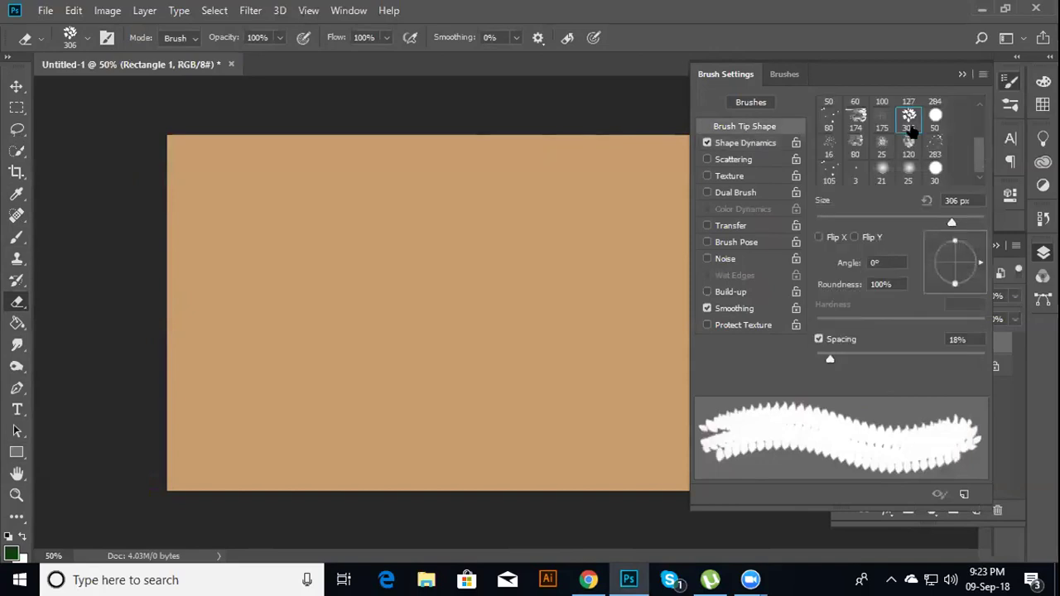
left_click(857, 145)
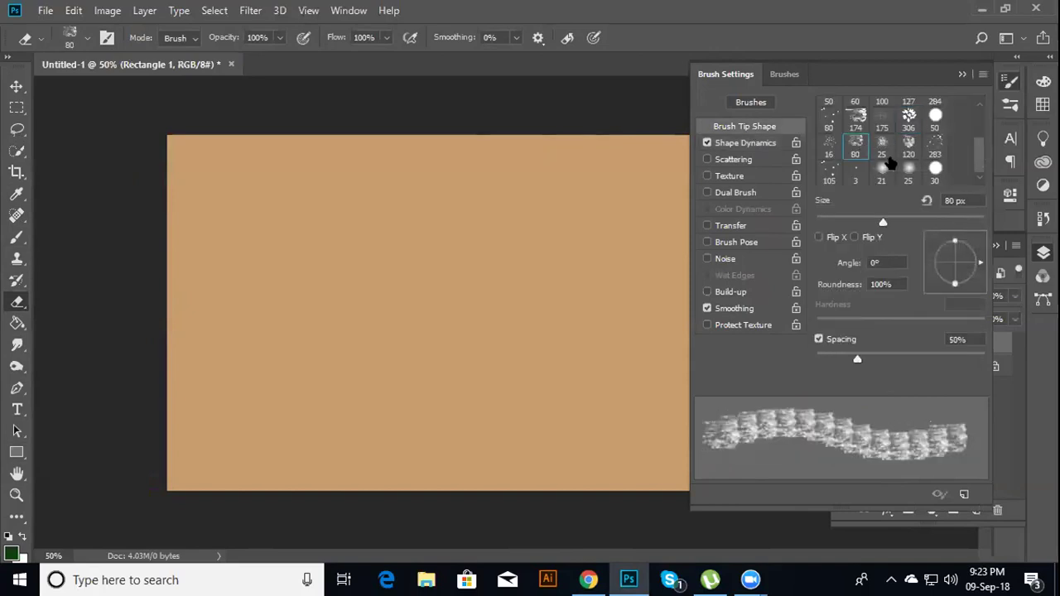
left_click(909, 146)
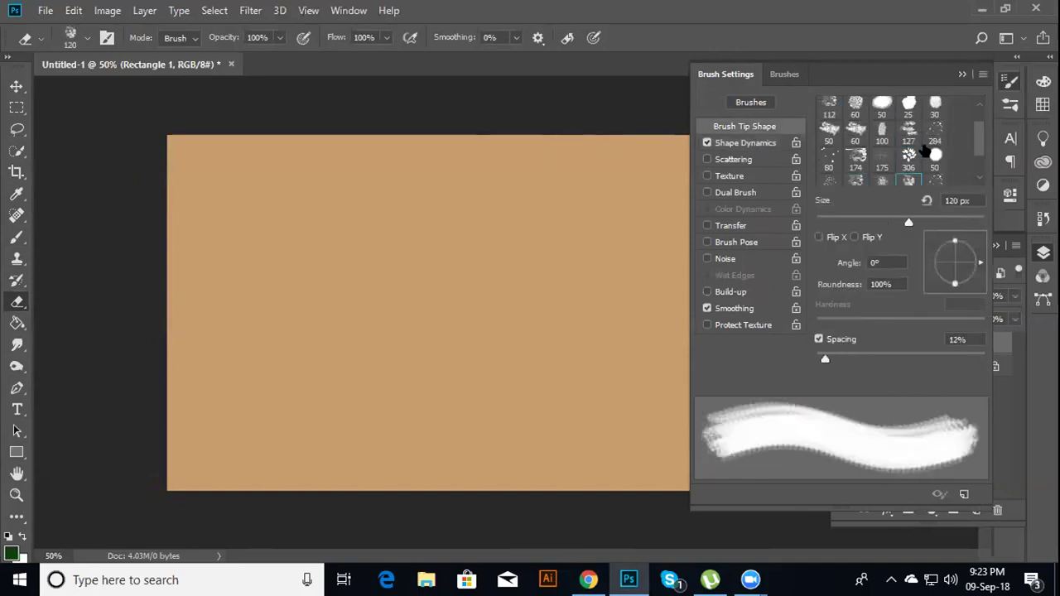
Browse the brush tips and settle on the 174 px rough streaky tip
scroll(923, 147, "up", 1)
scroll(906, 126, "up", 1)
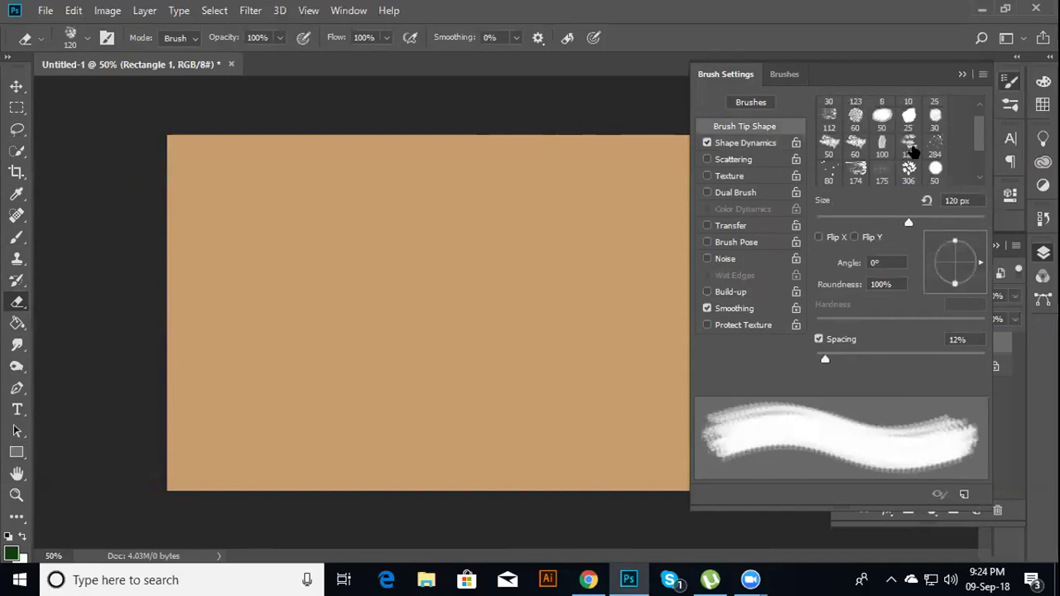
left_click(915, 144)
scroll(916, 146, "up", 1)
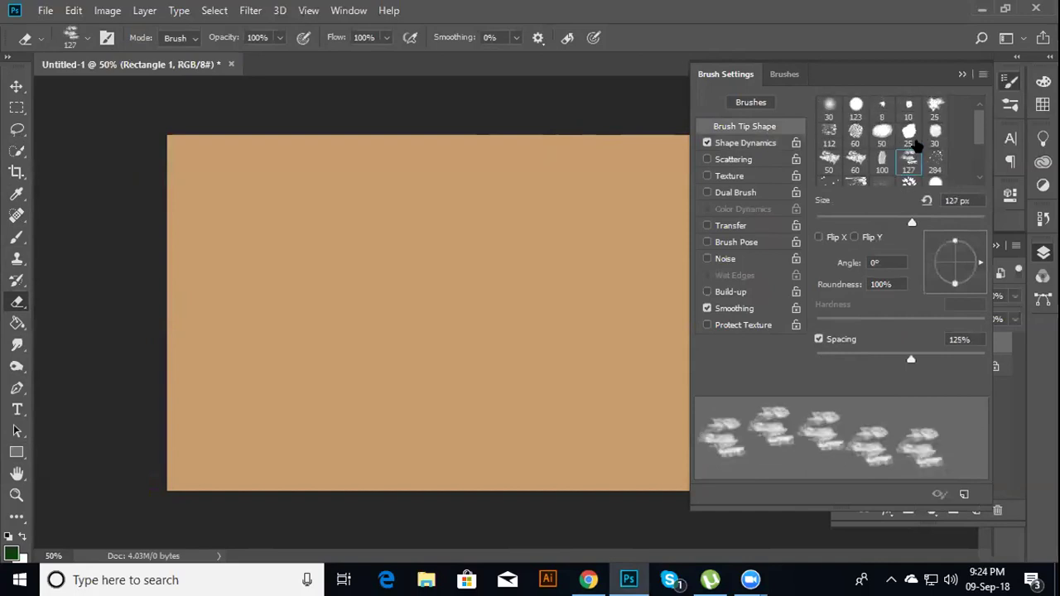
scroll(917, 145, "down", 1)
scroll(923, 136, "down", 1)
scroll(921, 133, "down", 1)
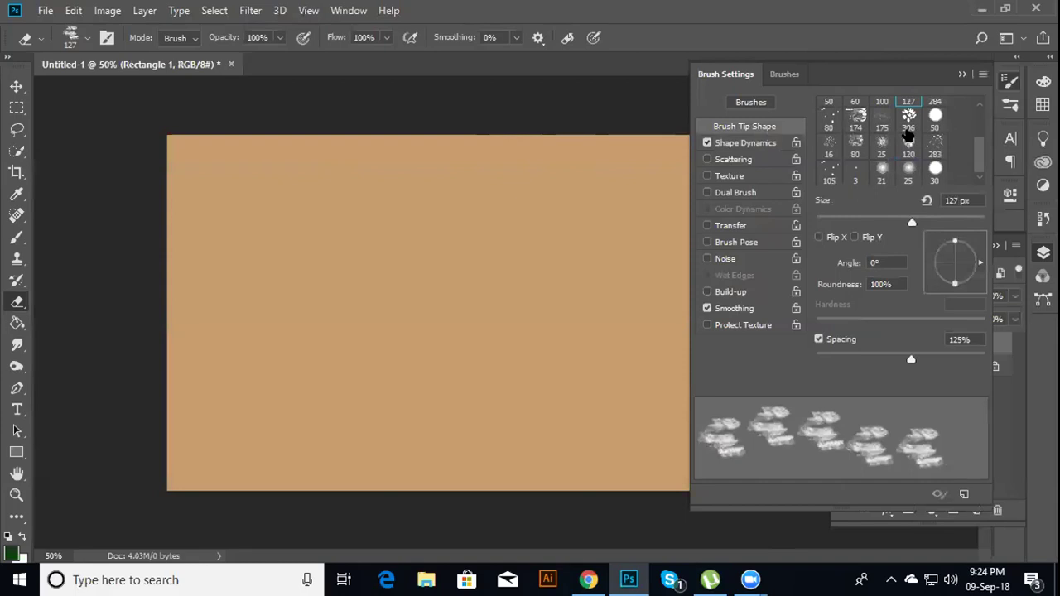
scroll(879, 129, "up", 1)
scroll(883, 132, "up", 2)
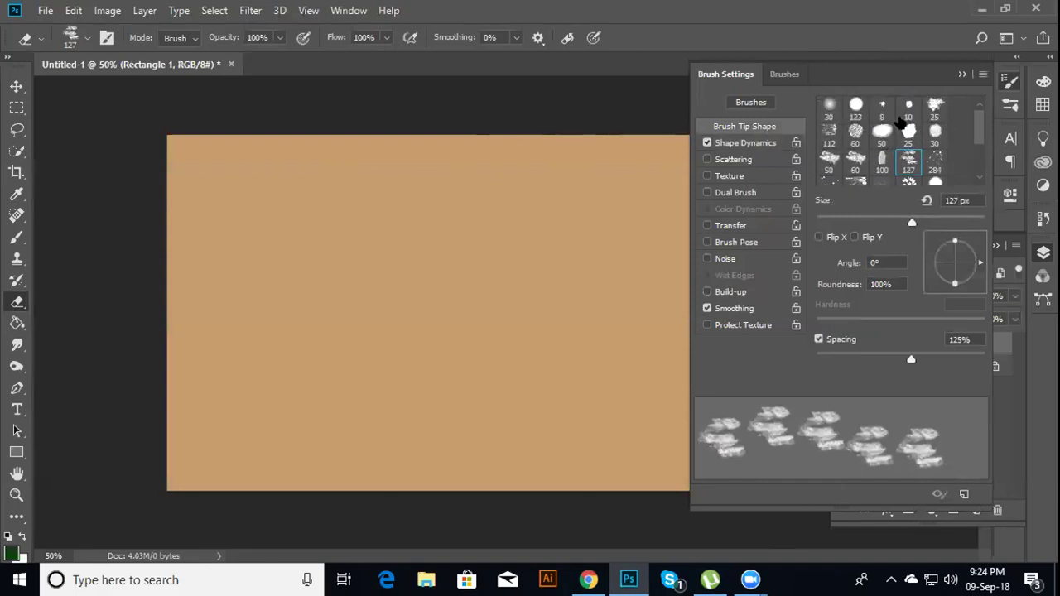
left_click(932, 112)
left_click(830, 161)
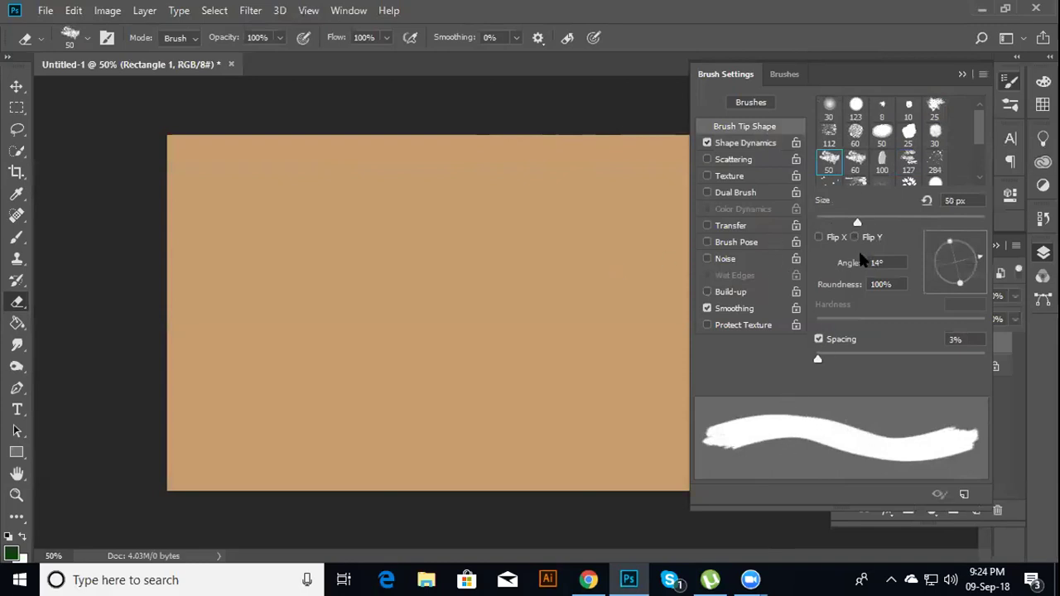
scroll(875, 181, "down", 1)
left_click(857, 161)
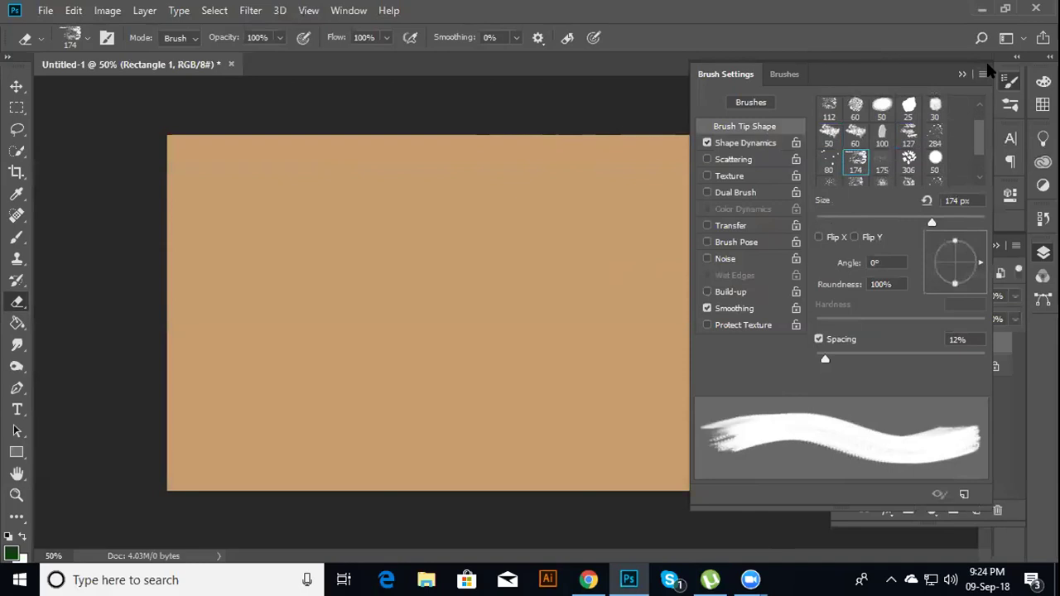
left_click(960, 75)
Rasterize Rectangle 1, erase a trial zigzag streak, then undo it
right_click(906, 343)
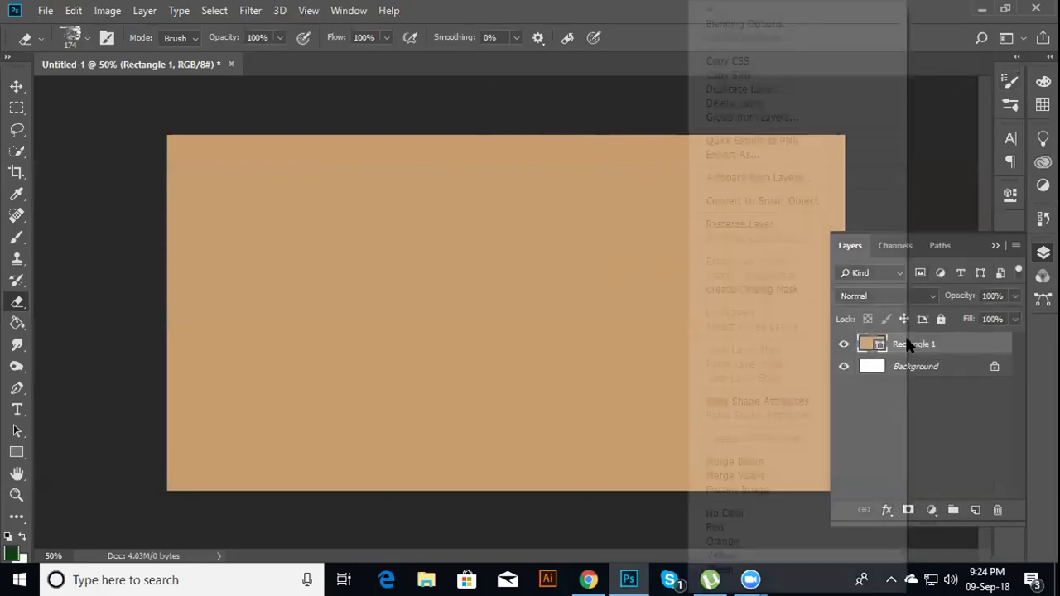
left_click(779, 224)
left_click(308, 213)
mouse_move(281, 318)
left_mouse_down()
mouse_move(397, 314)
mouse_move(601, 386)
mouse_move(690, 300)
mouse_move(664, 469)
mouse_move(350, 461)
mouse_move(260, 324)
mouse_move(300, 301)
mouse_move(571, 277)
mouse_move(561, 288)
left_mouse_up()
key("ctrl+alt+z")
key("ctrl+alt+z")
key("ctrl+alt+z")
key("ctrl+alt+z")
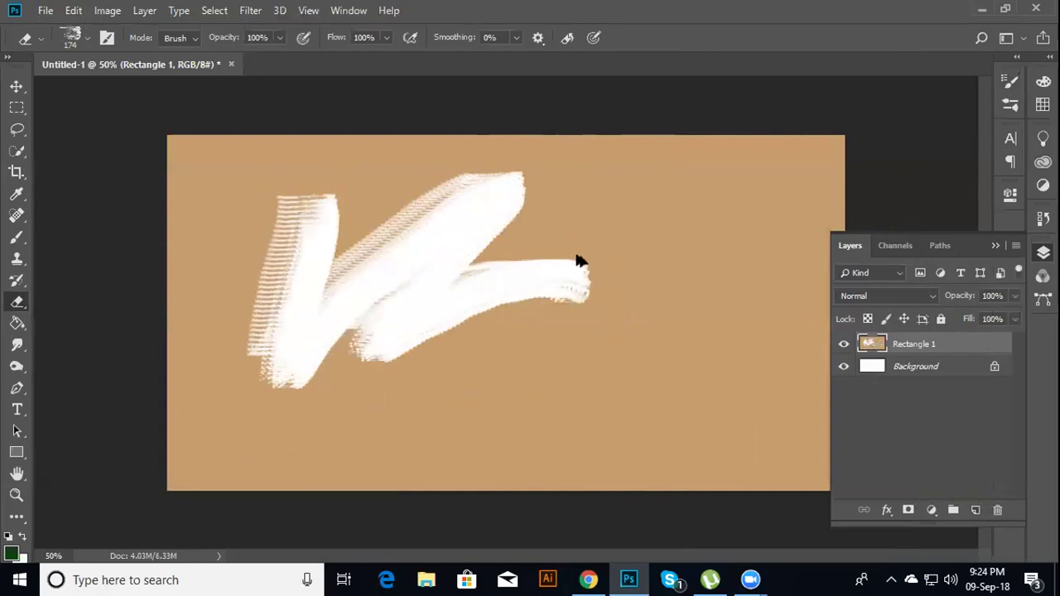
key("ctrl+alt+z")
Resize the eraser to 1000, erase test streaks, then undo back to solid tan
key("bracketright")
key("bracketright")
key("bracketright")
key("bracketright")
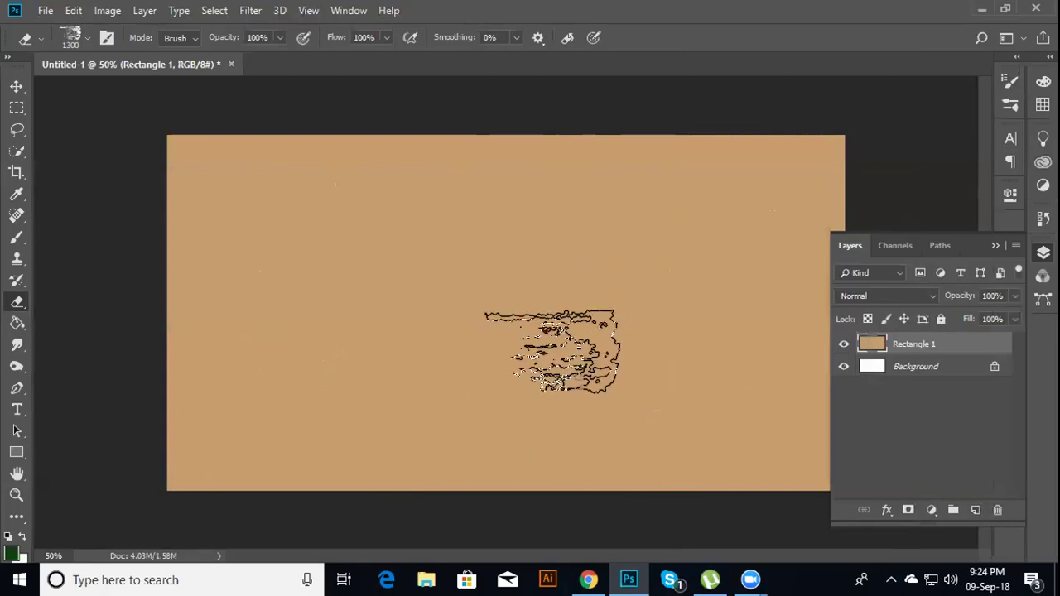
key("bracketleft")
key("bracketleft")
key("bracketleft")
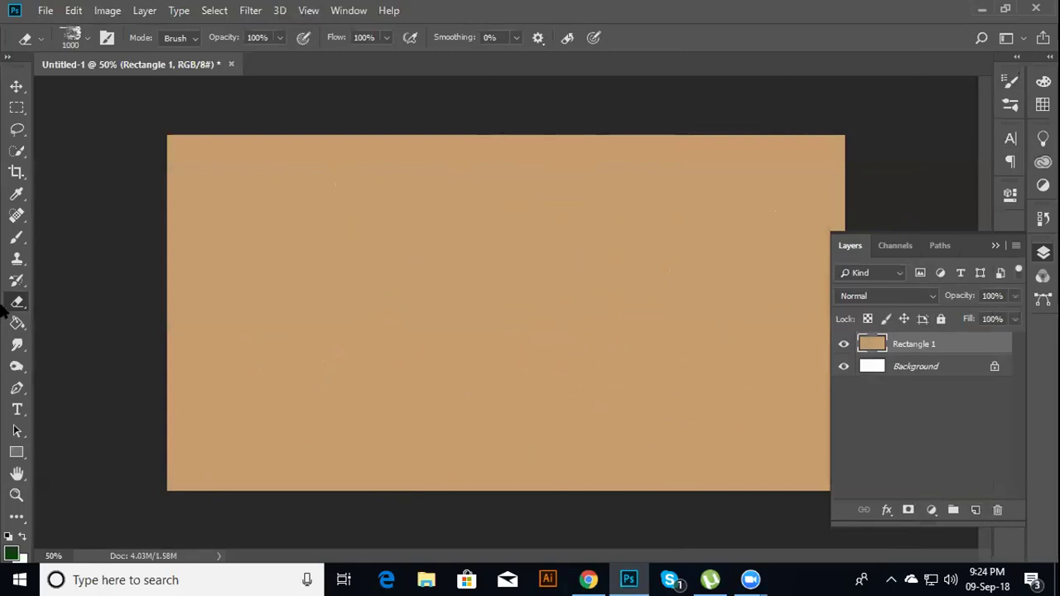
left_click_drag(686, 356, 702, 396)
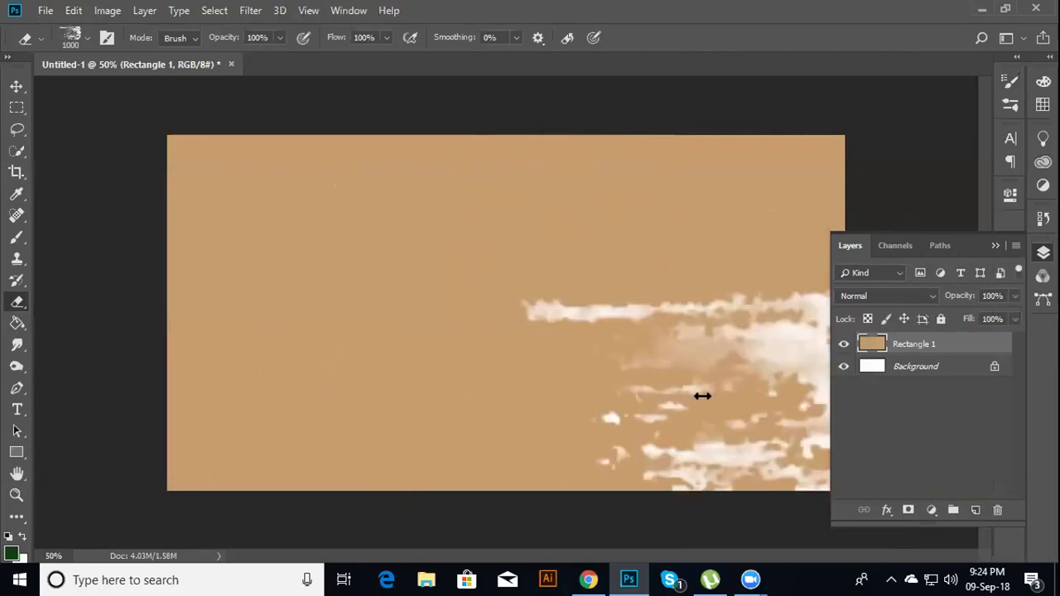
left_click_drag(568, 412, 454, 499)
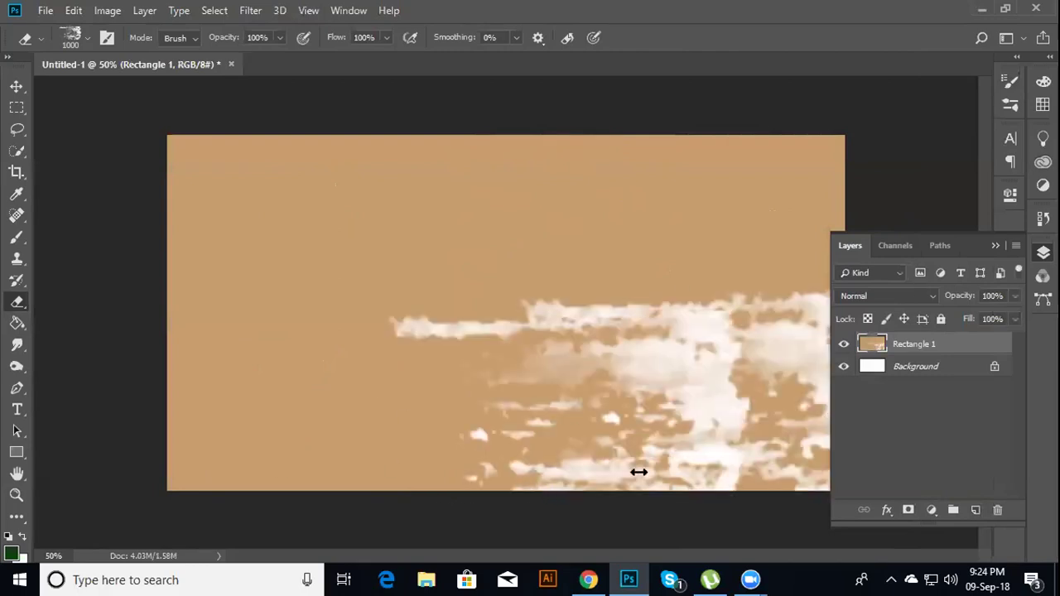
left_click_drag(638, 472, 766, 363)
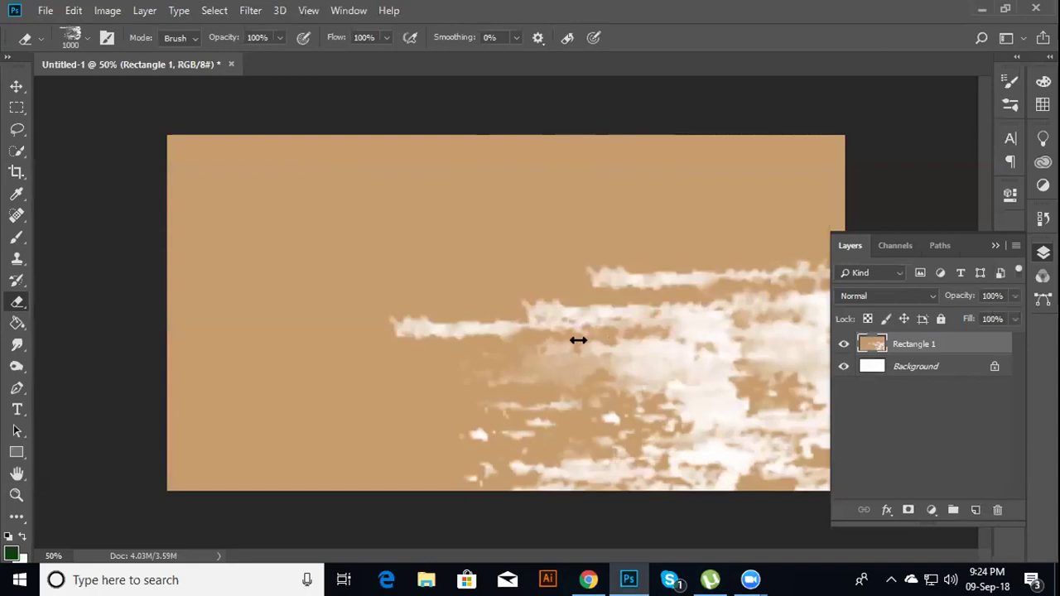
left_click_drag(461, 458, 549, 555)
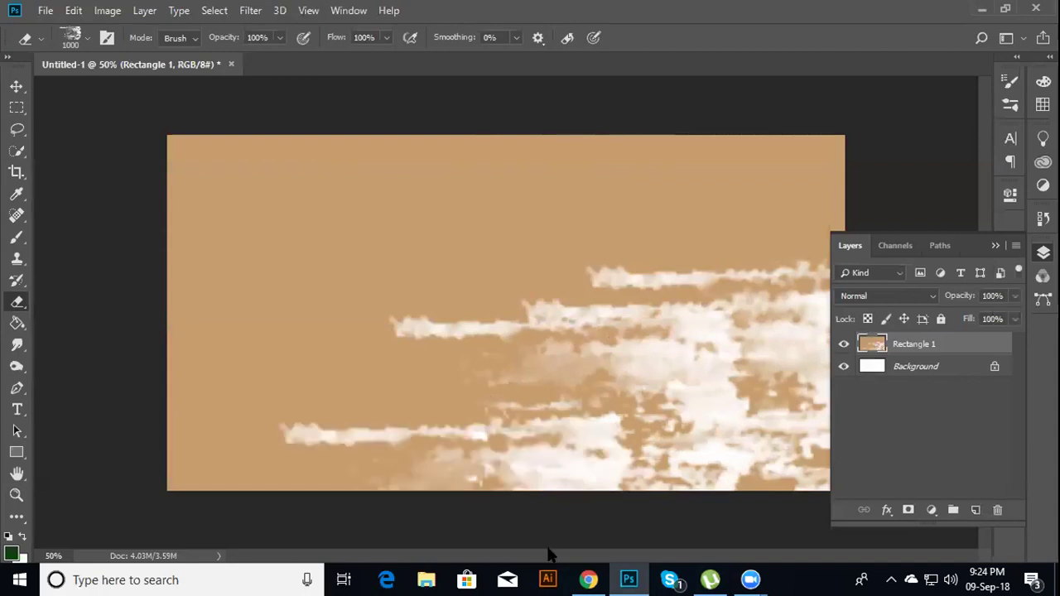
left_click(704, 518)
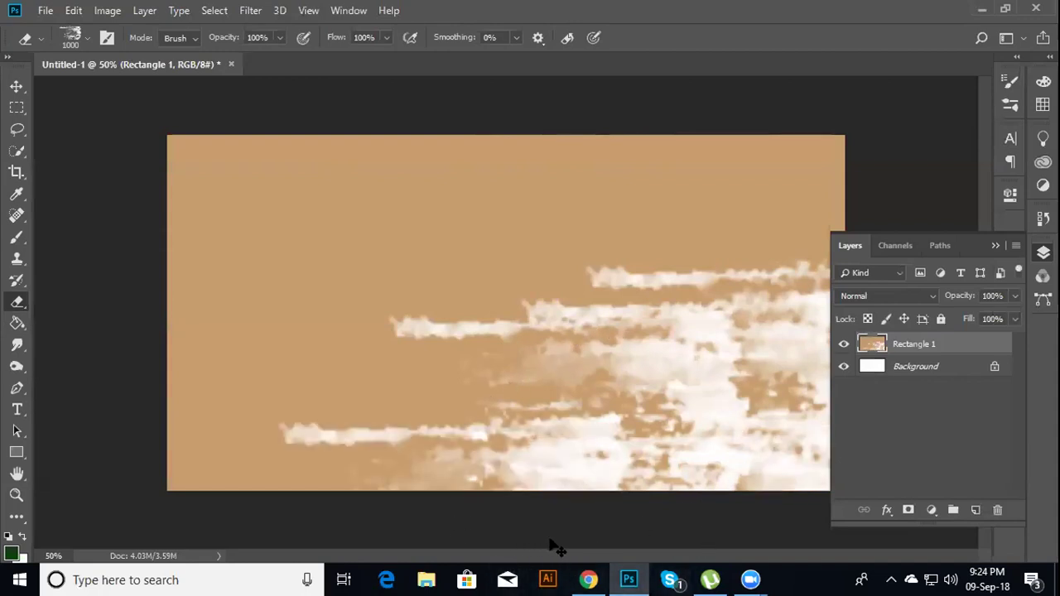
key("ctrl+z")
key("ctrl+z")
key("ctrl+z")
key("ctrl+alt+z")
key("ctrl+alt+z")
key("ctrl+alt+z")
key("ctrl+alt+z")
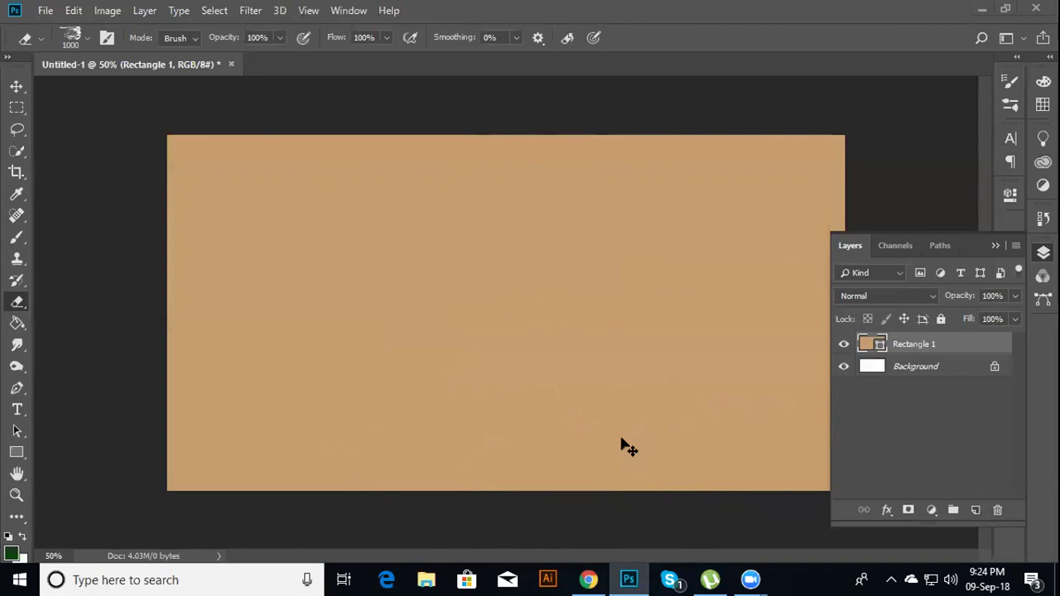
Rasterize Rectangle 1 and erase faint streaks on the right at 33% eraser opacity
right_click(939, 346)
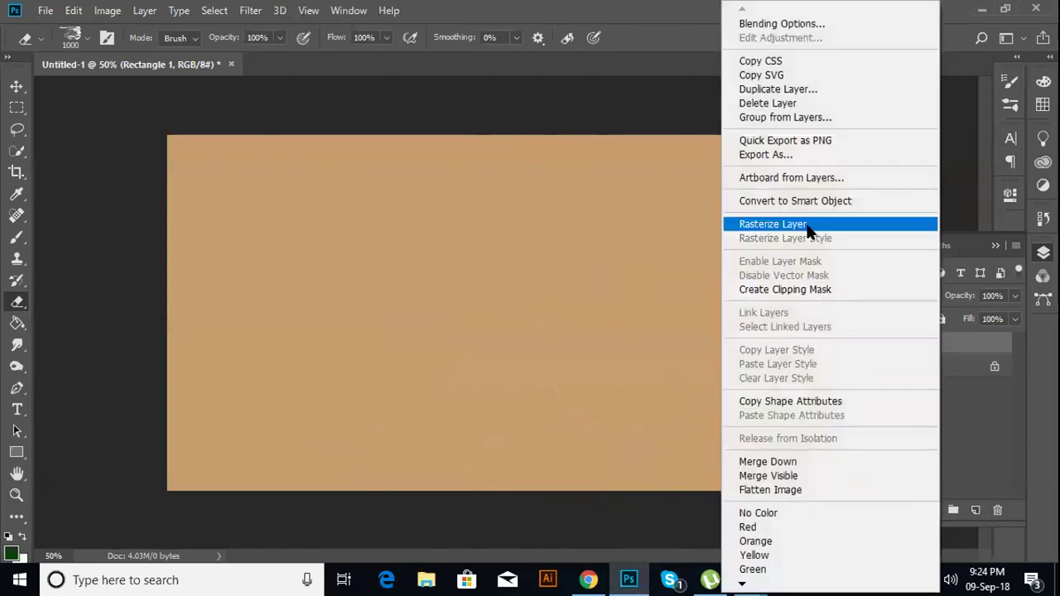
left_click(807, 225)
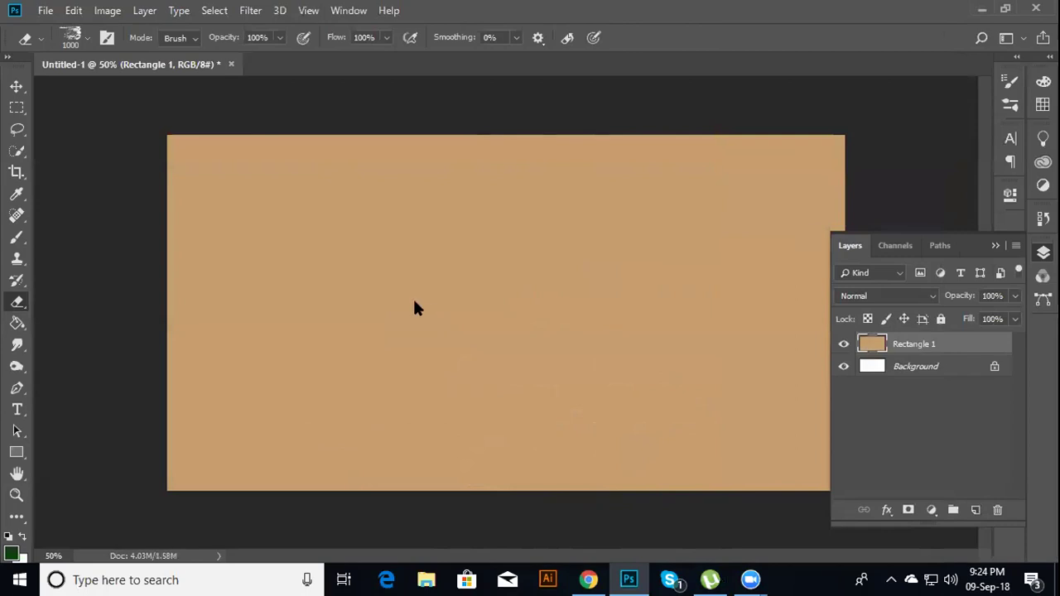
left_click(279, 38)
left_click(228, 55)
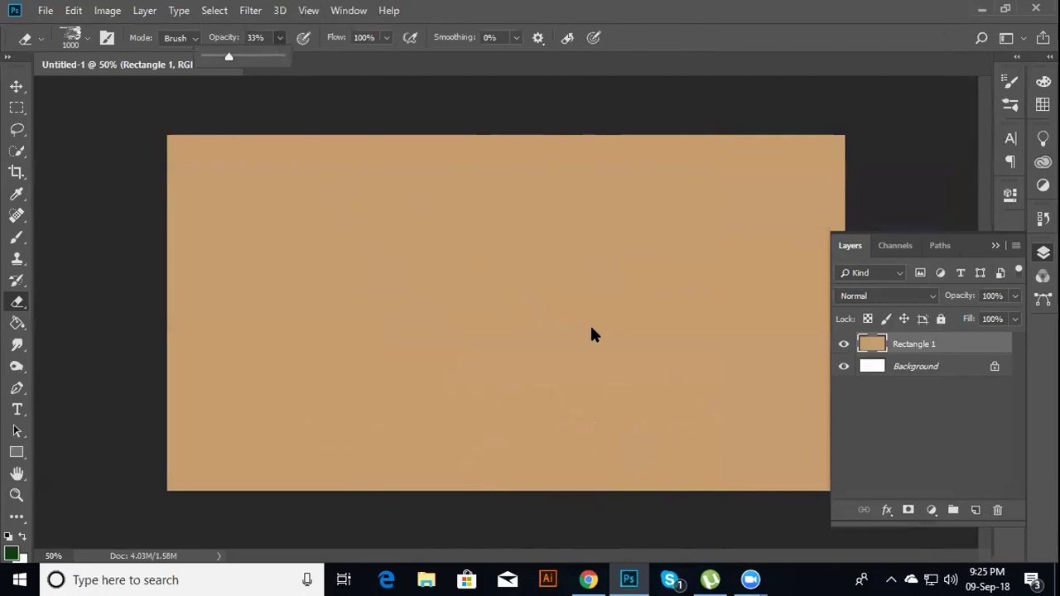
left_click_drag(591, 335, 590, 471)
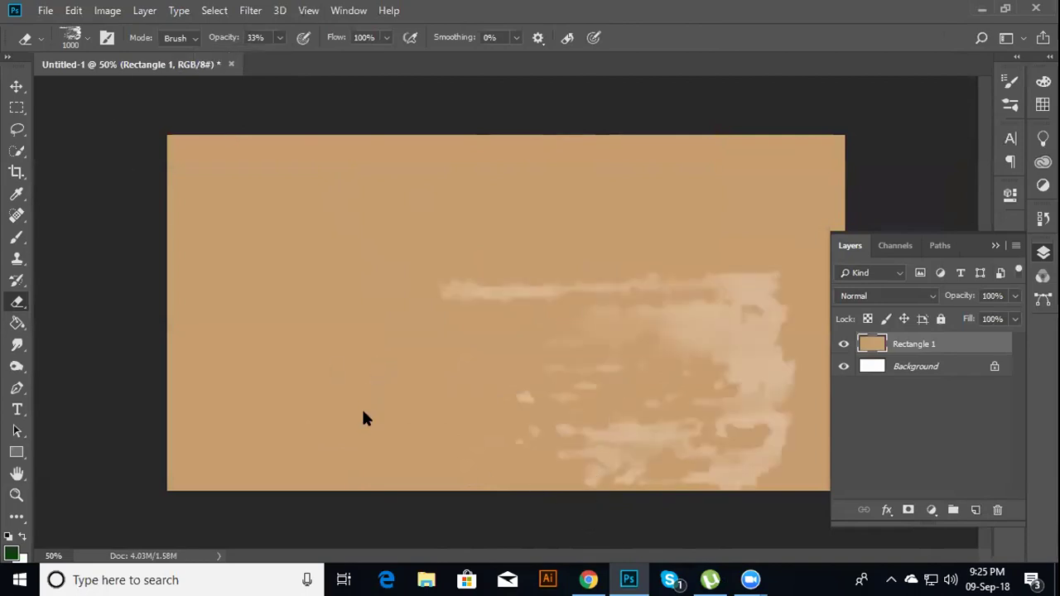
left_click(279, 38)
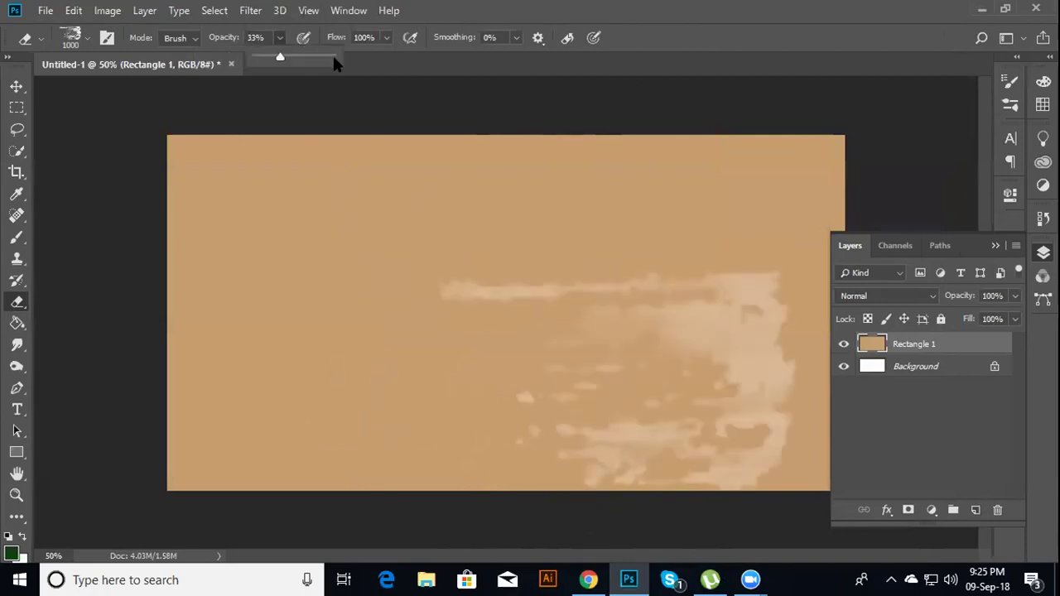
left_click(650, 284)
Erase stronger streaks upper right, then at 100% opacity across the lower right and left
left_click_drag(660, 282, 497, 195)
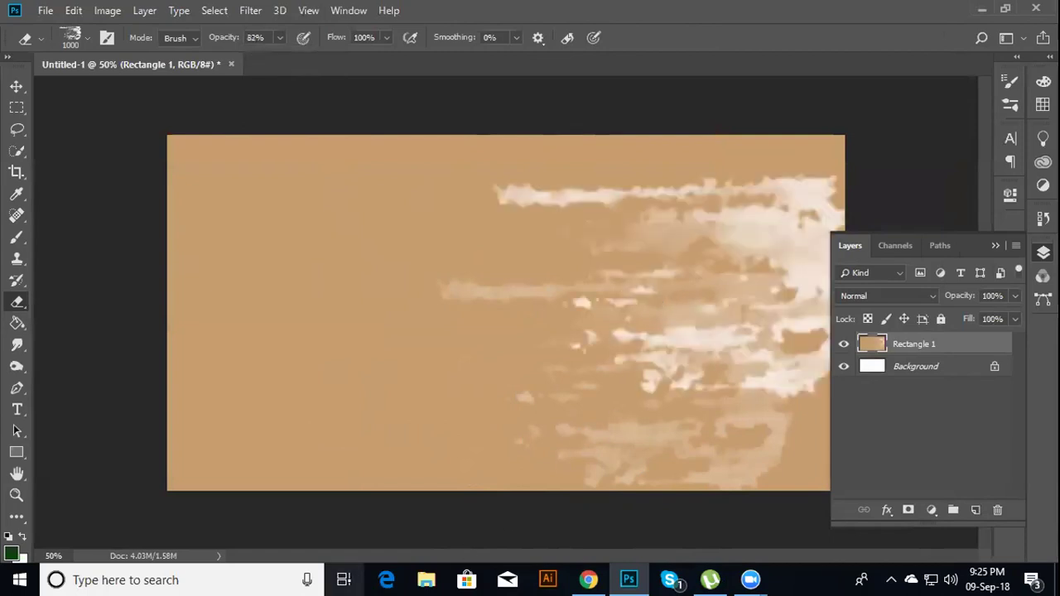
left_click(279, 38)
left_click_drag(280, 56, 295, 56)
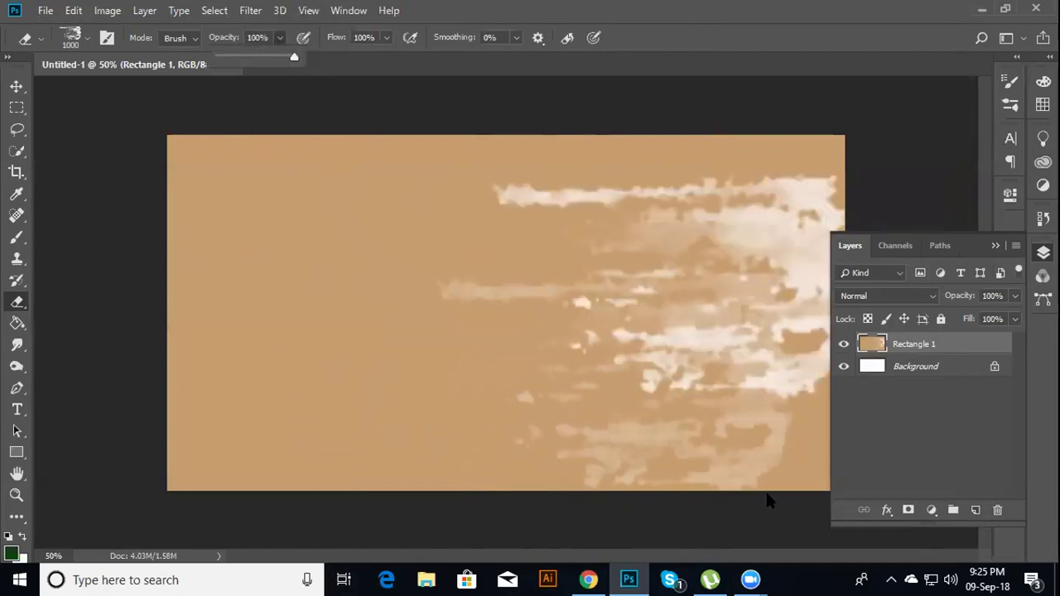
left_click(706, 485)
left_click_drag(721, 499, 704, 489)
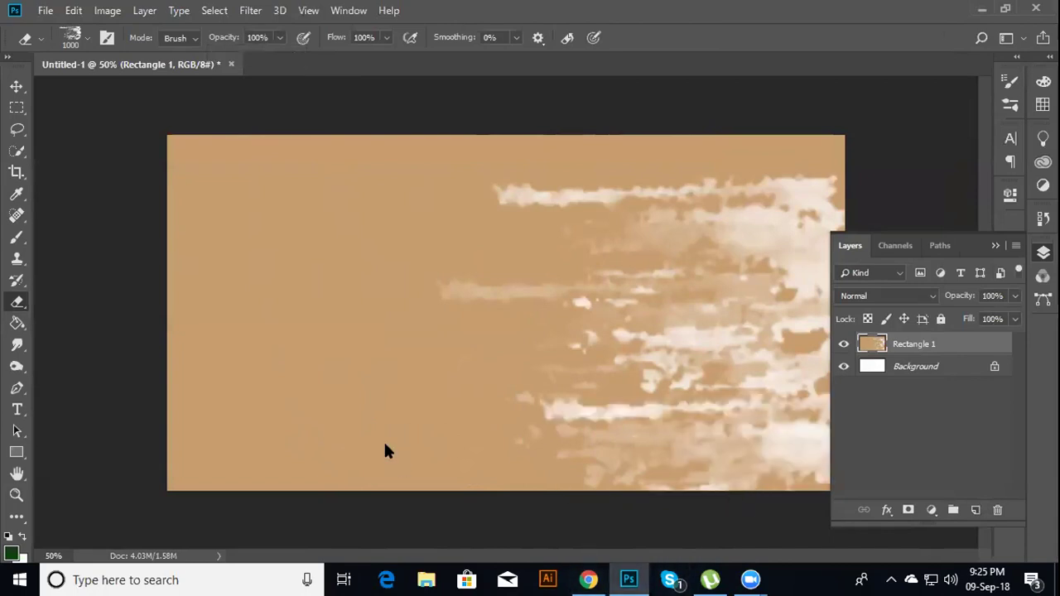
left_click_drag(383, 440, 346, 502)
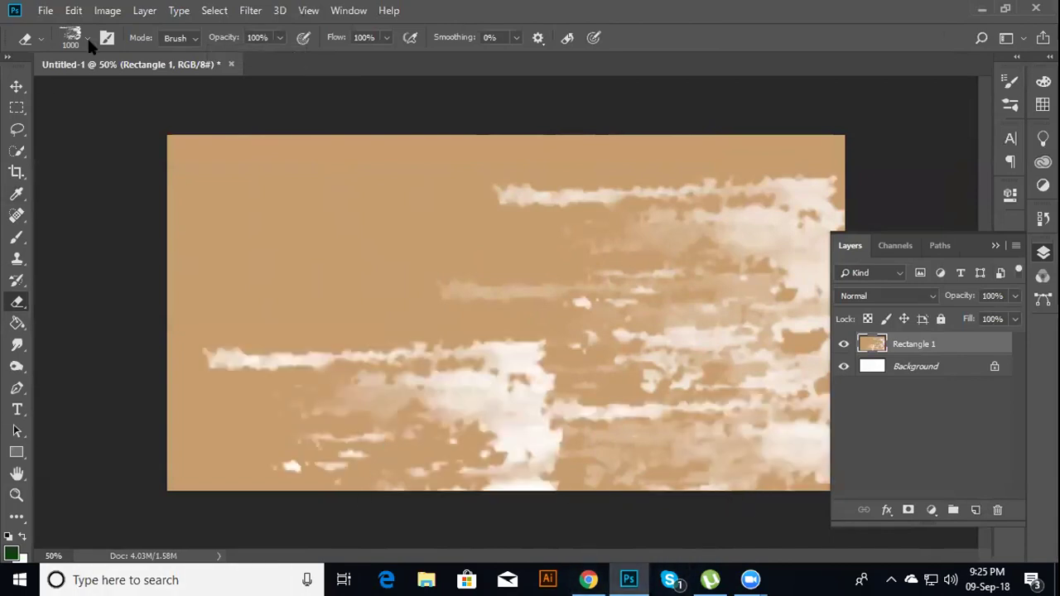
left_click(88, 40)
left_click(87, 38)
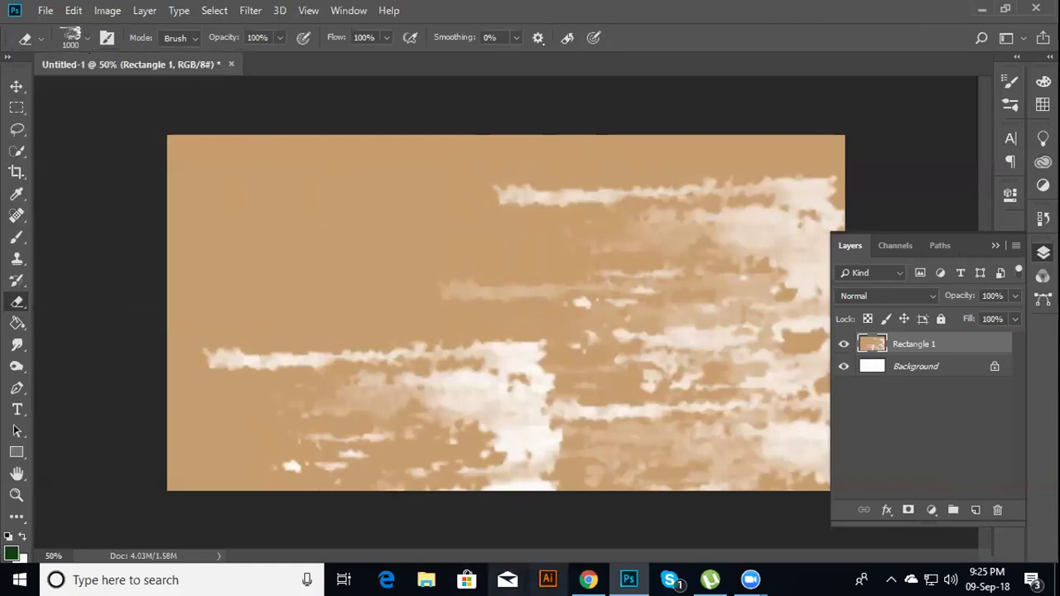
left_click(588, 577)
Reopen the Photography business card pin from the search results and scroll through it
right_click(587, 578)
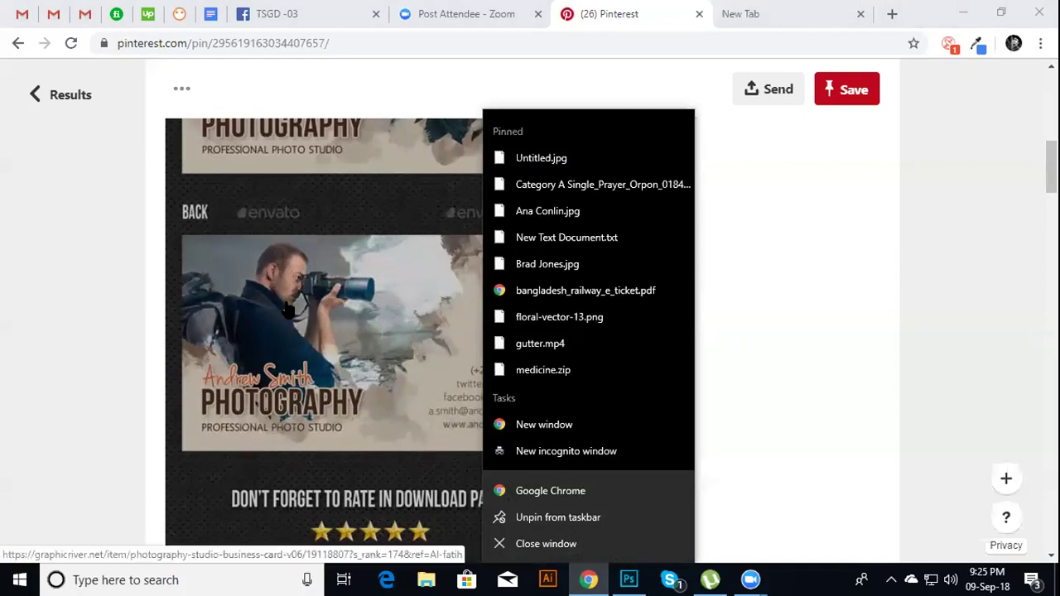
left_click(47, 311)
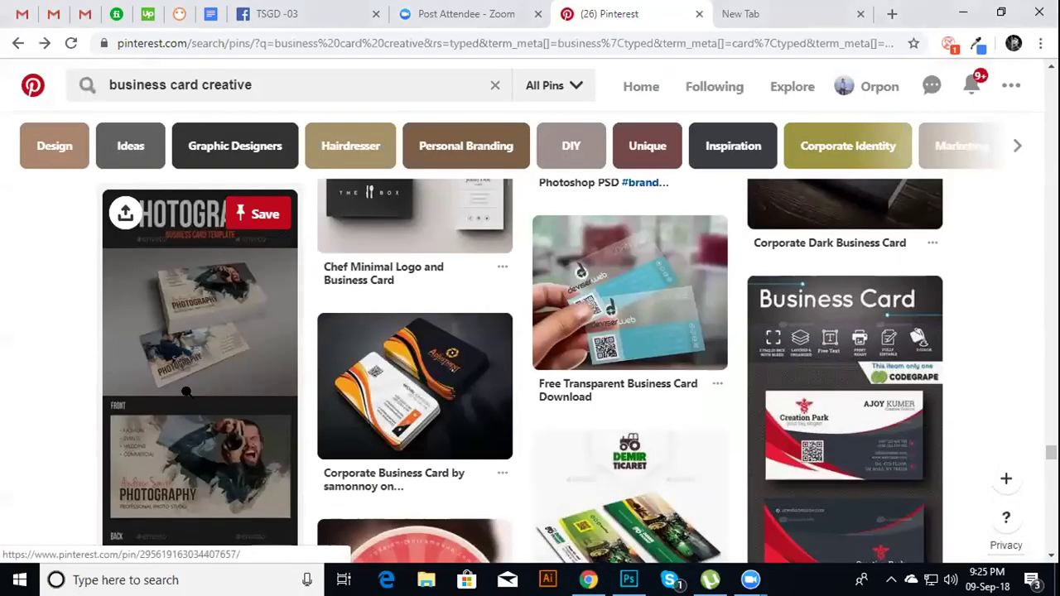
left_click(187, 393)
scroll(422, 391, "down", 5)
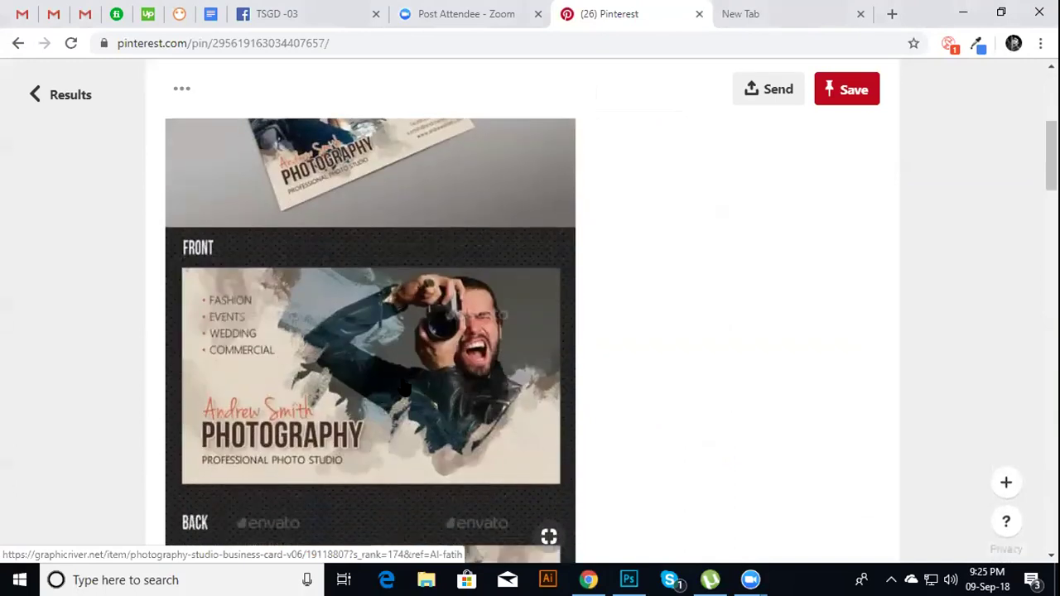
scroll(394, 367, "down", 2)
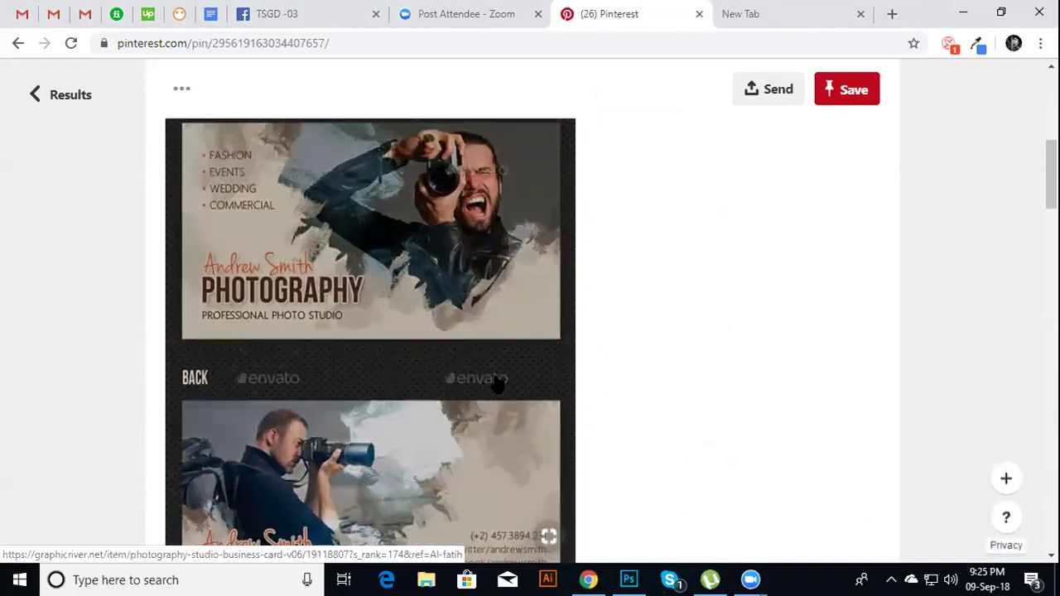
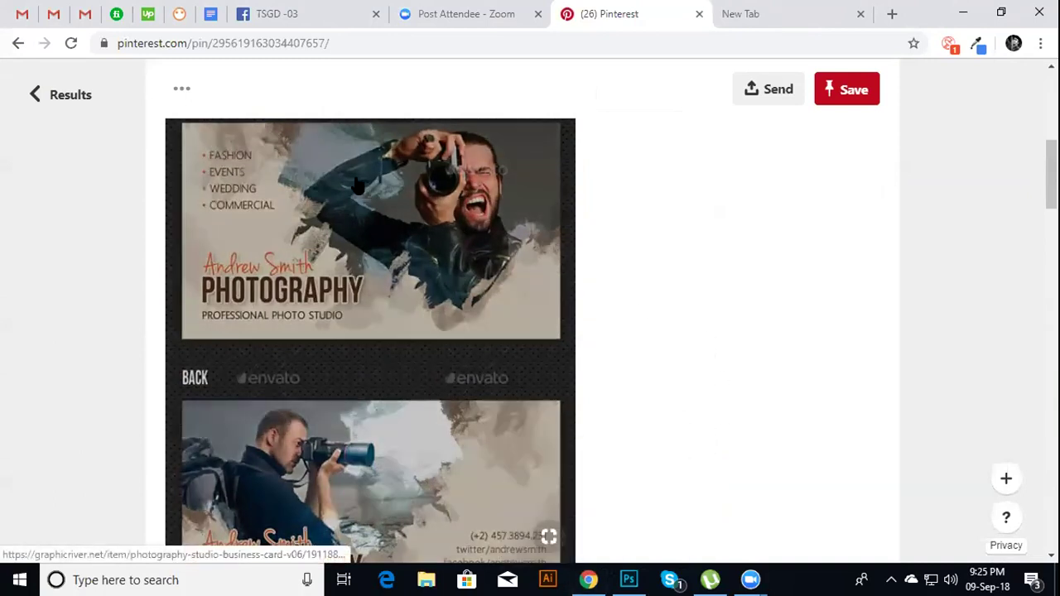
Leave the Pinterest business card reference in Chrome and return to the Photoshop textured-layer document
left_click(629, 579)
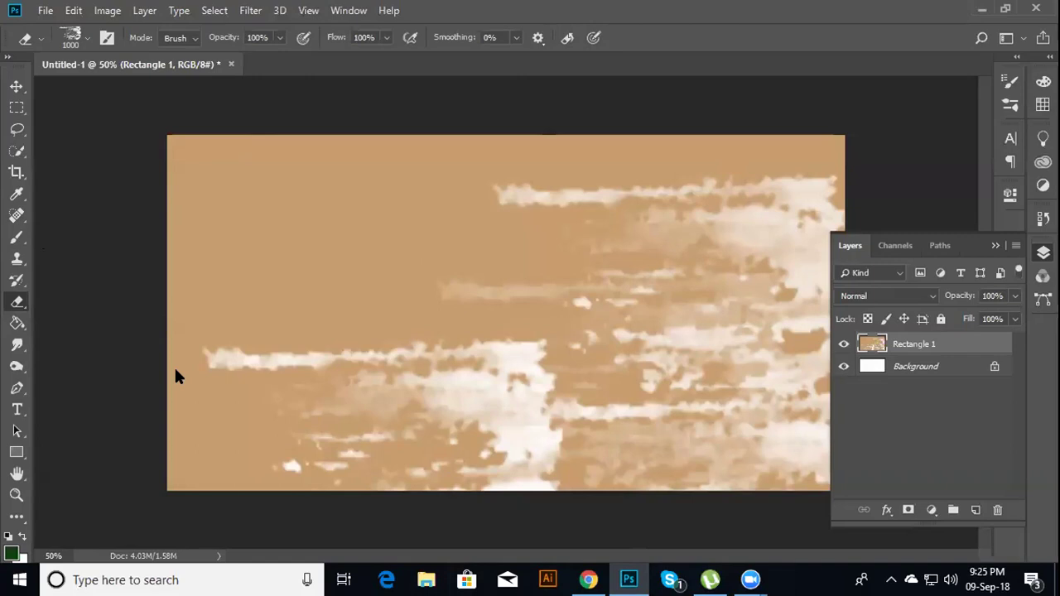
Sample the tan colour and darken the foreground colour to dark brown 874903
left_click(16, 237)
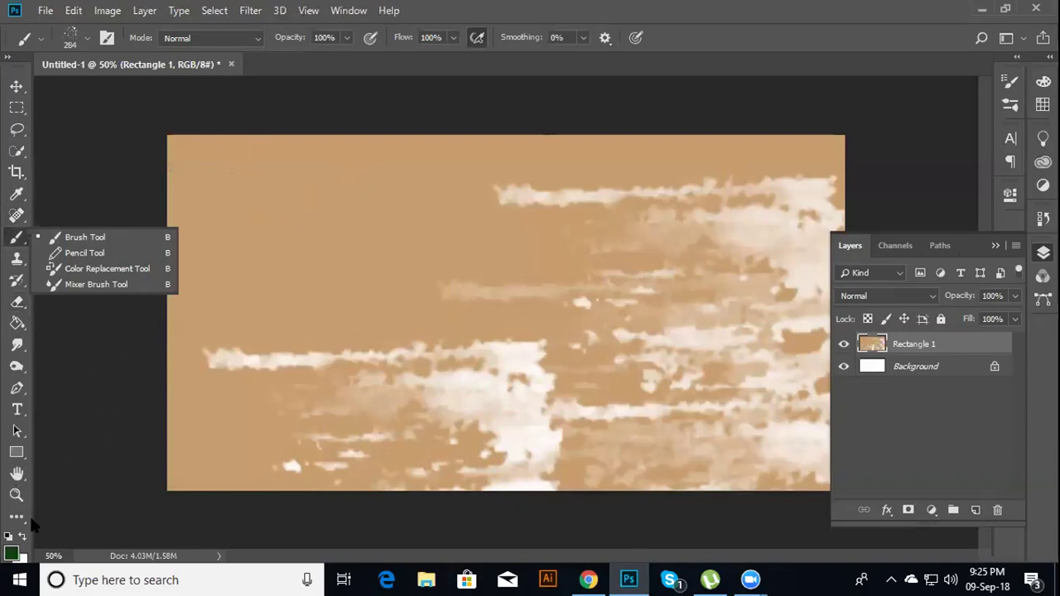
key("i")
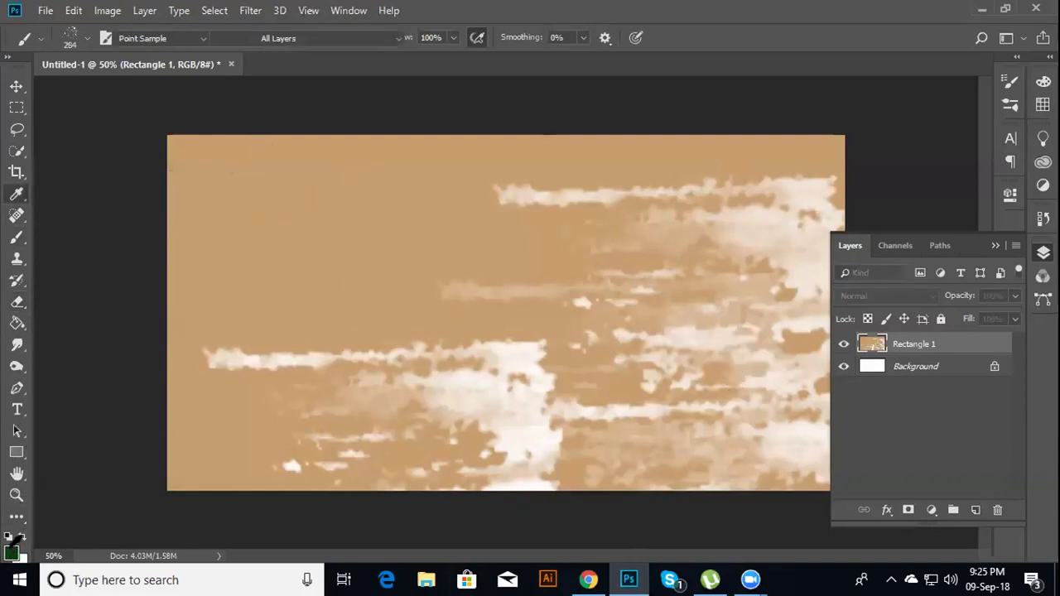
left_click(11, 553)
left_click(253, 223)
mouse_move(750, 254)
left_mouse_down()
mouse_move(792, 260)
mouse_move(798, 241)
left_mouse_up()
left_click(823, 317)
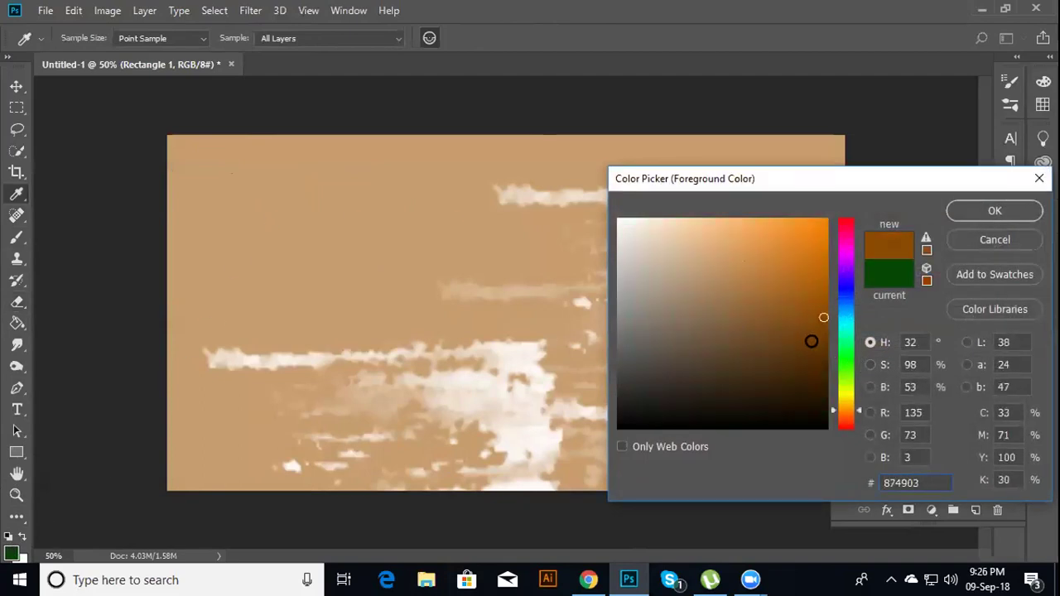
left_click(994, 210)
Paint brown spatter down the canvas middle, then clear all of Rectangle 1
key("b")
mouse_move(518, 282)
left_mouse_down()
mouse_move(544, 237)
mouse_move(579, 303)
mouse_move(524, 354)
mouse_move(575, 422)
mouse_move(596, 423)
mouse_move(429, 438)
mouse_move(281, 252)
mouse_move(381, 470)
mouse_move(730, 373)
mouse_move(720, 457)
mouse_move(419, 473)
left_mouse_up()
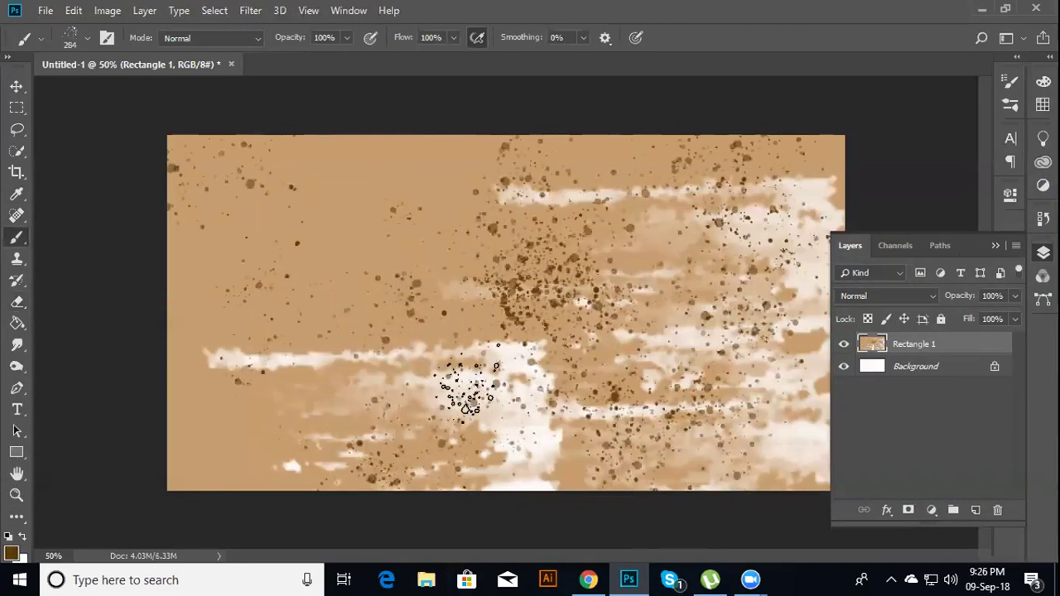
key("ctrl+a")
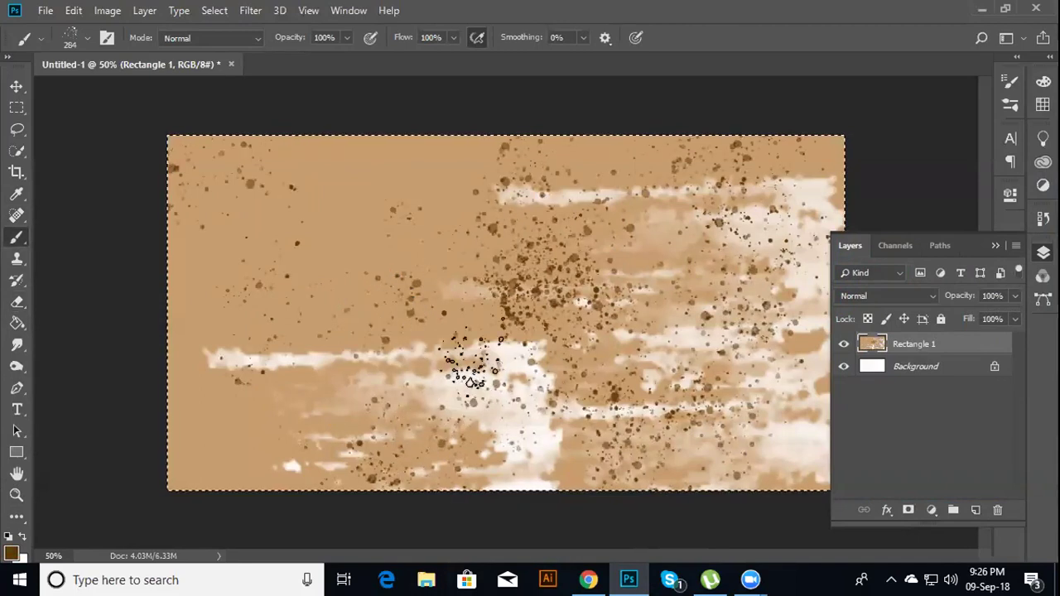
key("Delete")
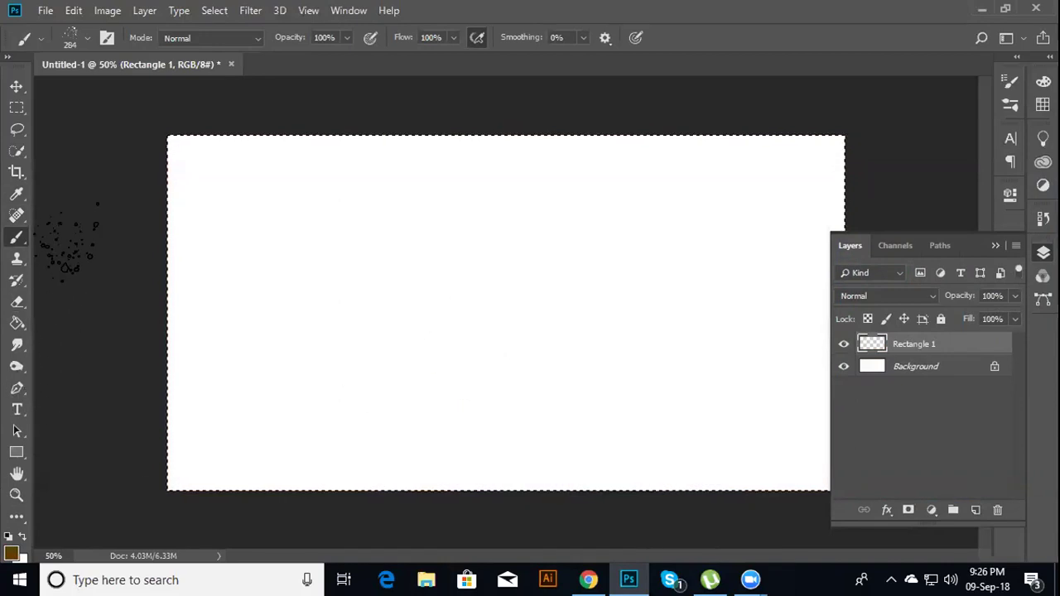
Drop the selection and set the foreground colour to dark red 890300
left_click(16, 108)
left_click(91, 237)
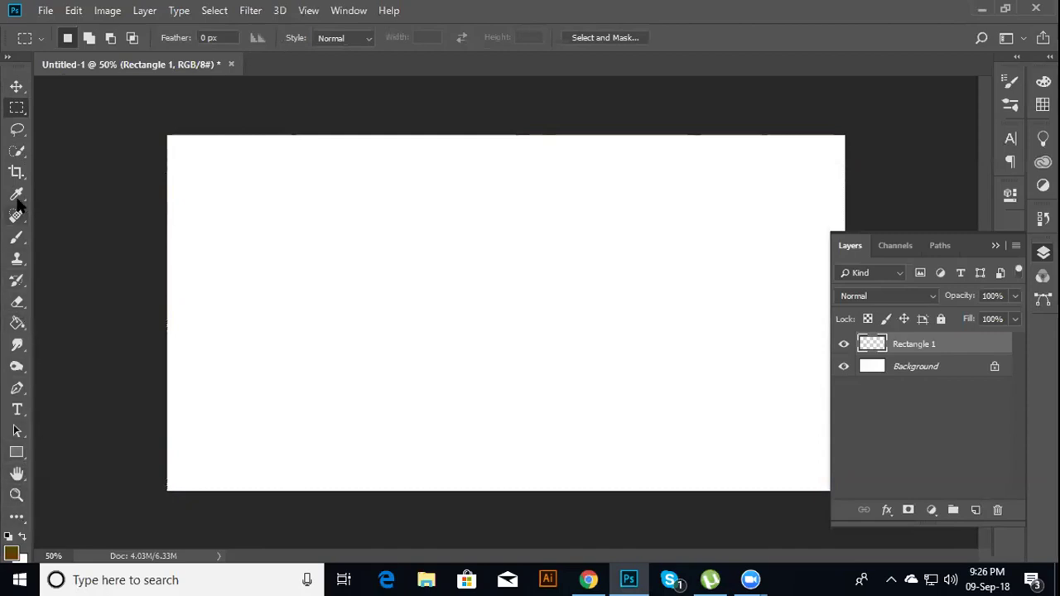
left_click(16, 237)
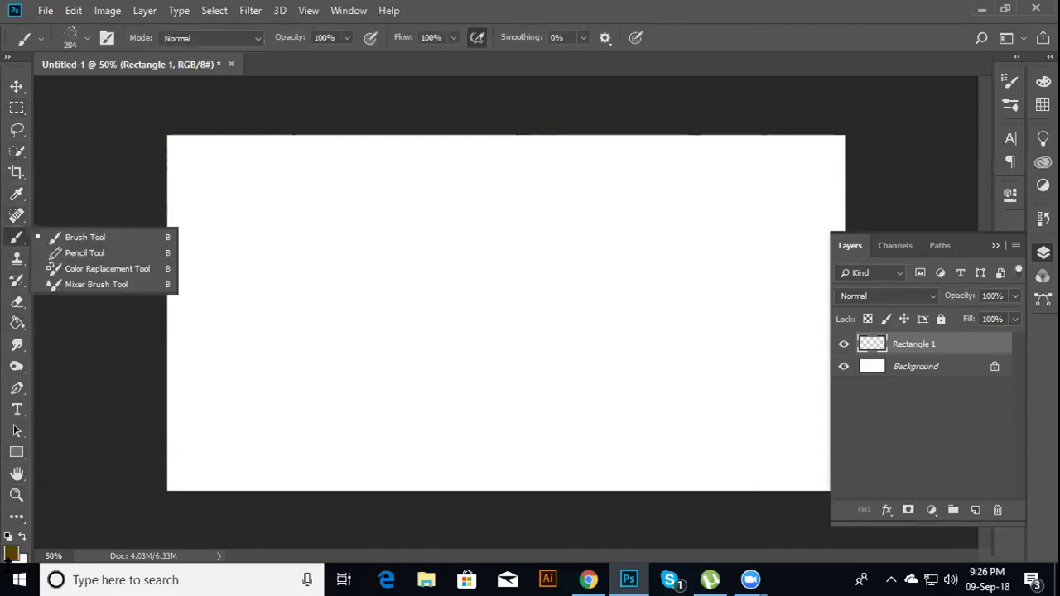
left_click(12, 552)
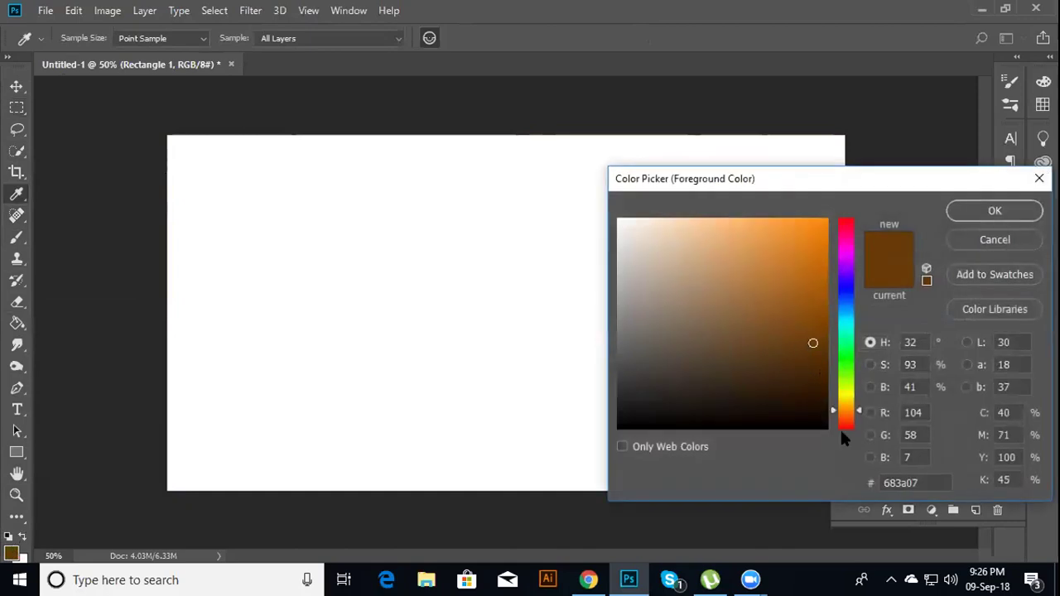
left_click(839, 426)
mouse_move(812, 342)
left_mouse_down()
mouse_move(814, 366)
mouse_move(792, 350)
mouse_move(803, 373)
mouse_move(799, 345)
mouse_move(829, 264)
mouse_move(836, 315)
left_mouse_up()
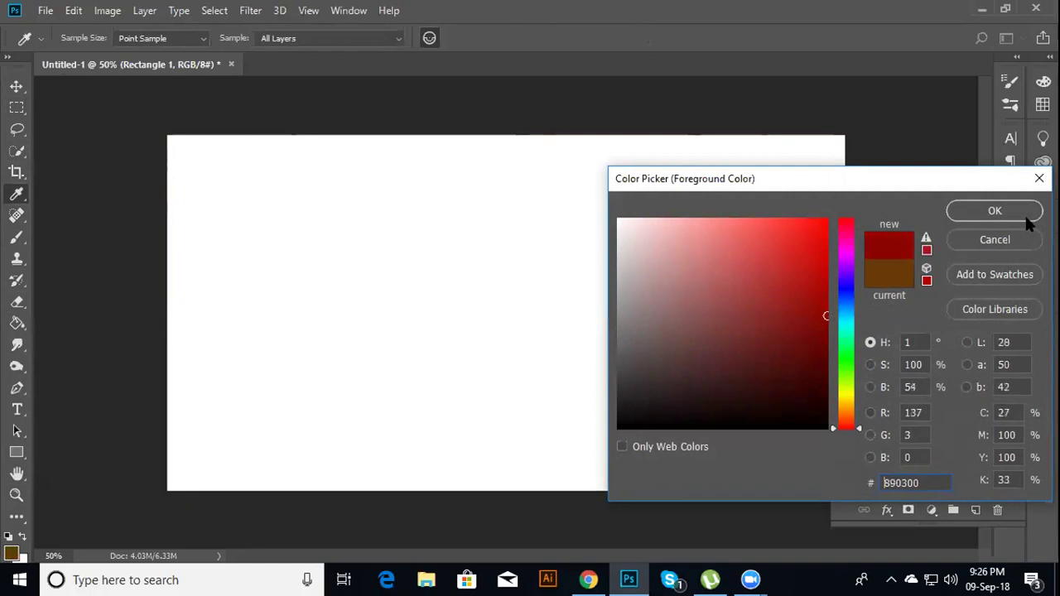
left_click(994, 211)
Paint a dense dark red spatter across the canvas centre with the brush
key("b")
mouse_move(539, 313)
left_mouse_down()
mouse_move(460, 368)
mouse_move(484, 389)
mouse_move(356, 284)
mouse_move(556, 422)
mouse_move(406, 385)
mouse_move(509, 285)
mouse_move(571, 389)
mouse_move(579, 431)
mouse_move(356, 464)
left_mouse_up()
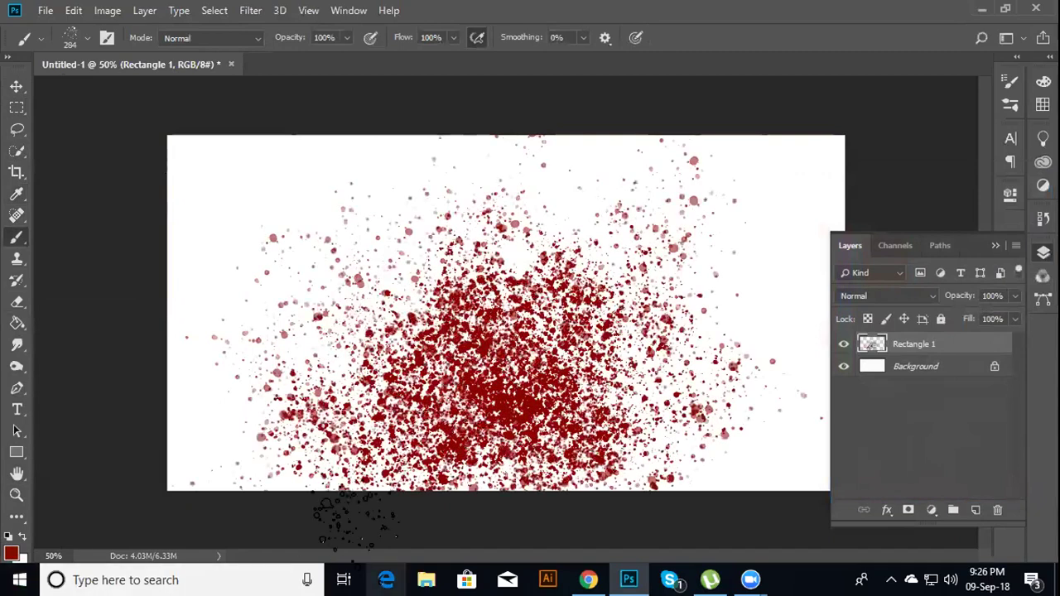
left_click(16, 107)
left_click(75, 109)
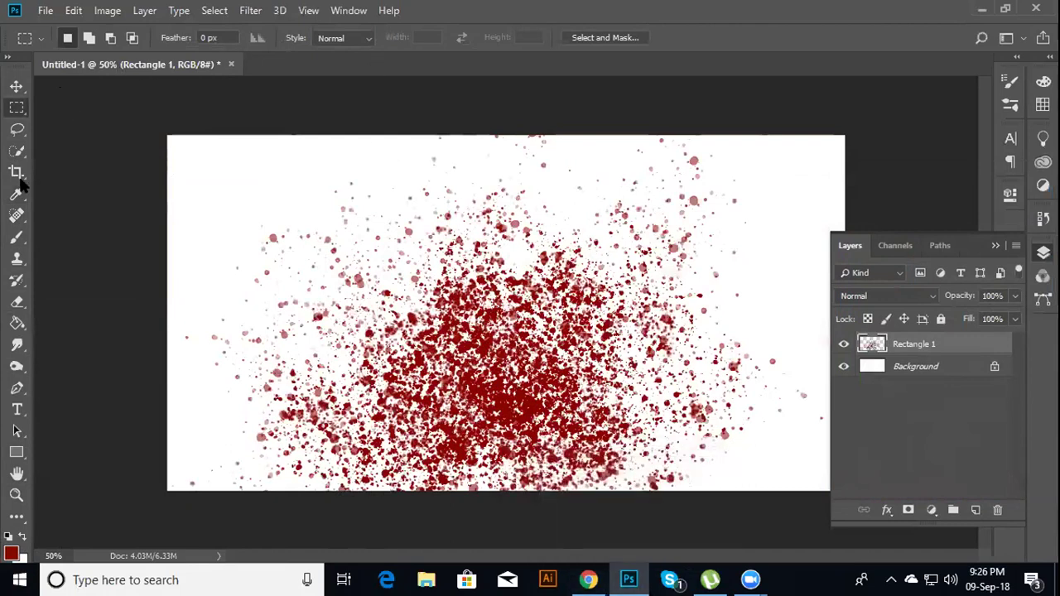
left_click(17, 237)
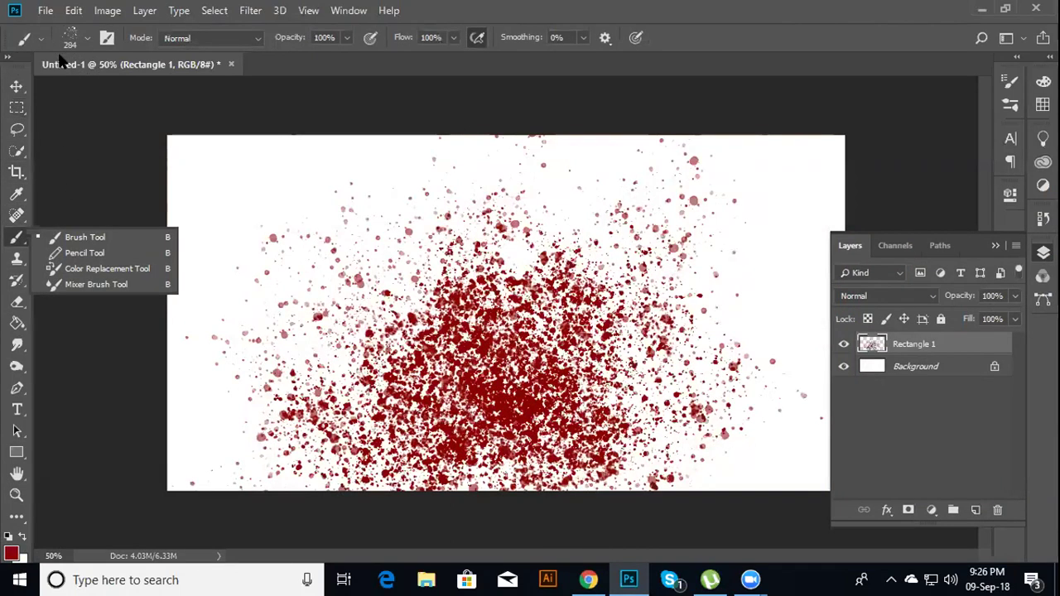
left_click(70, 37)
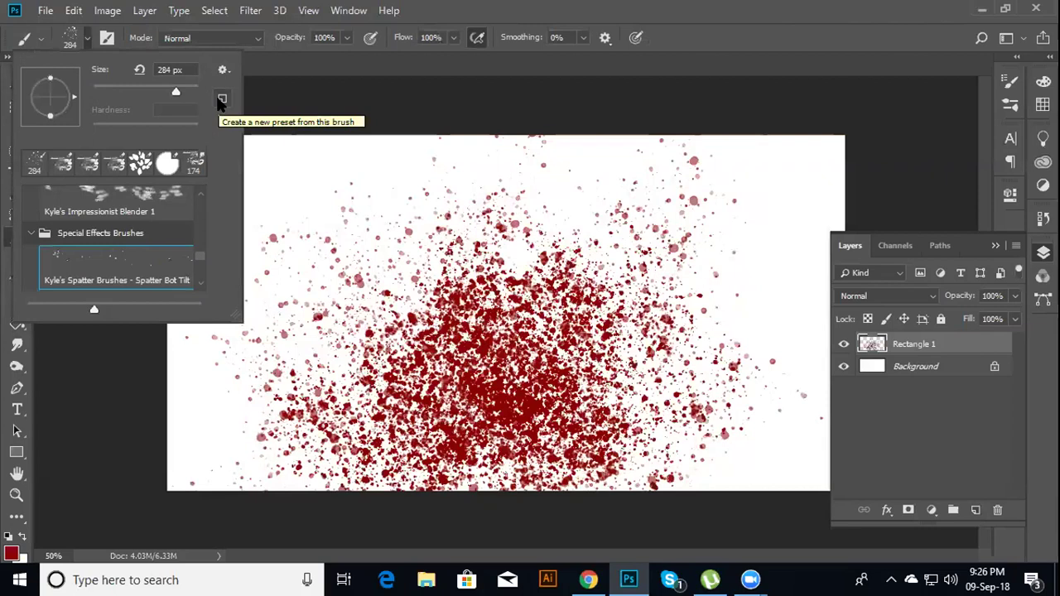
left_click(222, 99)
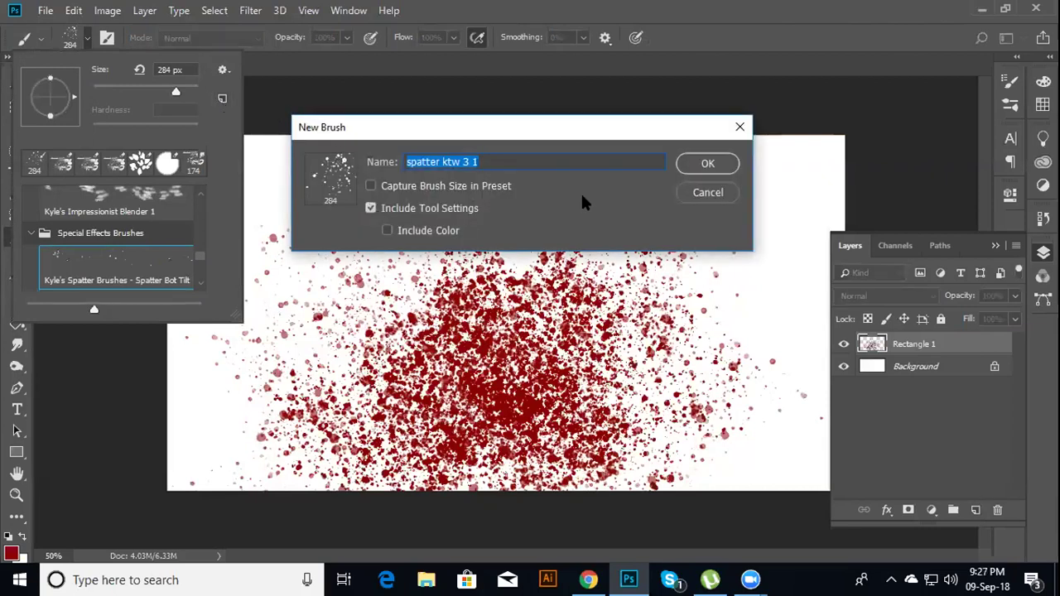
left_click(702, 191)
left_click(705, 193)
left_click(222, 70)
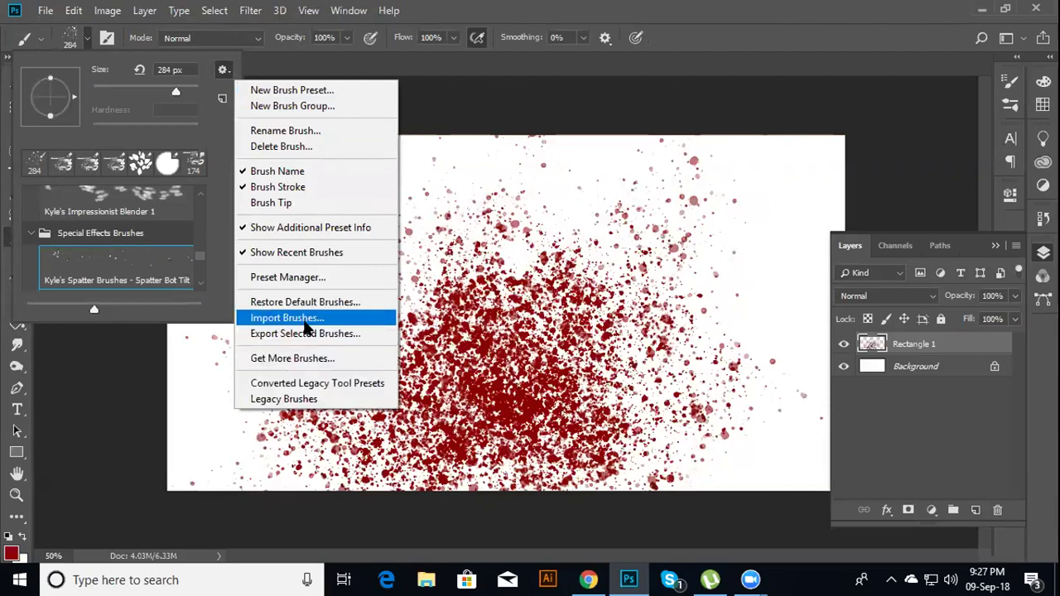
left_click(304, 323)
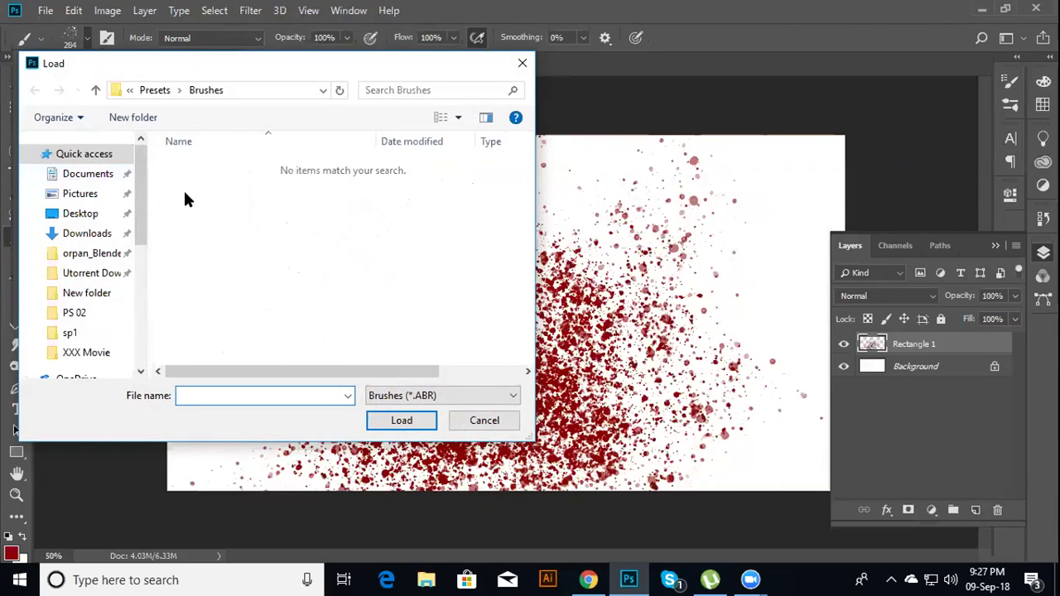
left_click(406, 422)
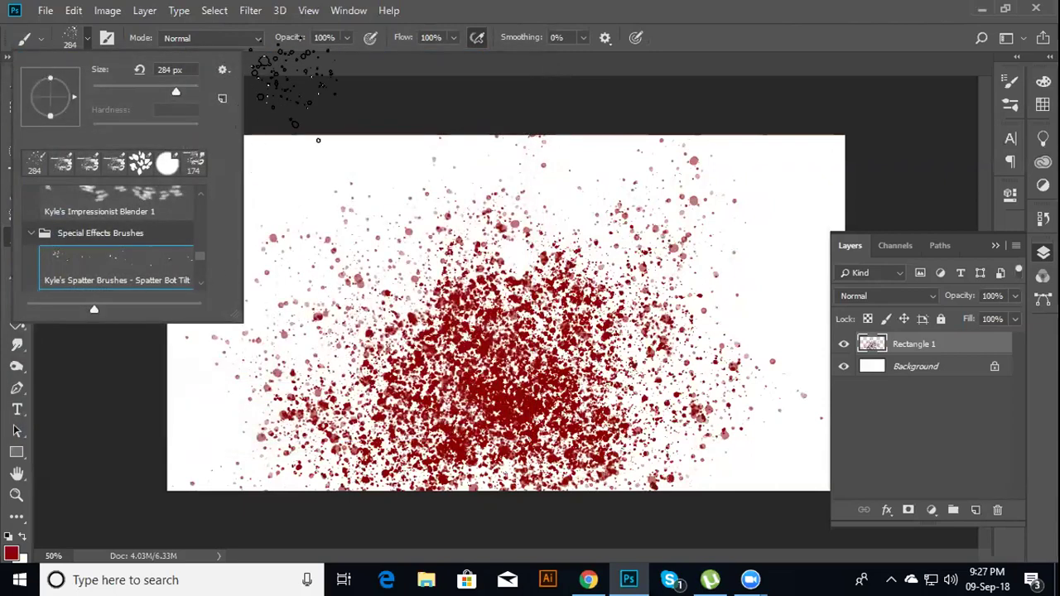
left_click(86, 40)
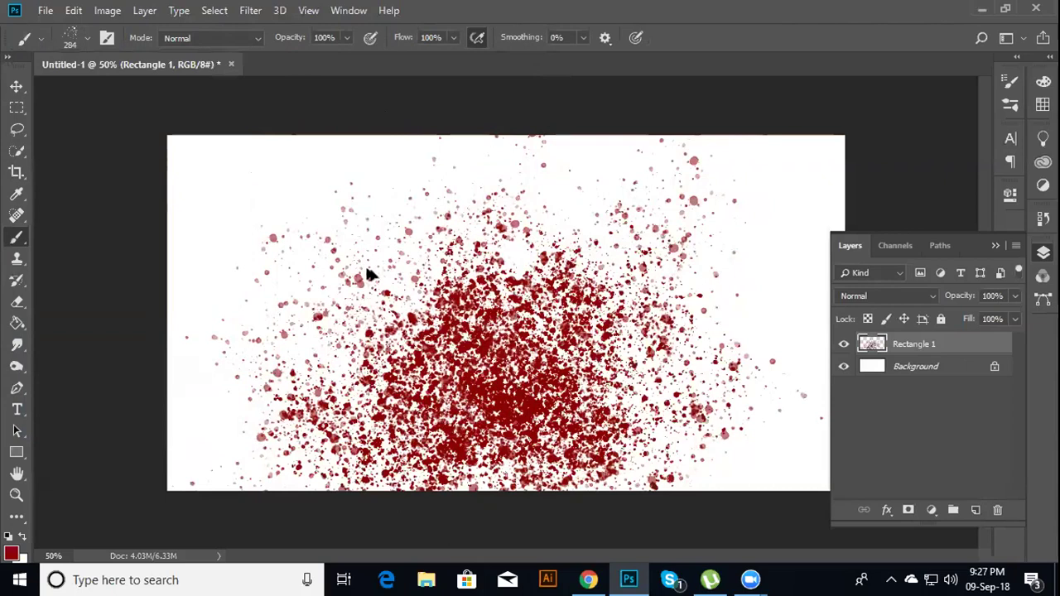
Spread more red spatter toward the right and lower areas of the canvas
left_click_drag(413, 269, 672, 315)
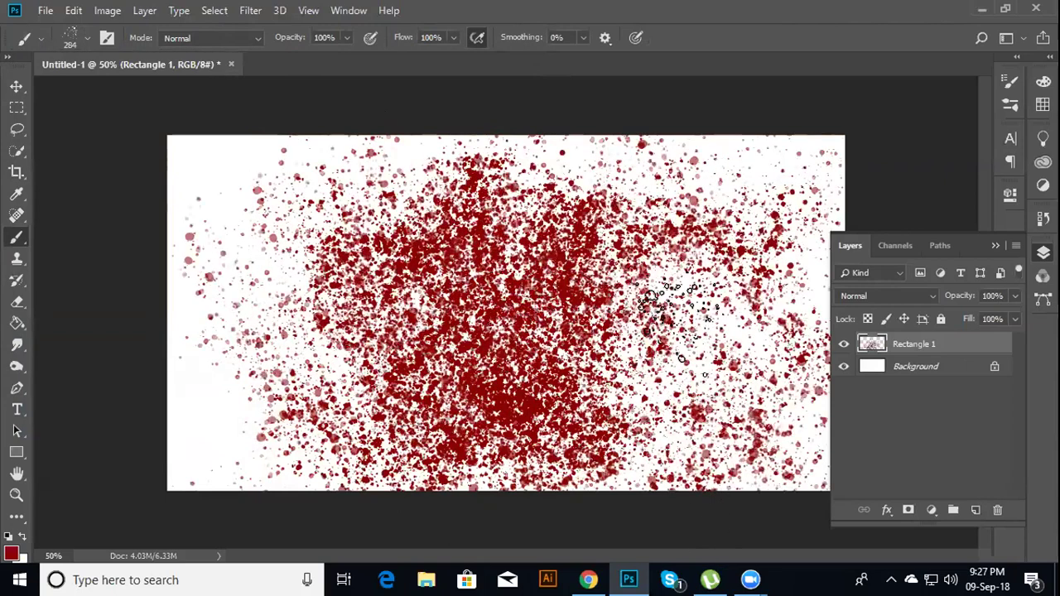
left_click_drag(244, 359, 586, 479)
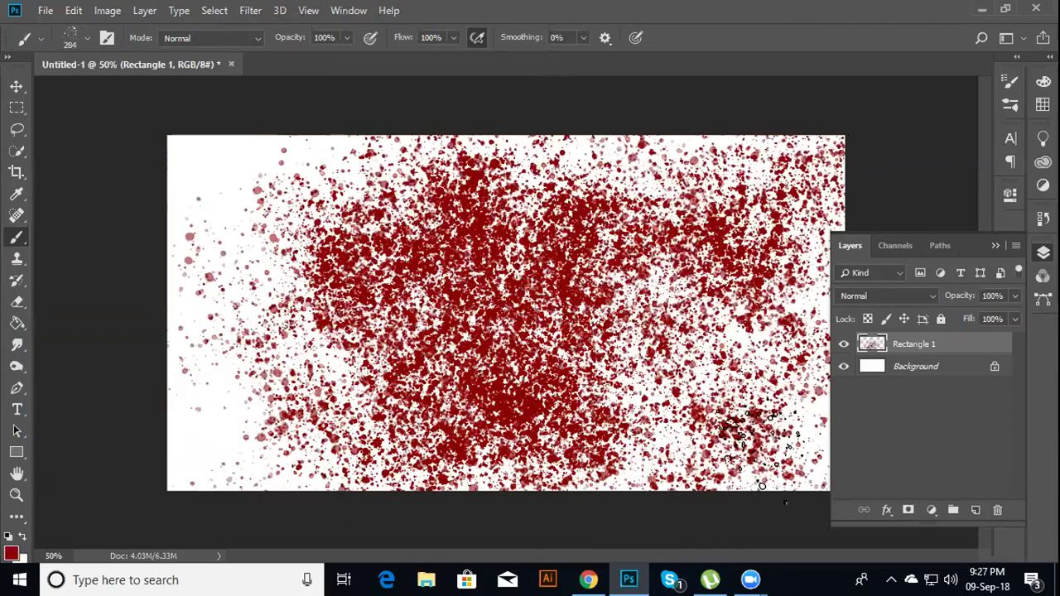
left_click(15, 108)
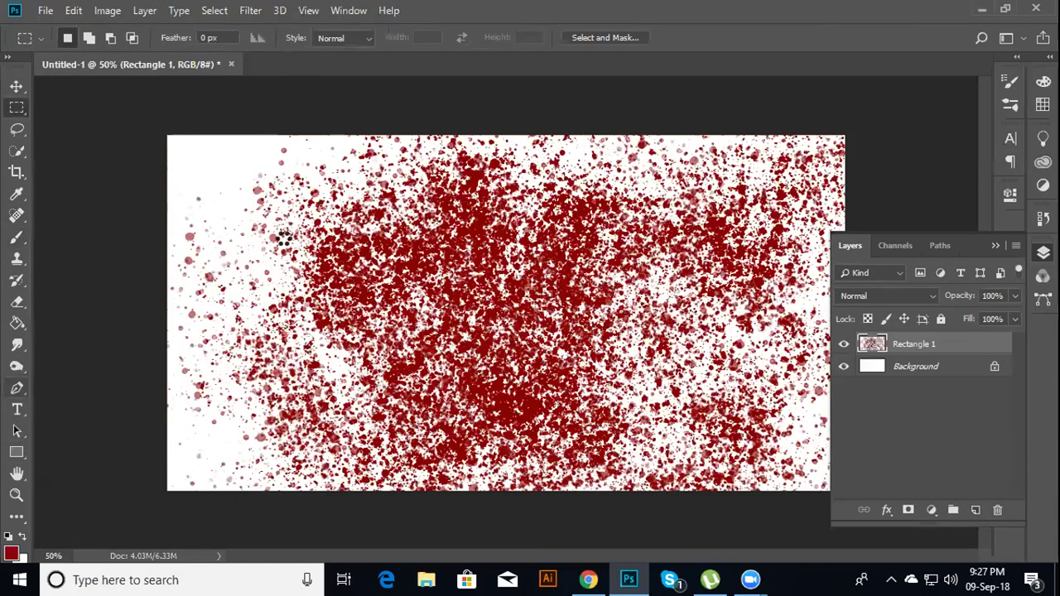
Start an empty text layer, discard it, and return to the Rectangular Marquee
key("t")
left_click(268, 271)
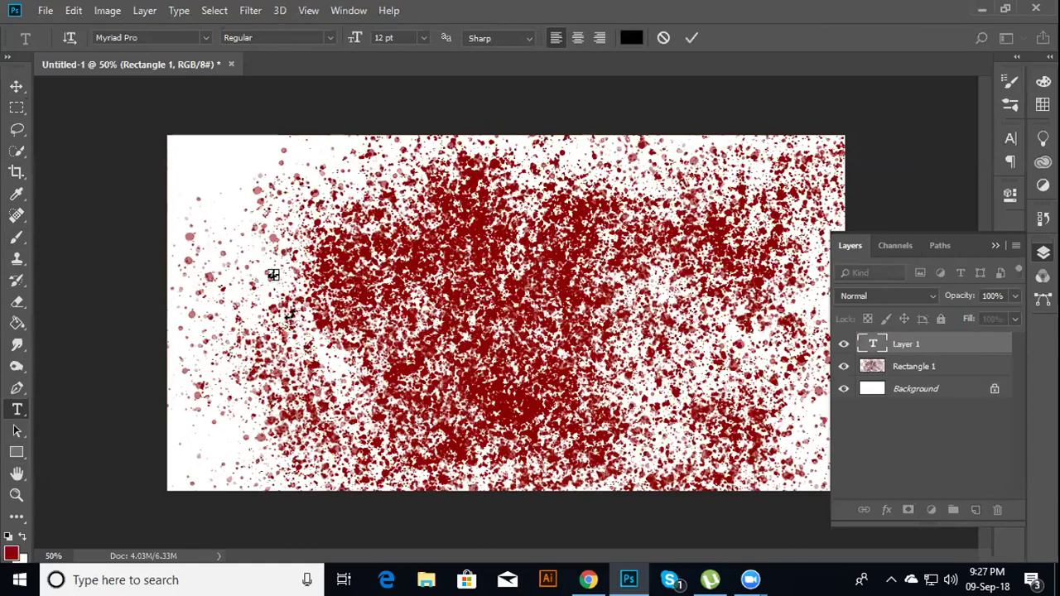
left_click(664, 36)
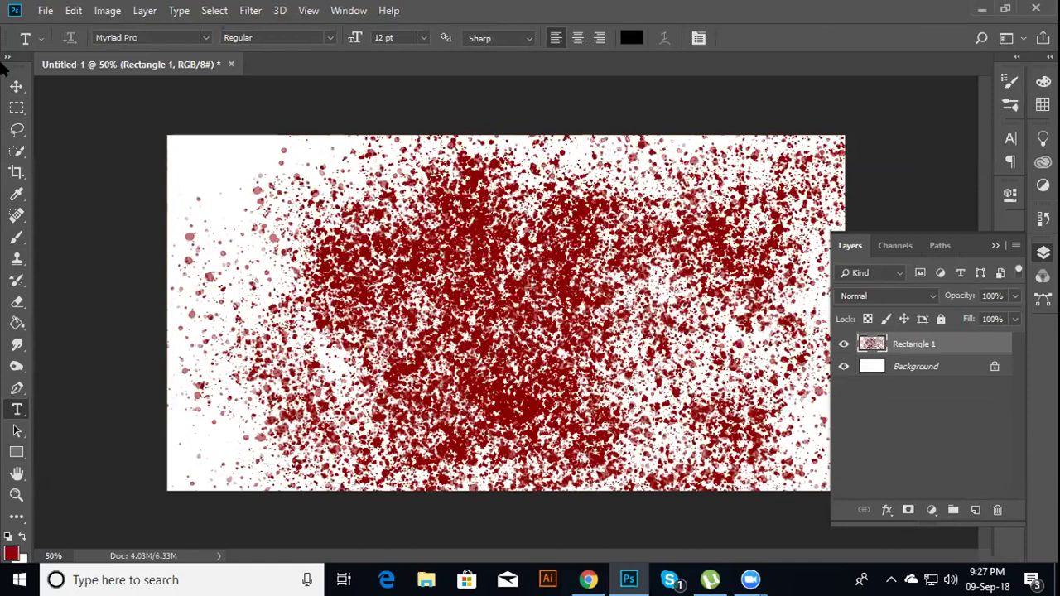
left_click(16, 108)
left_click(21, 109)
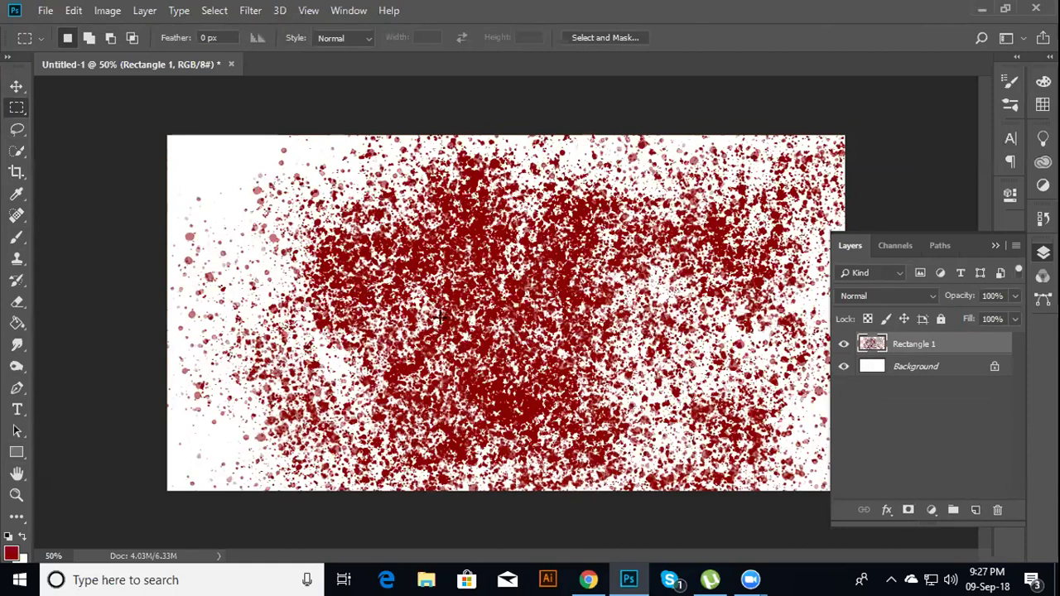
Start a new document sized 3.5 × 2 inches at 300 pixels/inch
left_click(46, 10)
left_click(66, 28)
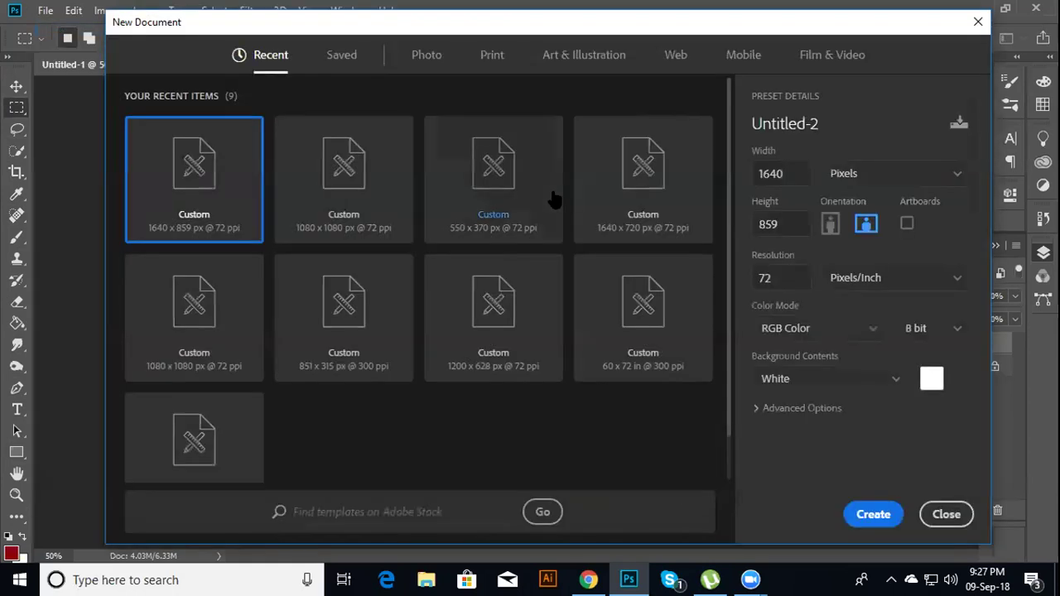
left_click(894, 177)
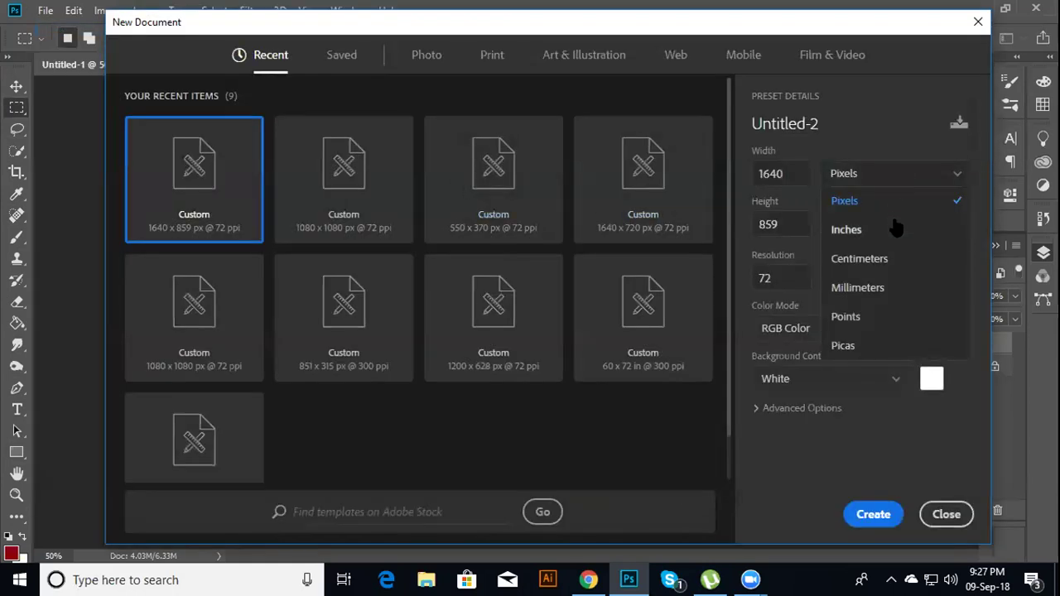
left_click(897, 229)
left_click_drag(797, 174, 743, 167)
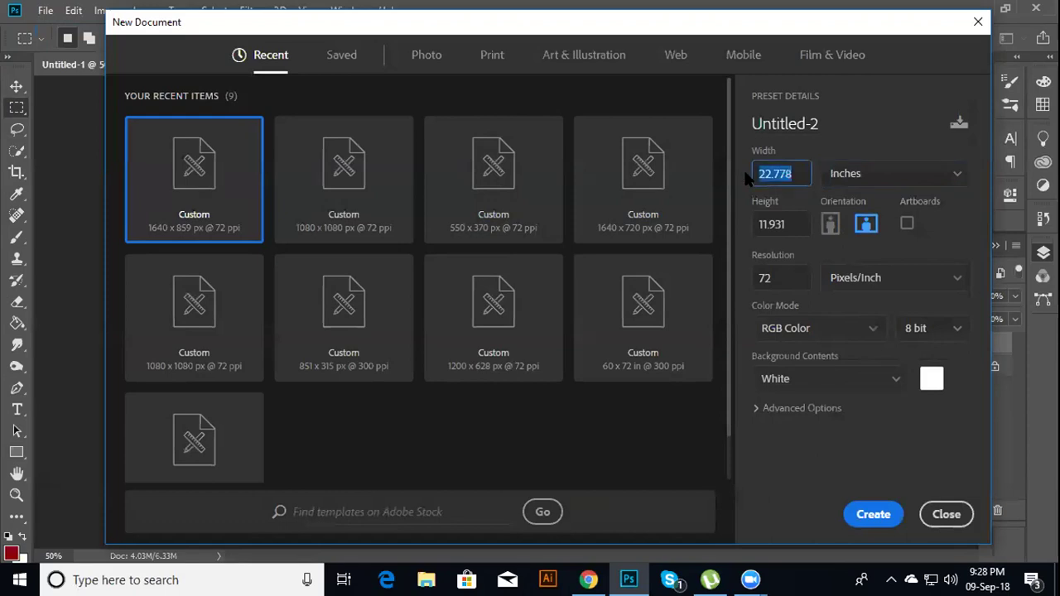
type("3.5")
double_click(796, 221)
type("1")
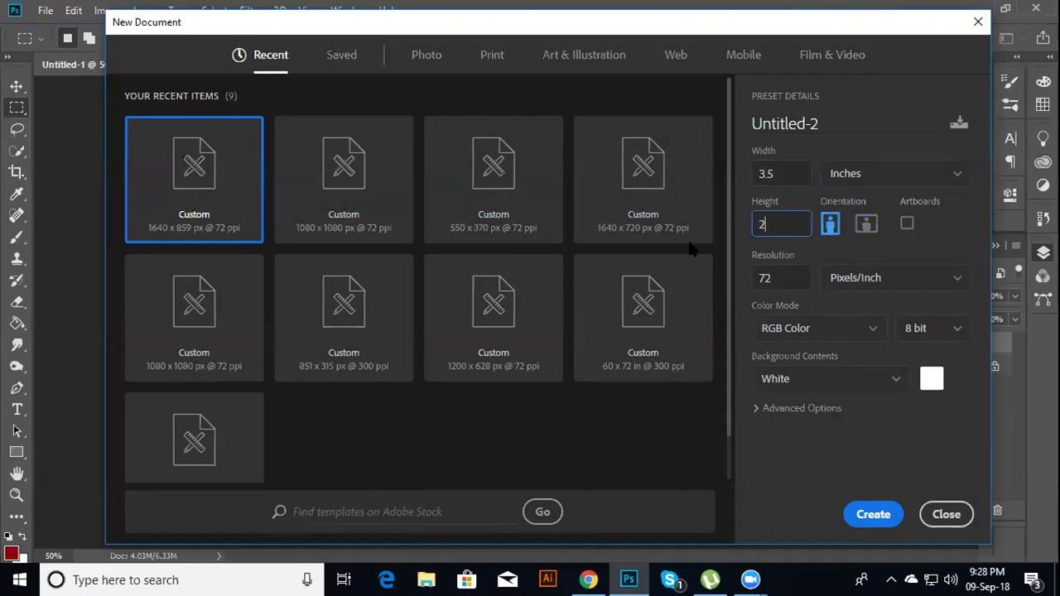
key("Tab")
type("300")
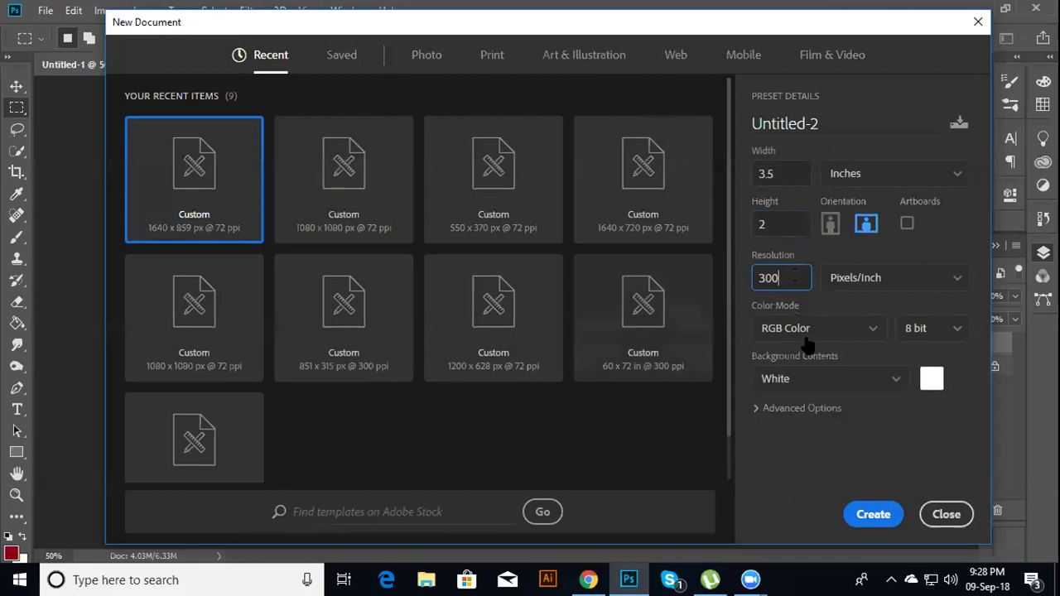
Set the new document's colour mode to CMYK Color and create it
left_click(830, 333)
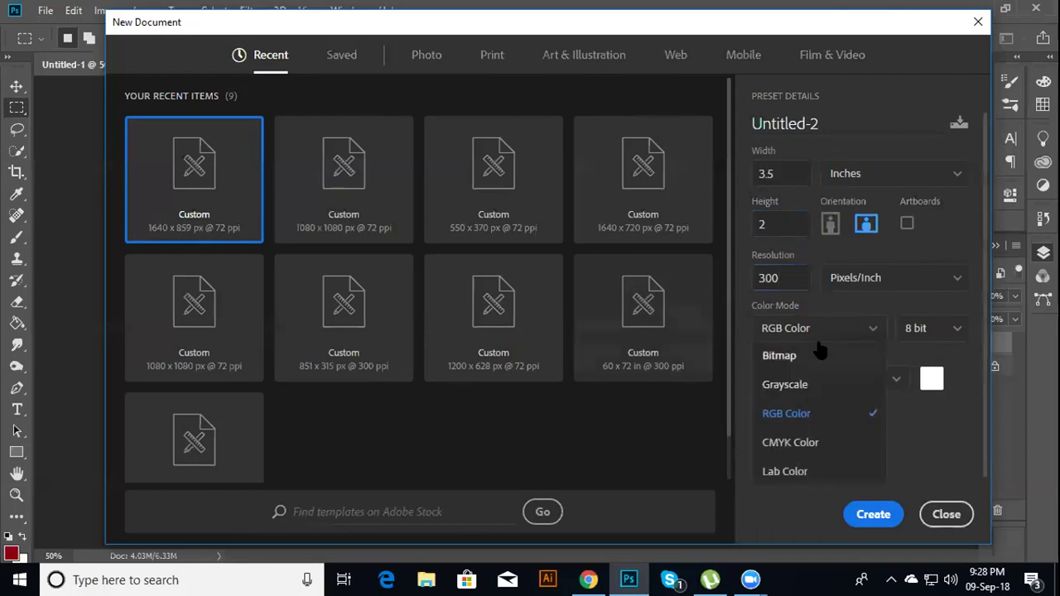
scroll(816, 418, "down", 1)
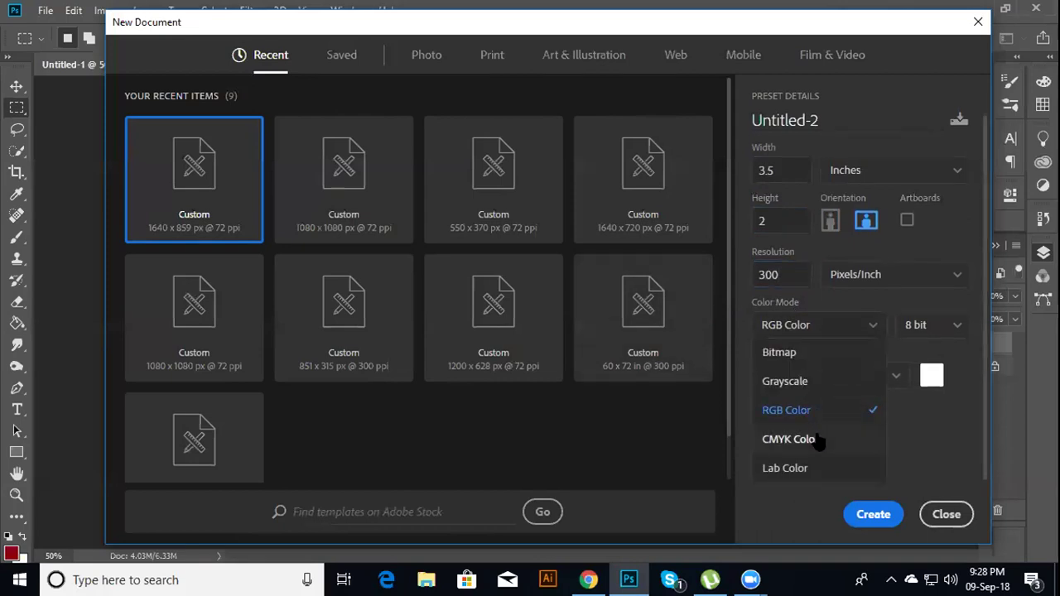
left_click(817, 440)
left_click(805, 329)
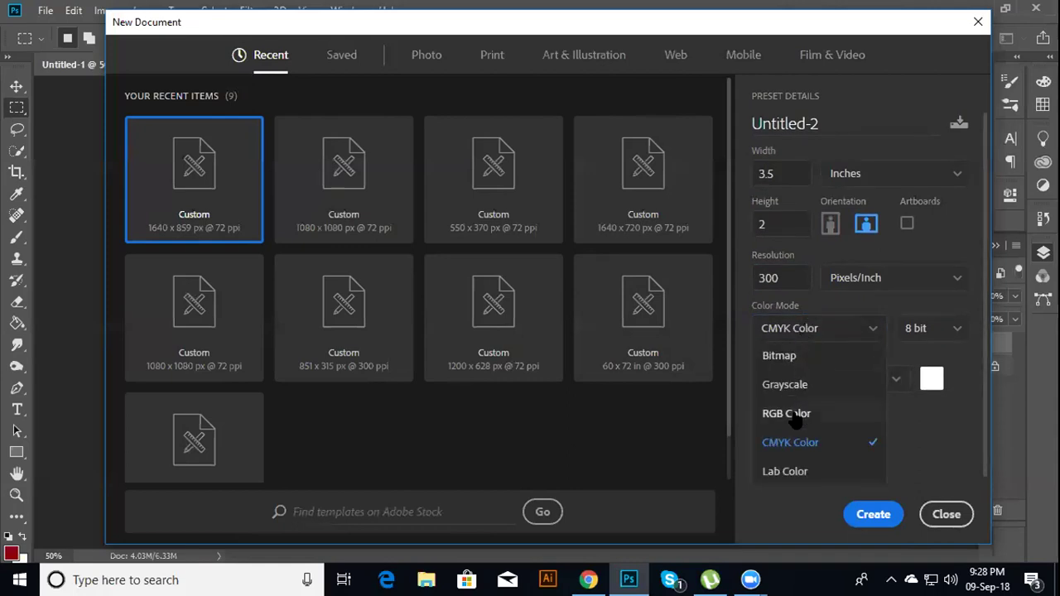
left_click(792, 413)
left_click(817, 337)
left_click(816, 440)
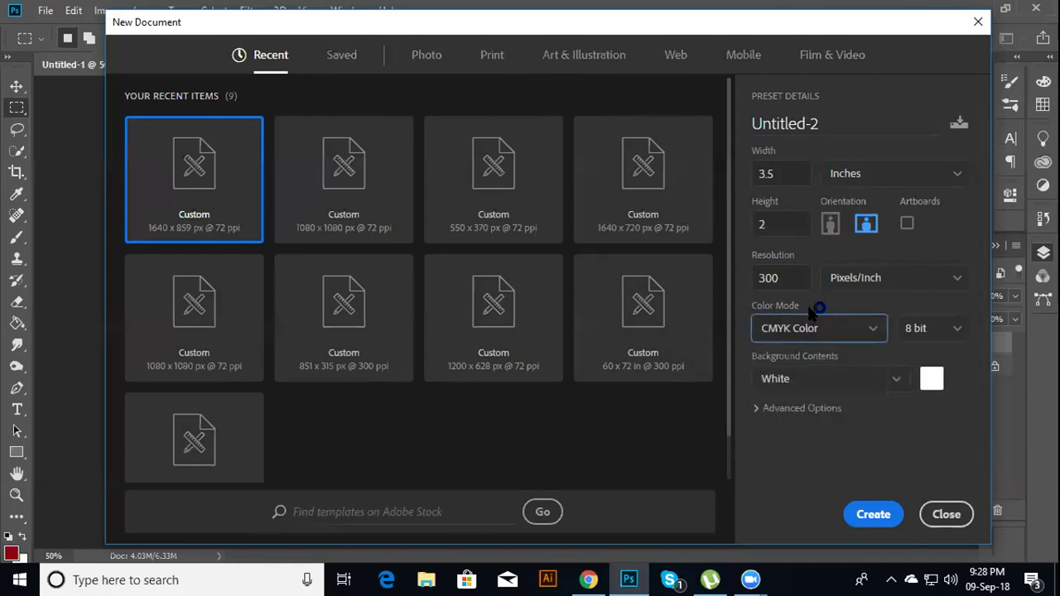
left_click(871, 521)
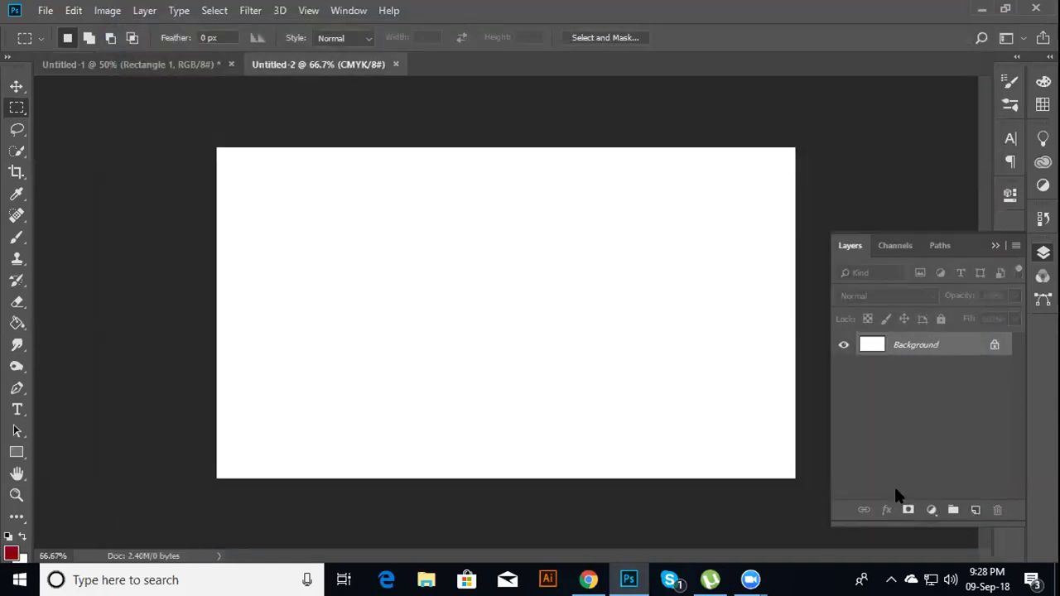
Zoom to 50%, marquee-select the entire canvas, and copy it to a new Layer 1
key("ctrl+minus")
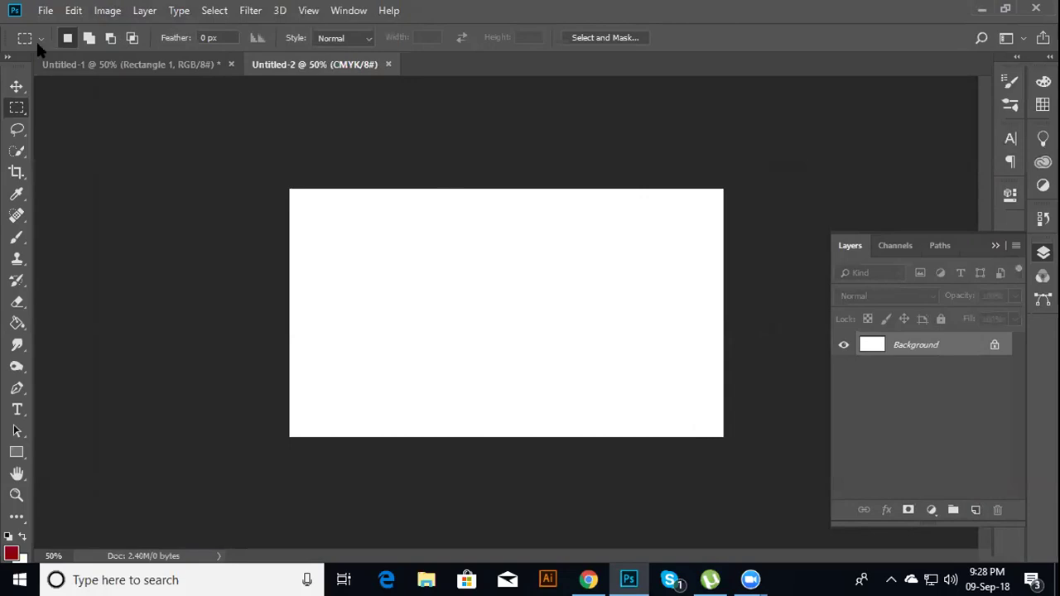
right_click(22, 116)
left_click(83, 108)
left_click_drag(332, 388, 635, 436)
left_click(402, 213)
left_click_drag(250, 171, 802, 461)
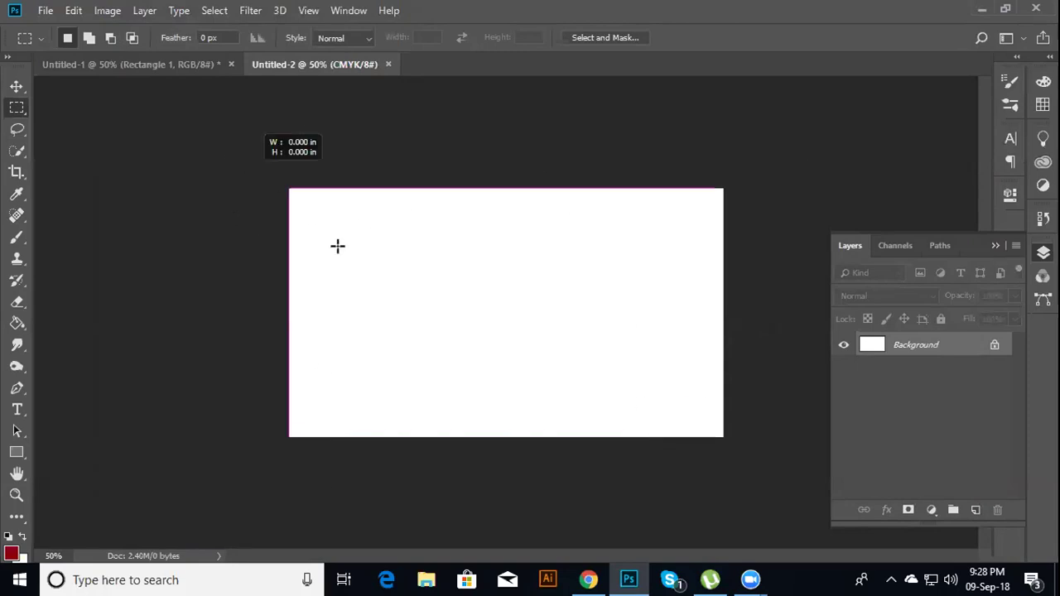
left_click(411, 286)
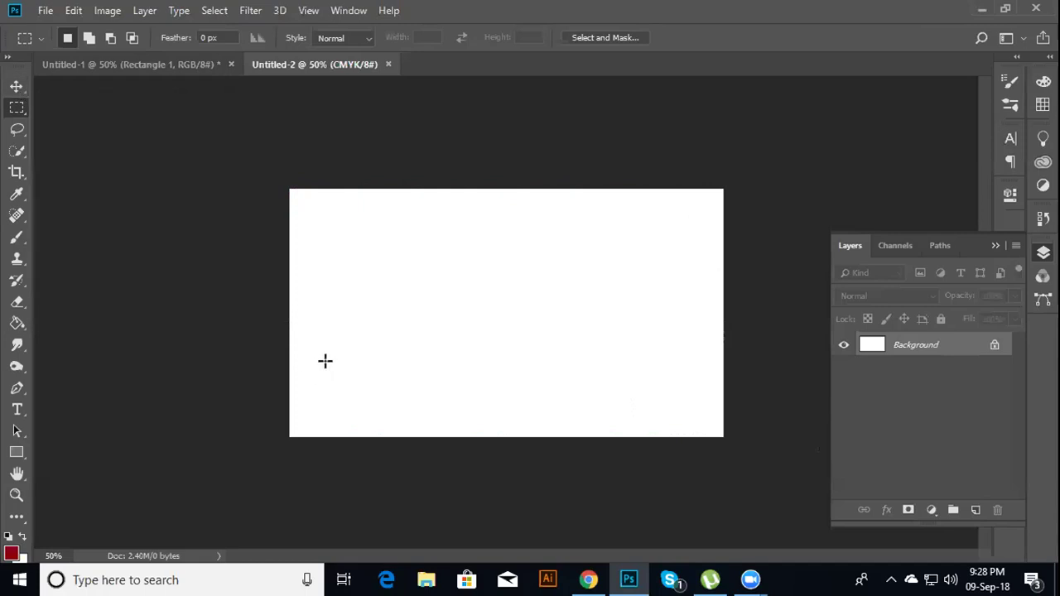
left_click_drag(245, 292, 246, 297)
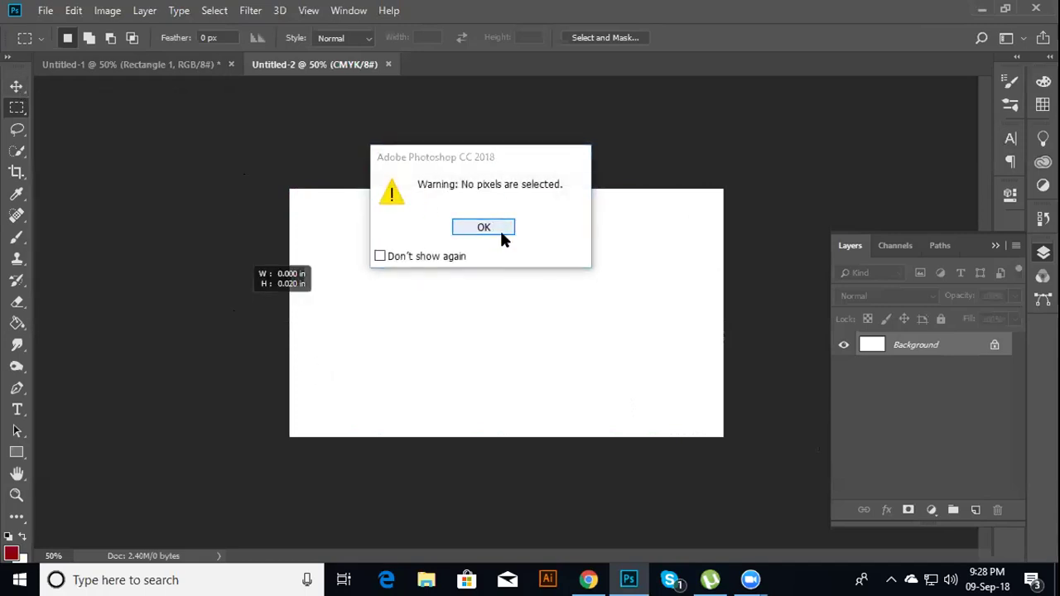
left_click(499, 228)
left_click_drag(272, 170, 754, 459)
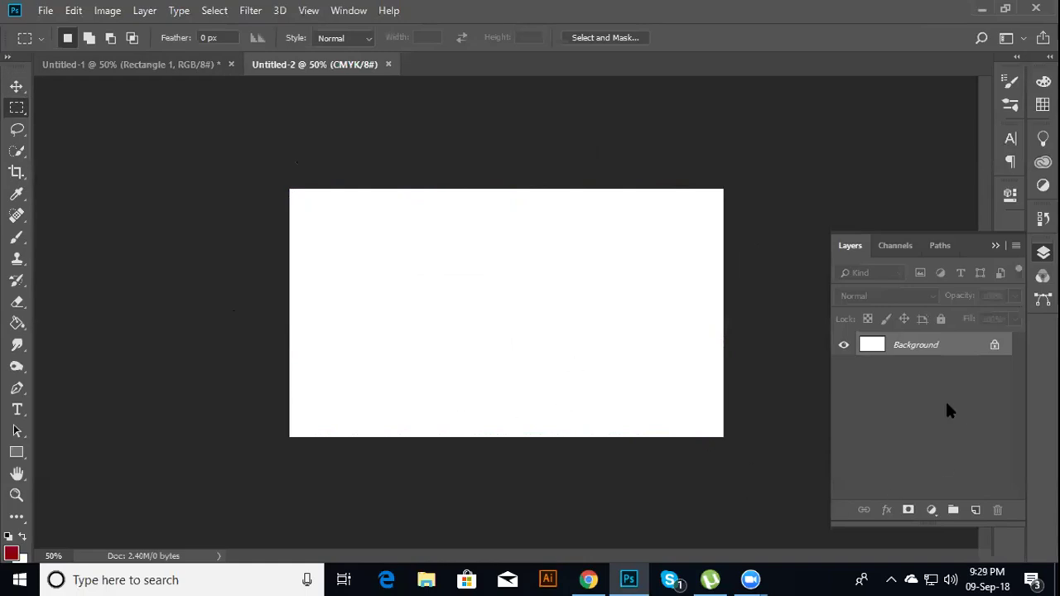
key("ctrl+shift+alt+n")
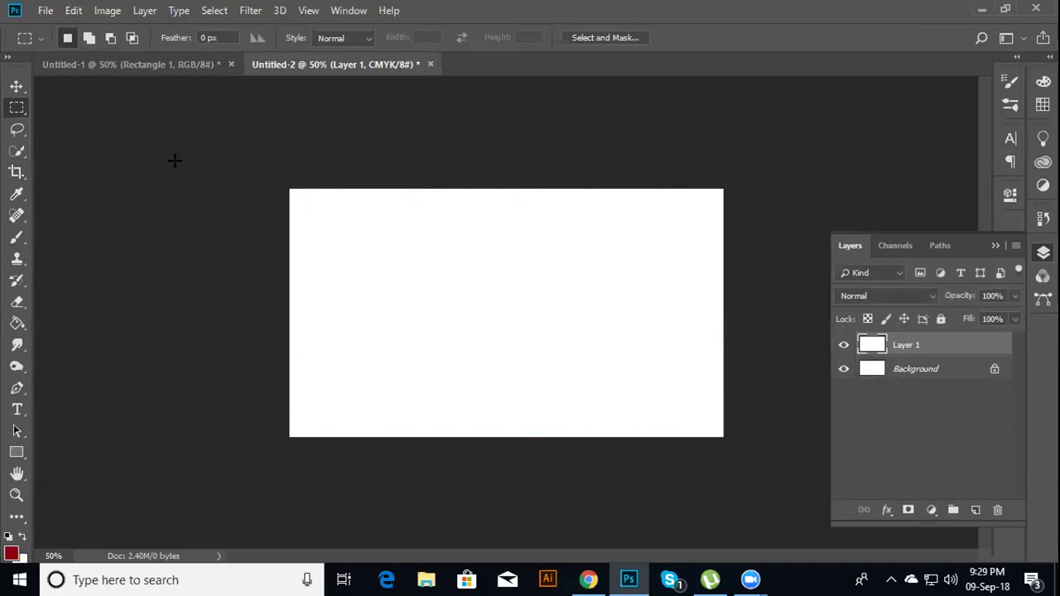
Show rulers and drag guides onto the left, top, right and bottom canvas edges
key("ctrl+r")
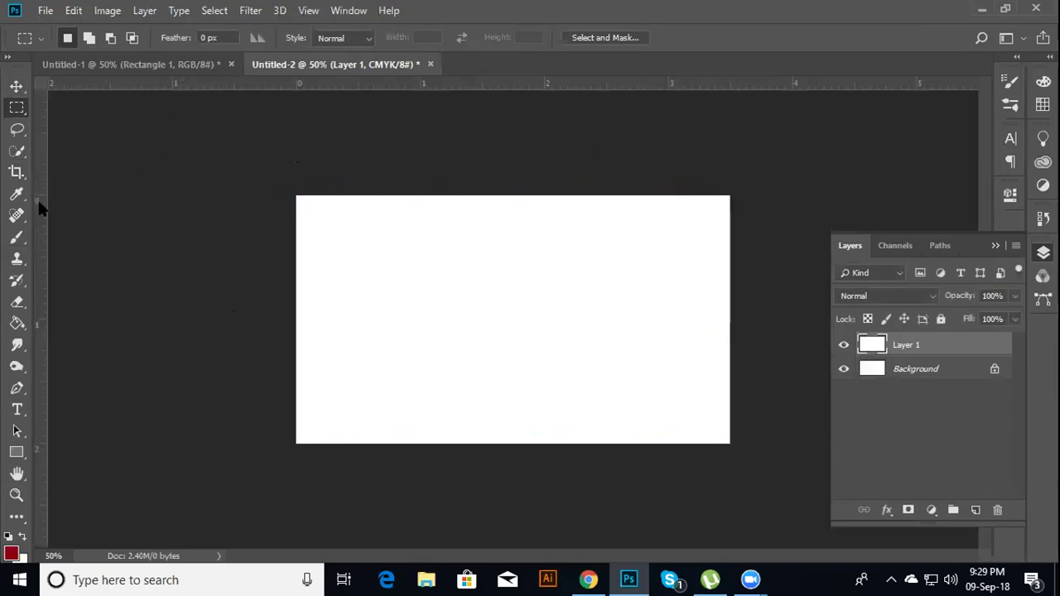
left_click_drag(39, 203, 292, 275)
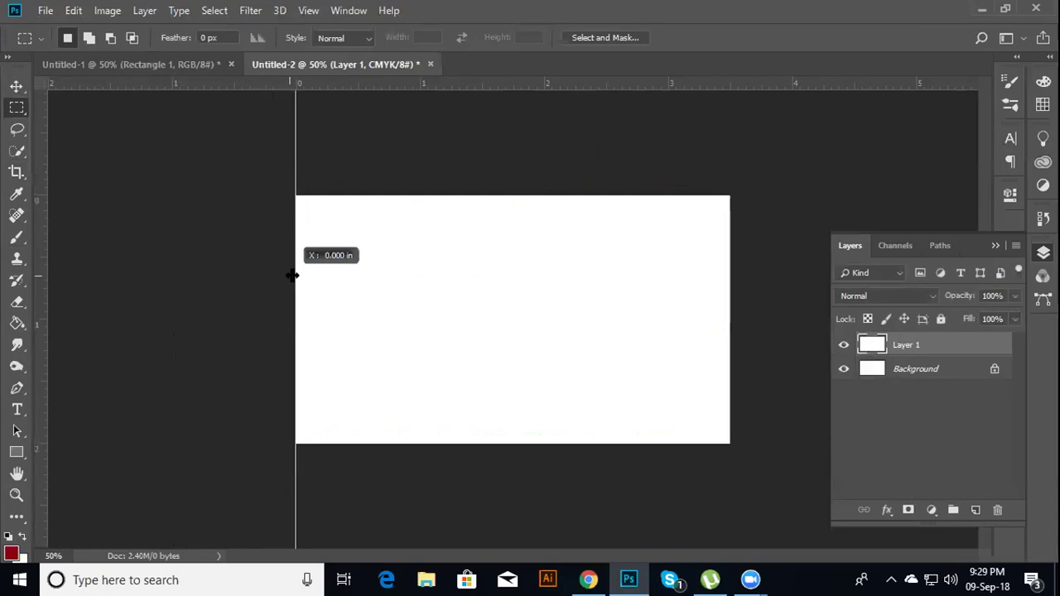
left_click_drag(313, 77, 320, 194)
mouse_move(39, 313)
left_mouse_down()
mouse_move(518, 345)
mouse_move(738, 314)
mouse_move(729, 338)
left_mouse_up()
left_click_drag(498, 83, 484, 443)
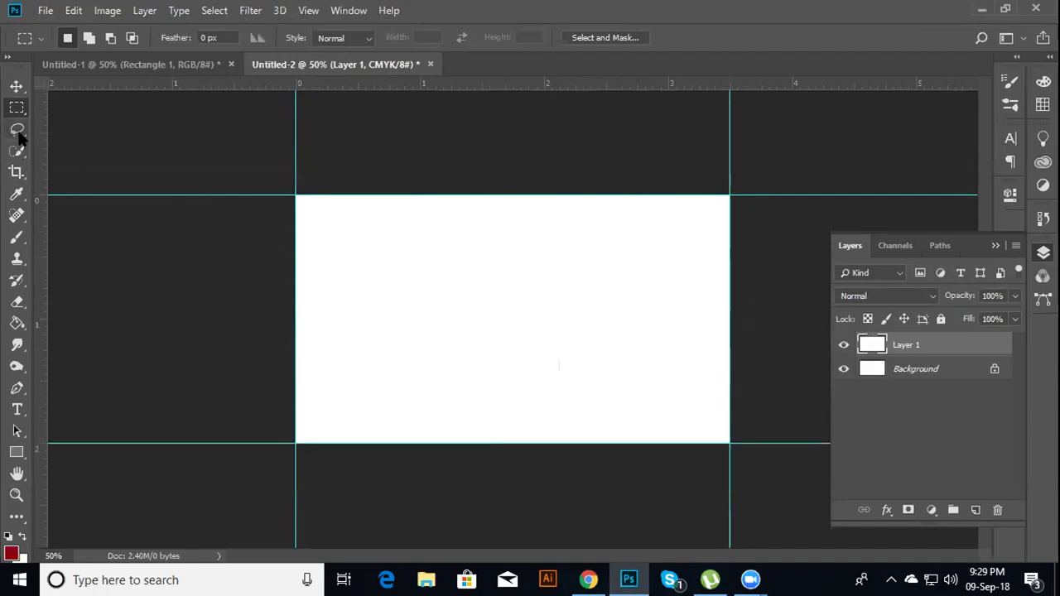
Pick the Rectangle tool and bring up its Create Rectangle size dialog
right_click(17, 108)
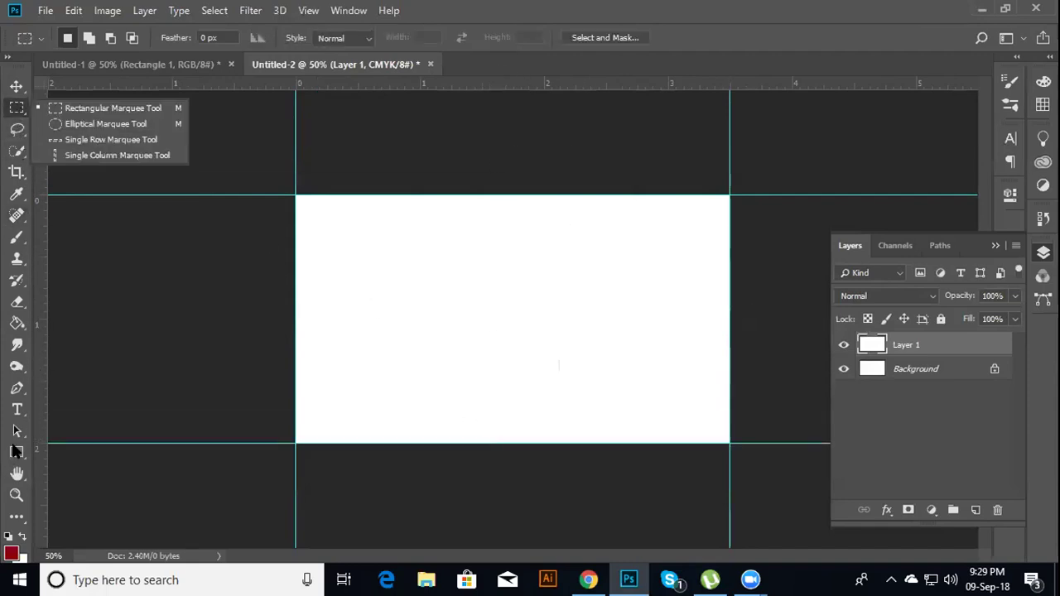
left_click(17, 452)
left_click(422, 290)
Create a 0.125 × 0.125 inch red measuring square
type(".125 i")
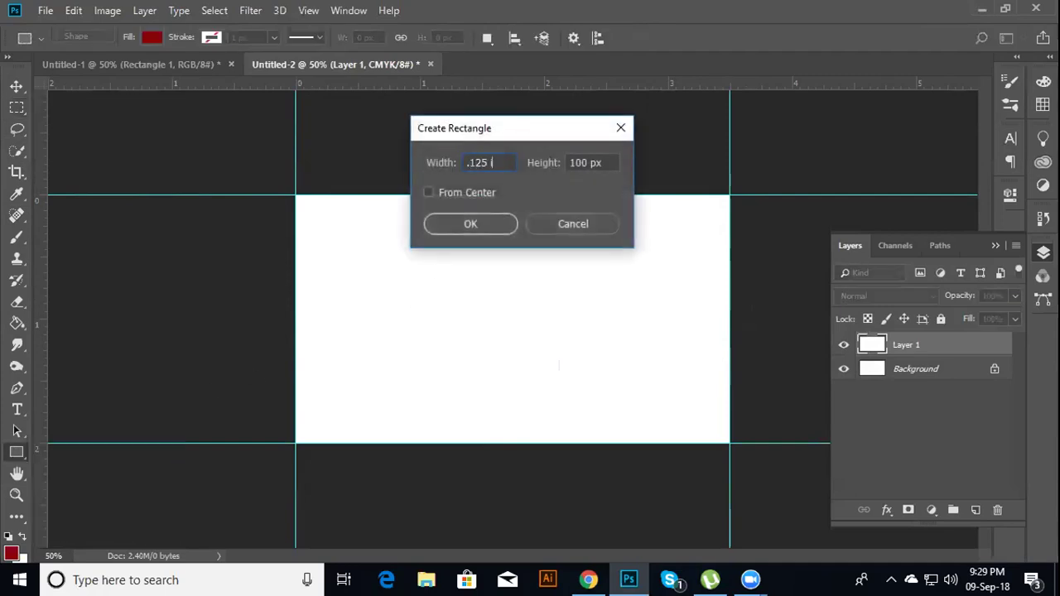
key("Tab")
type(".12")
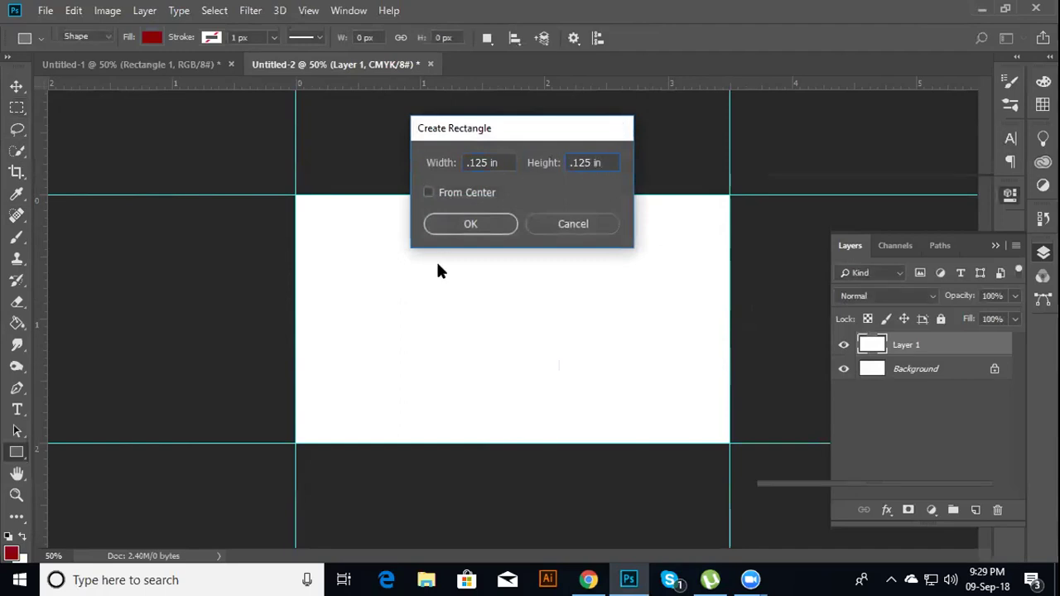
key("Return")
Move the square to the left and top edges and add guides 0.125 inch inside them
left_click(17, 86)
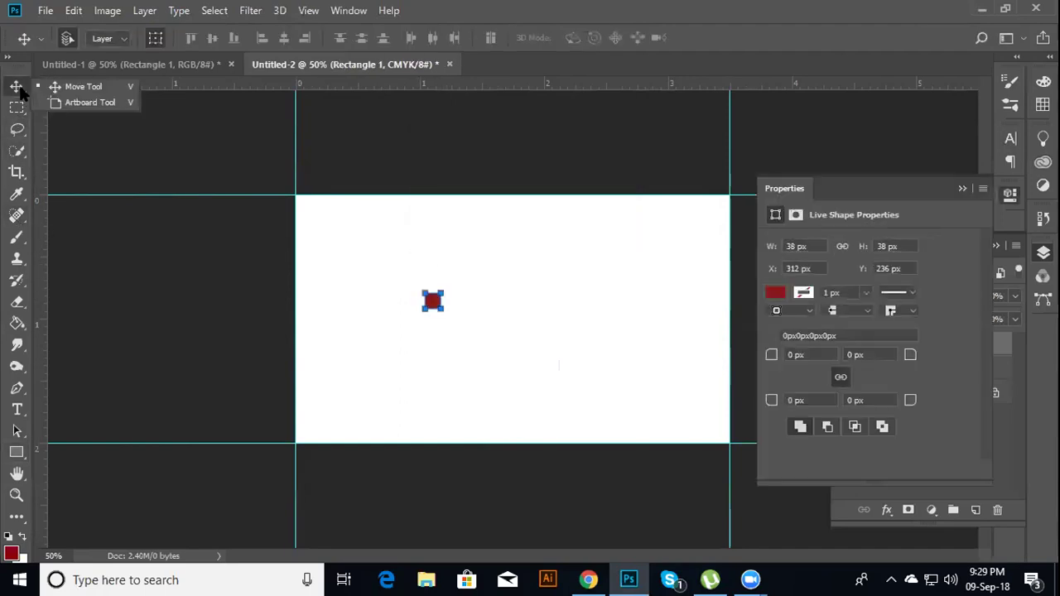
left_click(149, 150)
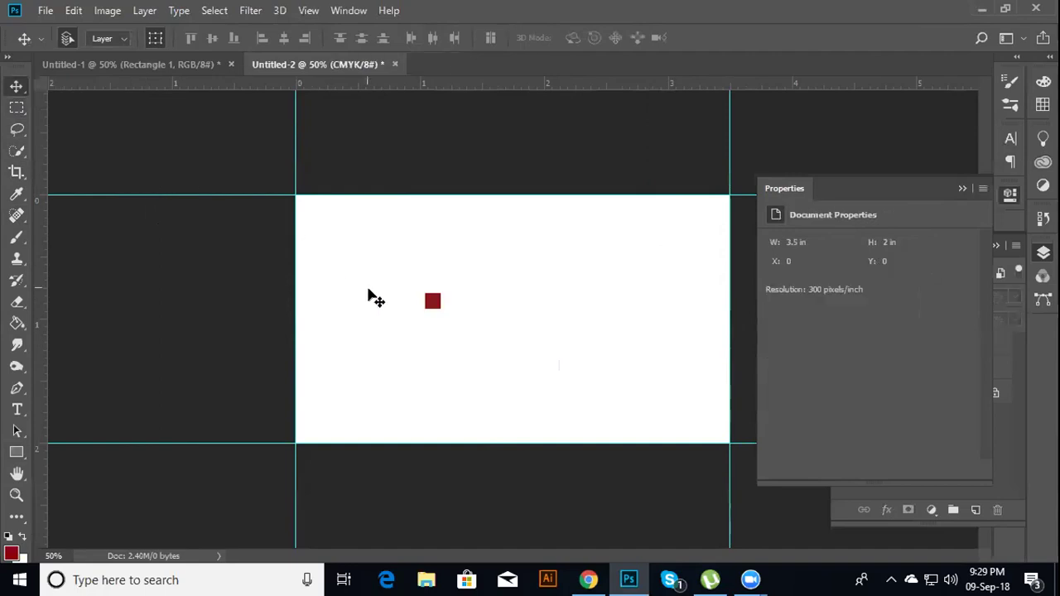
left_click_drag(437, 301, 308, 300)
left_click_drag(43, 319, 311, 356)
left_click(319, 295)
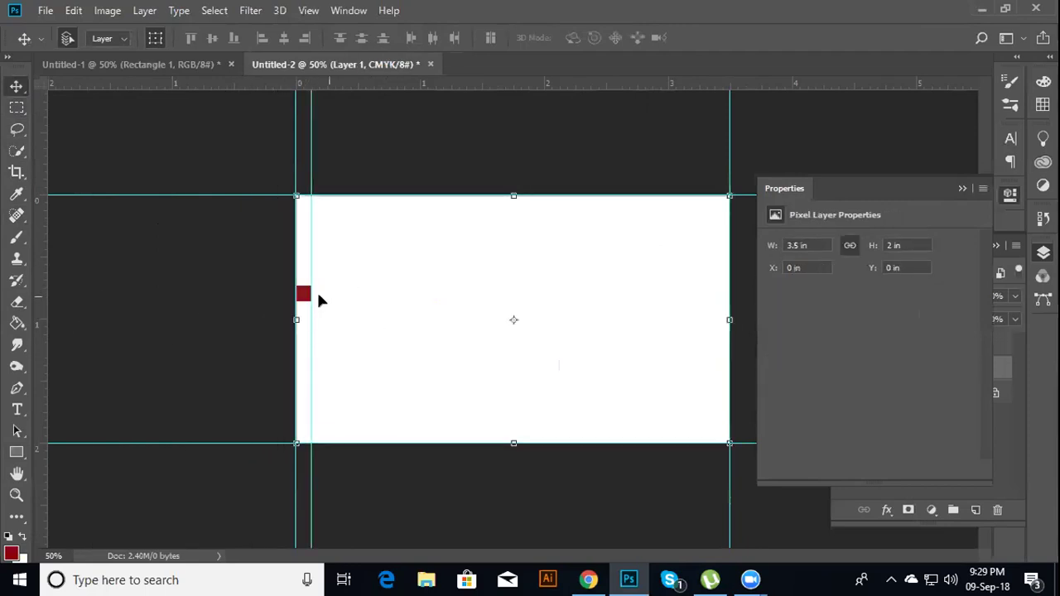
left_click_drag(300, 298, 303, 204)
left_click_drag(315, 83, 315, 442)
Add inset guides 0.125 inch inside the bottom and right edges using the square
left_click(369, 142)
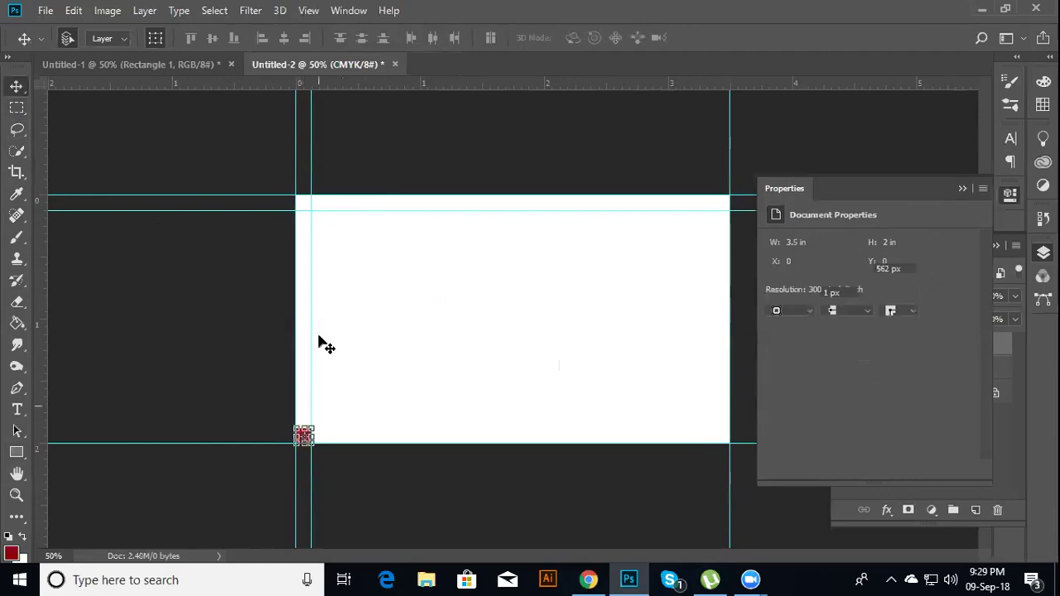
left_click_drag(340, 87, 355, 428)
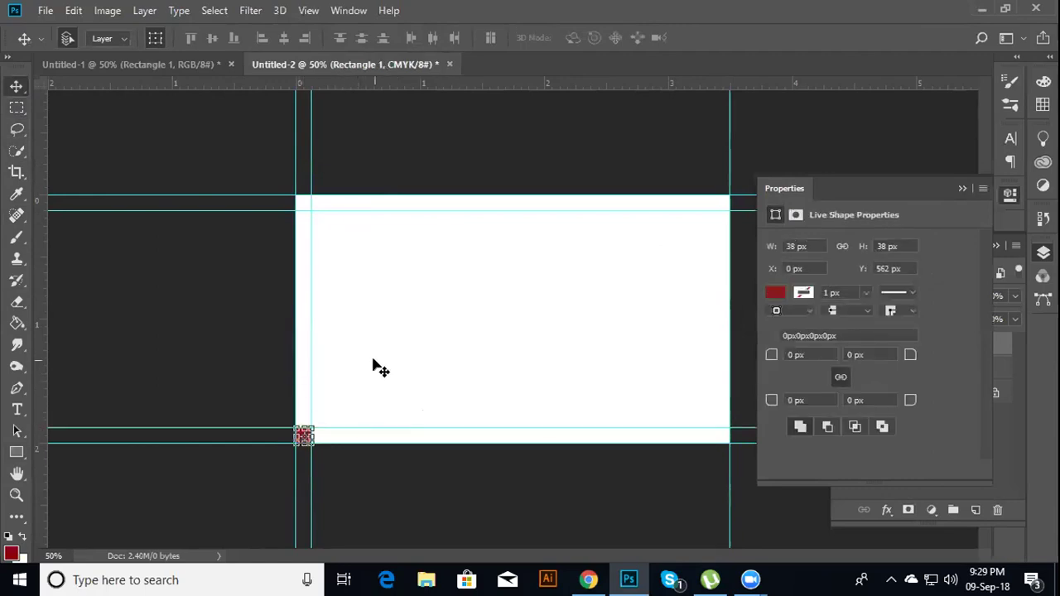
left_click(374, 366)
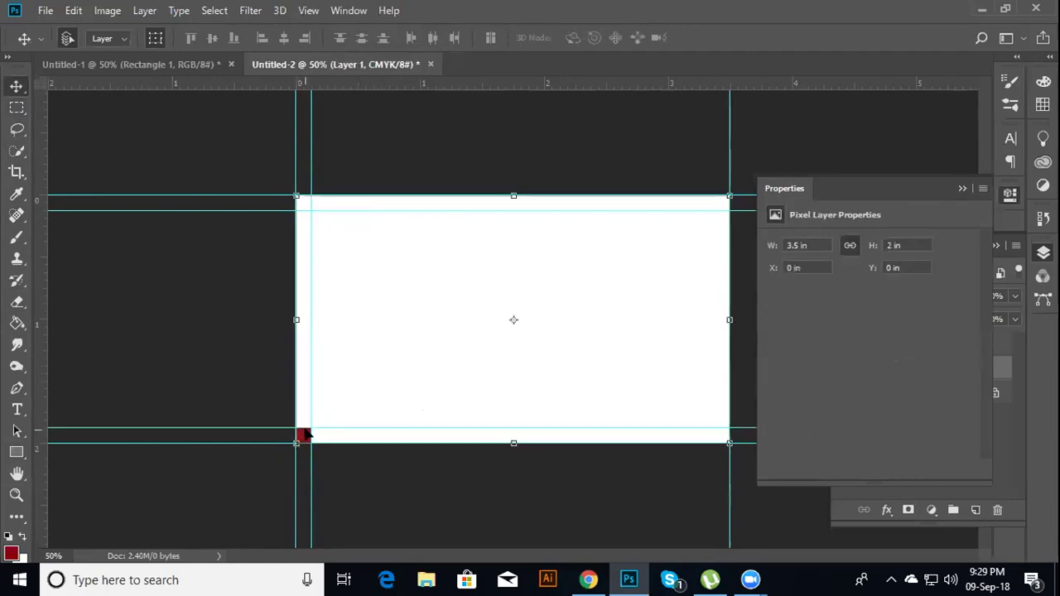
mouse_move(303, 436)
left_mouse_down()
mouse_move(622, 341)
mouse_move(755, 242)
left_mouse_up()
left_click_drag(37, 324, 713, 356)
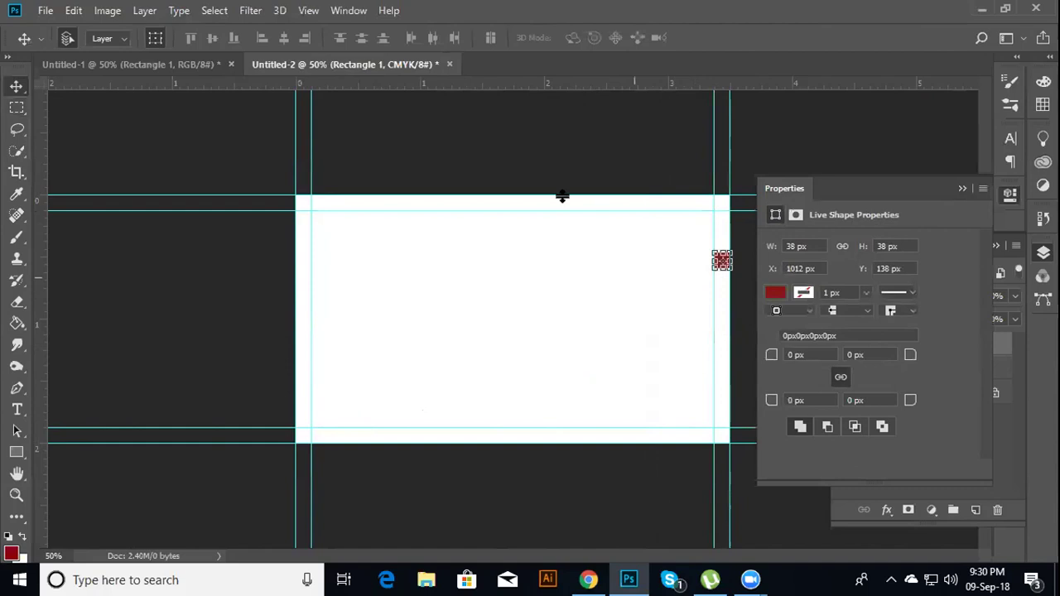
Remove the temporary red square and deselect the layer
left_click(506, 137)
left_click_drag(732, 263, 731, 263)
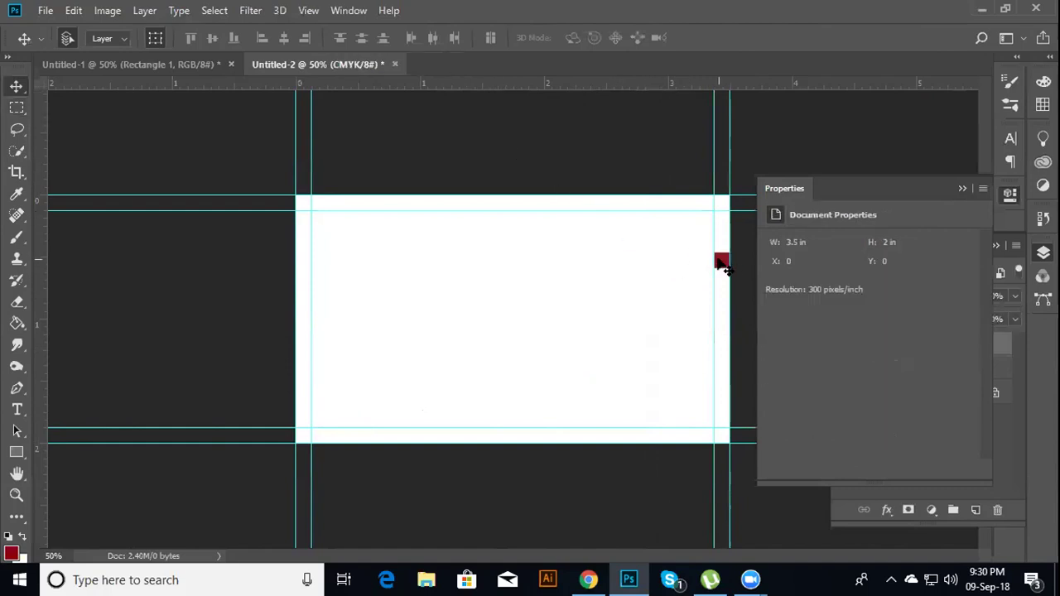
key("ctrl+z")
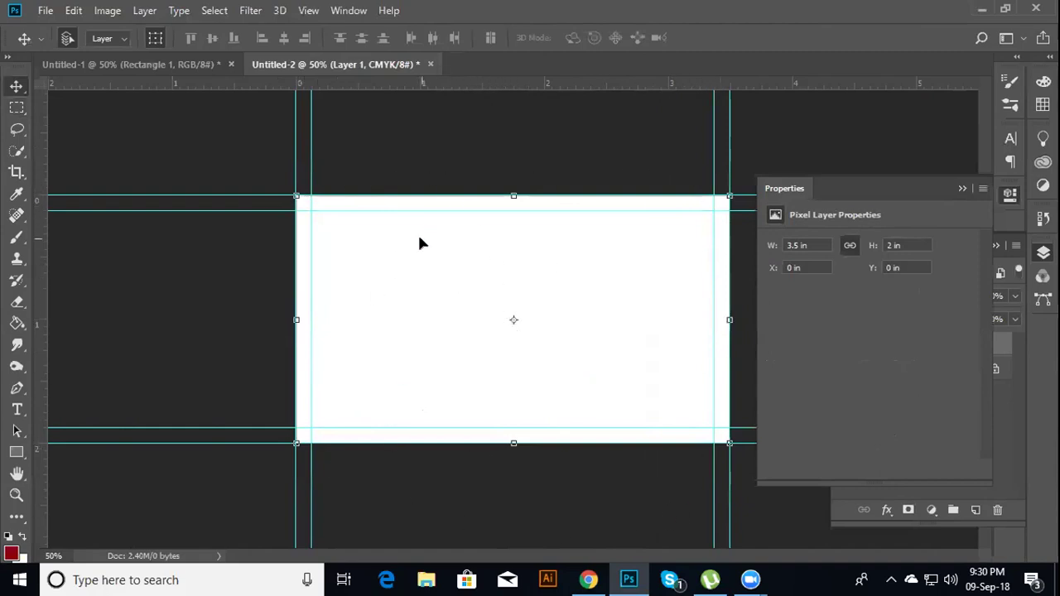
left_click(396, 164)
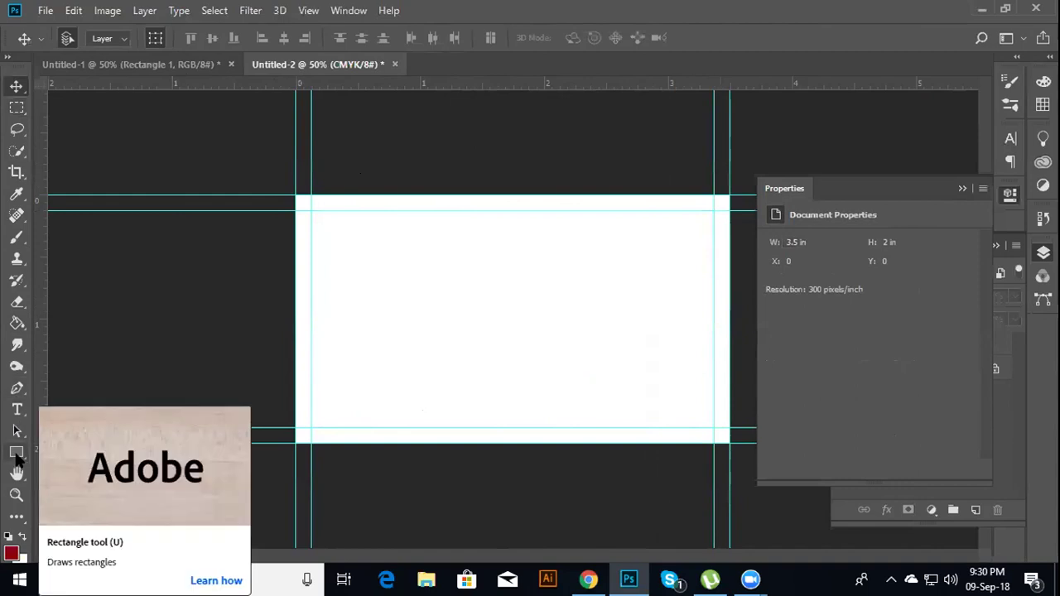
Draw two stray rectangles with the Rectangle tool and delete each, leaving the card blank
left_click(17, 451)
left_click_drag(255, 271, 282, 327)
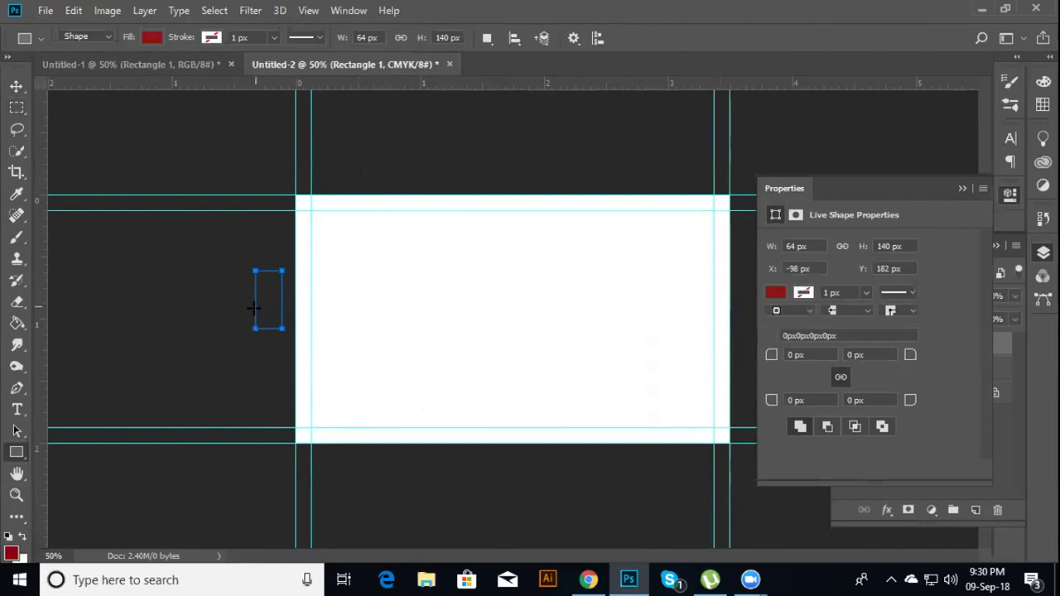
key("Delete")
left_click_drag(375, 261, 416, 362)
key("Delete")
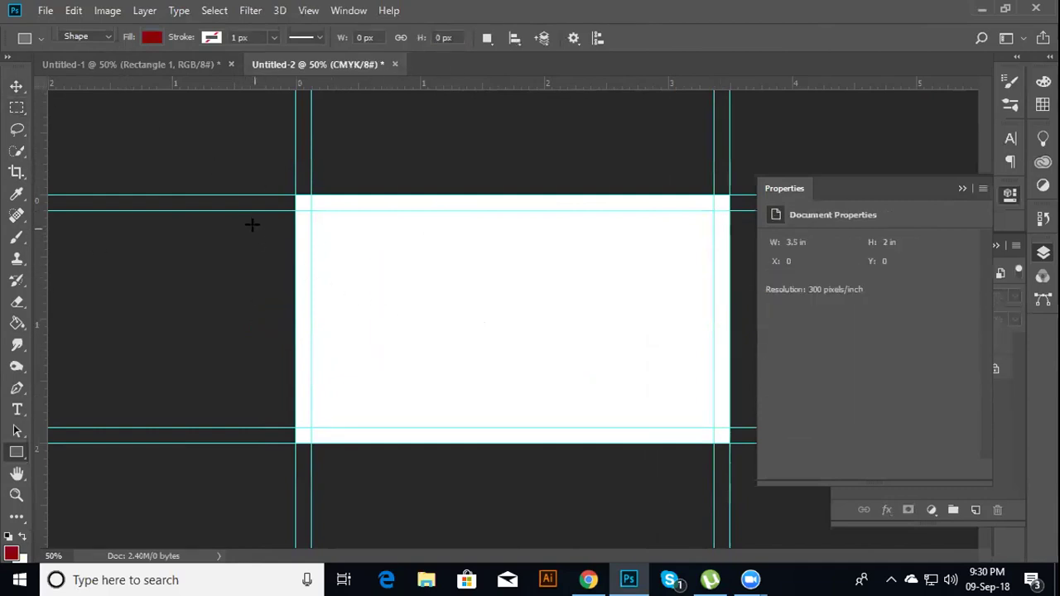
Use Image > Canvas Size to set the canvas to 3.75 × 2.25 inches
left_click(103, 12)
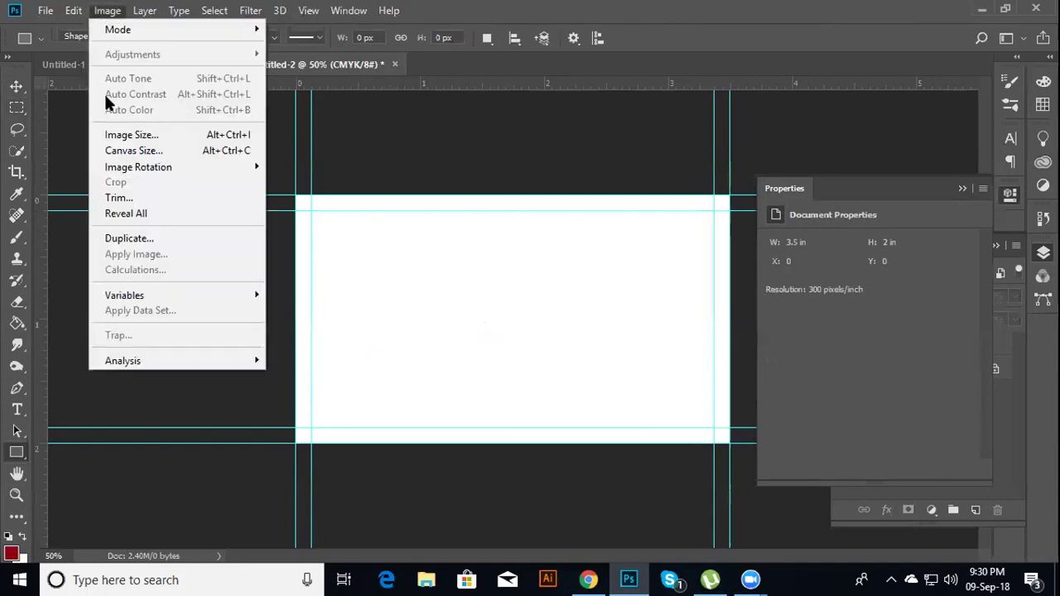
left_click(128, 153)
type("3.75")
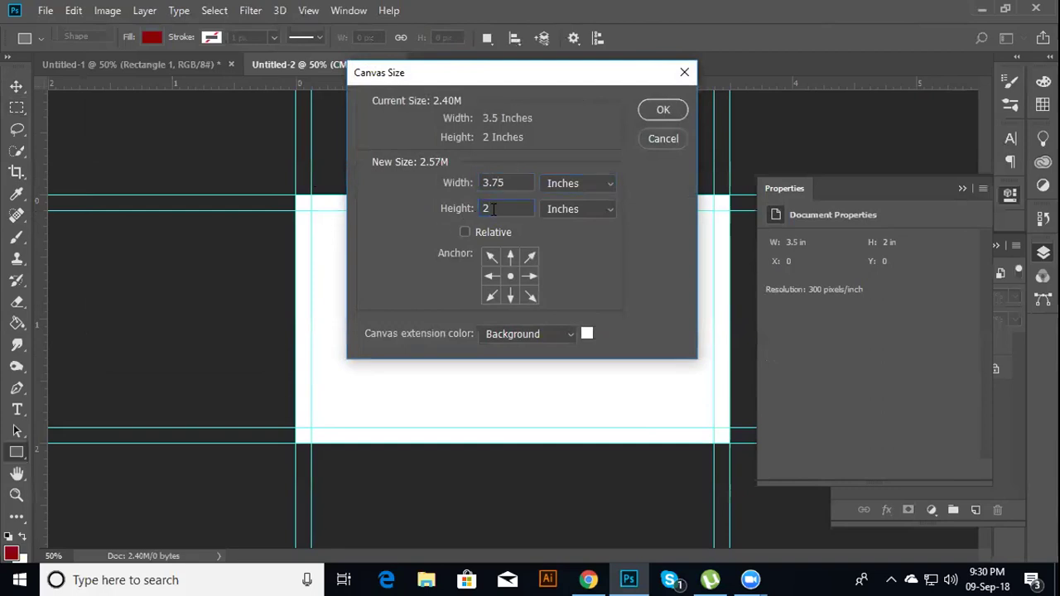
type(".25")
left_click(663, 110)
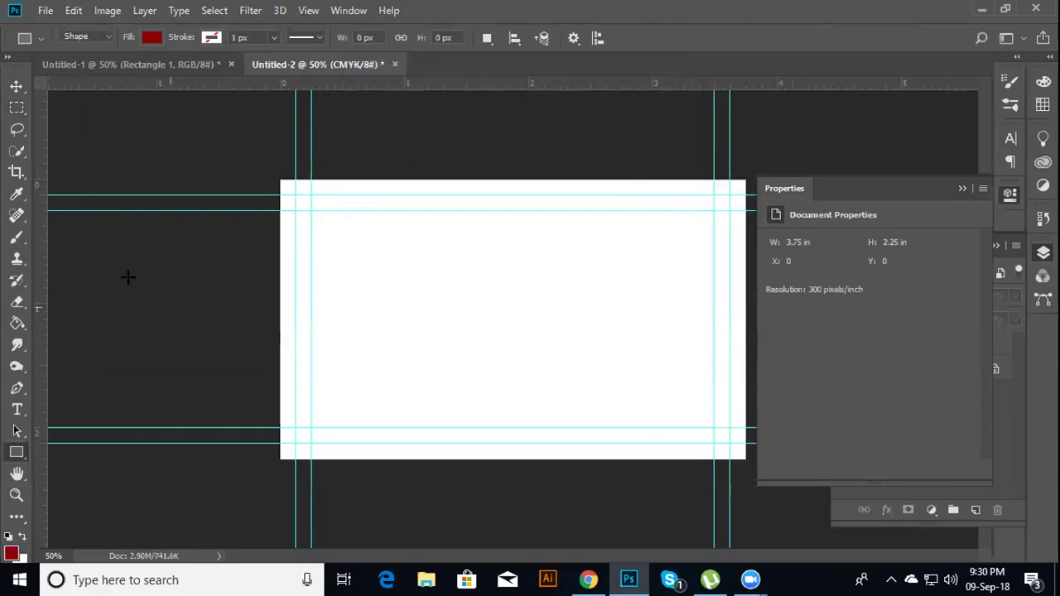
Add guides along the canvas's left, top, right and bottom edges
left_click_drag(39, 269, 280, 313)
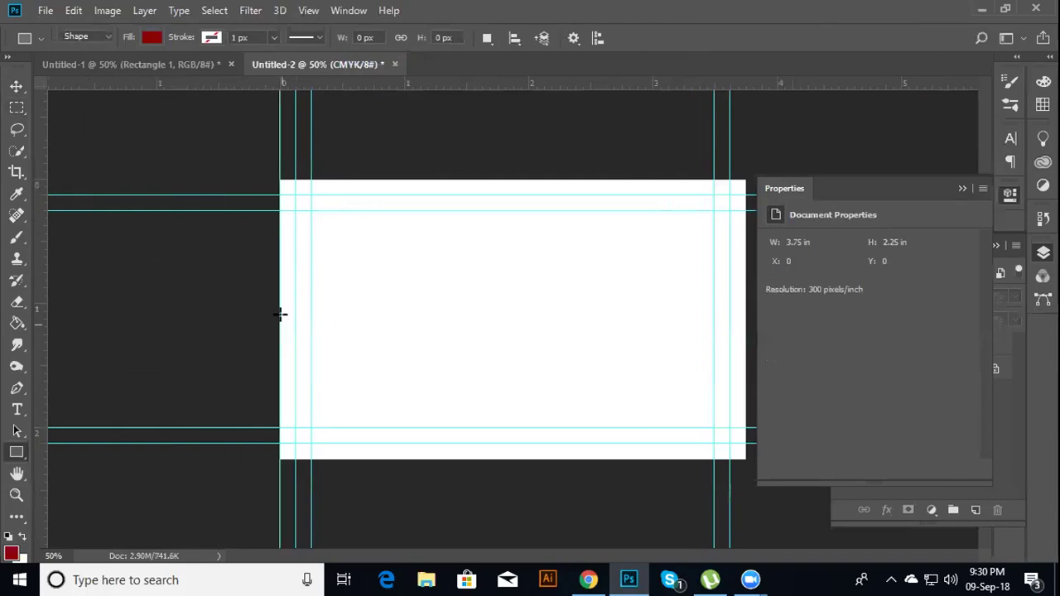
left_click_drag(314, 86, 315, 179)
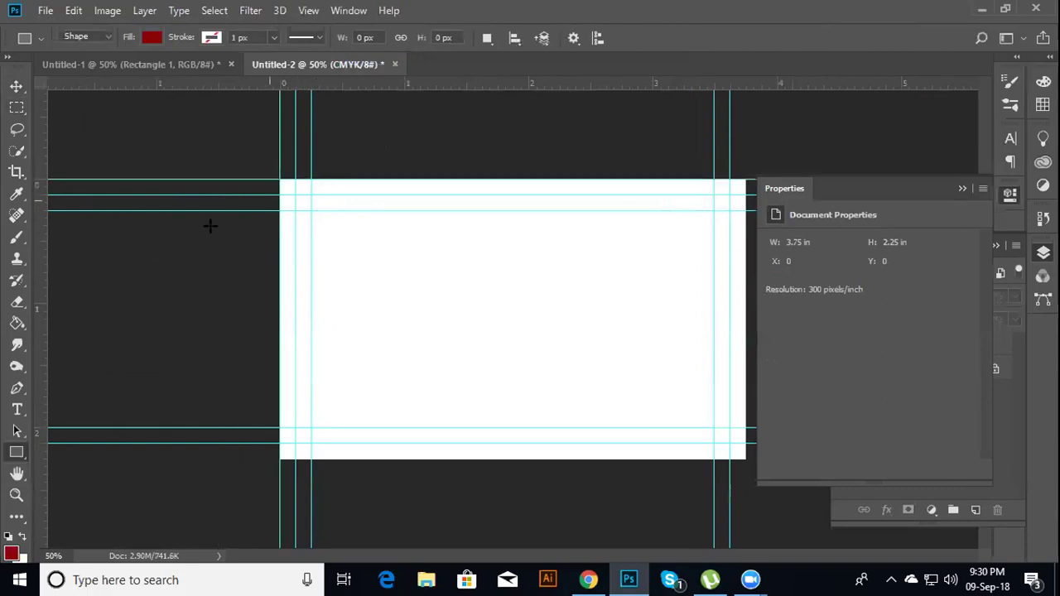
mouse_move(33, 340)
left_mouse_down()
mouse_move(756, 310)
mouse_move(744, 310)
left_mouse_up()
mouse_move(485, 86)
left_mouse_down()
mouse_move(480, 492)
mouse_move(480, 458)
left_mouse_up()
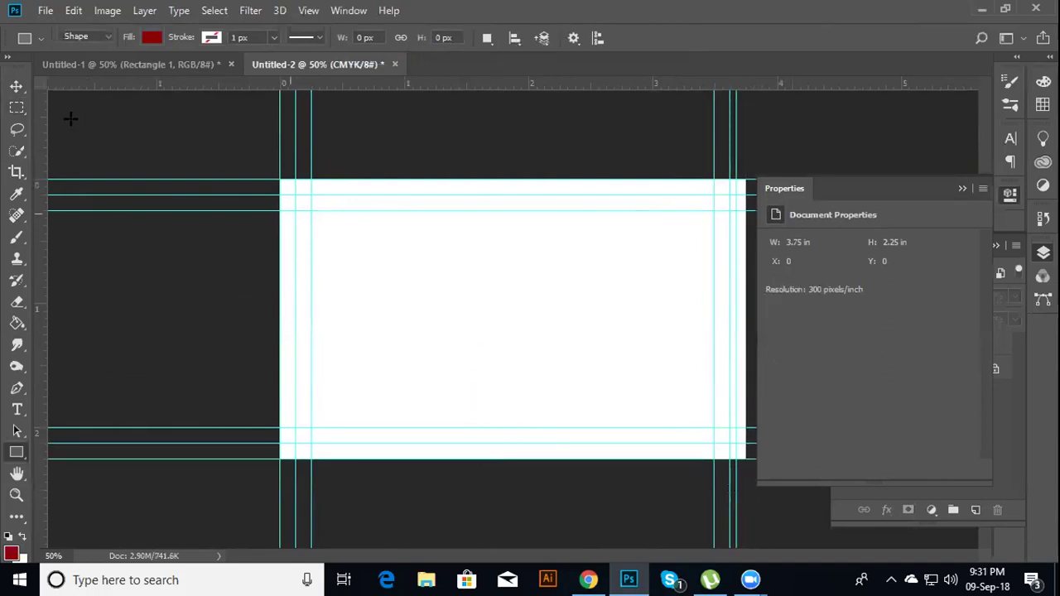
Settle the right guide at exactly 3.75 in and collapse Properties to show Layers
left_click(16, 106)
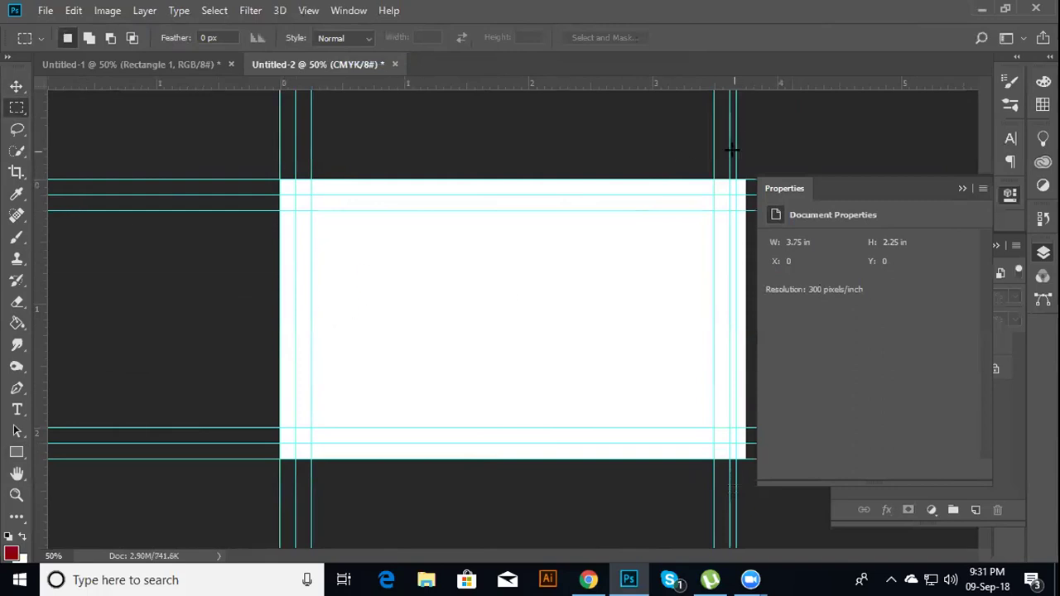
left_click(16, 86)
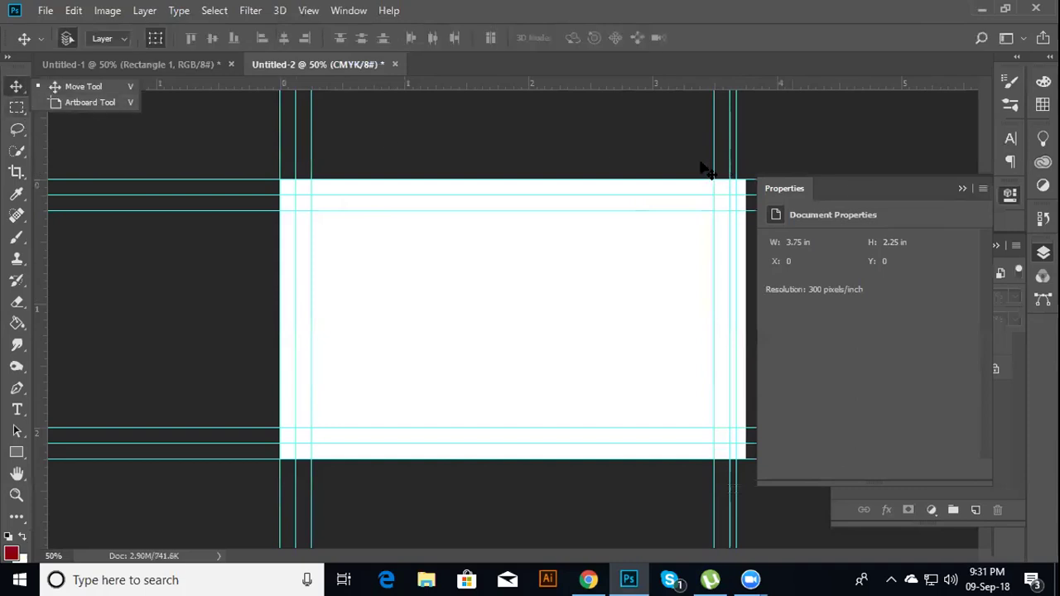
left_click_drag(736, 155, 743, 158)
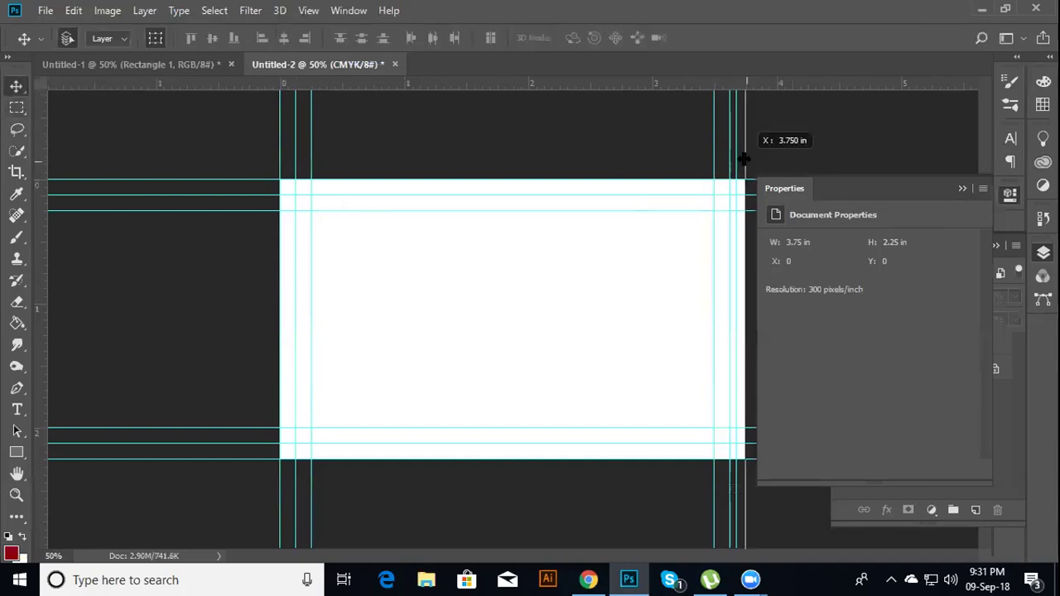
left_click_drag(17, 107, 124, 149)
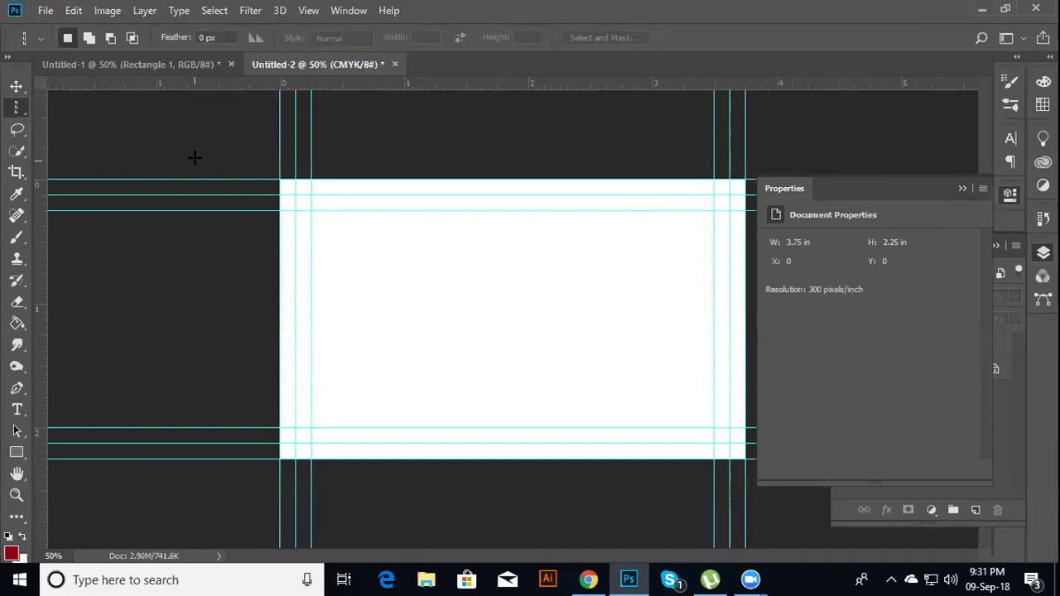
left_click(962, 189)
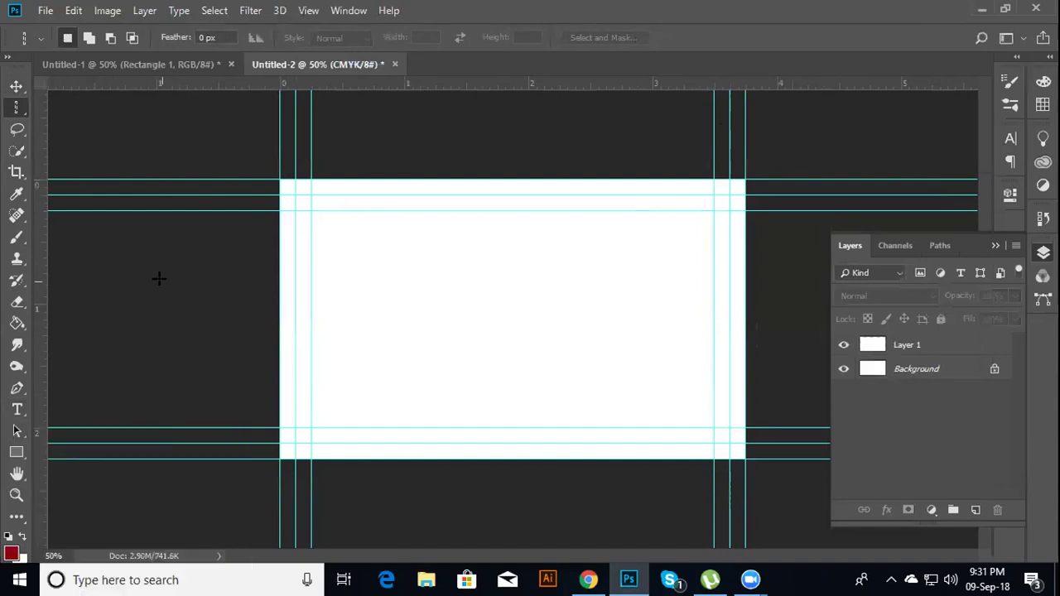
Draw two trial red rectangles on the card, then undo both to leave it blank
left_click(16, 453)
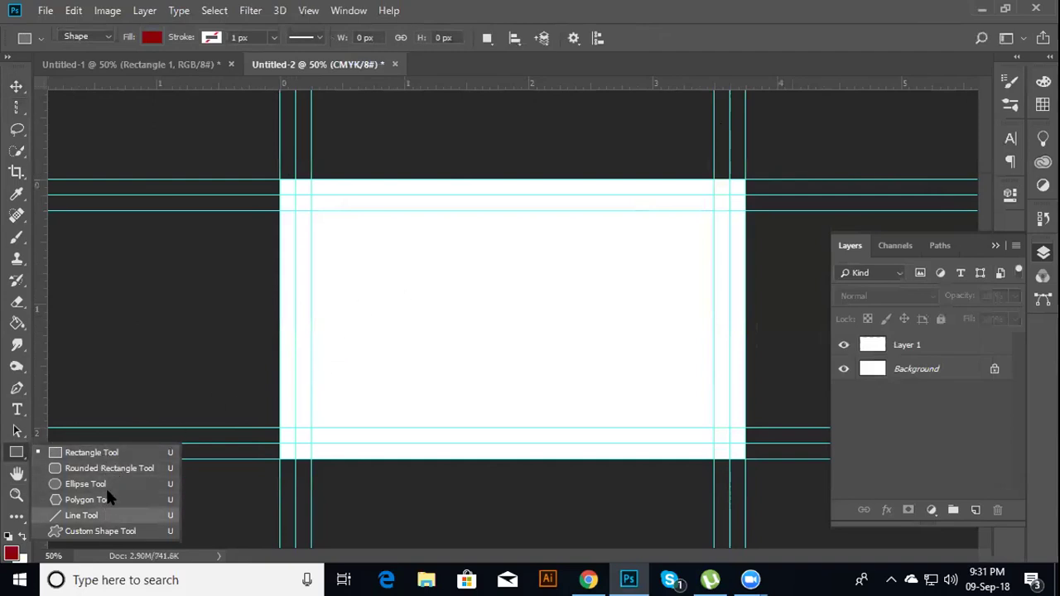
left_click(112, 452)
mouse_move(365, 247)
left_mouse_down()
mouse_move(523, 342)
mouse_move(512, 355)
left_mouse_up()
mouse_move(580, 210)
left_mouse_down()
mouse_move(600, 293)
mouse_move(672, 428)
left_mouse_up()
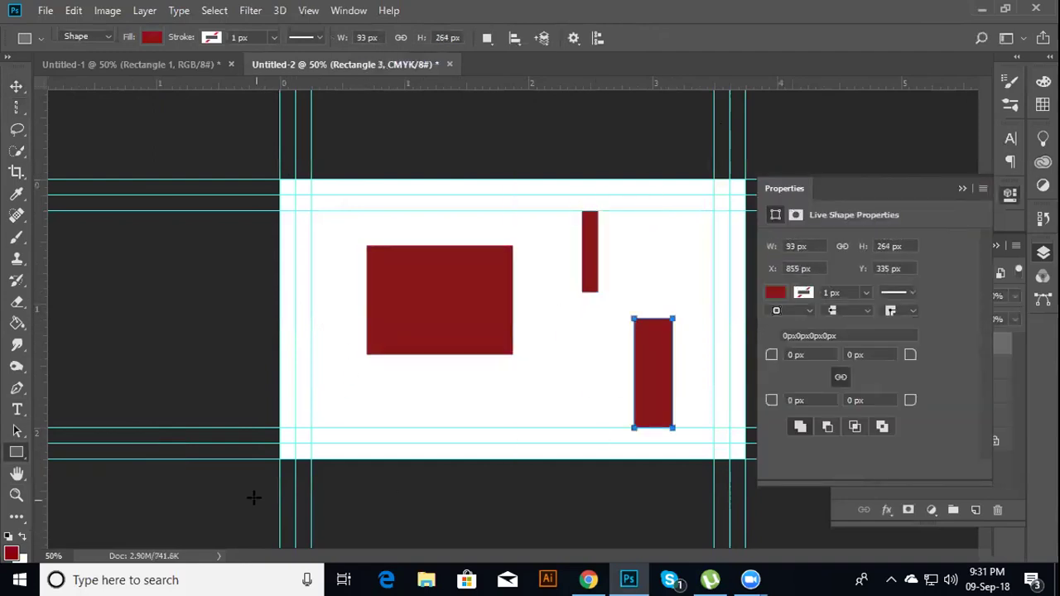
key("ctrl+alt+z")
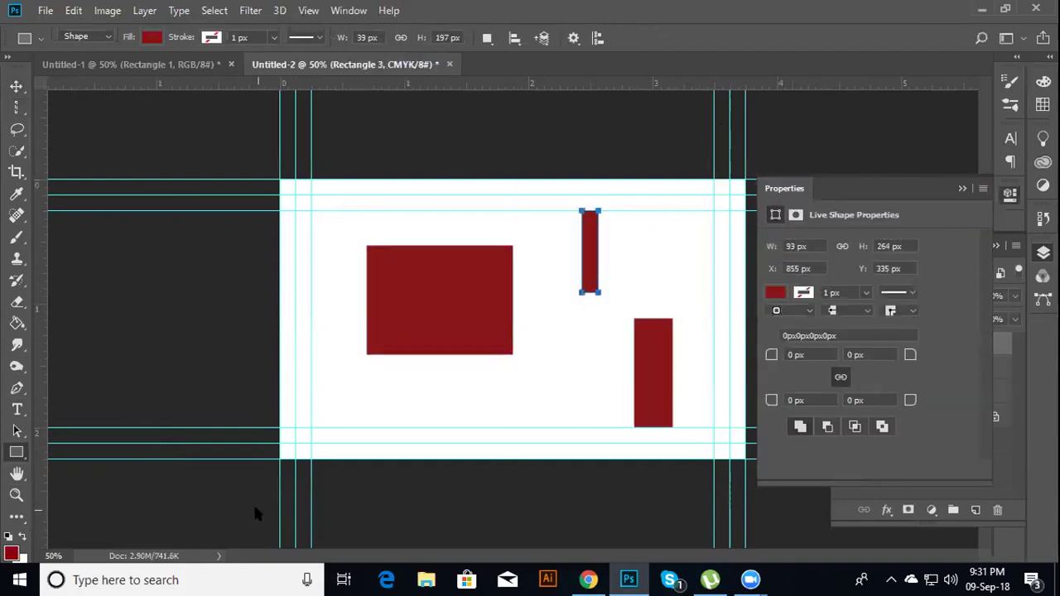
key("ctrl+alt+z")
key("ctrl+alt+z")
key("ctrl+alt+z")
key("ctrl+alt+z")
right_click(19, 452)
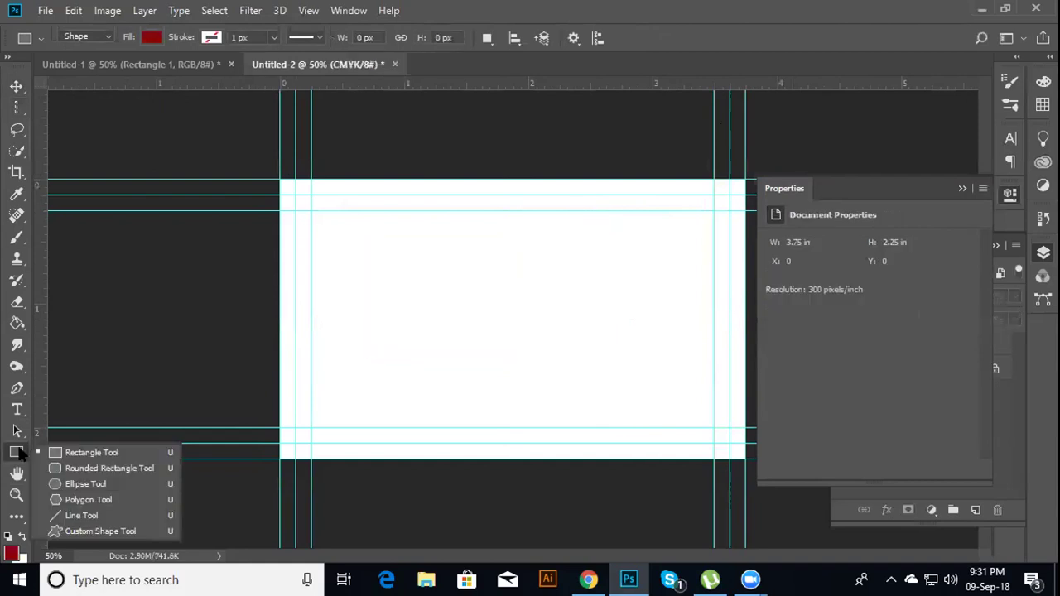
Draw a trial arrow custom shape on the card and undo it
left_click(111, 538)
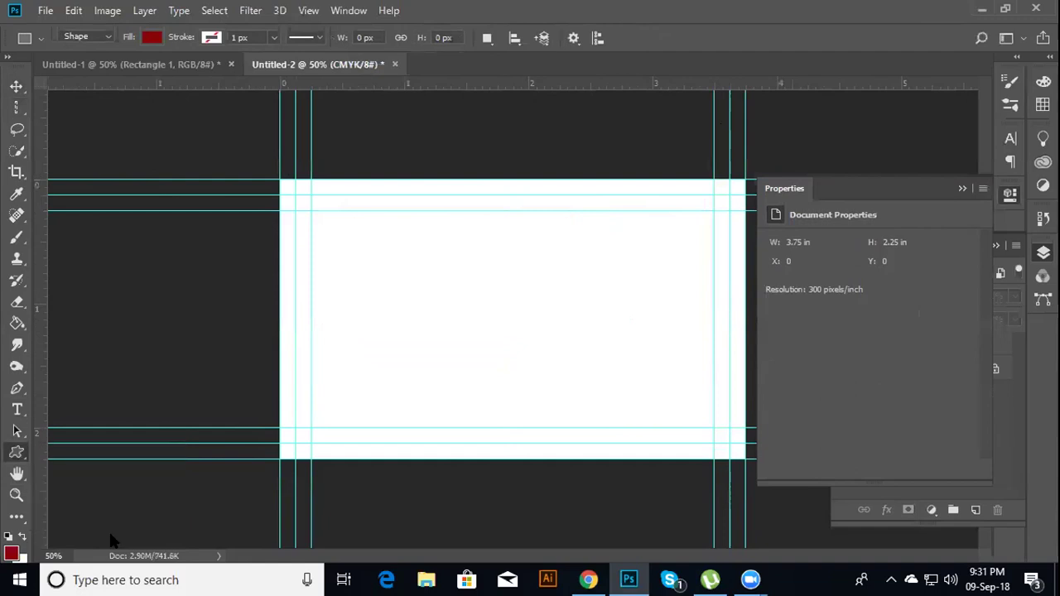
left_click_drag(380, 256, 531, 394)
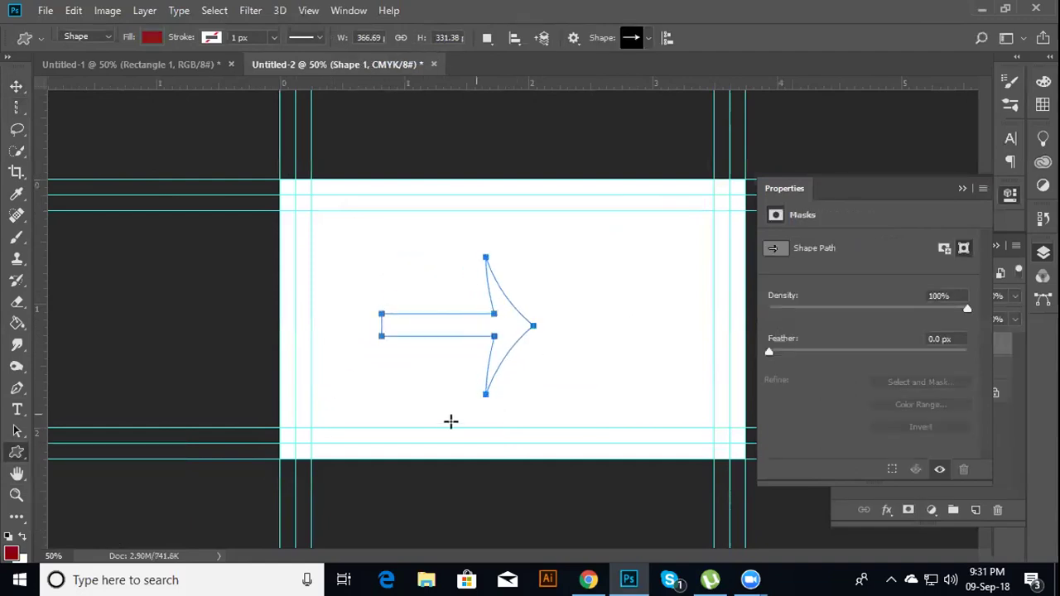
key("ctrl+z")
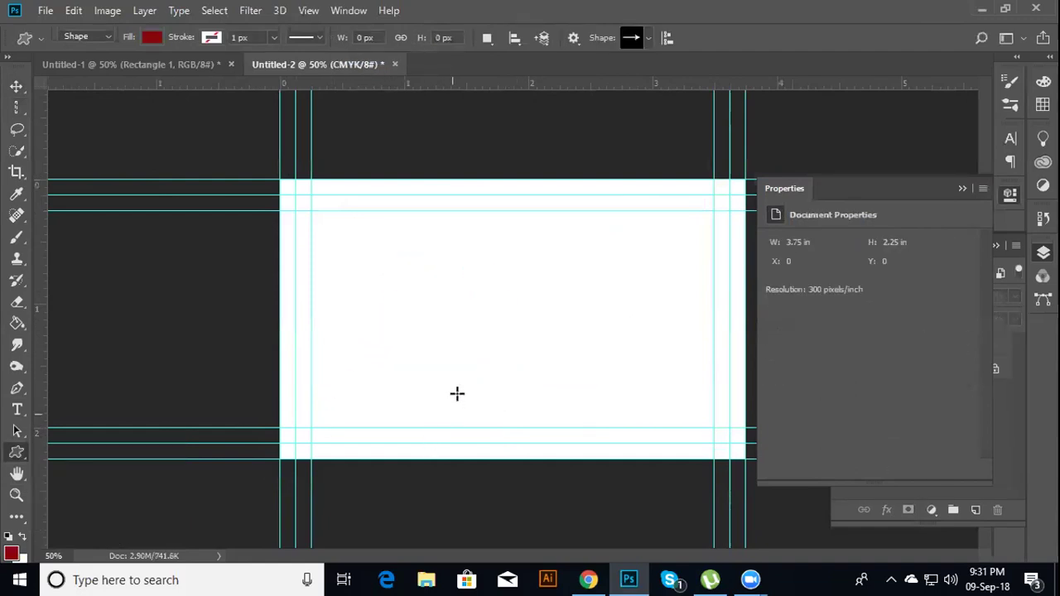
Append the All shape sets to the custom shape picker
left_click(647, 38)
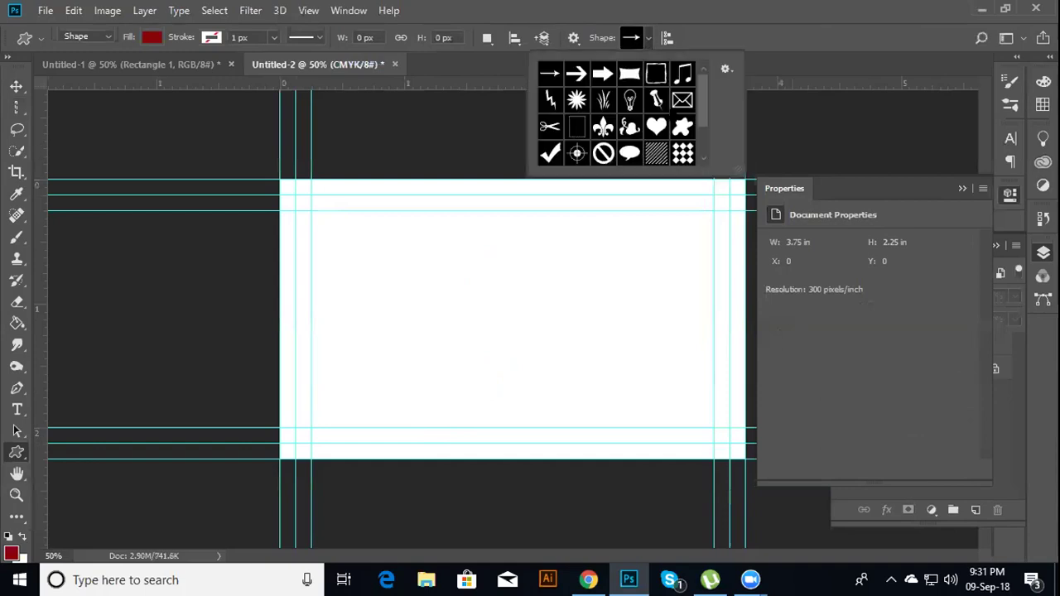
scroll(673, 116, "down", 3)
scroll(662, 125, "down", 1)
scroll(662, 124, "up", 4)
scroll(655, 141, "down", 3)
scroll(656, 141, "up", 2)
scroll(706, 86, "down", 2)
left_click(725, 71)
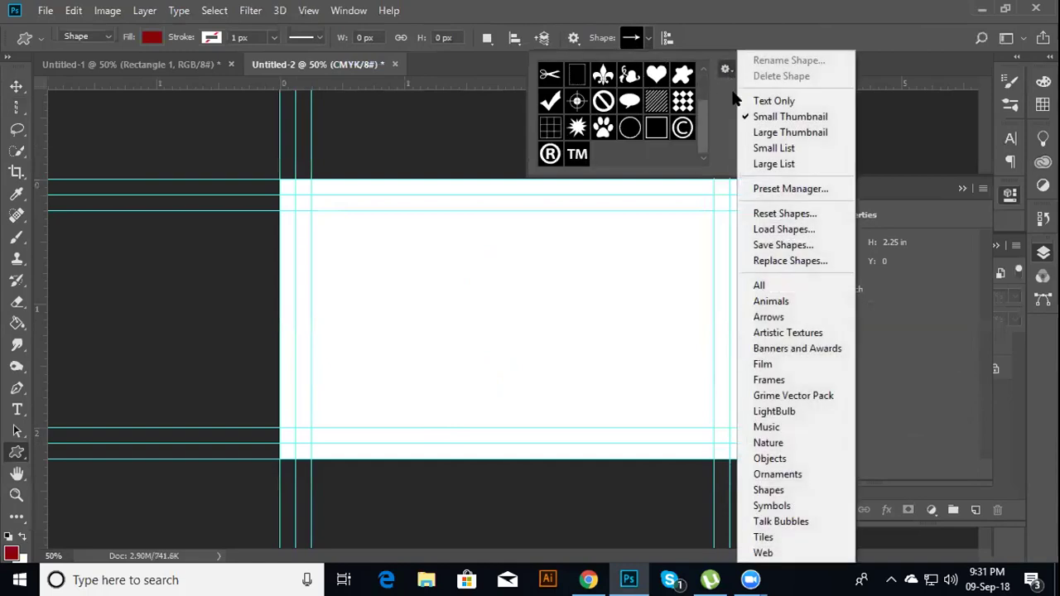
left_click(774, 285)
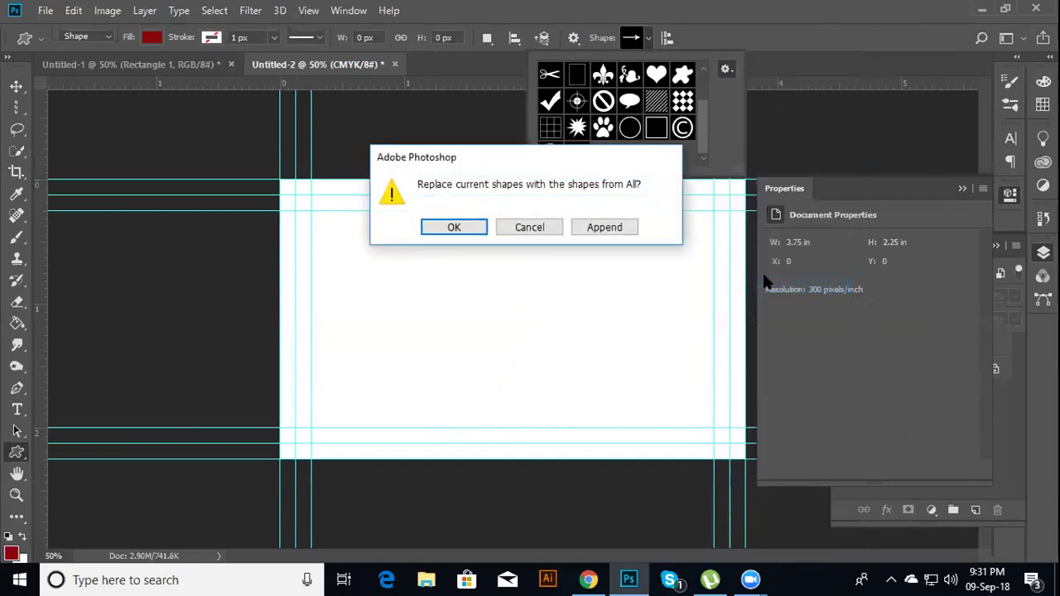
left_click(614, 222)
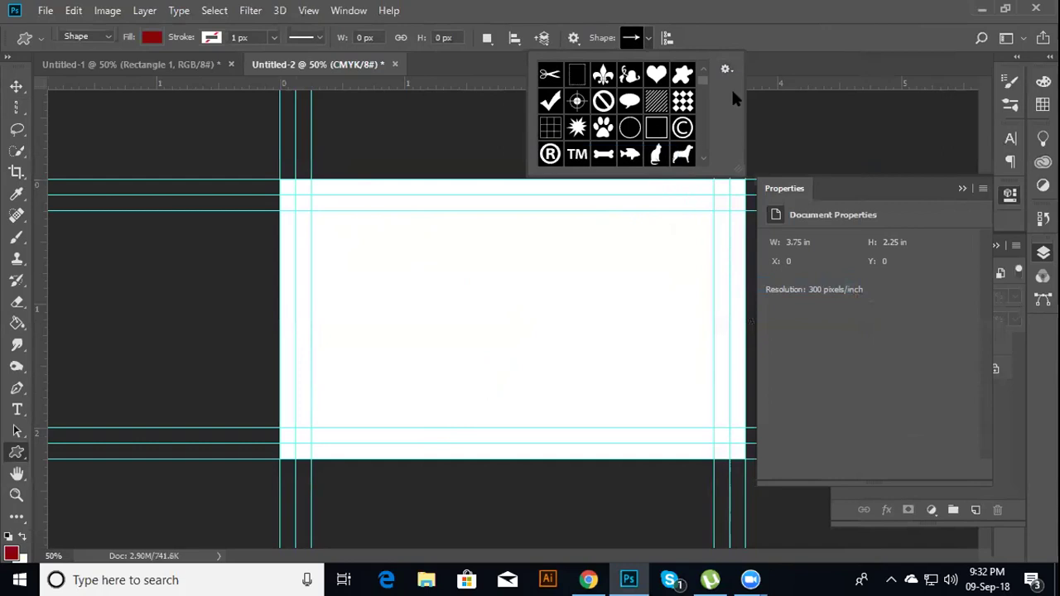
Draw a dark red parrot silhouette, about 0.67 × 1.1 in, on the card's left half
scroll(617, 112, "down", 1)
scroll(617, 112, "down", 1)
scroll(617, 112, "down", 2)
scroll(617, 112, "down", 2)
scroll(617, 111, "up", 2)
scroll(616, 112, "up", 2)
scroll(617, 112, "up", 1)
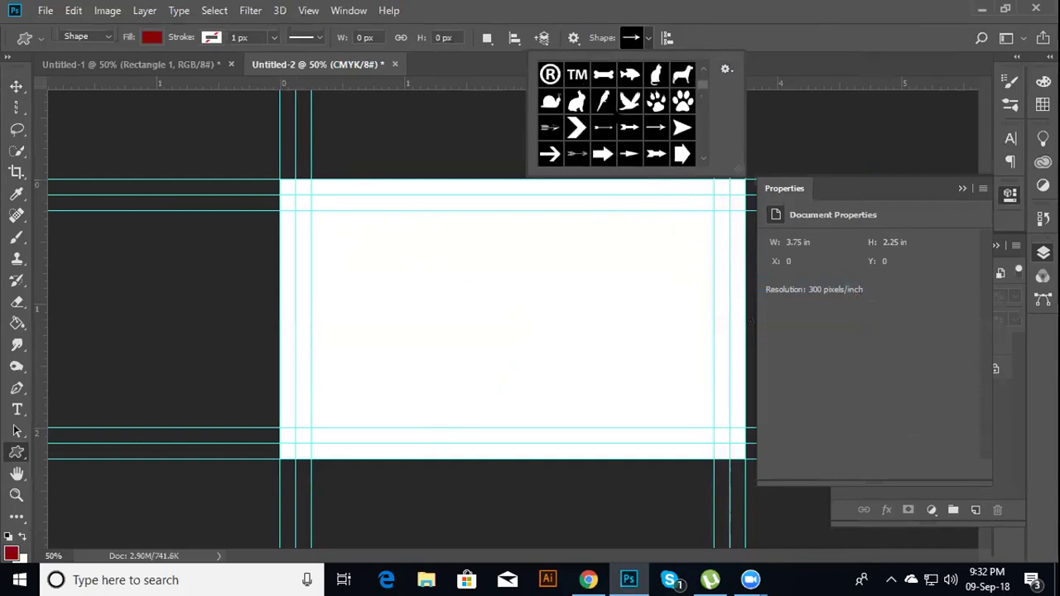
left_click(603, 101)
left_click_drag(383, 258, 473, 394)
left_click(17, 106)
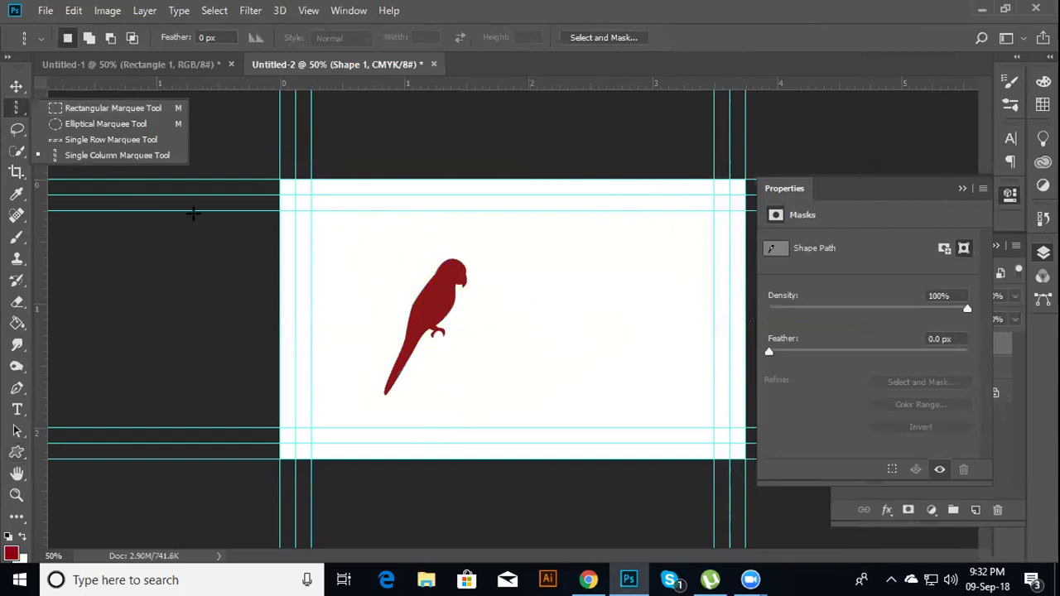
Delete the parrot shape layer, undoing an accidental guide move
left_click(16, 86)
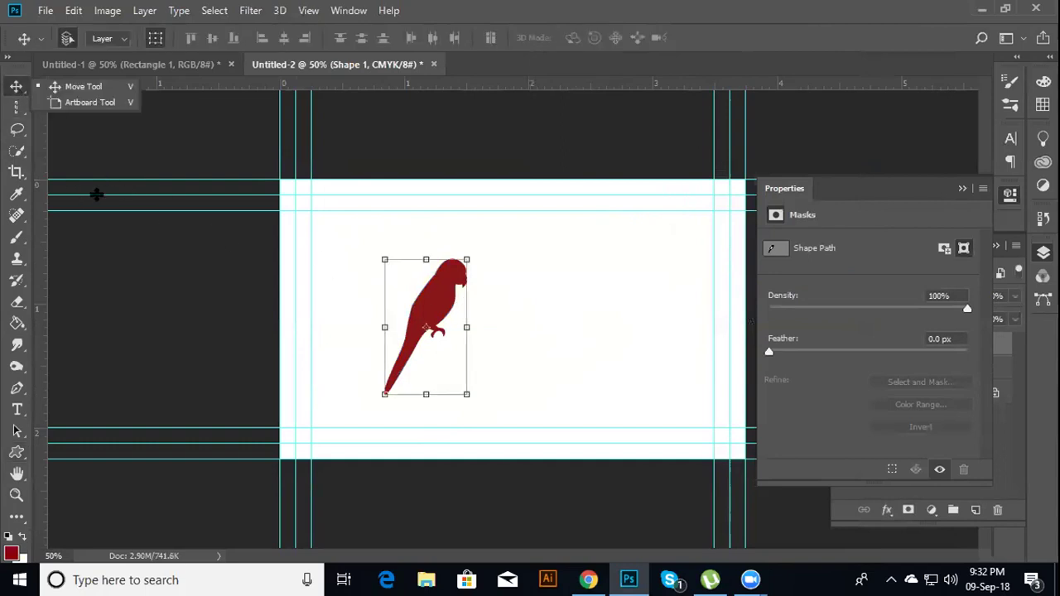
left_click(439, 304)
key("Delete")
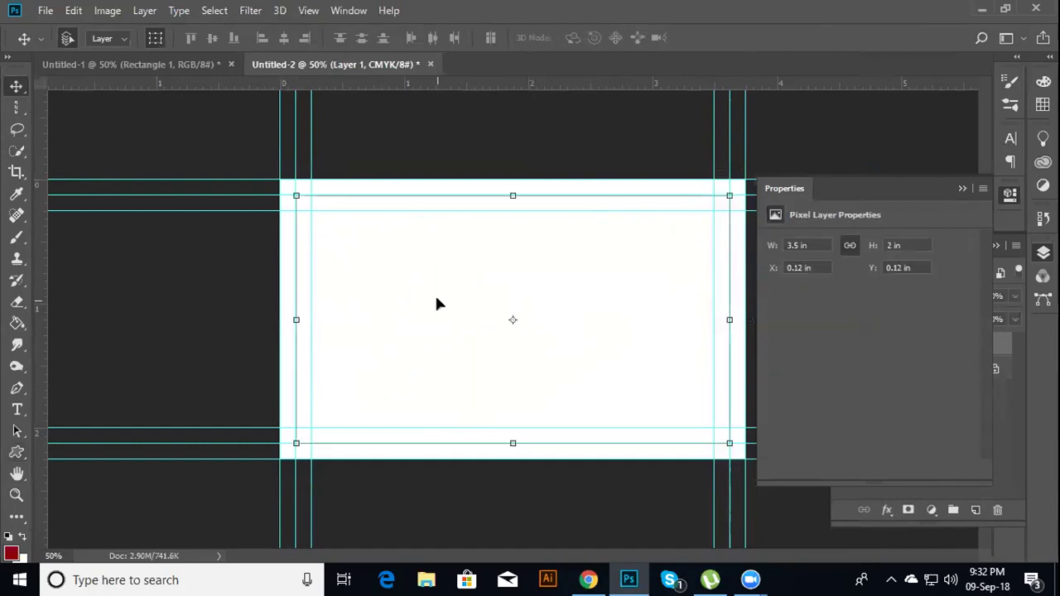
left_click(277, 232)
left_click_drag(294, 277, 313, 291)
key("ctrl+z")
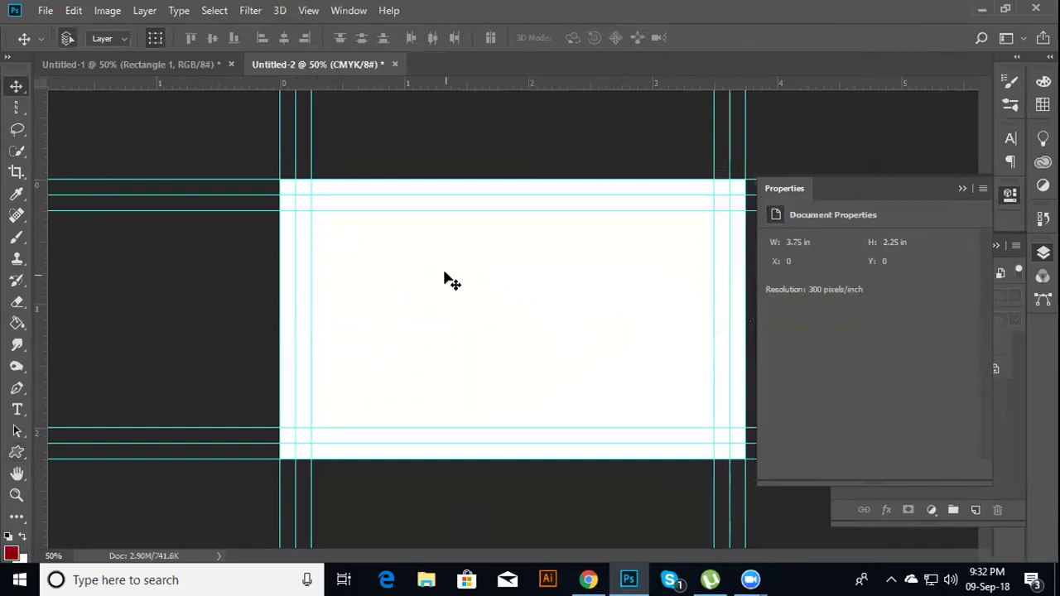
Show the Layers list and fully lock Layer 1
left_click(444, 274)
left_click(432, 160)
left_click(478, 305)
left_click(996, 247)
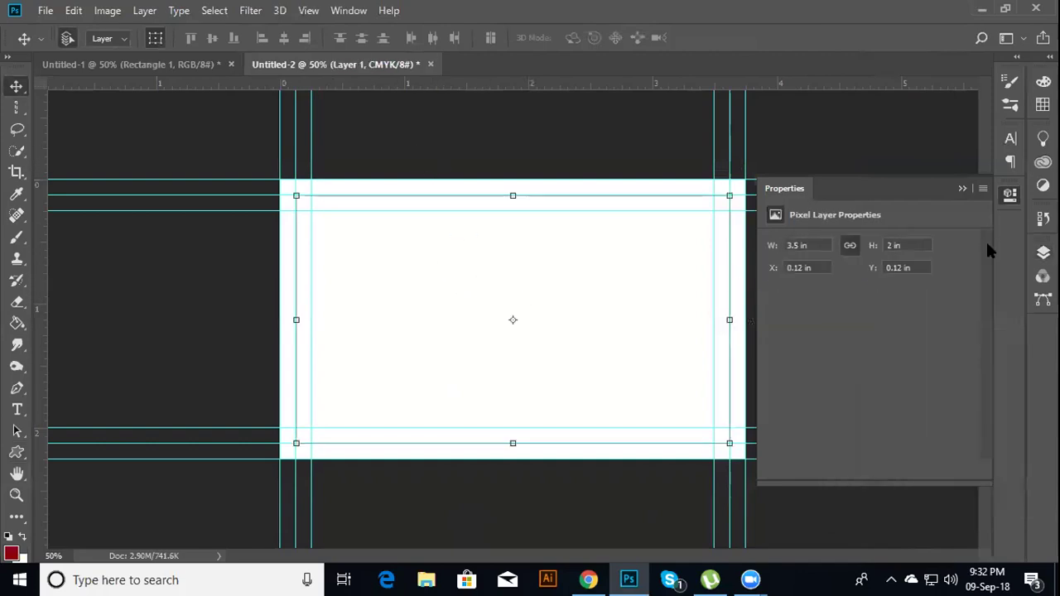
left_click(961, 190)
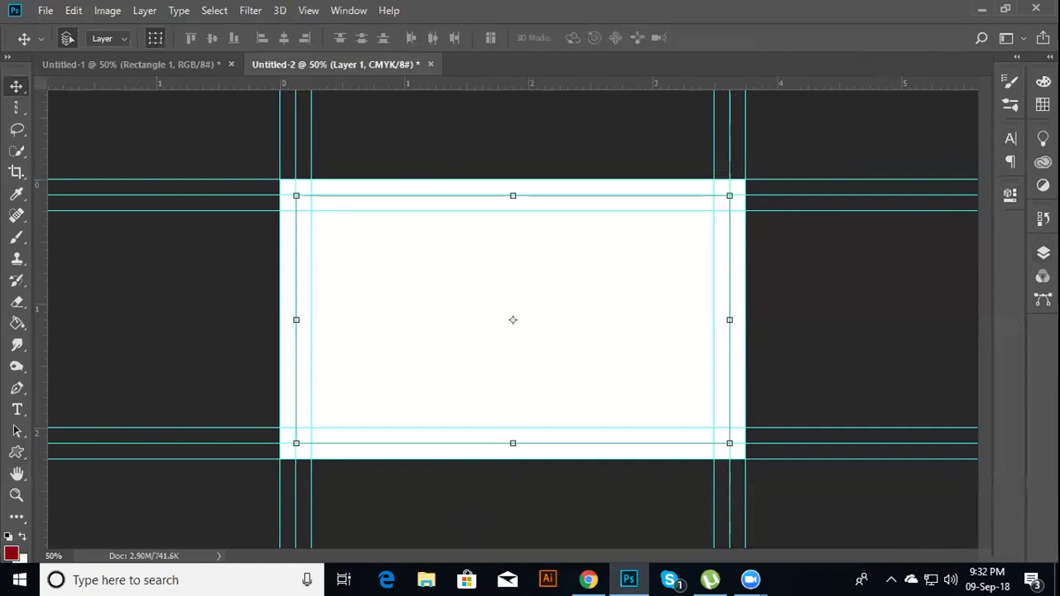
left_click(1042, 252)
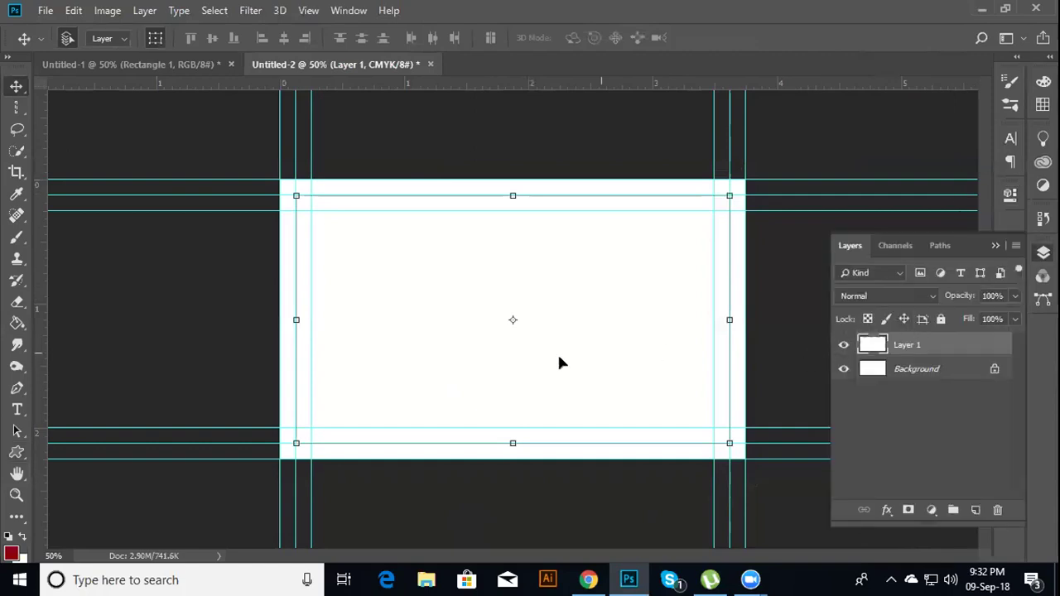
left_click(941, 319)
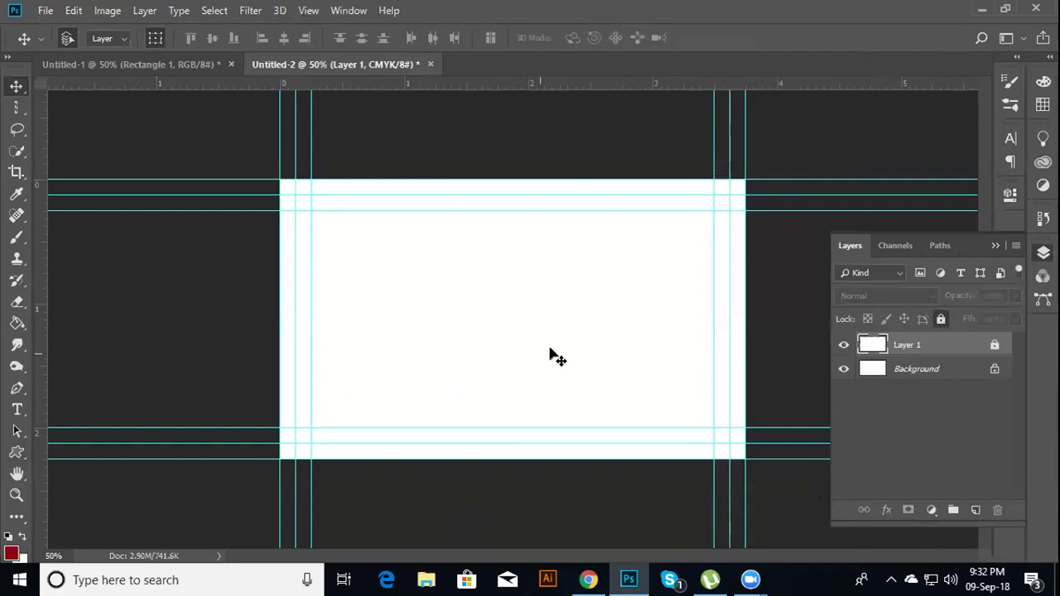
Check the pasteboard colour menu without changes, then open the custom shape gallery
right_click(404, 158)
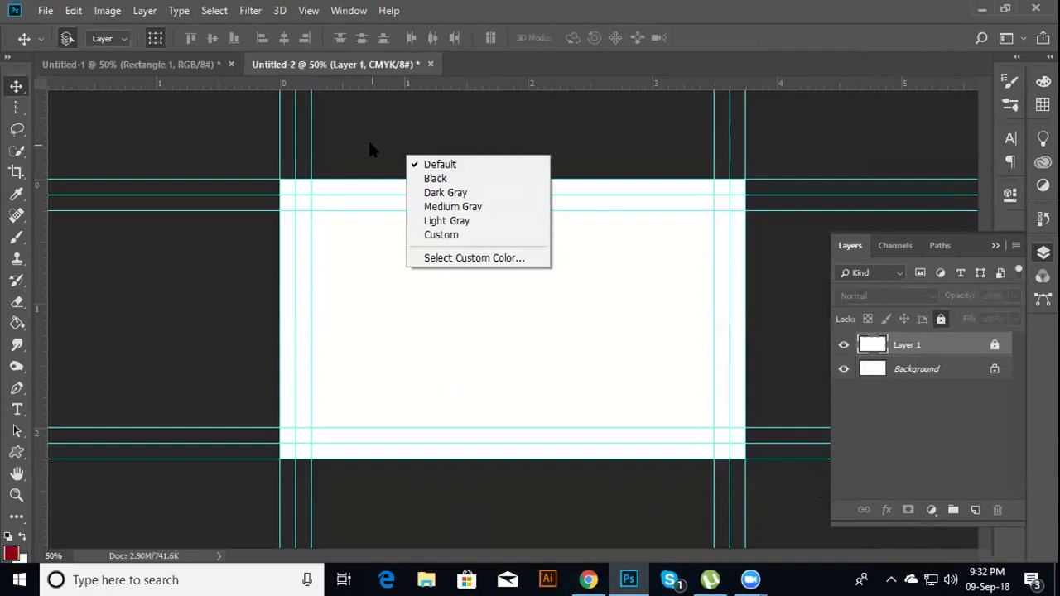
left_click(172, 167)
right_click(199, 134)
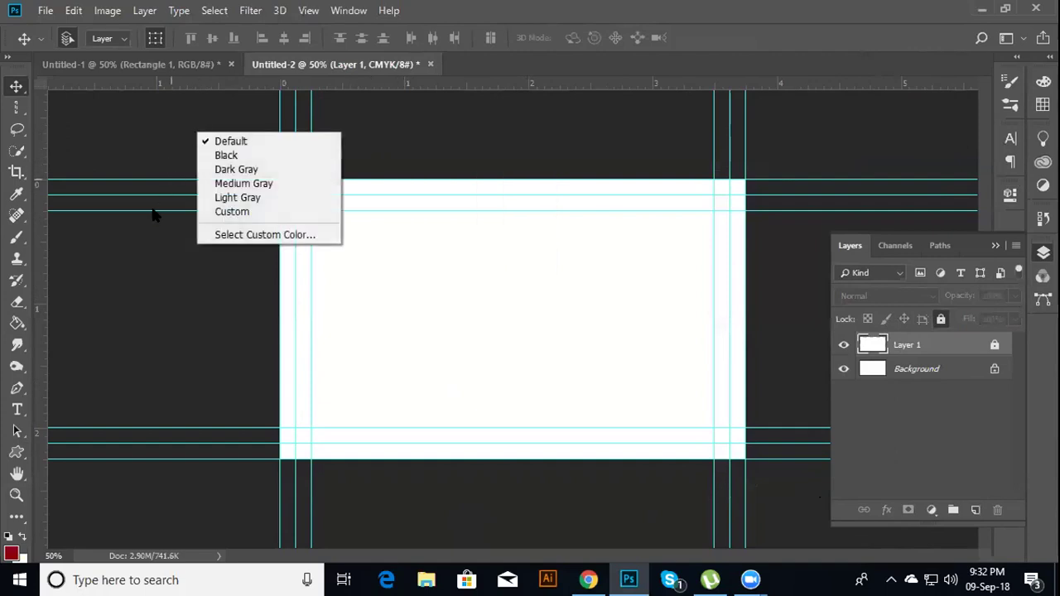
left_click(179, 339)
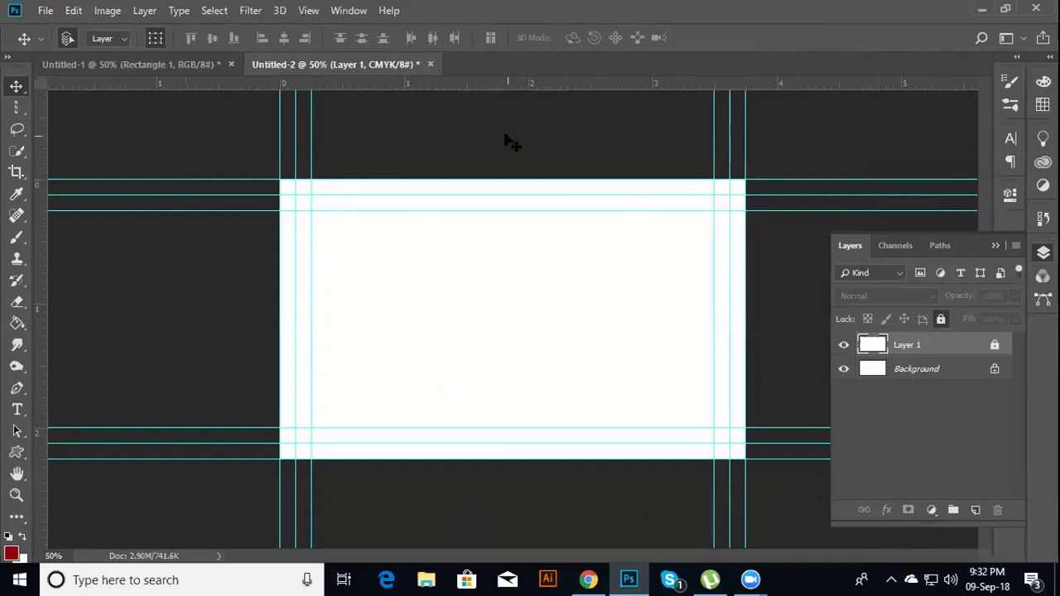
left_click(18, 453)
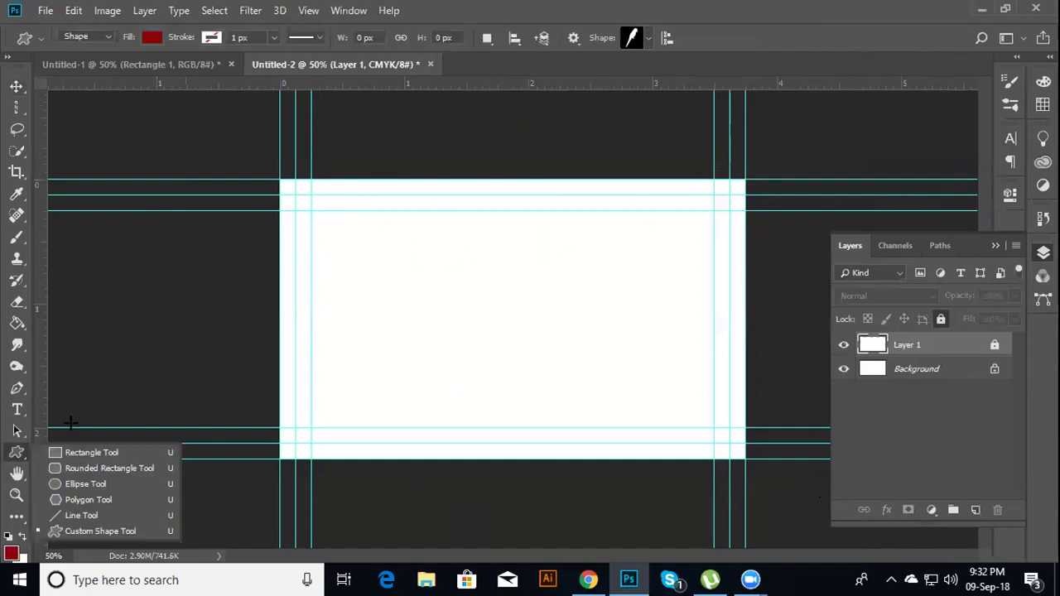
left_click(647, 38)
scroll(631, 143, "up", 1)
left_click(577, 128)
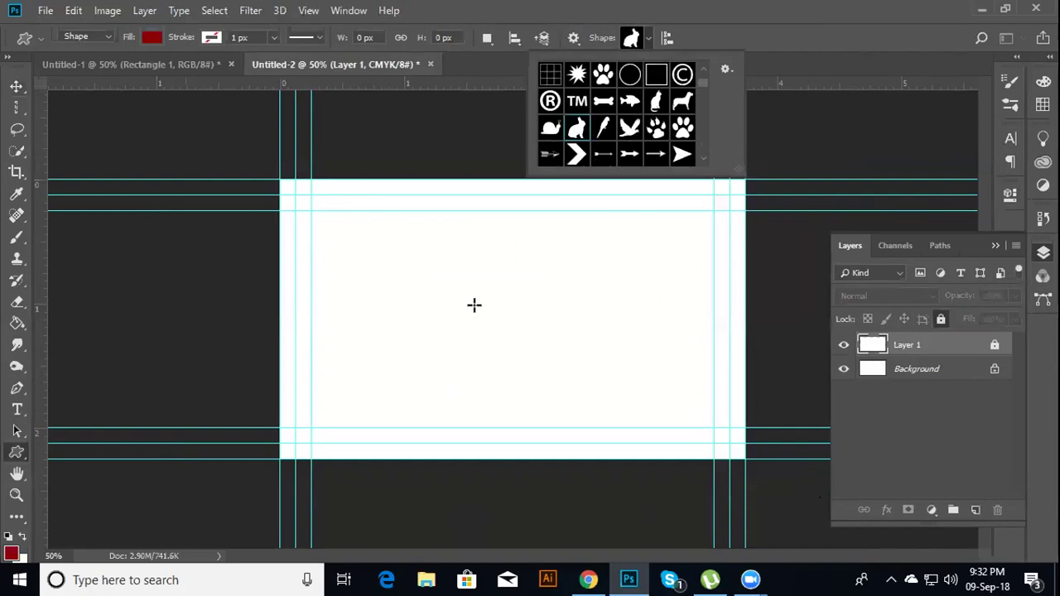
left_click_drag(428, 269, 525, 388)
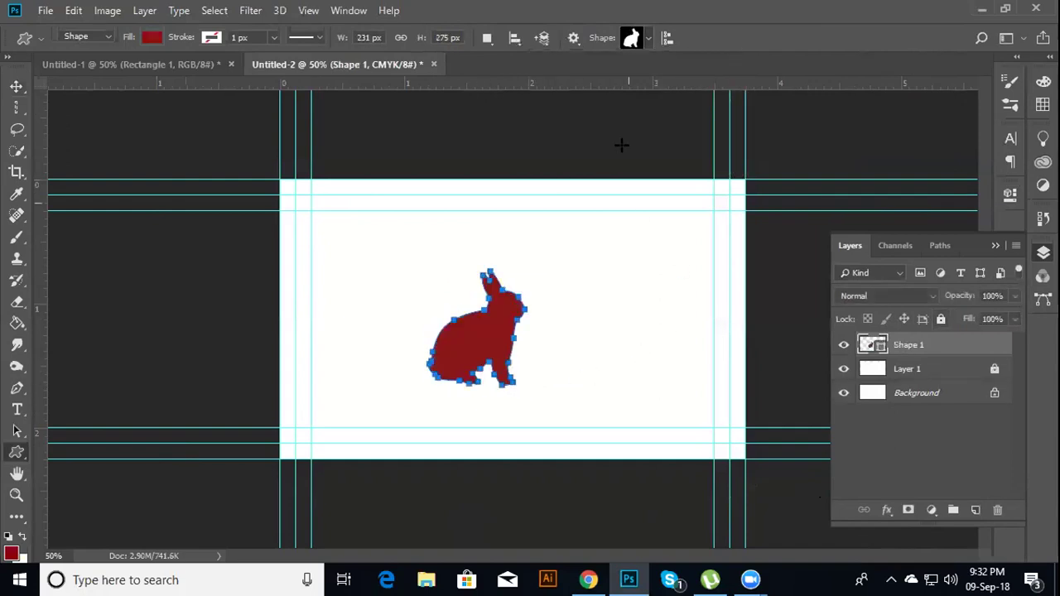
key("ctrl+z")
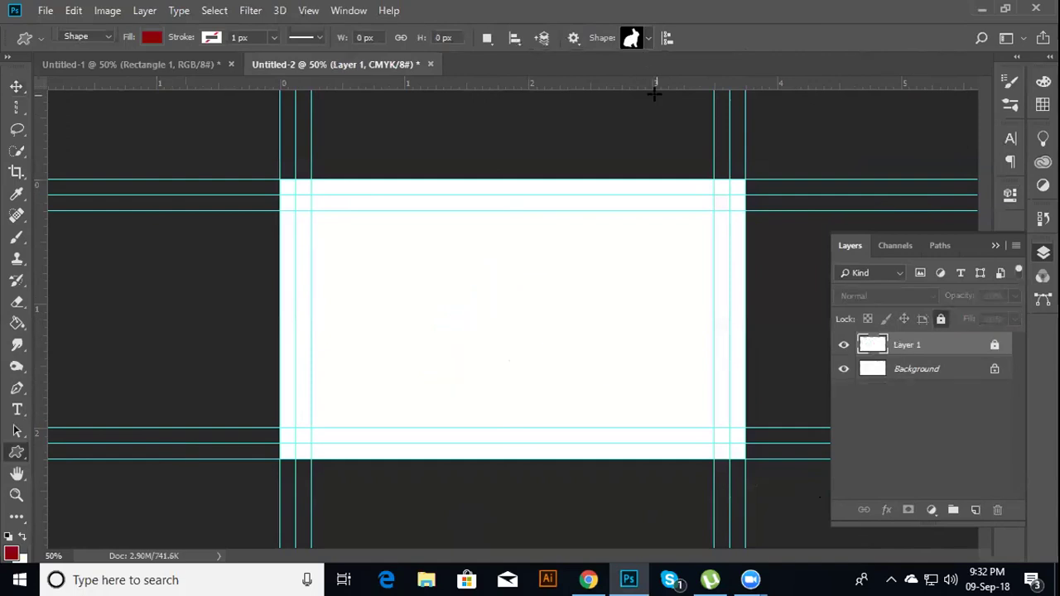
left_click(645, 37)
scroll(646, 141, "down", 1)
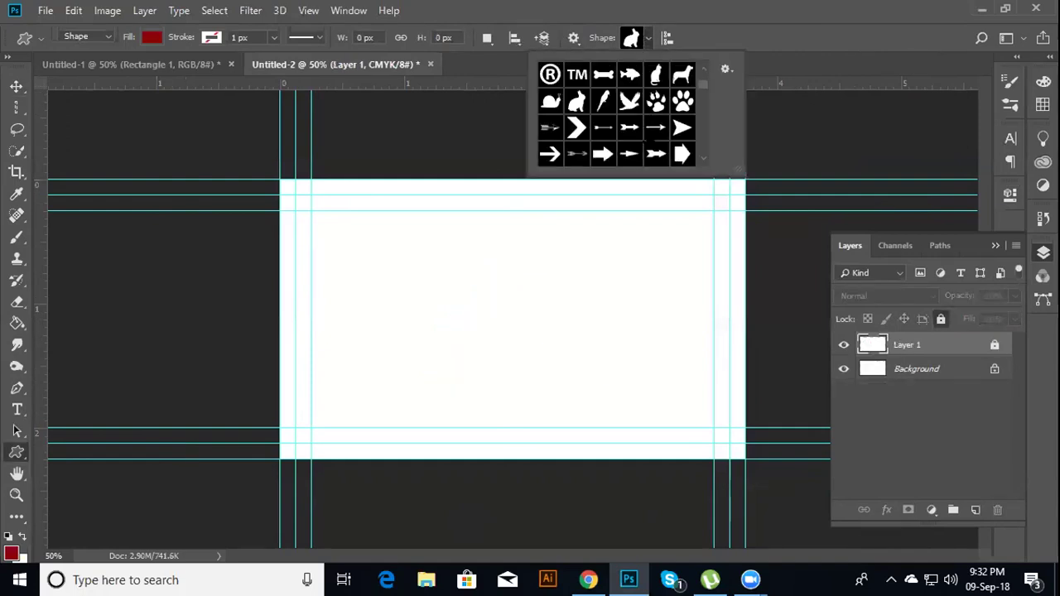
scroll(616, 115, "down", 2)
scroll(616, 114, "down", 2)
scroll(616, 115, "down", 2)
scroll(615, 114, "down", 2)
scroll(616, 115, "down", 2)
scroll(616, 114, "down", 2)
scroll(616, 115, "down", 2)
scroll(616, 115, "down", 2)
scroll(616, 115, "down", 2)
scroll(616, 114, "down", 2)
scroll(615, 114, "down", 2)
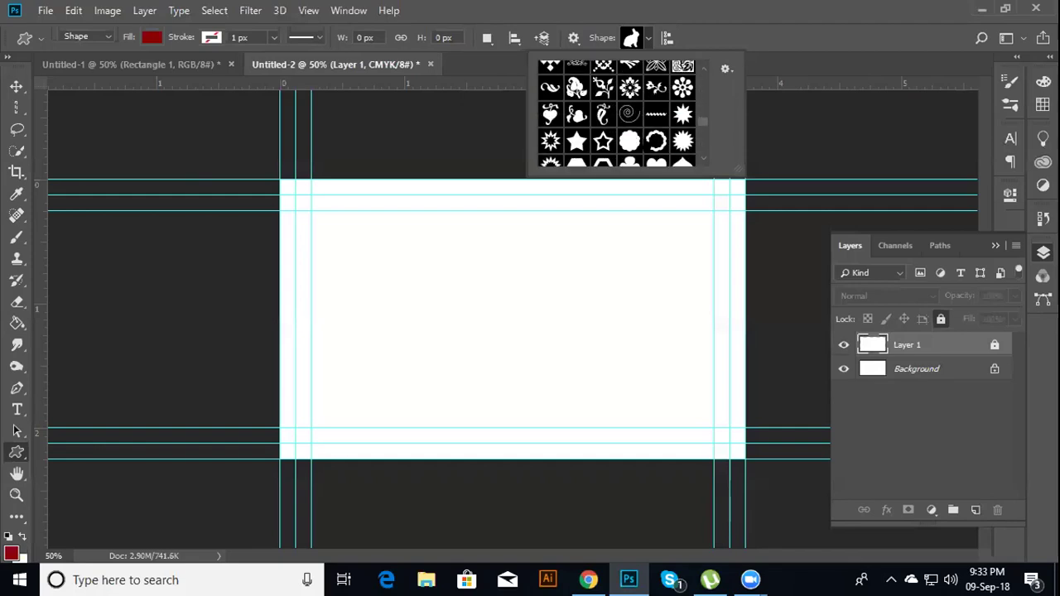
left_click(682, 114)
mouse_move(428, 254)
left_mouse_down()
mouse_move(530, 353)
mouse_move(691, 419)
left_mouse_up()
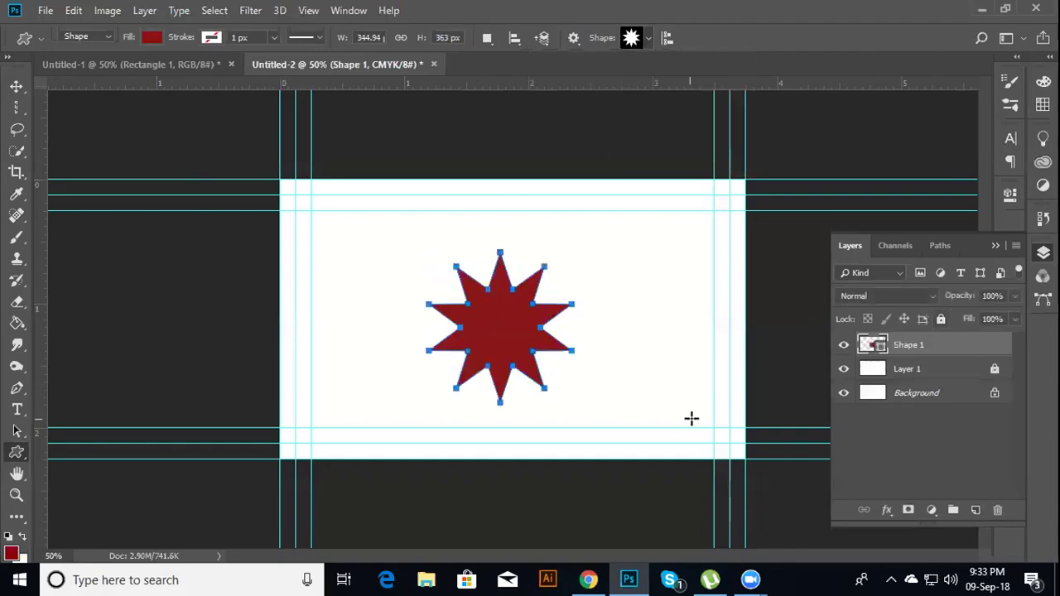
key("ctrl+z")
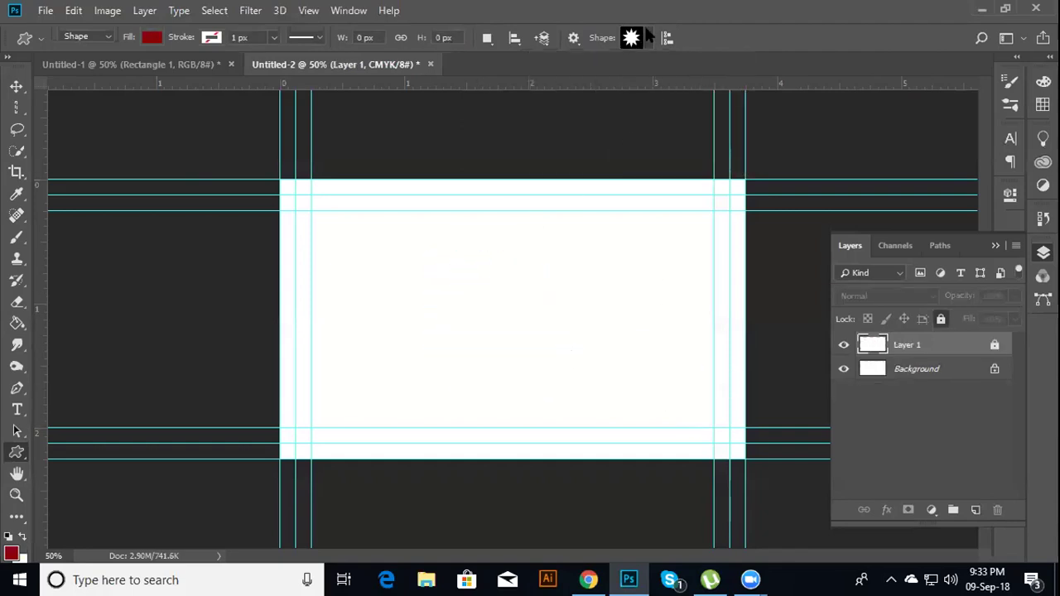
left_click(648, 37)
left_click(681, 149)
left_click_drag(445, 305, 586, 445)
key("ctrl+z")
left_click(647, 38)
scroll(617, 113, "down", 2)
scroll(617, 114, "down", 2)
scroll(616, 114, "down", 2)
scroll(617, 114, "down", 2)
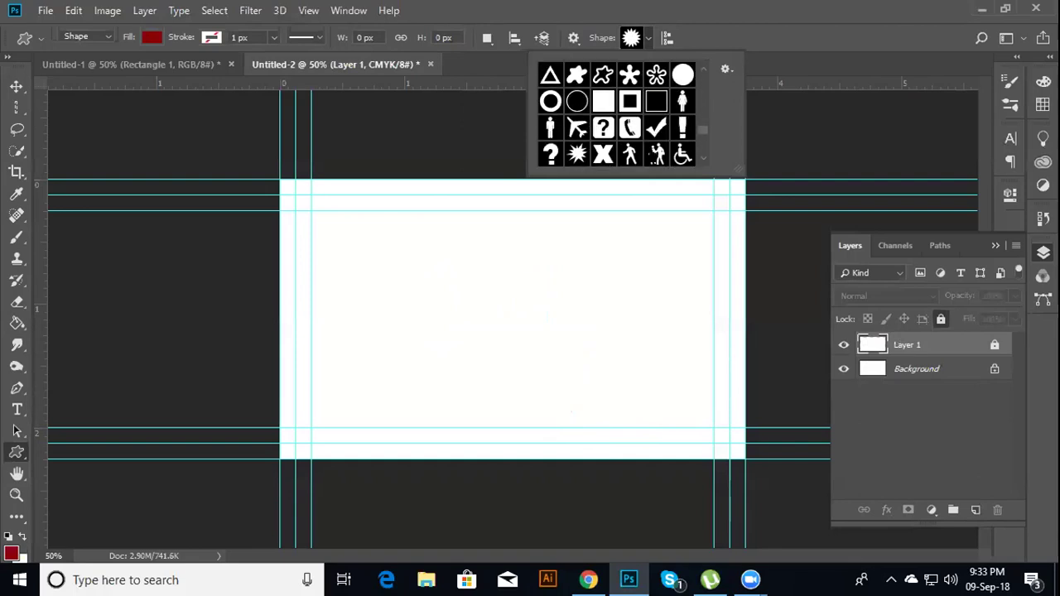
scroll(622, 131, "down", 2)
scroll(626, 128, "down", 1)
scroll(617, 113, "down", 2)
scroll(616, 114, "down", 2)
scroll(617, 114, "down", 2)
scroll(617, 113, "down", 2)
scroll(617, 114, "down", 2)
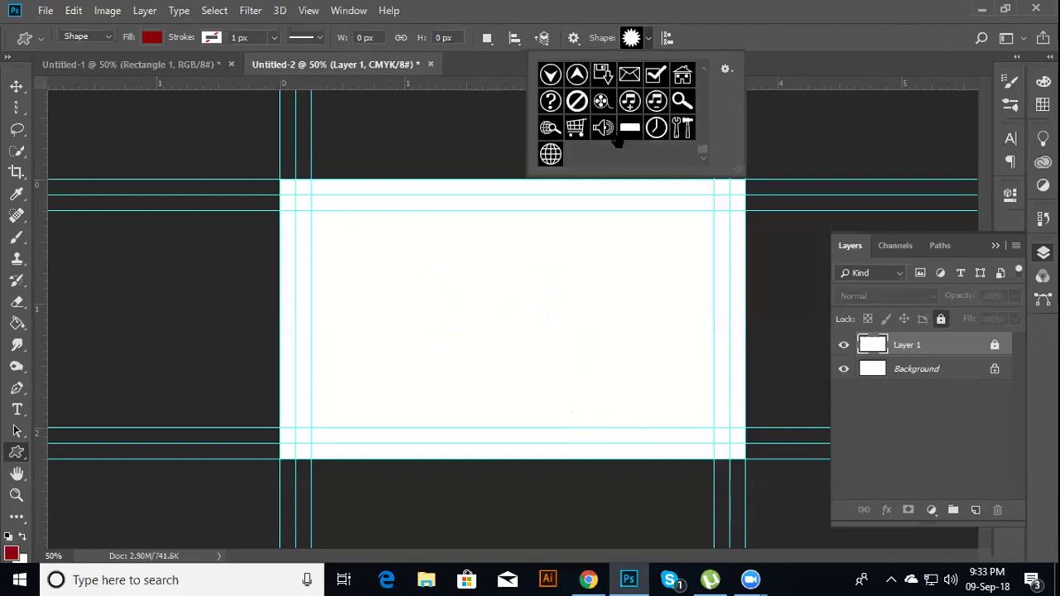
left_click(17, 107)
left_click(98, 111)
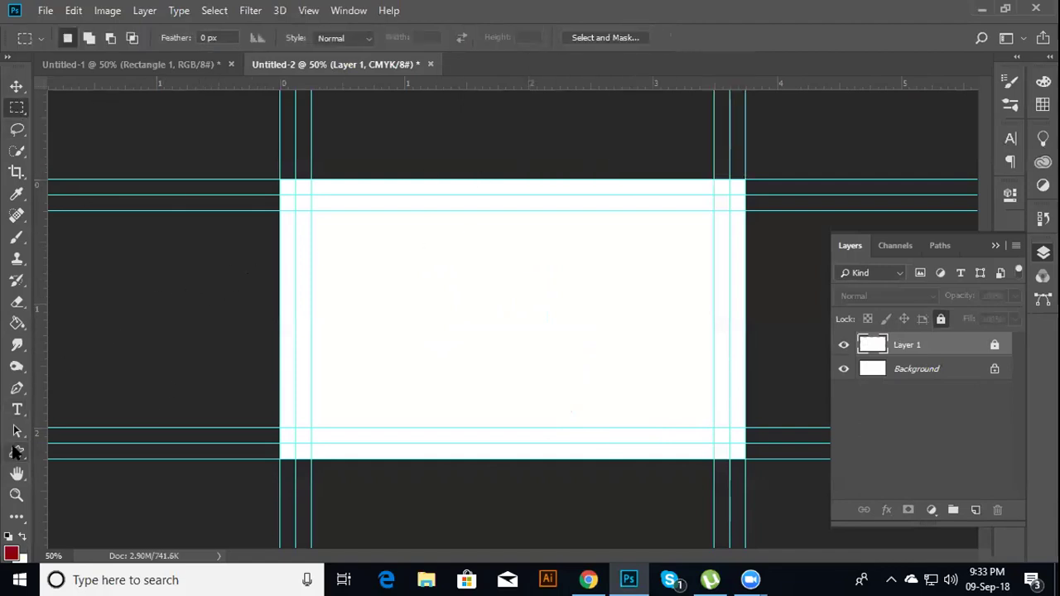
left_click(17, 453)
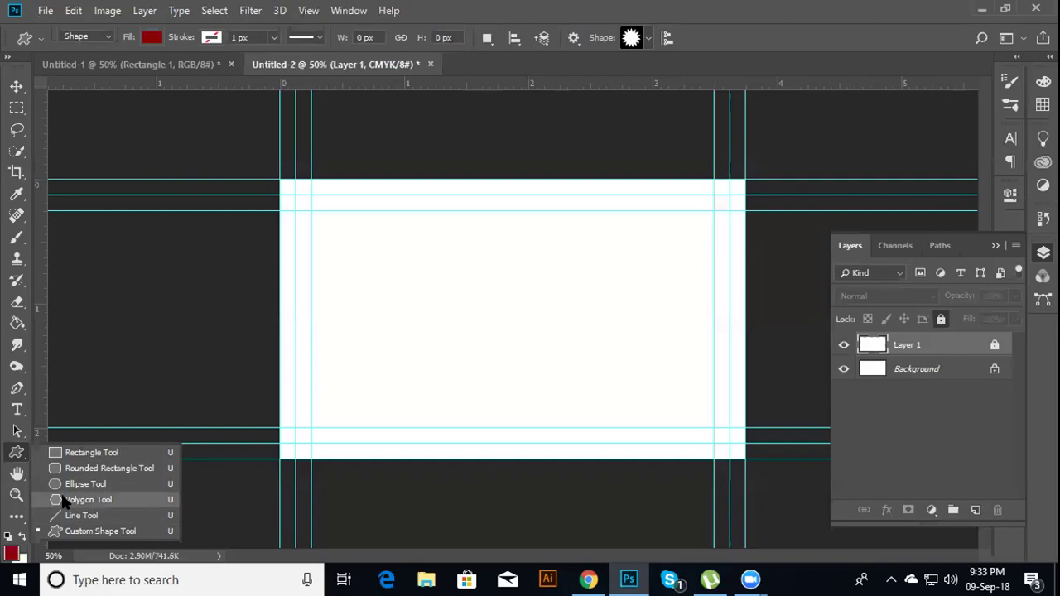
left_click(16, 409)
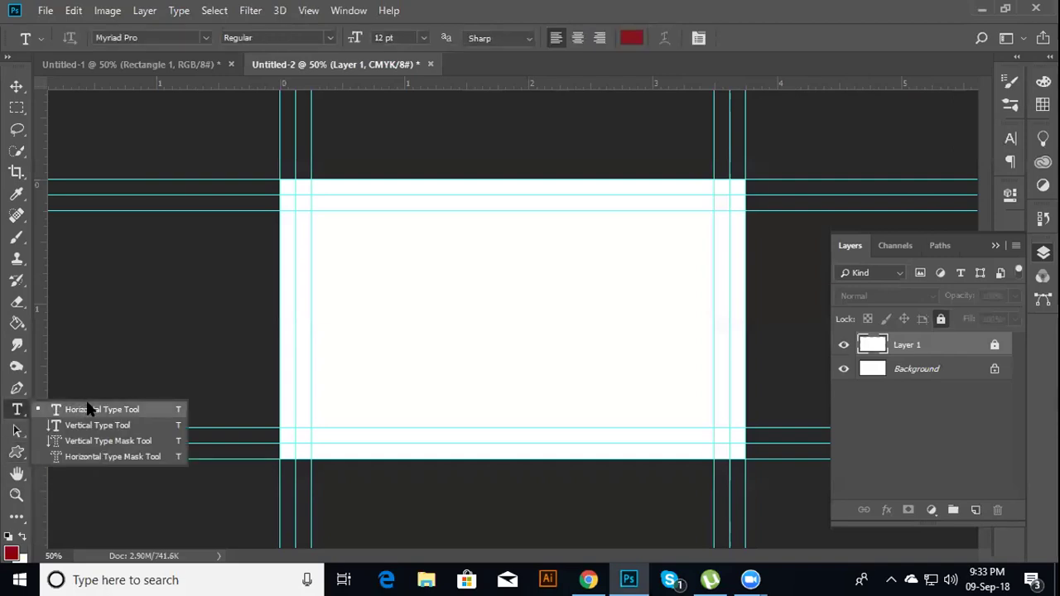
left_click(367, 298)
type("ASDADASD")
key("ctrl+a")
key("BackSpace")
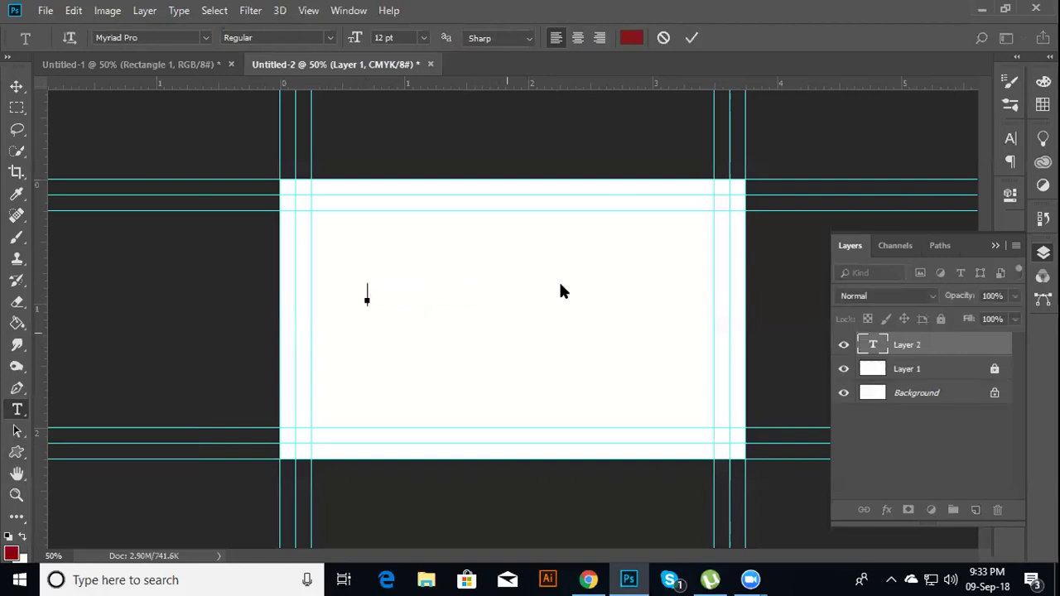
left_click(663, 38)
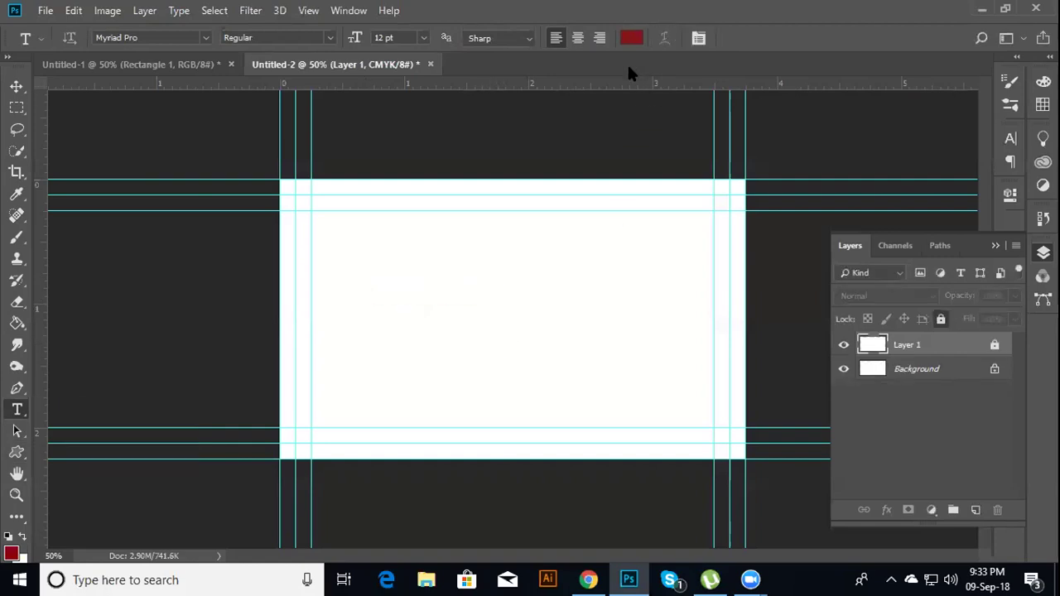
left_click(16, 387)
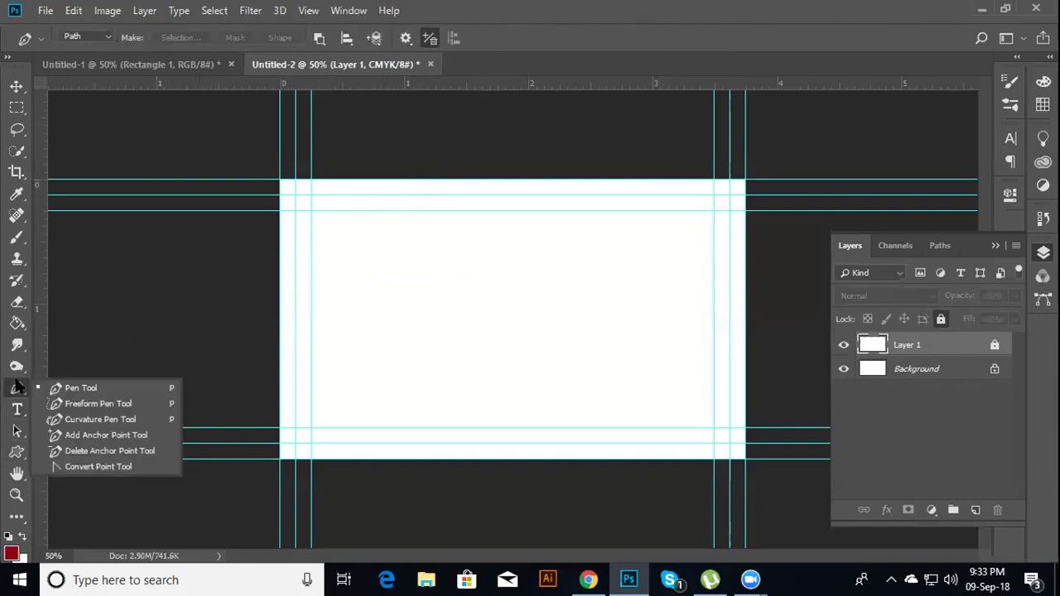
left_click(104, 386)
left_click(345, 361)
left_click_drag(463, 295, 522, 348)
left_click_drag(606, 291, 614, 226)
left_click_drag(650, 325, 670, 401)
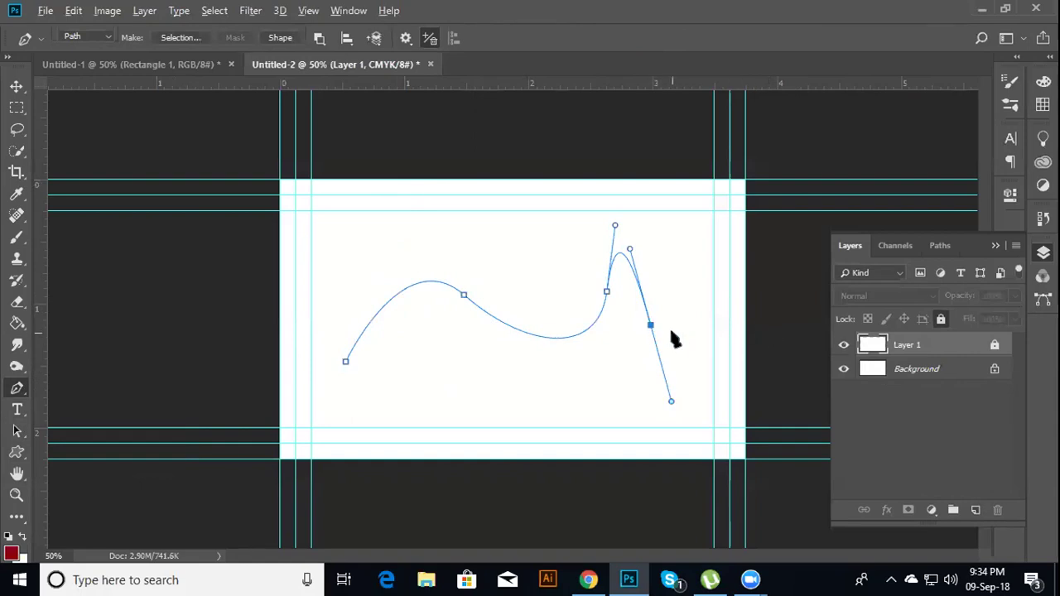
left_click(652, 327)
mouse_move(664, 386)
left_mouse_down()
mouse_move(650, 395)
mouse_move(663, 402)
mouse_move(469, 383)
left_mouse_up()
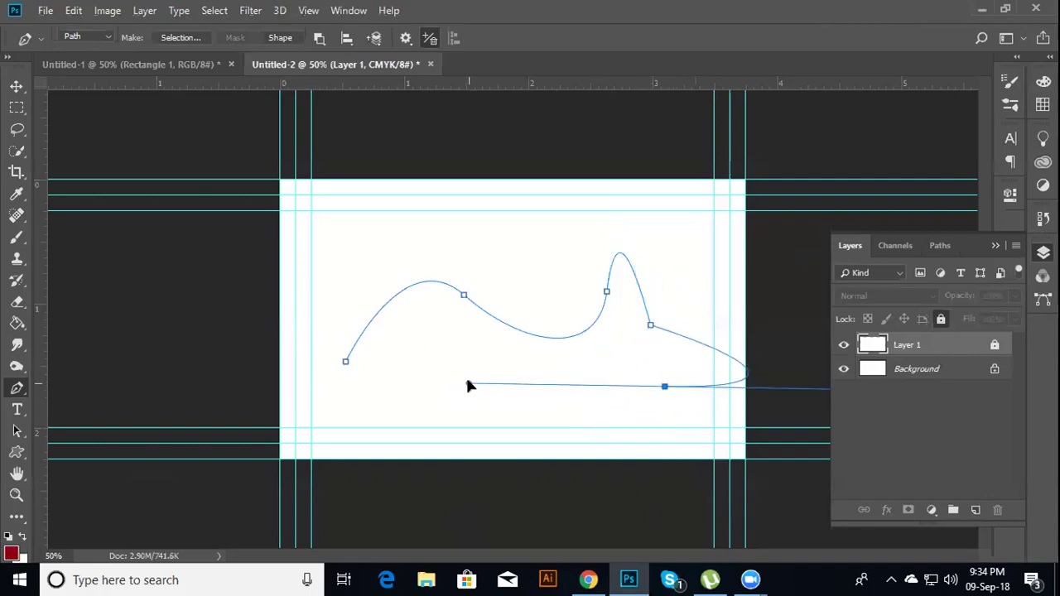
left_click(449, 247)
key("ctrl+z")
mouse_move(571, 428)
left_mouse_down()
mouse_move(393, 449)
mouse_move(391, 428)
left_mouse_up()
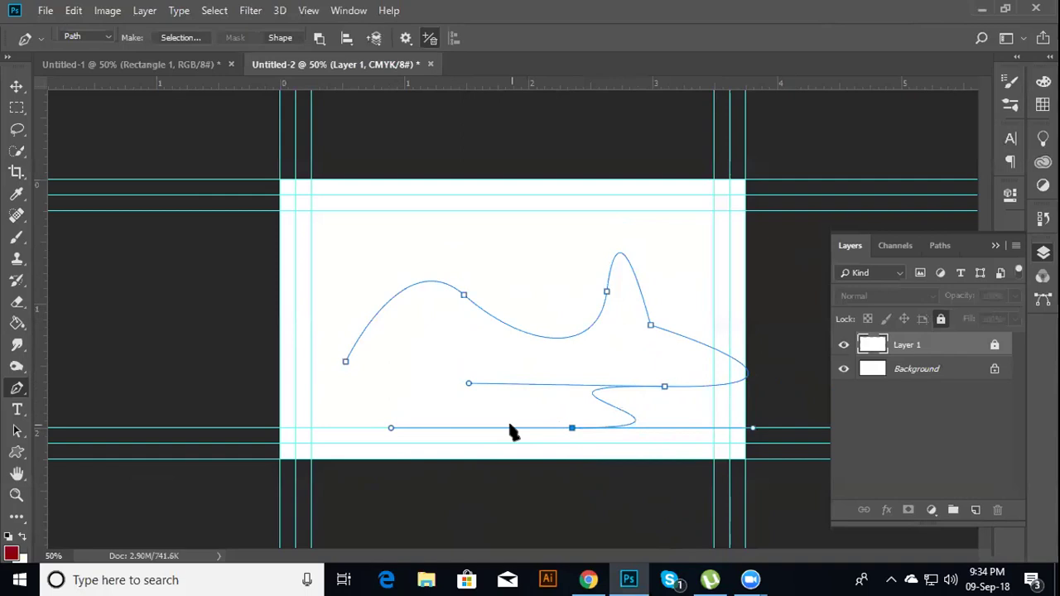
left_click(571, 428, "alt")
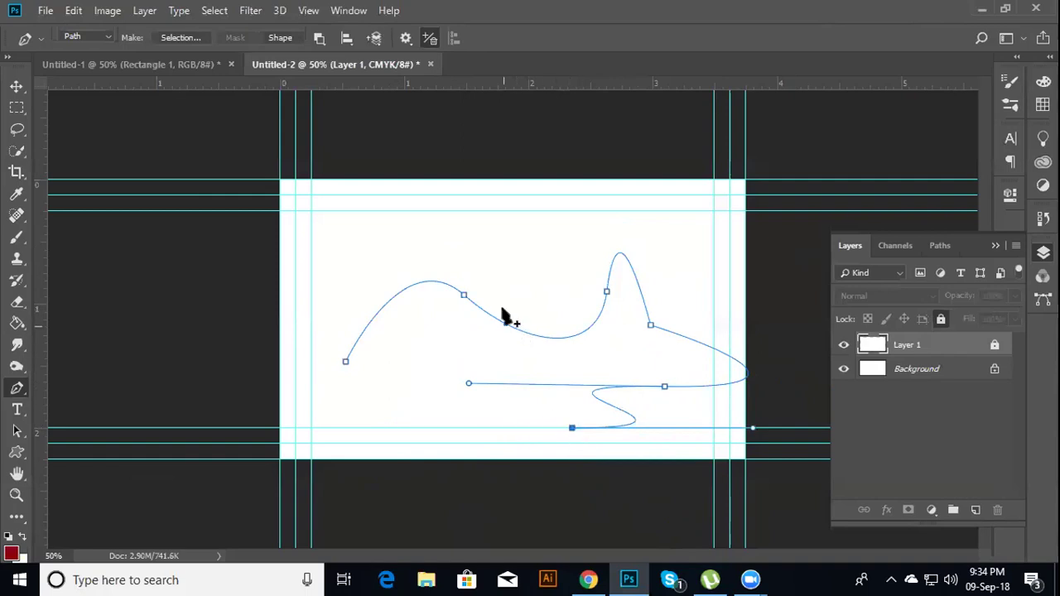
left_click_drag(501, 248, 394, 352)
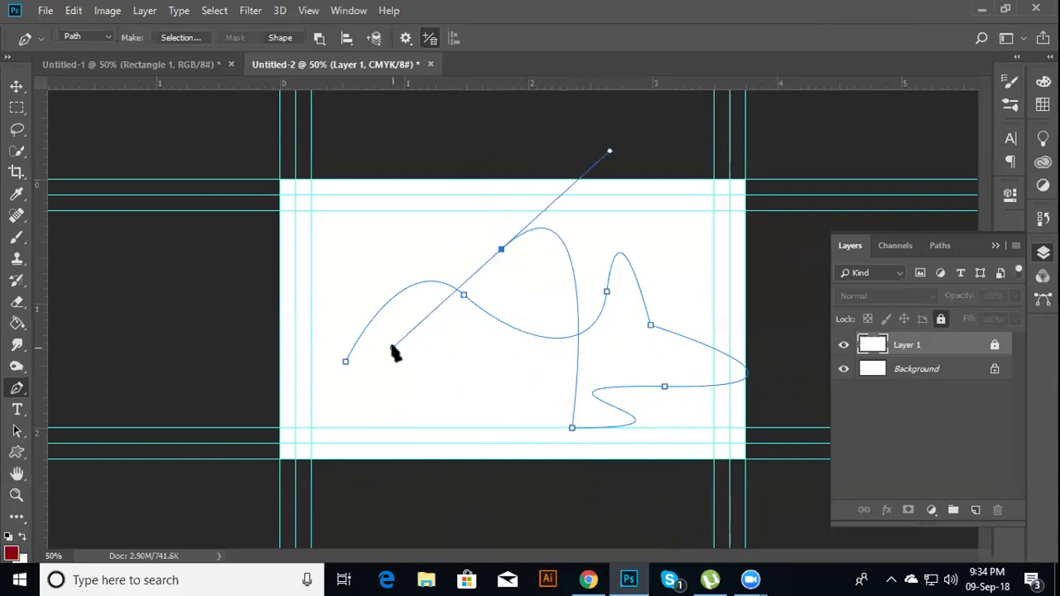
left_click(17, 87)
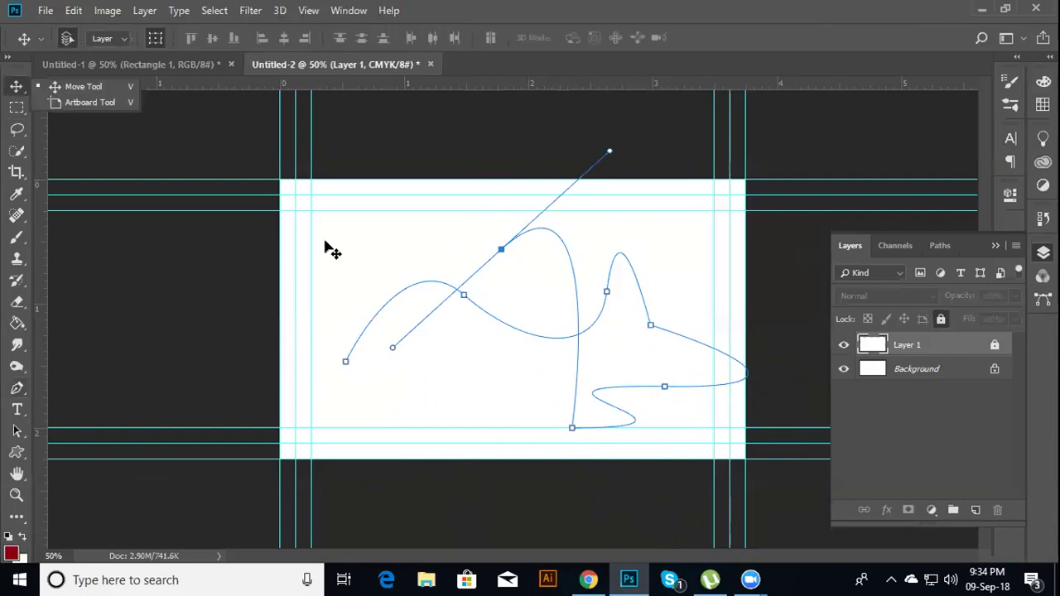
left_click(480, 359)
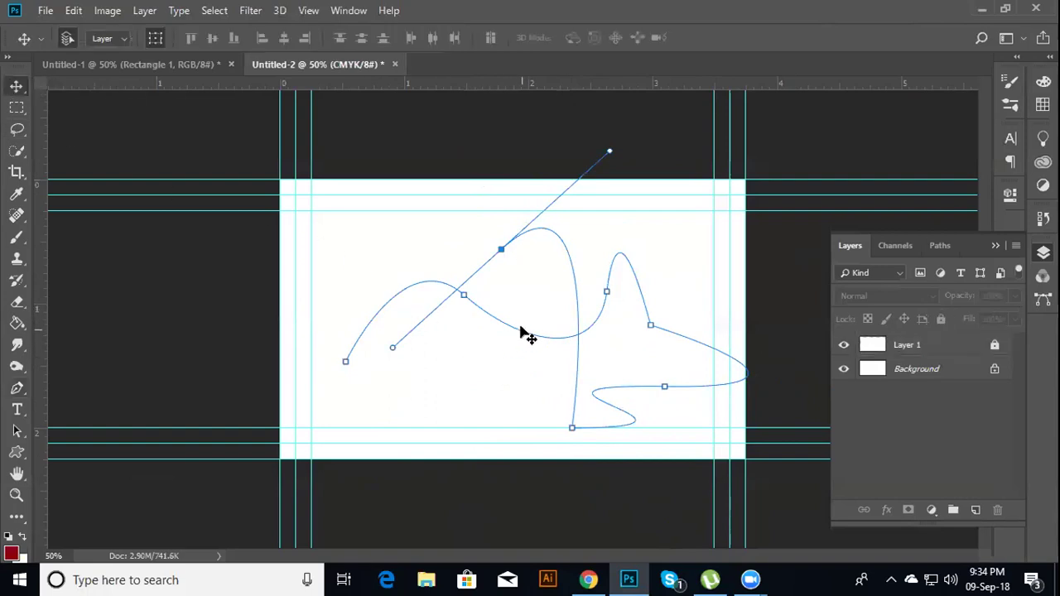
key("Delete")
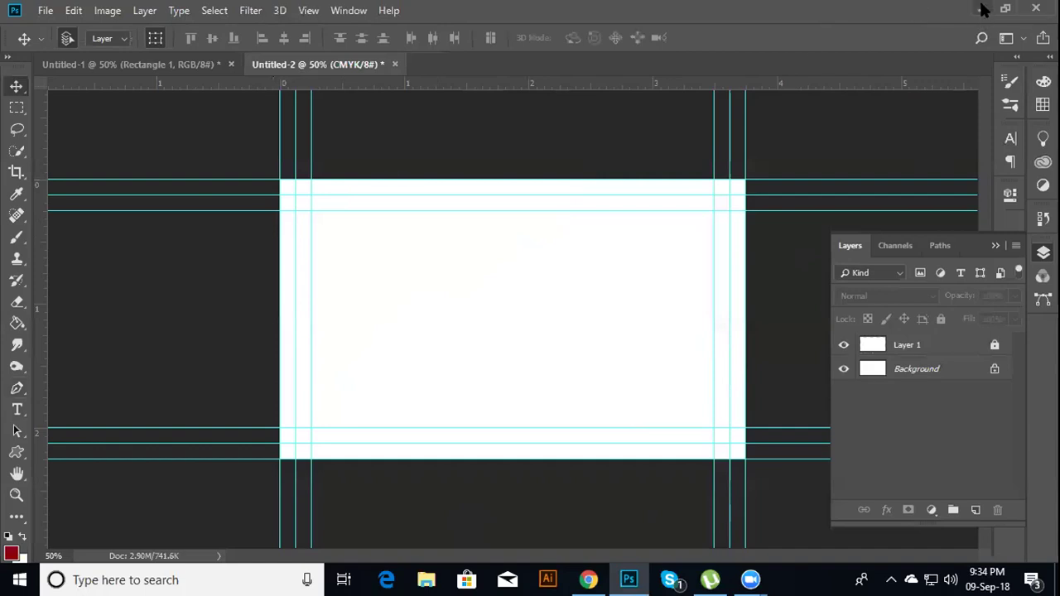
Drag aaa.jpg from the desktop onto the card as a middle band and commit it
left_click(980, 9)
left_click(965, 13)
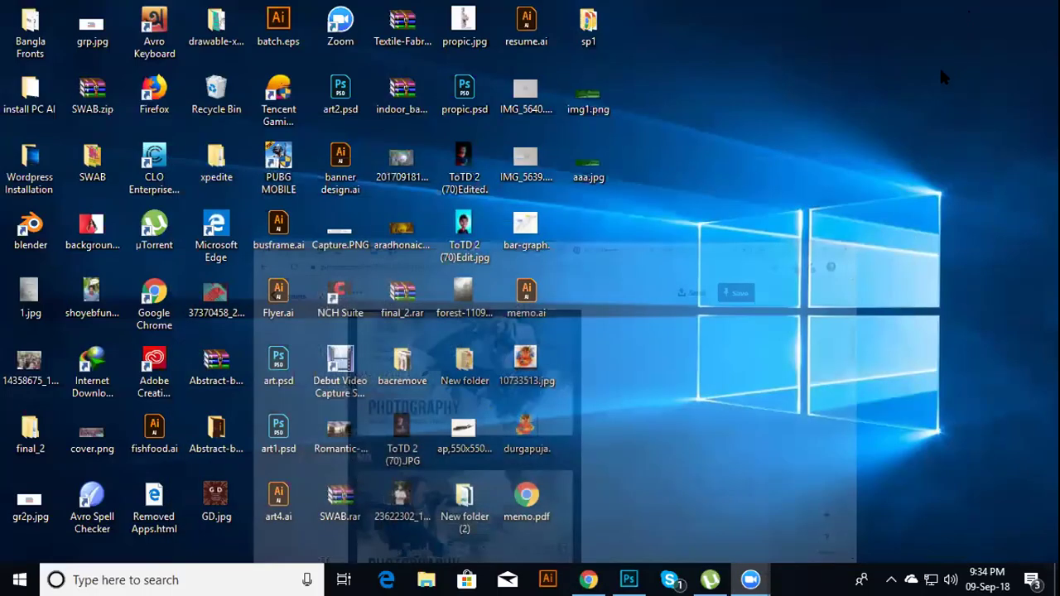
right_click(582, 161)
left_click(704, 177)
mouse_move(565, 158)
left_mouse_down()
mouse_move(629, 579)
mouse_move(465, 282)
left_mouse_up()
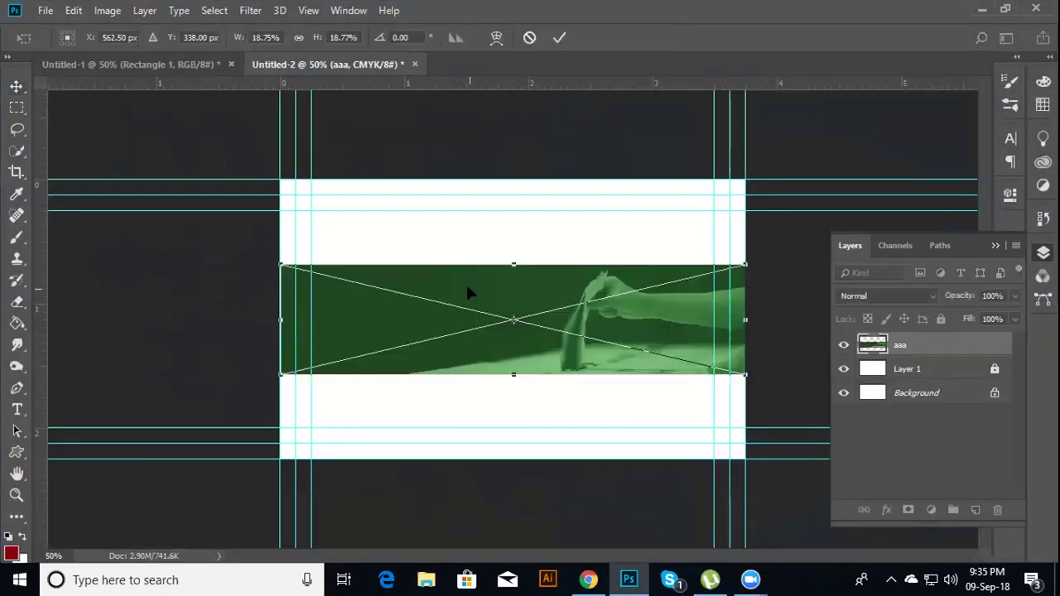
left_click(560, 38)
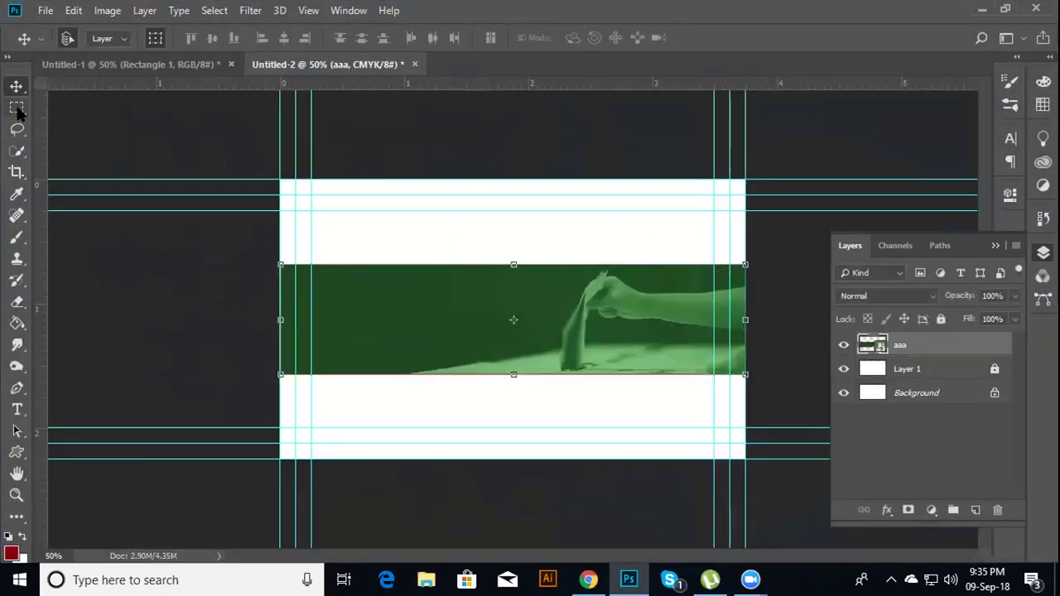
left_click(17, 108)
right_click(17, 452)
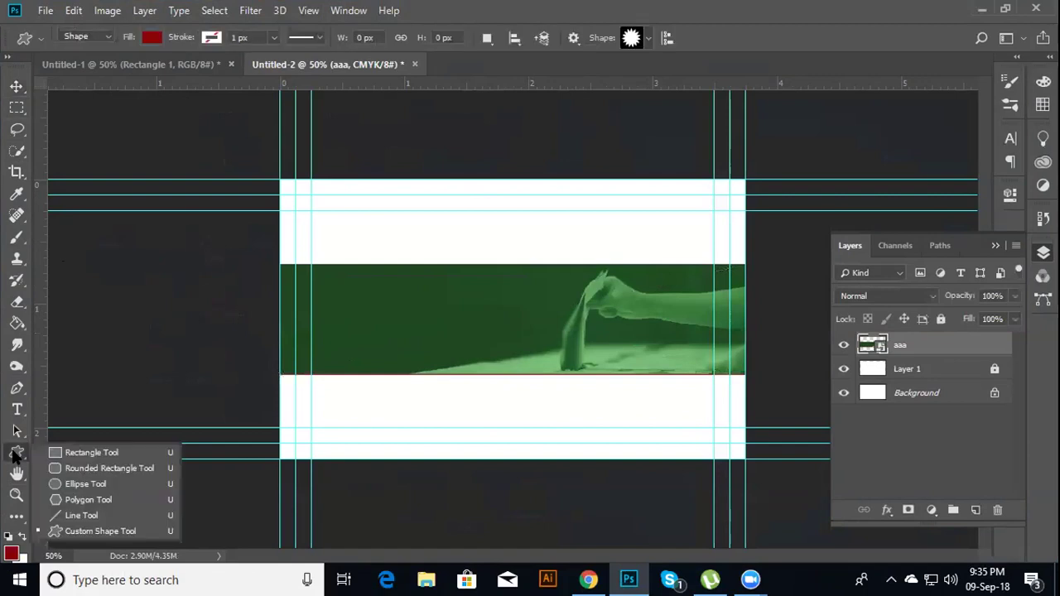
left_click(83, 446)
left_click_drag(395, 281, 696, 366)
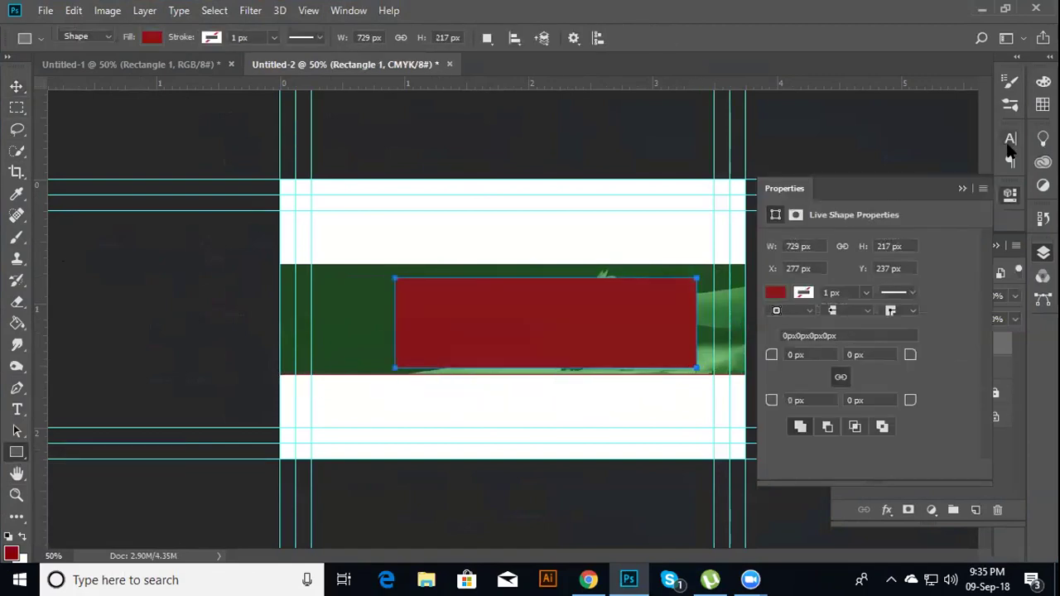
left_click(960, 187)
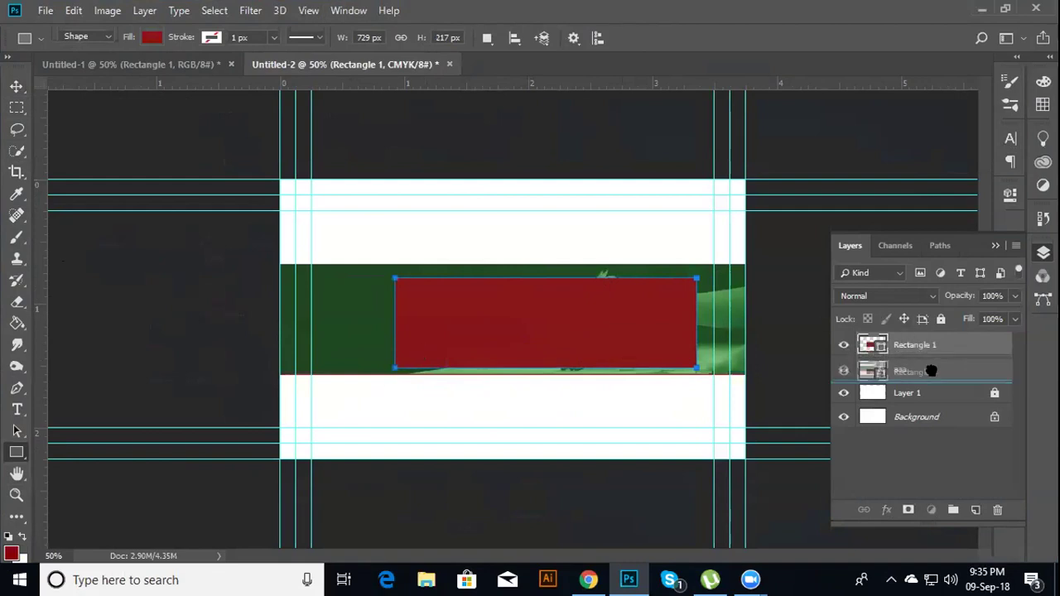
left_click_drag(925, 348, 931, 374)
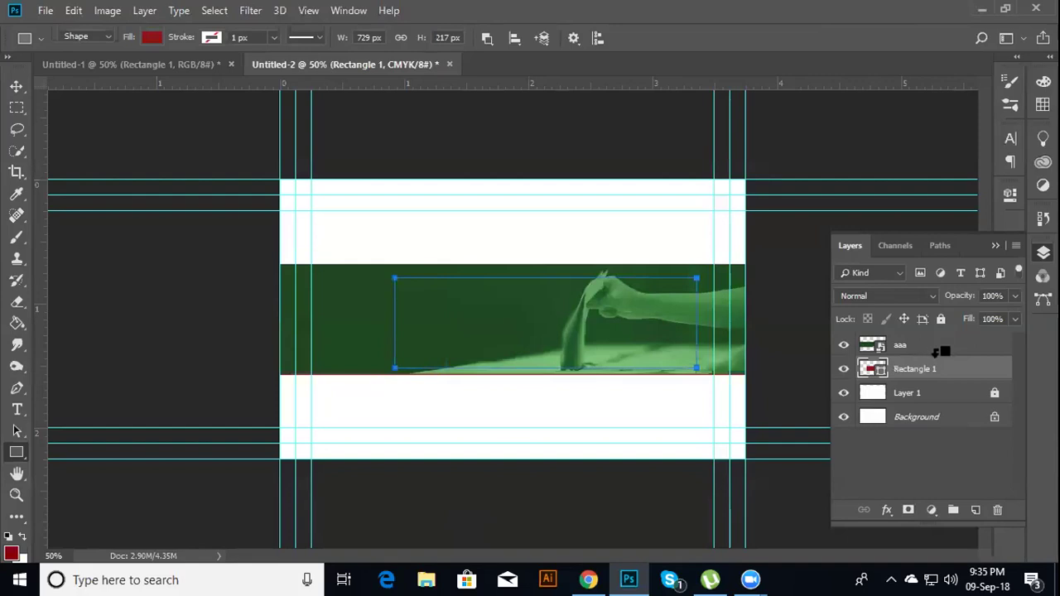
left_click(936, 354, "alt")
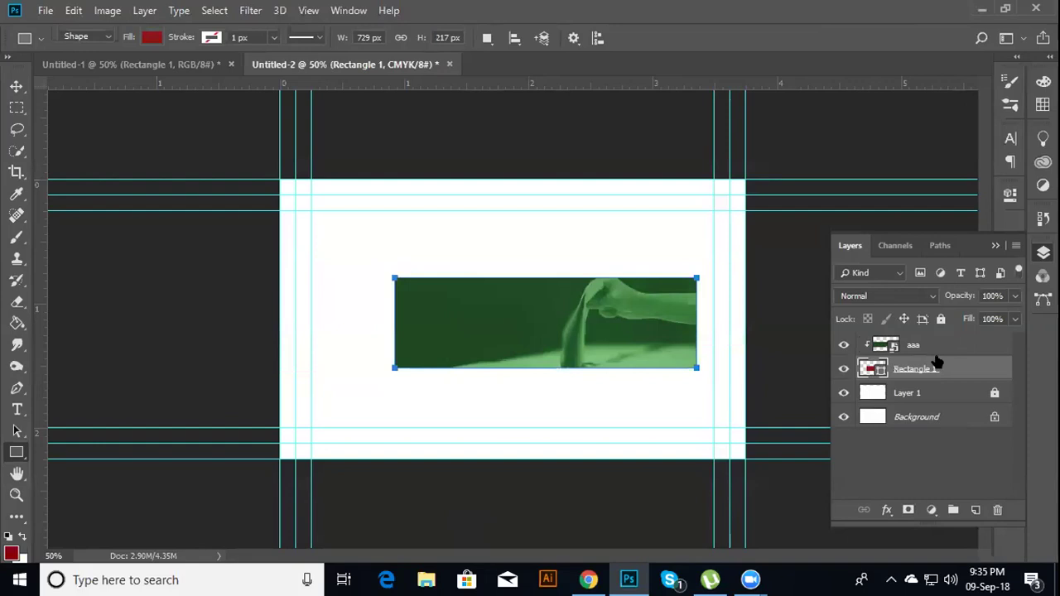
left_click(935, 356, "alt")
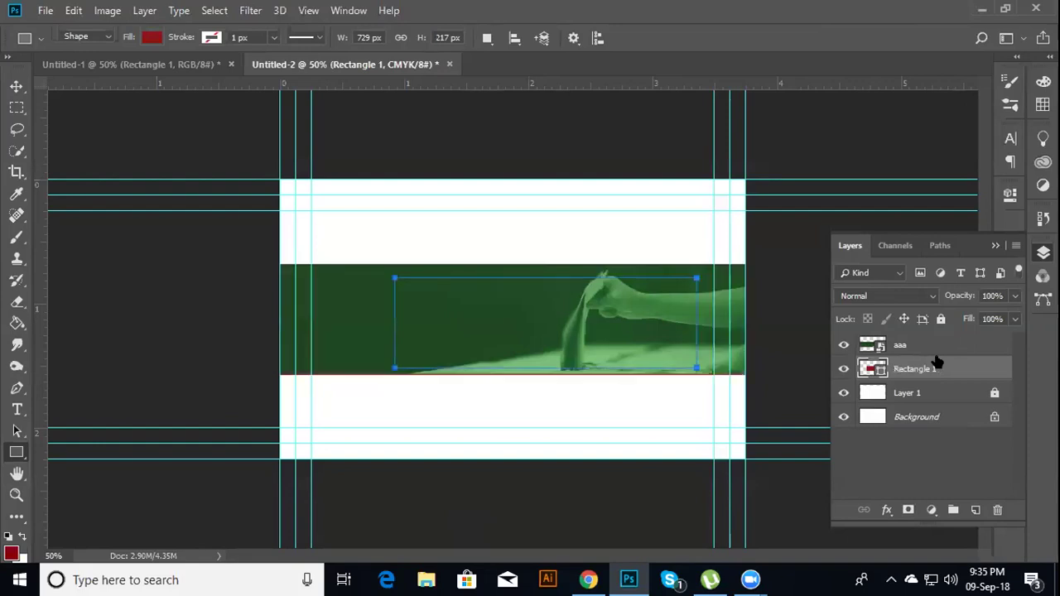
key("Delete")
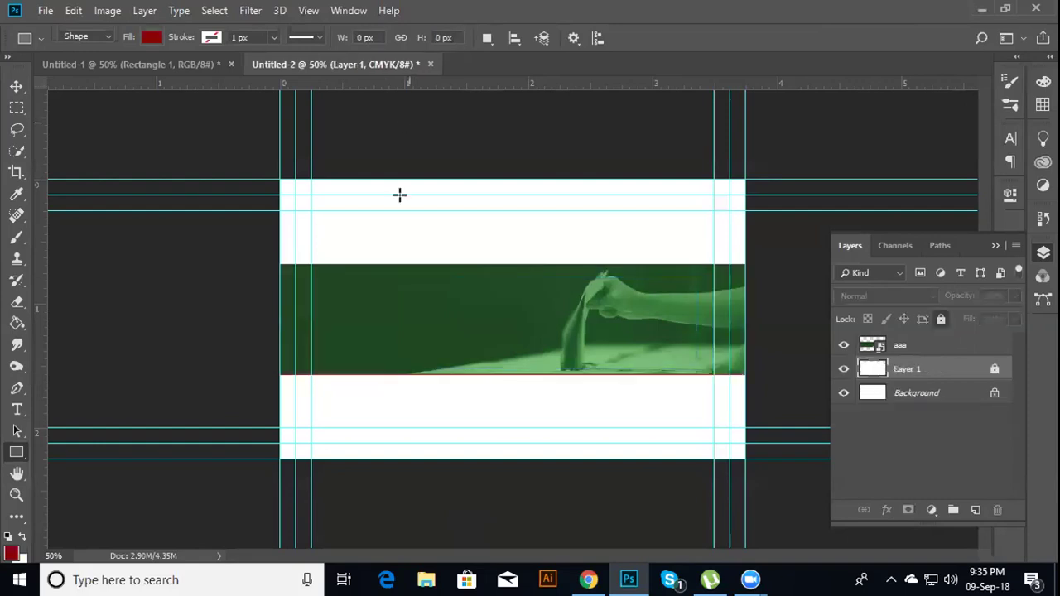
left_click(222, 265)
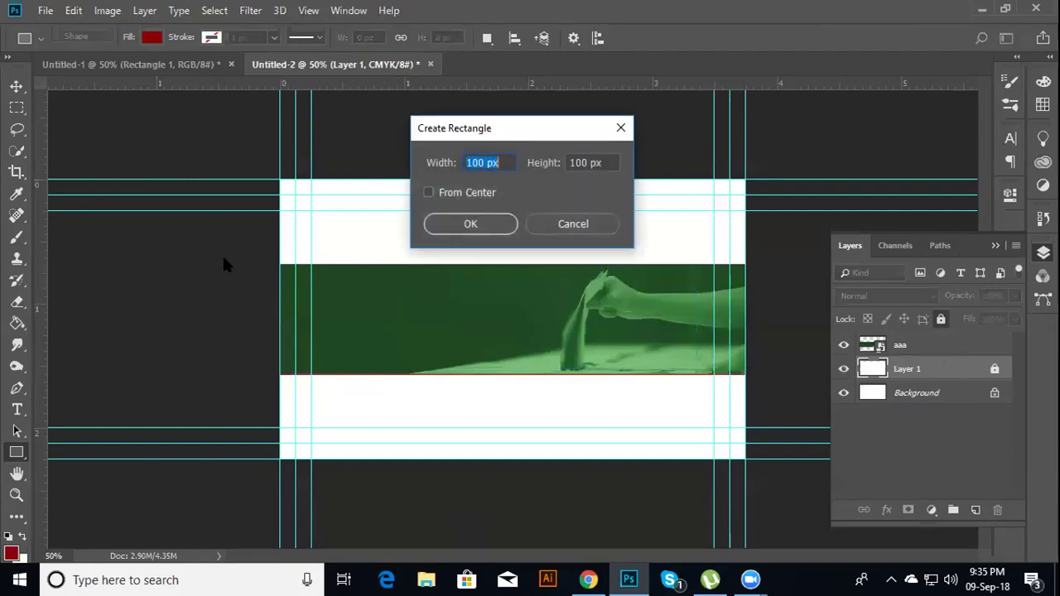
left_click(565, 234)
left_click_drag(239, 232, 775, 392)
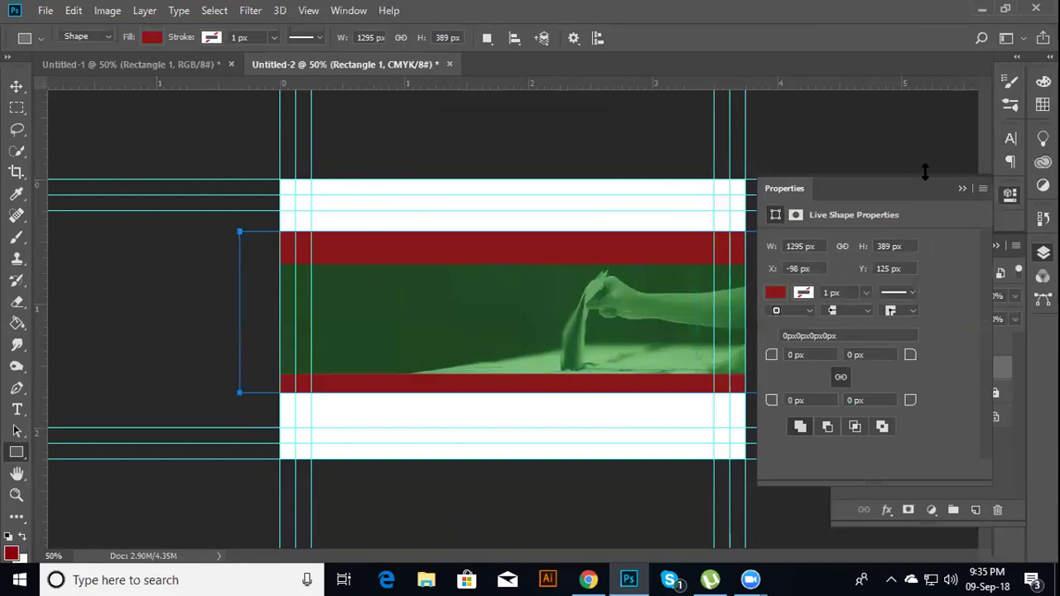
left_click(961, 189)
key("ctrl+z")
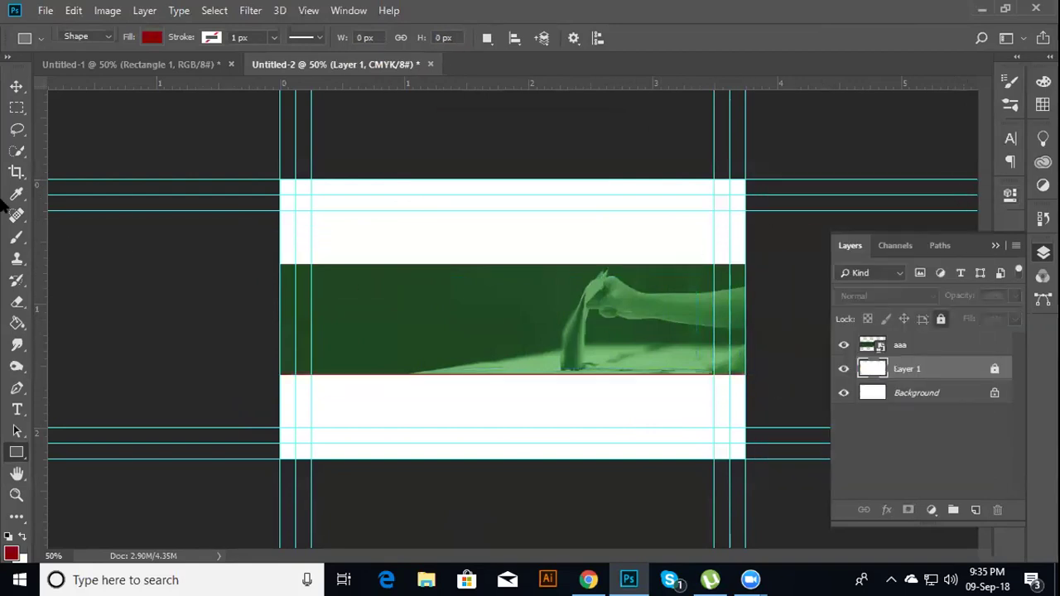
left_click(16, 85)
left_click(394, 315)
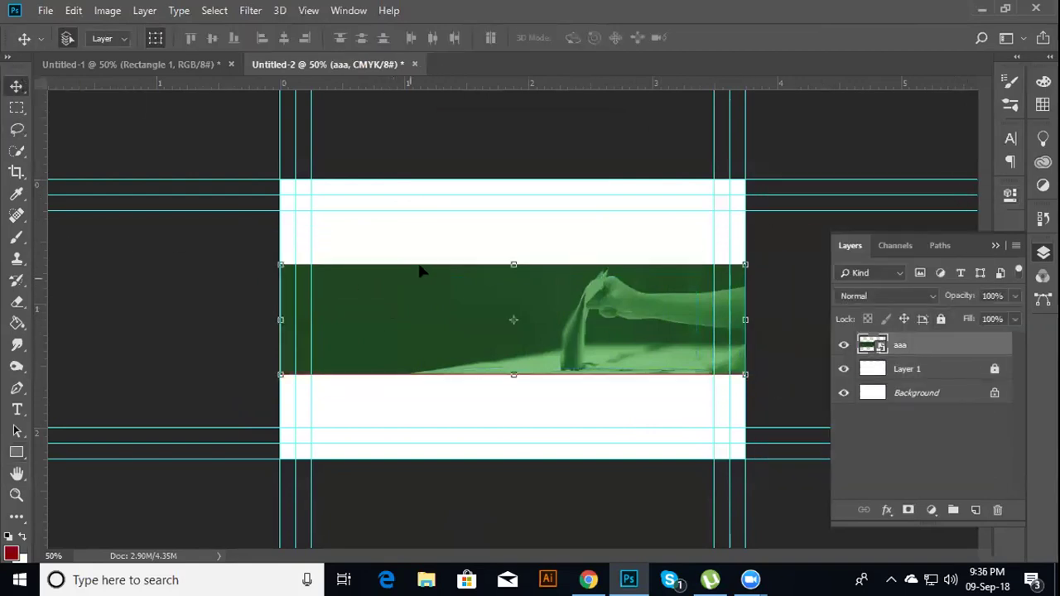
Delete the aaa layer and place ToTD 2 (70)Edited.jpg from the desktop onto the card
key("Delete")
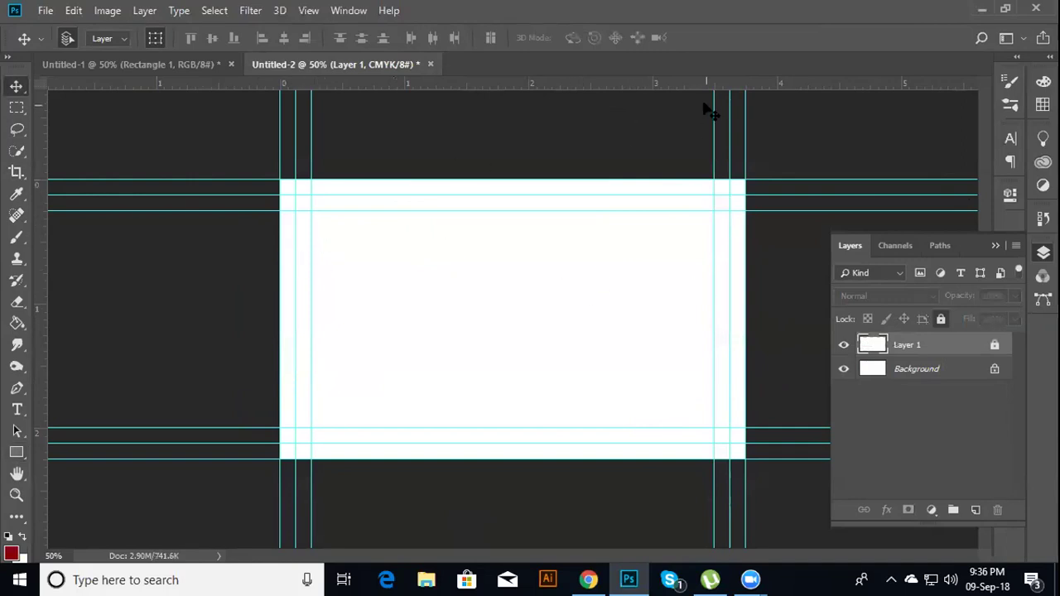
left_click(981, 8)
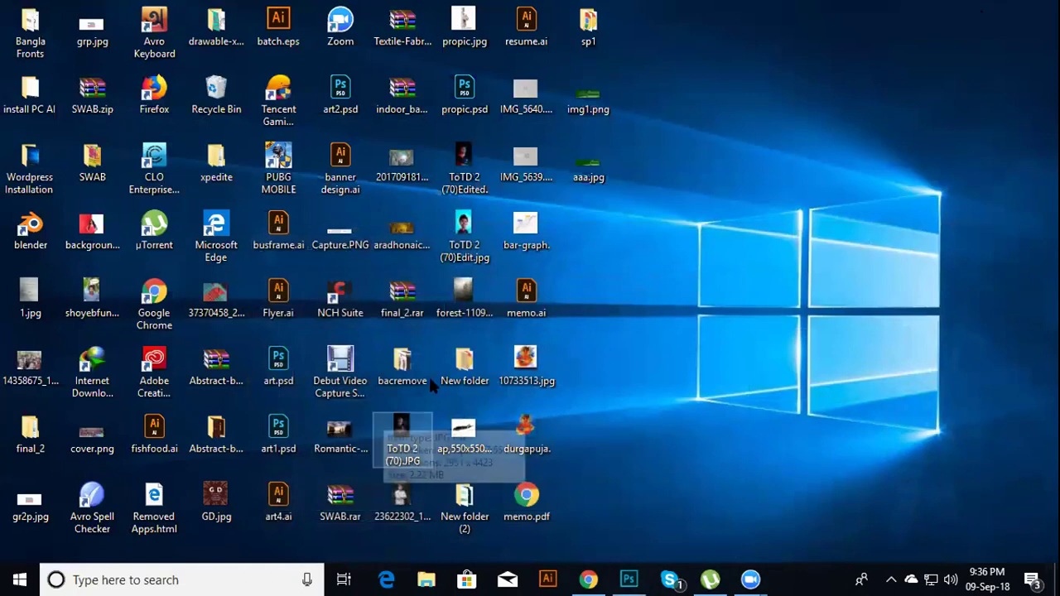
mouse_move(489, 182)
left_mouse_down()
mouse_move(647, 346)
mouse_move(524, 319)
left_mouse_up()
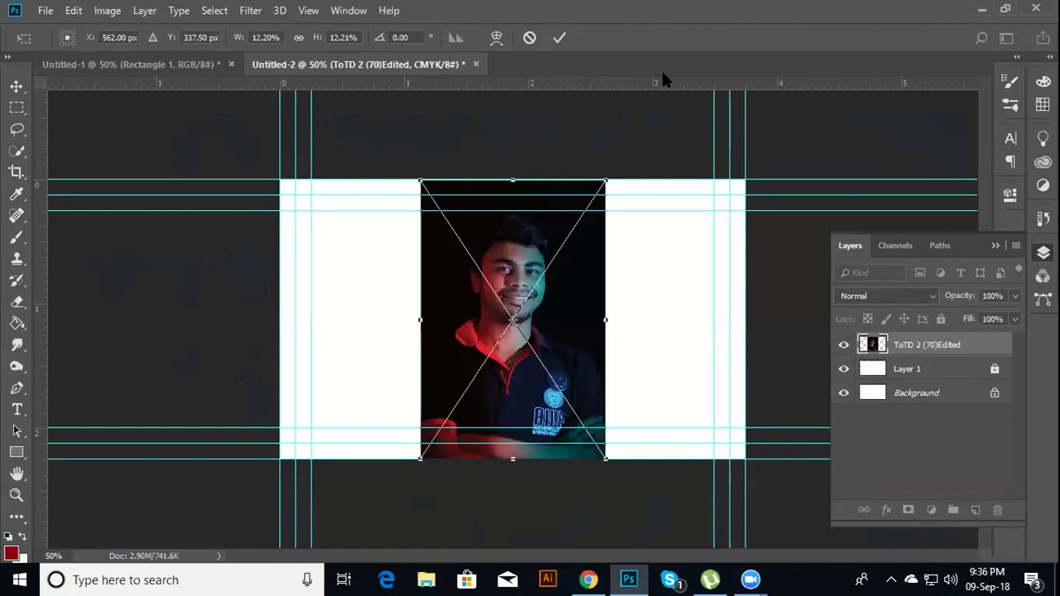
key("Return")
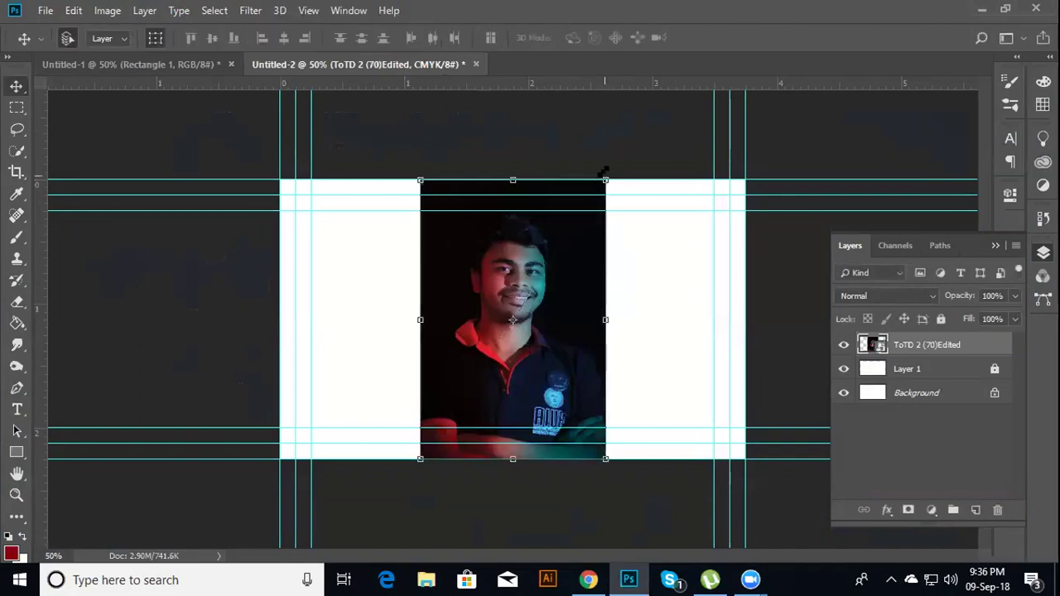
Enlarge the portrait to fill the card's height, lower it, and commit the transform
left_click_drag(641, 158, 654, 115)
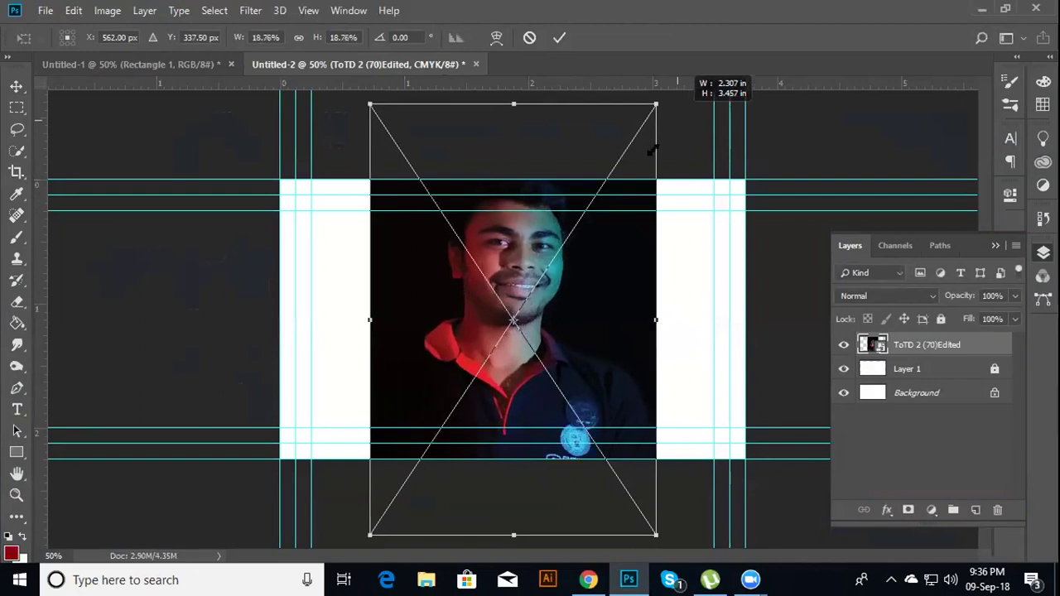
left_click_drag(579, 329, 574, 356)
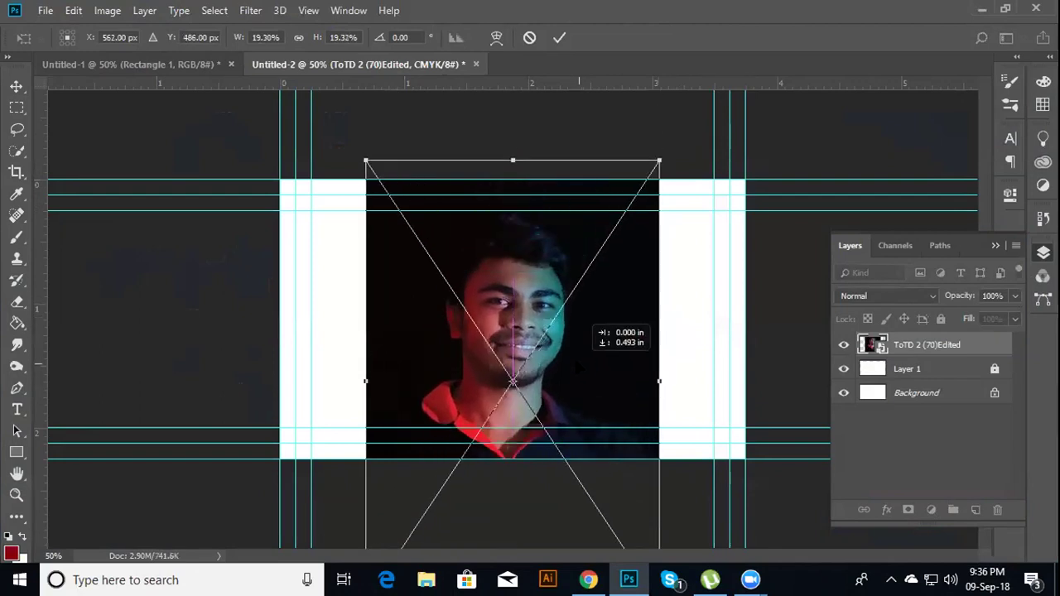
left_click(559, 37)
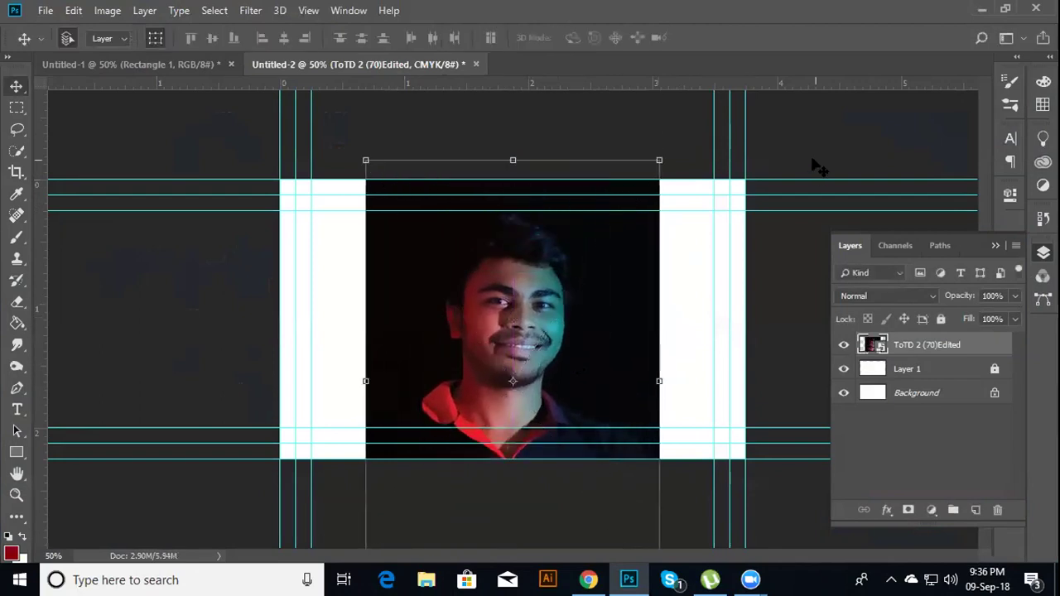
left_click(17, 107)
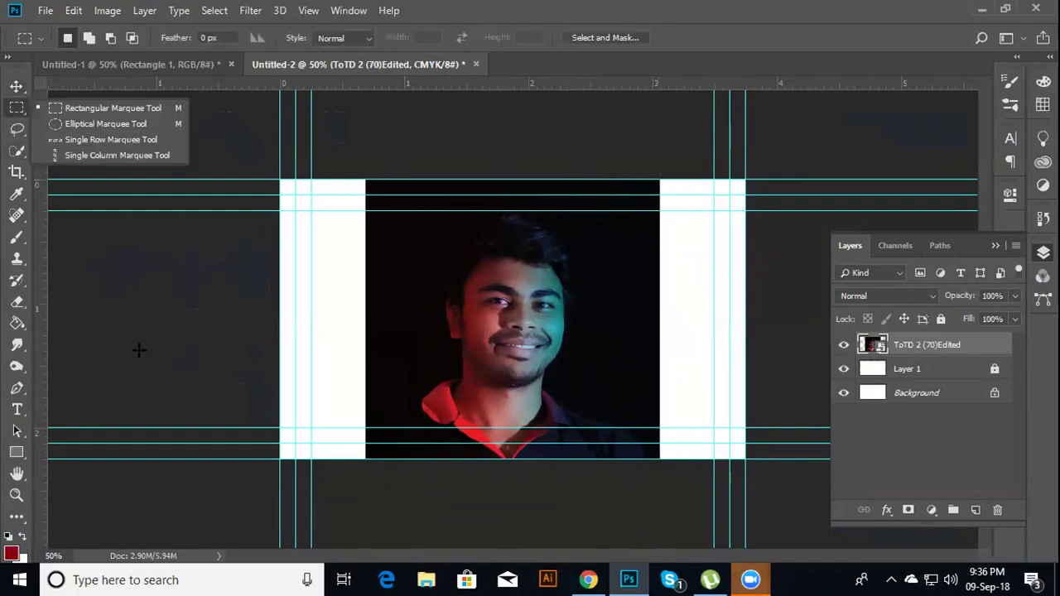
left_click_drag(149, 389, 149, 399)
key("ctrl+j")
Dismiss the no-pixels warning, view the original ToTD 2 (70).JPG in Photos, then return to Photoshop
left_click(486, 228)
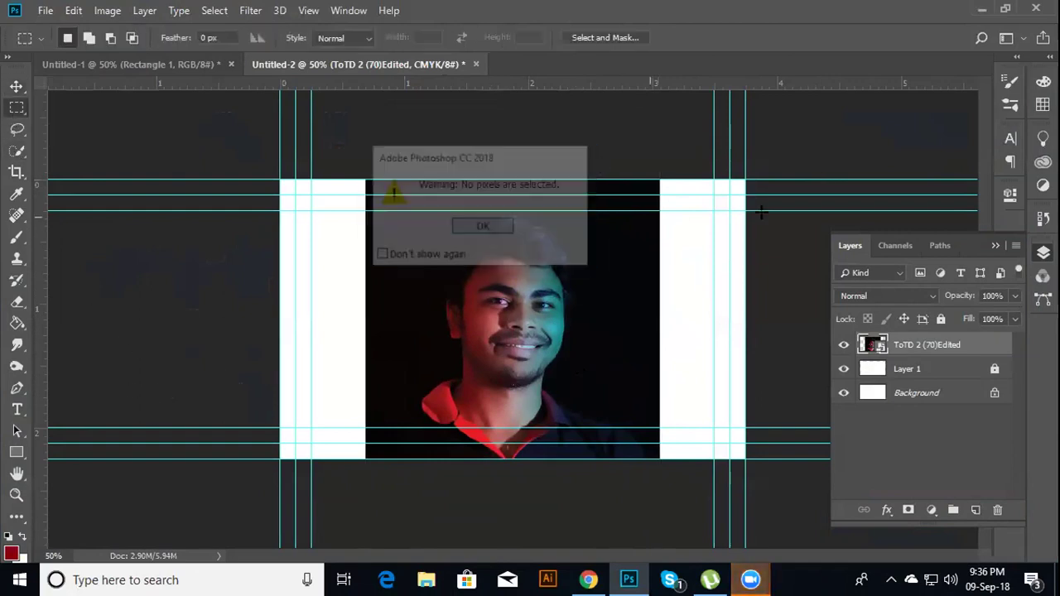
left_click(981, 9)
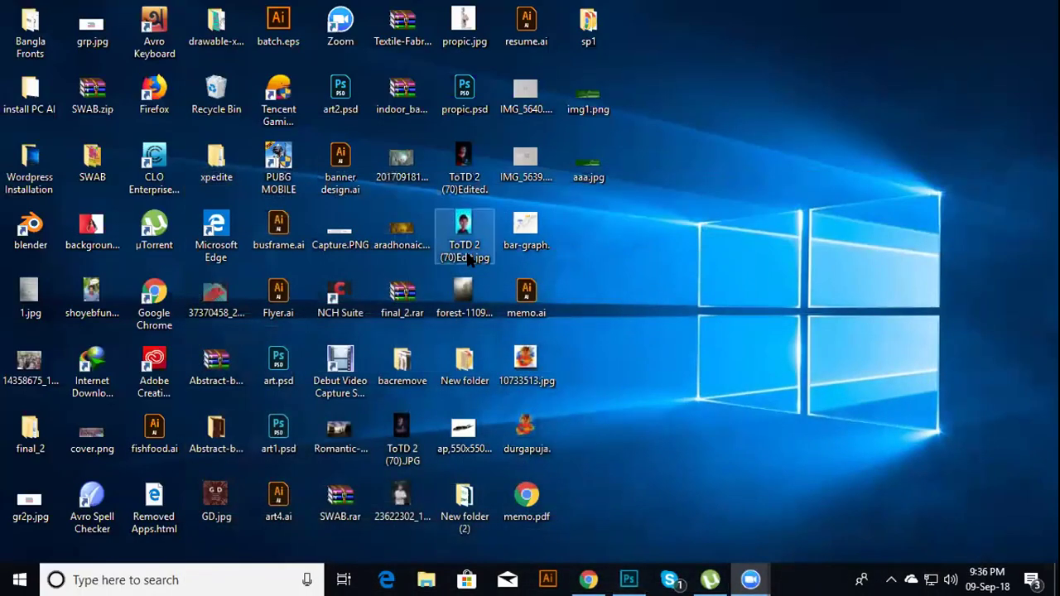
double_click(403, 418)
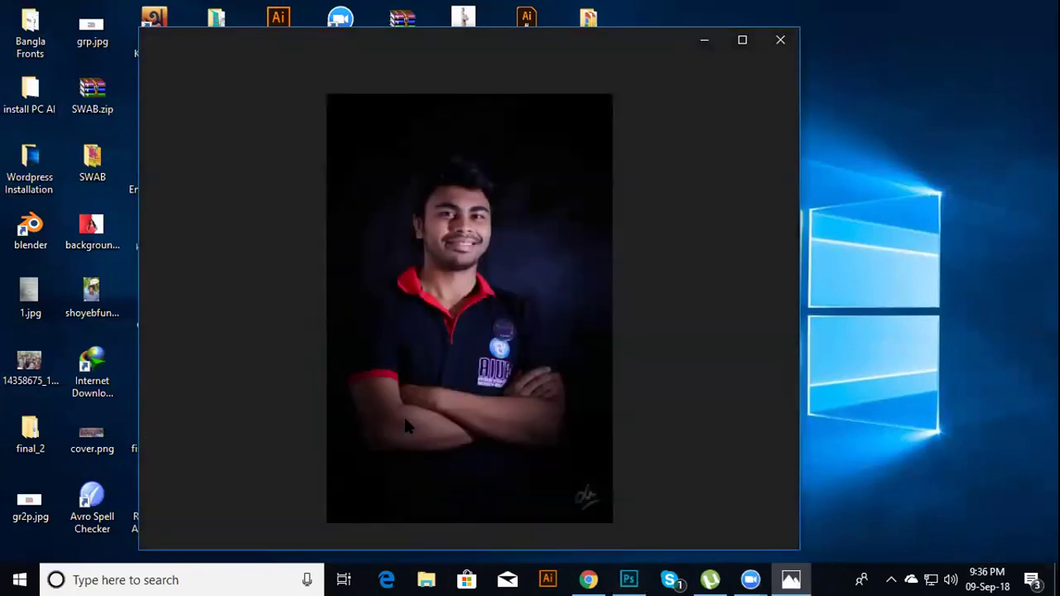
left_click(782, 34)
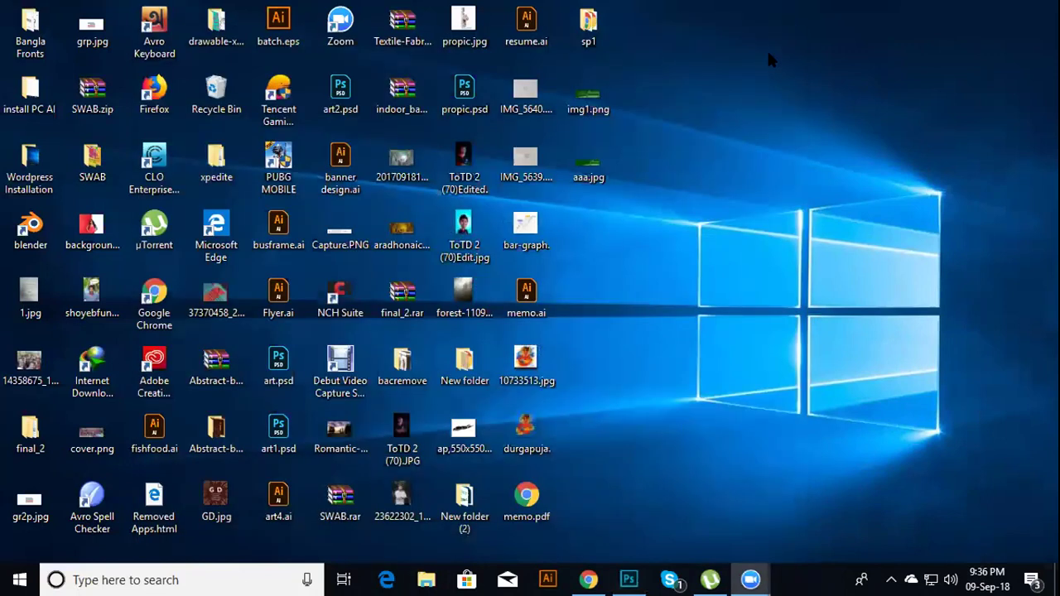
left_click(628, 579)
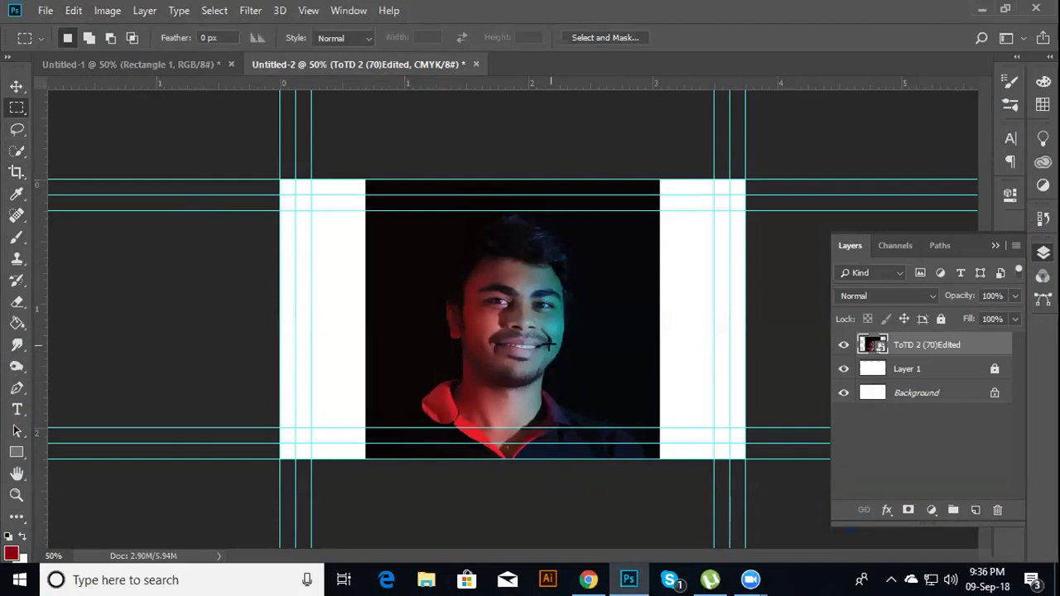
Nudge the portrait slightly lower on the card and zoom in on its face
left_click(17, 86)
left_click_drag(548, 351, 551, 311)
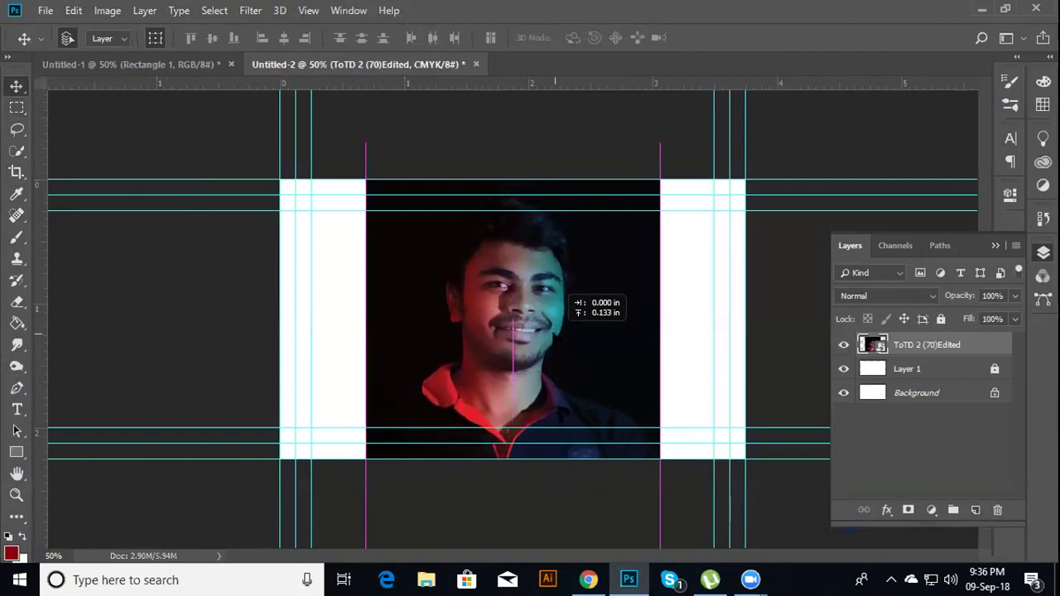
left_click_drag(552, 311, 550, 343)
left_click(16, 106)
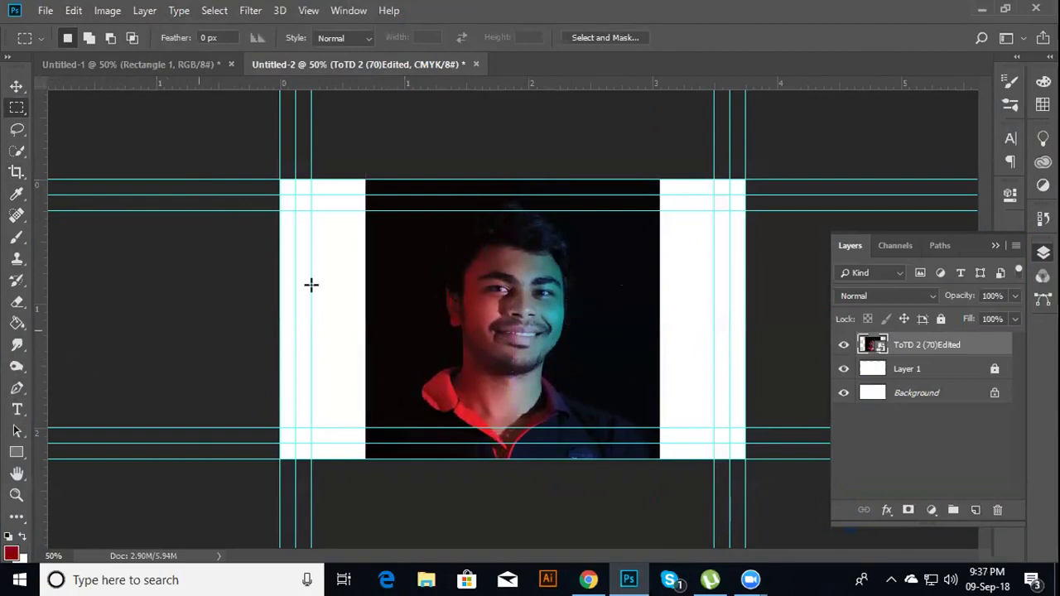
left_click(16, 85)
mouse_move(442, 325)
left_mouse_down()
mouse_move(434, 358)
mouse_move(440, 340)
left_mouse_up()
key("ctrl+t")
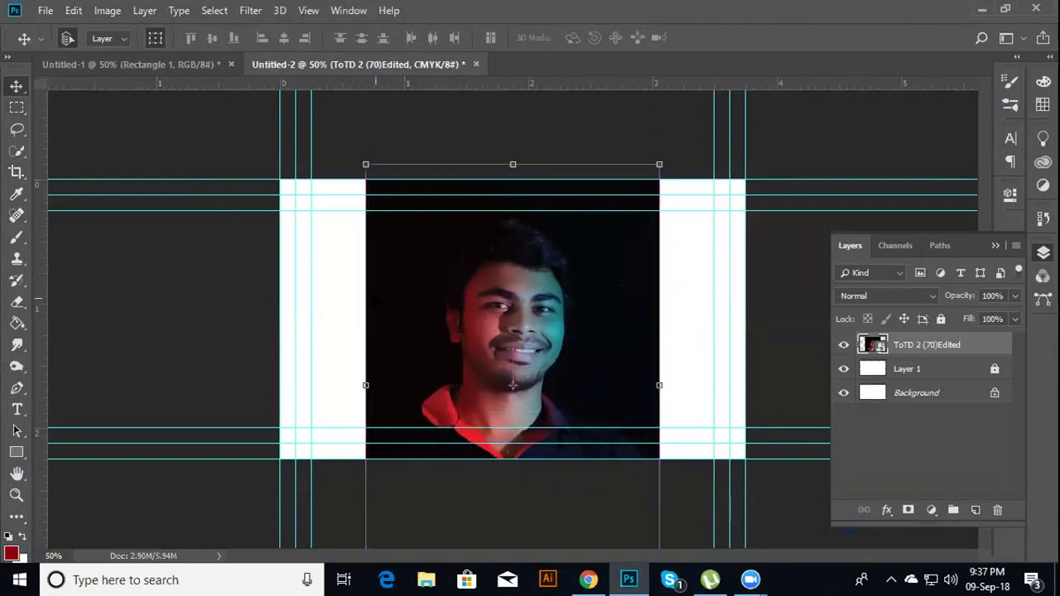
key("ctrl+plus")
key("ctrl+plus")
key("ctrl+plus")
key("ctrl+plus")
key("ctrl+plus")
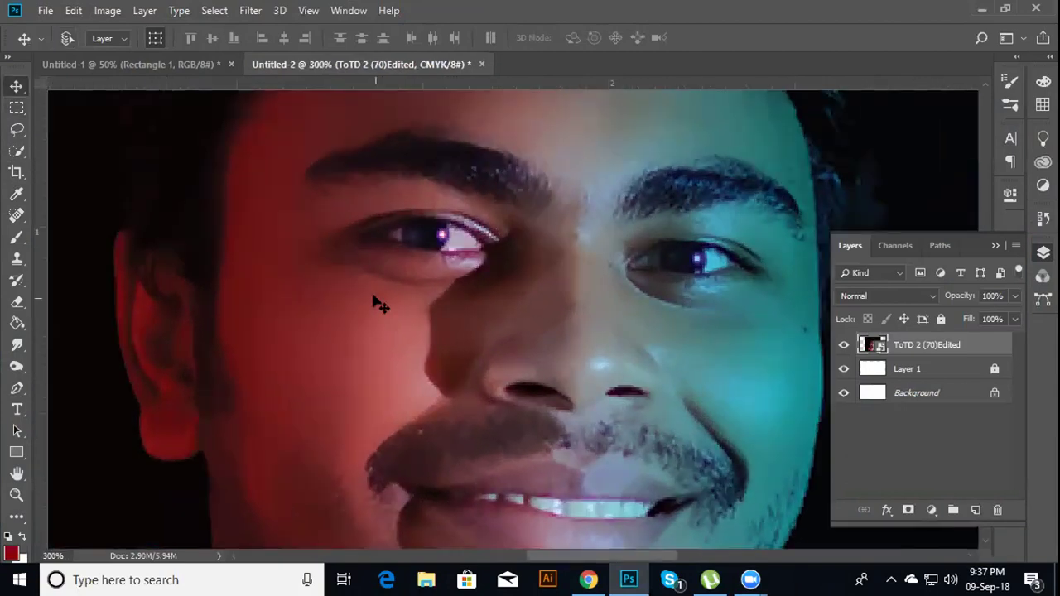
key("ctrl+minus")
key("ctrl+minus")
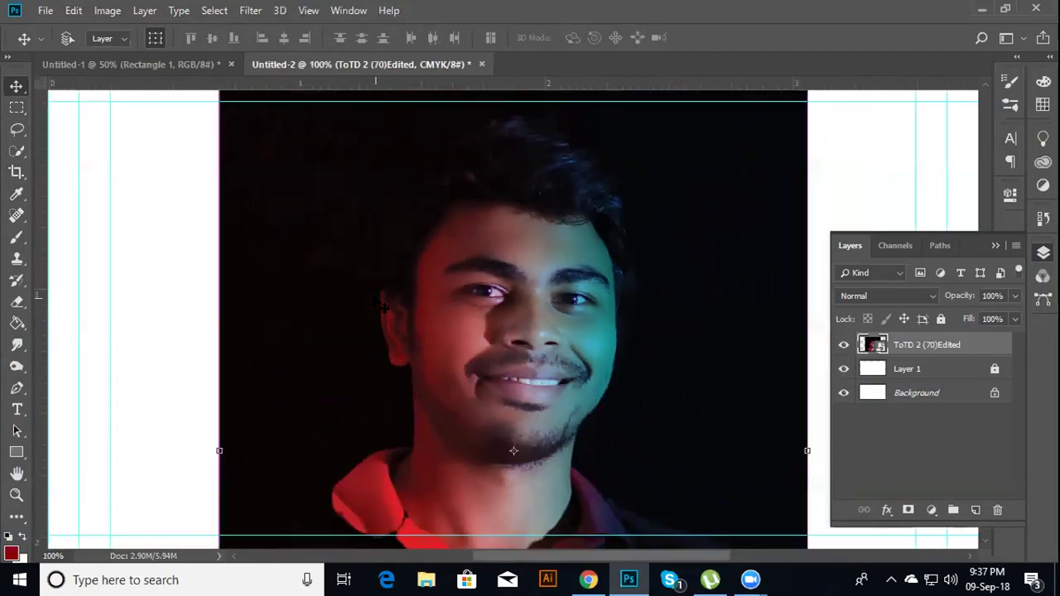
Rasterize the portrait for smudging and set a Hard Round Pressure Size brush at size 25
left_click(18, 351)
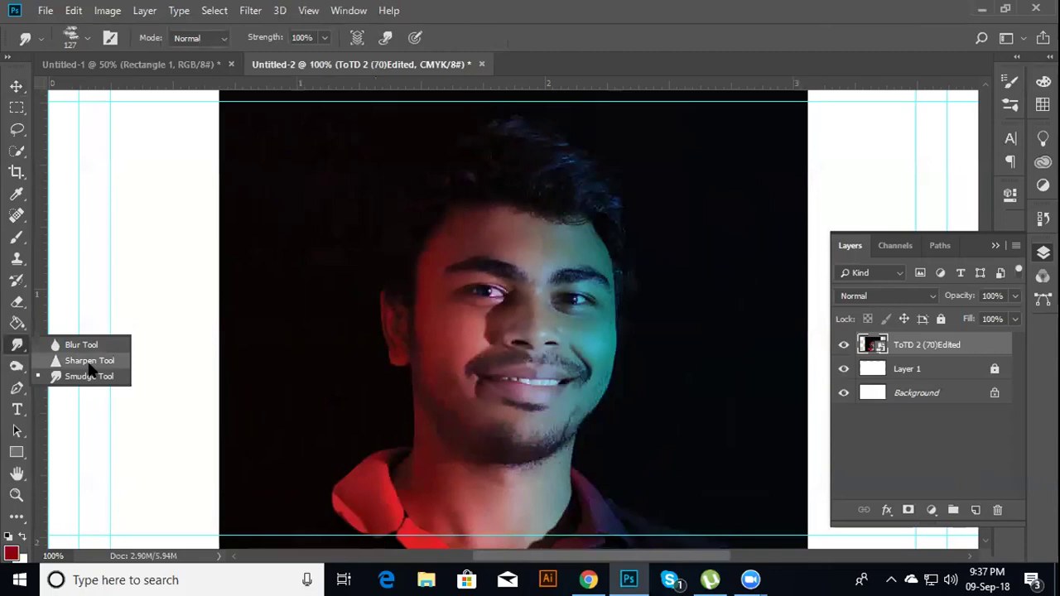
left_click(520, 321)
left_click(505, 238)
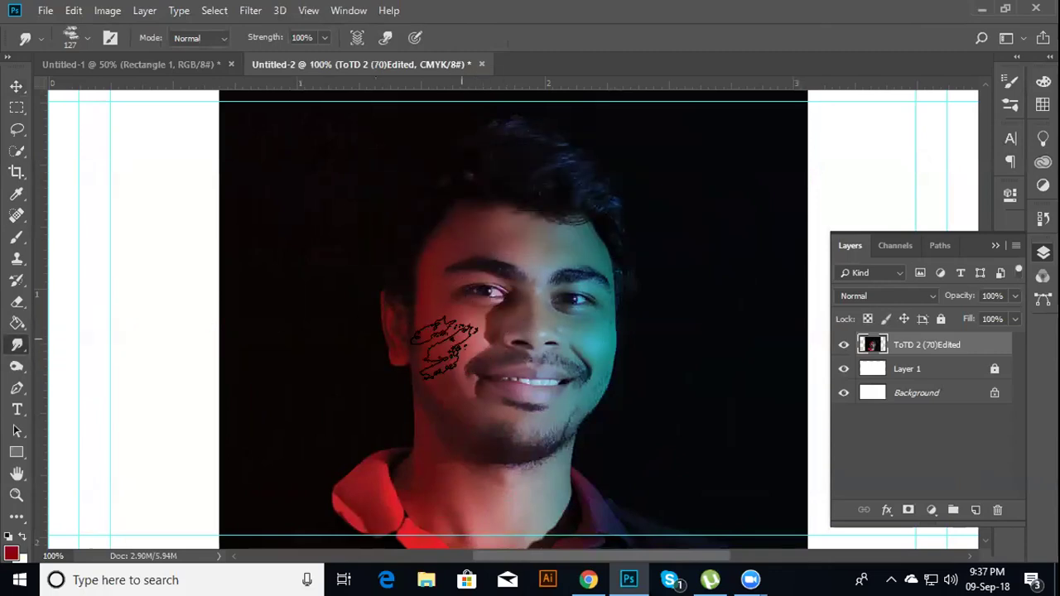
left_click(76, 32)
scroll(108, 202, "up", 3)
scroll(108, 203, "up", 3)
scroll(108, 203, "up", 3)
scroll(108, 203, "up", 3)
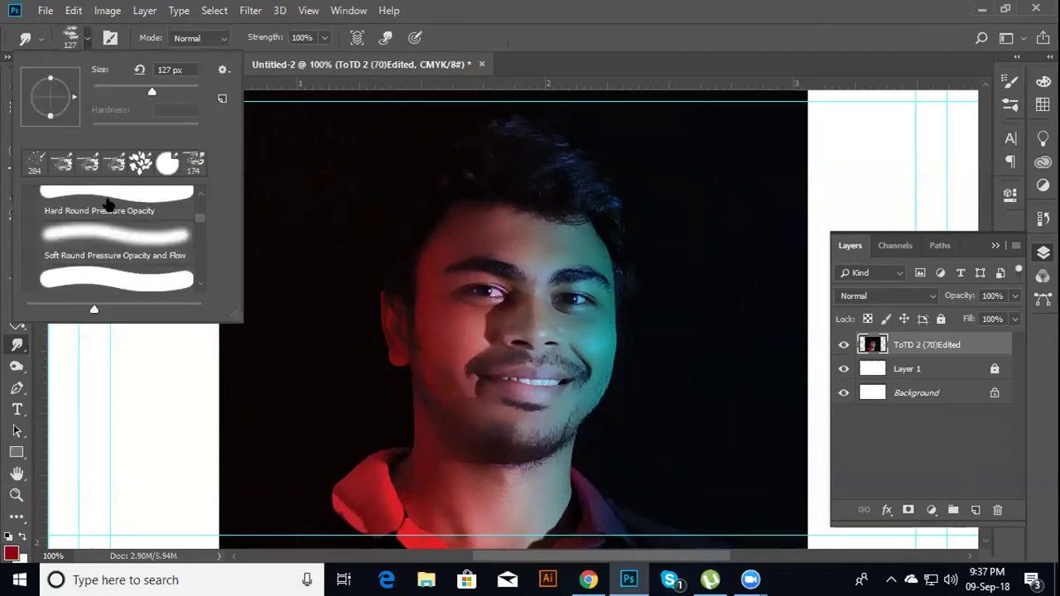
scroll(107, 207, "up", 3)
left_click(108, 217)
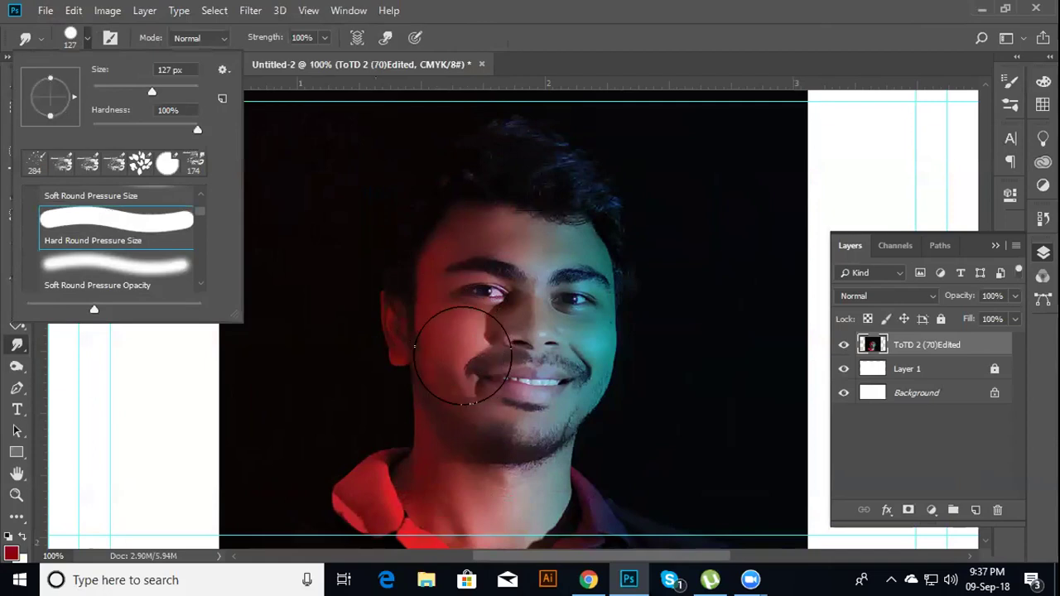
left_click(452, 347)
key("bracketleft")
key("bracketleft")
key("bracketleft")
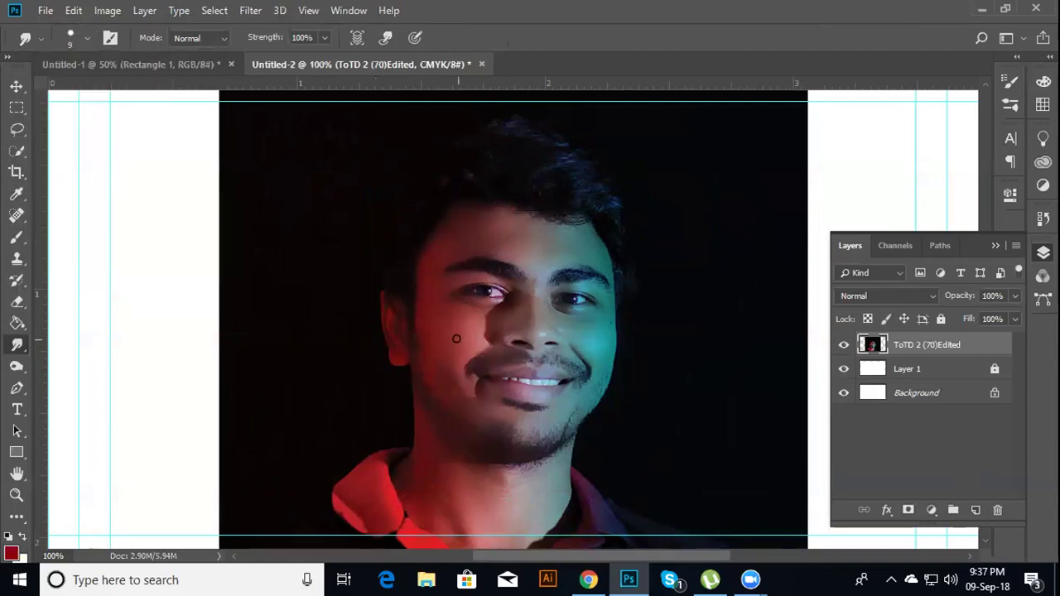
key("bracketright")
key("bracketright")
key("bracketright")
Try smudge strokes on the forehead and hair, undoing each one
left_click_drag(522, 237, 612, 237)
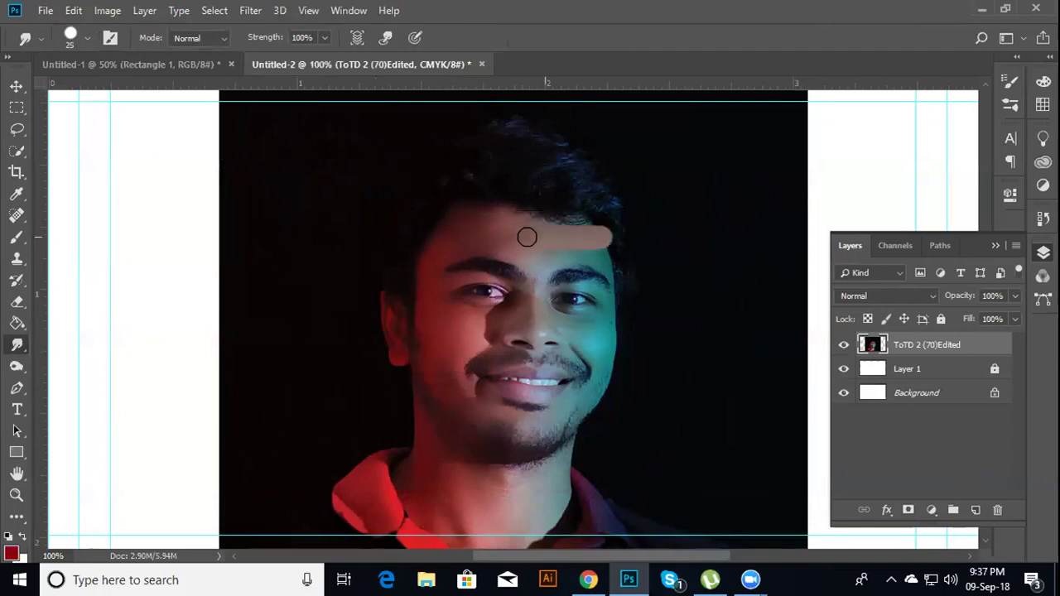
left_click_drag(532, 253, 586, 258)
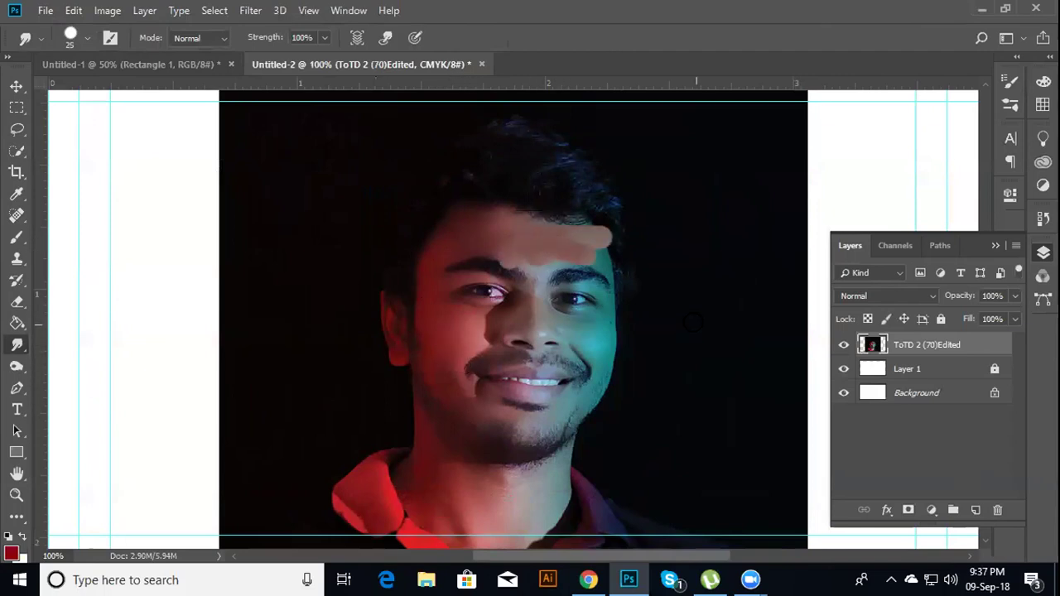
key("ctrl+z")
mouse_move(518, 166)
left_mouse_down()
mouse_move(597, 189)
mouse_move(564, 201)
mouse_move(596, 244)
left_mouse_up()
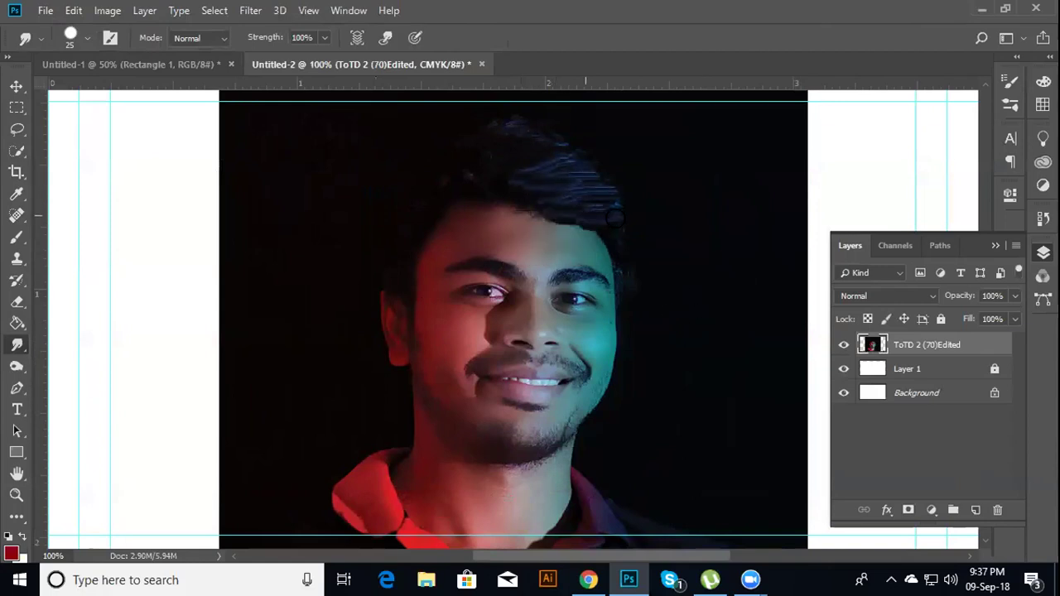
key("ctrl+z")
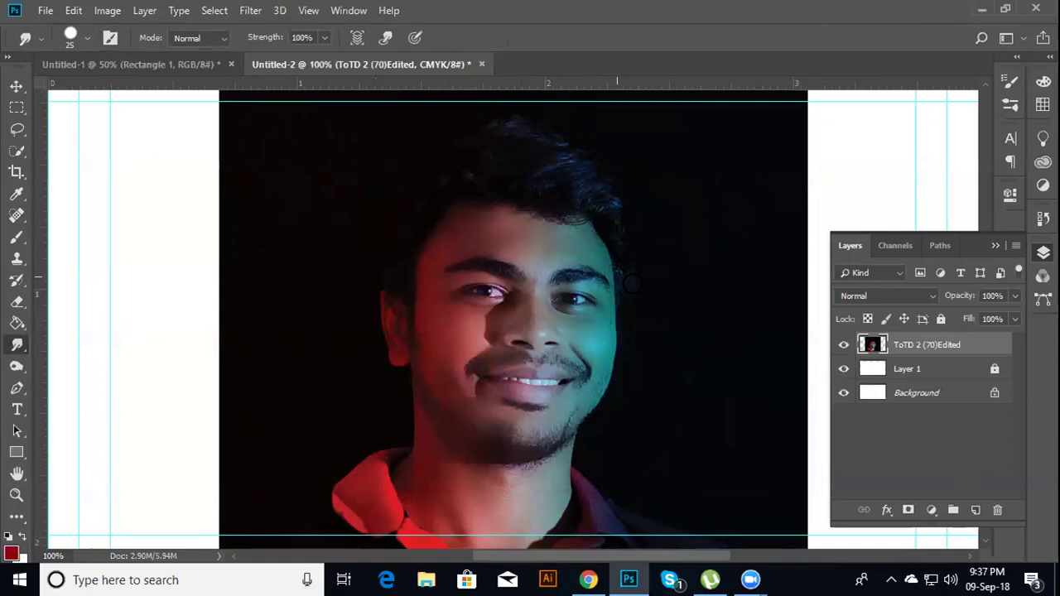
mouse_move(580, 217)
left_mouse_down()
mouse_move(472, 236)
mouse_move(563, 263)
left_mouse_up()
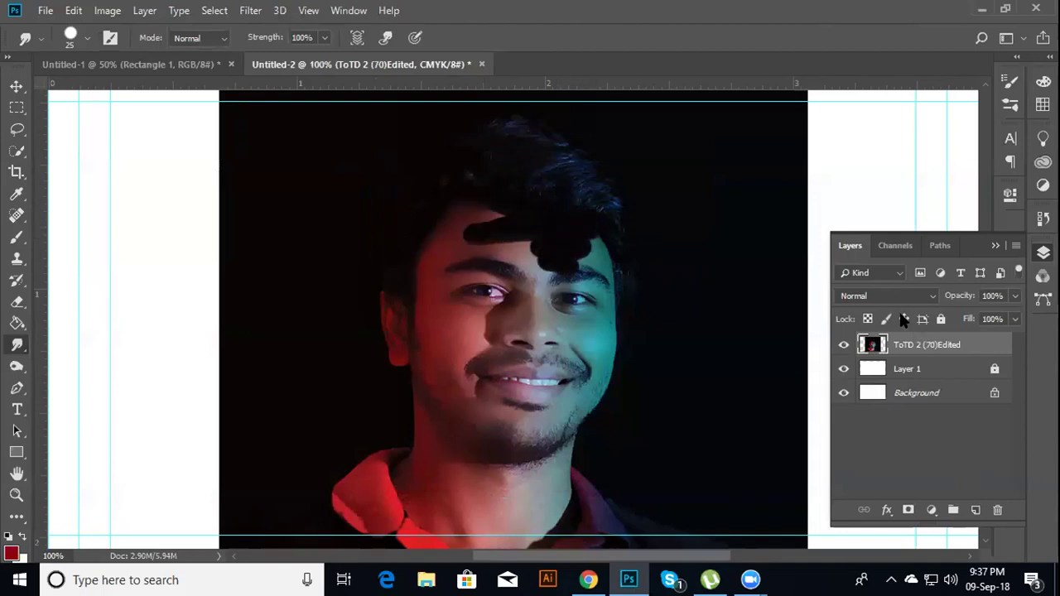
key("ctrl+alt+z")
key("ctrl+alt+z")
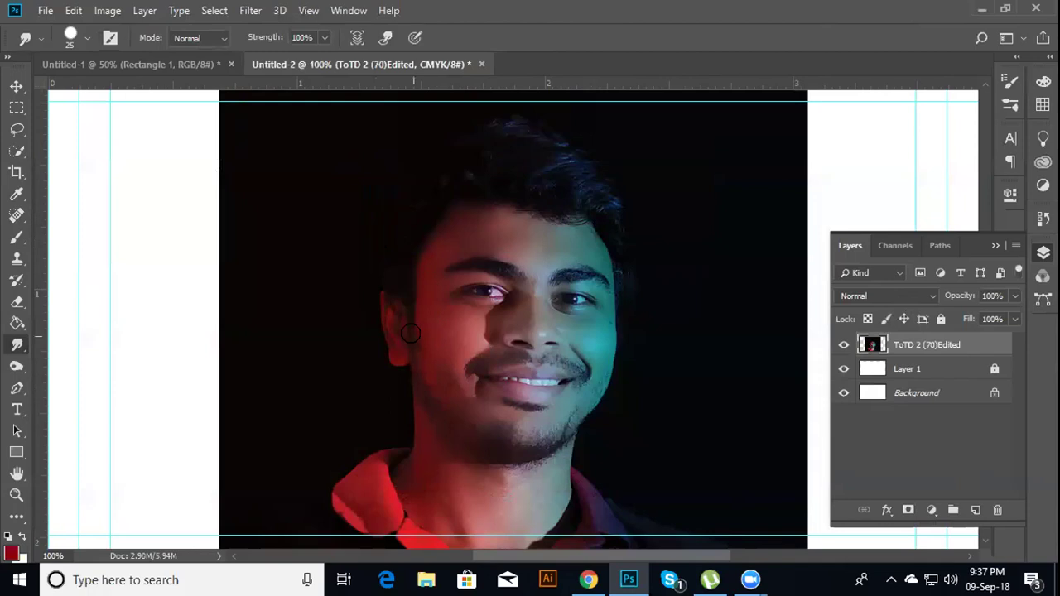
mouse_move(473, 237)
left_mouse_down()
mouse_move(568, 248)
mouse_move(516, 252)
mouse_move(539, 284)
left_mouse_up()
key("ctrl+z")
Lower smudge strength to 14% and test, then undo, a stroke on the right eye
left_click(324, 36)
left_click(257, 57)
left_click_drag(561, 249, 587, 329)
key("ctrl+z")
Preview a Gaussian Blur on the portrait with a larger radius, then cancel it
left_click(244, 9)
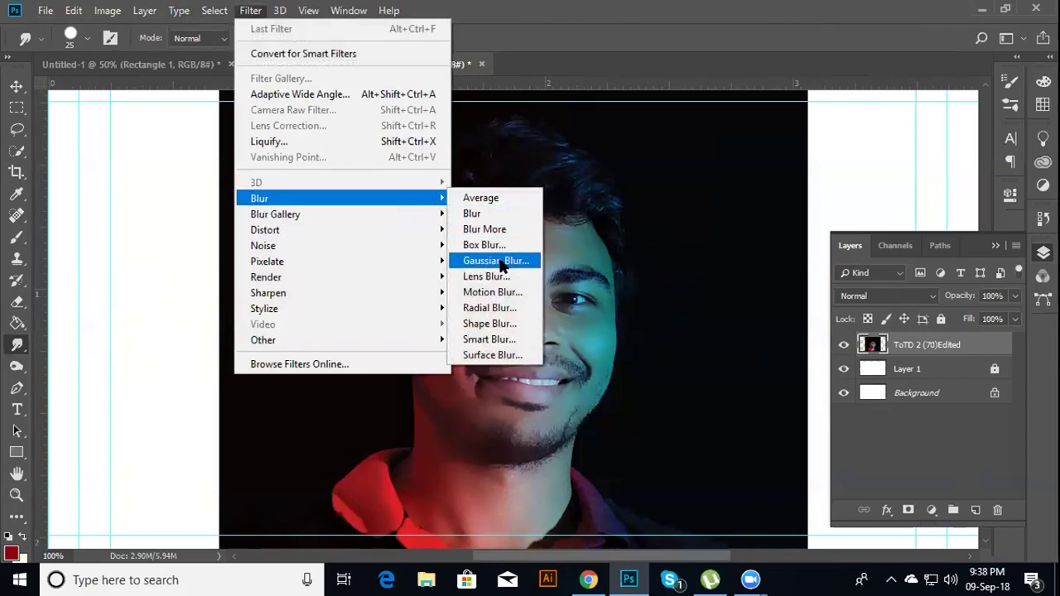
mouse_move(259, 198)
left_click(501, 261)
left_click_drag(414, 335, 452, 336)
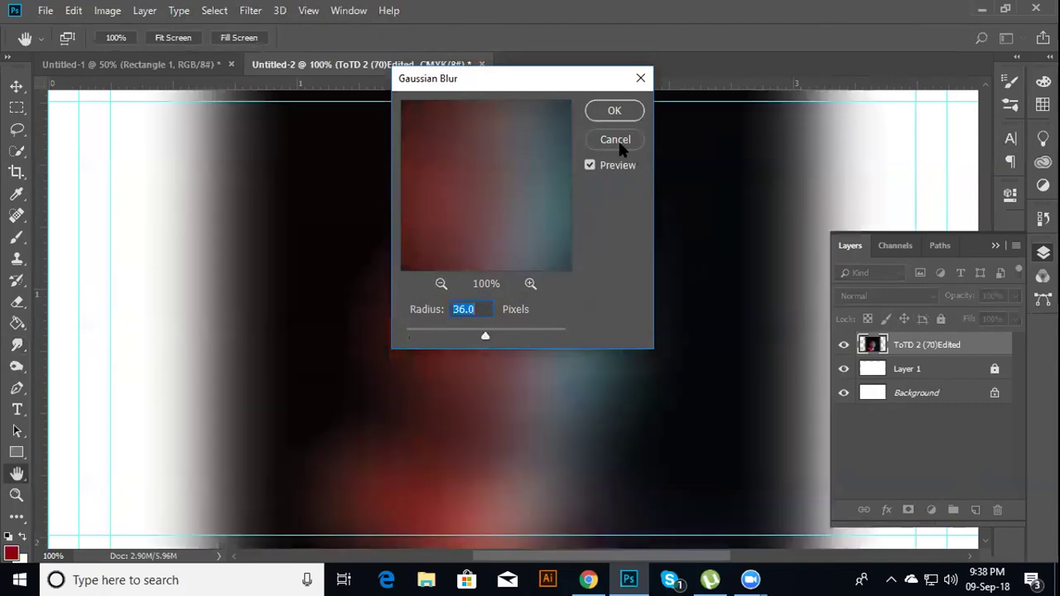
left_click(619, 142)
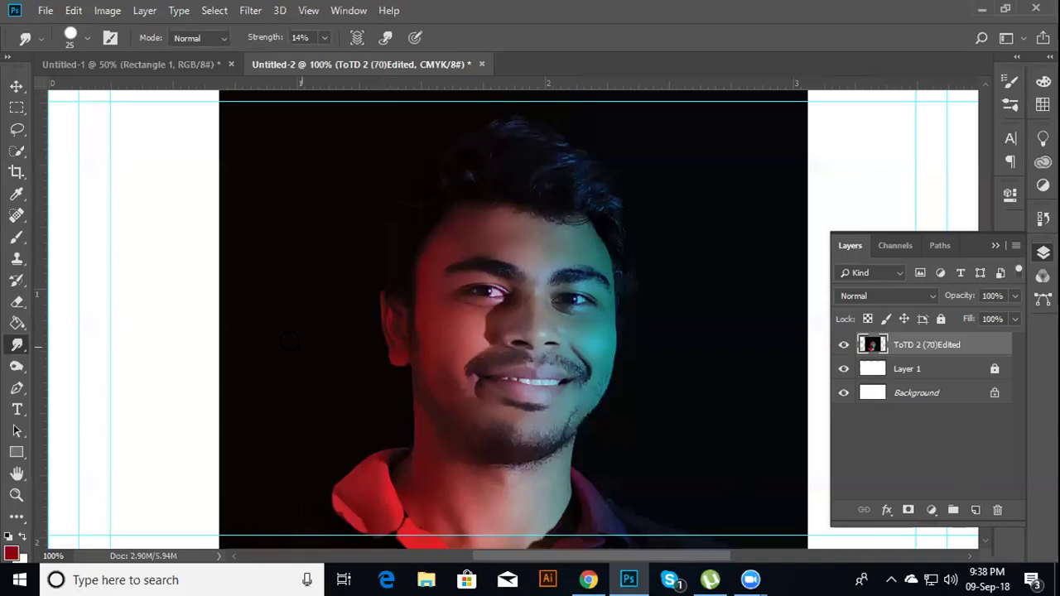
Lightly sharpen the subject's right eye with a resized Sharpen Tool brush
right_click(18, 351)
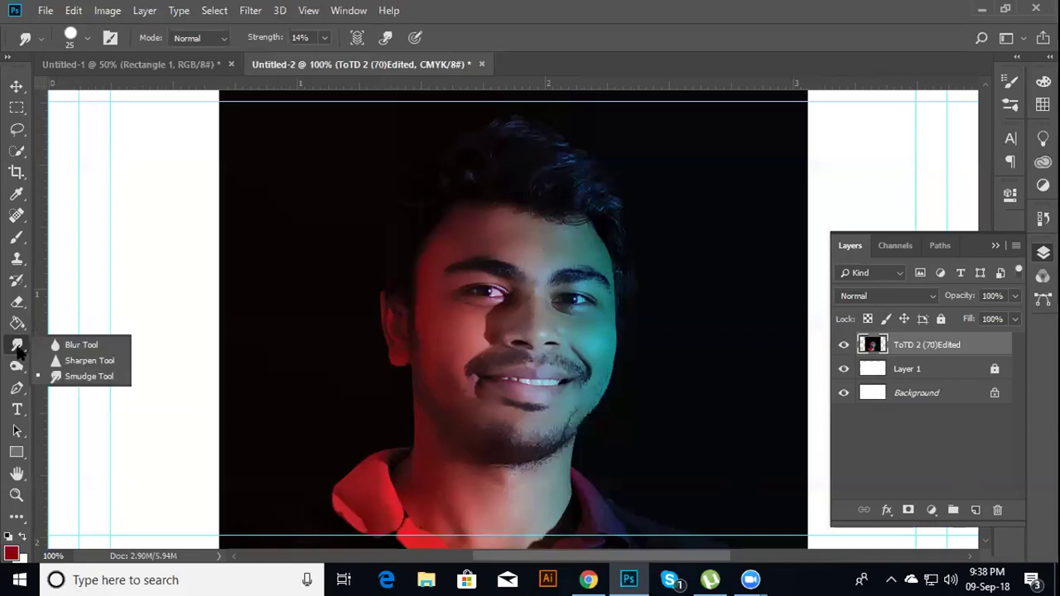
left_click(75, 362)
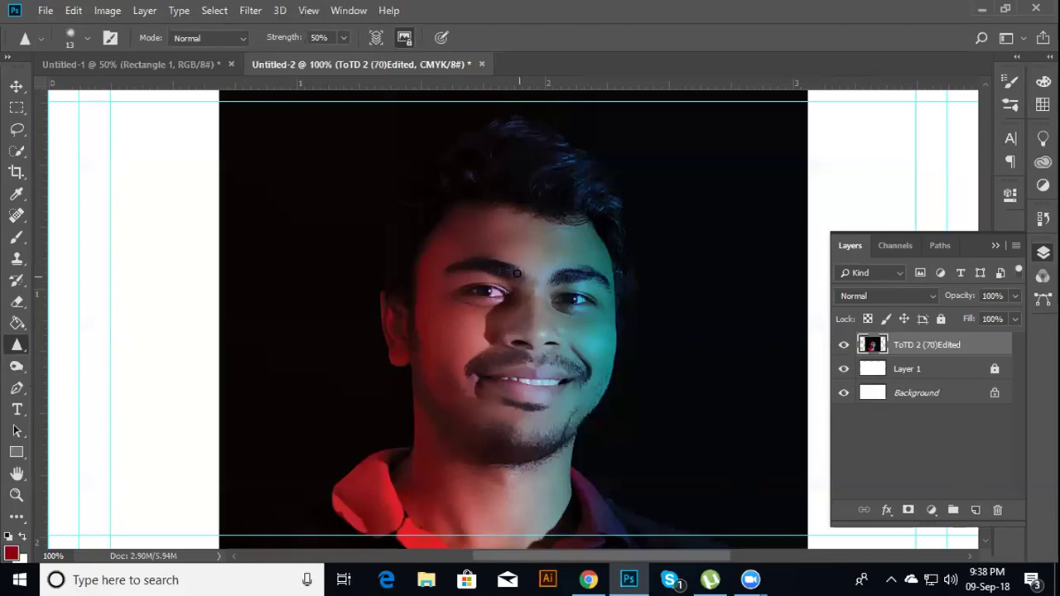
key("bracketright")
key("bracketright")
key("bracketright")
key("bracketright")
key("bracketright")
key("bracketright")
key("bracketright")
key("bracketleft")
left_click_drag(589, 297, 560, 295)
left_click(18, 329)
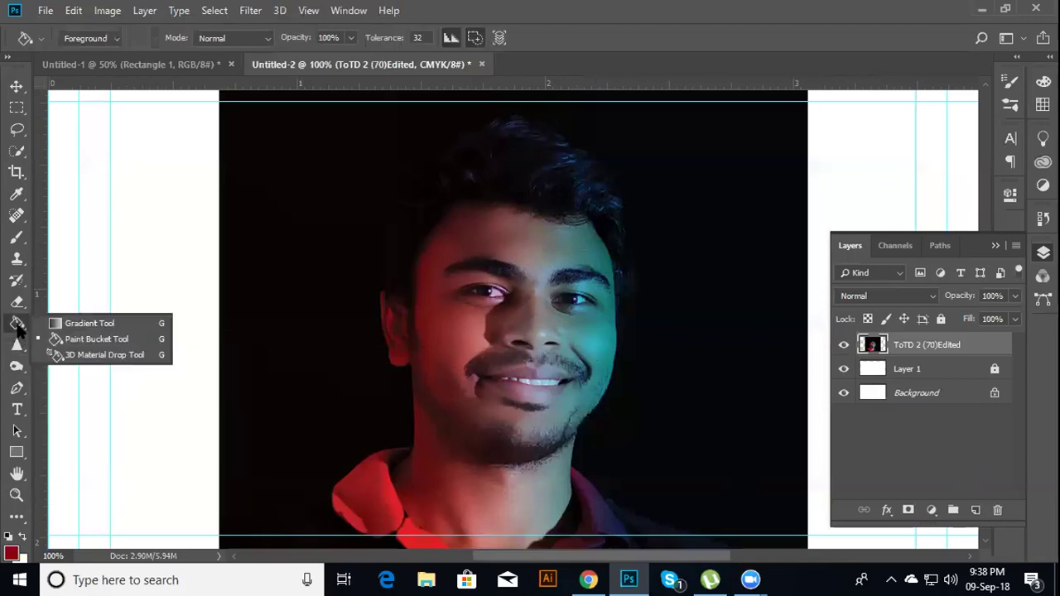
left_click(83, 323)
right_click(17, 325)
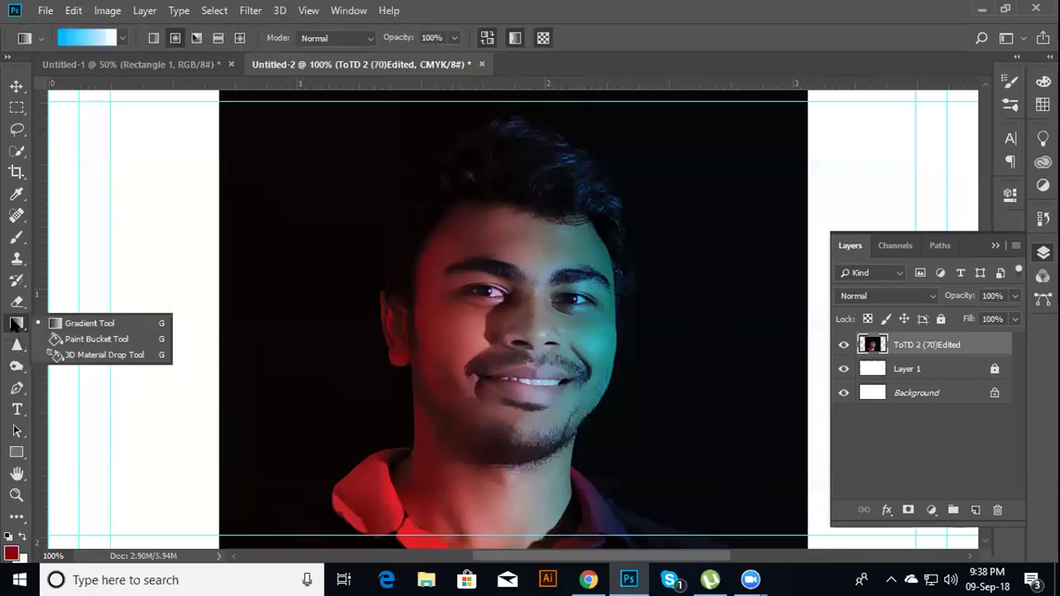
left_click(79, 339)
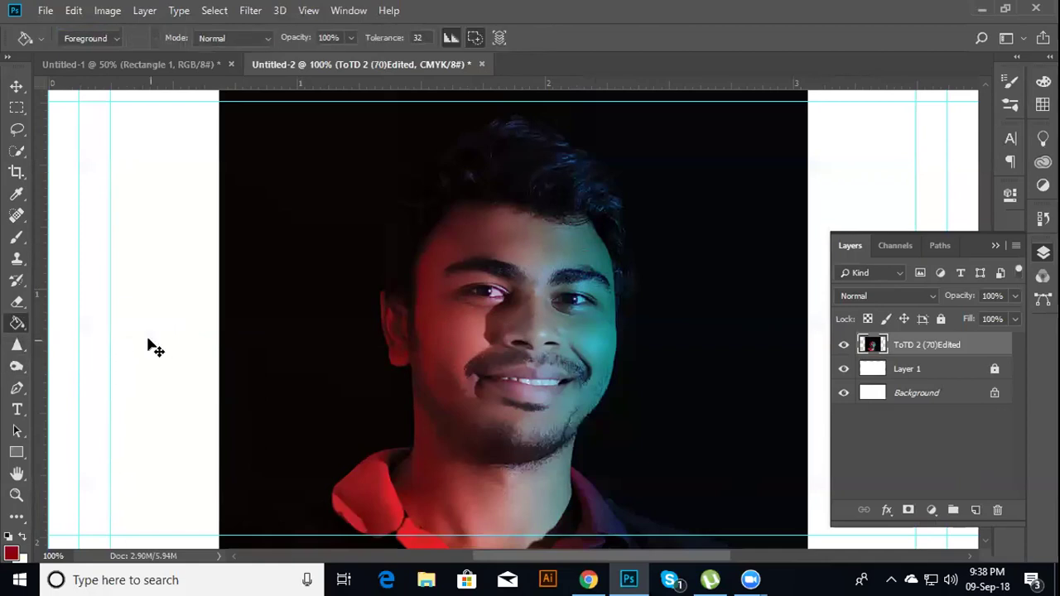
key("ctrl+minus")
key("ctrl+minus")
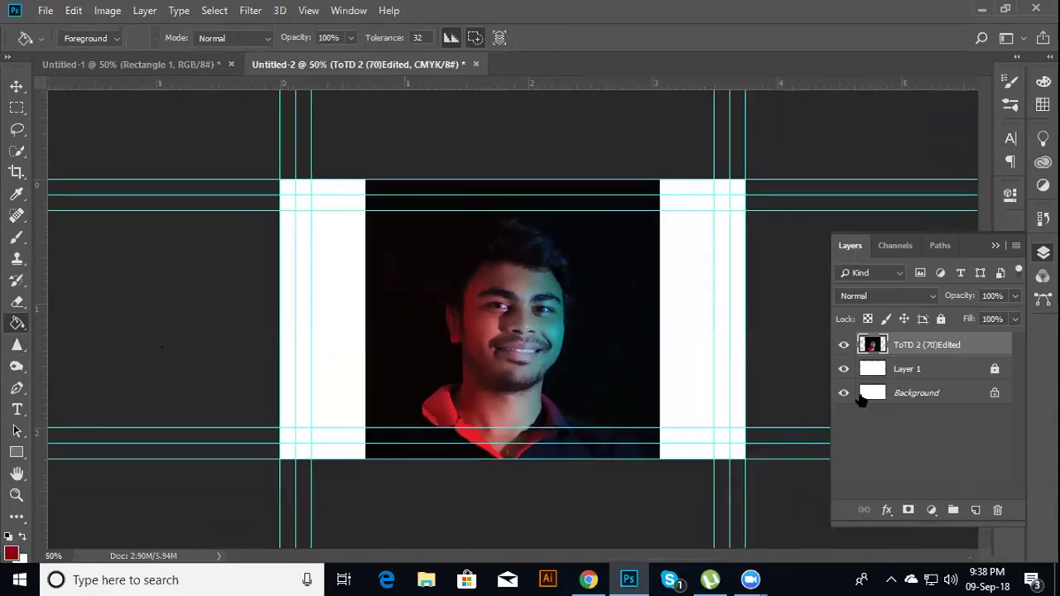
left_click(429, 319)
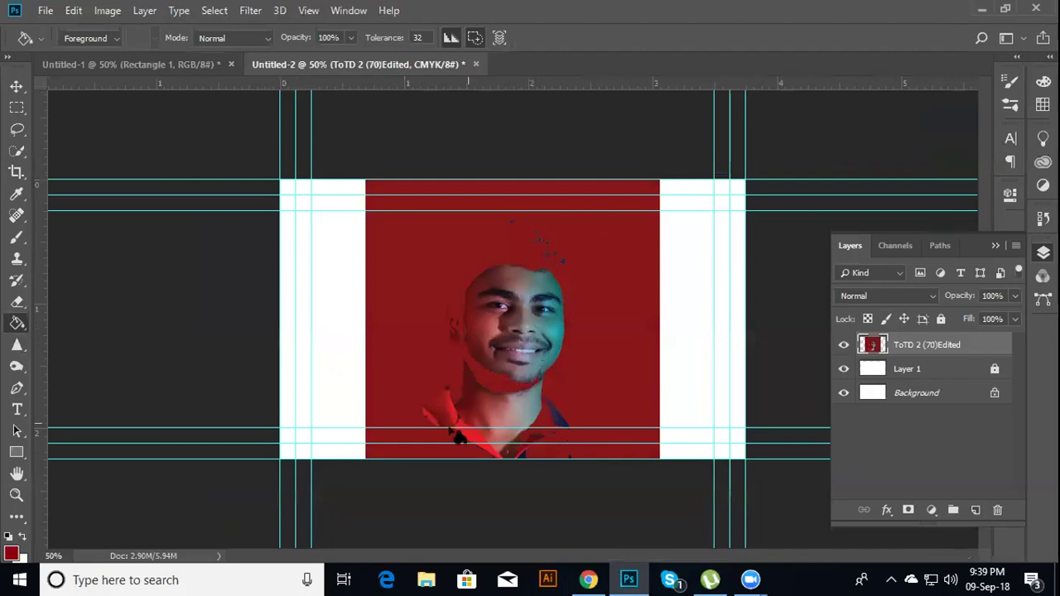
key("ctrl+z")
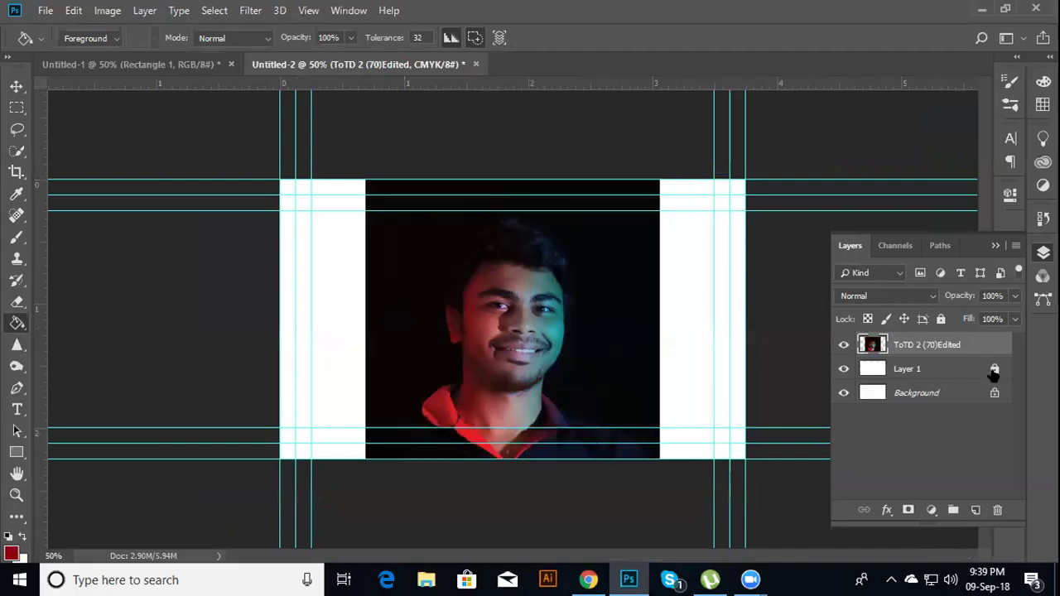
left_click(339, 351)
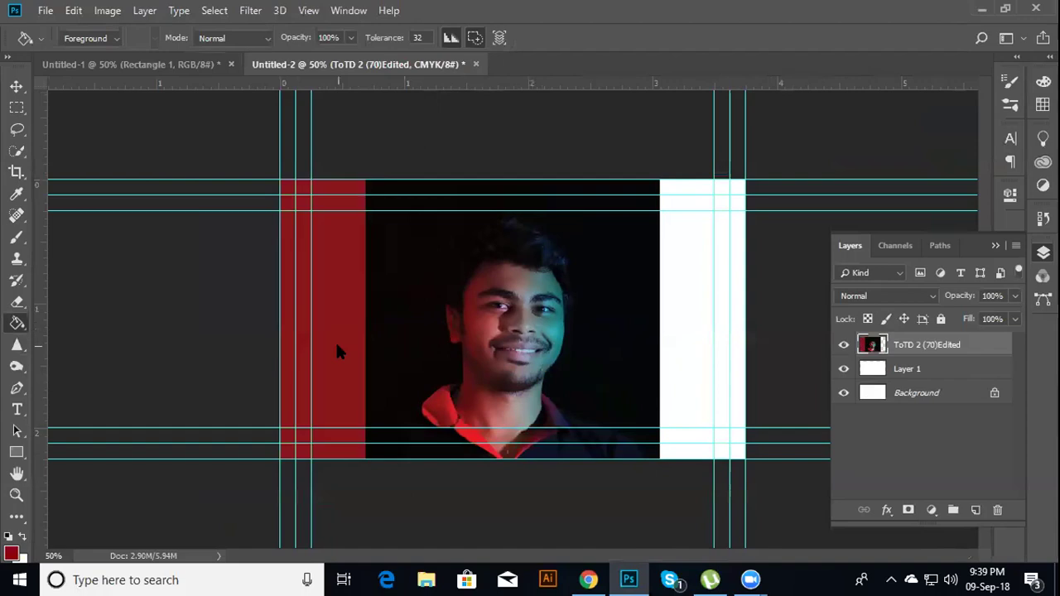
left_click(696, 341)
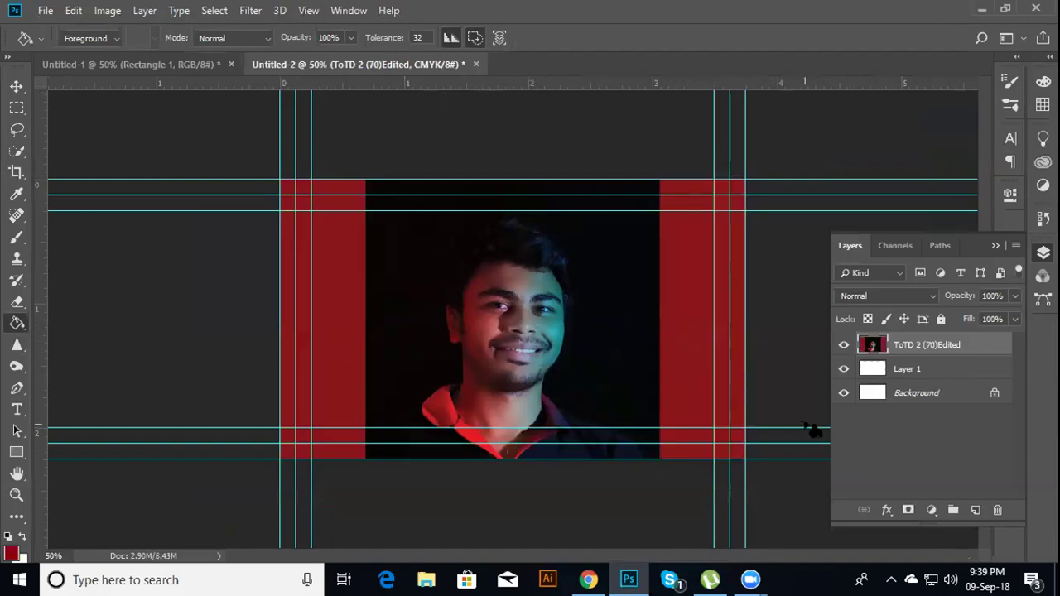
key("ctrl+z")
key("ctrl+z")
key("ctrl+alt+z")
key("ctrl+alt+z")
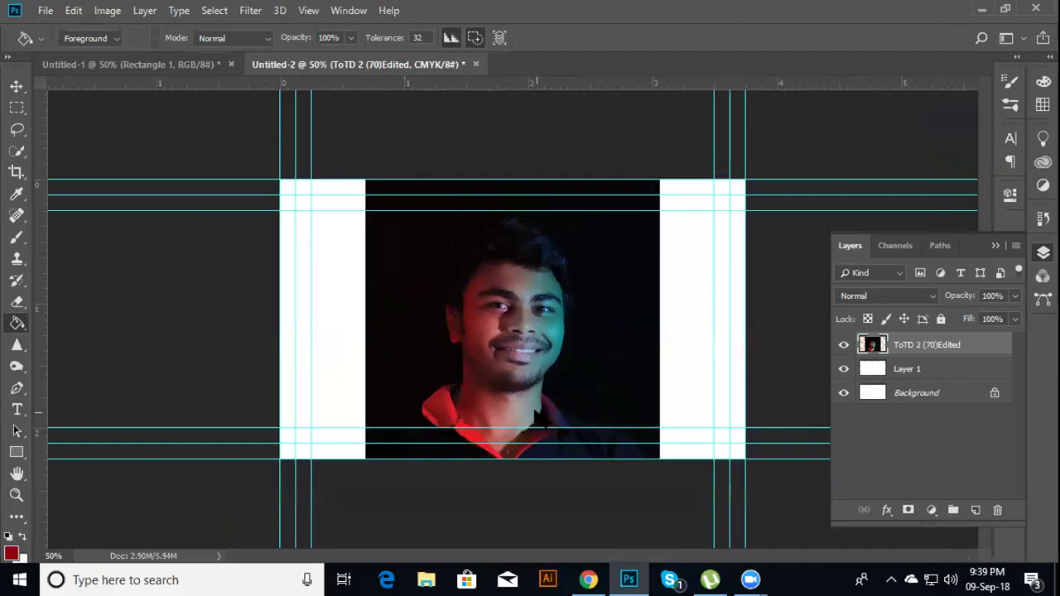
key("ctrl+plus")
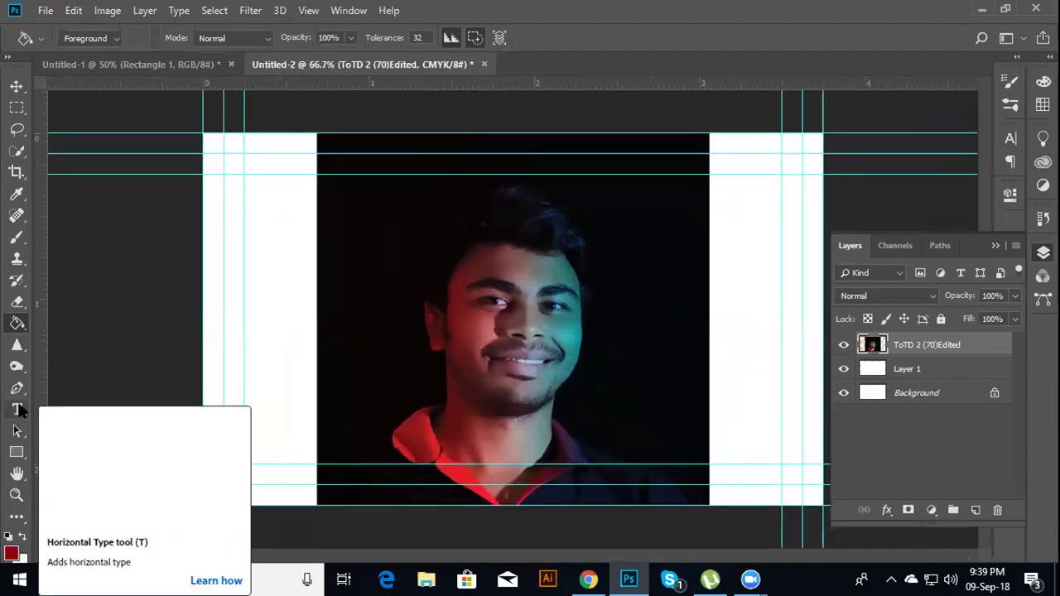
Delete the ToTD 2 (70)Edited portrait layer, leaving Layer 1 over the Background
left_click(14, 303)
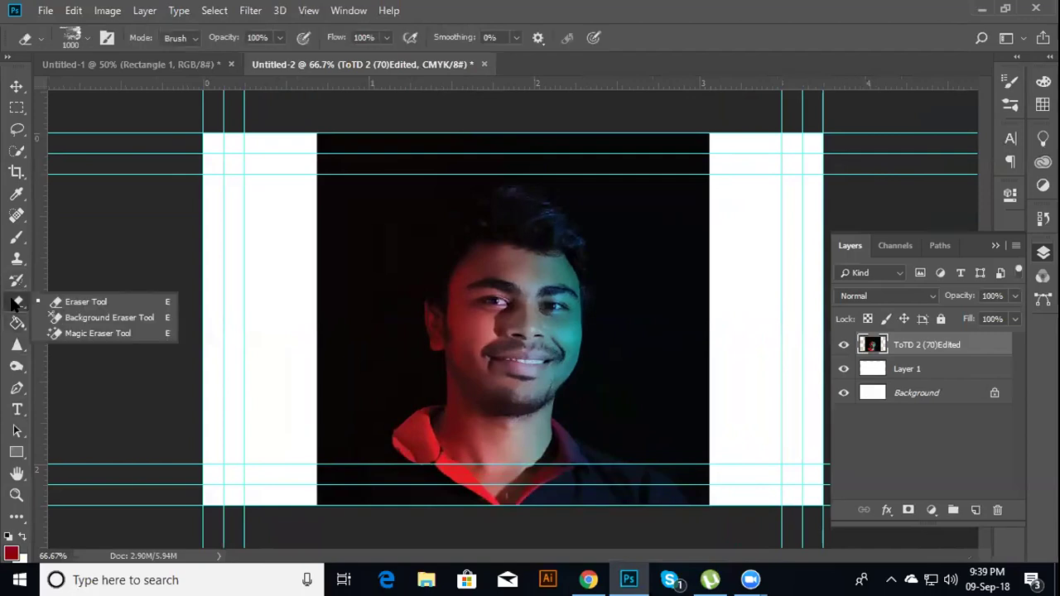
left_click(23, 278)
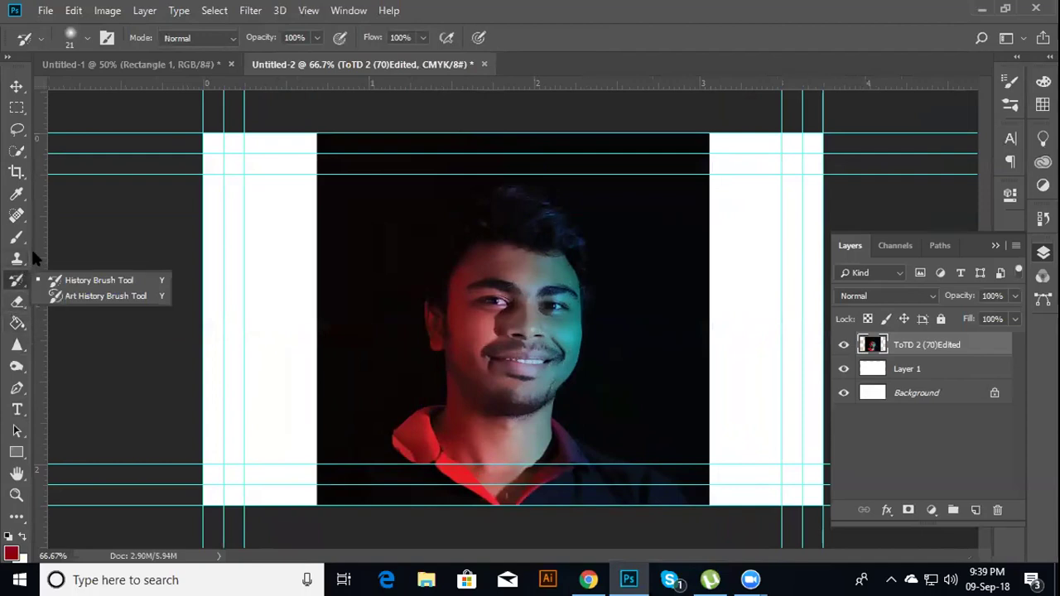
left_click(39, 245)
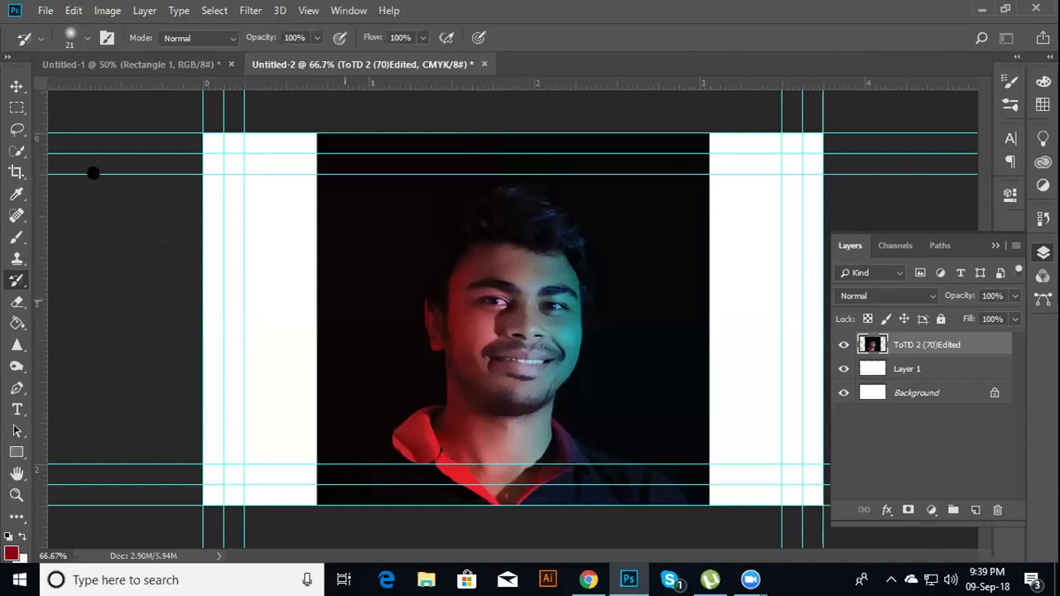
left_click(16, 86)
mouse_move(611, 422)
left_mouse_down()
mouse_move(619, 294)
mouse_move(619, 359)
left_mouse_up()
key("Delete")
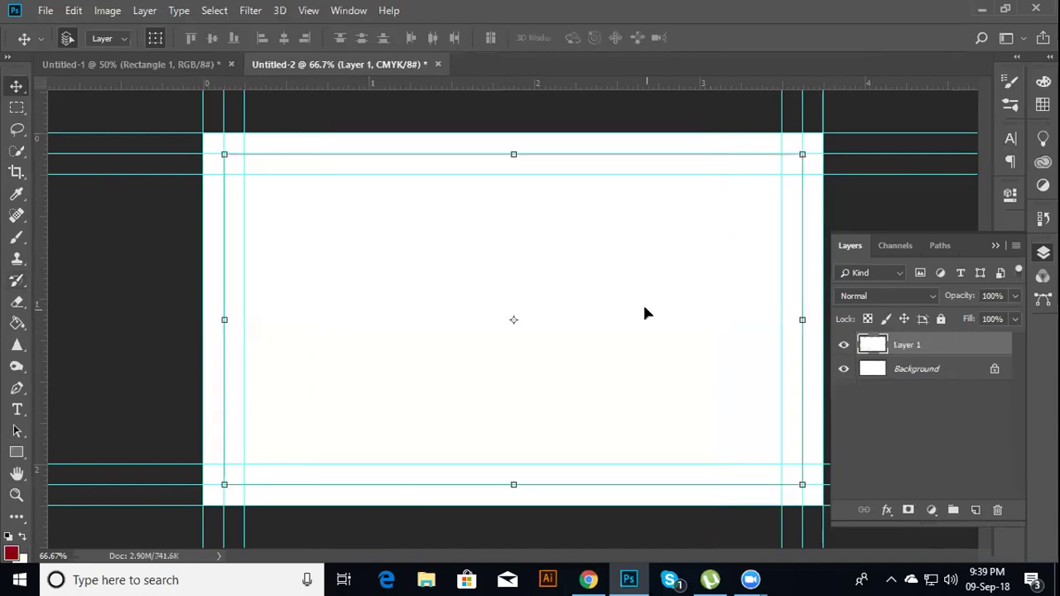
Place Romantic-Beach-Sunset-Photos.jpg from the desktop onto the card's centre and commit it
left_click(981, 8)
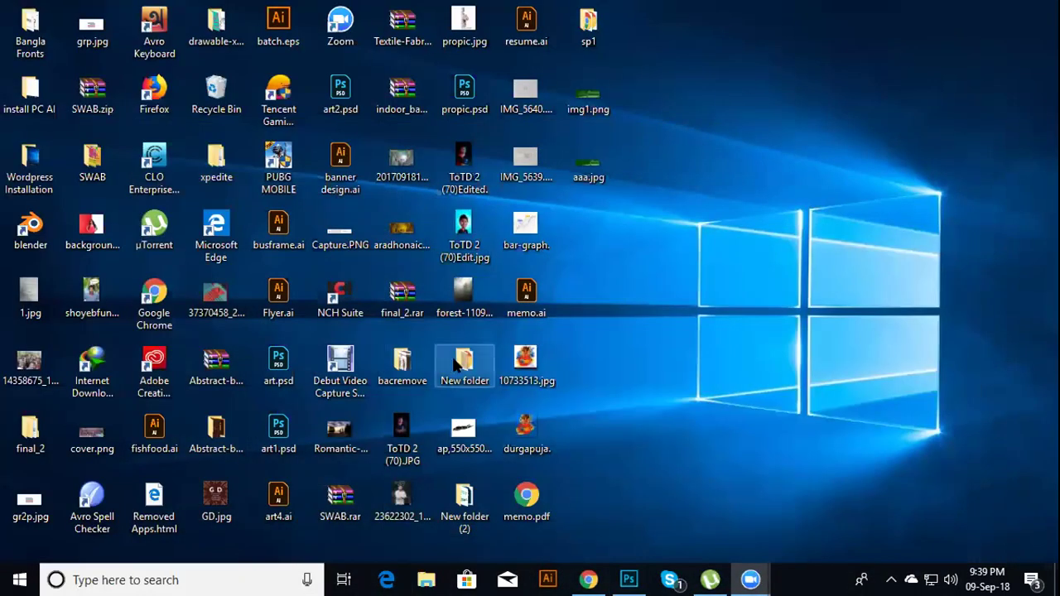
left_click(408, 159)
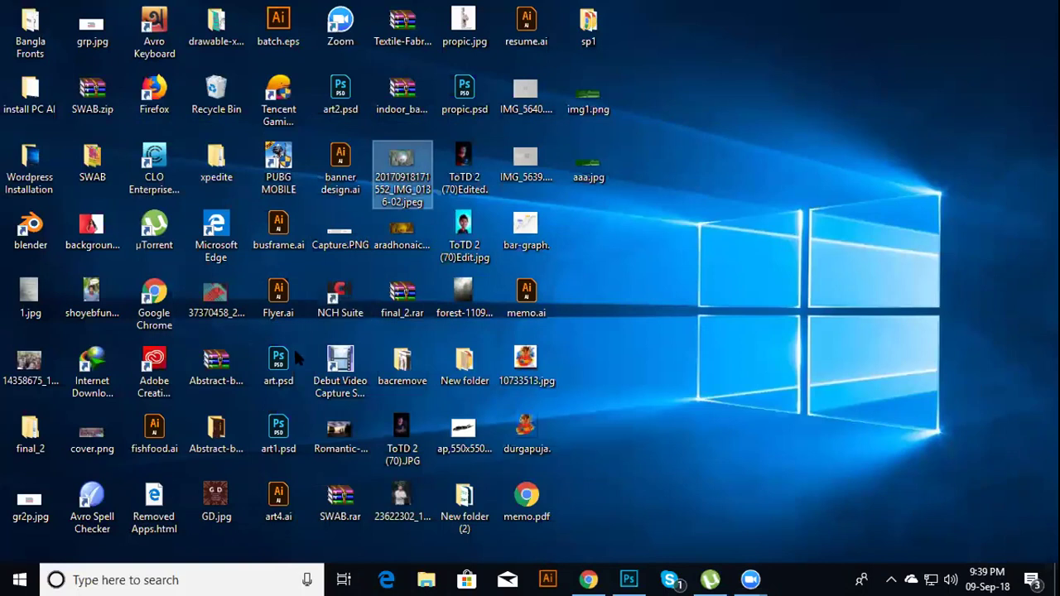
left_click_drag(399, 232, 610, 406)
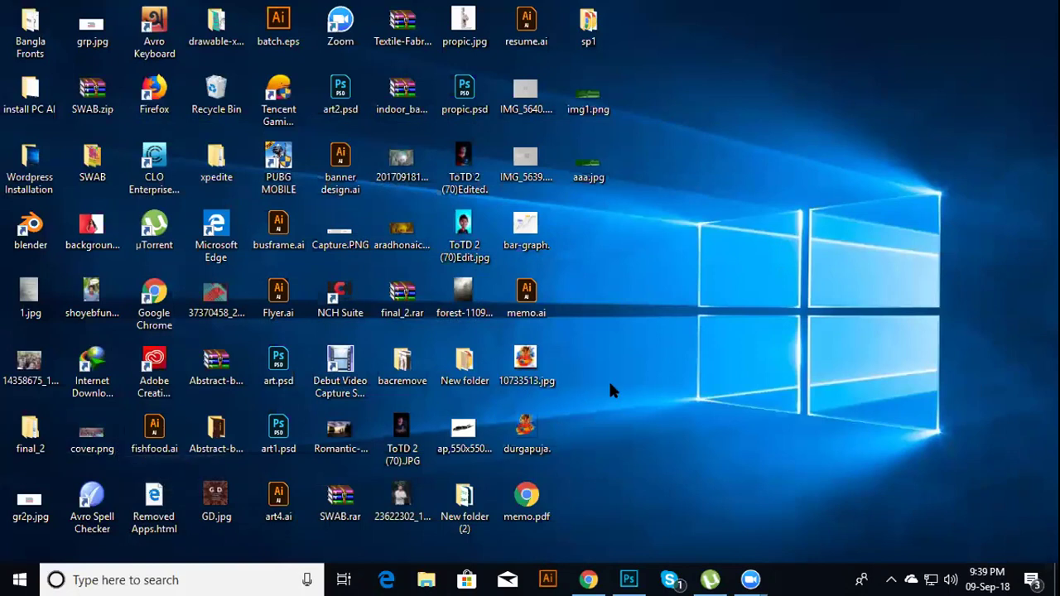
mouse_move(340, 430)
left_mouse_down()
mouse_move(629, 577)
mouse_move(556, 288)
left_mouse_up()
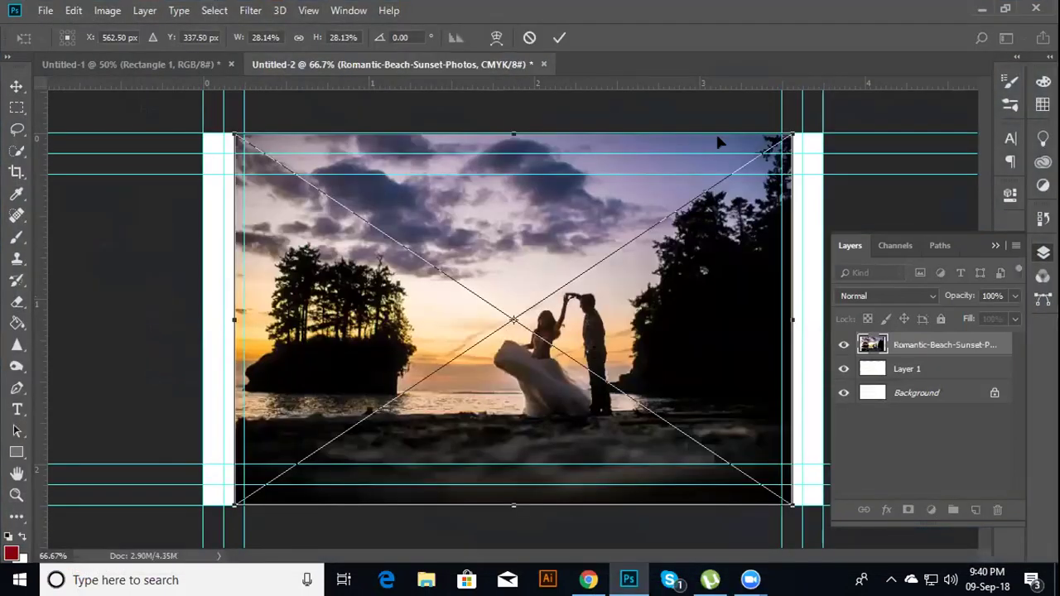
left_click(558, 37)
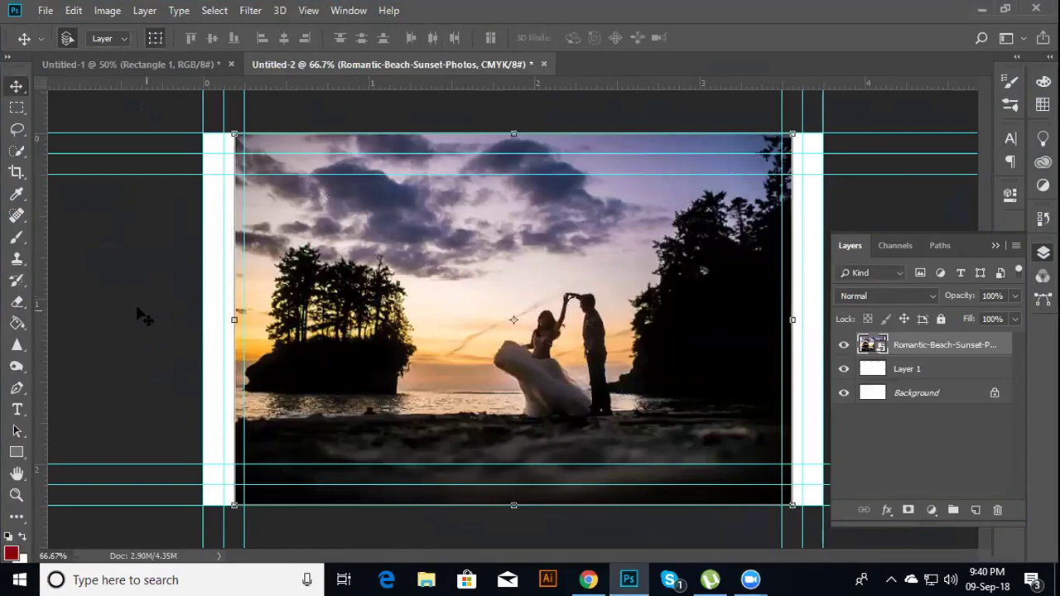
Rasterize the sunset photo layer and set the Clone Stamp to 100% opacity
left_click(16, 266)
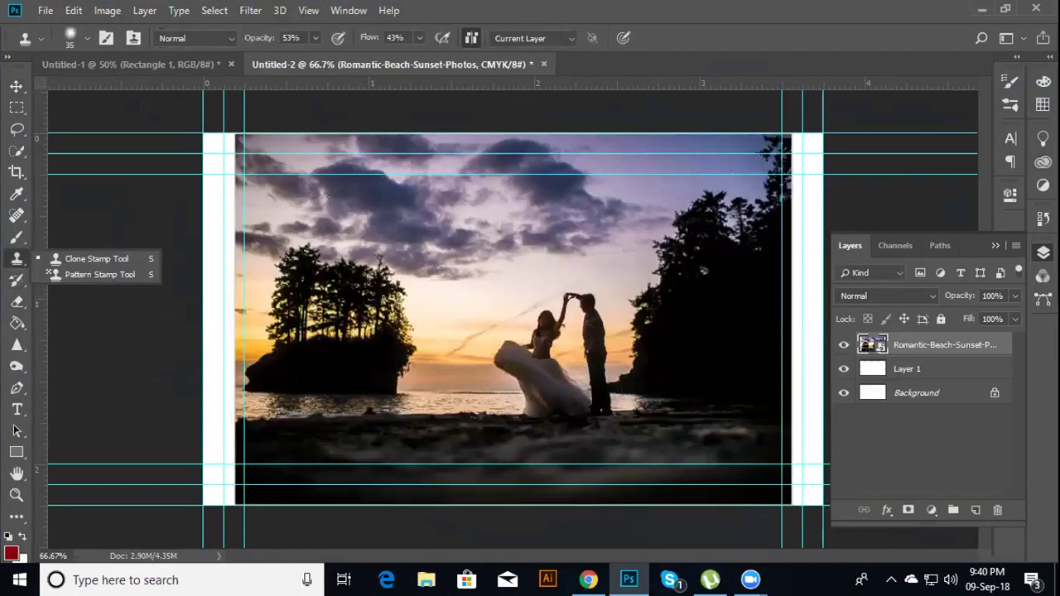
right_click(911, 346)
left_click(797, 277)
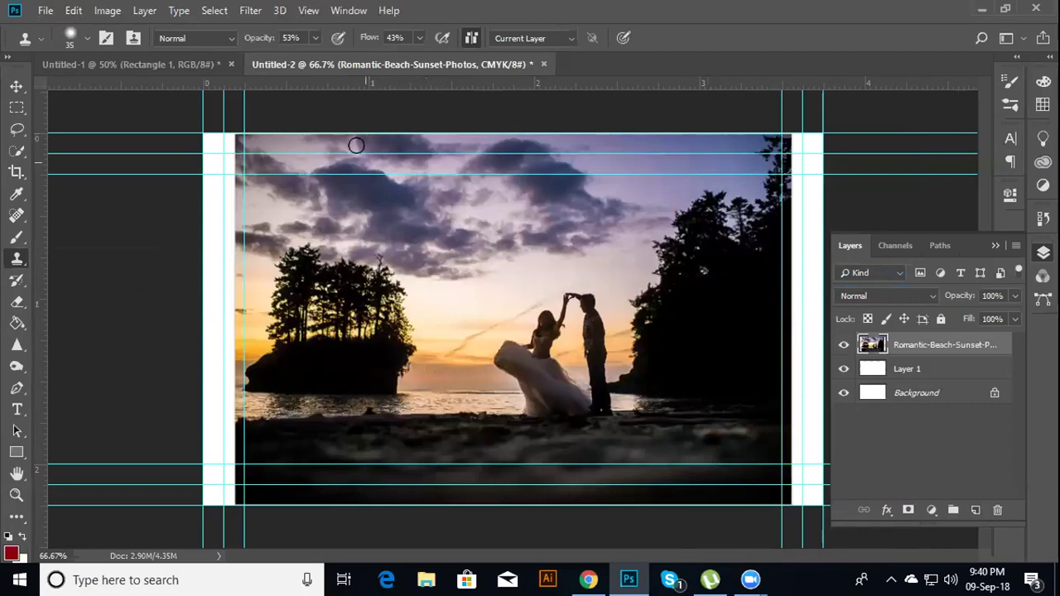
left_click(316, 39)
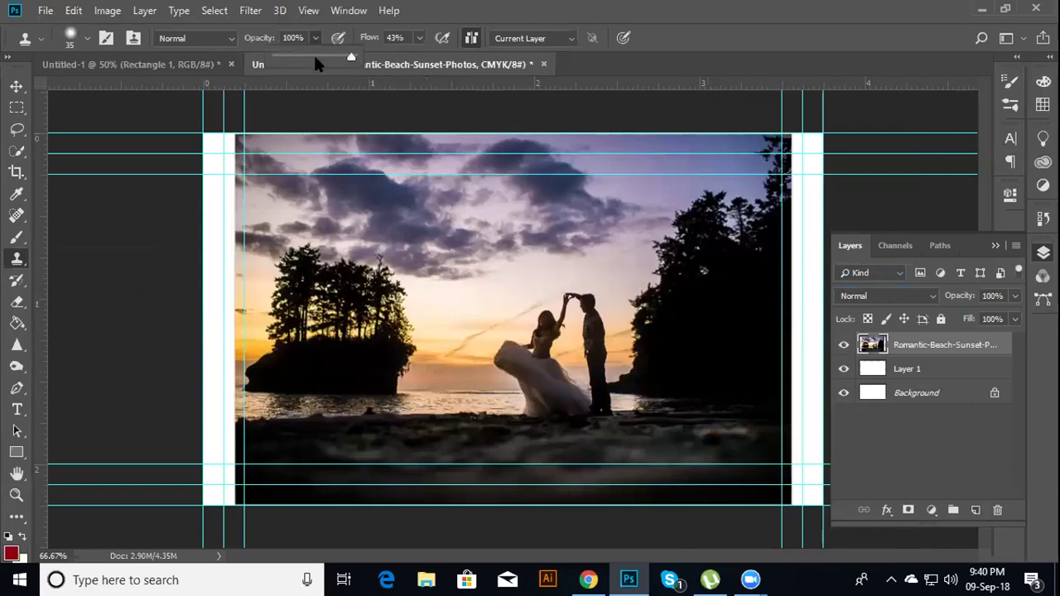
left_click(438, 387, "alt")
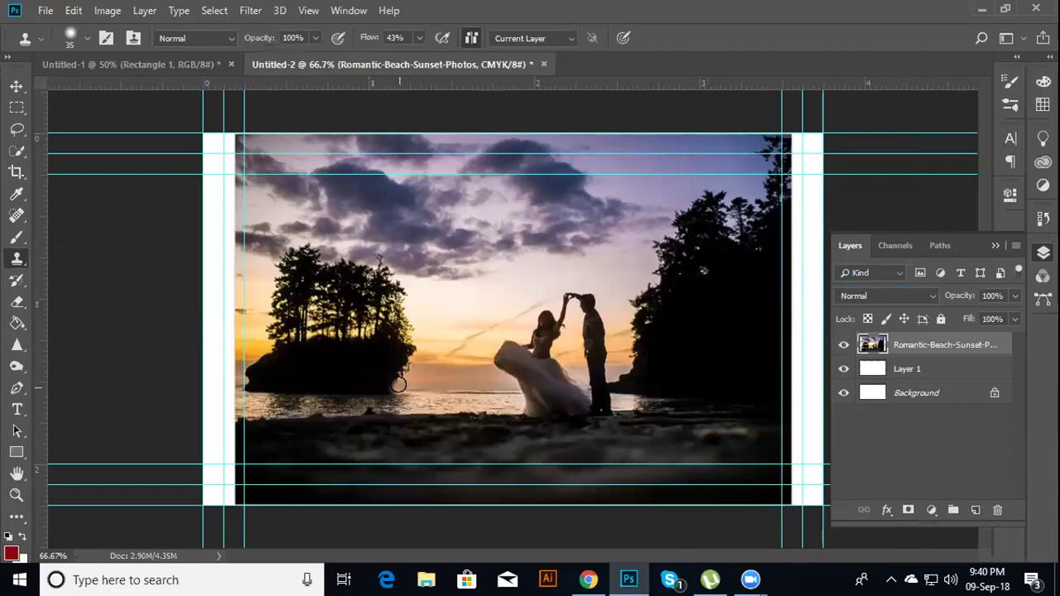
Clone sky and water over the island's lower-right edge and base, with brush size 70
left_click_drag(396, 385, 361, 385)
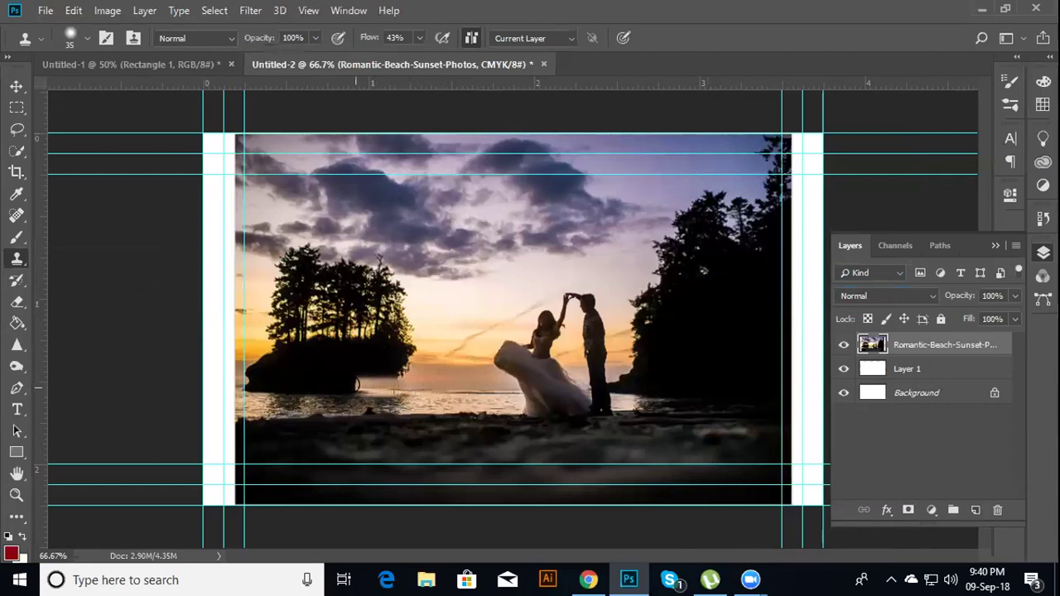
mouse_move(406, 375)
left_mouse_down()
mouse_move(367, 373)
mouse_move(406, 364)
mouse_move(378, 359)
mouse_move(414, 333)
mouse_move(402, 319)
mouse_move(374, 367)
mouse_move(358, 339)
mouse_move(355, 372)
mouse_move(374, 381)
mouse_move(351, 378)
left_mouse_up()
key("]")
key("]")
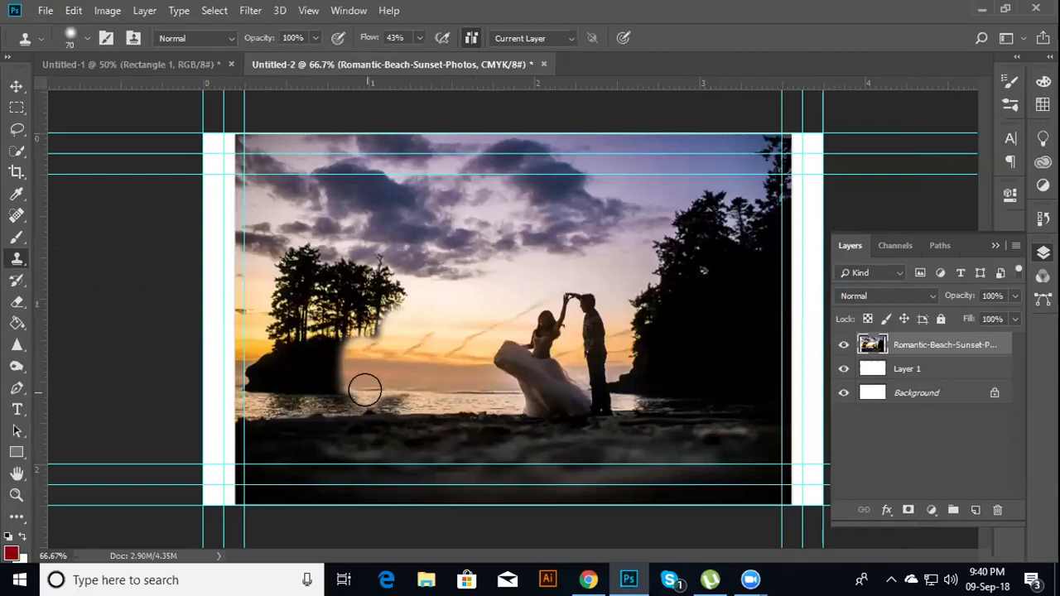
left_click_drag(352, 389, 256, 382)
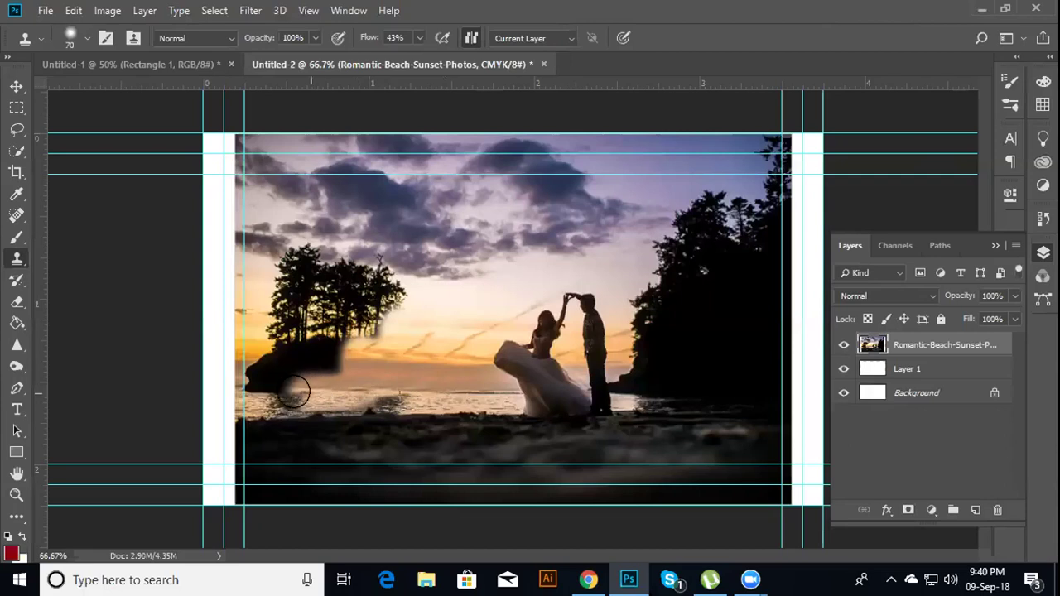
mouse_move(388, 384)
left_mouse_down()
mouse_move(422, 402)
mouse_move(291, 390)
mouse_move(267, 374)
mouse_move(251, 383)
mouse_move(407, 382)
mouse_move(383, 367)
mouse_move(262, 361)
left_mouse_up()
Resample water and sky to cover the island's lower trees and tree base
left_click(449, 401, "alt")
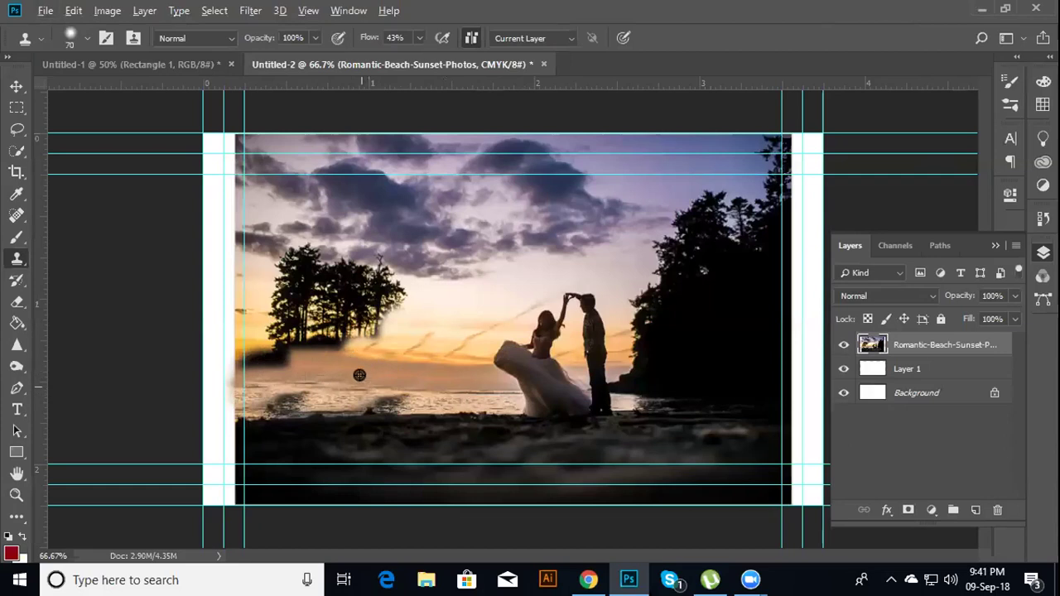
mouse_move(373, 370)
left_mouse_down()
mouse_move(237, 364)
mouse_move(405, 336)
mouse_move(426, 343)
left_mouse_up()
left_click(474, 297, "alt")
mouse_move(407, 298)
left_mouse_down()
mouse_move(336, 303)
mouse_move(350, 334)
mouse_move(326, 339)
left_mouse_up()
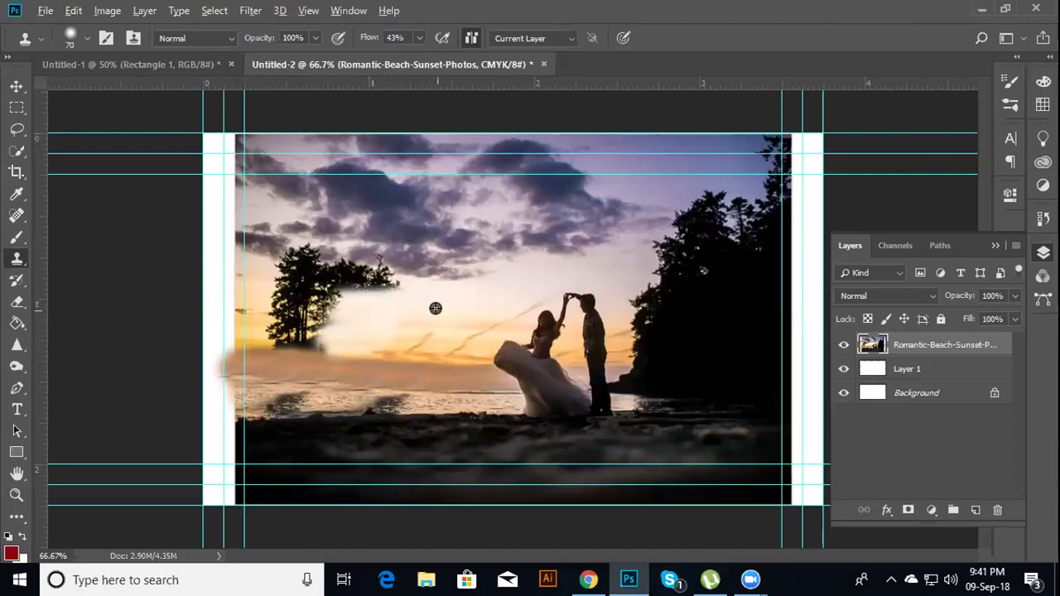
mouse_move(355, 303)
left_mouse_down()
mouse_move(350, 289)
mouse_move(301, 315)
left_mouse_up()
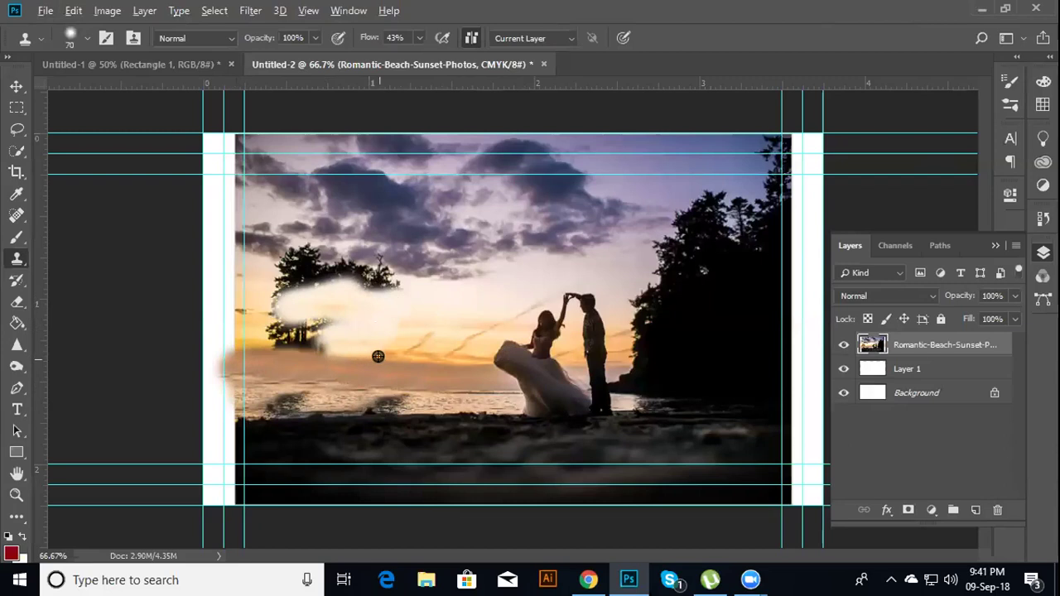
left_click(434, 342, "alt")
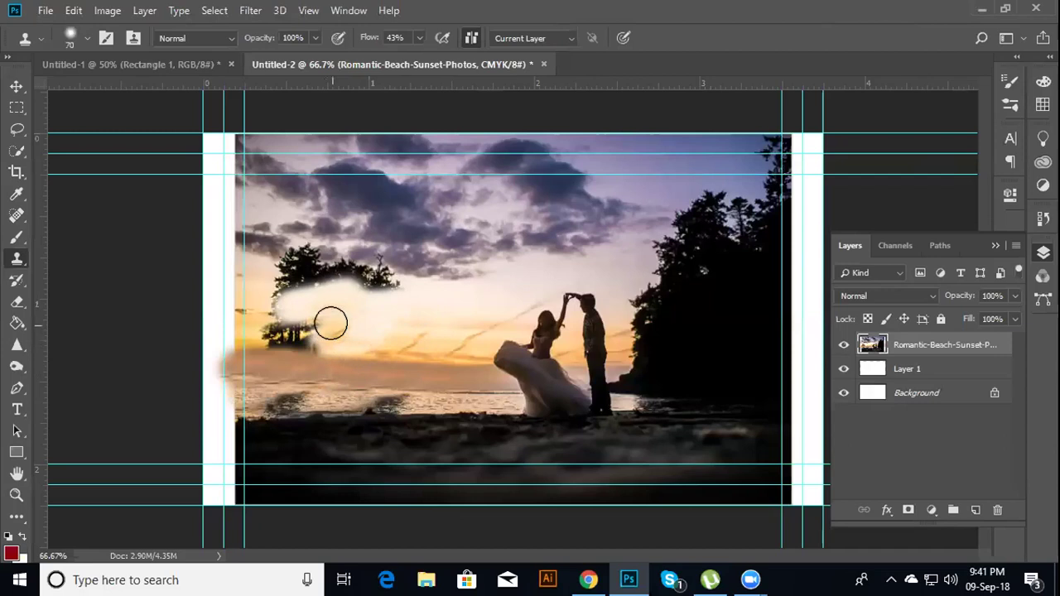
mouse_move(340, 345)
left_mouse_down()
mouse_move(326, 339)
mouse_move(422, 314)
left_mouse_up()
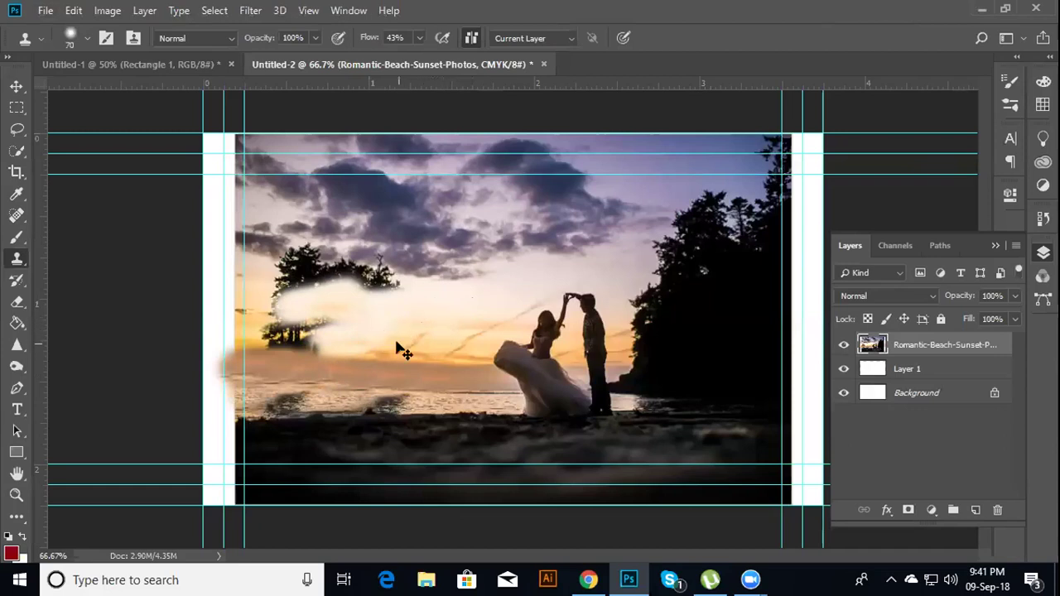
Shrink the clone brush to 35 and clone sky over the lower contrail
scroll(397, 340, "up", 2)
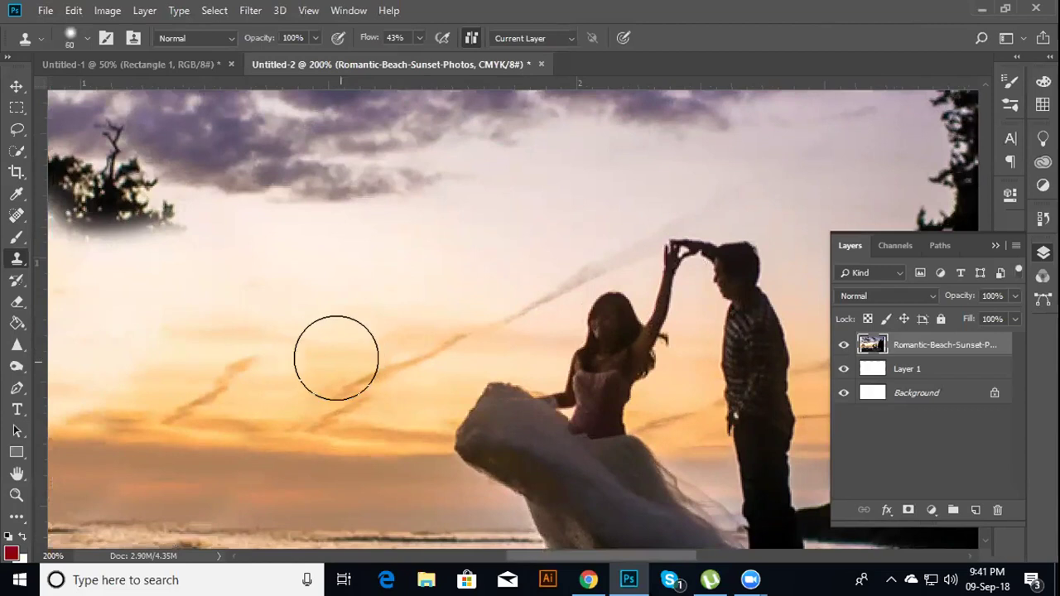
left_click(275, 422)
key("ctrl+z")
key("bracketleft")
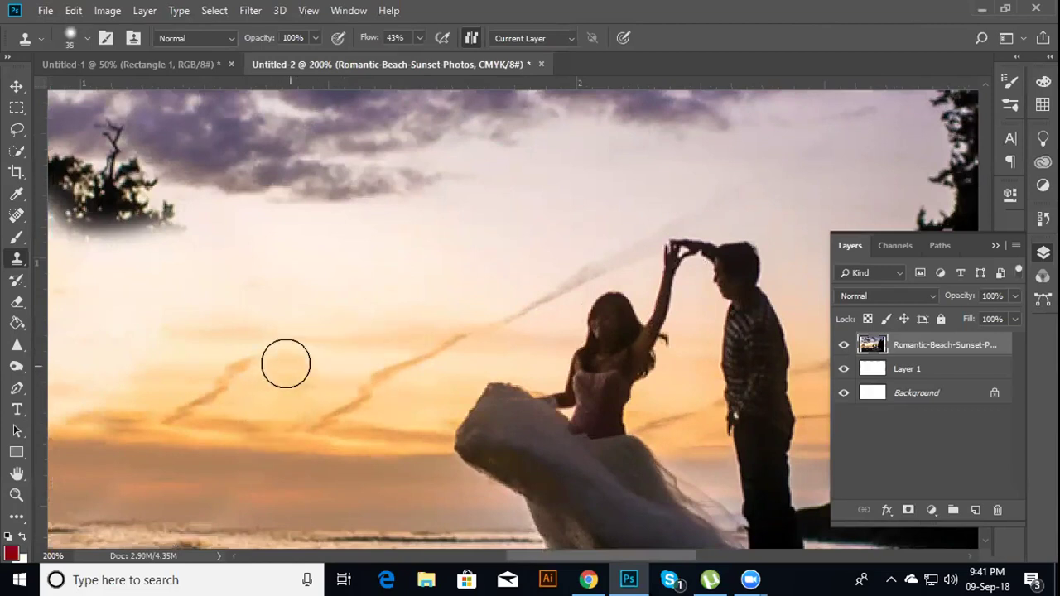
left_click(276, 396, "alt")
left_click_drag(177, 403, 270, 350)
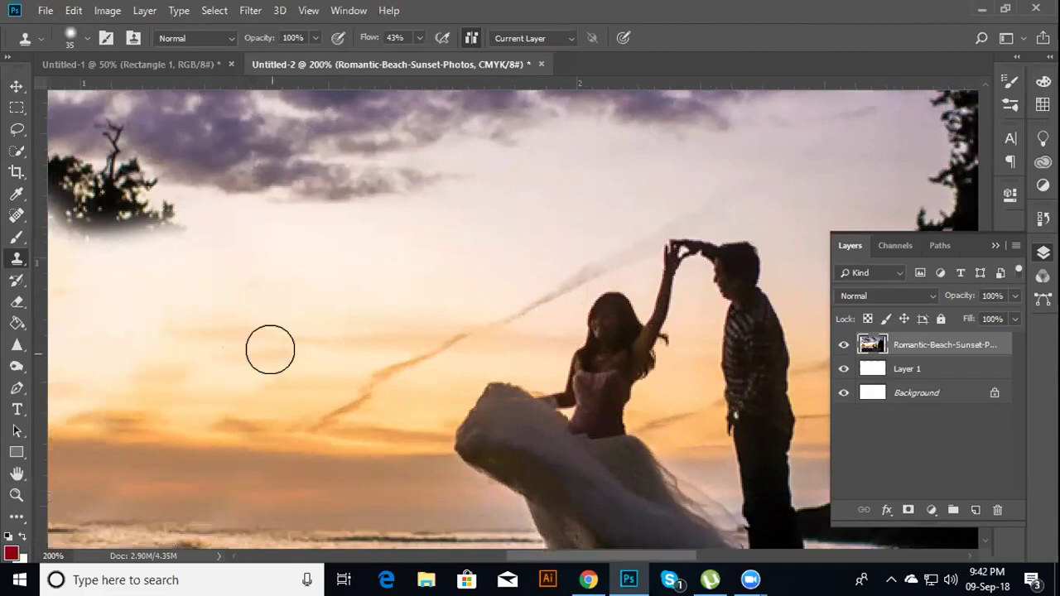
Clone fresh sky leftward over the remaining island and along the tree edge
key("ctrl+minus")
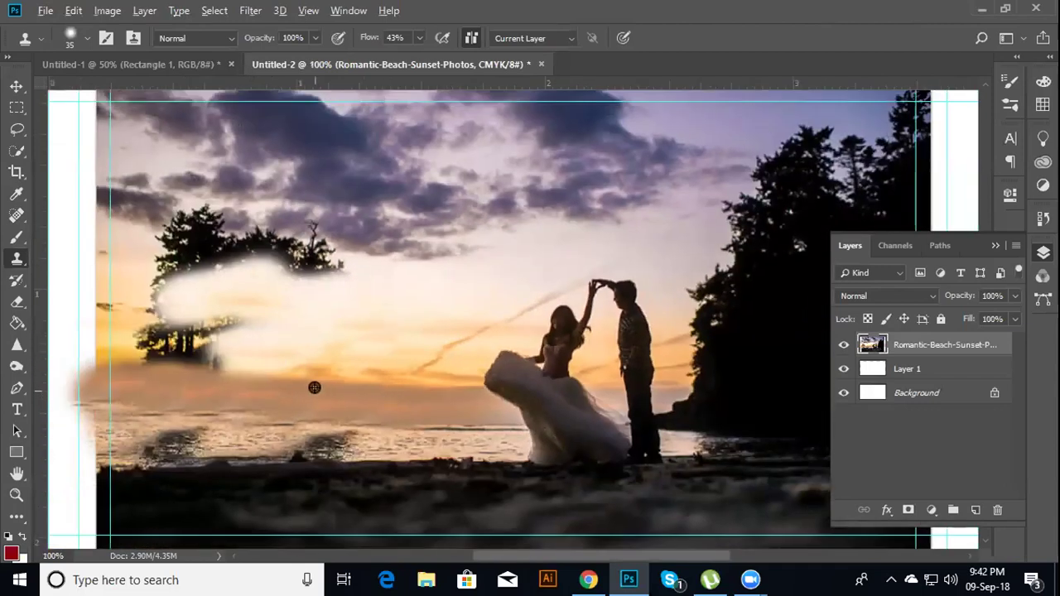
left_click(387, 365, "alt")
left_click_drag(293, 364, 184, 368)
left_click(357, 345, "alt")
left_click_drag(325, 346, 227, 342)
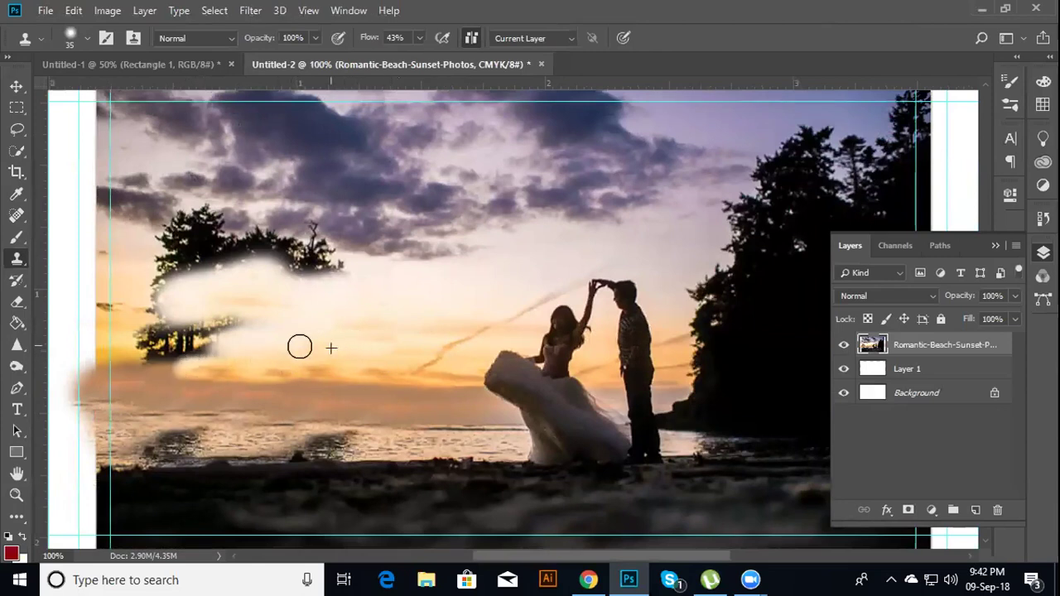
left_click(382, 322, "alt")
left_click_drag(347, 263, 234, 263)
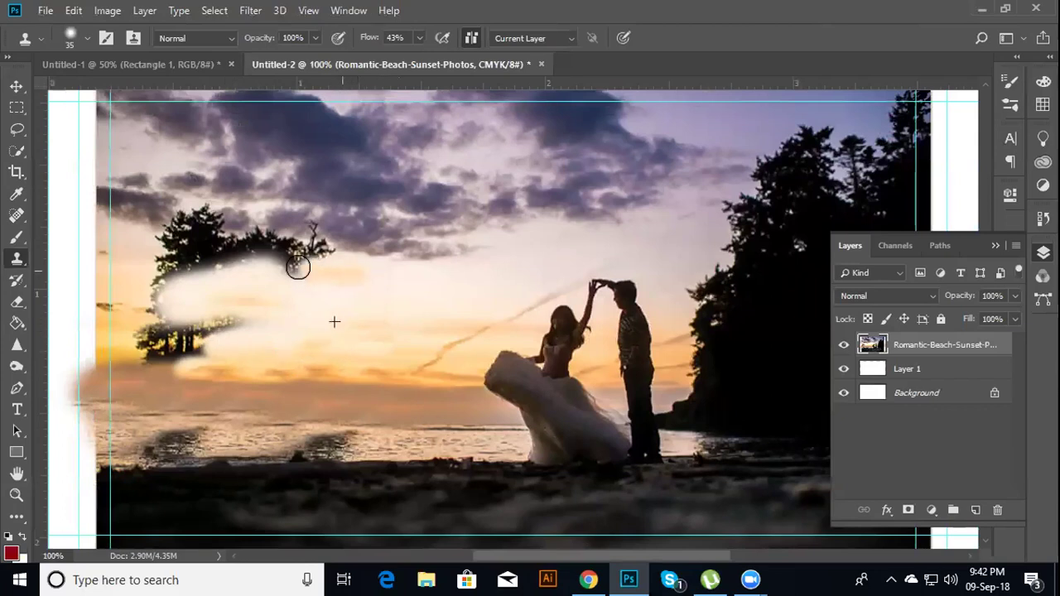
left_click_drag(336, 284, 332, 275)
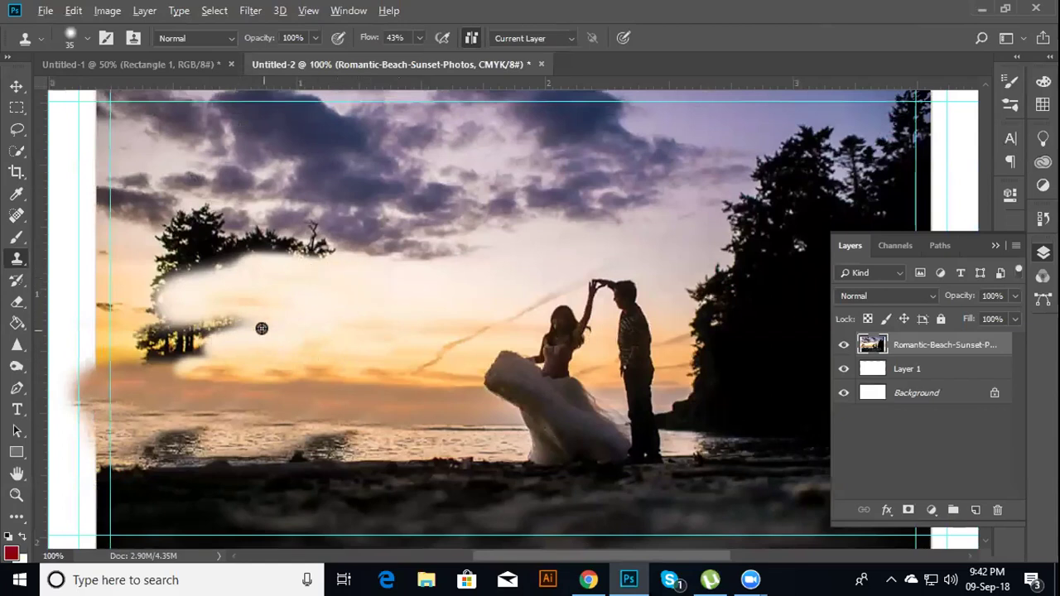
Cover the lower tree edge and bright blob above the water, smoothing the horizon
left_click(356, 350, "alt")
left_click_drag(267, 324, 146, 342)
left_click_drag(293, 399, 154, 409)
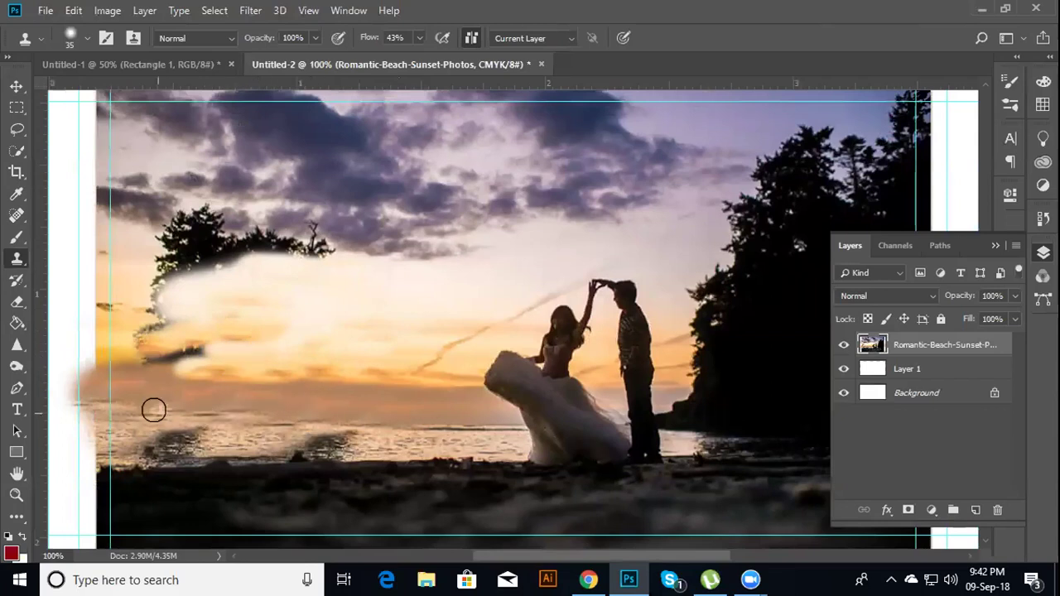
left_click(325, 433)
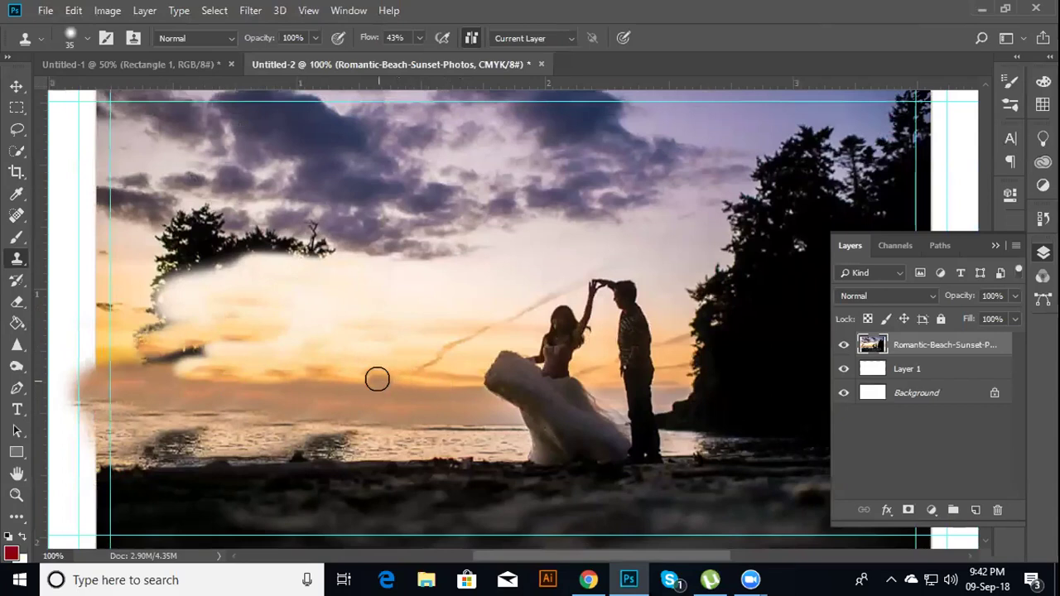
left_click_drag(290, 385, 100, 386)
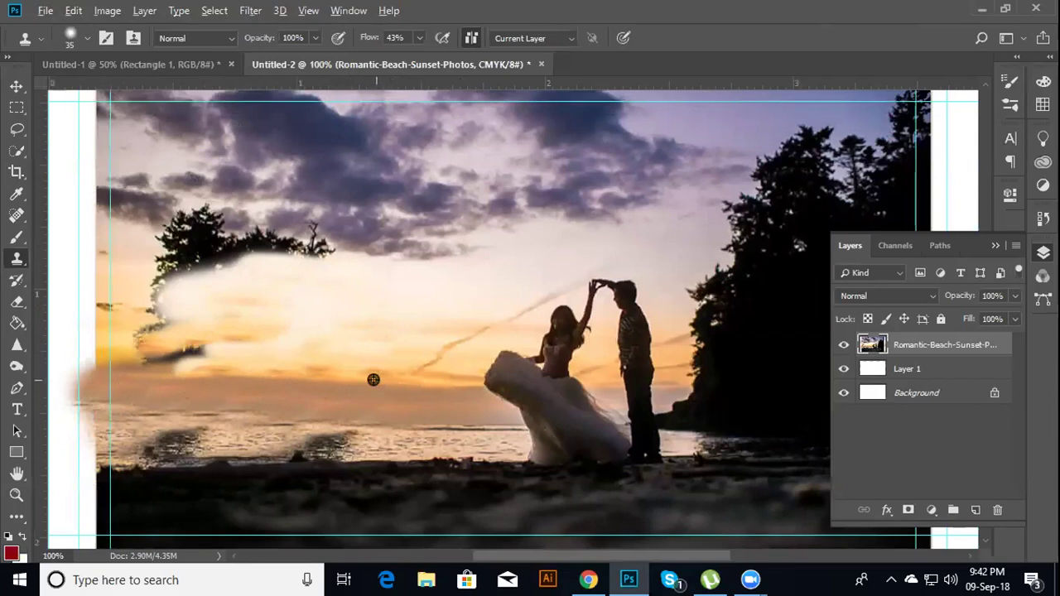
left_click_drag(337, 372, 92, 372)
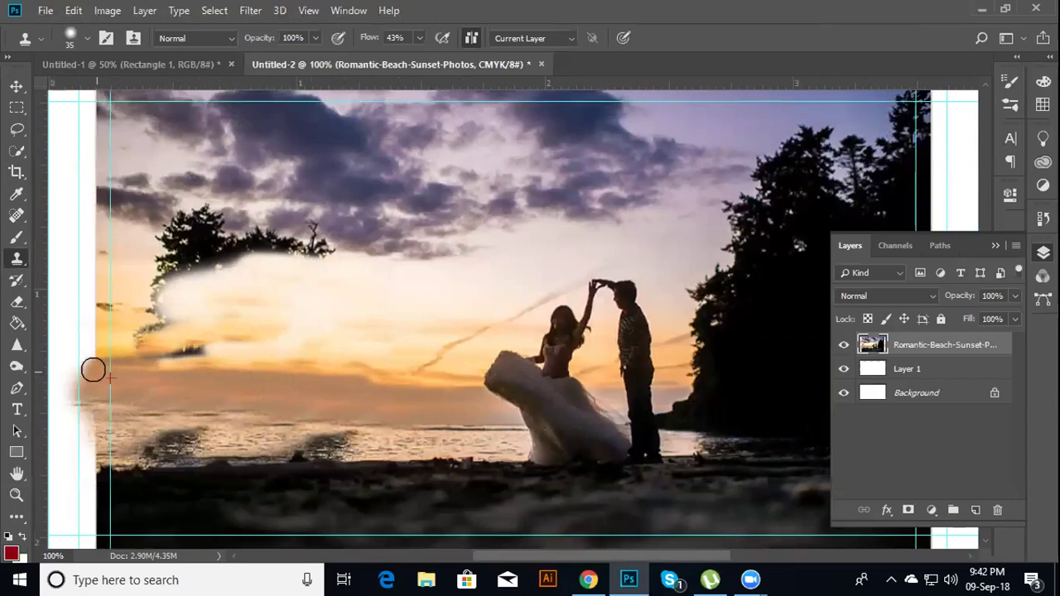
Clone sky along the horizon and over the bottom of the left tree
left_click(358, 353, "alt")
left_click_drag(249, 351, 133, 347)
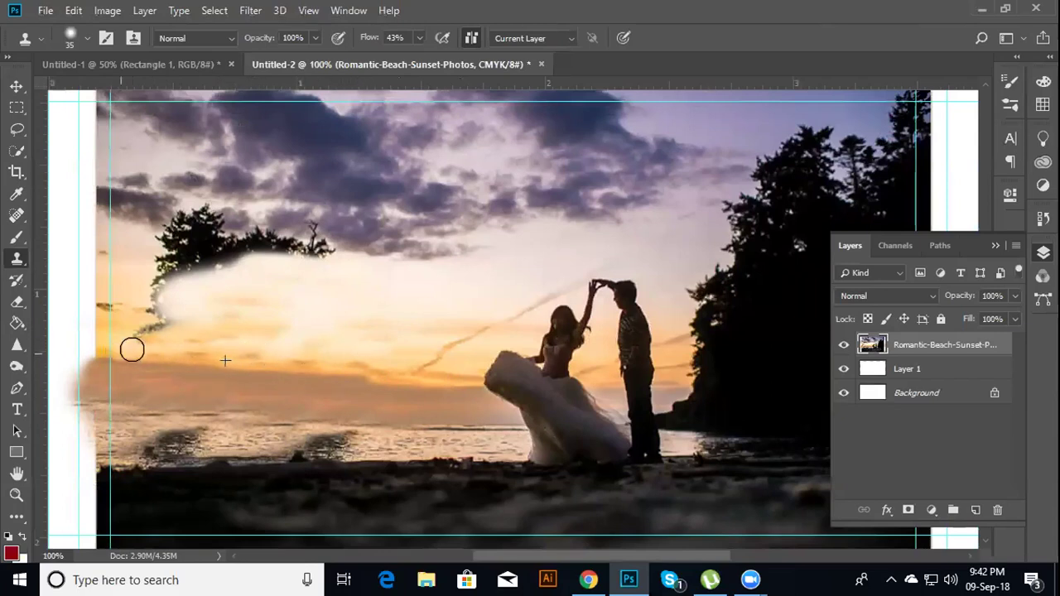
left_click(311, 342, "alt")
left_click_drag(253, 333, 127, 327)
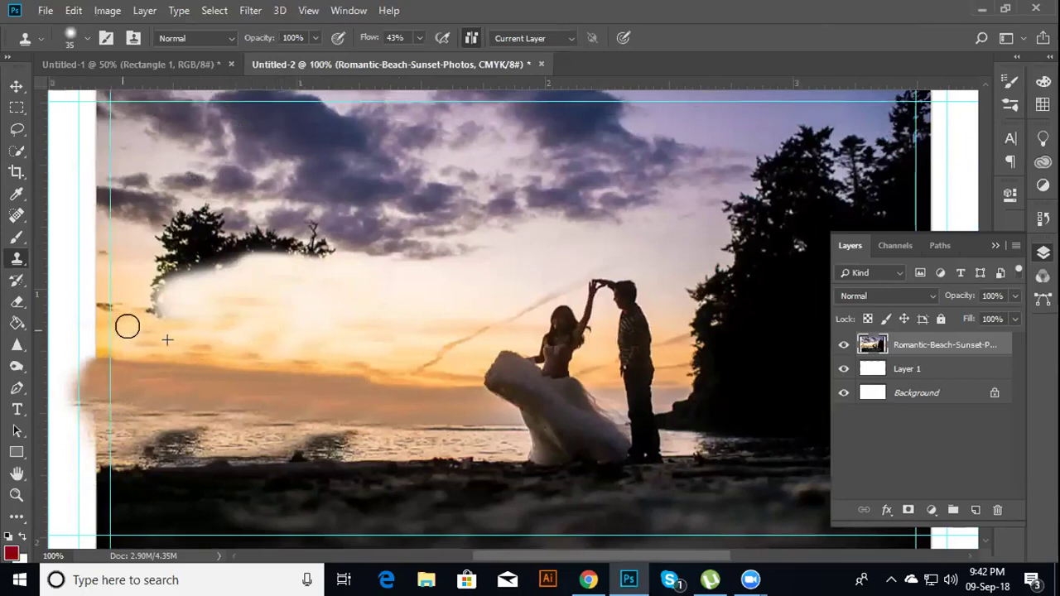
left_click(314, 340, "alt")
mouse_move(277, 300)
left_mouse_down()
mouse_move(166, 307)
mouse_move(241, 262)
mouse_move(314, 250)
mouse_move(264, 231)
mouse_move(171, 234)
mouse_move(190, 244)
left_mouse_up()
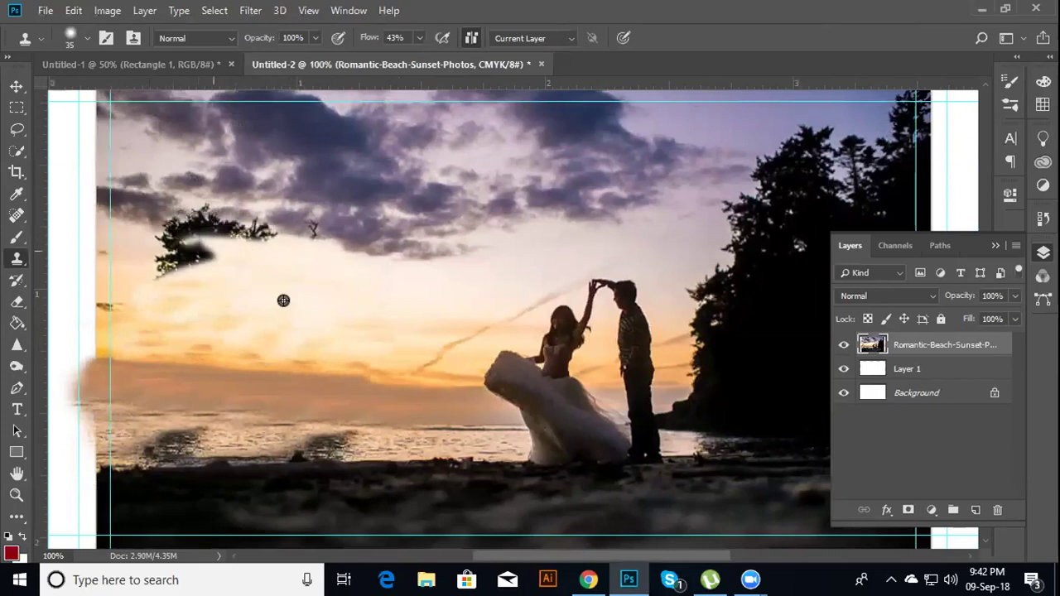
Clone sky over the left tree's upper branches and paint out two small birds
left_click(384, 189, "alt")
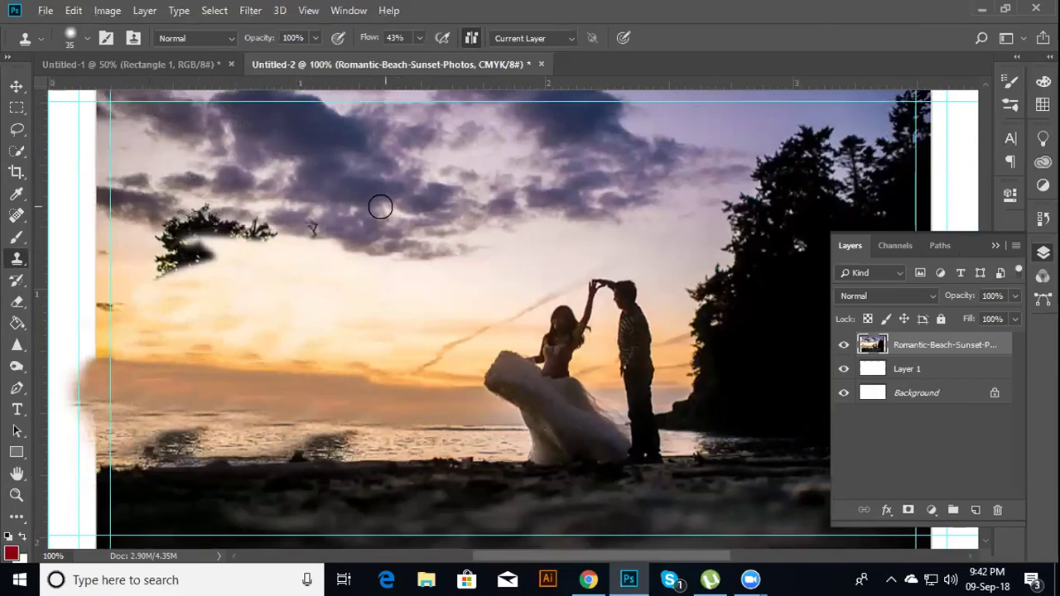
left_click(427, 255, "alt")
mouse_move(308, 232)
left_mouse_down()
mouse_move(208, 239)
mouse_move(187, 265)
mouse_move(213, 245)
mouse_move(172, 206)
left_mouse_up()
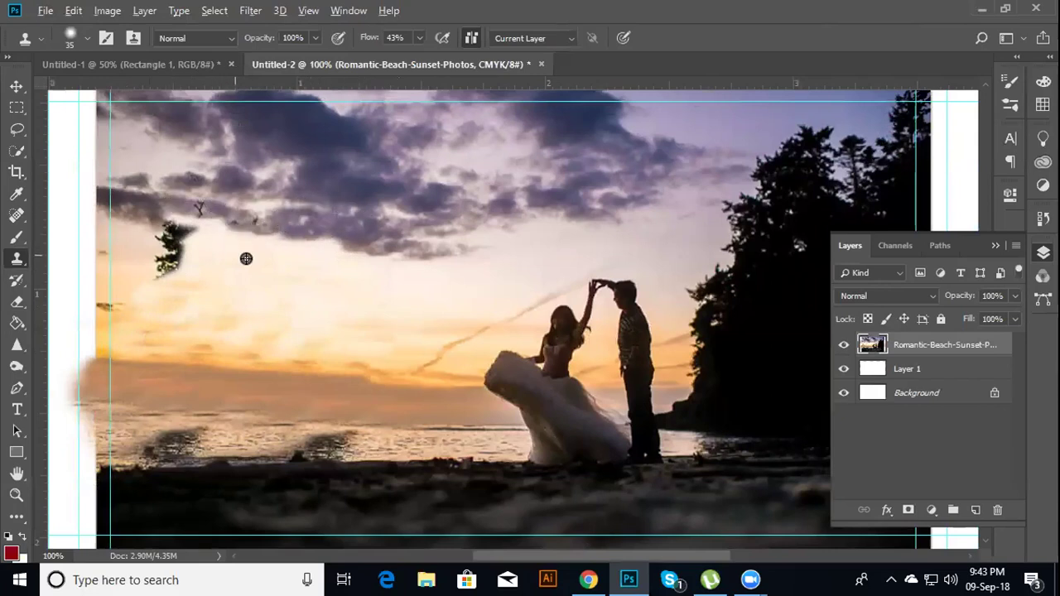
left_click(397, 242, "alt")
mouse_move(224, 213)
left_mouse_down()
mouse_move(192, 205)
mouse_move(245, 223)
left_mouse_up()
left_click(346, 240, "alt")
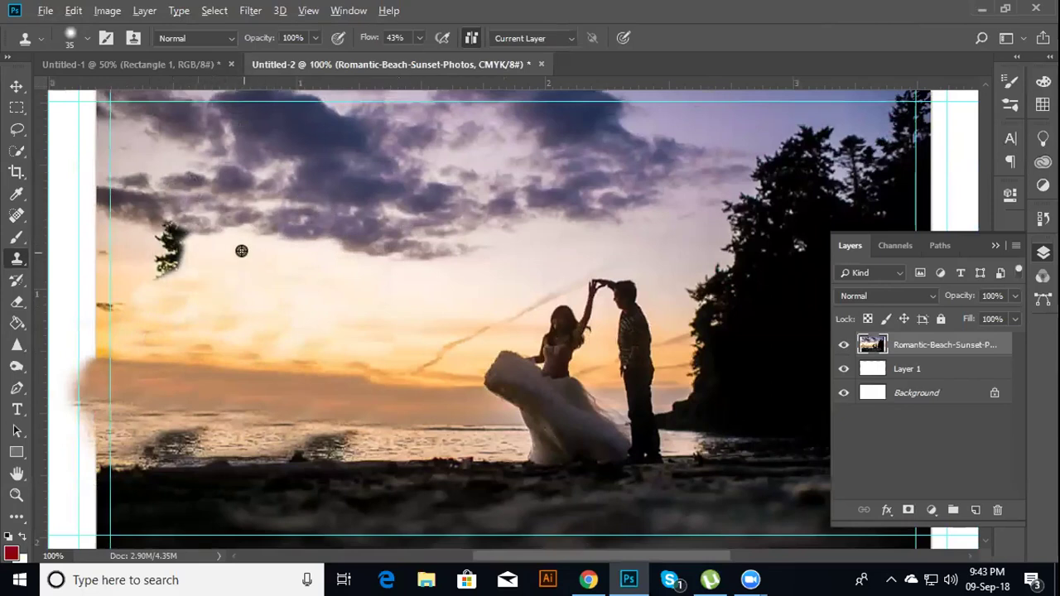
Cover the remaining tree silhouette and lighten the dark cloud patch at the left
left_click(329, 276, "alt")
left_click_drag(193, 263, 161, 239)
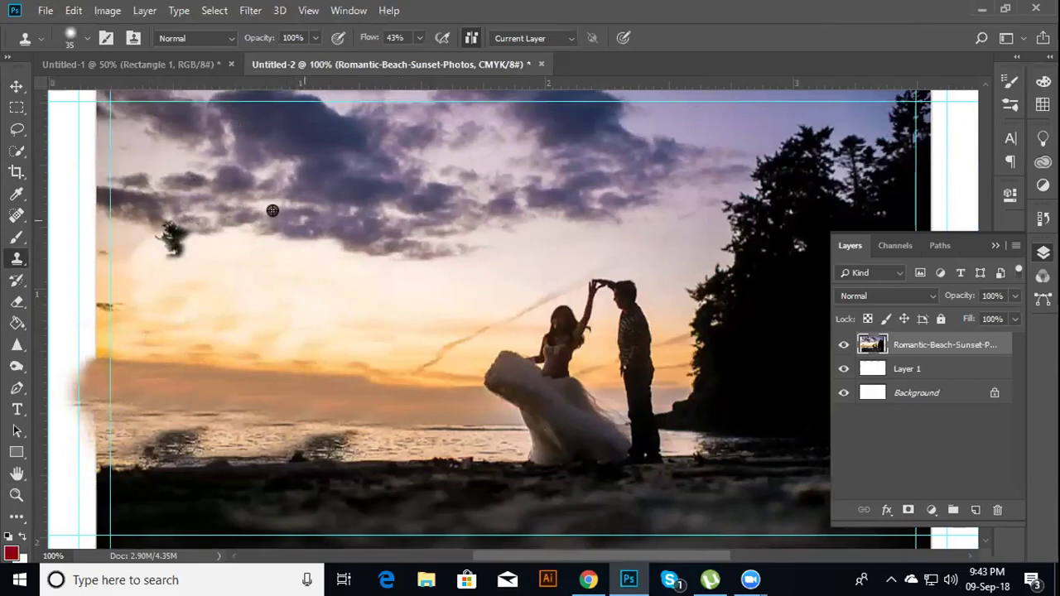
left_click_drag(177, 237, 194, 248)
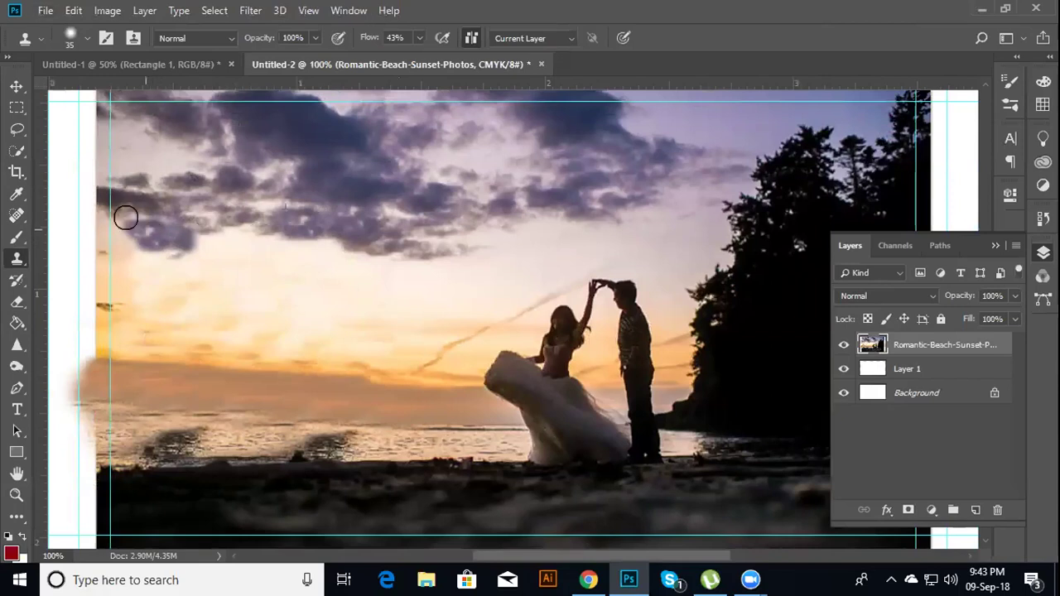
left_click_drag(124, 218, 100, 213)
left_click_drag(141, 230, 112, 231)
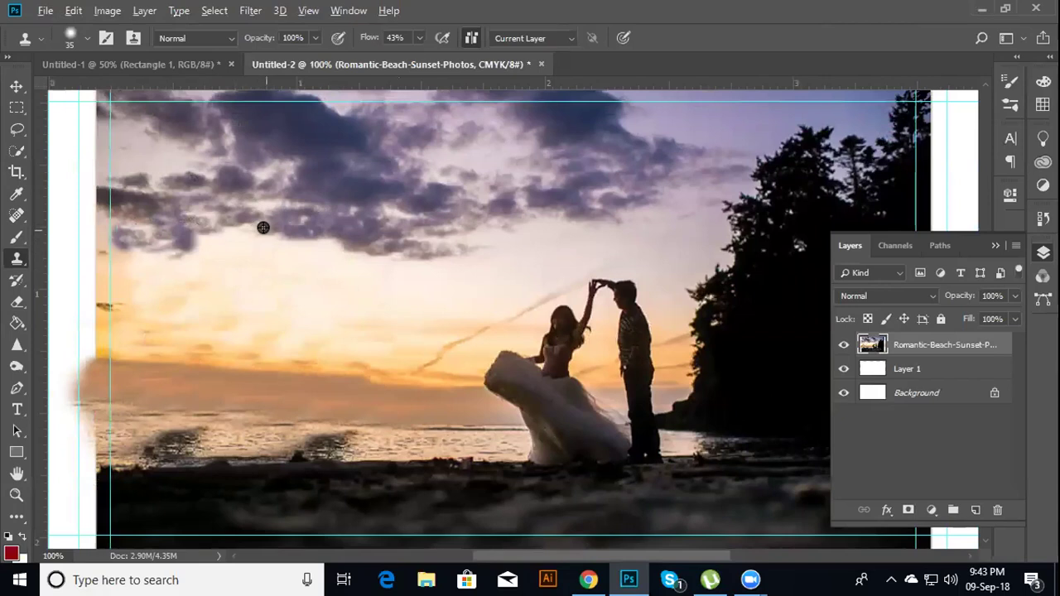
left_click_drag(216, 237, 158, 230)
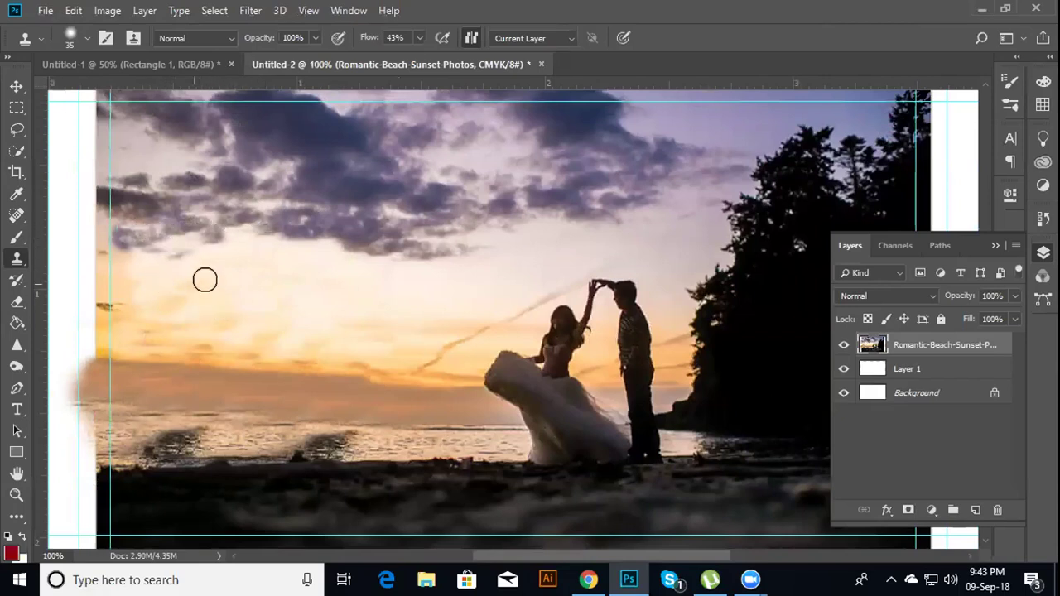
left_click(250, 274, "alt")
left_click_drag(212, 260, 133, 249)
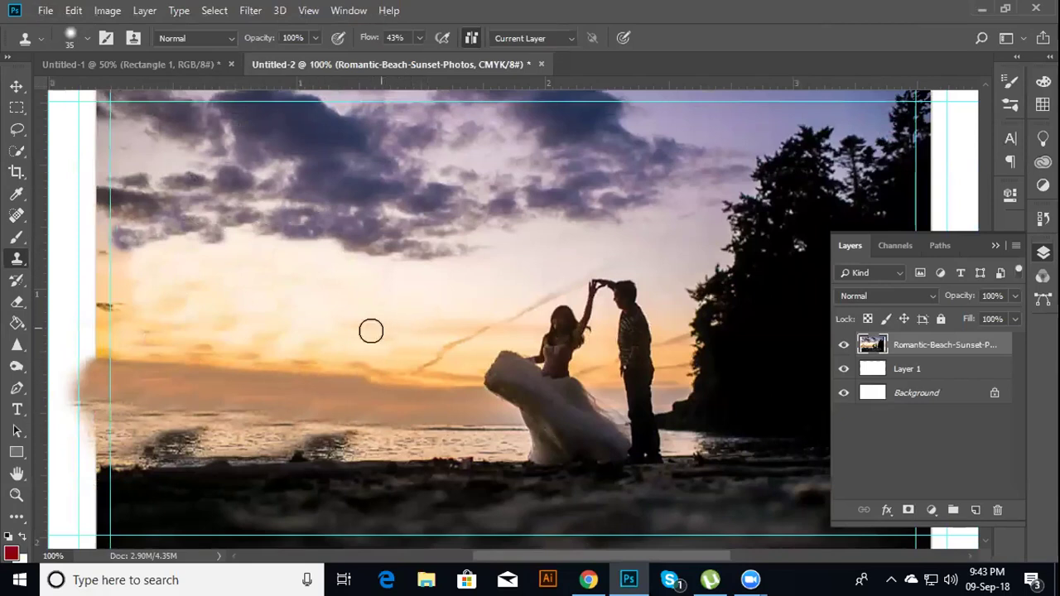
Extend horizon texture leftward and clean the dark sky mark and water smudge
left_click(384, 365, "alt")
left_click(253, 365)
key("ctrl+z")
left_click(351, 366, "alt")
left_click_drag(259, 360, 185, 359)
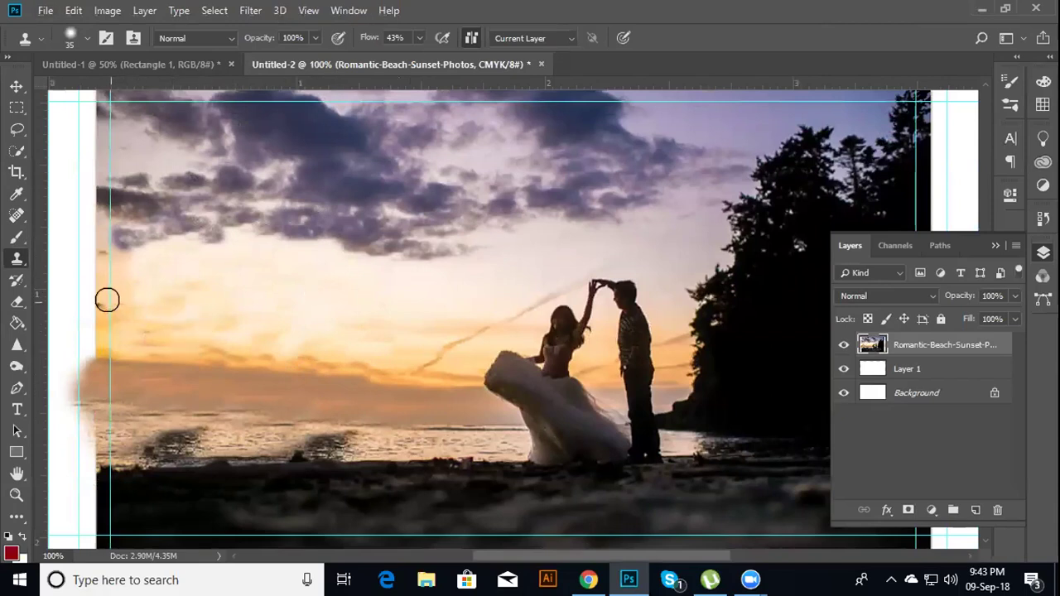
left_click(141, 342, "alt")
left_click_drag(109, 307, 128, 323)
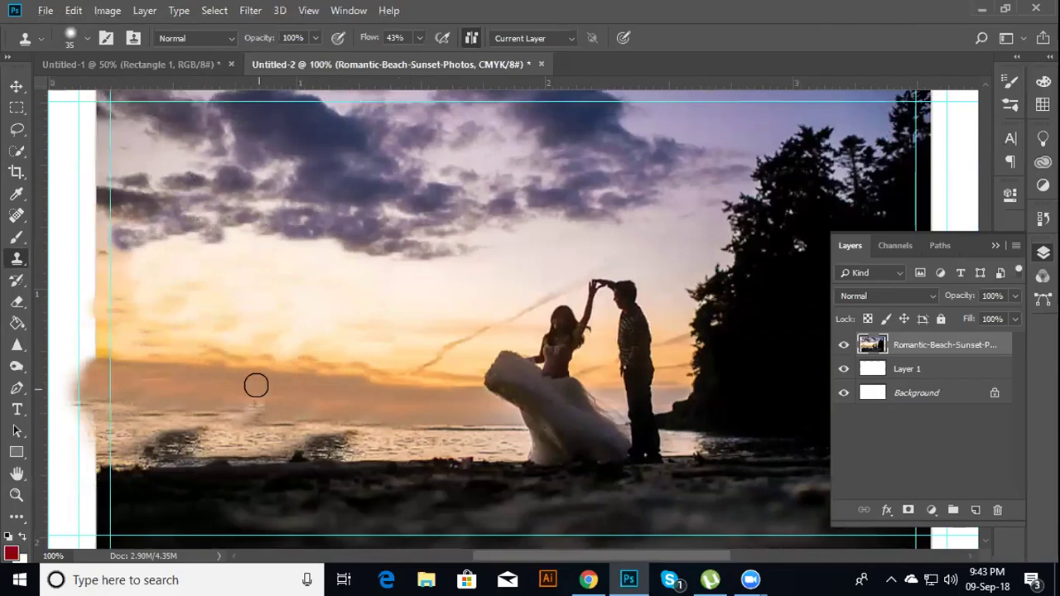
left_click_drag(207, 428, 175, 403)
key("ctrl+minus")
key("ctrl+minus")
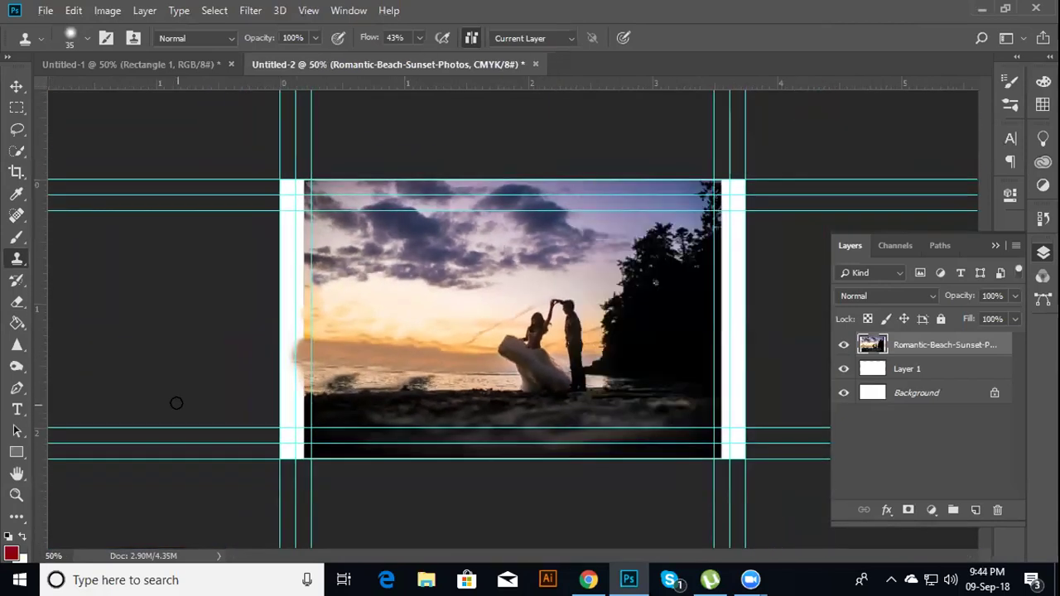
At 100% zoom, clone clean water ripples over the dark shoreline smudges left of the couple
left_click(16, 107)
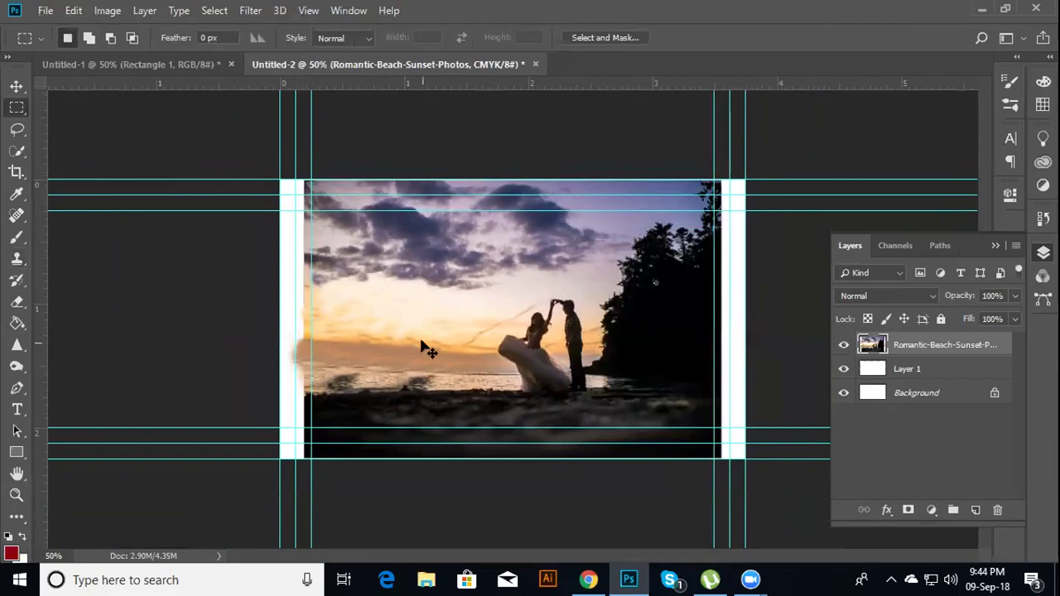
key("ctrl+plus")
key("ctrl+plus")
left_click_drag(421, 342, 479, 264)
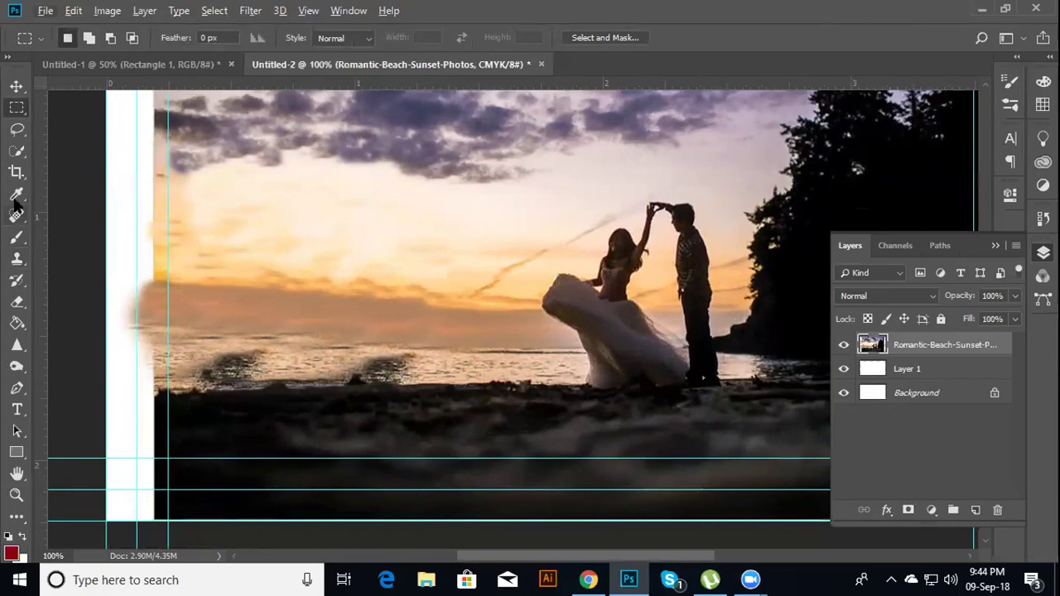
left_click(16, 259)
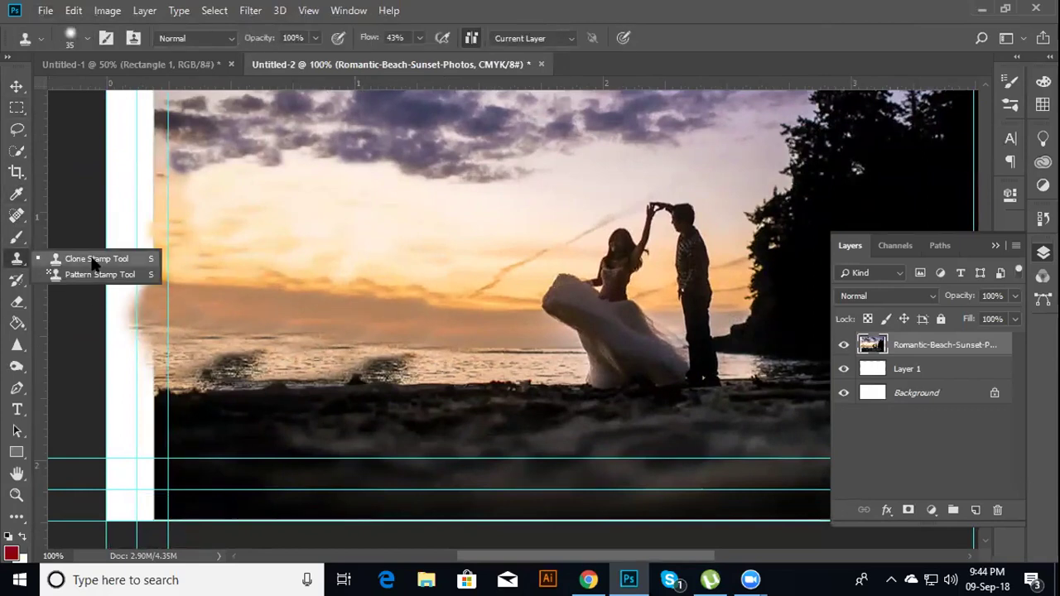
key("alt")
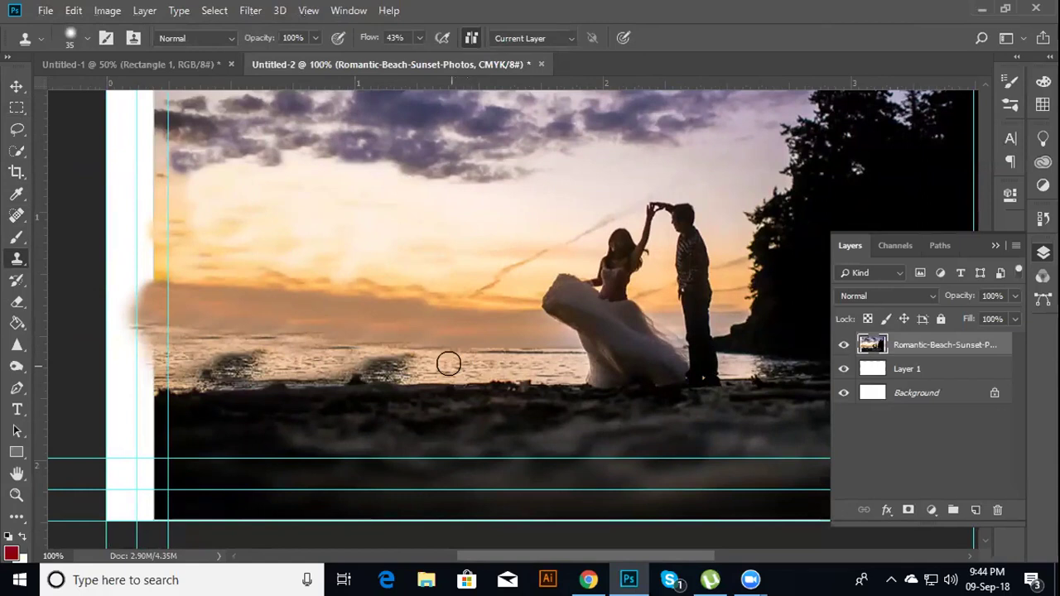
left_click_drag(287, 361, 213, 359)
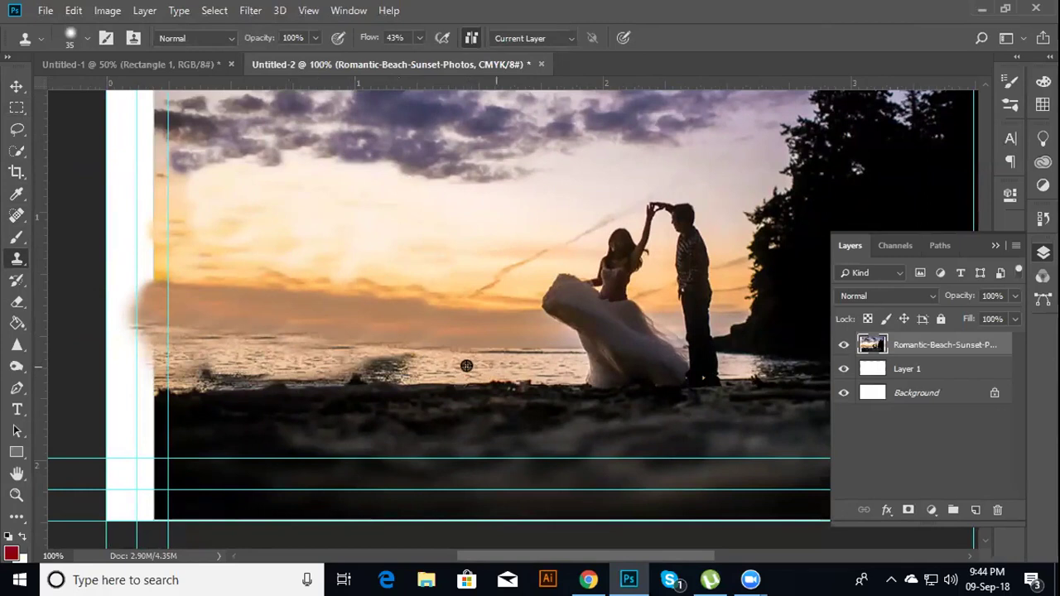
left_click_drag(194, 369, 343, 366)
left_click(306, 356, "alt")
left_click(496, 368, "alt")
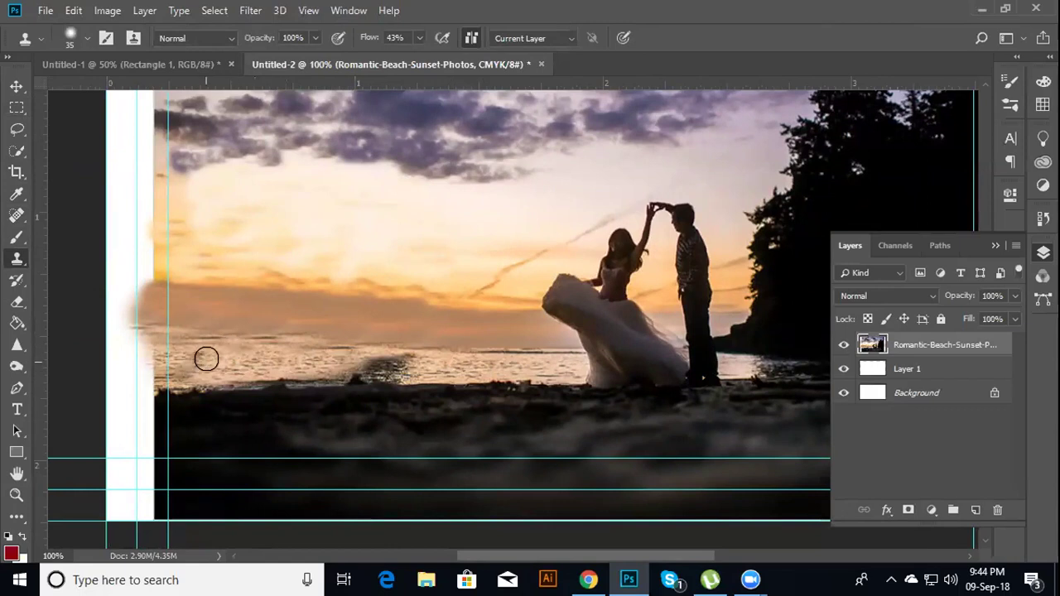
key("ctrl+minus")
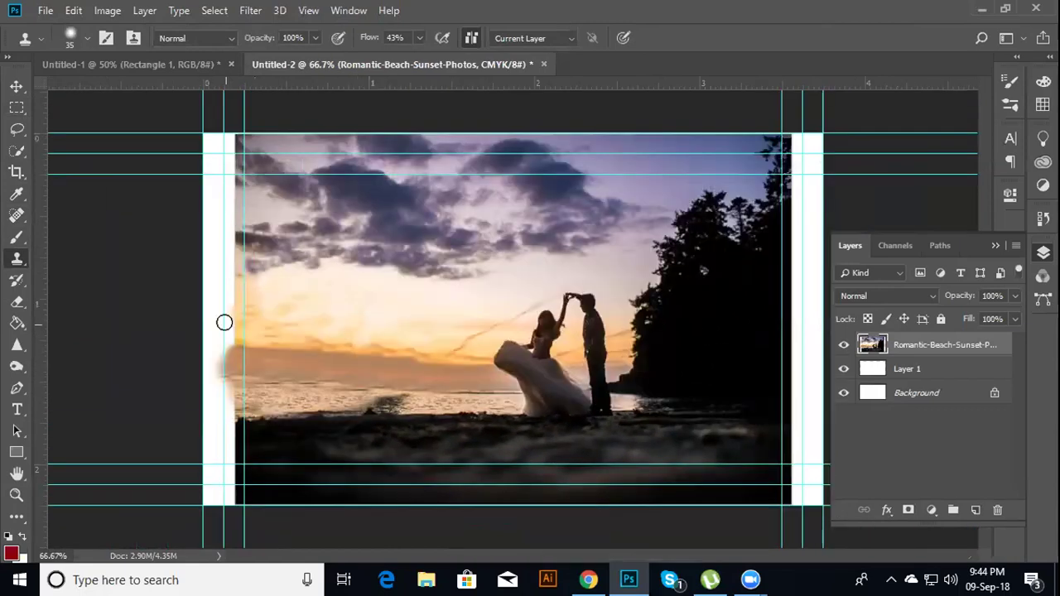
Drag the original Romantic-Beach sunset photo from the desktop into the Photoshop card
left_click(981, 8)
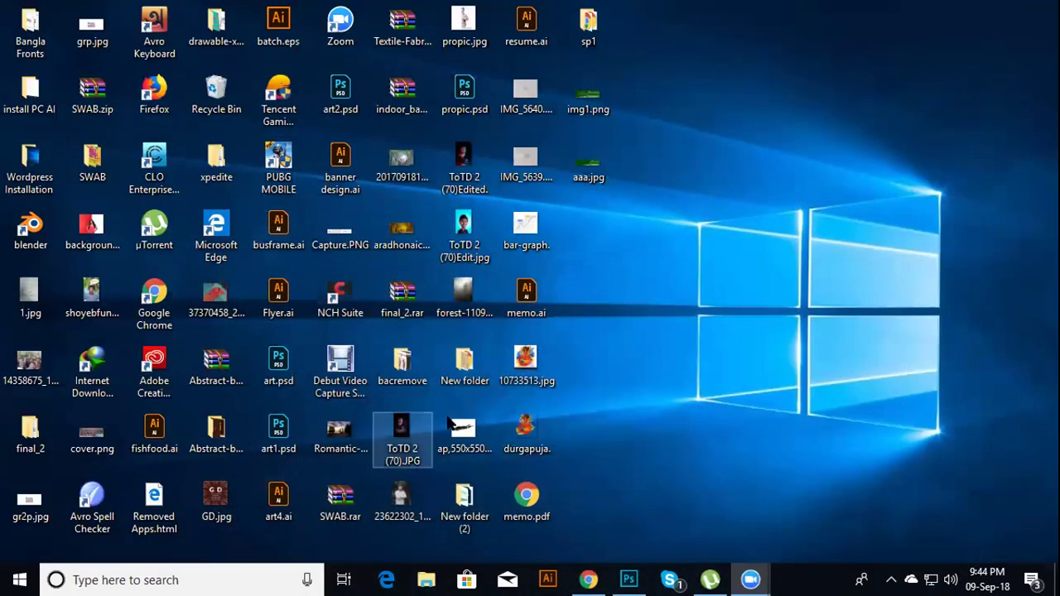
left_click_drag(341, 431, 627, 580)
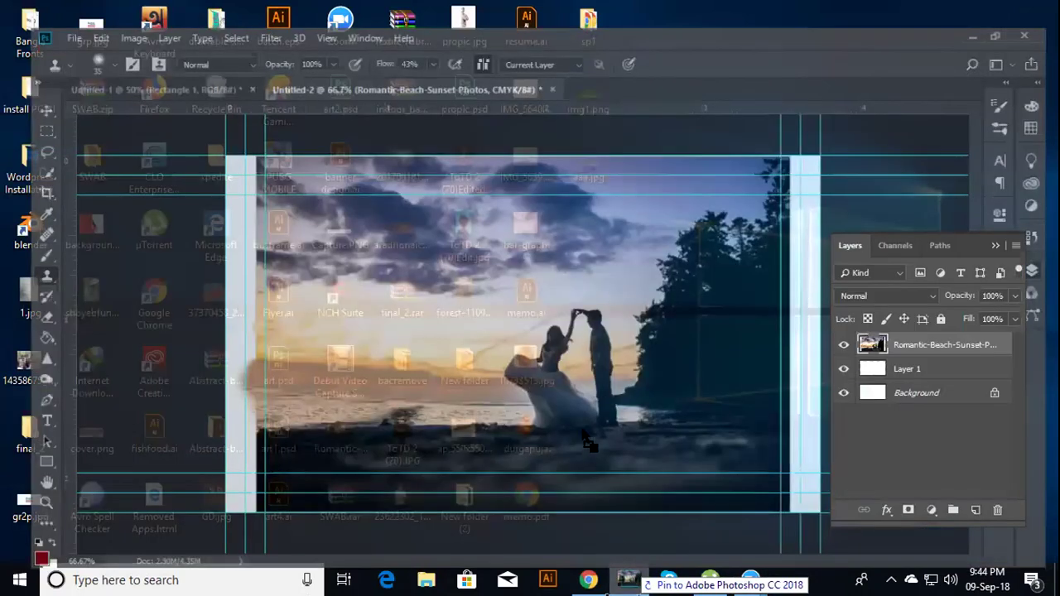
left_click_drag(589, 444, 590, 444)
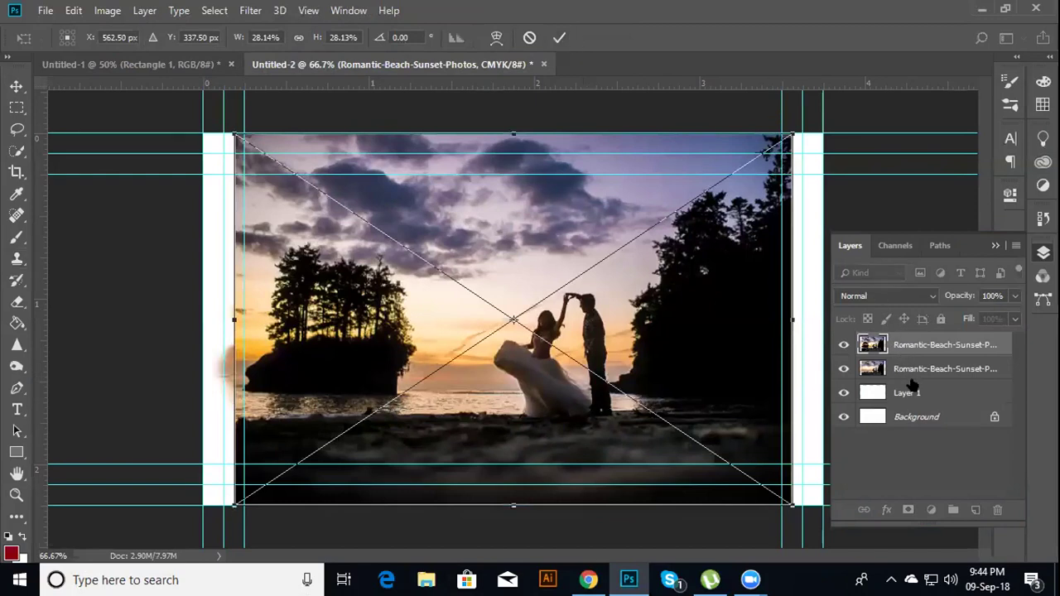
Commit the original photo and move it beneath the cleaned layer, toggling visibility to compare
left_click(560, 37)
left_click_drag(900, 353, 898, 382)
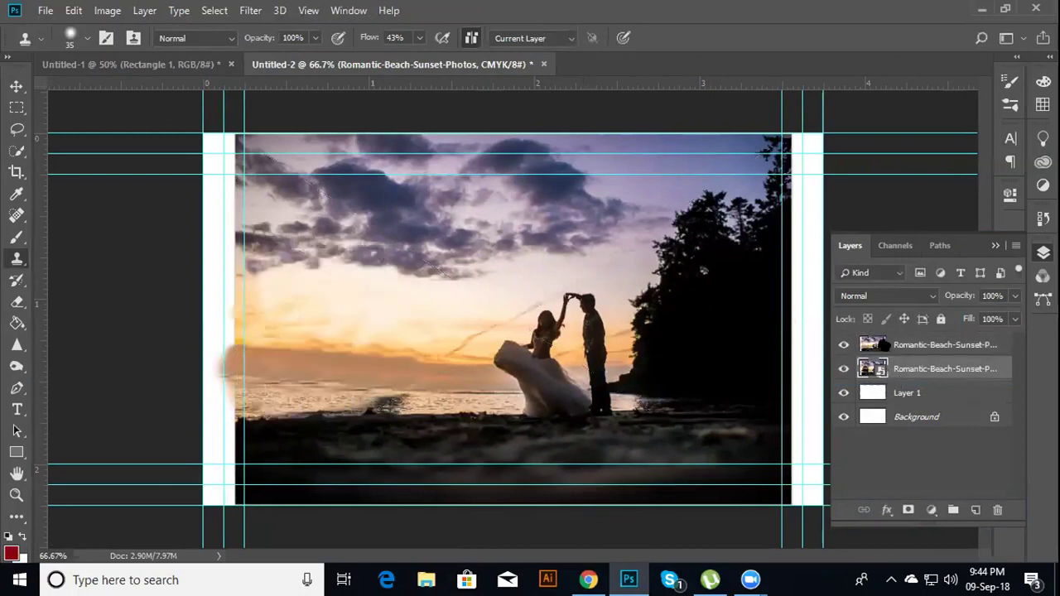
left_click(843, 344)
left_click(844, 345)
left_click(844, 344)
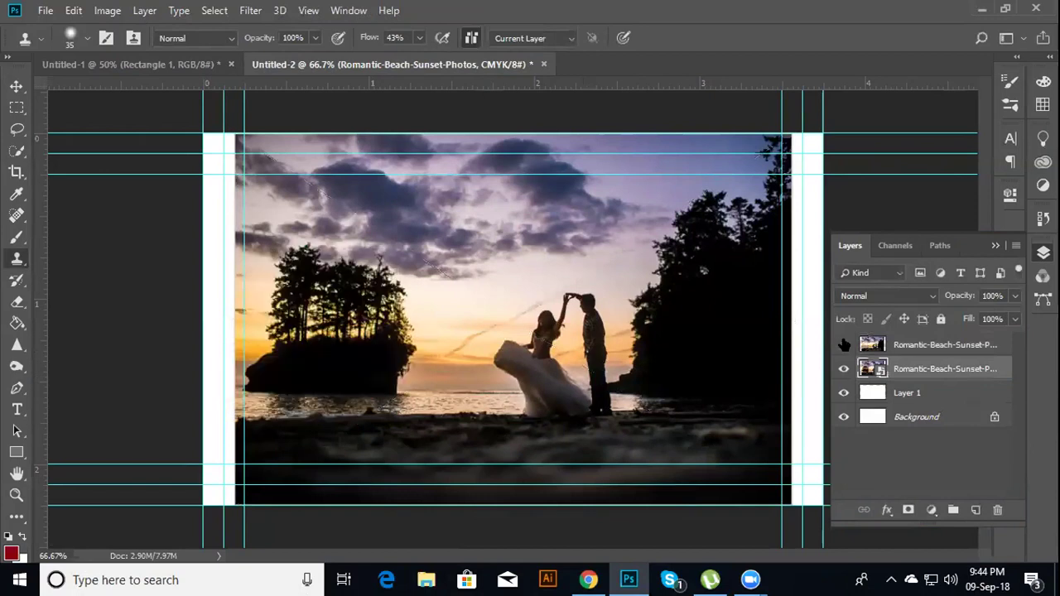
Crop the canvas's left edge to remove the white strip
left_click(16, 172)
left_click_drag(196, 326, 222, 319)
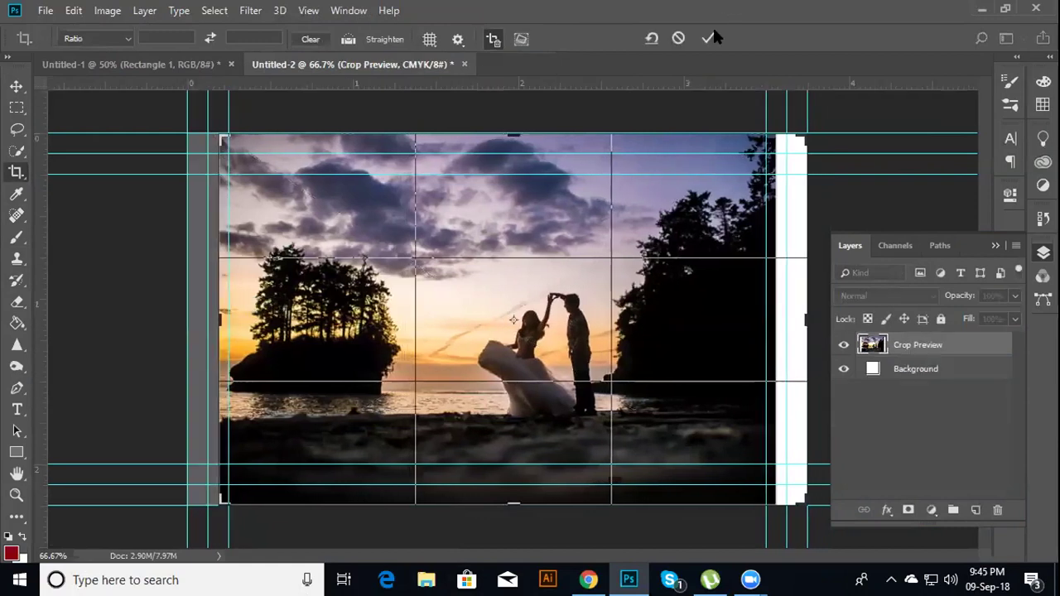
left_click(710, 35)
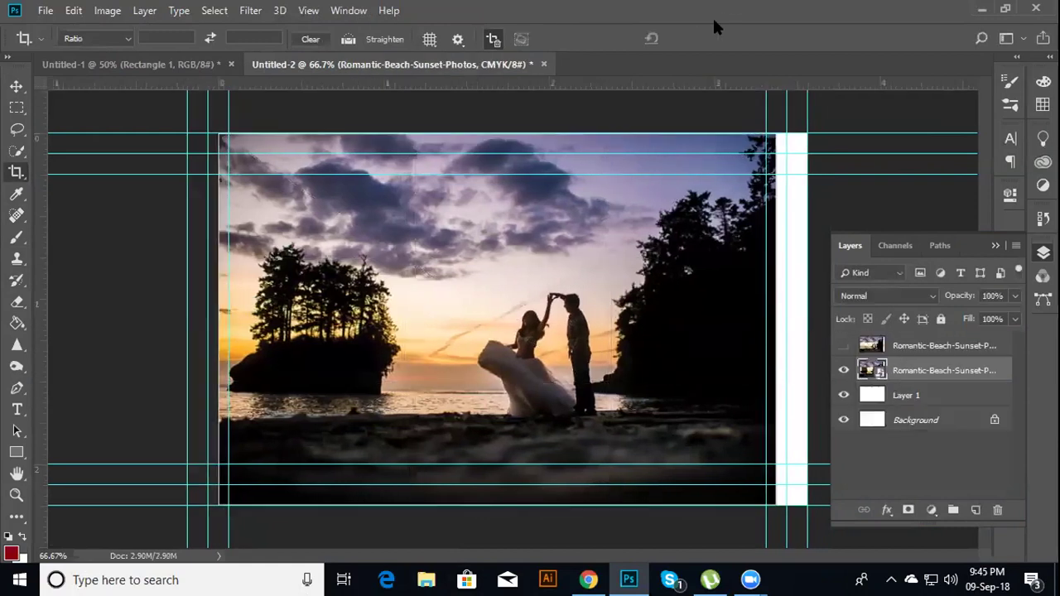
Toggle the cleaned layer to compare versions, leaving the island-free version showing
left_click(843, 345)
left_click(843, 345)
left_click(843, 344)
left_click(842, 344)
left_click(842, 344)
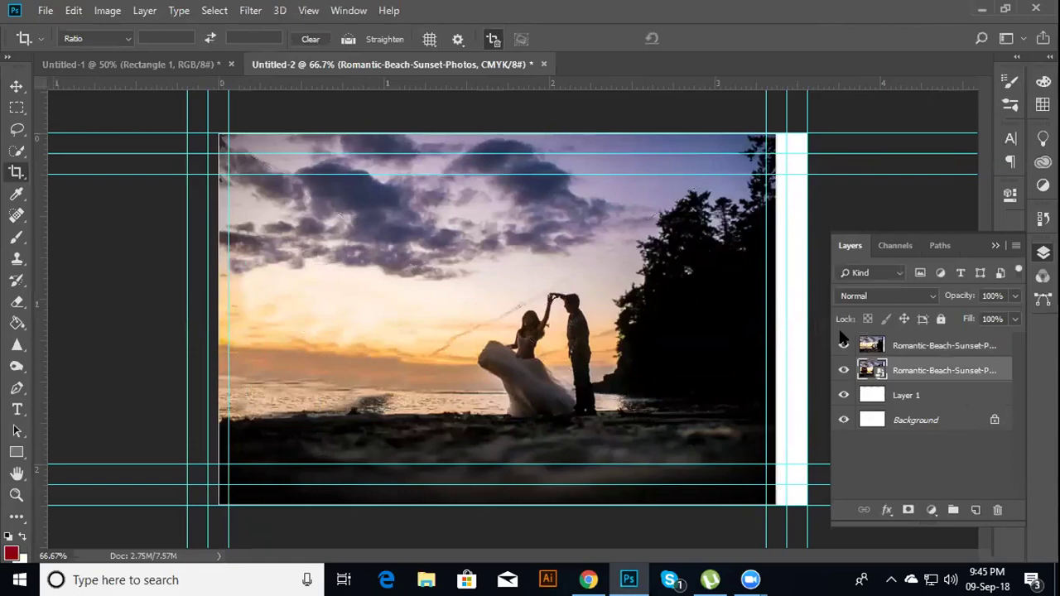
key("ctrl+minus")
key("ctrl+plus")
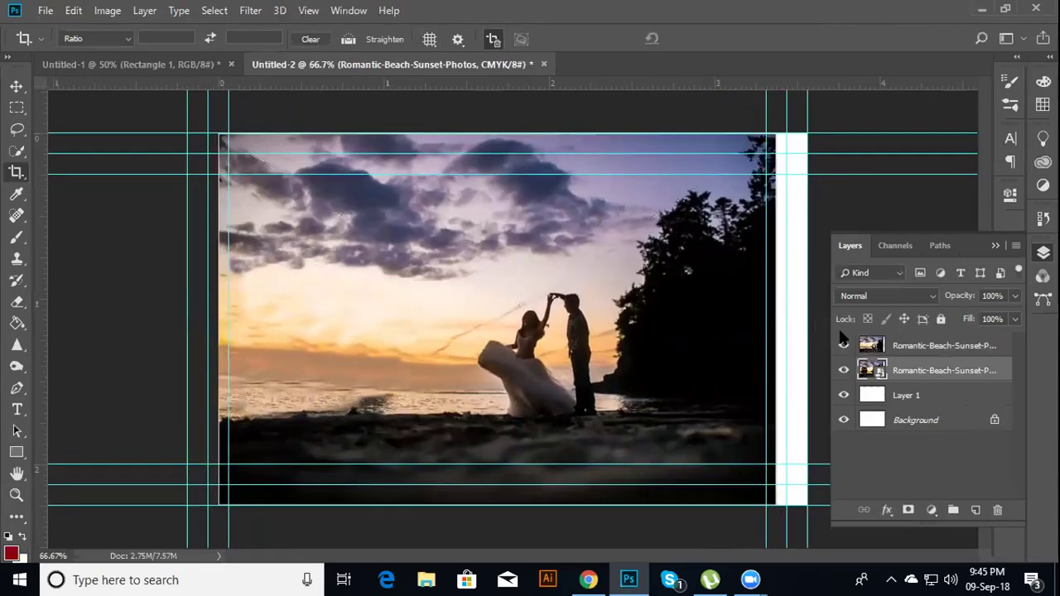
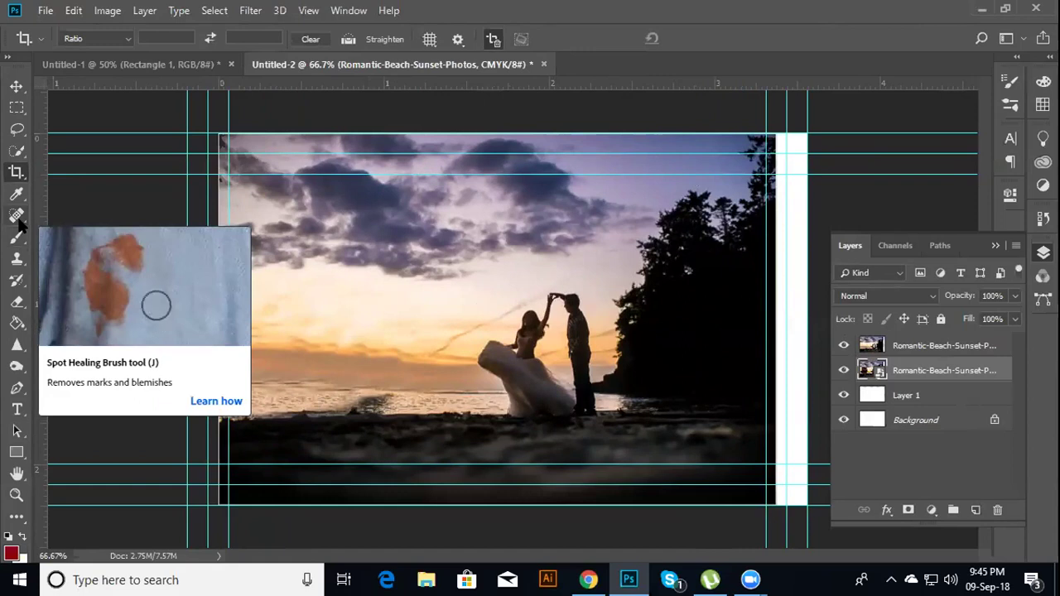
Switch from Photoshop to the Chrome window showing the Pinterest business-card pin
left_click(587, 579)
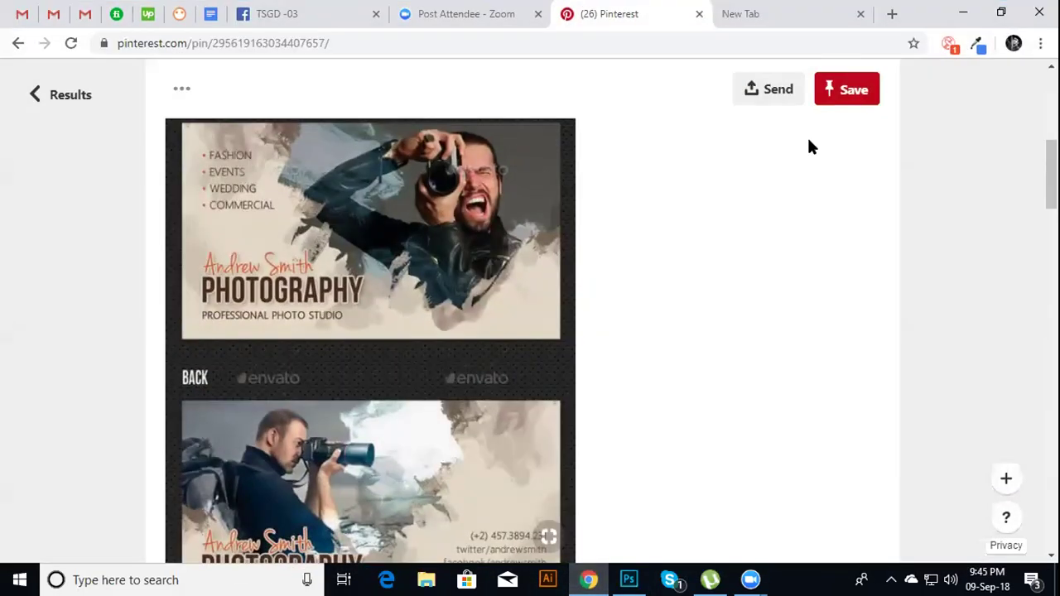
Search Google for 'model' in the new tab and show the image results
left_click(802, 12)
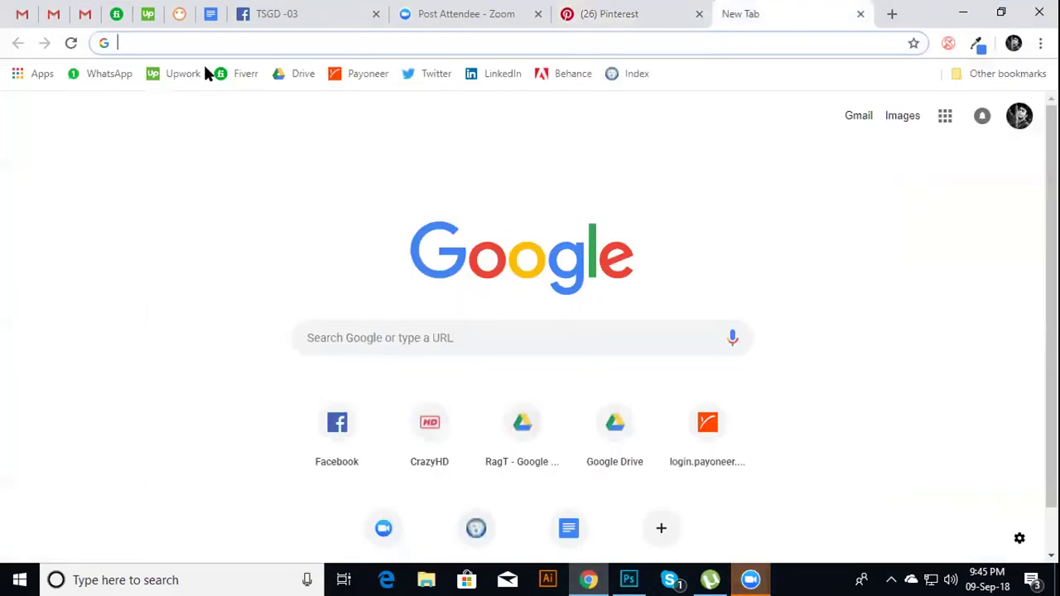
type("mode")
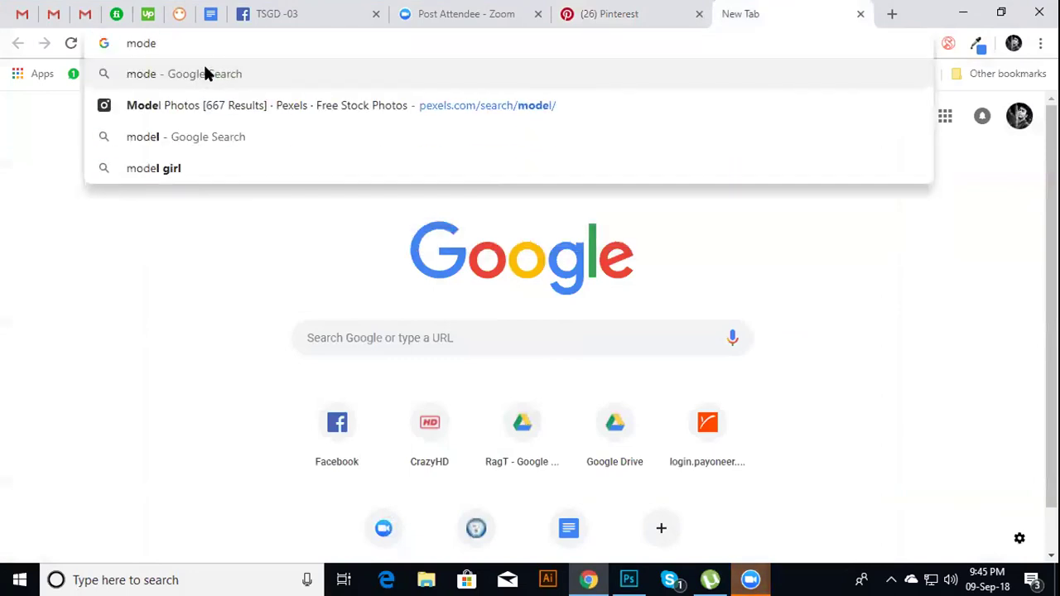
type("googl")
key("Return")
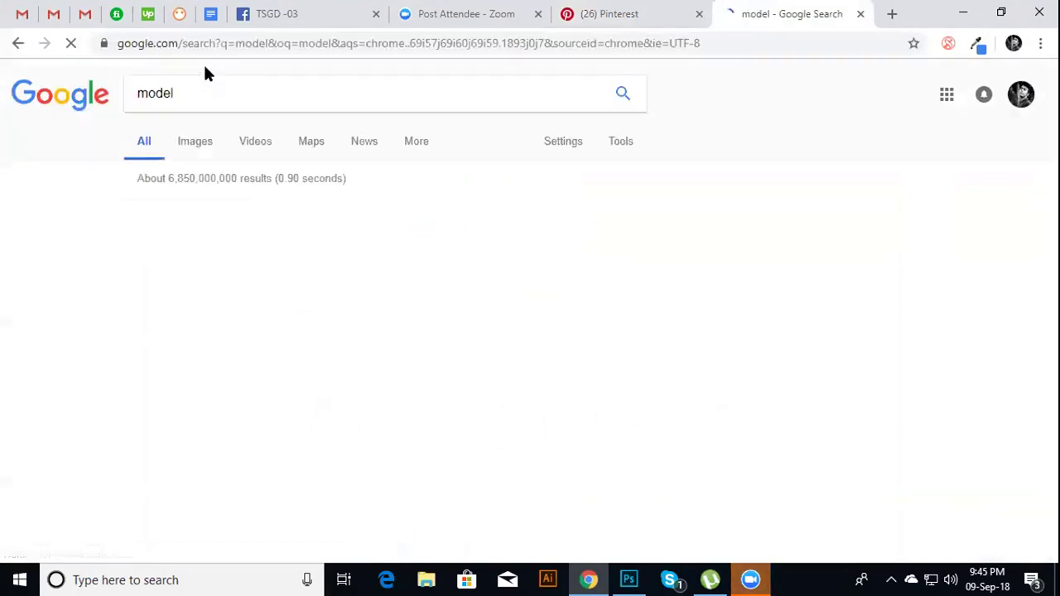
left_click(211, 147)
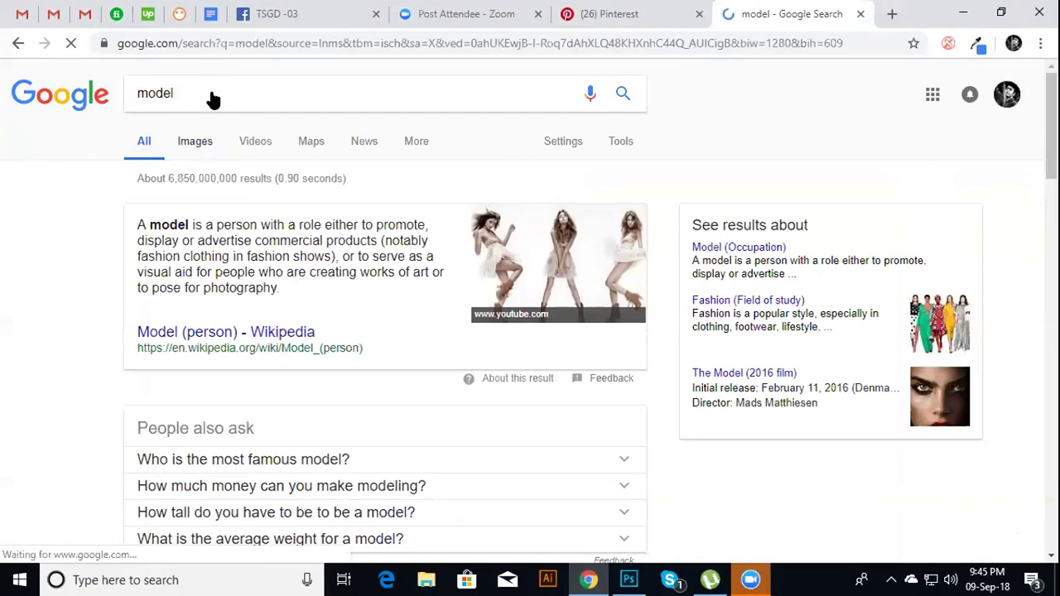
Refine the image search to 'model face' and browse through the results
left_click(212, 91)
type("face")
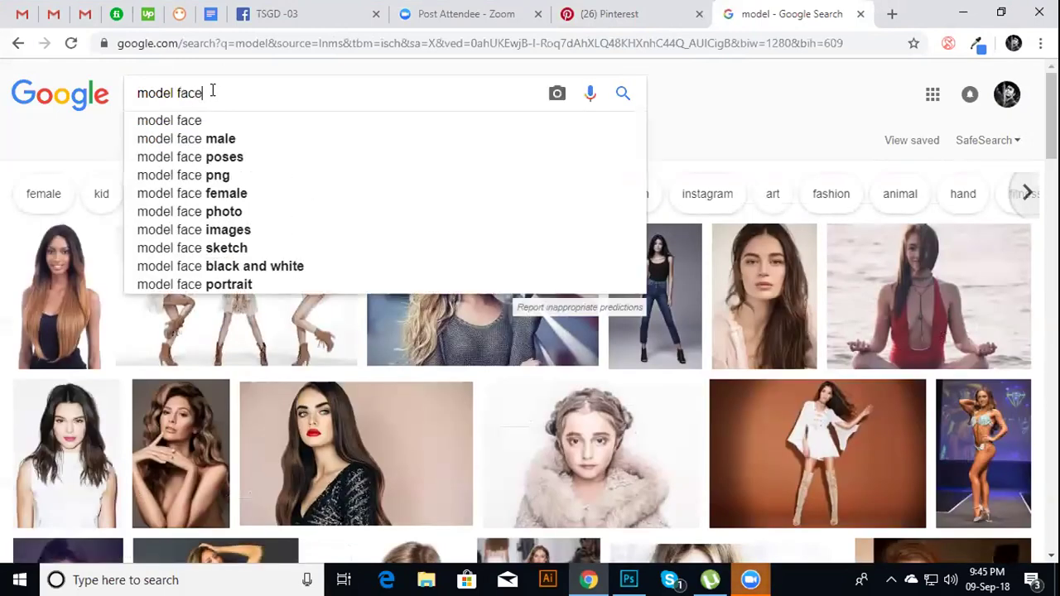
key("Return")
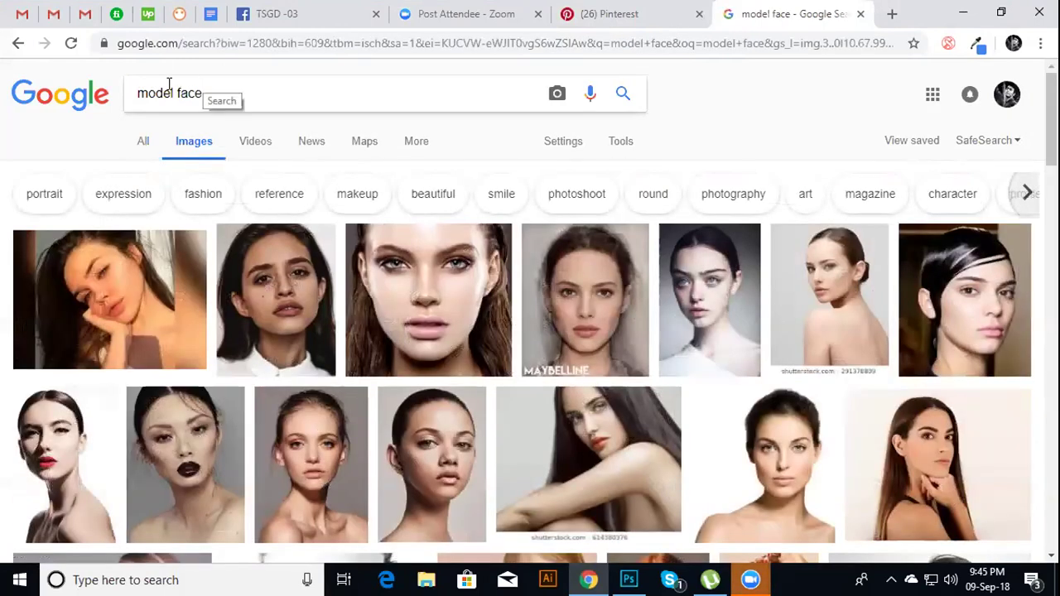
scroll(307, 367, "down", 3)
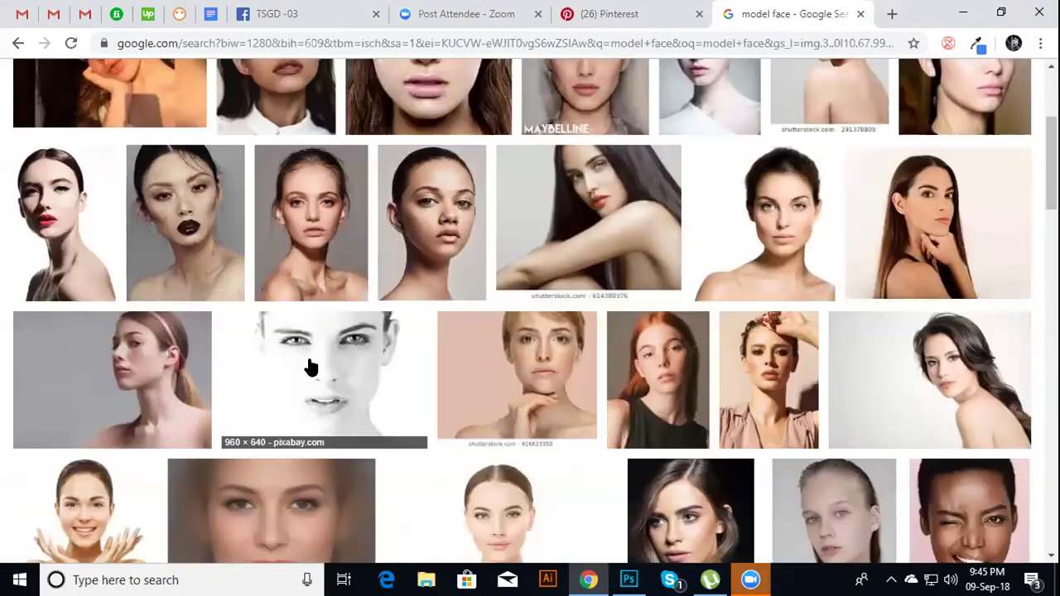
scroll(306, 339, "down", 2)
scroll(320, 312, "down", 3)
scroll(320, 312, "down", 2)
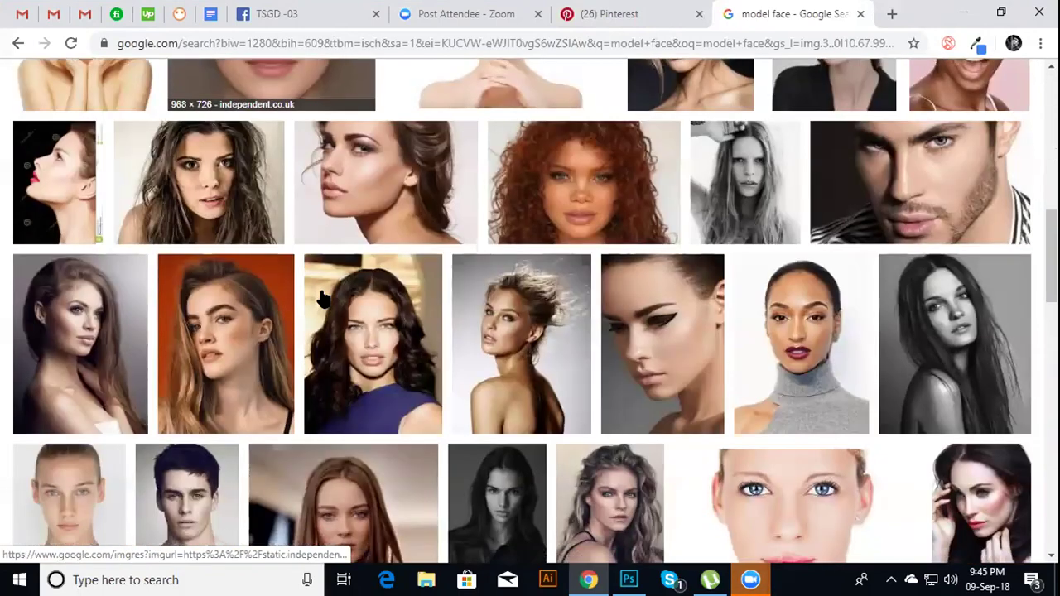
scroll(323, 298, "down", 3)
scroll(323, 298, "down", 5)
scroll(323, 298, "up", 2)
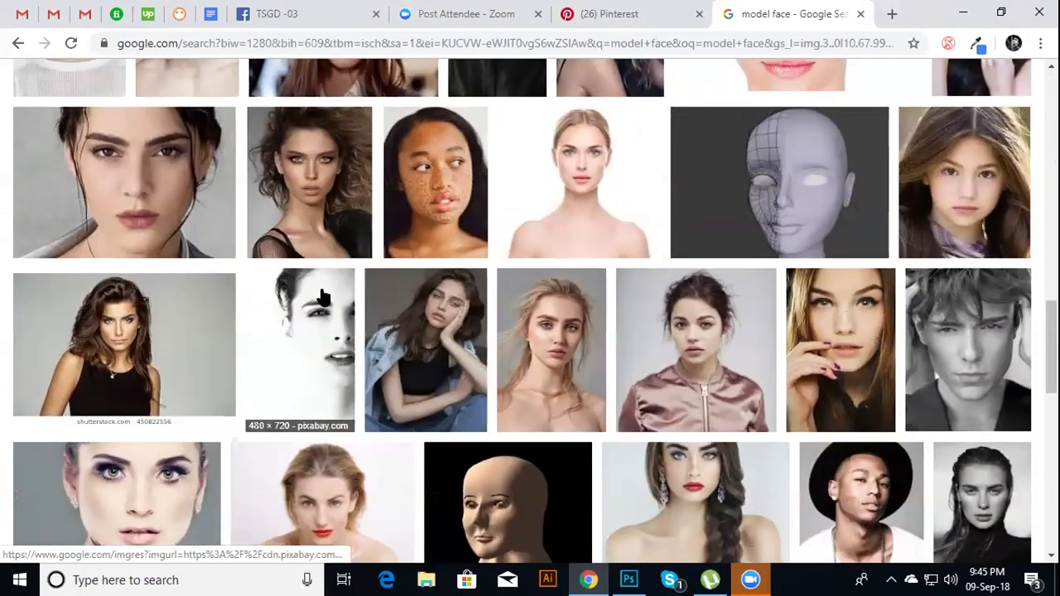
scroll(323, 298, "up", 2)
scroll(323, 298, "up", 2)
scroll(323, 298, "up", 2)
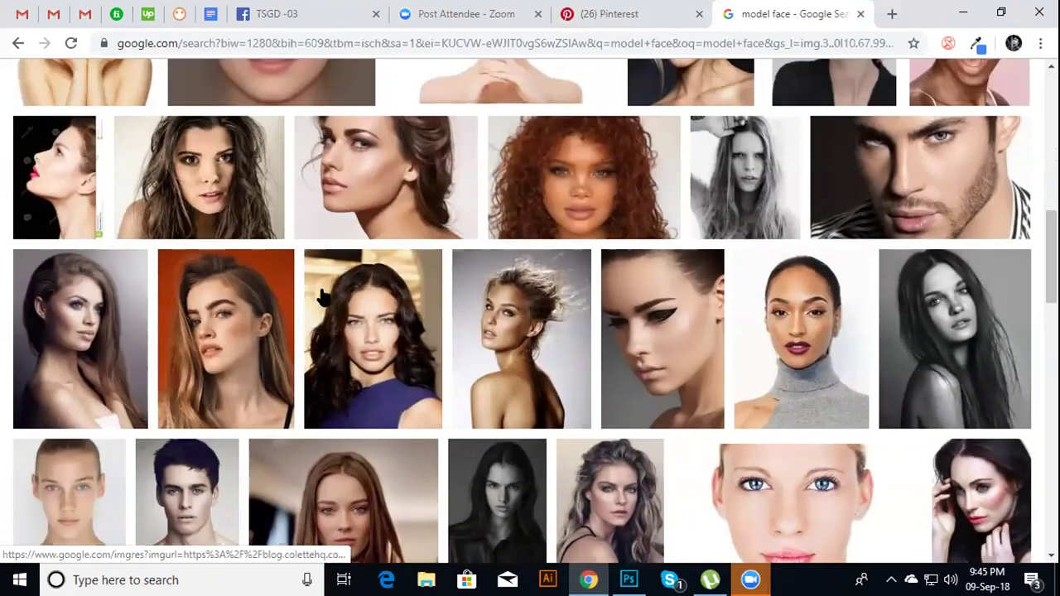
scroll(319, 289, "down", 5)
scroll(320, 289, "down", 2)
scroll(319, 289, "down", 1)
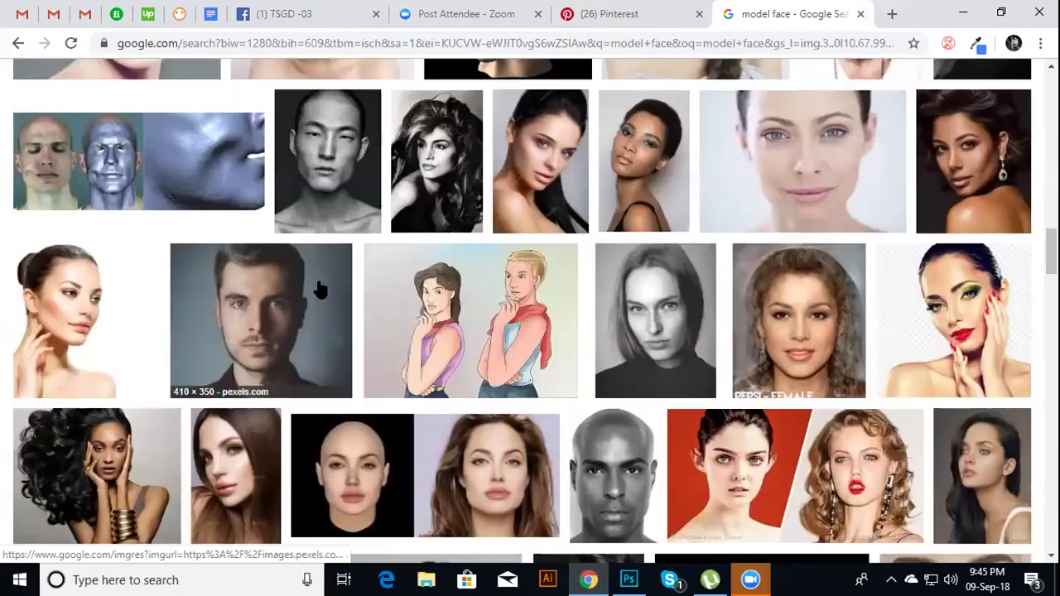
scroll(319, 289, "down", 2)
scroll(320, 288, "down", 2)
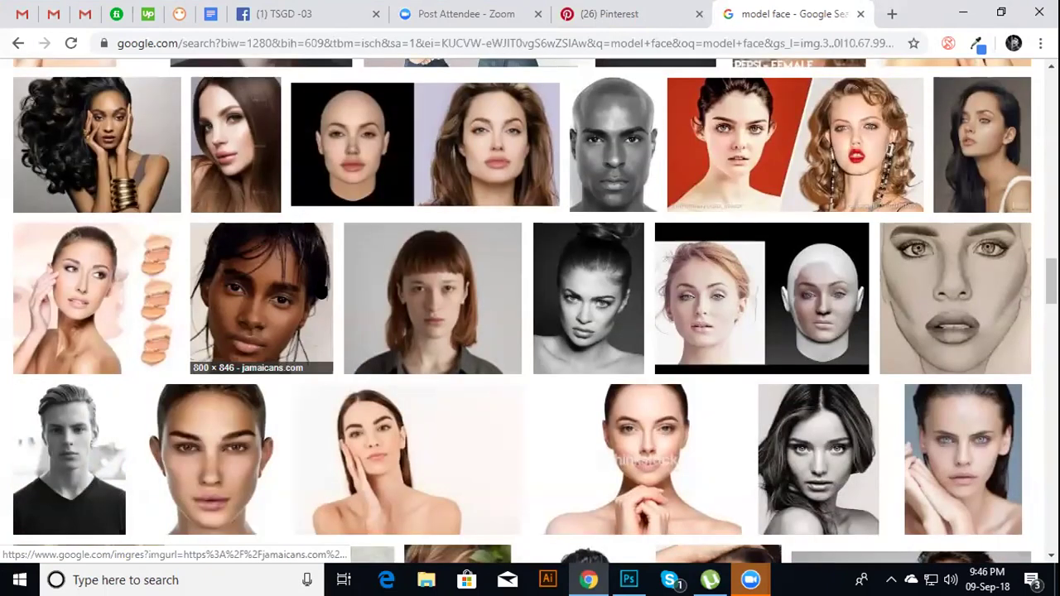
scroll(319, 289, "down", 2)
scroll(320, 289, "down", 3)
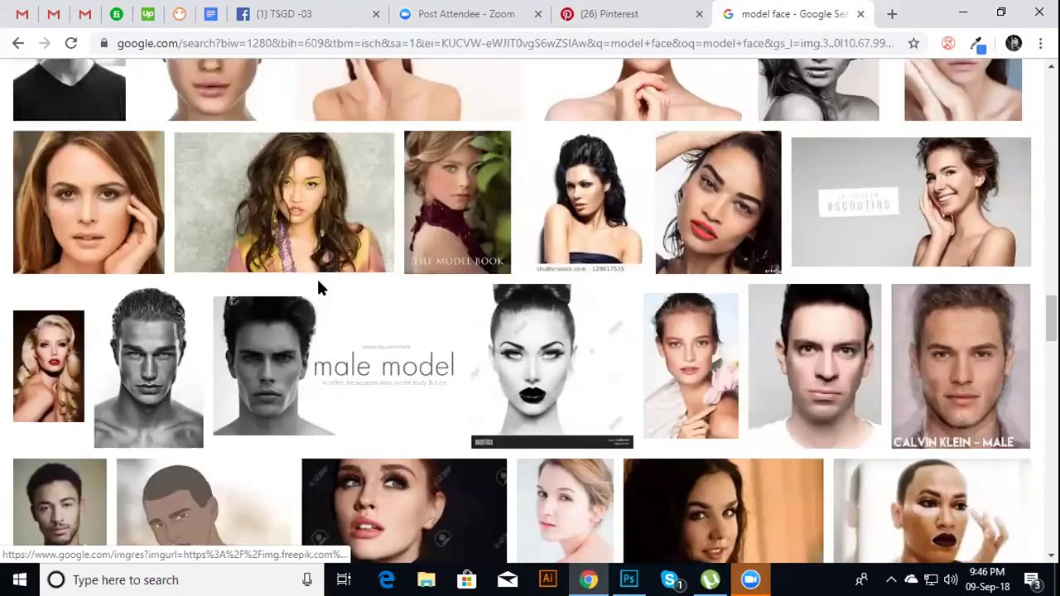
scroll(320, 289, "down", 3)
scroll(319, 289, "down", 1)
scroll(320, 289, "down", 1)
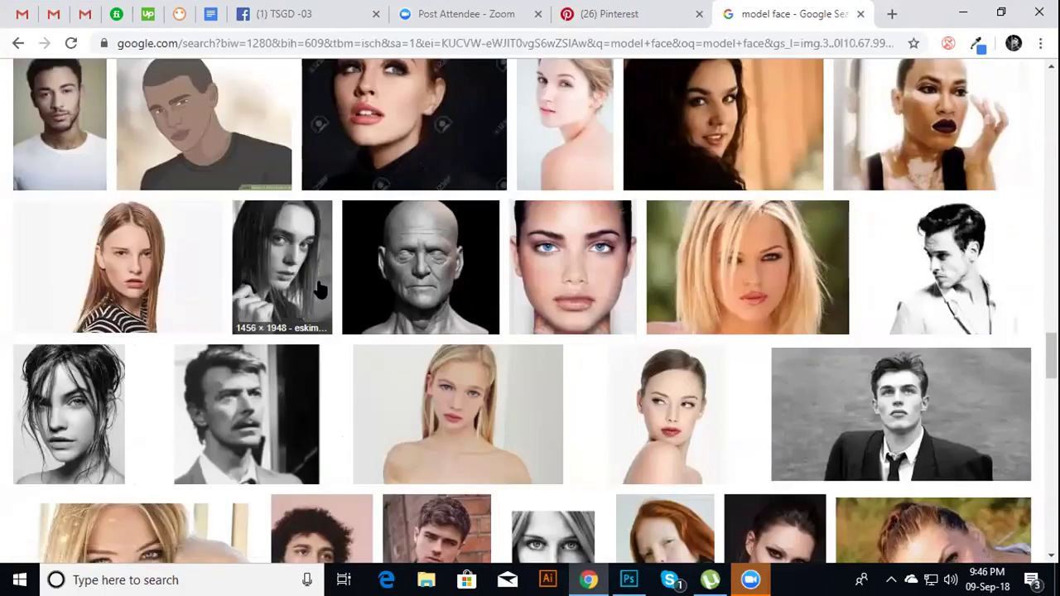
scroll(319, 289, "down", 1)
scroll(320, 289, "down", 3)
scroll(320, 289, "down", 4)
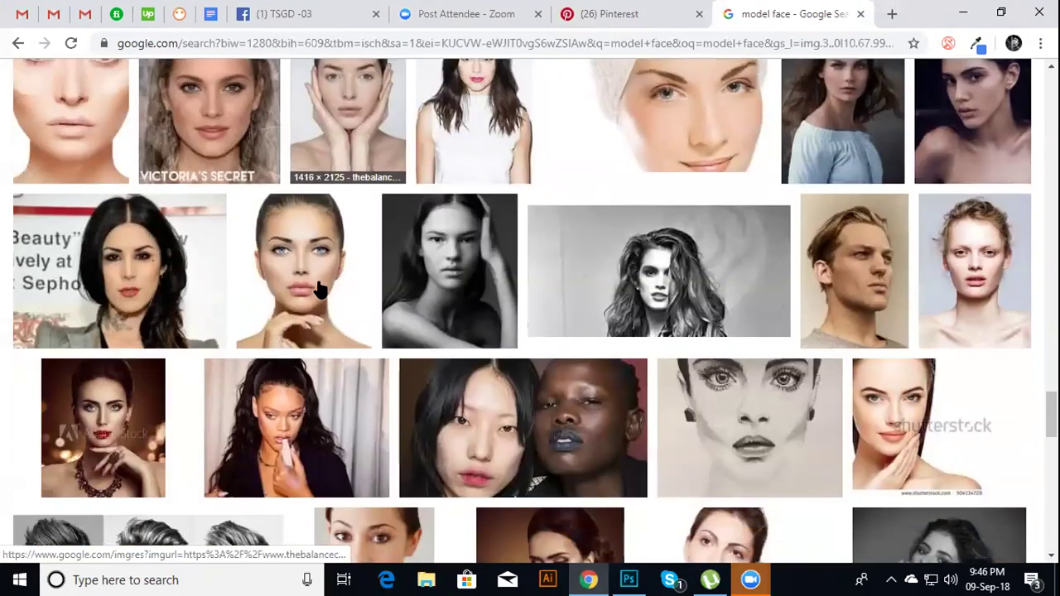
scroll(319, 289, "down", 2)
scroll(320, 289, "down", 4)
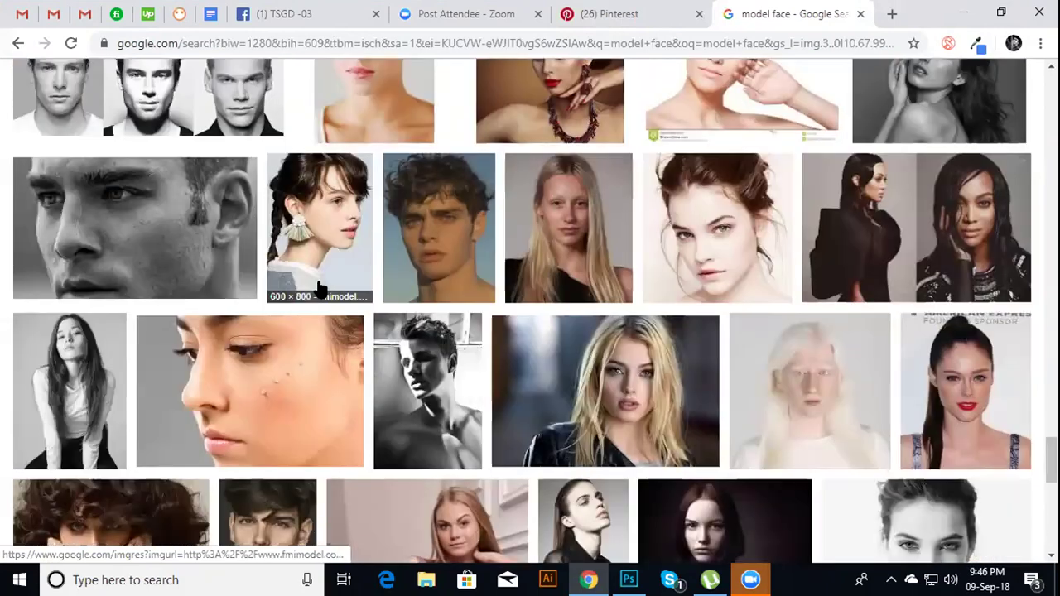
scroll(319, 285, "down", 2)
scroll(319, 286, "down", 1)
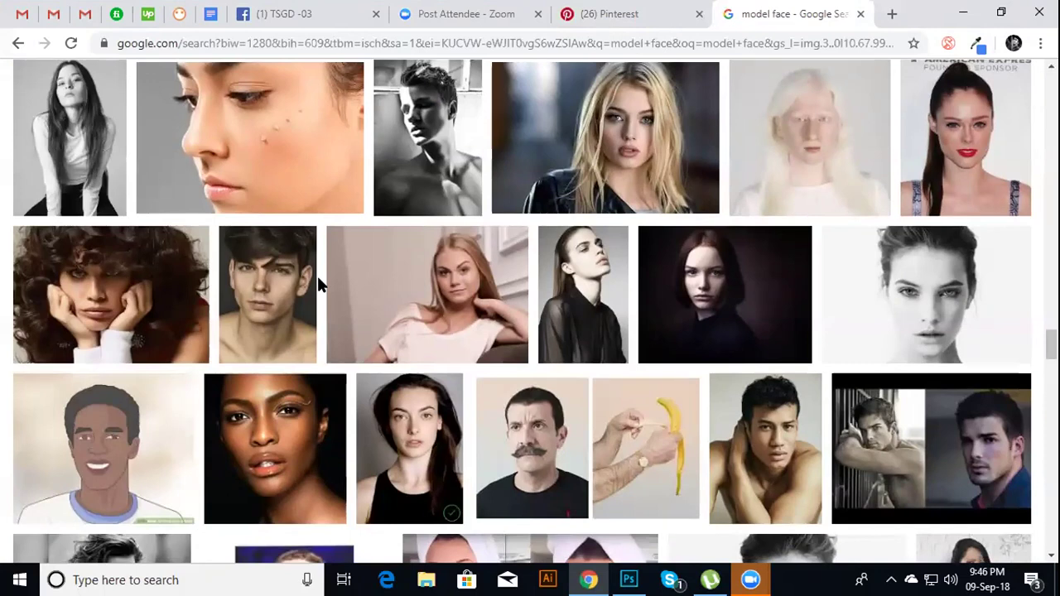
scroll(319, 278, "down", 5)
scroll(320, 282, "down", 2)
scroll(320, 285, "down", 1)
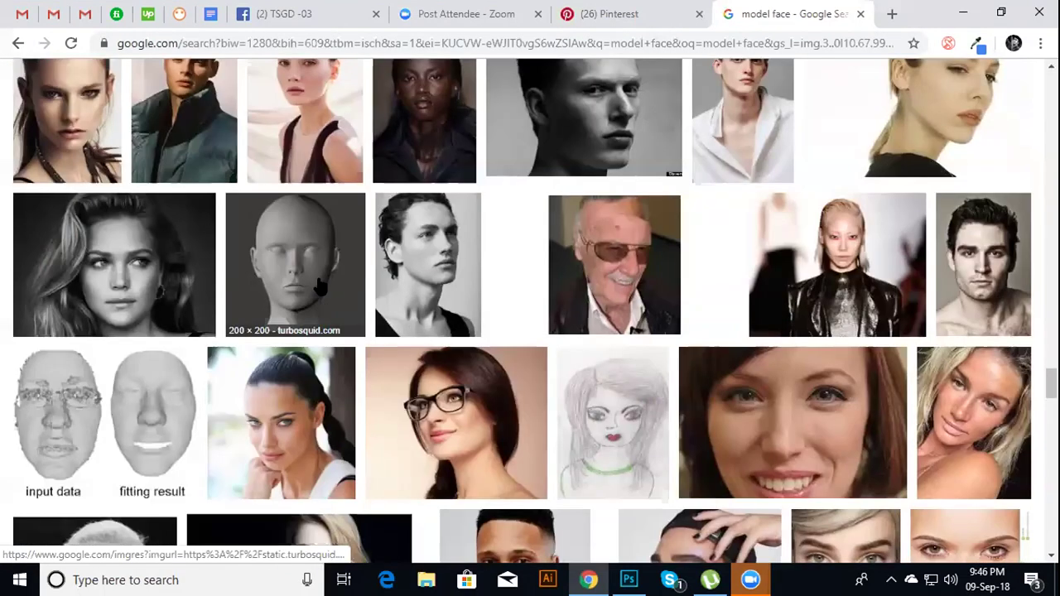
scroll(319, 286, "down", 3)
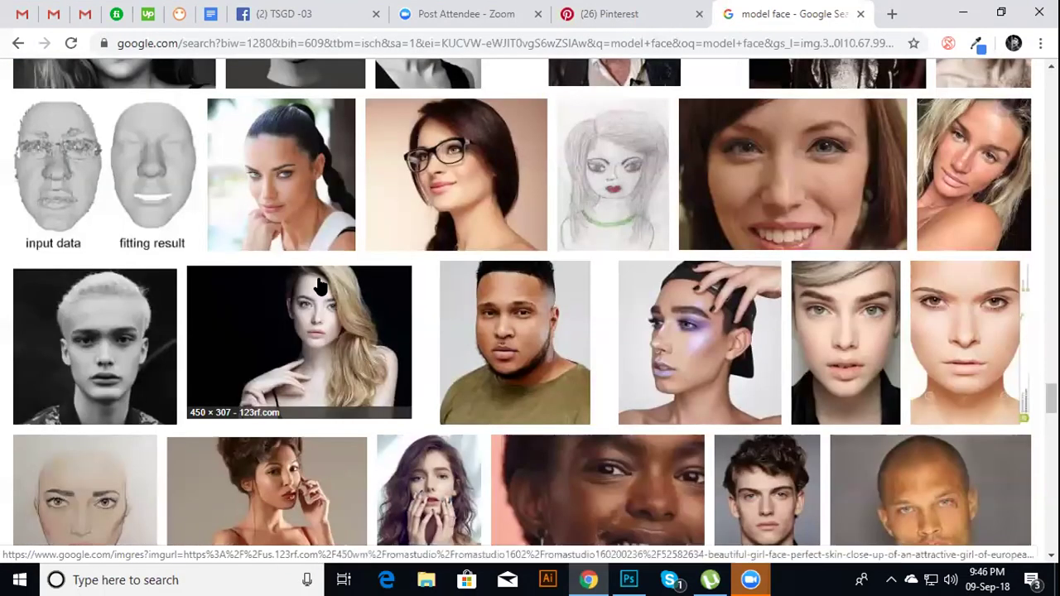
scroll(319, 286, "up", 3)
scroll(320, 286, "up", 5)
scroll(323, 283, "up", 5)
scroll(325, 281, "up", 5)
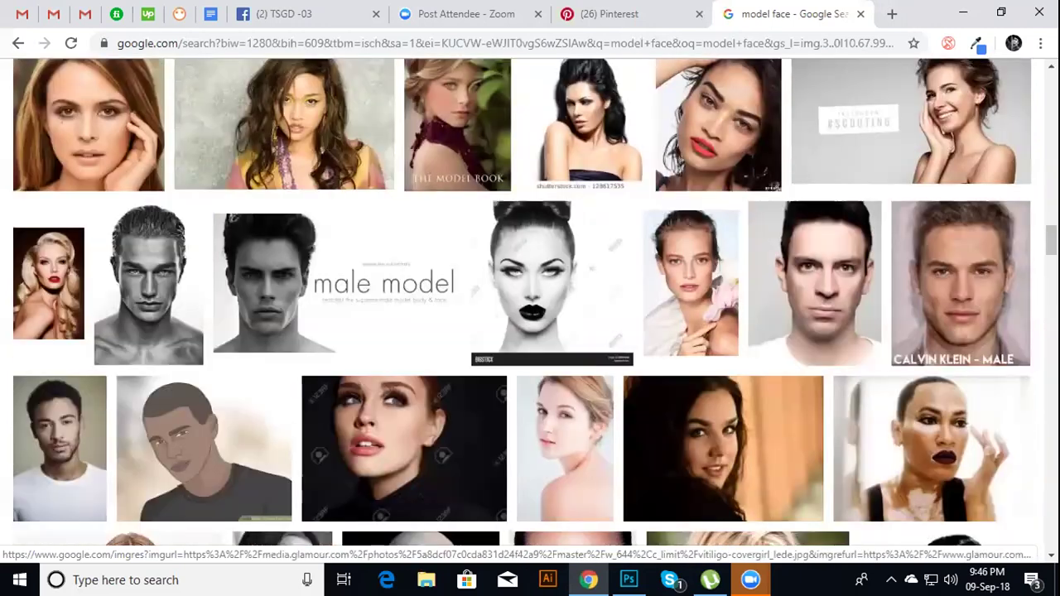
scroll(325, 282, "up", 5)
scroll(324, 282, "up", 10)
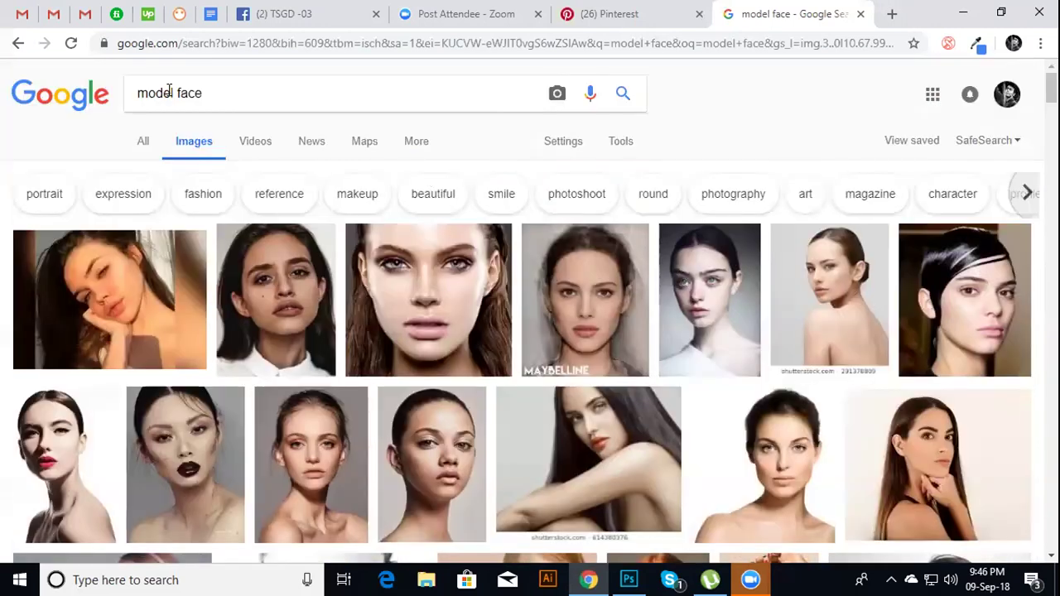
Change the image search to 'baby face' and scroll through the results
left_click_drag(173, 93, 124, 94)
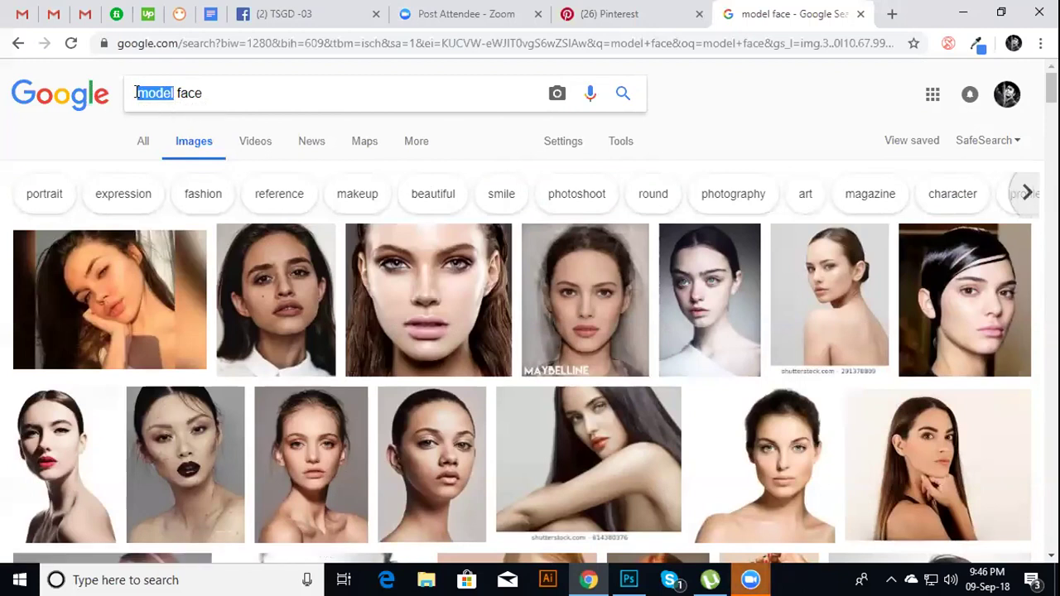
type("baby")
key("Return")
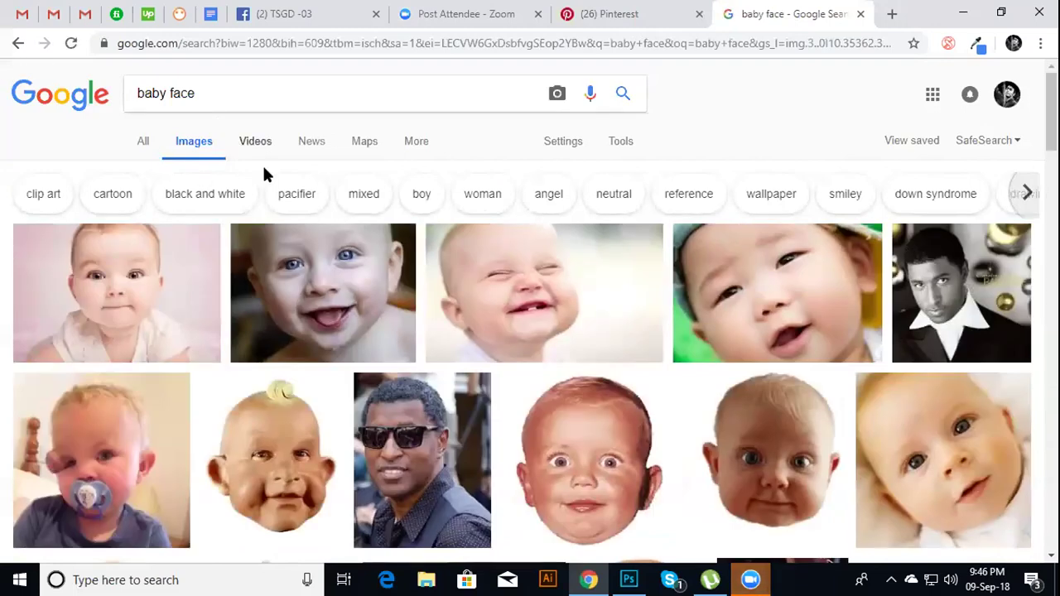
scroll(291, 269, "down", 2)
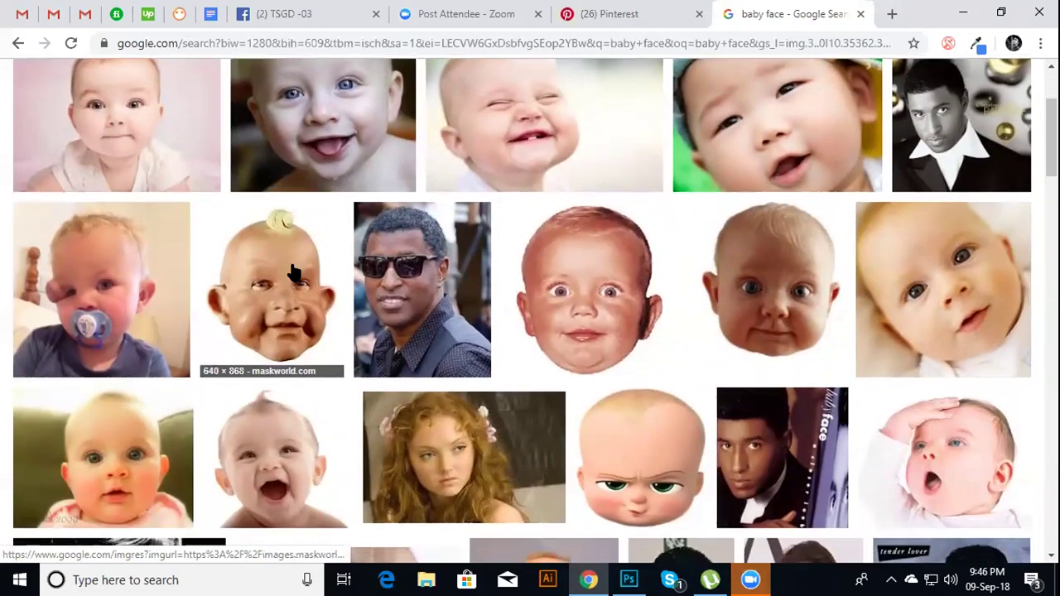
scroll(291, 269, "down", 2)
scroll(291, 273, "down", 2)
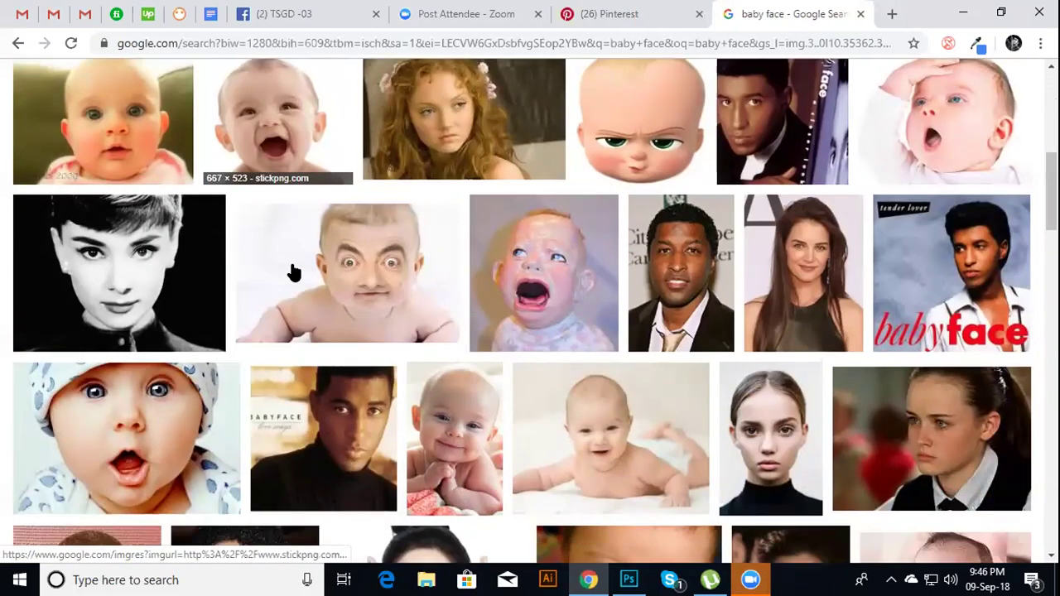
scroll(294, 273, "down", 1)
scroll(294, 273, "down", 2)
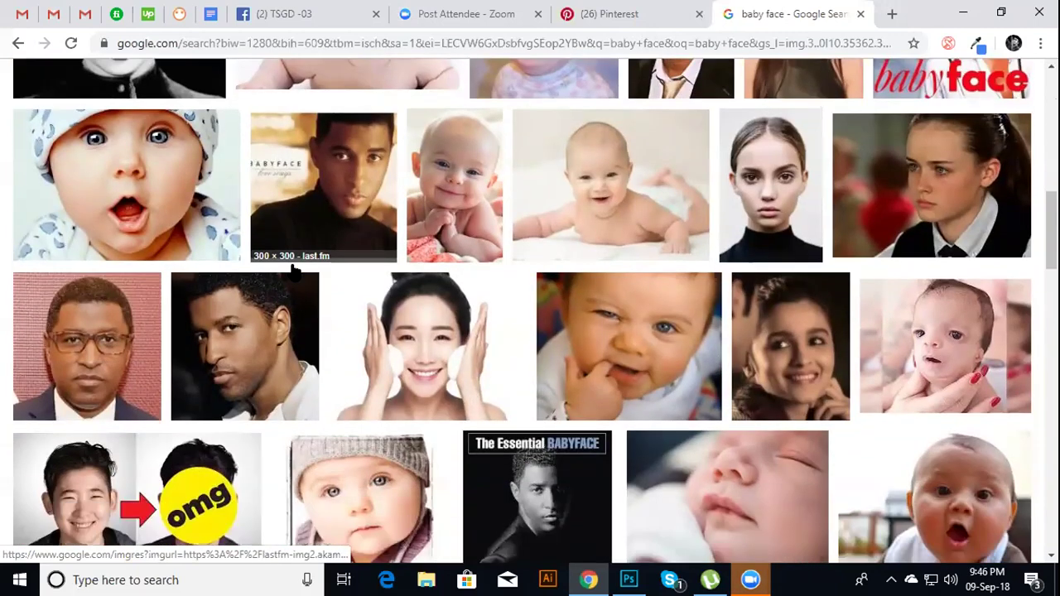
scroll(291, 269, "down", 3)
scroll(294, 267, "down", 3)
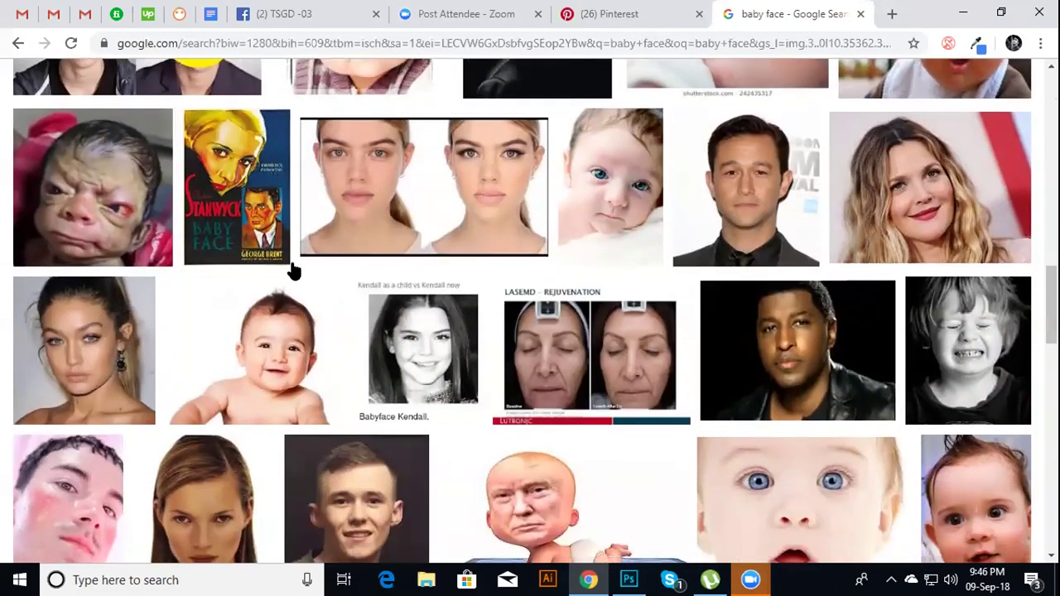
scroll(294, 268, "down", 1)
scroll(294, 268, "down", 1)
scroll(294, 267, "down", 1)
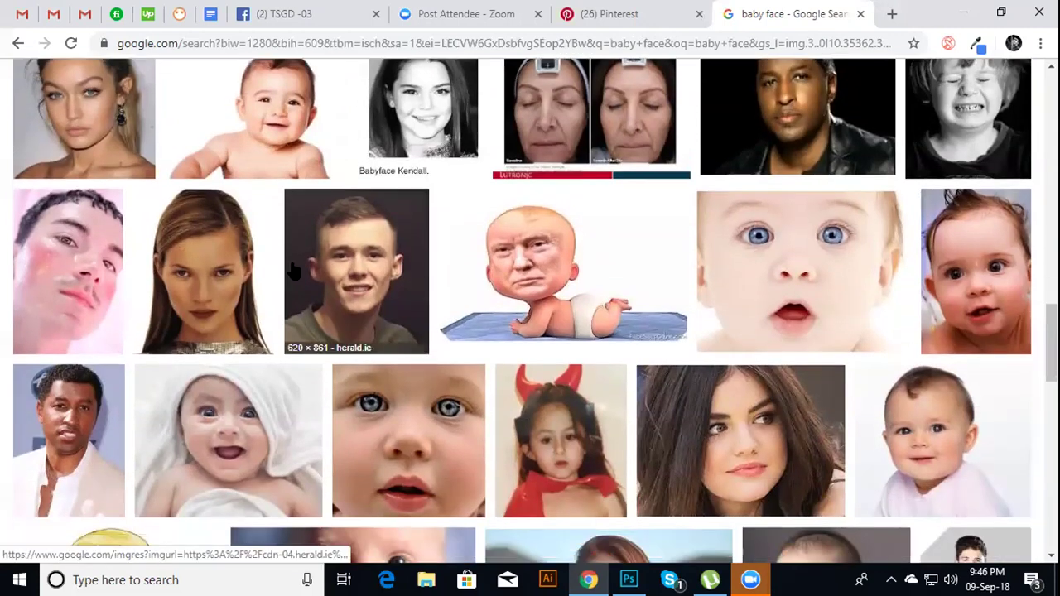
scroll(294, 269, "down", 1)
scroll(294, 269, "down", 1)
scroll(294, 269, "down", 1)
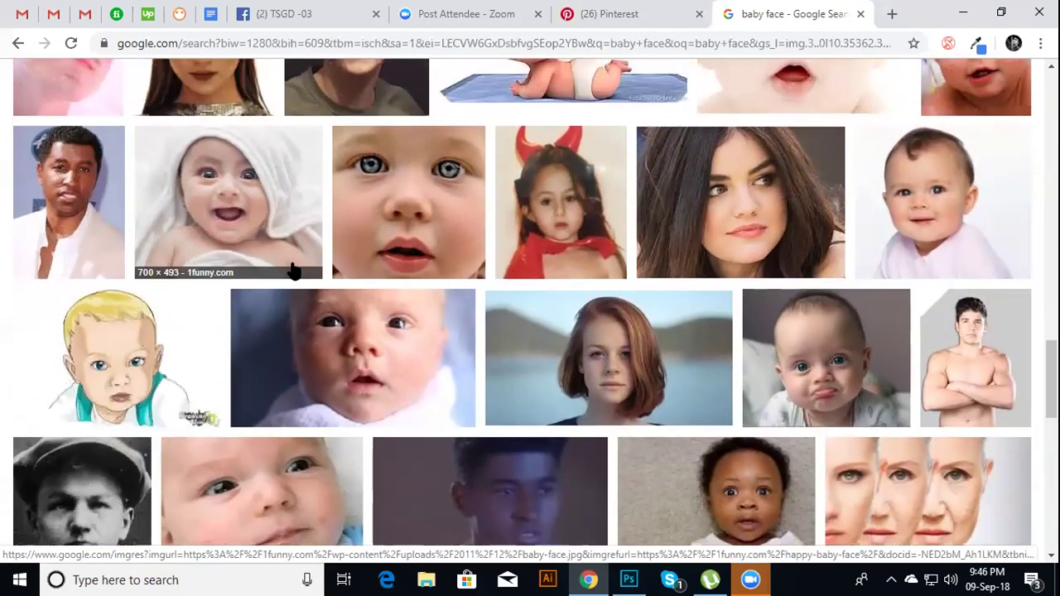
scroll(294, 269, "down", 1)
scroll(294, 269, "down", 2)
scroll(293, 269, "down", 1)
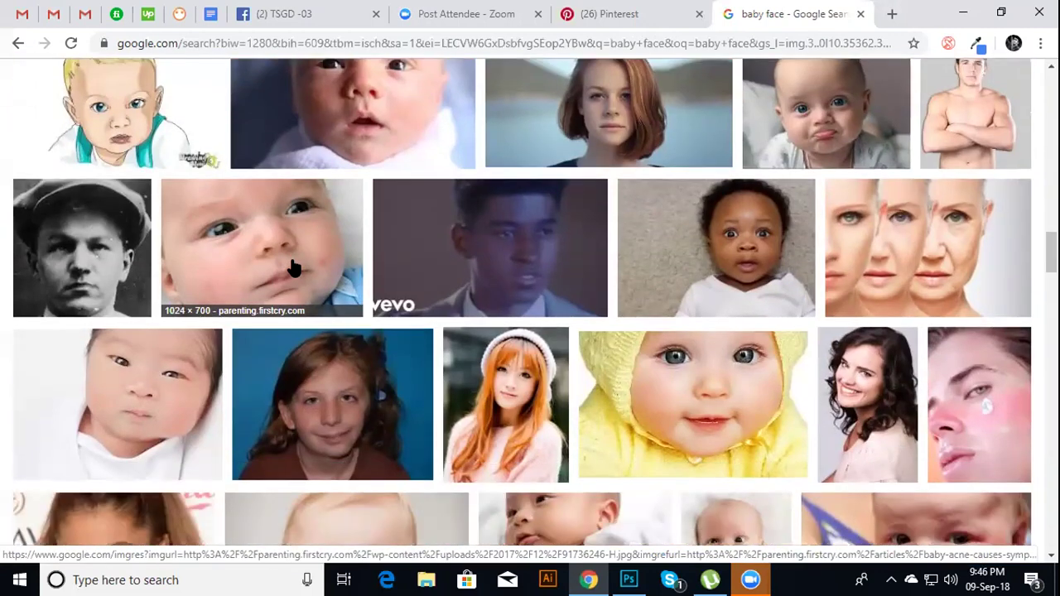
Preview the pimply baby image, close it, and show the Tools filter options
left_click(331, 253)
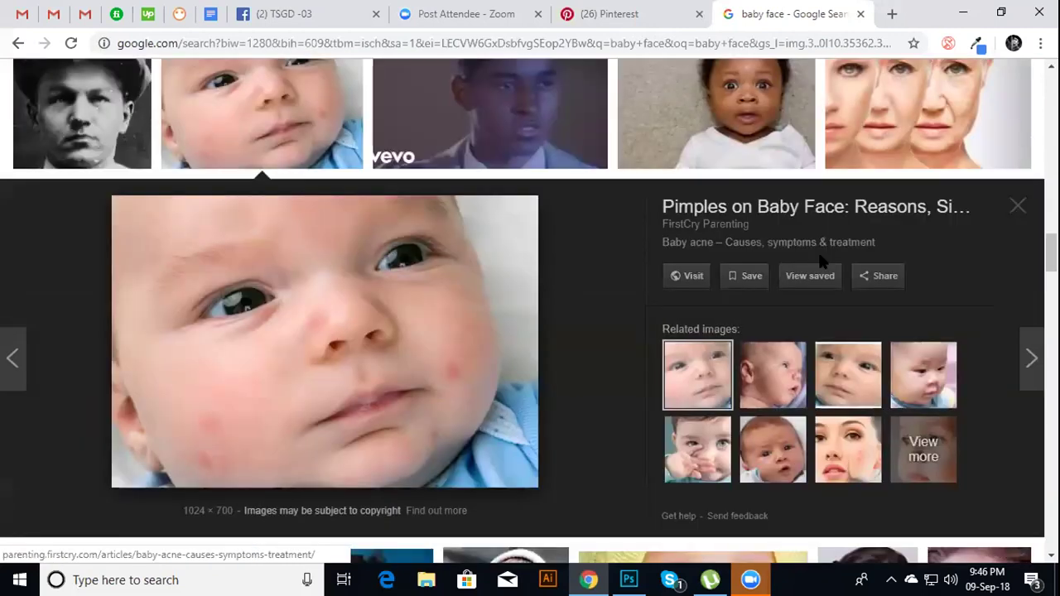
left_click(1017, 206)
scroll(903, 236, "up", 3)
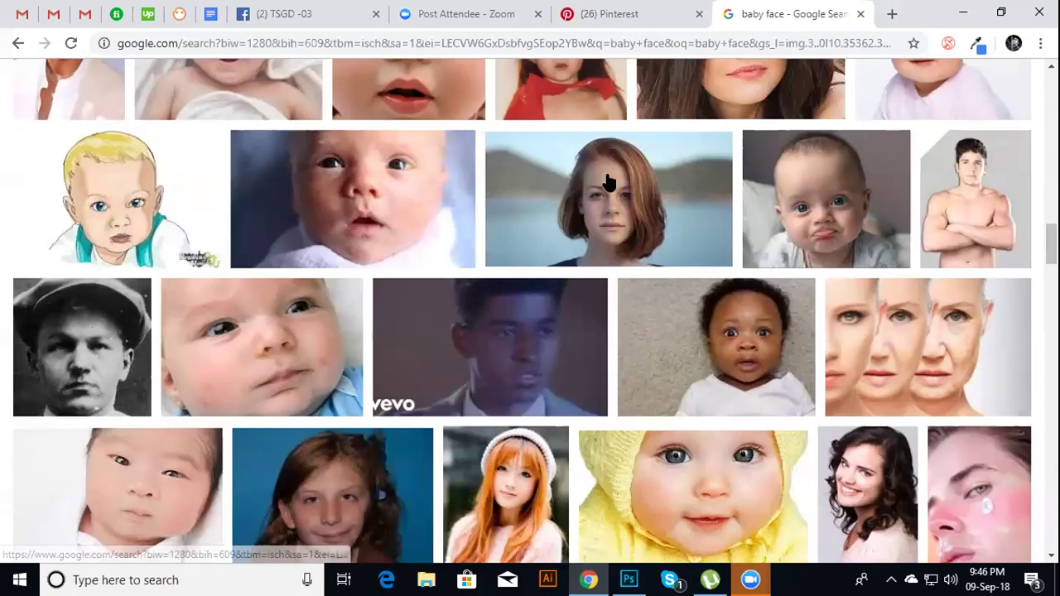
scroll(609, 182, "up", 5)
left_click(617, 143)
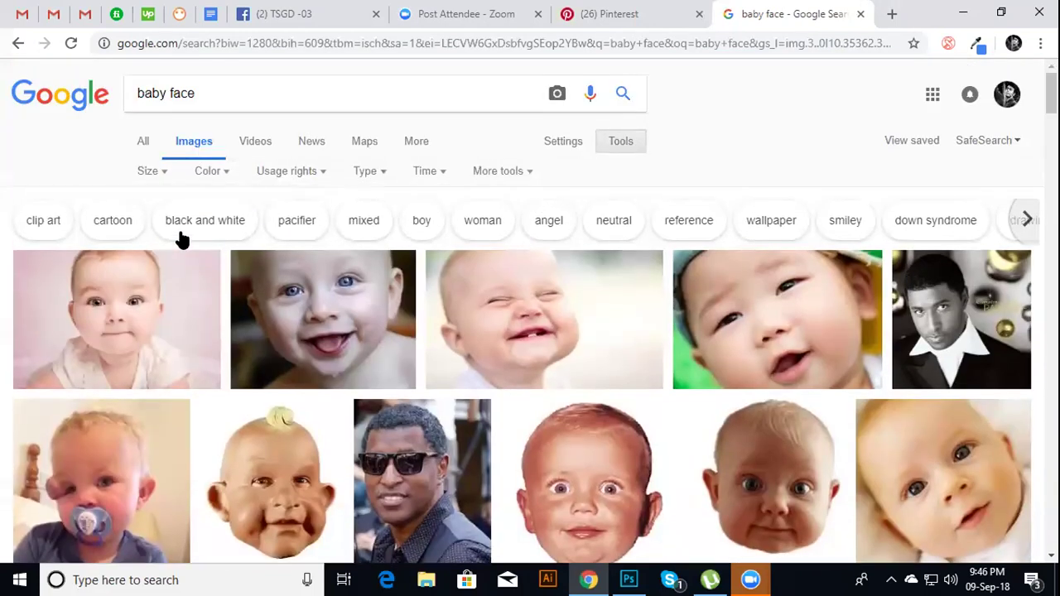
Filter the baby face images to Size: Large, browse them, and return to the top
left_click(151, 172)
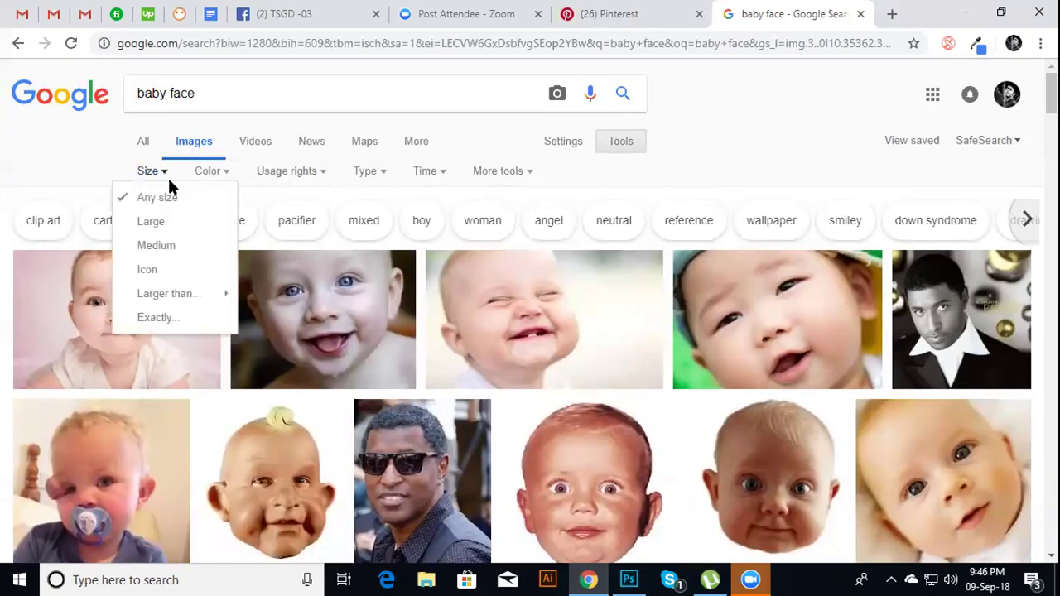
left_click(174, 222)
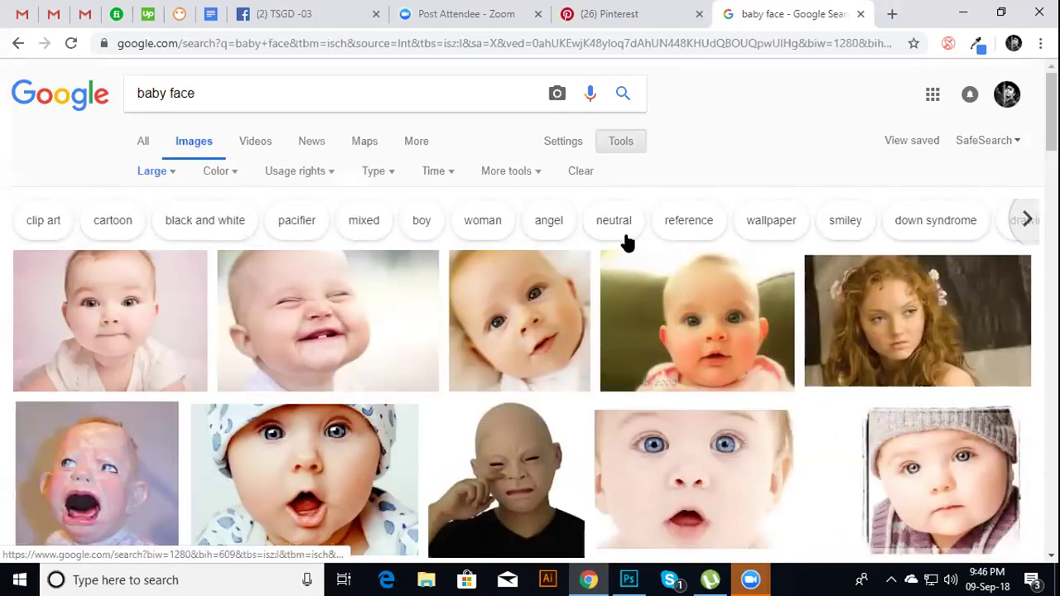
scroll(621, 234, "down", 2)
scroll(623, 240, "down", 1)
scroll(623, 239, "down", 1)
scroll(623, 239, "down", 2)
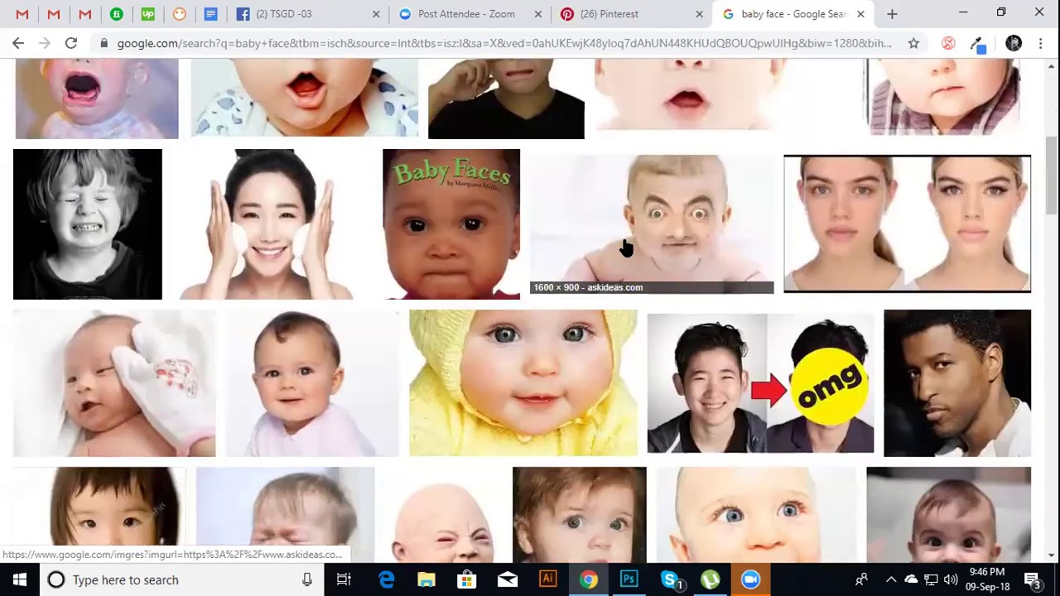
scroll(625, 246, "down", 1)
scroll(625, 247, "down", 3)
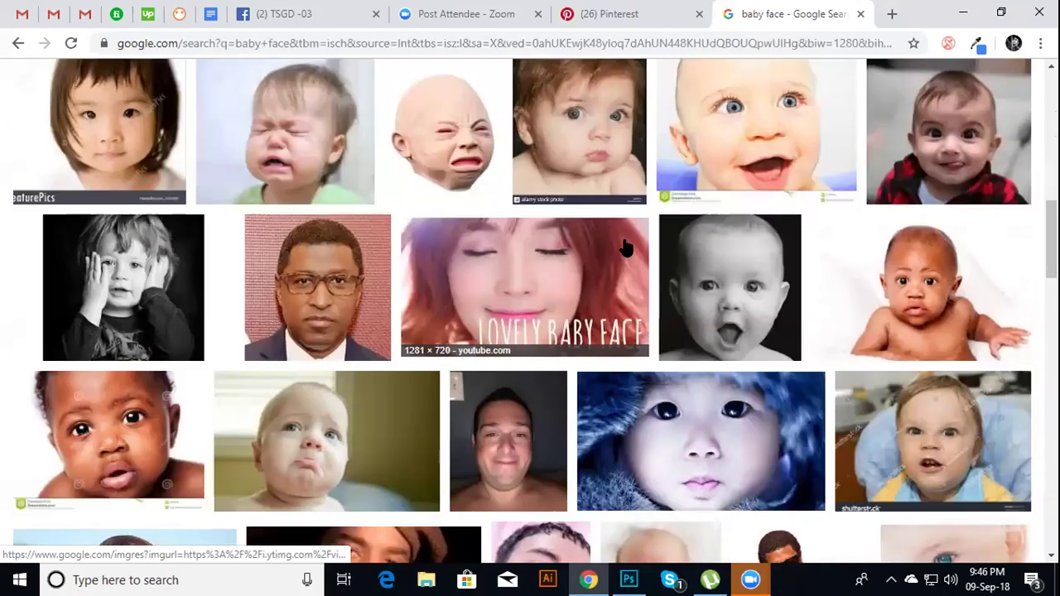
scroll(626, 248, "down", 2)
scroll(627, 249, "down", 2)
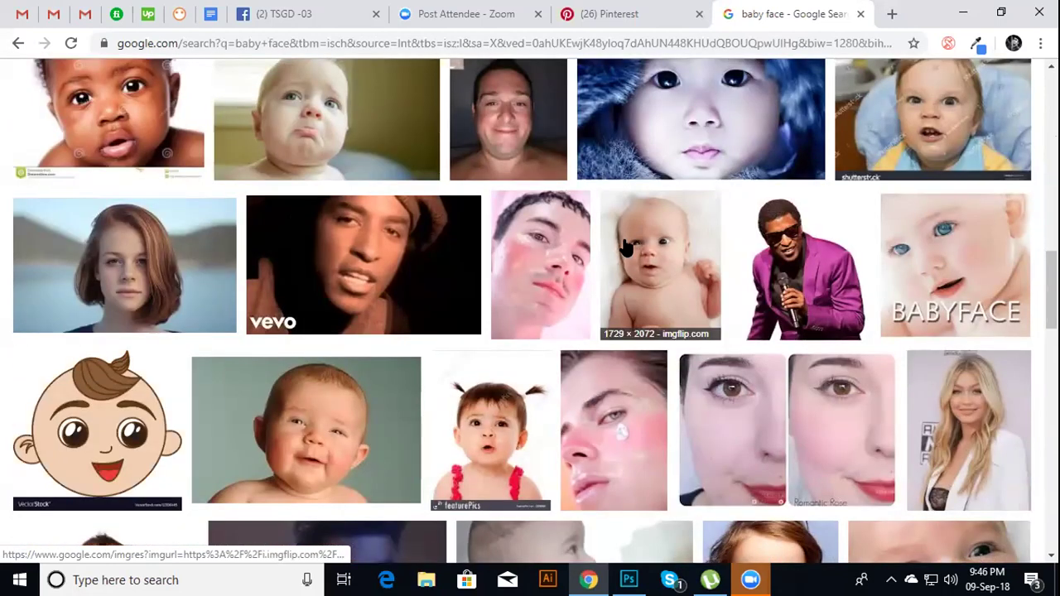
scroll(626, 247, "down", 2)
scroll(627, 247, "down", 1)
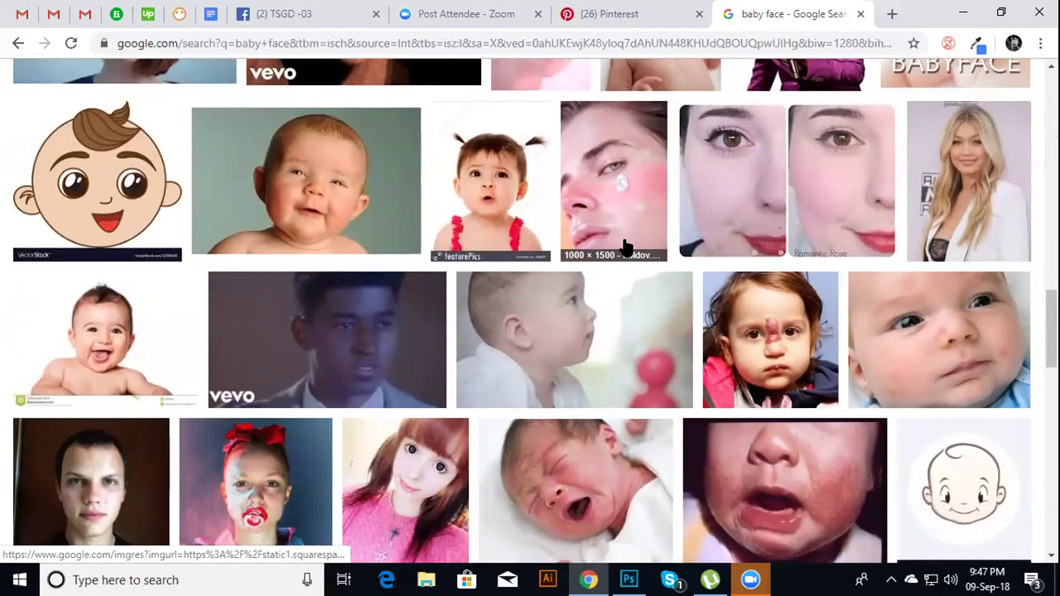
scroll(625, 247, "down", 2)
scroll(625, 248, "down", 1)
scroll(625, 249, "down", 1)
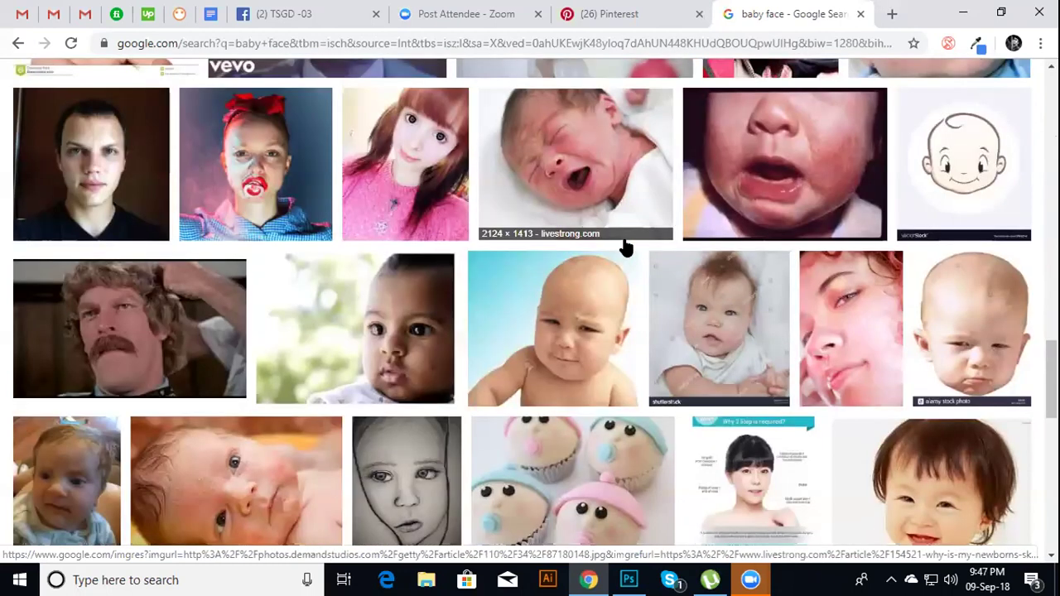
scroll(627, 247, "down", 1)
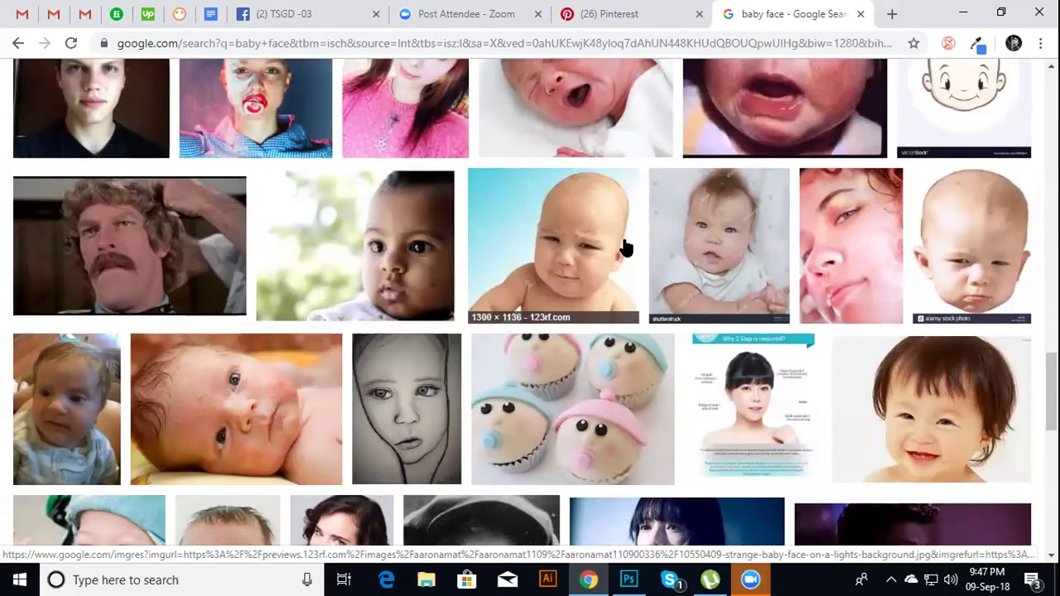
scroll(627, 247, "down", 3)
scroll(626, 247, "down", 1)
scroll(627, 247, "down", 2)
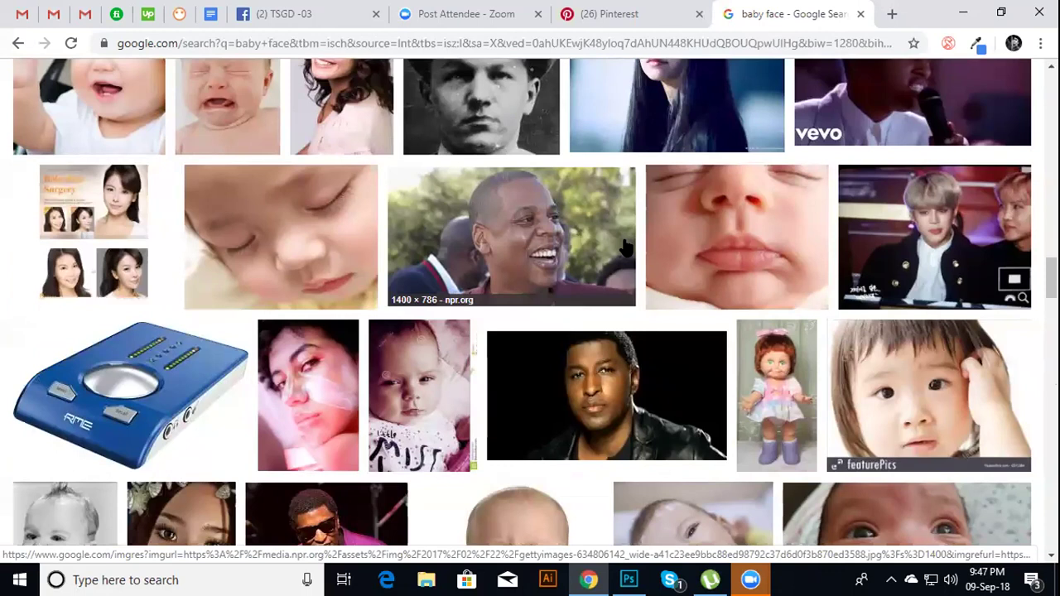
scroll(627, 246, "down", 1)
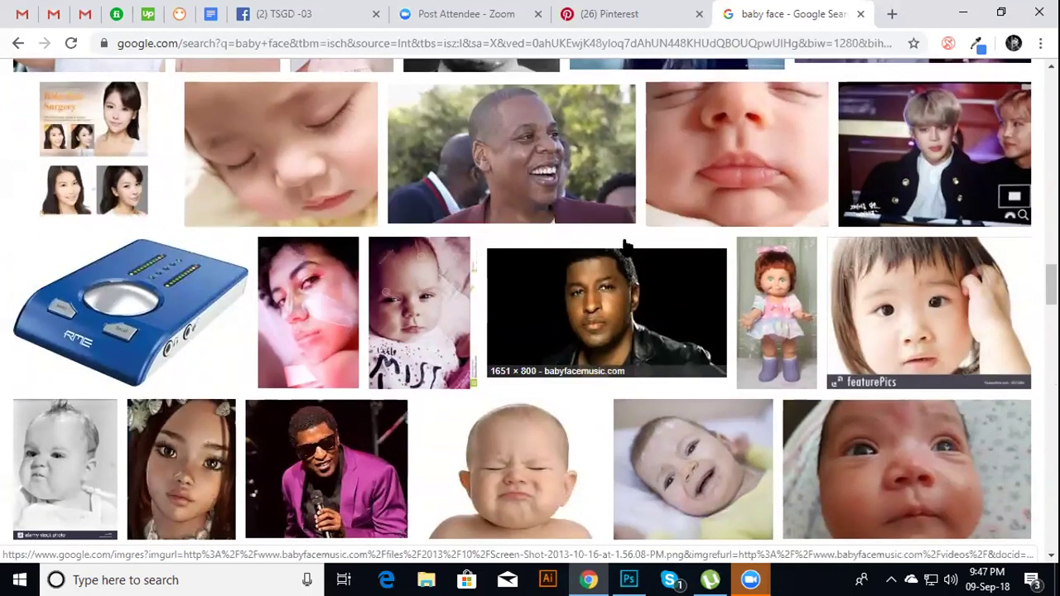
scroll(627, 247, "down", 1)
scroll(627, 247, "down", 1)
scroll(627, 247, "down", 2)
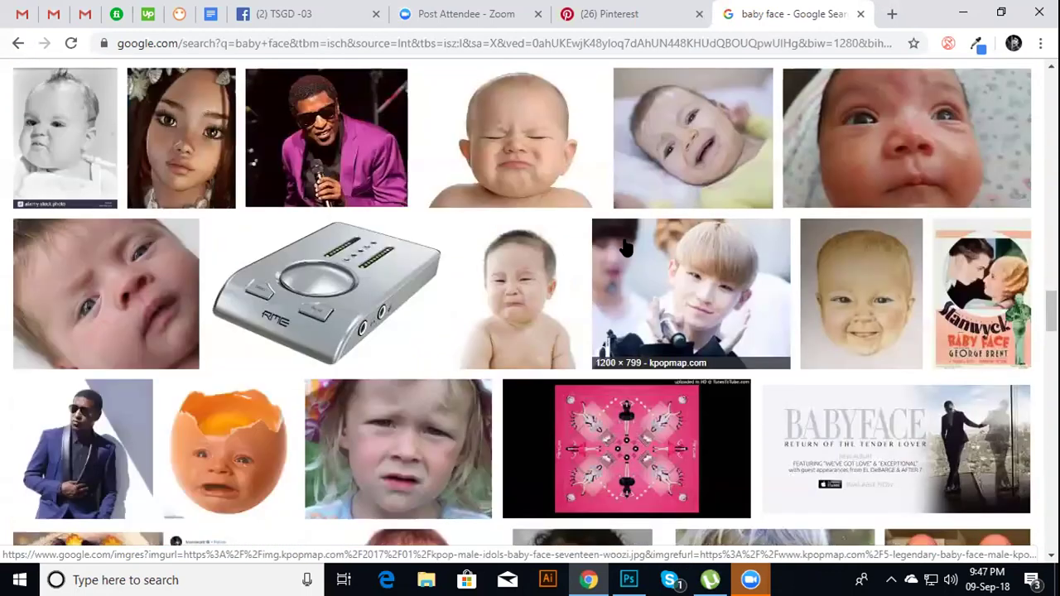
scroll(627, 247, "down", 2)
scroll(627, 247, "down", 1)
scroll(627, 246, "down", 1)
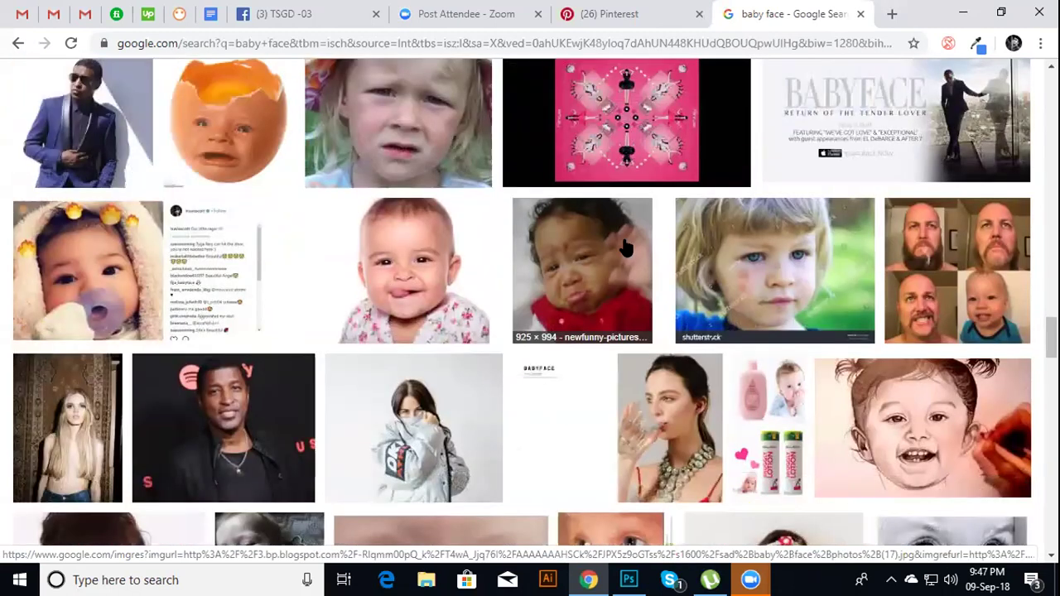
scroll(626, 246, "down", 1)
scroll(627, 247, "down", 1)
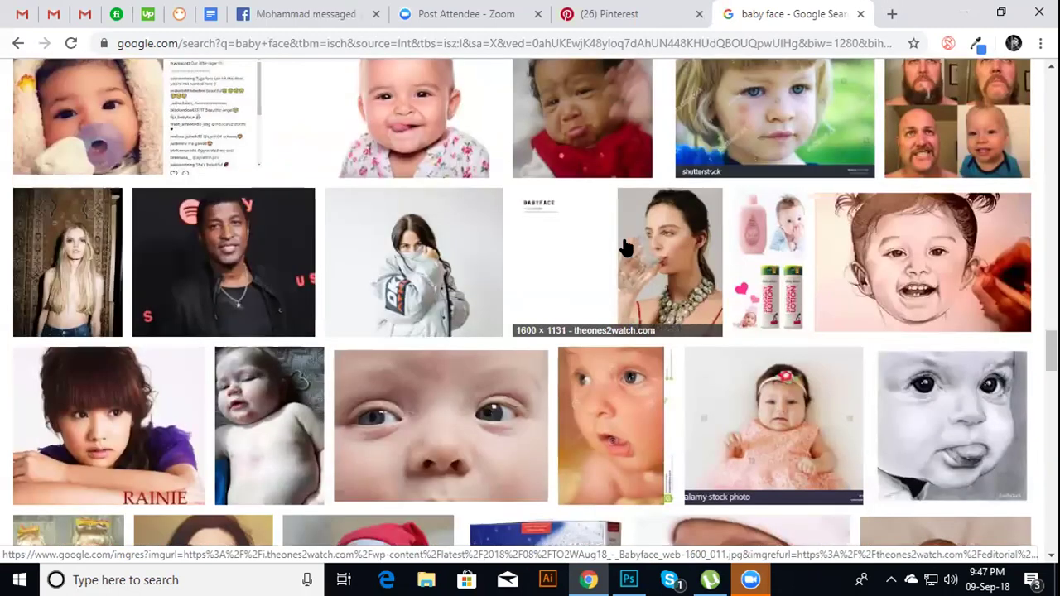
scroll(626, 246, "down", 1)
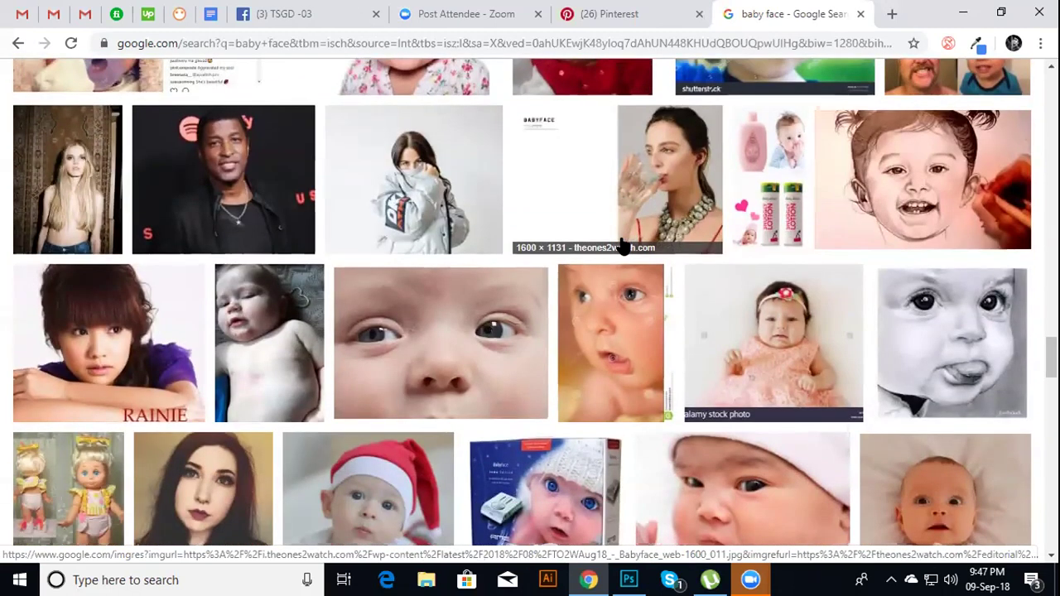
scroll(598, 279, "down", 1)
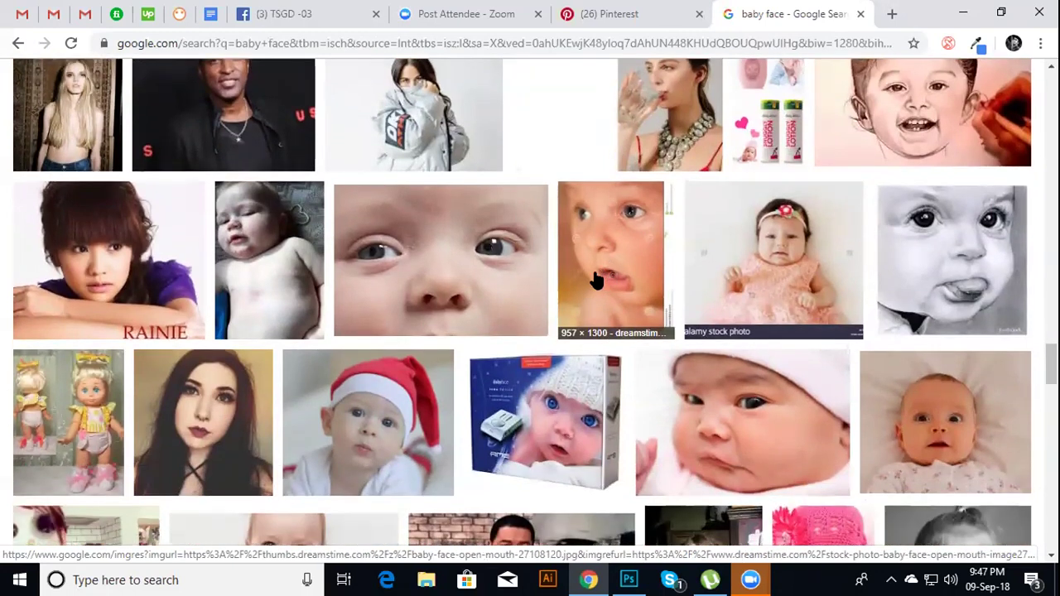
scroll(579, 280, "down", 1)
scroll(579, 280, "down", 2)
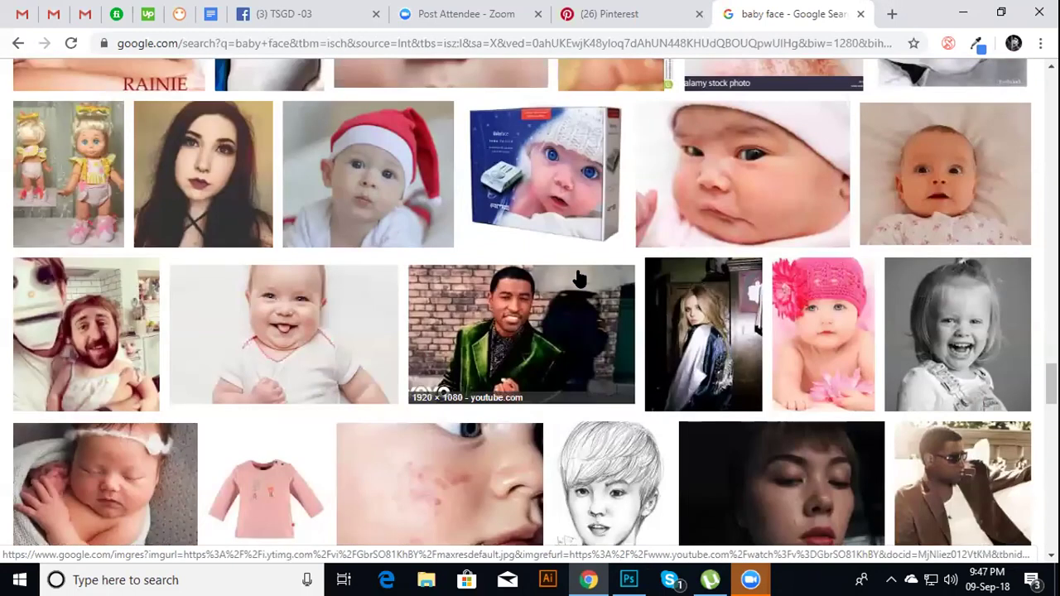
scroll(578, 280, "down", 1)
scroll(579, 280, "down", 3)
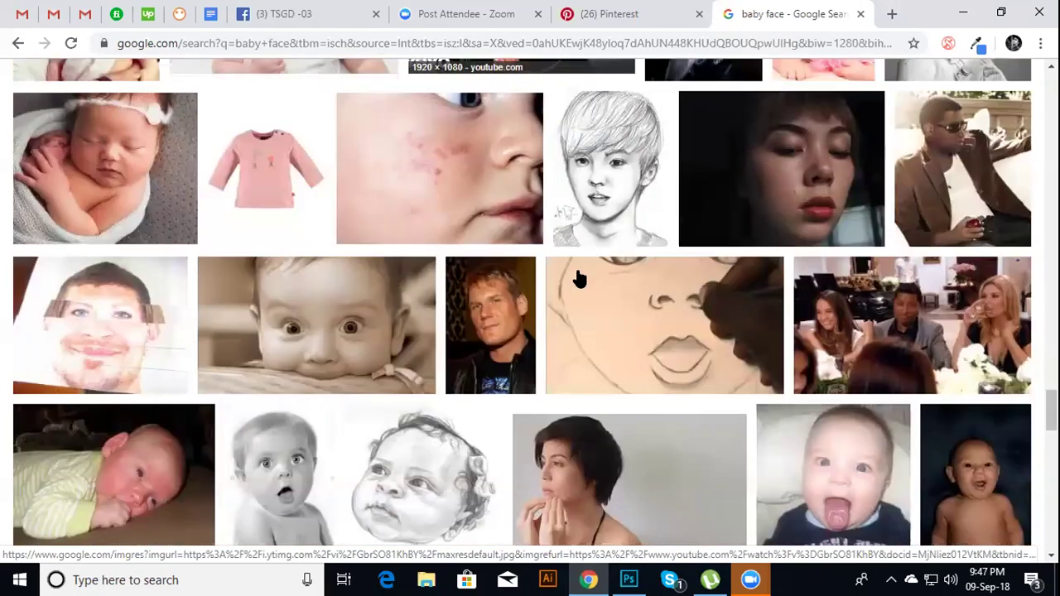
scroll(579, 280, "down", 2)
scroll(579, 280, "down", 1)
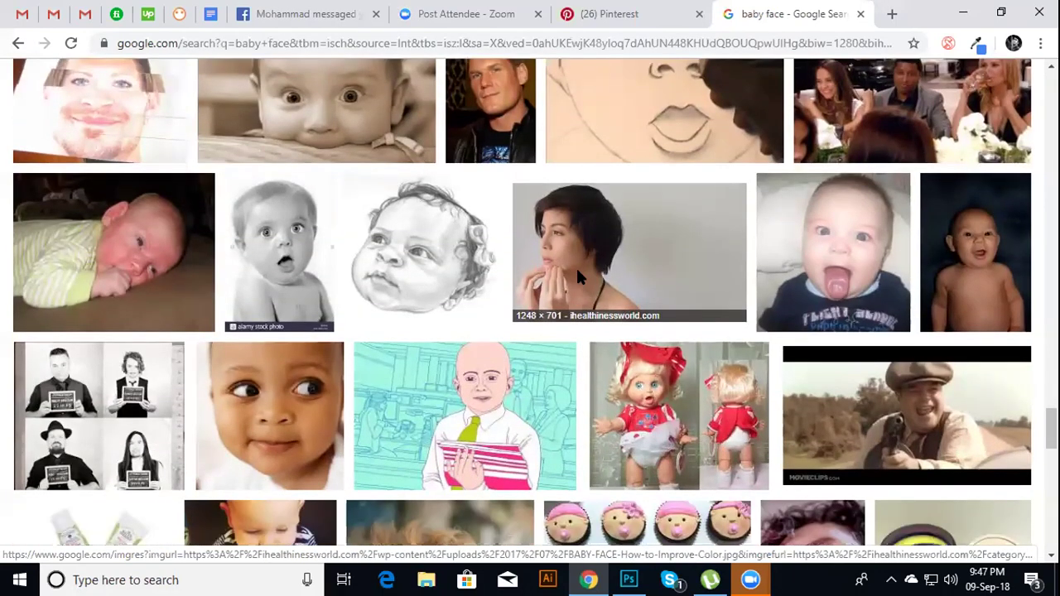
scroll(578, 280, "down", 4)
scroll(579, 277, "down", 2)
scroll(578, 278, "down", 1)
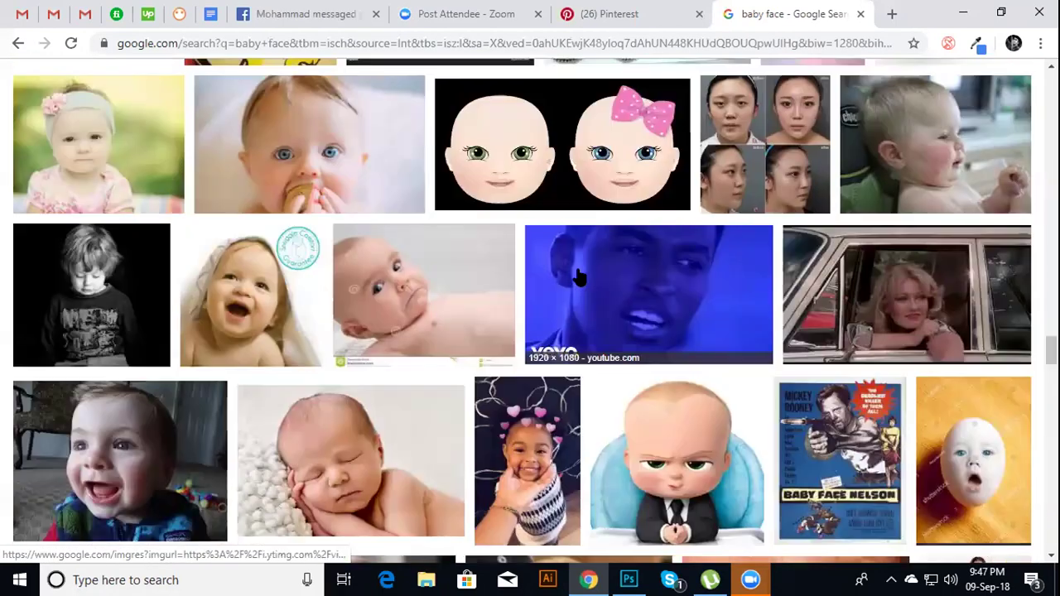
scroll(579, 277, "down", 2)
scroll(579, 277, "down", 1)
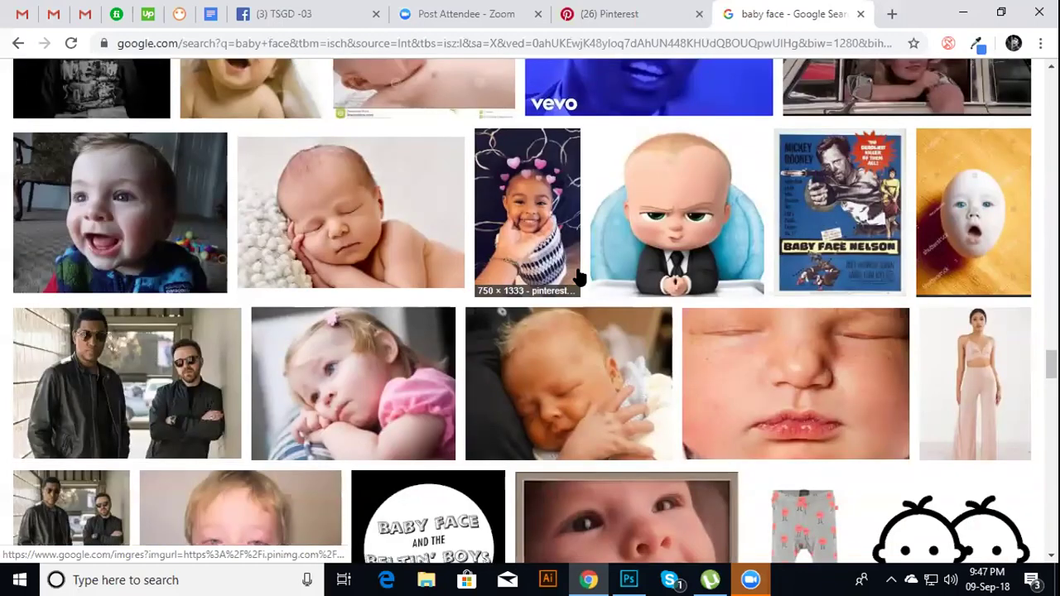
scroll(579, 277, "down", 2)
scroll(578, 280, "down", 1)
scroll(583, 276, "down", 5)
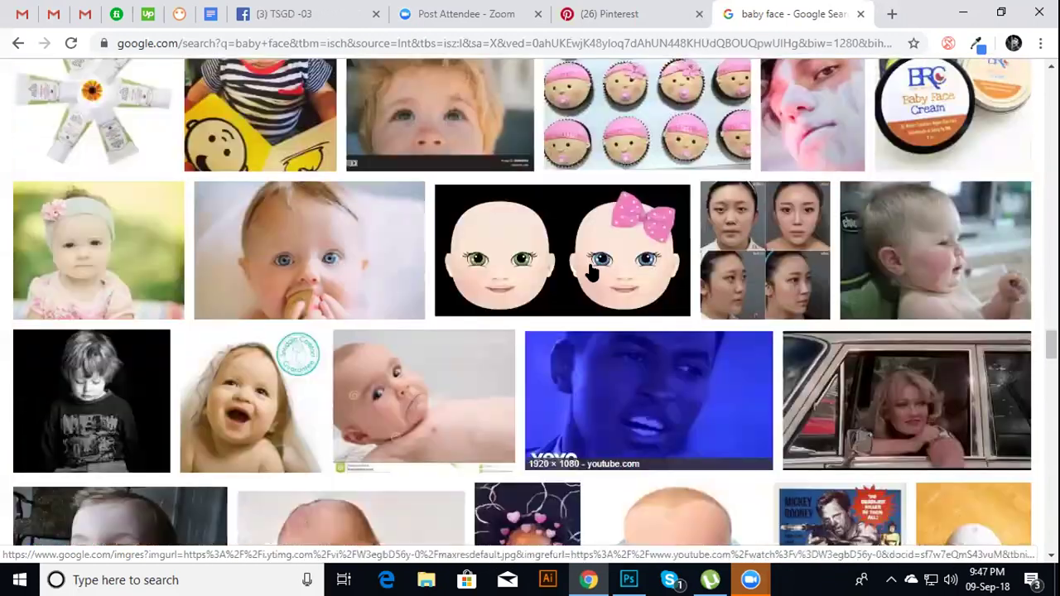
scroll(593, 274, "down", 3)
key("Home")
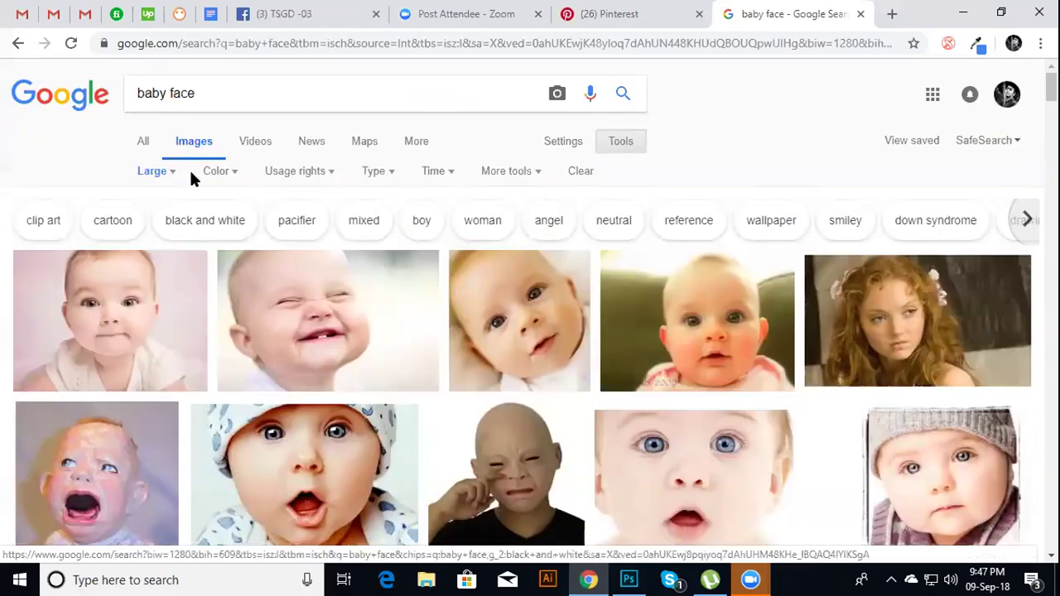
Switch to the baby face Google Images results and scroll down through them
left_click(281, 13)
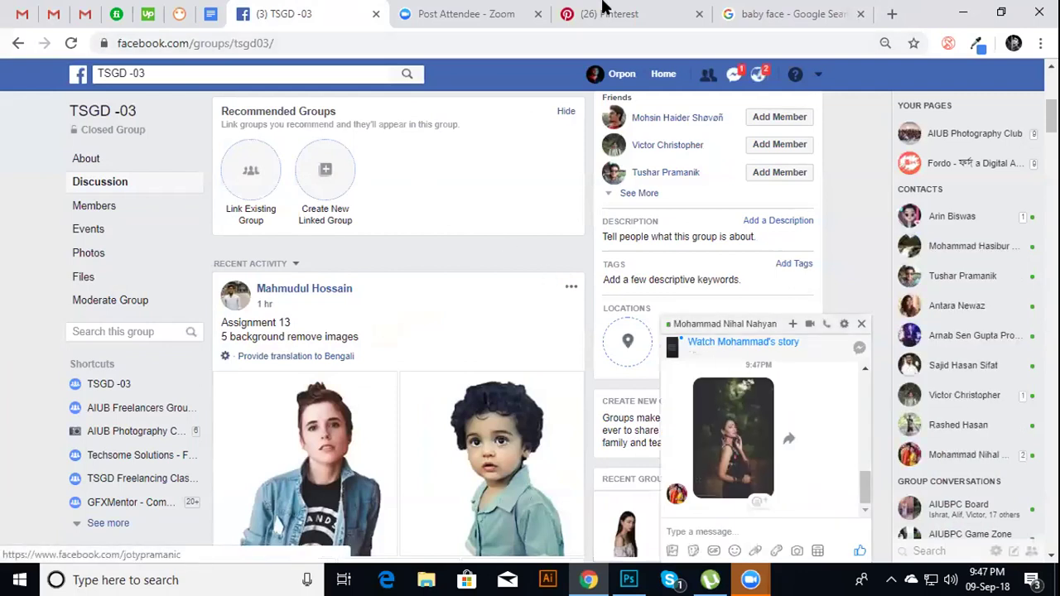
left_click(786, 11)
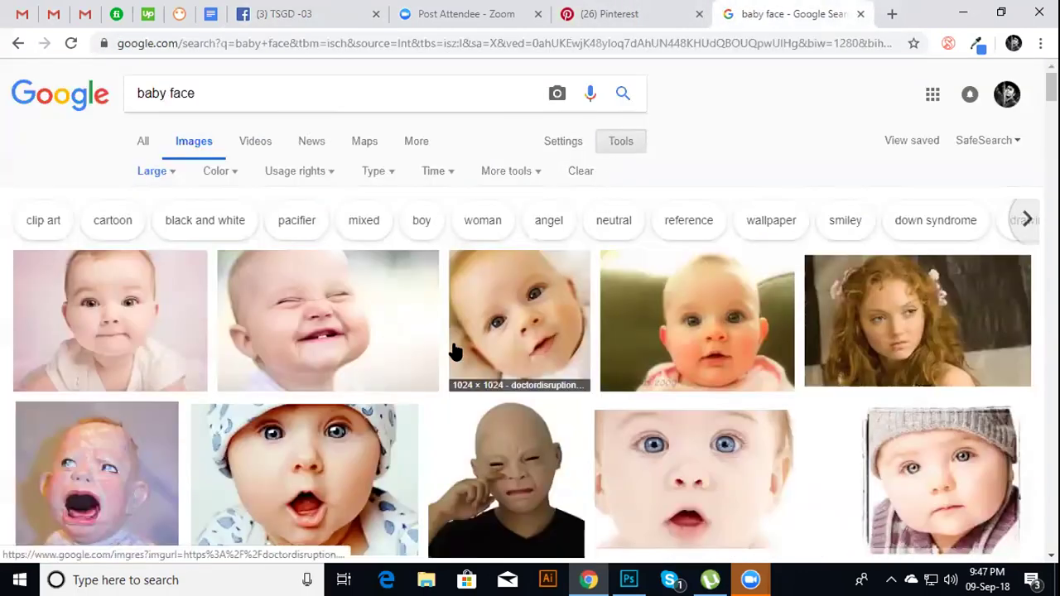
scroll(455, 352, "down", 2)
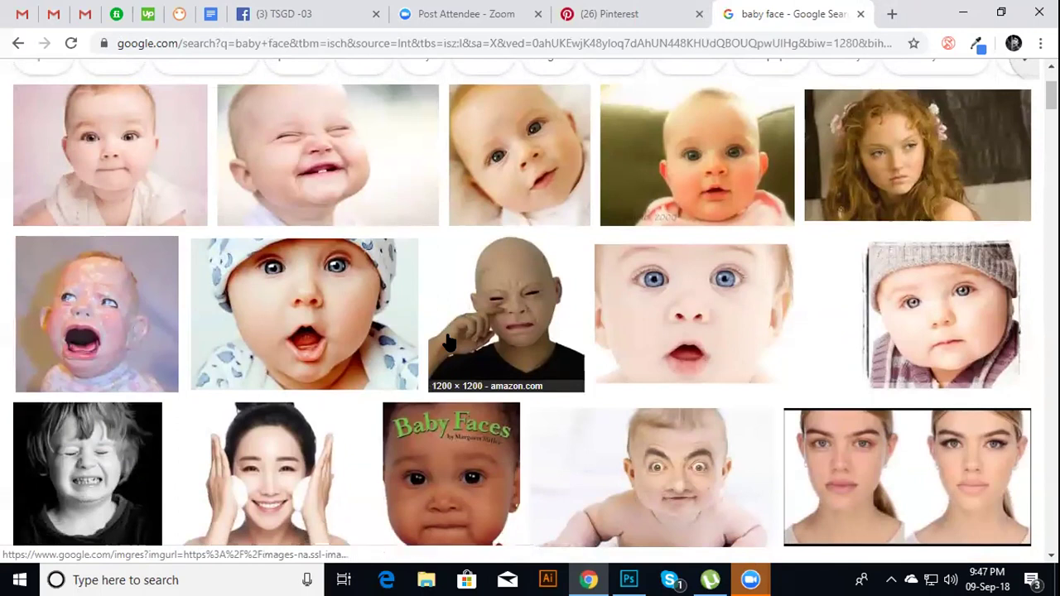
scroll(447, 342, "down", 2)
scroll(447, 341, "down", 1)
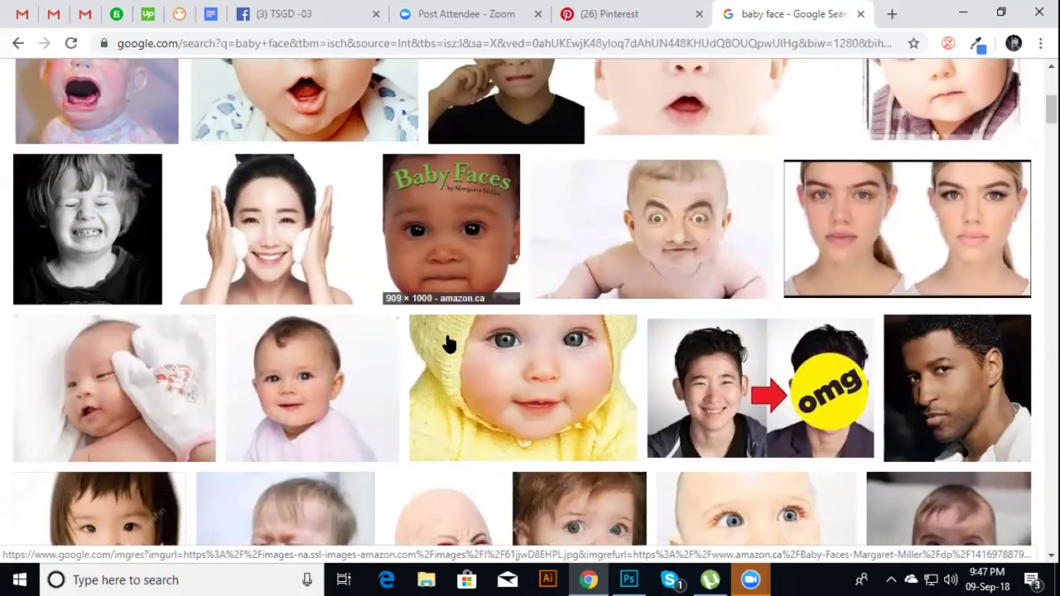
scroll(447, 342, "down", 1)
scroll(447, 342, "down", 1)
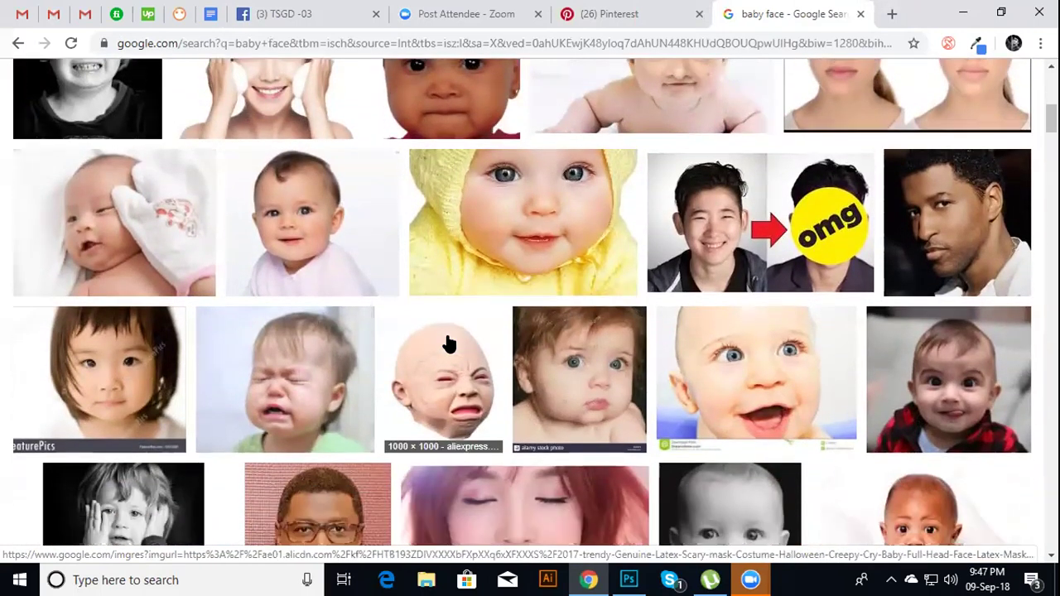
scroll(447, 342, "down", 1)
scroll(447, 342, "down", 1)
mouse_move(524, 369)
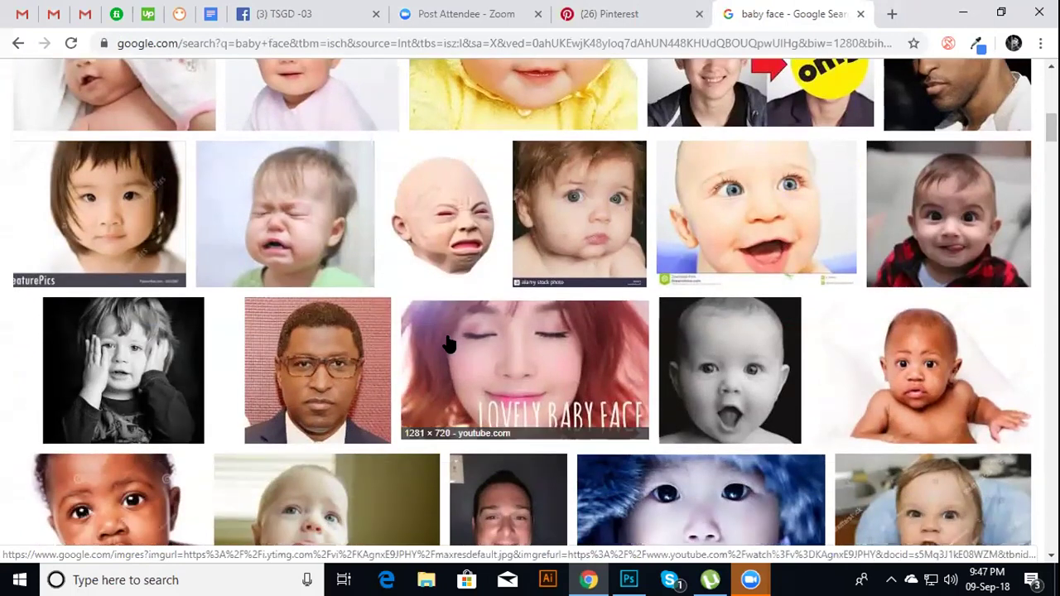
scroll(447, 342, "down", 1)
scroll(447, 342, "down", 1)
scroll(444, 364, "down", 1)
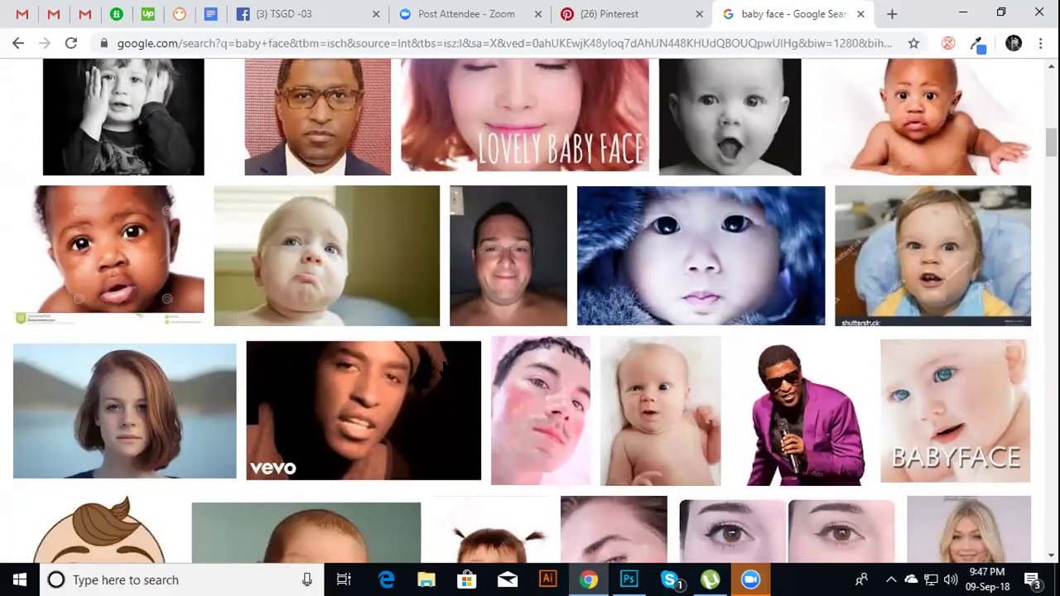
scroll(442, 373, "down", 1)
scroll(443, 374, "down", 1)
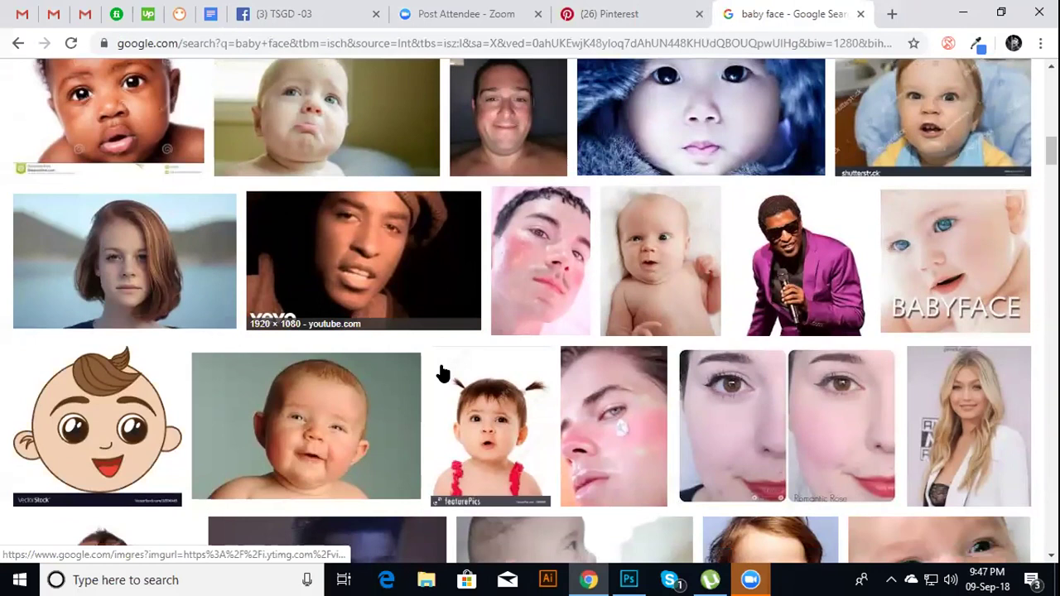
scroll(443, 374, "down", 1)
scroll(442, 375, "down", 1)
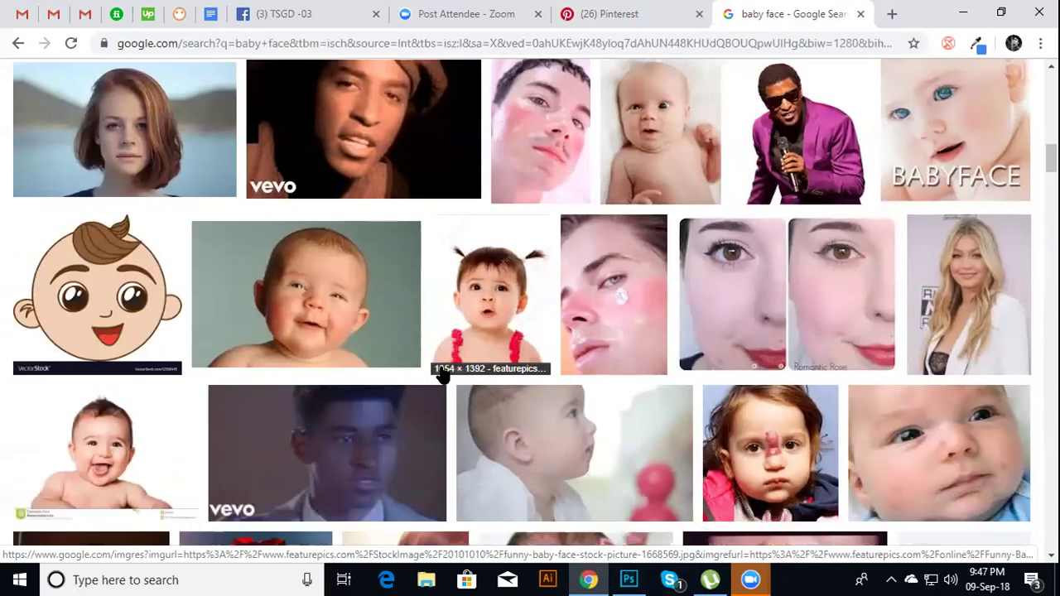
scroll(443, 375, "down", 1)
scroll(443, 375, "down", 1)
scroll(443, 375, "down", 1)
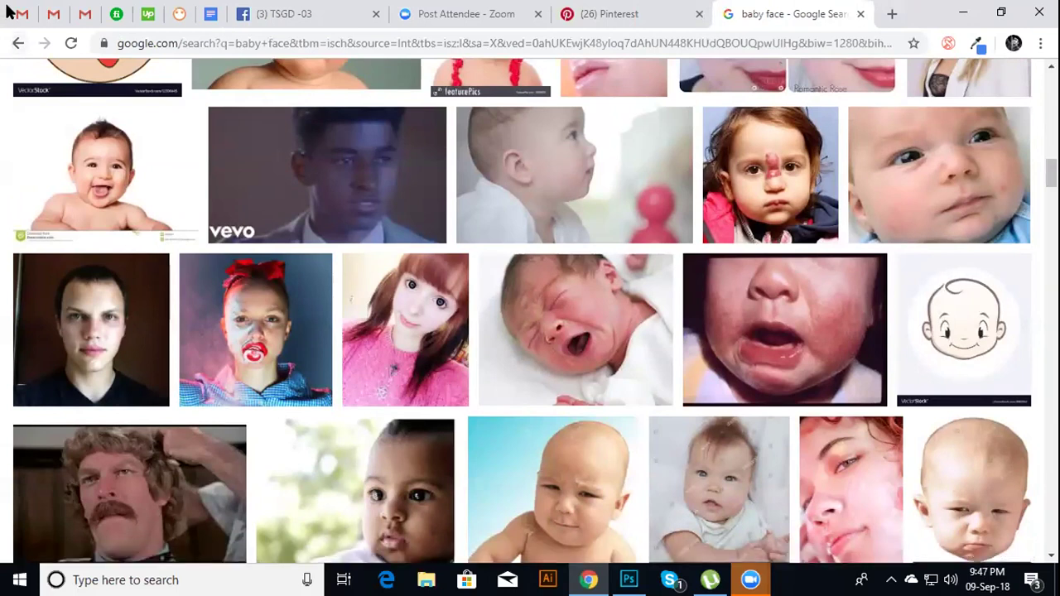
Return to the earlier baby face results and scroll down to the red-spotted baby photo
left_click(12, 46)
scroll(135, 232, "down", 1)
scroll(194, 393, "down", 4)
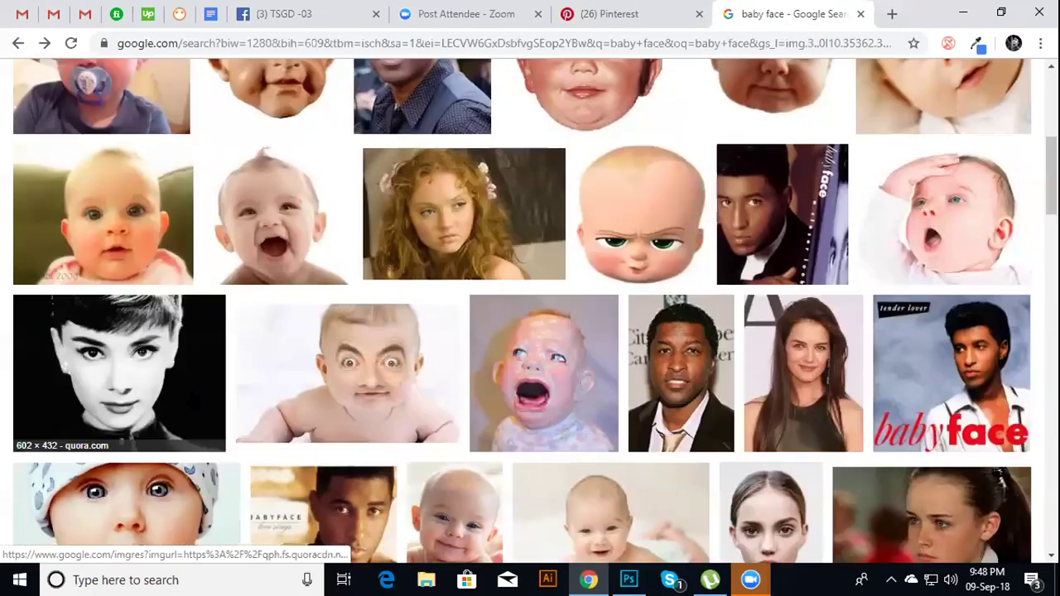
scroll(192, 399, "down", 5)
scroll(192, 400, "down", 4)
scroll(192, 399, "down", 2)
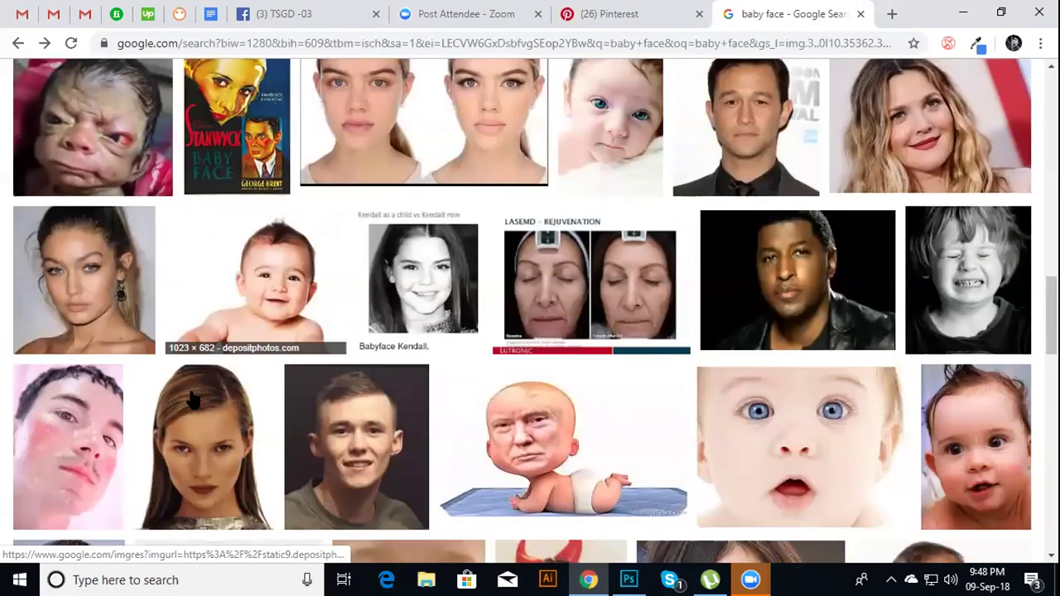
scroll(192, 400, "down", 2)
scroll(192, 400, "down", 2)
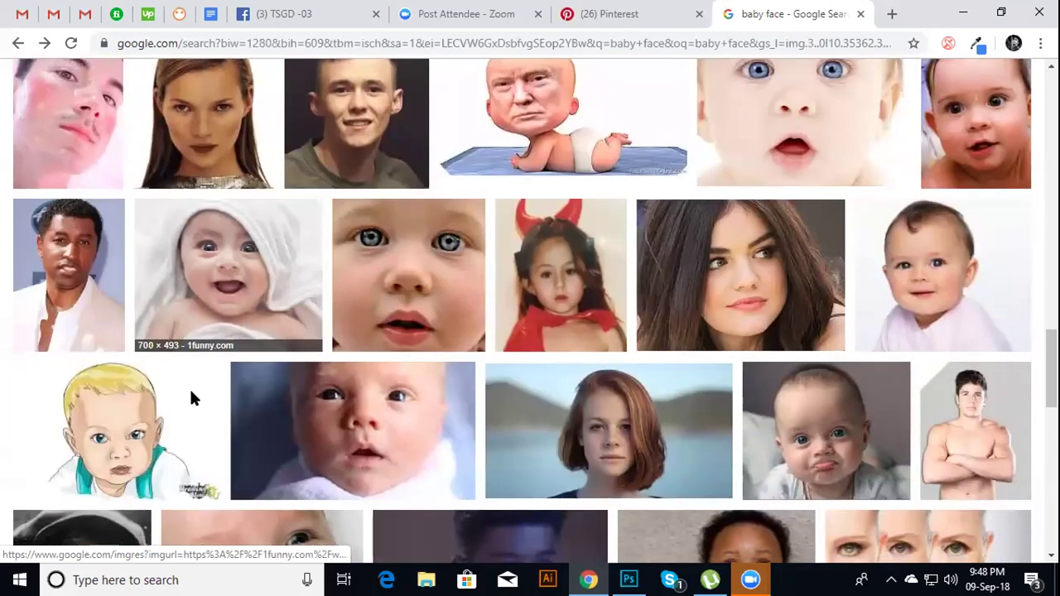
scroll(190, 391, "down", 2)
Save the close-up red-spotted baby photo as 91736246-H.jpg and drag it into Photoshop
left_click(296, 348)
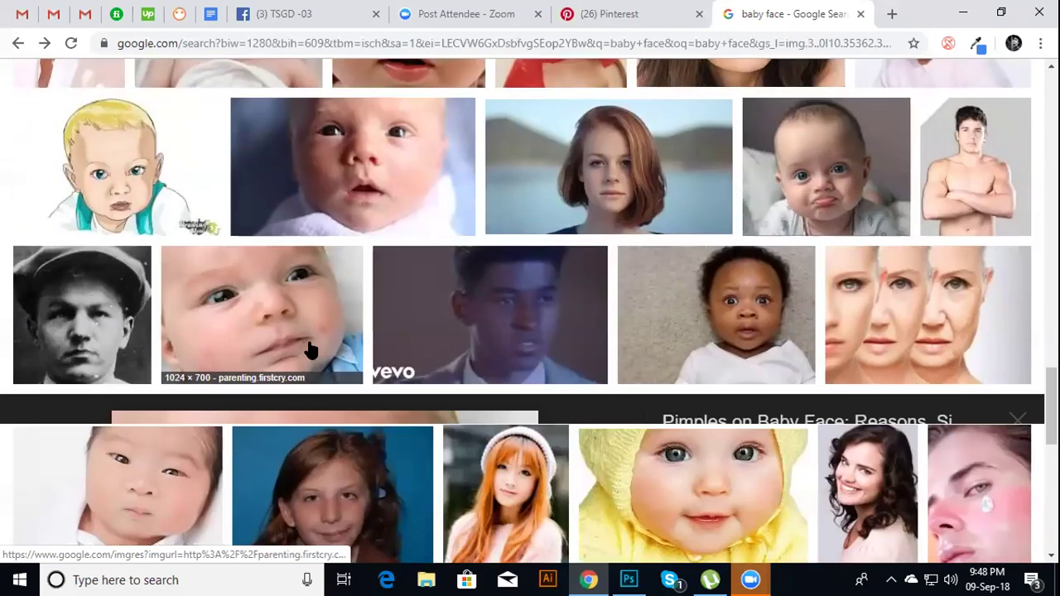
right_click(311, 345)
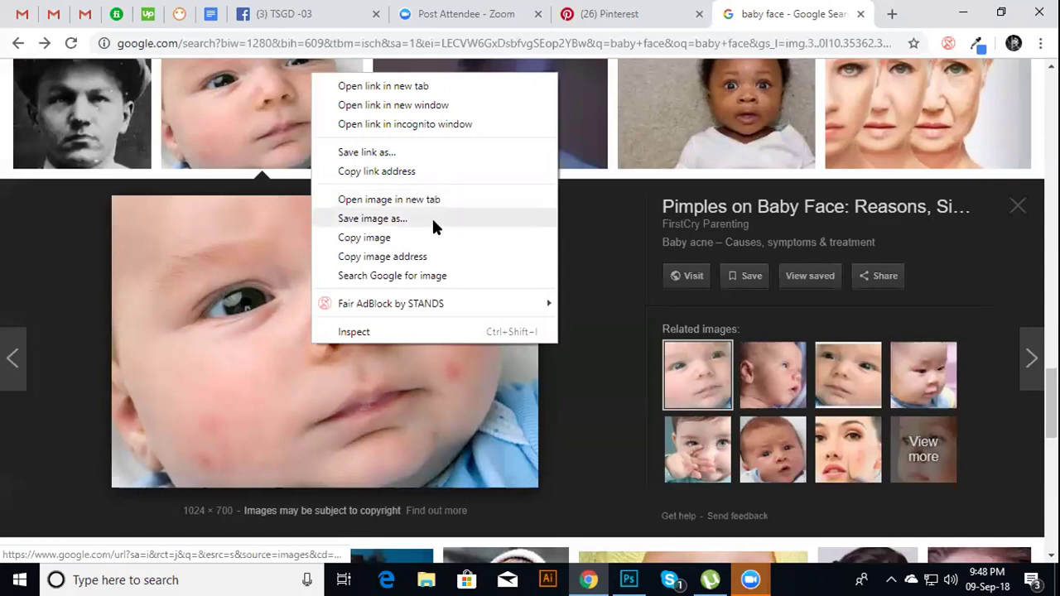
left_click(372, 219)
left_click(383, 369)
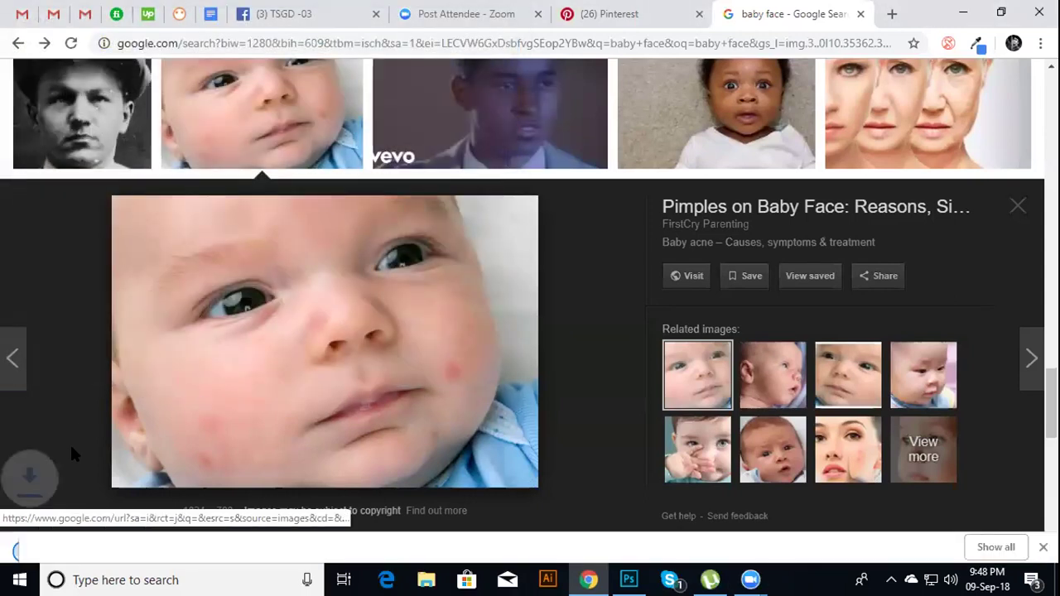
mouse_move(71, 550)
left_mouse_down()
mouse_move(580, 586)
mouse_move(512, 318)
left_mouse_up()
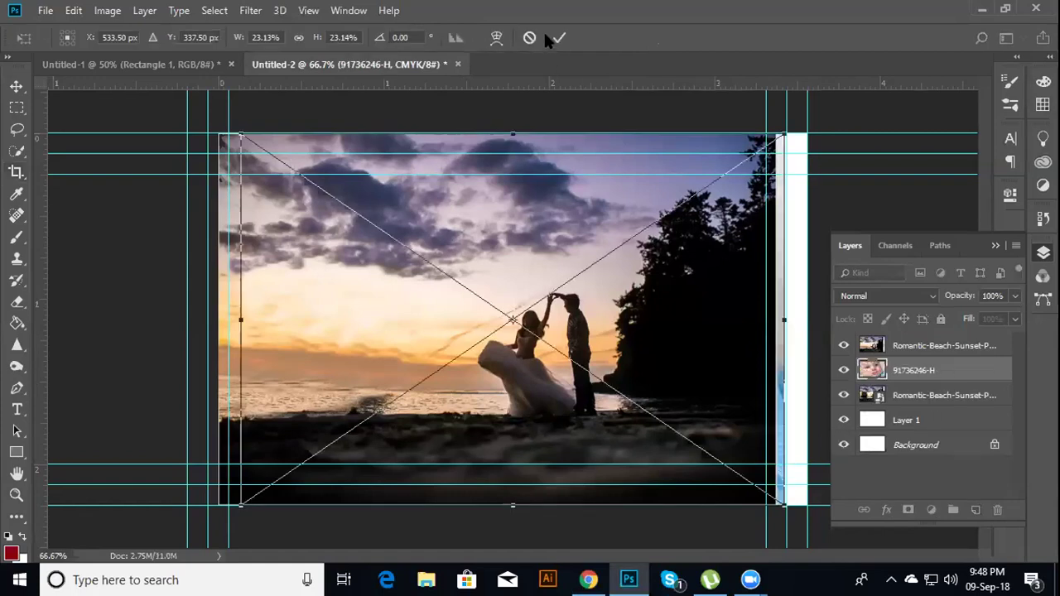
Commit the placed baby photo and hide both Romantic-Beach-Sunset layers
key("c")
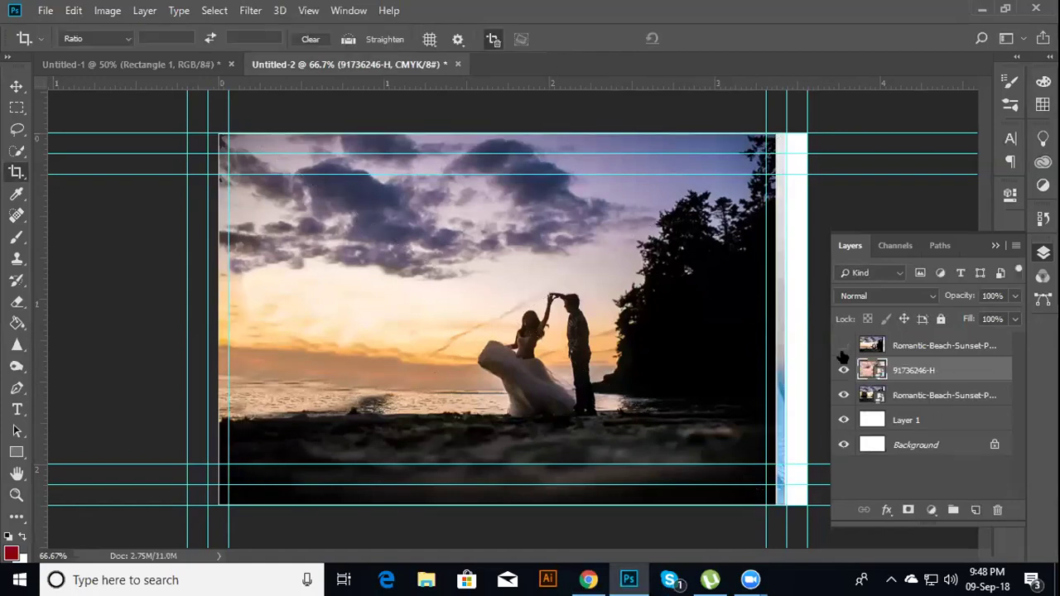
left_click(843, 346)
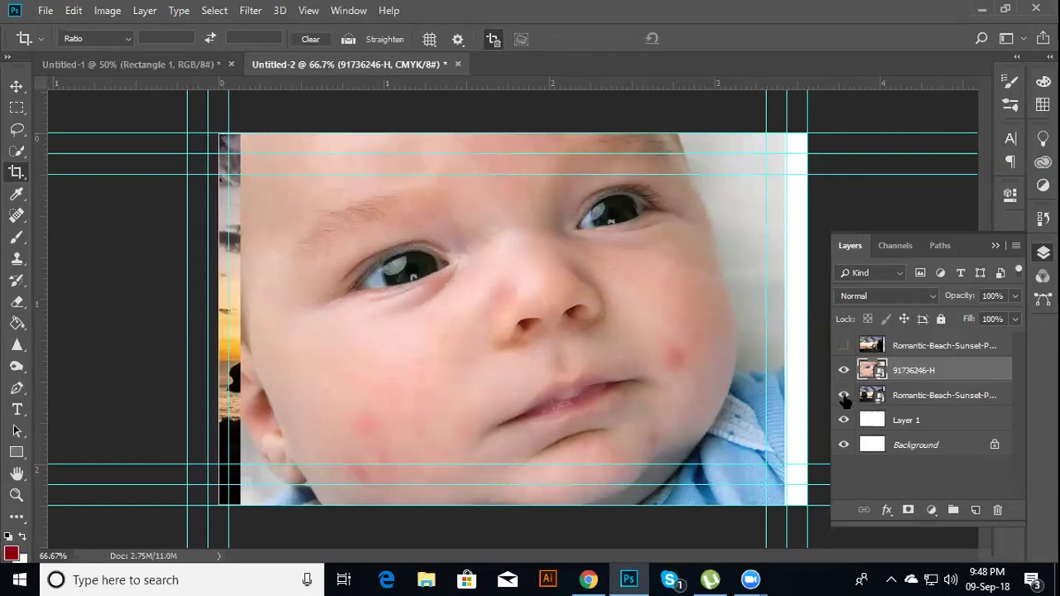
left_click(843, 396)
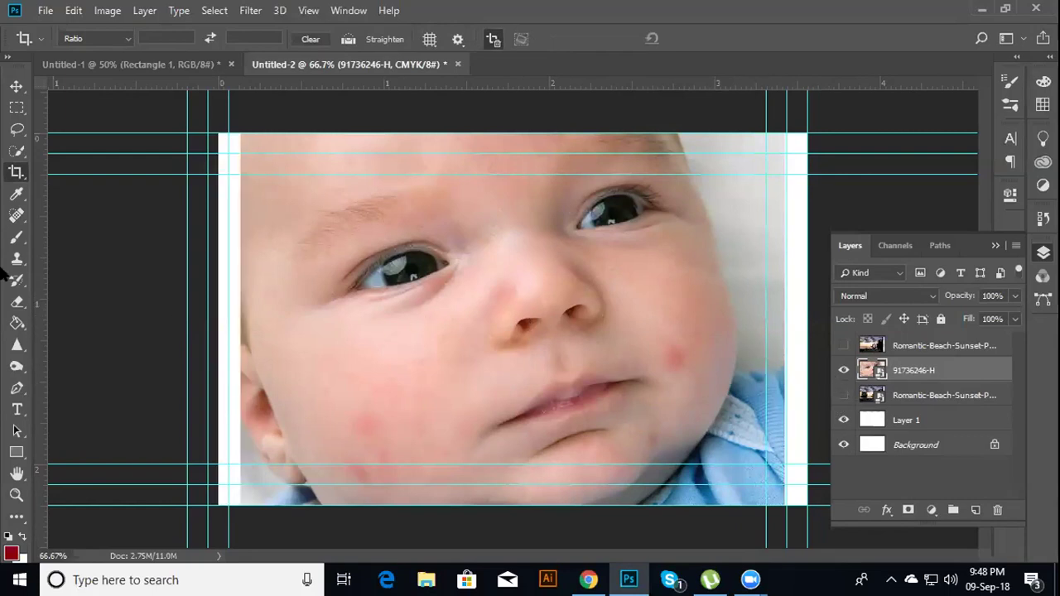
Use the Spot Healing Brush on the photo and rasterize the baby layer when prompted
right_click(11, 214)
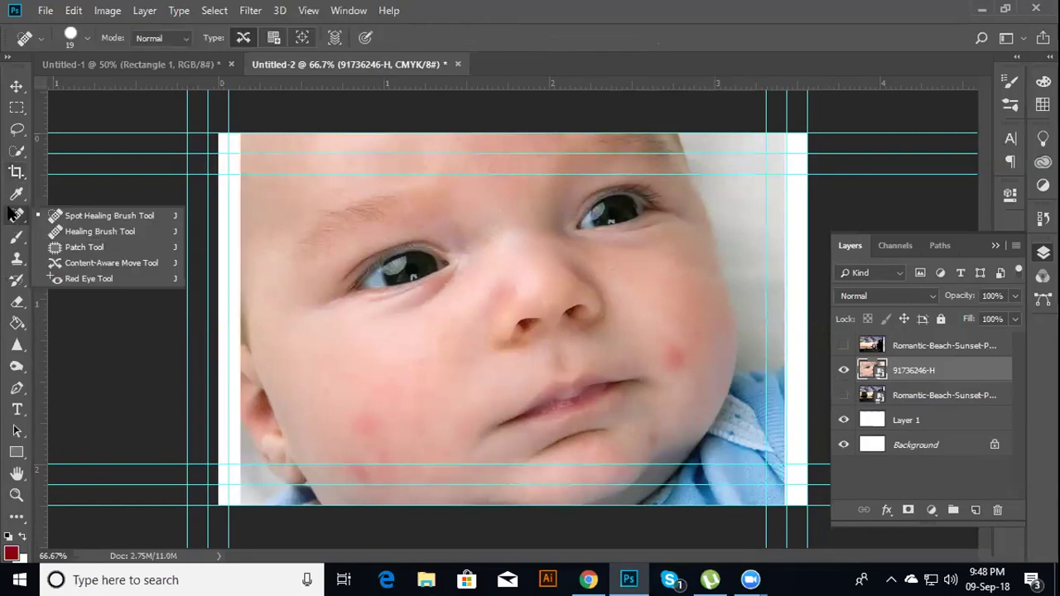
left_click(62, 217)
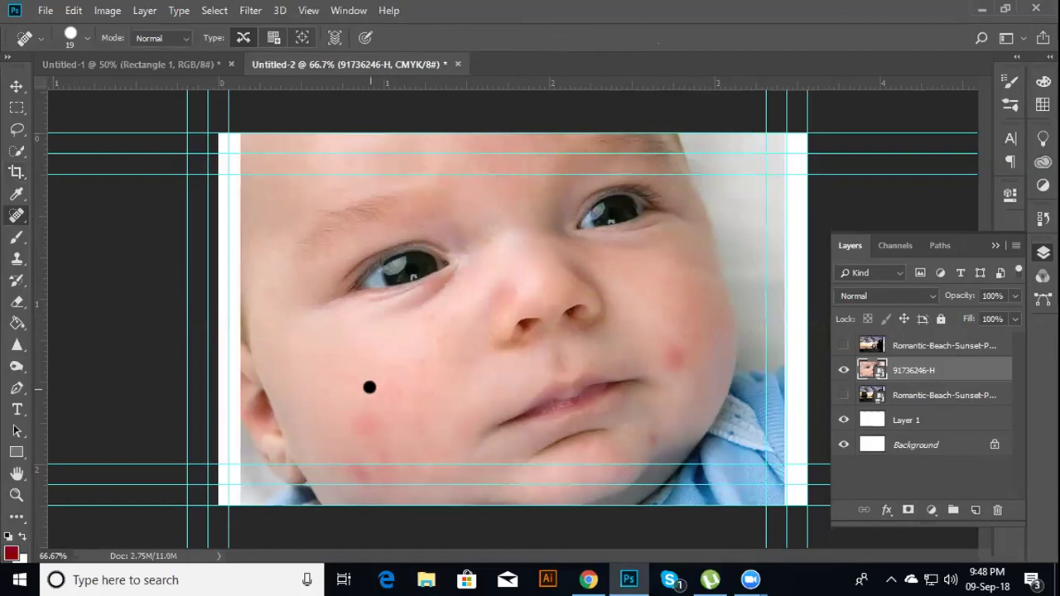
left_click(397, 369)
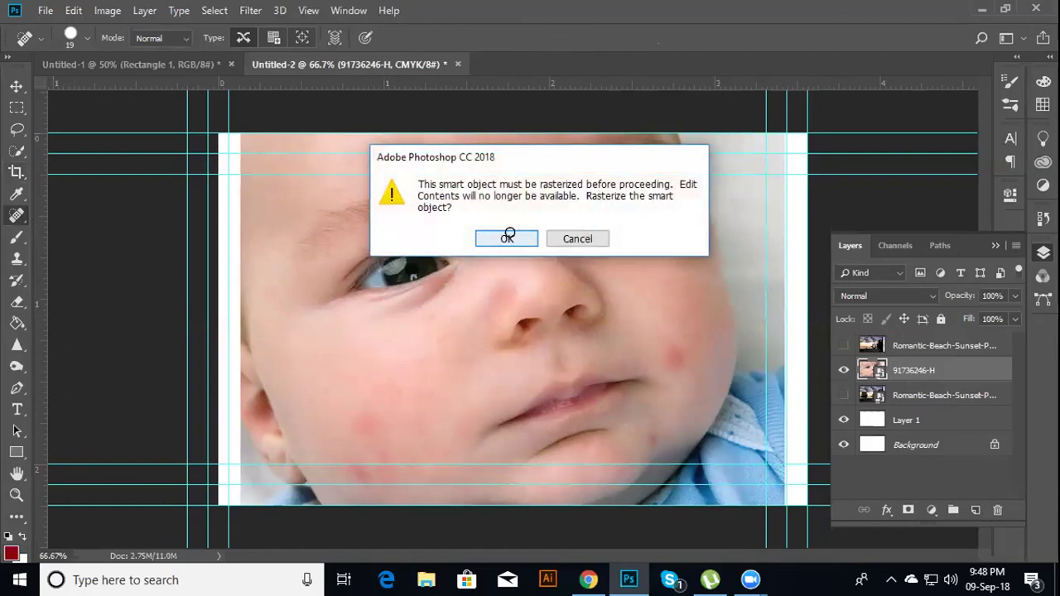
left_click(493, 240)
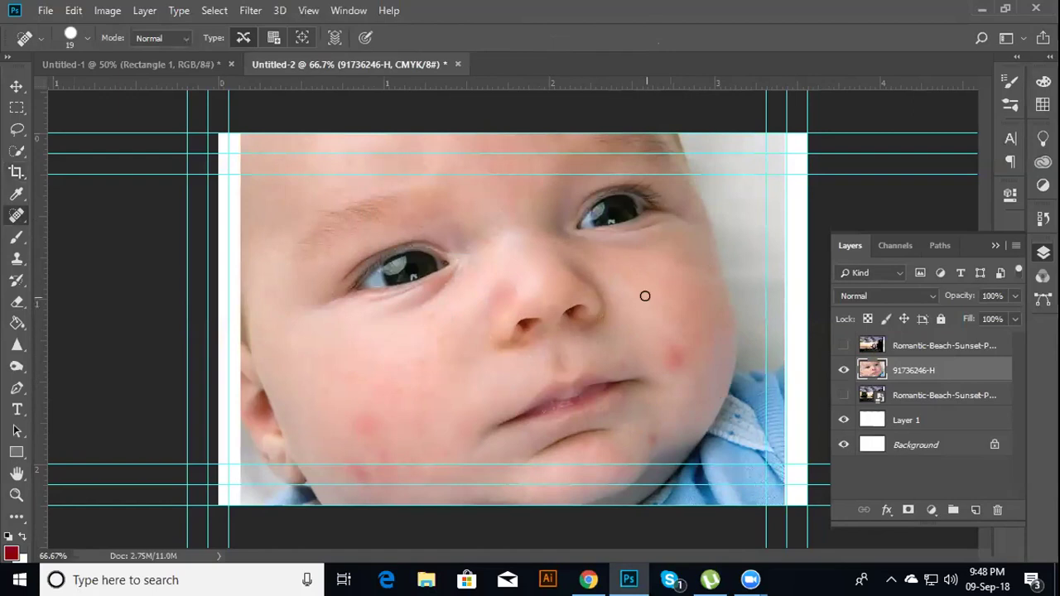
Hide guides and heal blemishes on the right cheek, chin and left cheek at brush size 100
key("ctrl+semicolon")
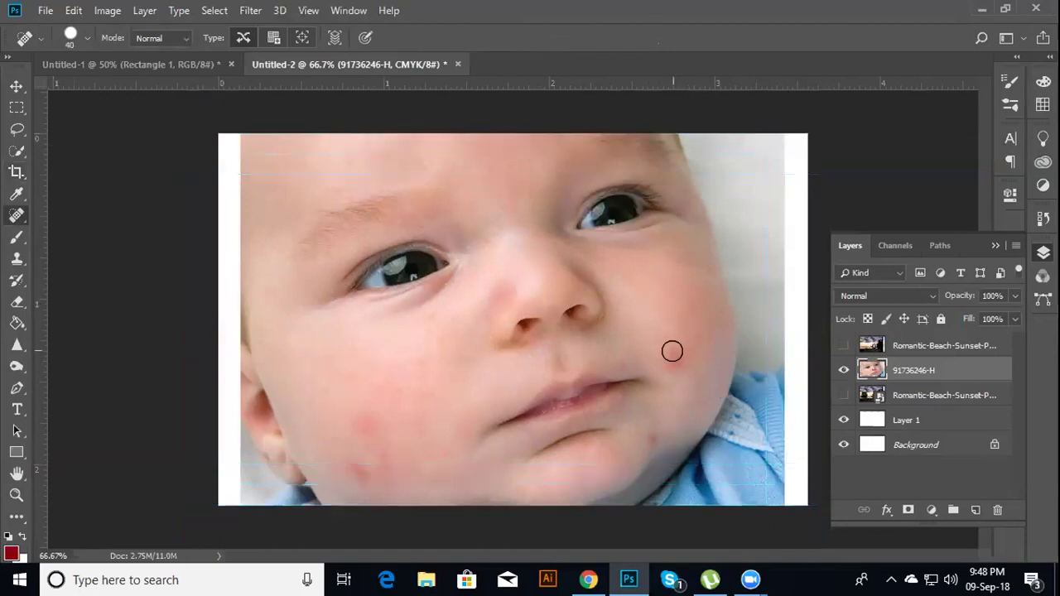
left_click_drag(672, 351, 706, 338)
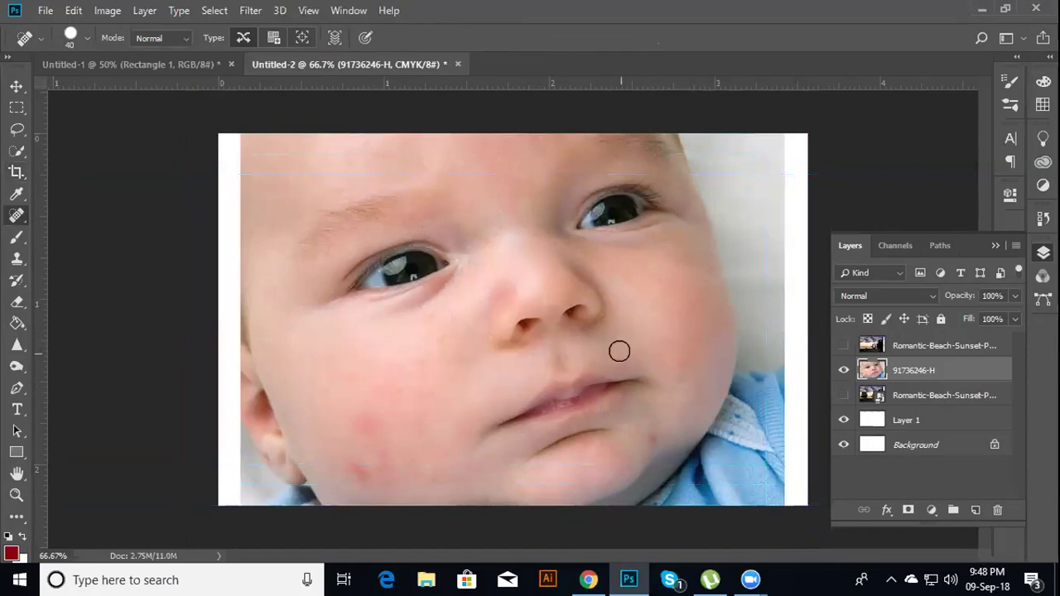
left_click_drag(662, 430, 647, 440)
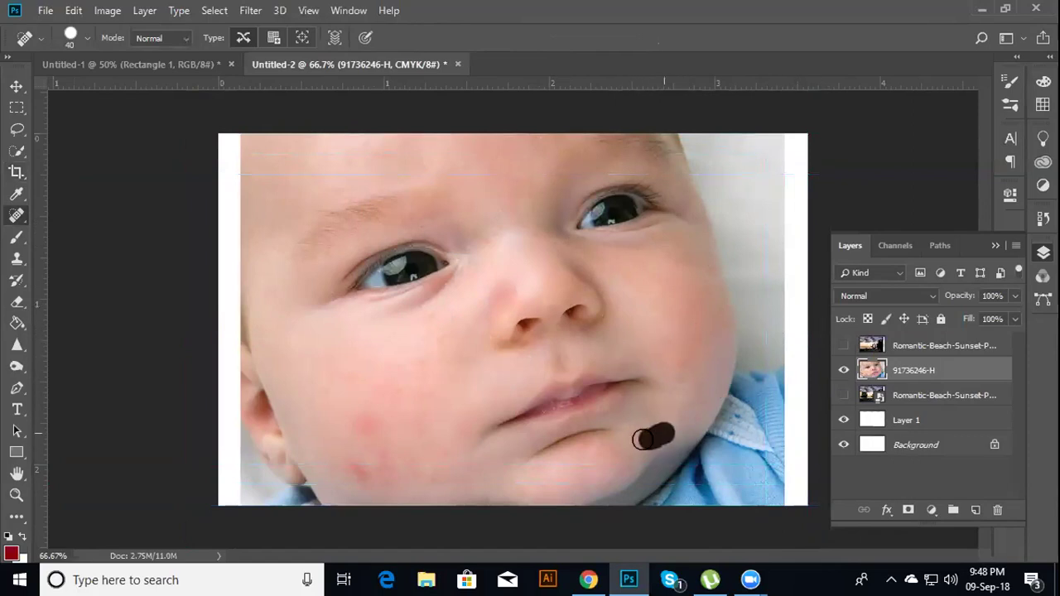
key("bracketright")
key("bracketright")
key("bracketright")
key("bracketright")
key("bracketright")
key("bracketright")
left_click_drag(360, 428, 369, 484)
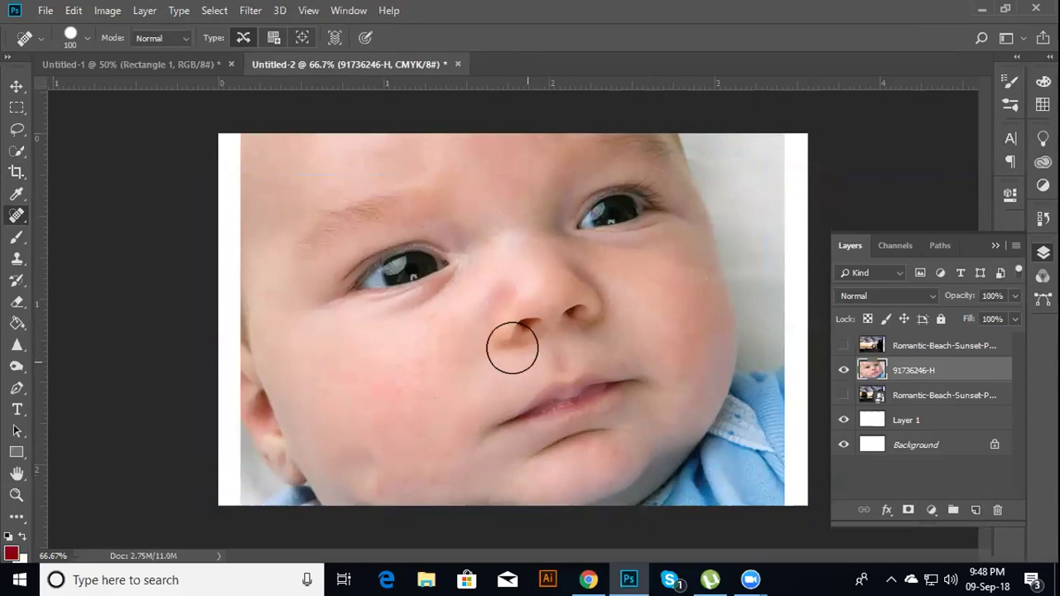
left_click_drag(381, 409, 381, 444)
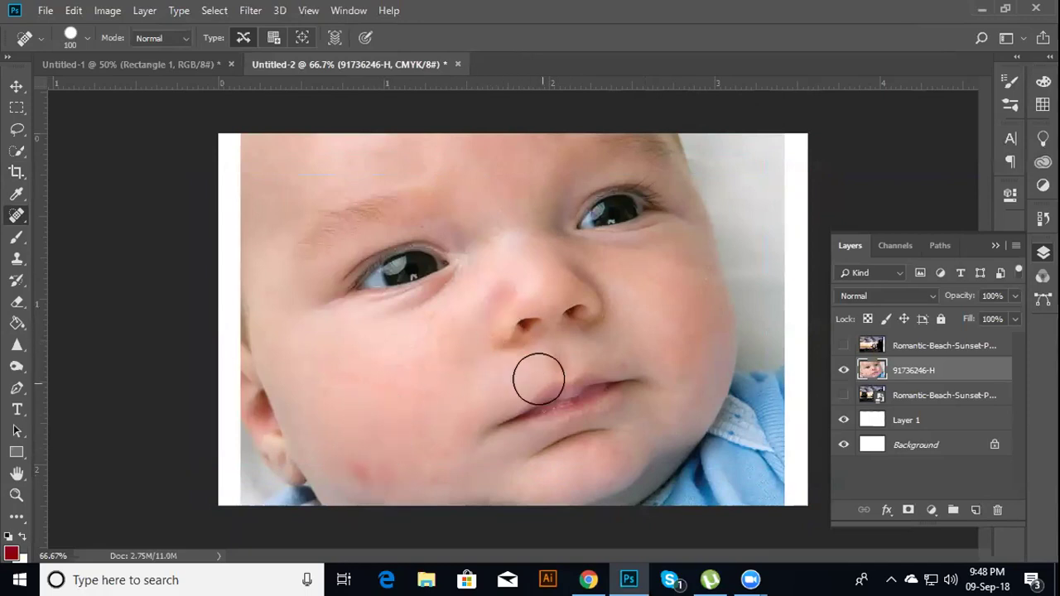
left_click(365, 465)
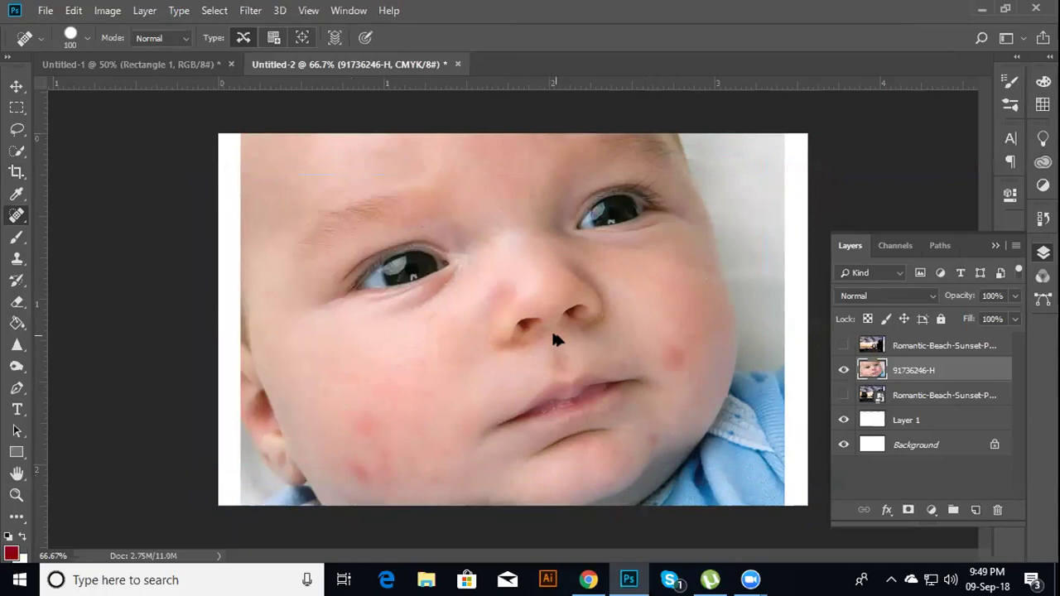
On a duplicate layer, heal the cheek, chin, nose and lip-crease spots, undoing the stroke that erased the eye
key("ctrl+j")
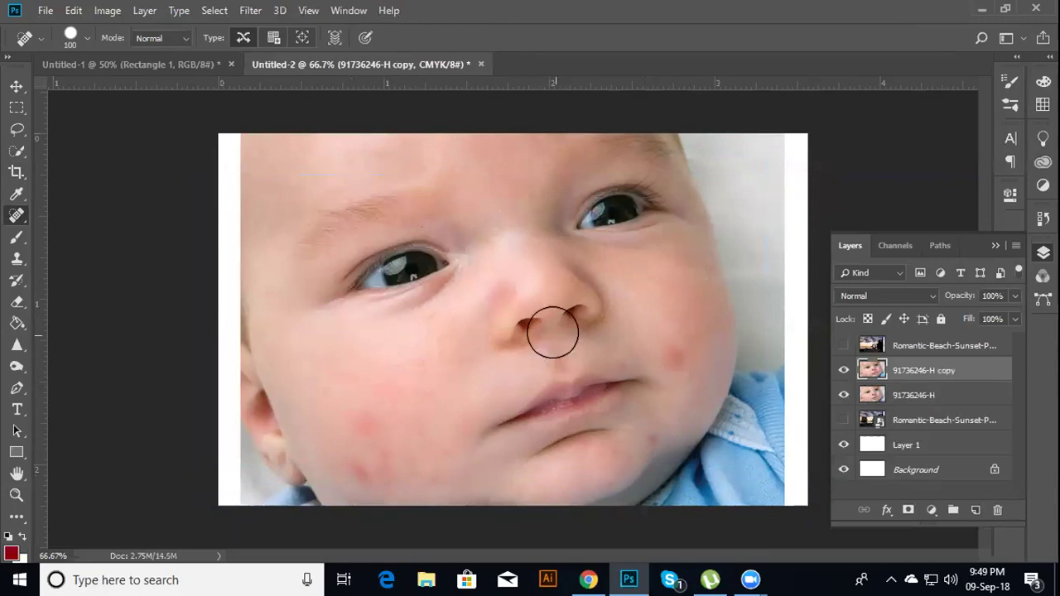
left_click_drag(674, 345, 705, 354)
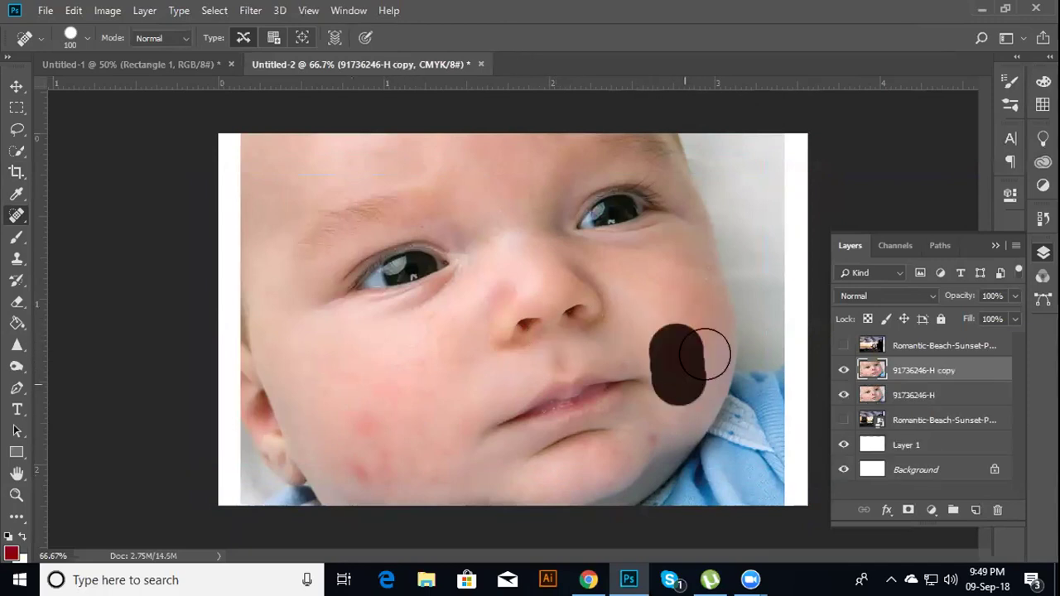
left_click(648, 434)
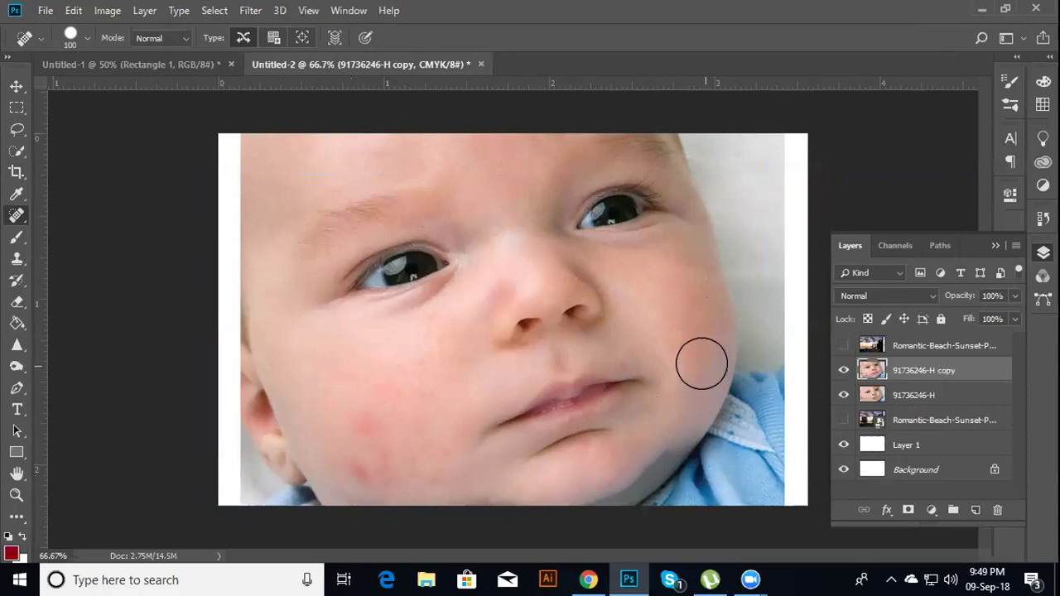
left_click_drag(356, 451, 384, 465)
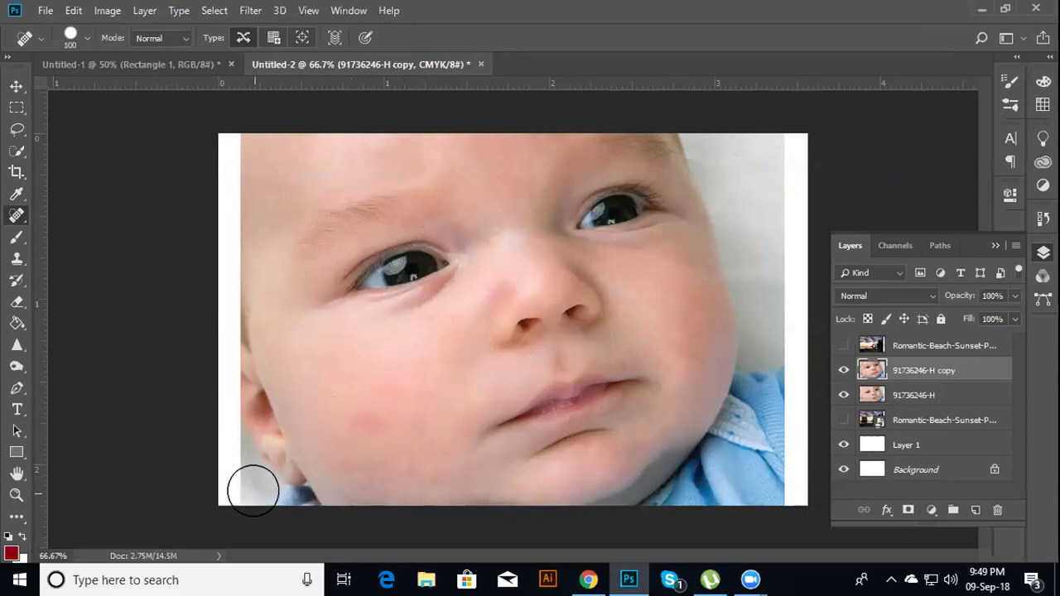
left_click(473, 319)
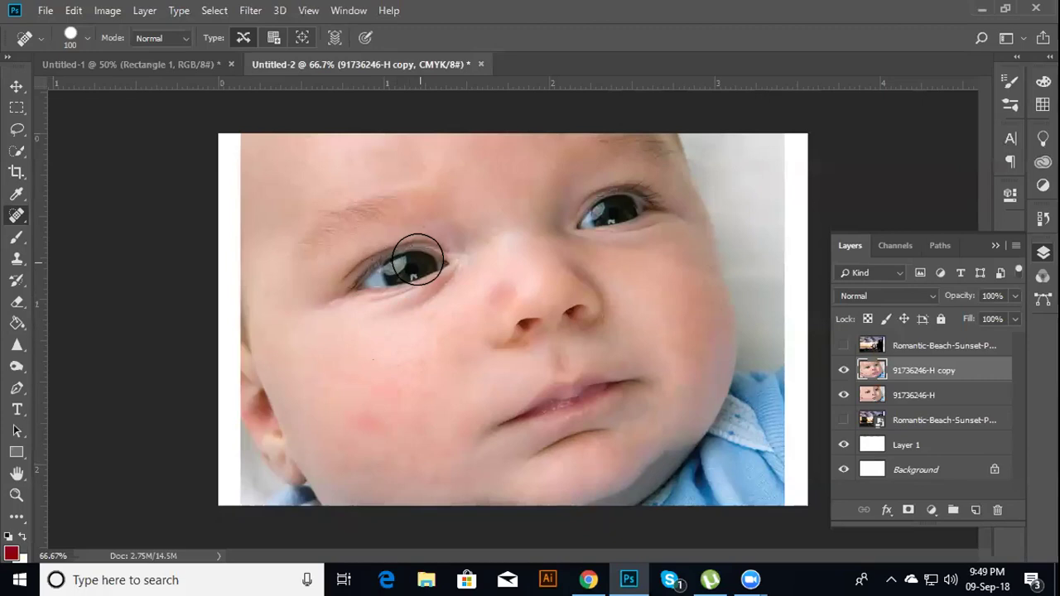
left_click_drag(418, 259, 362, 263)
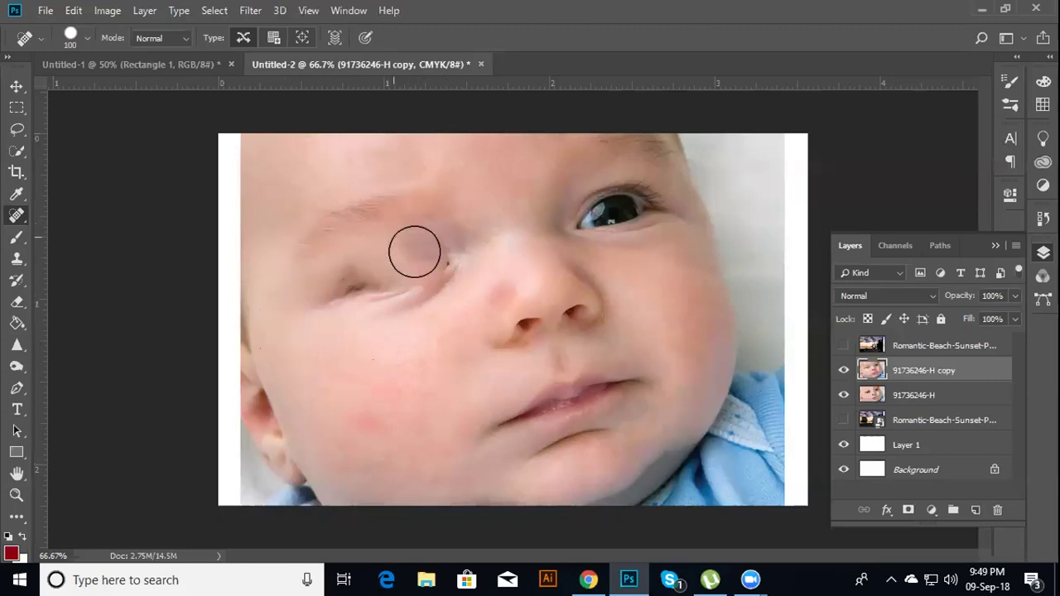
key("ctrl+z")
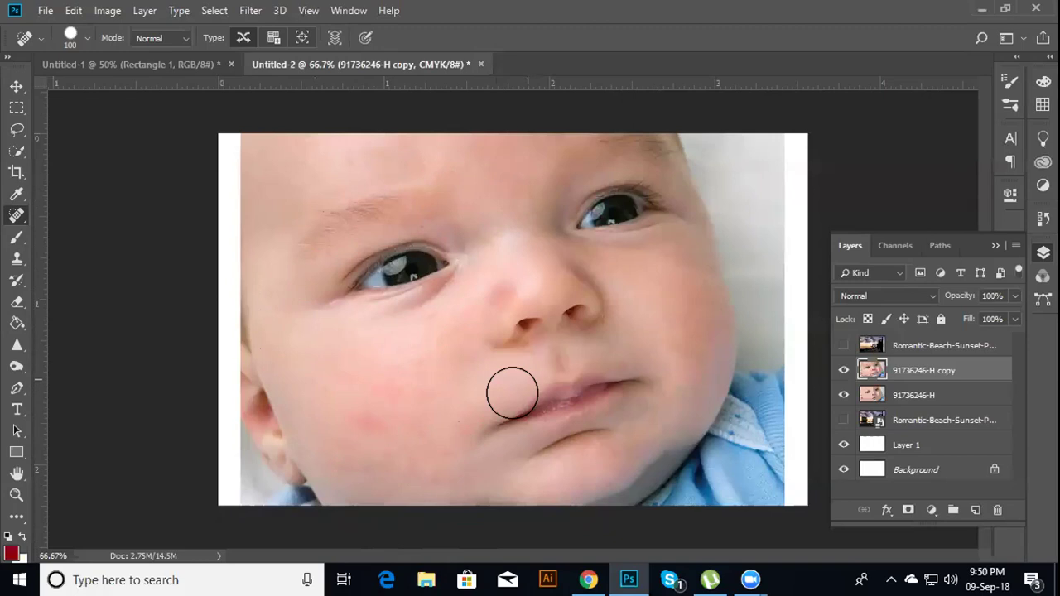
left_click_drag(608, 438, 511, 447)
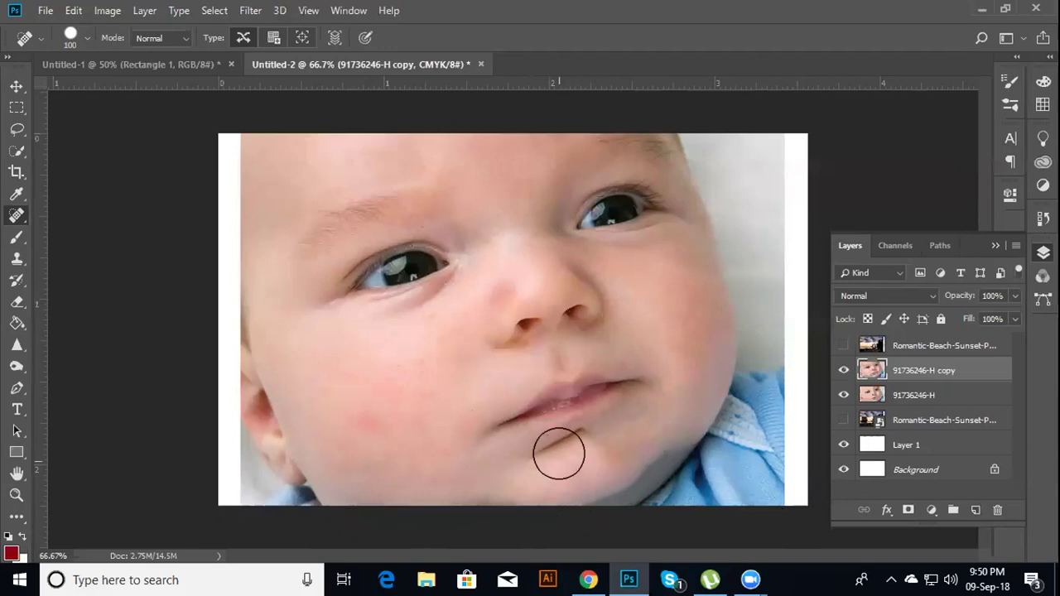
left_click(563, 452)
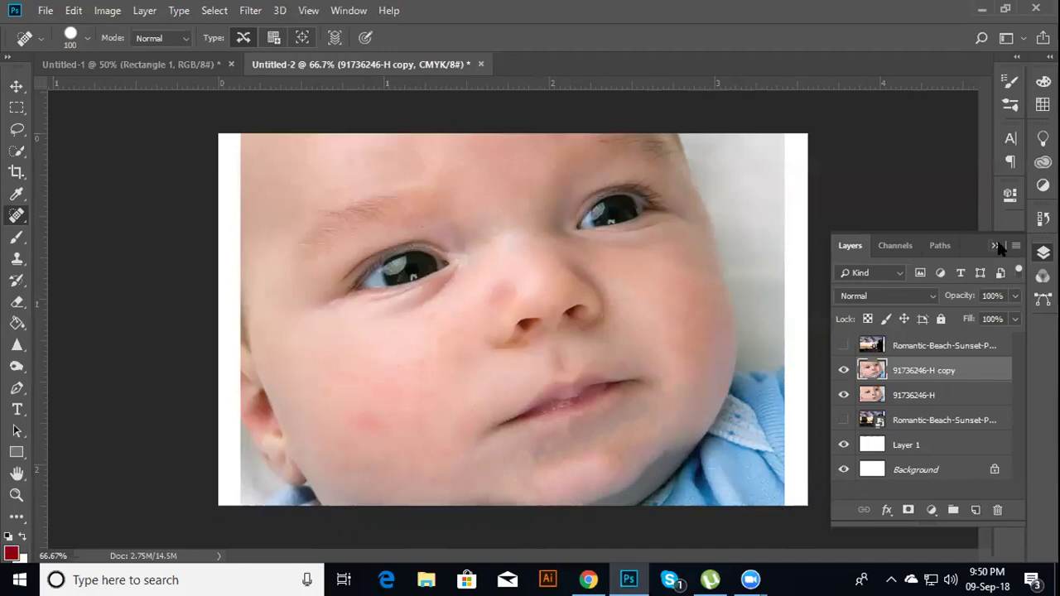
Toggle the healed copy layer on and off to compare it with the original
left_click(842, 370)
left_click(843, 370)
left_click(843, 370)
left_click(843, 371)
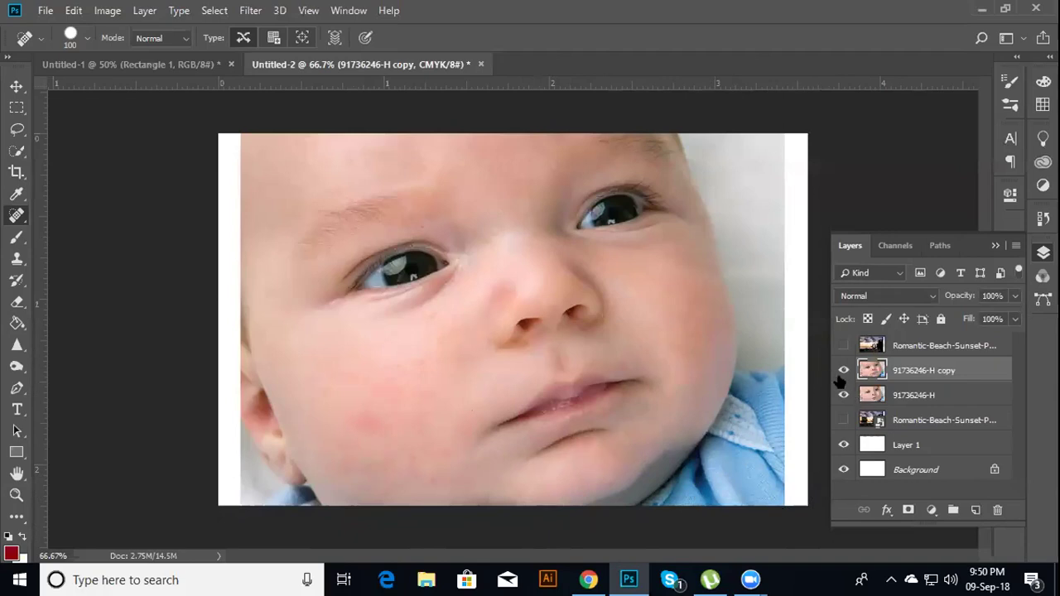
left_click(841, 370)
left_click(841, 370)
left_click(841, 370)
left_click(841, 370)
left_click(841, 370)
Heal the remaining red spots on the lower-left cheek and recheck against the original
left_click_drag(361, 412, 393, 477)
left_click(359, 415)
left_click(841, 370)
left_click(841, 370)
Sample the baby's light pink skin tone as the foreground colour with the Eyedropper
left_click(16, 106)
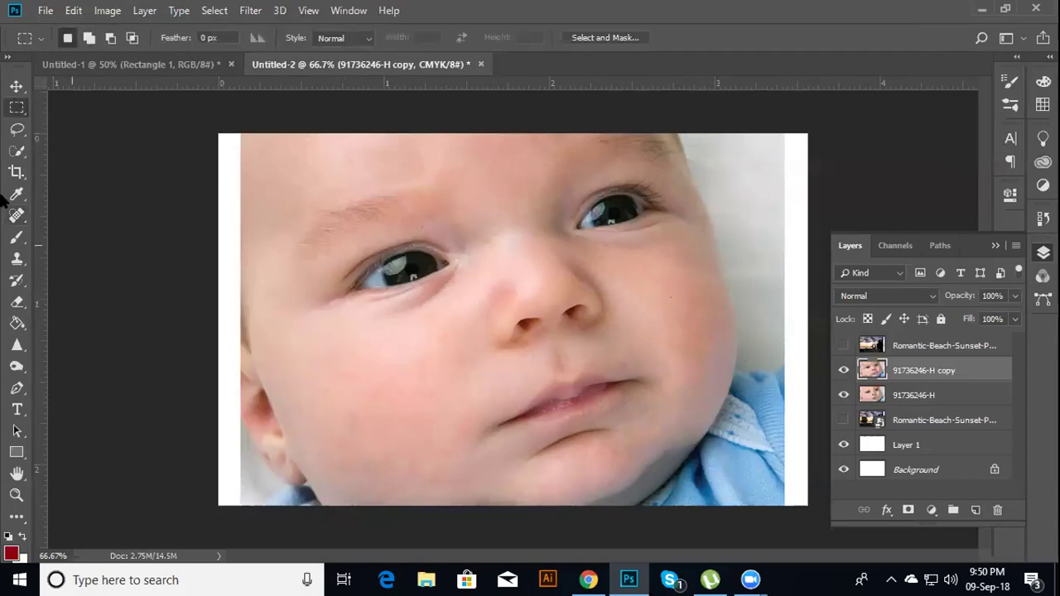
right_click(15, 195)
left_click(49, 196)
left_click(424, 246)
left_click_drag(427, 382, 508, 355)
left_click(349, 217)
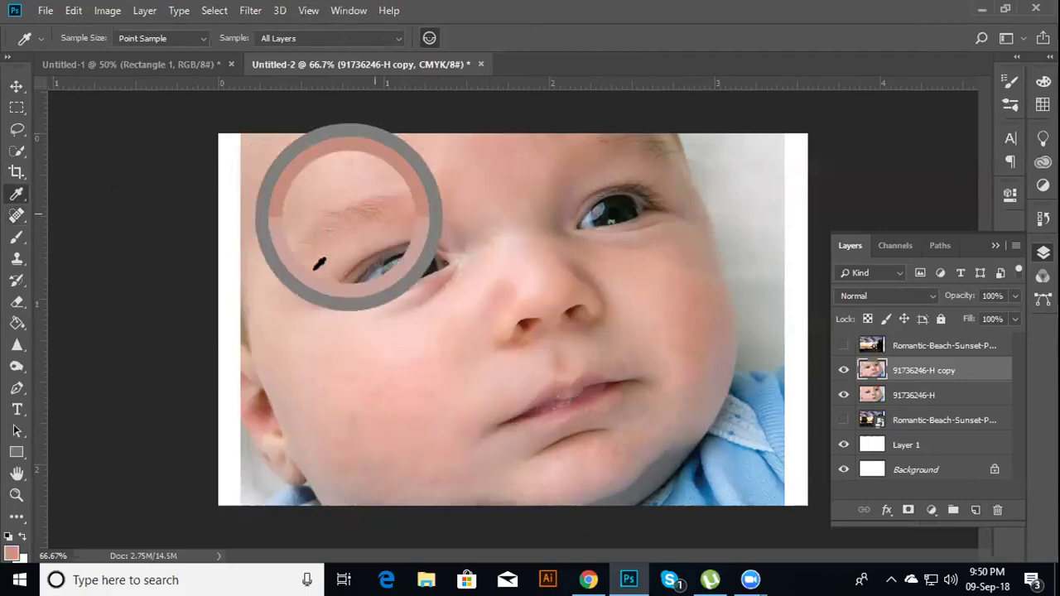
left_click(294, 182)
Try extending the crop past the photo's left and top edges, then cancel the crop
left_click(16, 172)
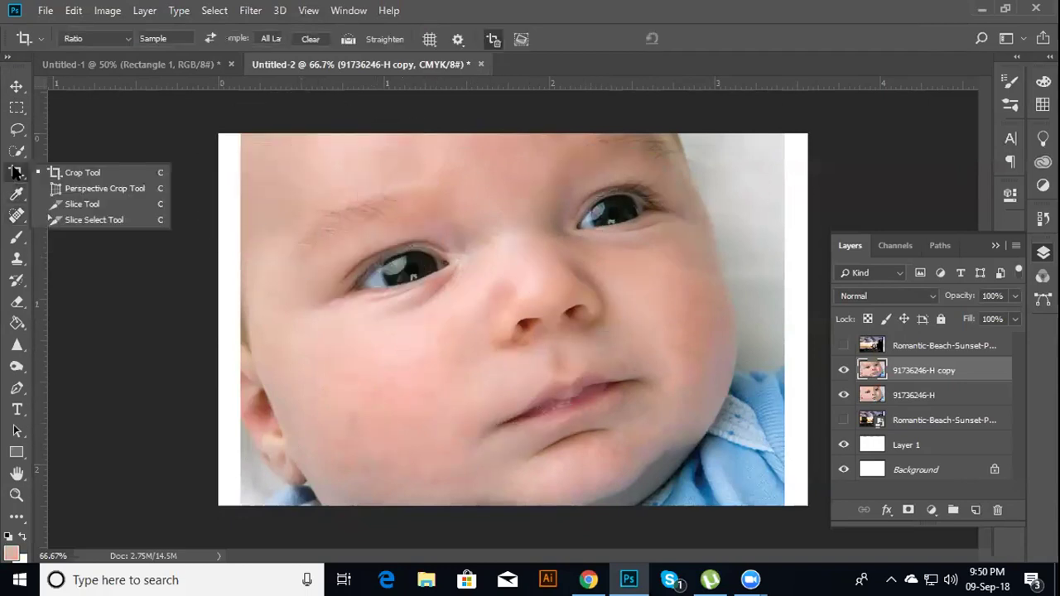
mouse_move(220, 320)
left_mouse_down()
mouse_move(124, 319)
mouse_move(181, 320)
left_mouse_up()
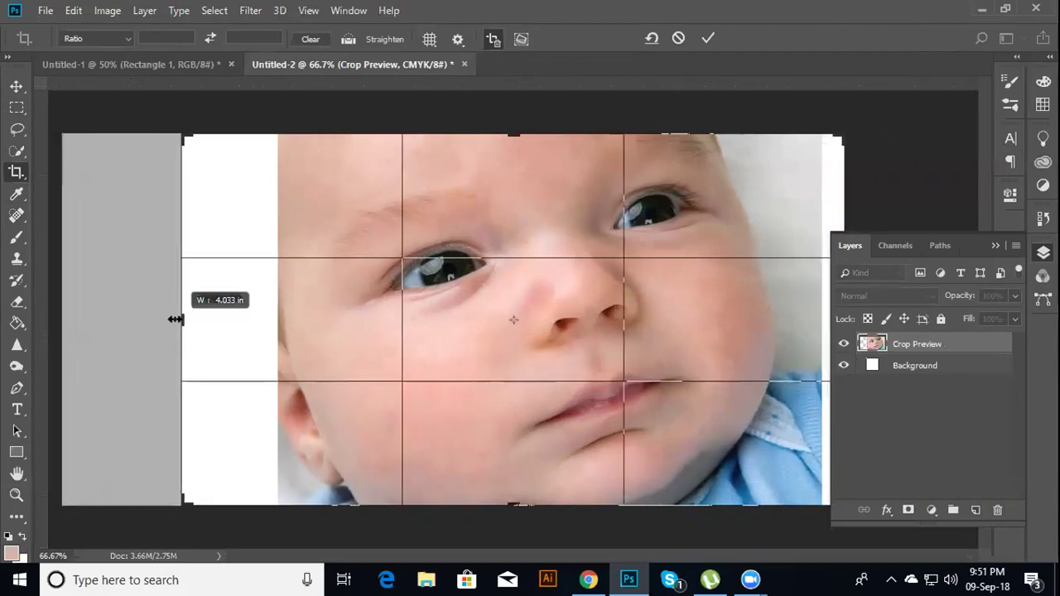
left_click_drag(506, 135, 505, 126)
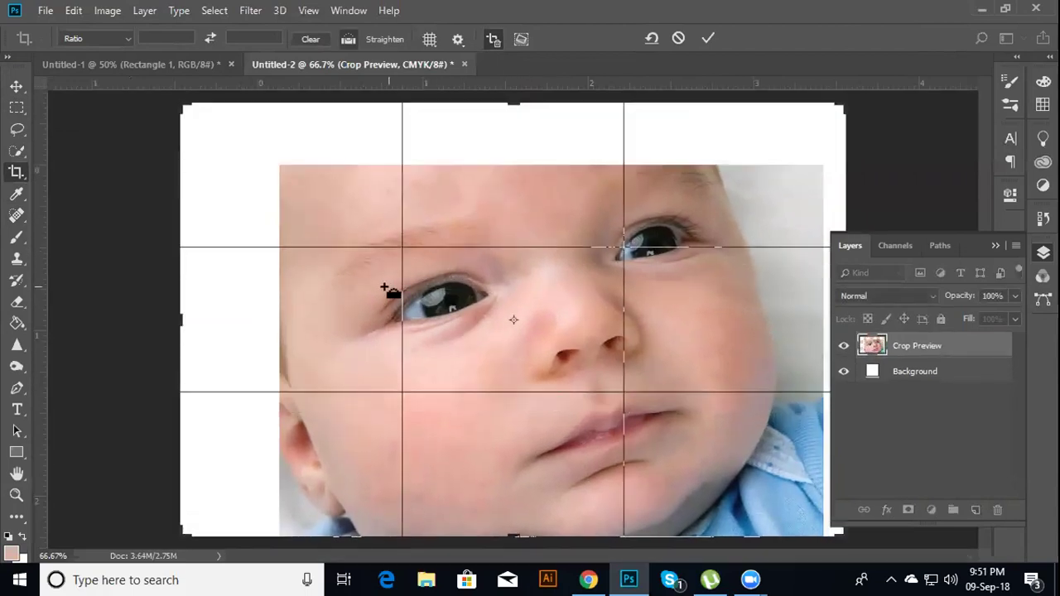
right_click(16, 173)
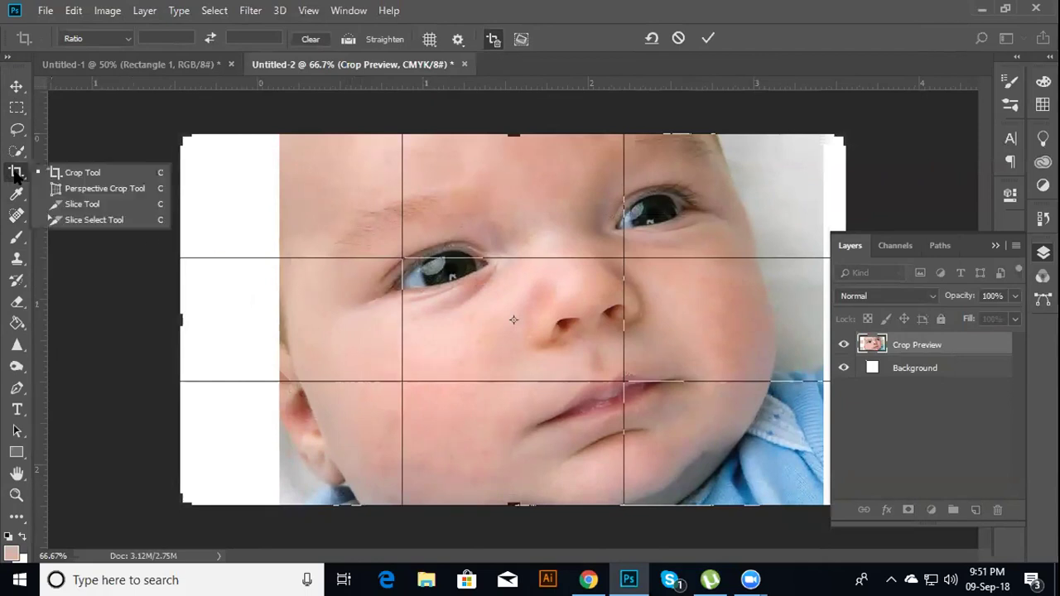
left_click(676, 38)
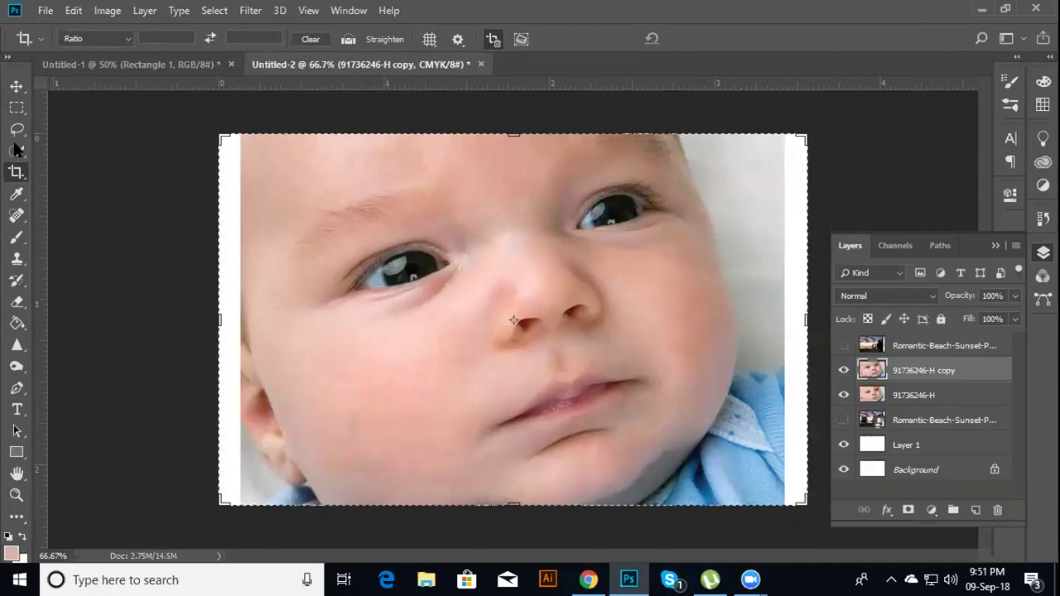
Cycle through the selection tools and settle on the Move tool
left_click(17, 150)
left_click(17, 130)
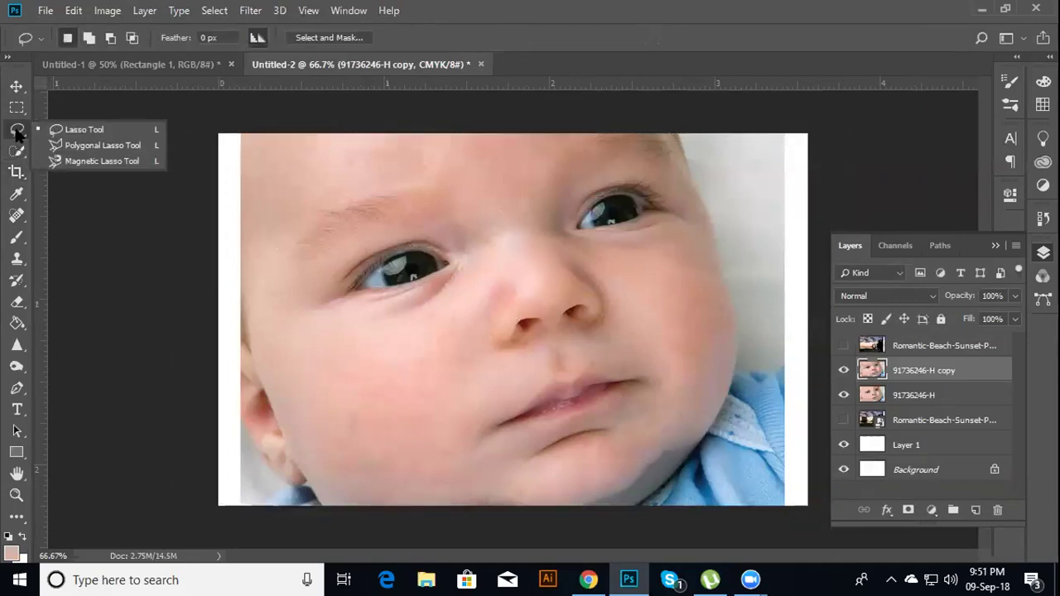
left_click(17, 110)
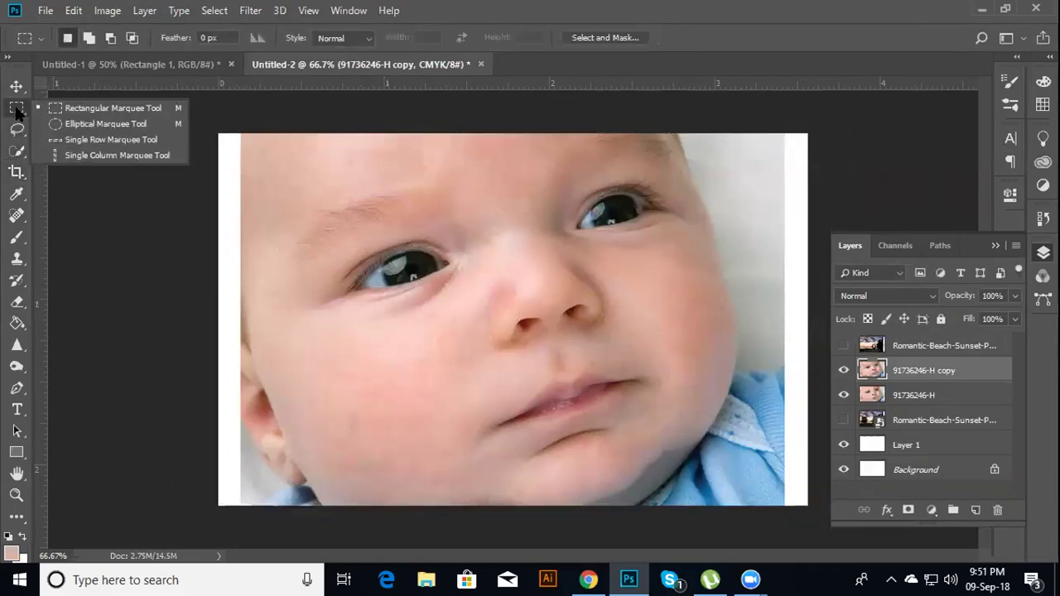
left_click(113, 109)
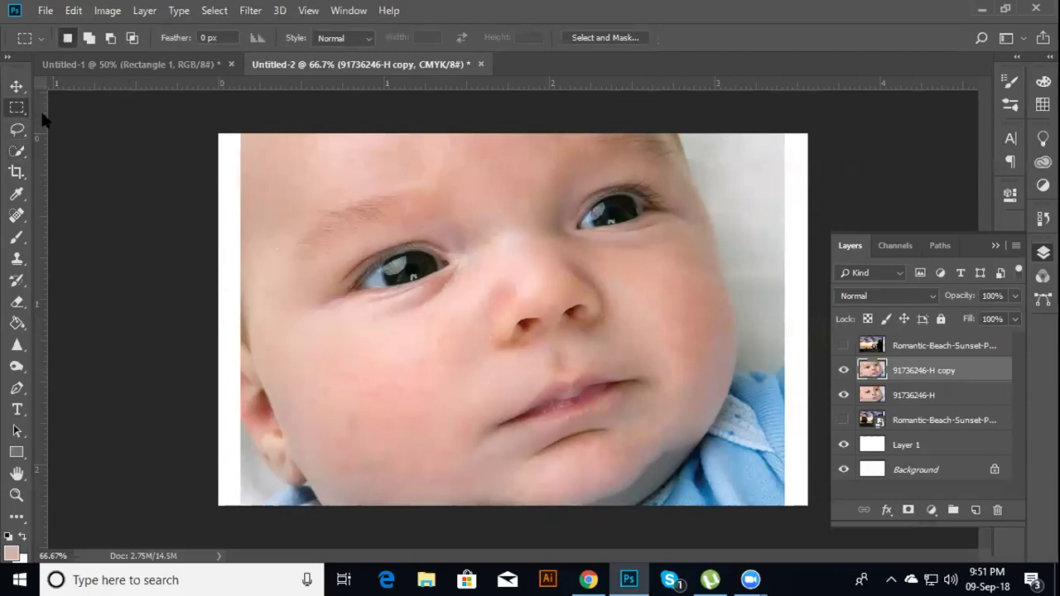
left_click(17, 86)
left_click(175, 296)
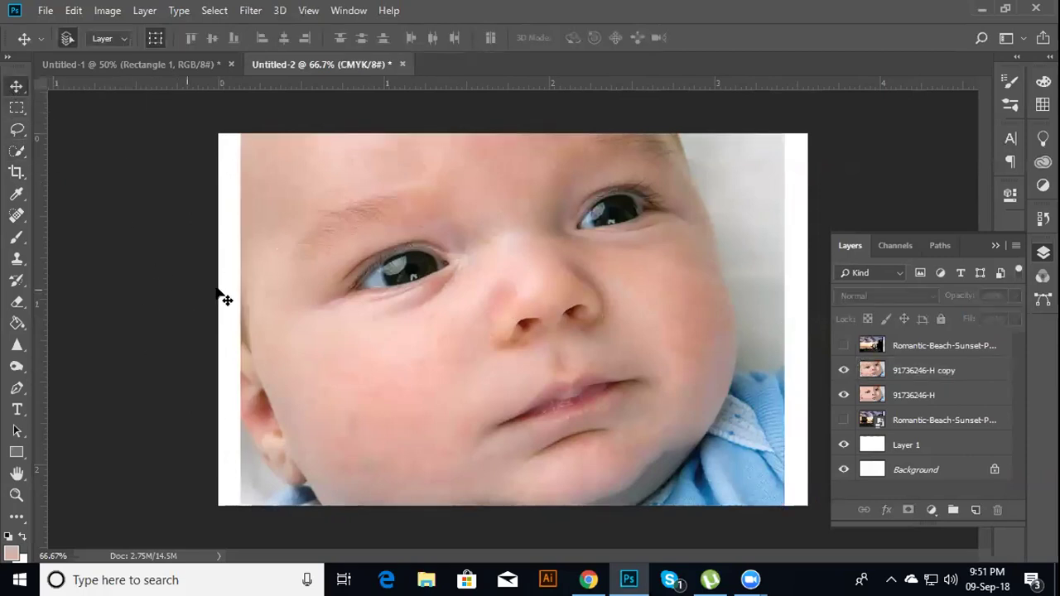
Delete the healed copy layer and switch to the Rectangular Marquee tool
left_click_drag(487, 461, 454, 476)
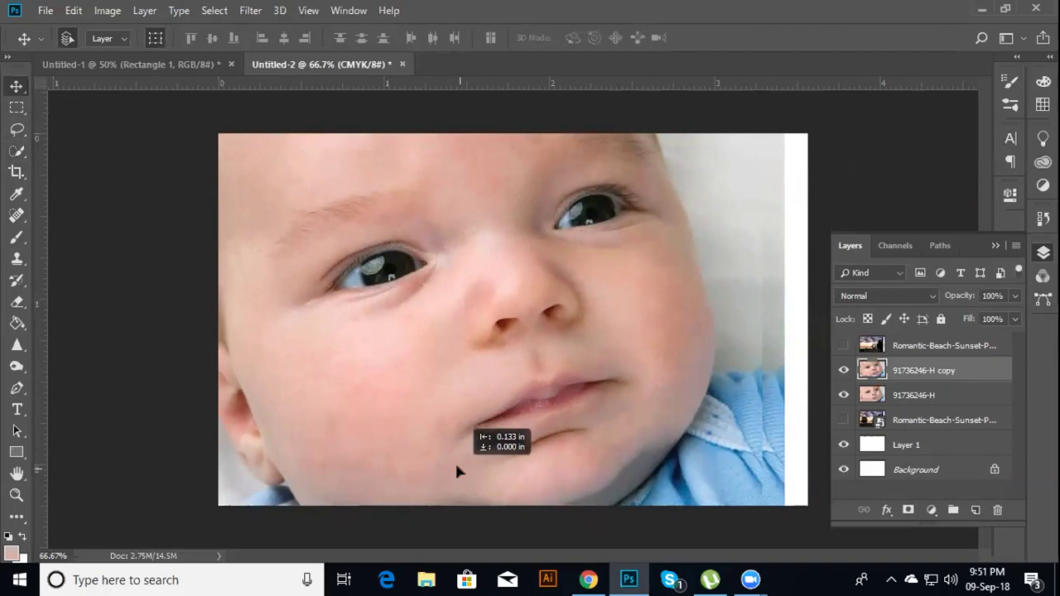
key("Delete")
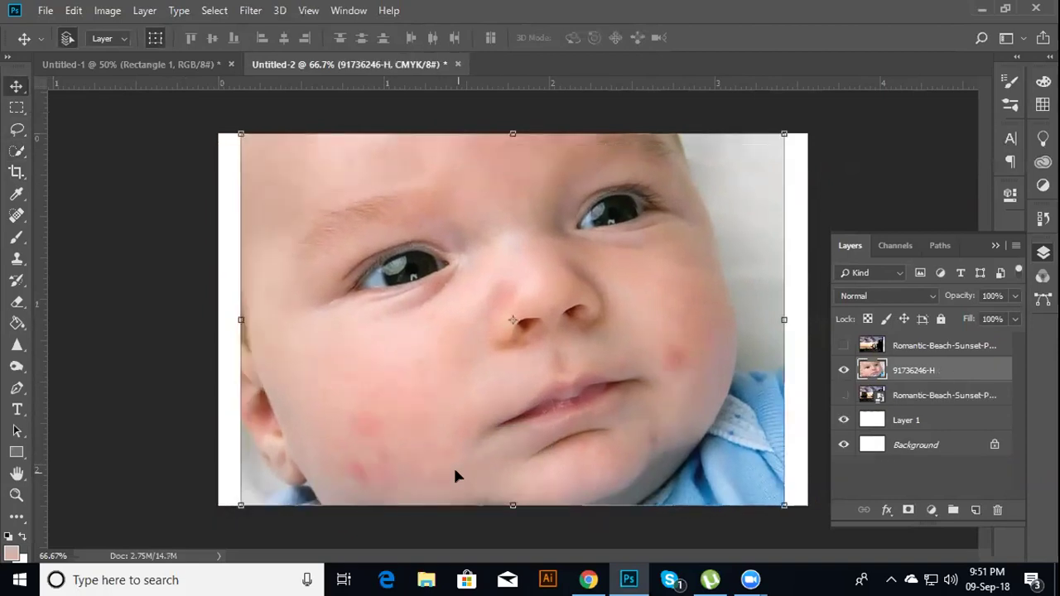
key("Delete")
right_click(16, 107)
left_click(116, 315)
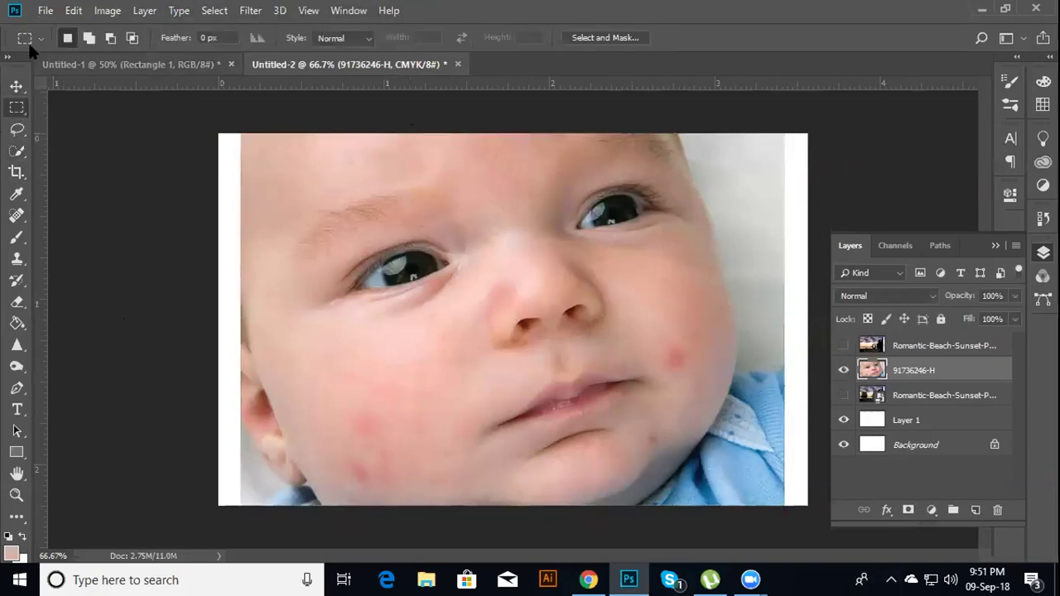
Apply a 12.5-pixel Gaussian Blur to the baby photo, then undo it
left_click(251, 10)
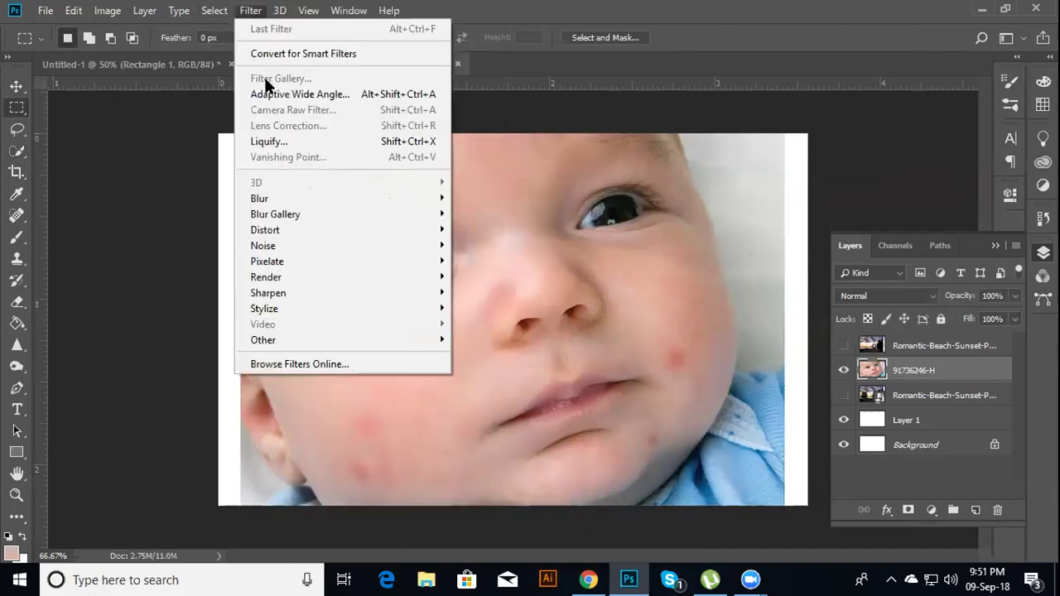
mouse_move(265, 199)
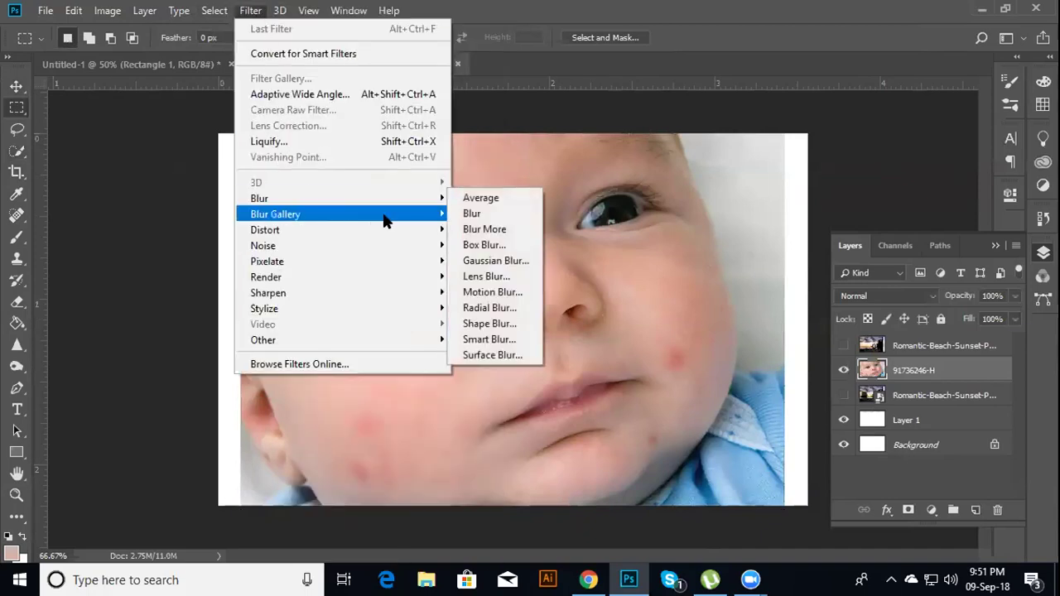
left_click(492, 262)
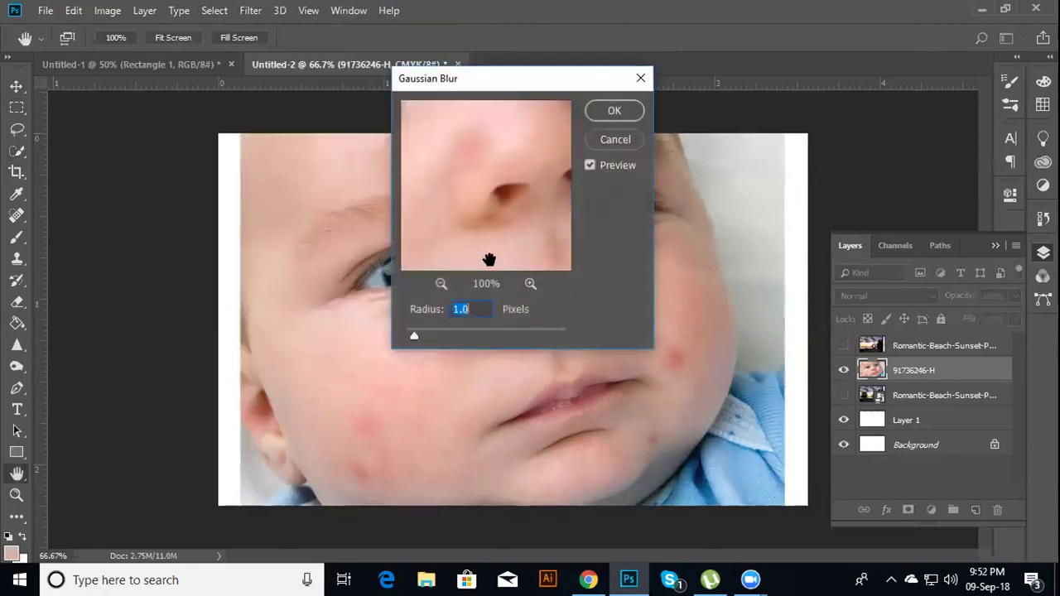
left_click(440, 283)
left_click(440, 284)
left_click(440, 283)
left_click(441, 283)
left_click(440, 283)
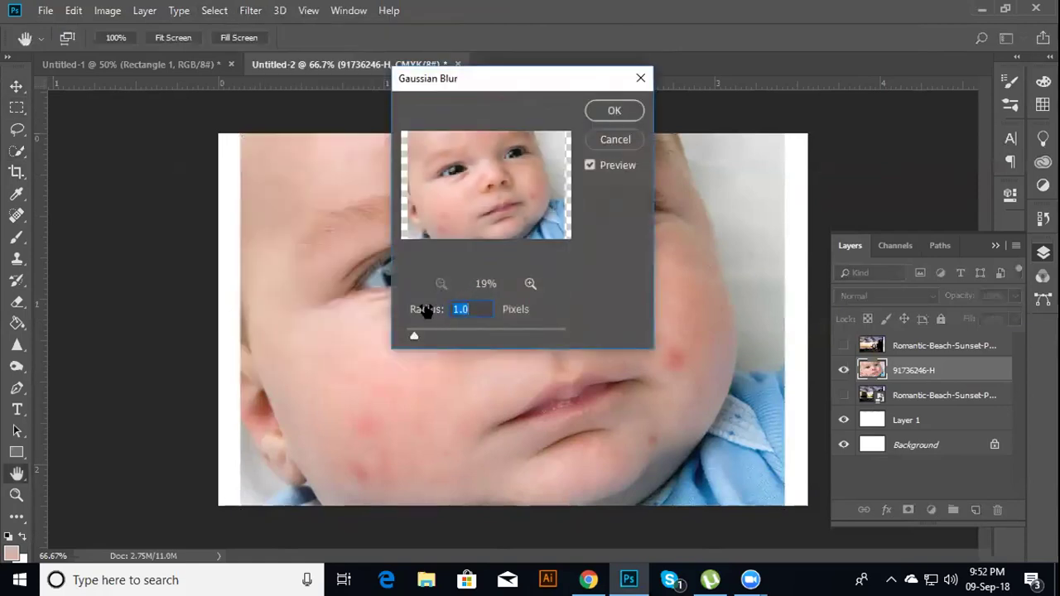
left_click_drag(414, 335, 471, 340)
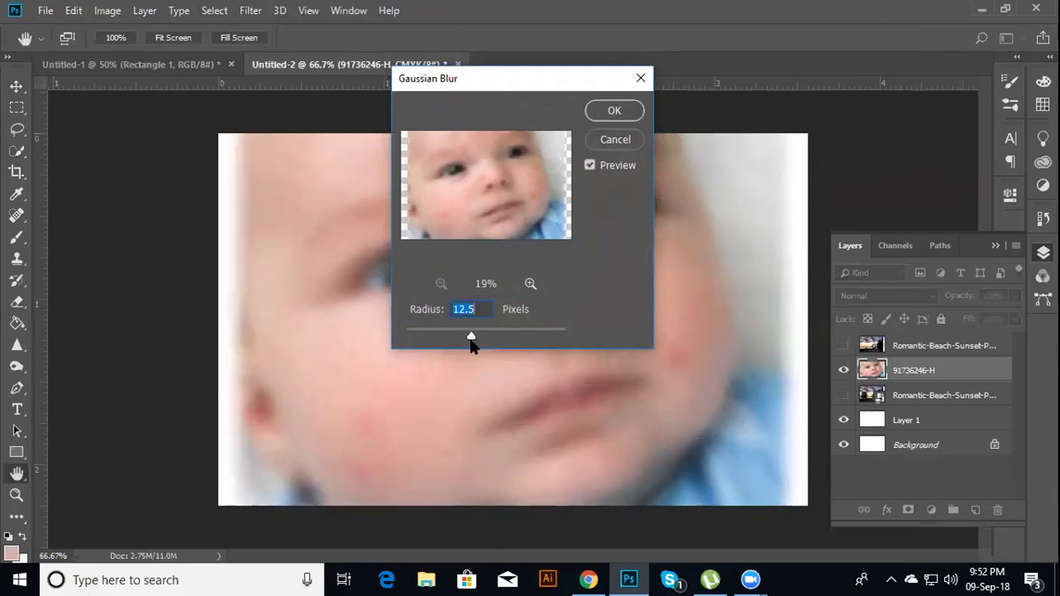
left_click(607, 120)
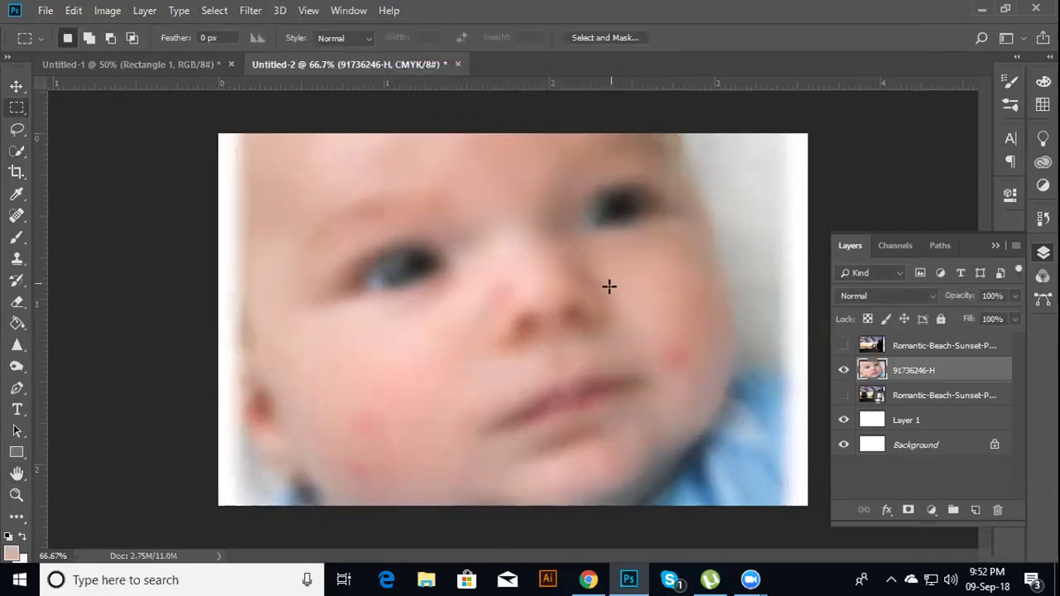
key("ctrl+z")
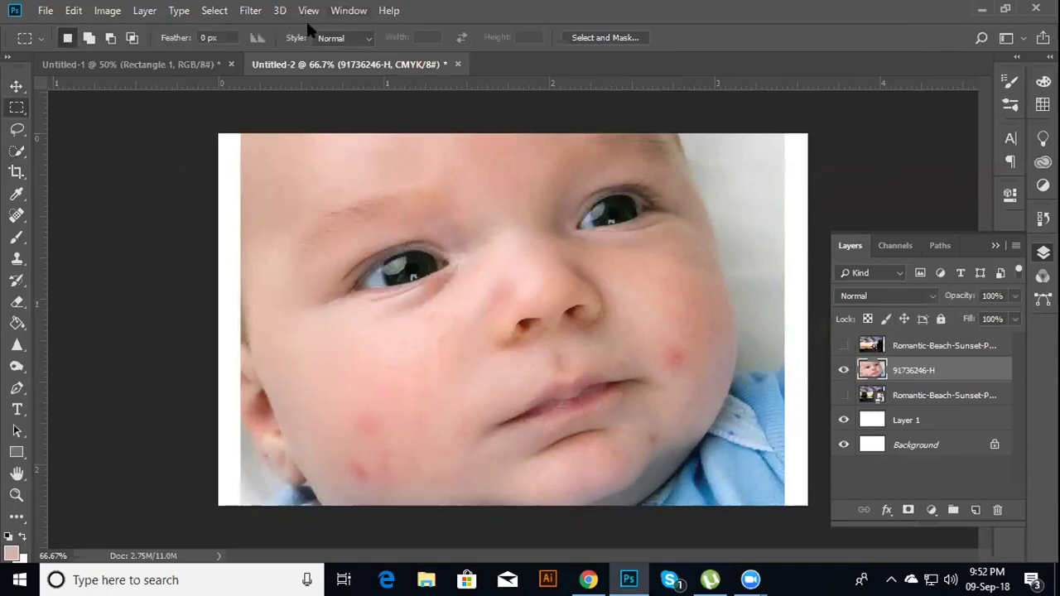
left_click(17, 150)
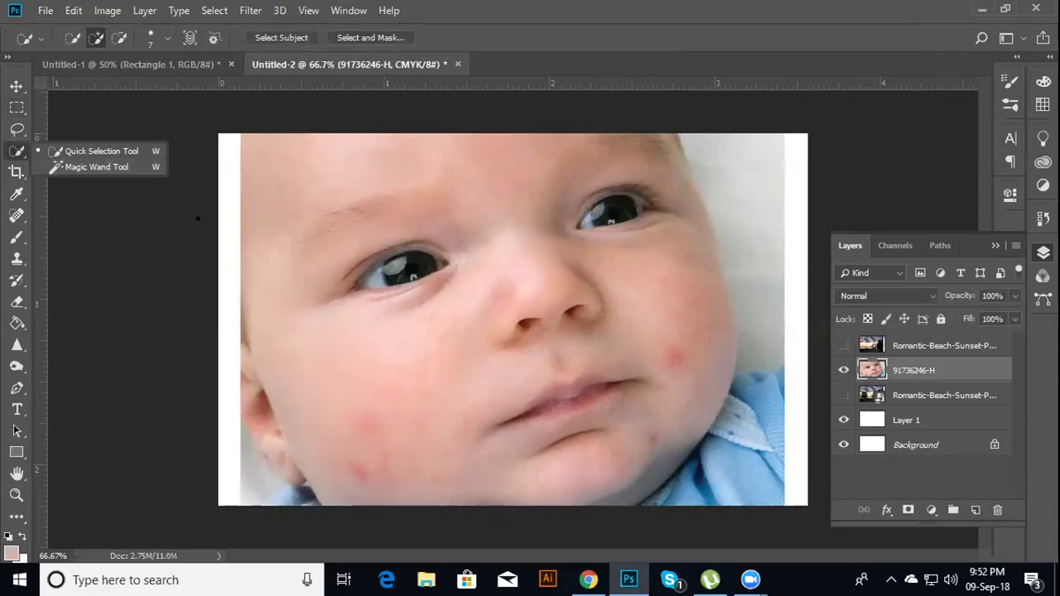
left_click_drag(350, 198, 365, 350)
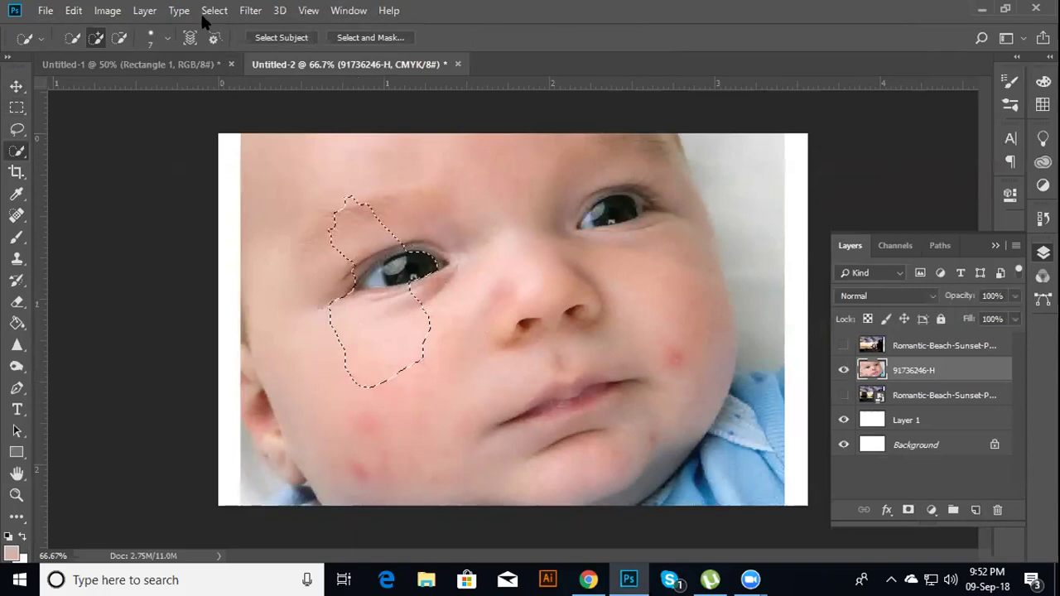
left_click(250, 11)
mouse_move(343, 199)
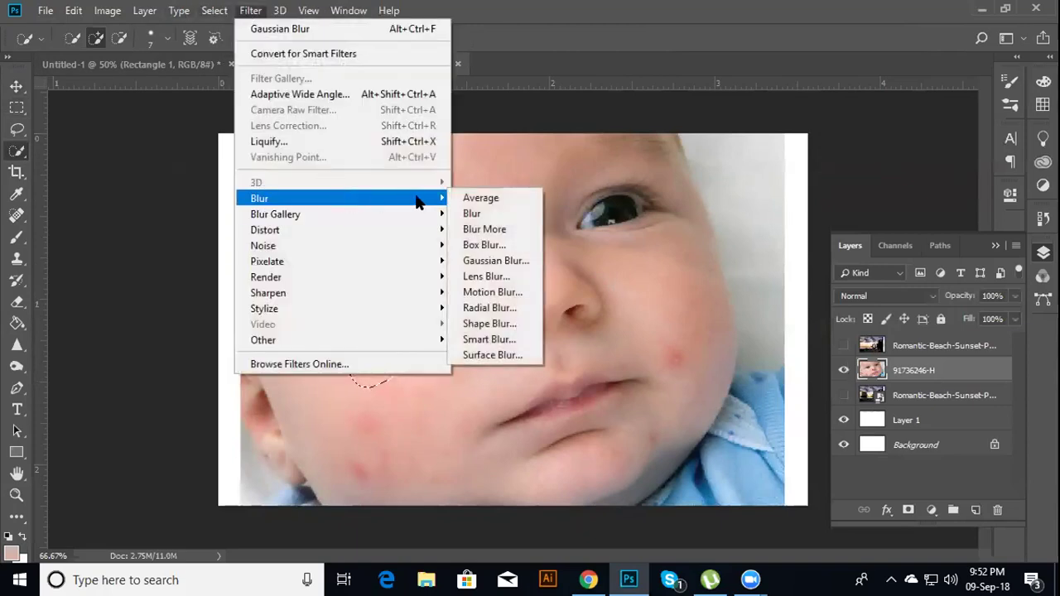
left_click(505, 260)
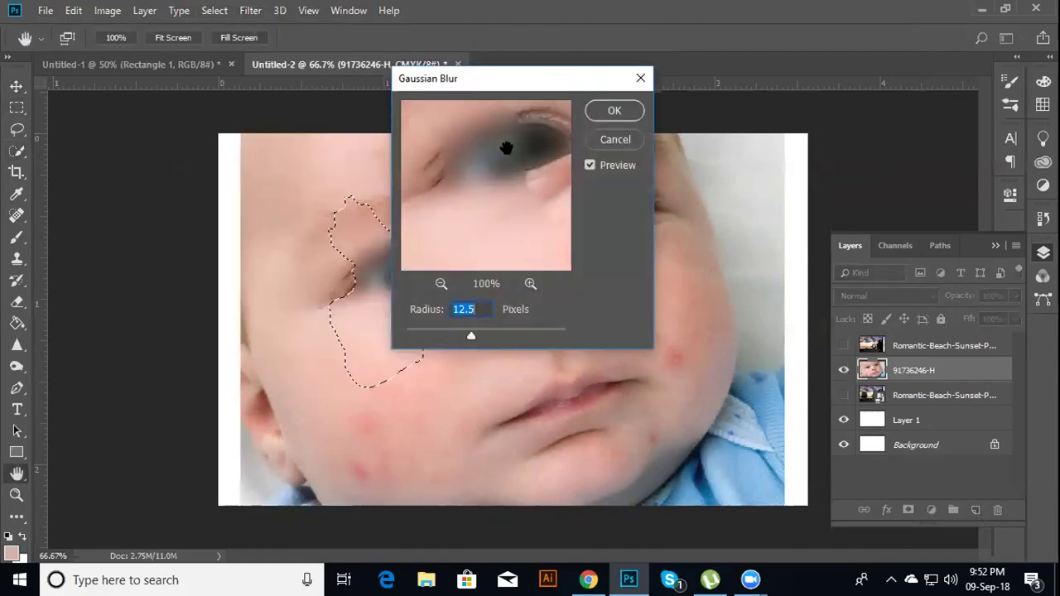
left_click_drag(538, 79, 762, 206)
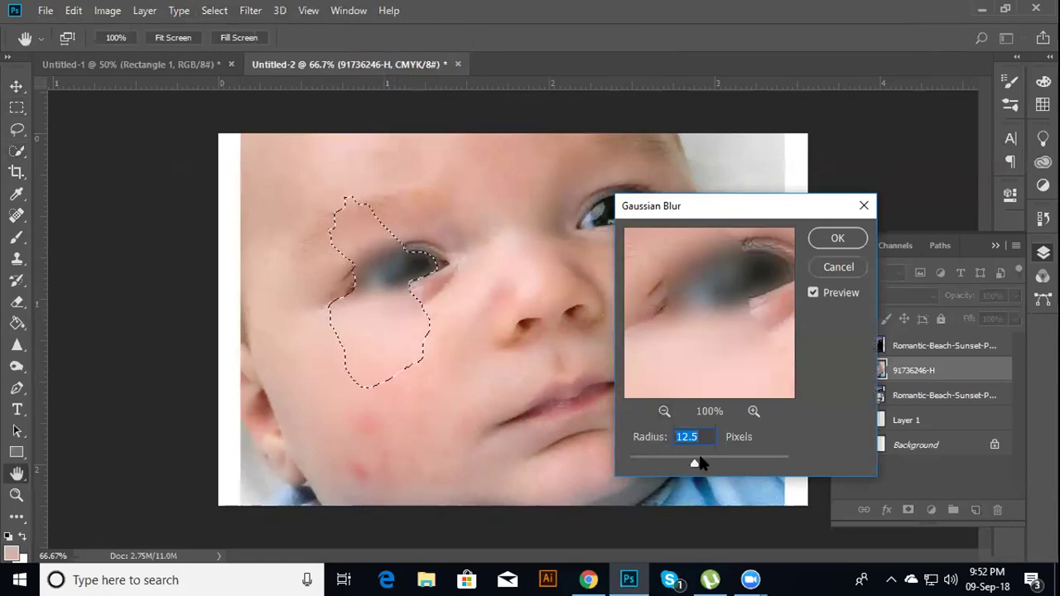
left_click_drag(694, 463, 719, 463)
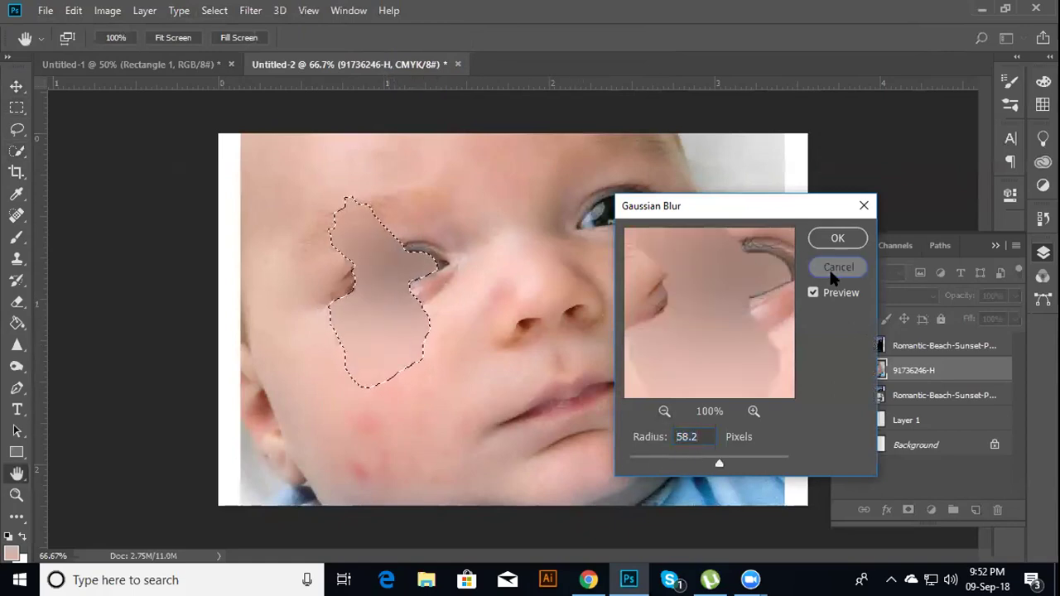
left_click(836, 268)
left_click(16, 107)
left_click(137, 327)
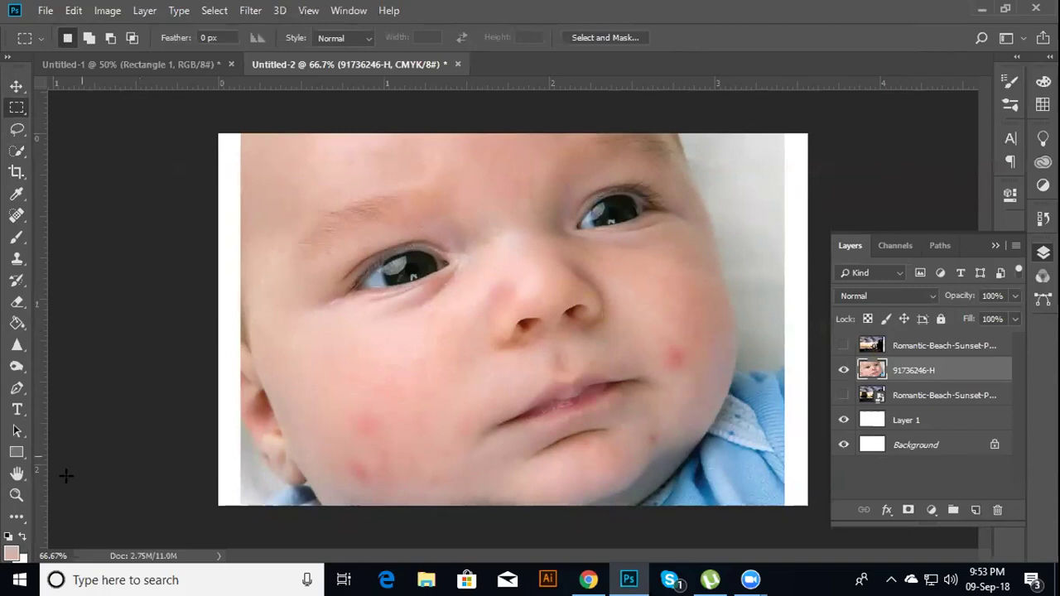
Zoom to 200% around the baby's nose and pan across the eye and cheek
left_click(22, 474)
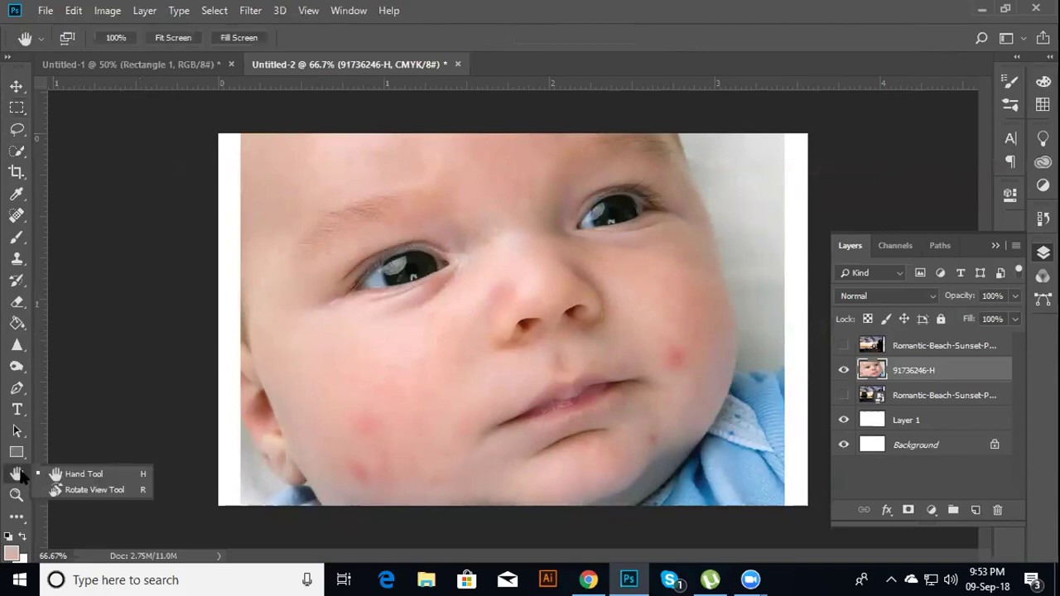
left_click(66, 476)
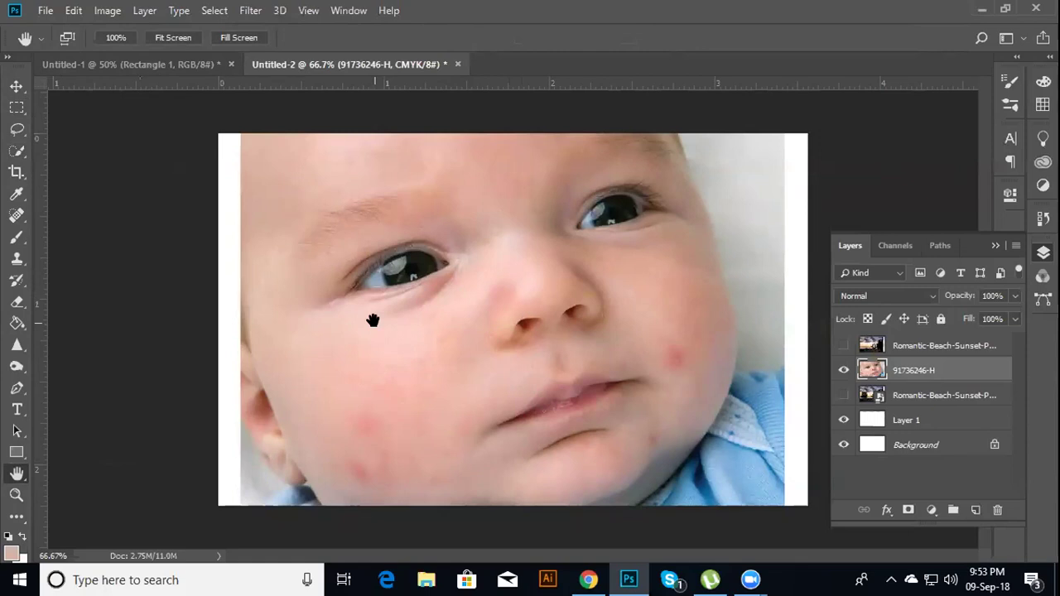
left_click(16, 495)
left_click(500, 364)
left_click(447, 302)
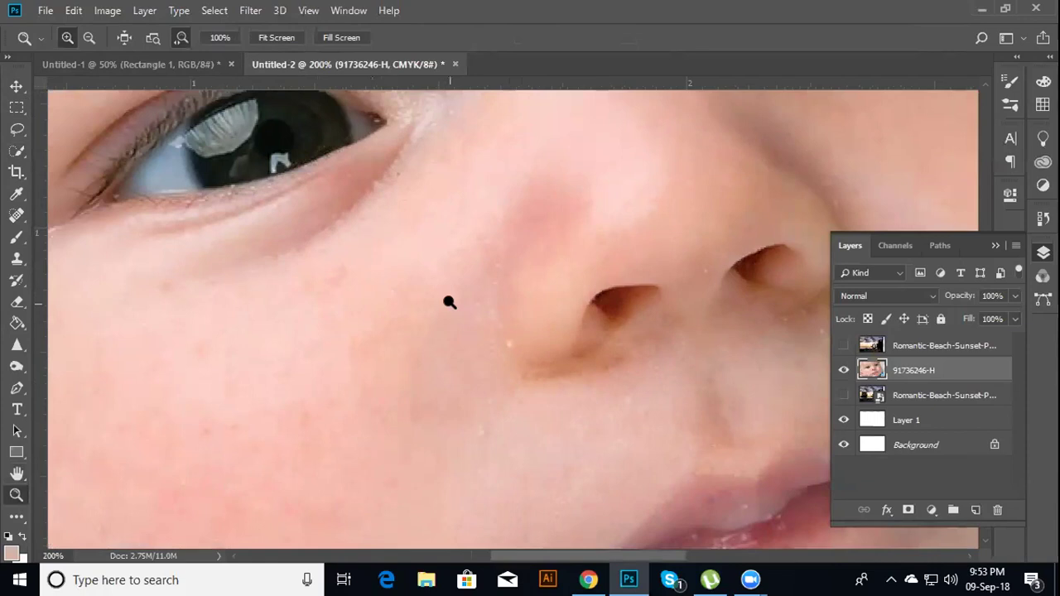
left_click(17, 472)
left_click_drag(372, 334, 563, 516)
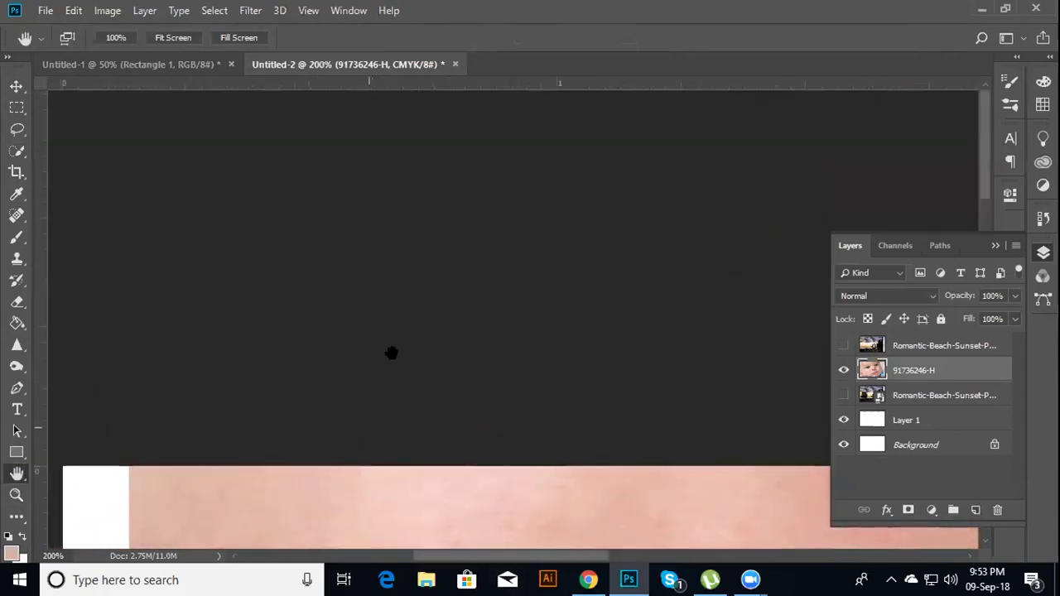
mouse_move(391, 353)
left_mouse_down()
mouse_move(530, 475)
mouse_move(570, 403)
mouse_move(544, 525)
mouse_move(502, 227)
mouse_move(433, 116)
mouse_move(412, 402)
mouse_move(440, 310)
mouse_move(265, 248)
left_mouse_up()
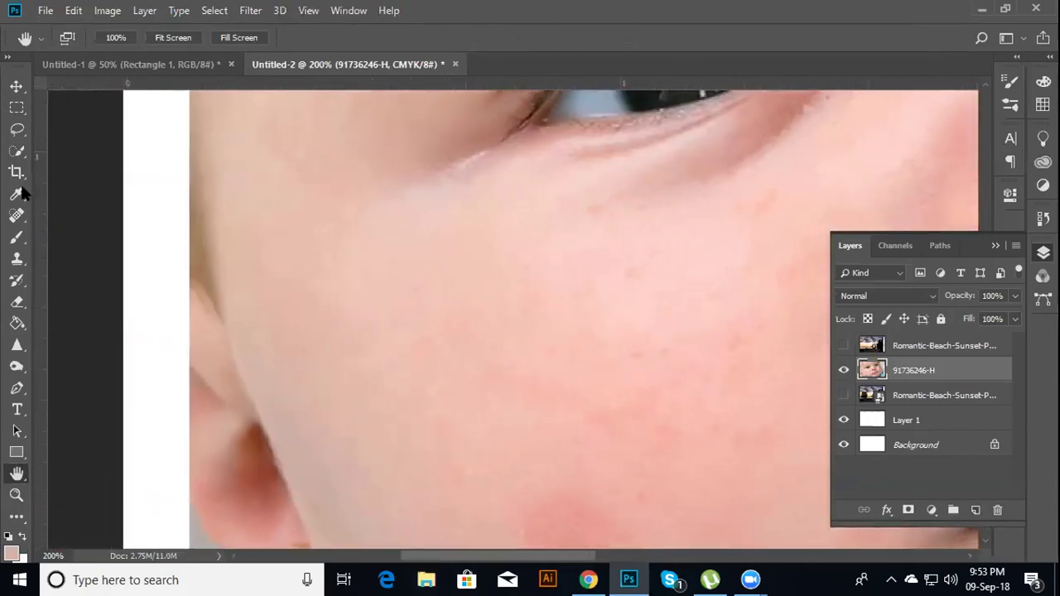
left_click(17, 86)
left_click(18, 108)
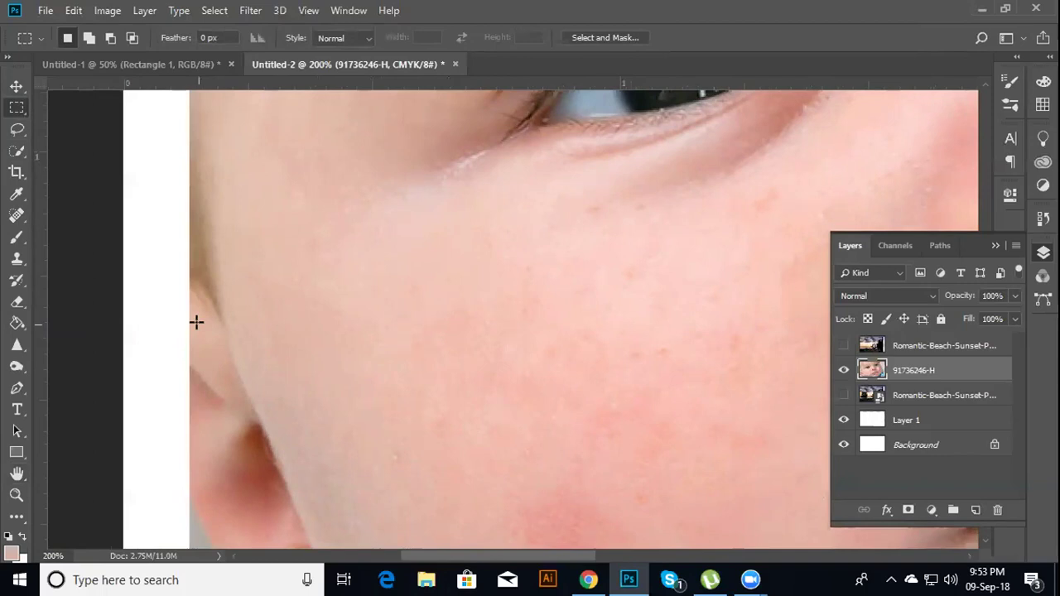
Hide the baby photo, show only the top beach sunset layer, and zoom out
left_click(844, 370)
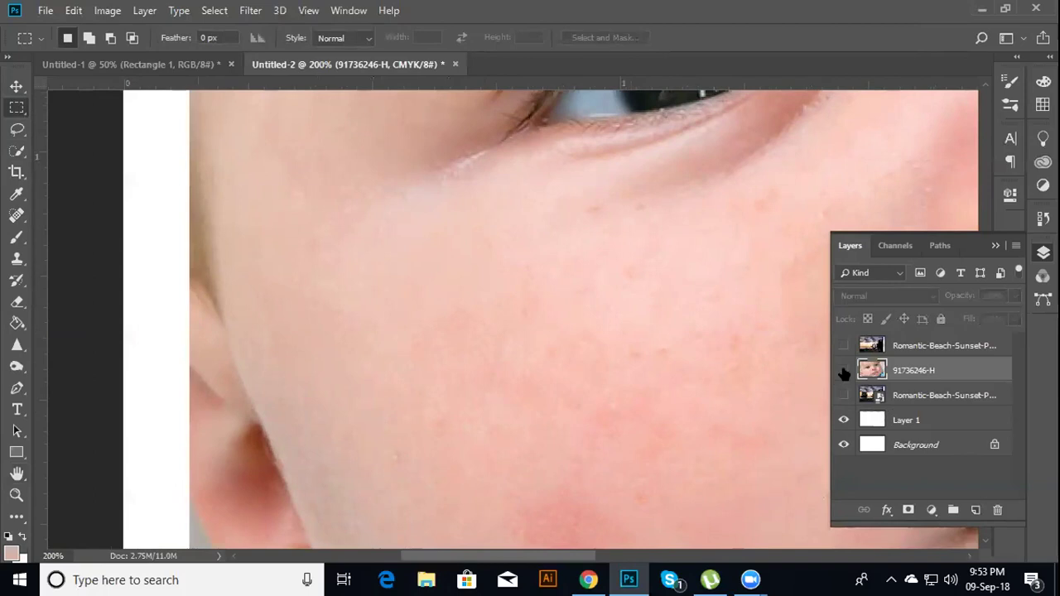
left_click(844, 395)
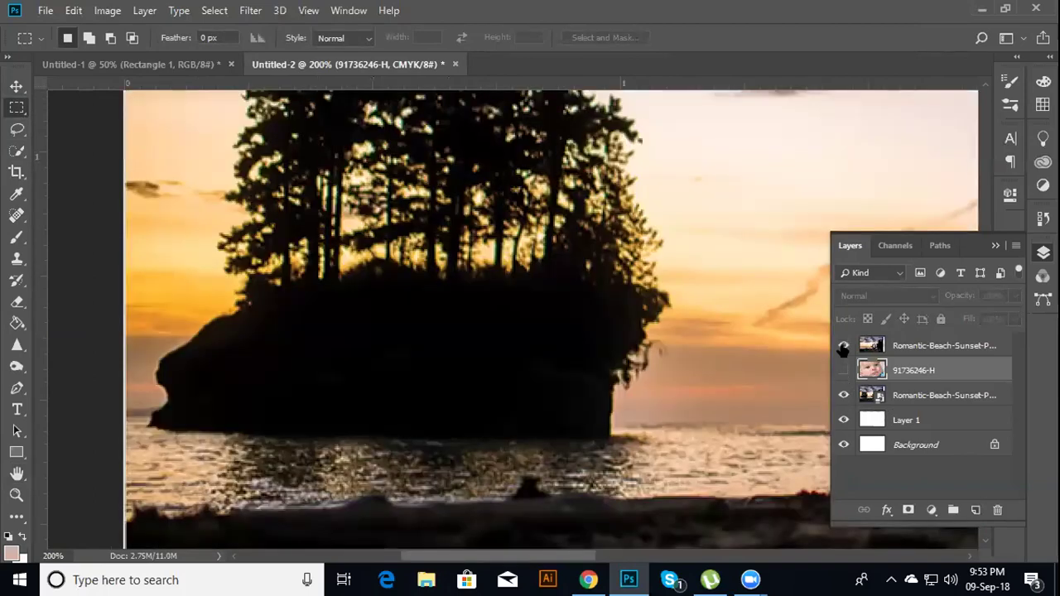
left_click(843, 346)
left_click(842, 396)
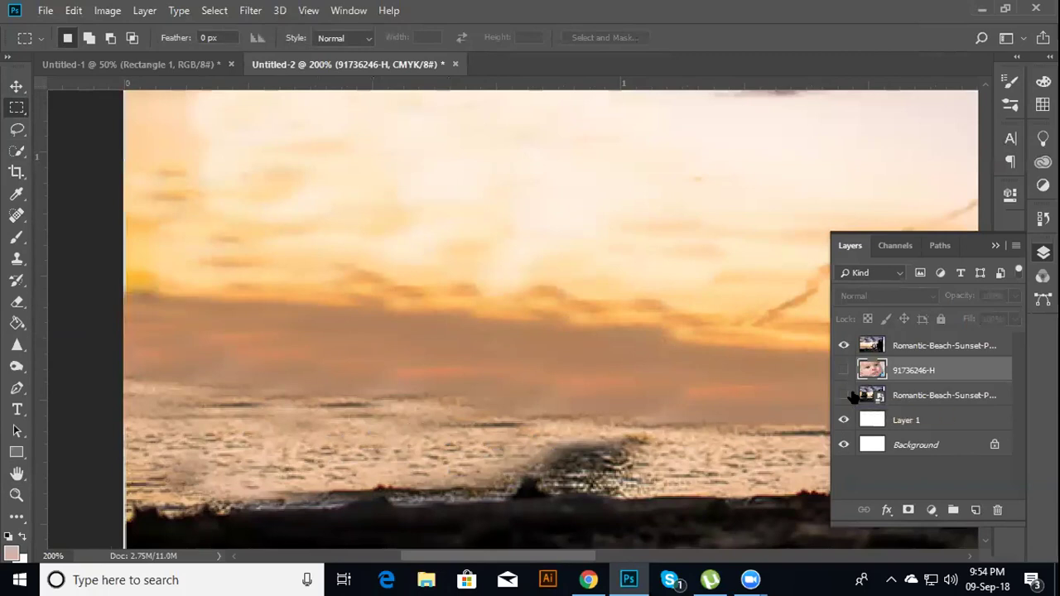
key("ctrl+minus")
key("ctrl+minus")
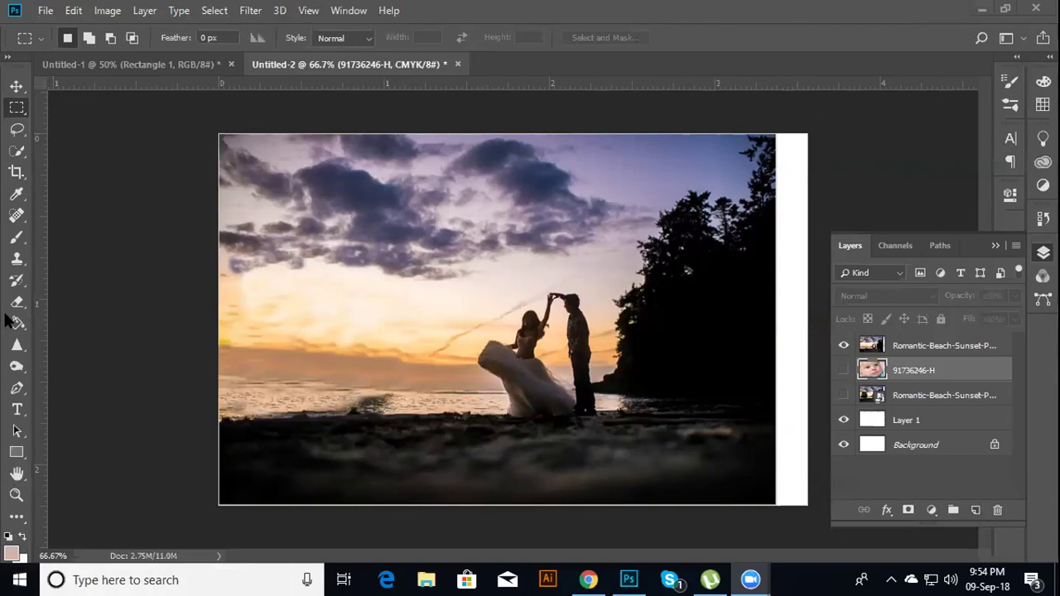
Pull the crop's right edge in to the sunset photo's edge and confirm the crop
left_click(16, 183)
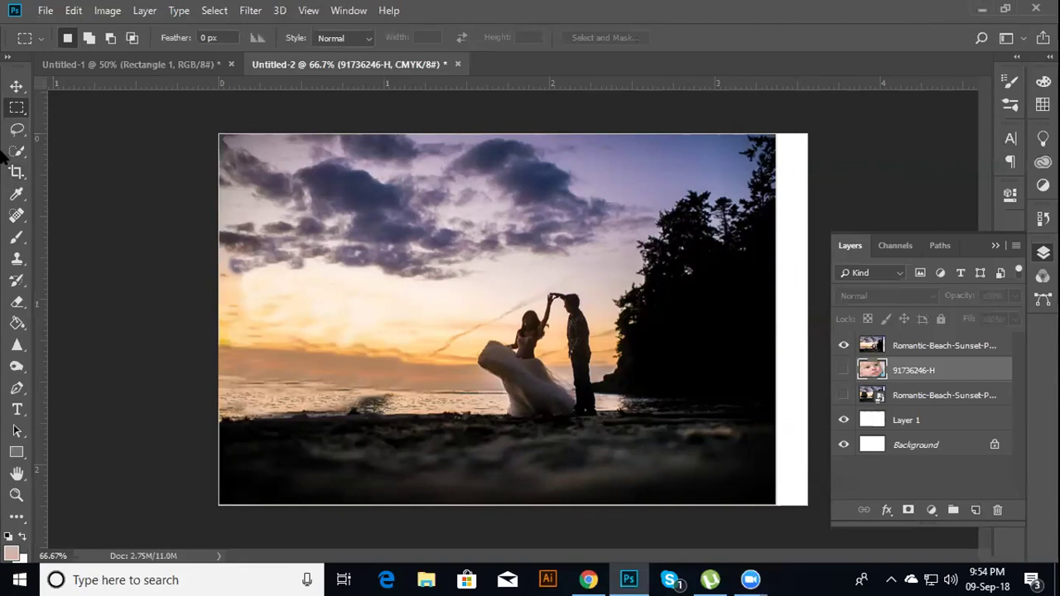
left_click(18, 170)
left_click_drag(801, 314, 791, 315)
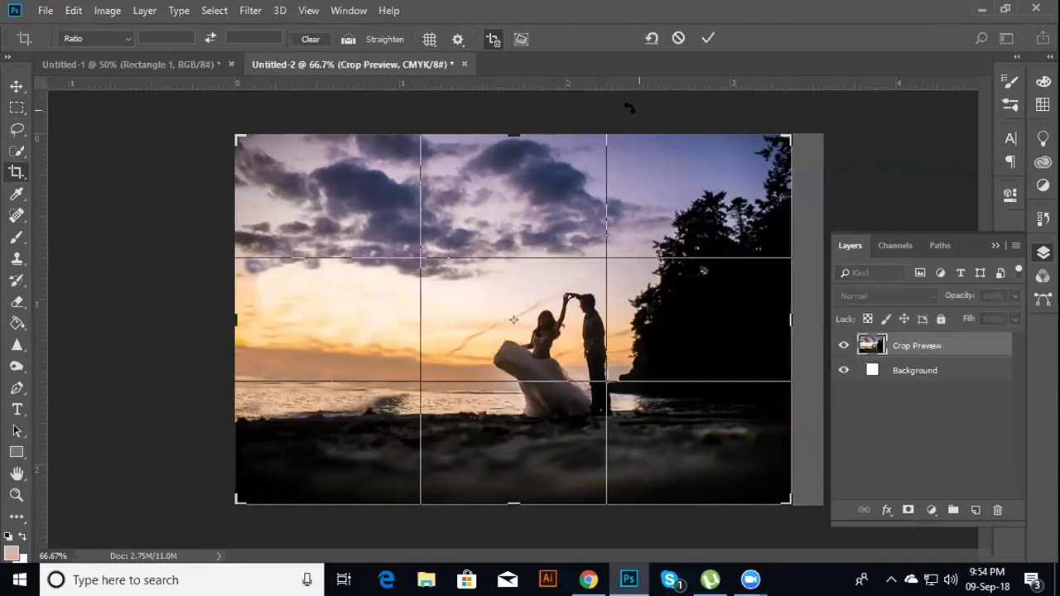
left_click(17, 107)
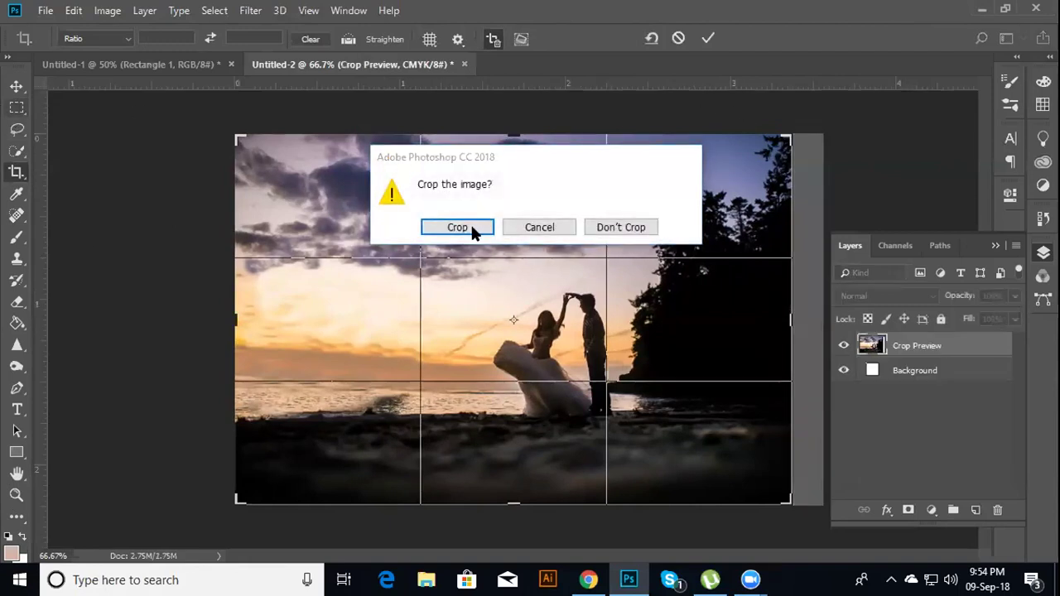
left_click(469, 225)
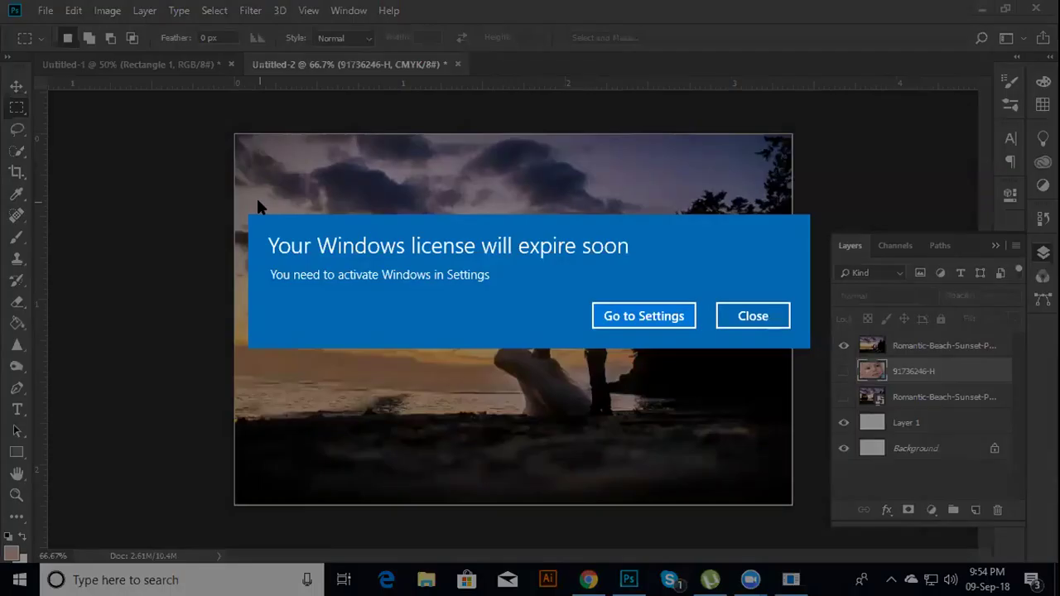
Dismiss the licence notice and create a 3.5 × 2 in, 300 ppi CMYK white document
left_click(257, 201)
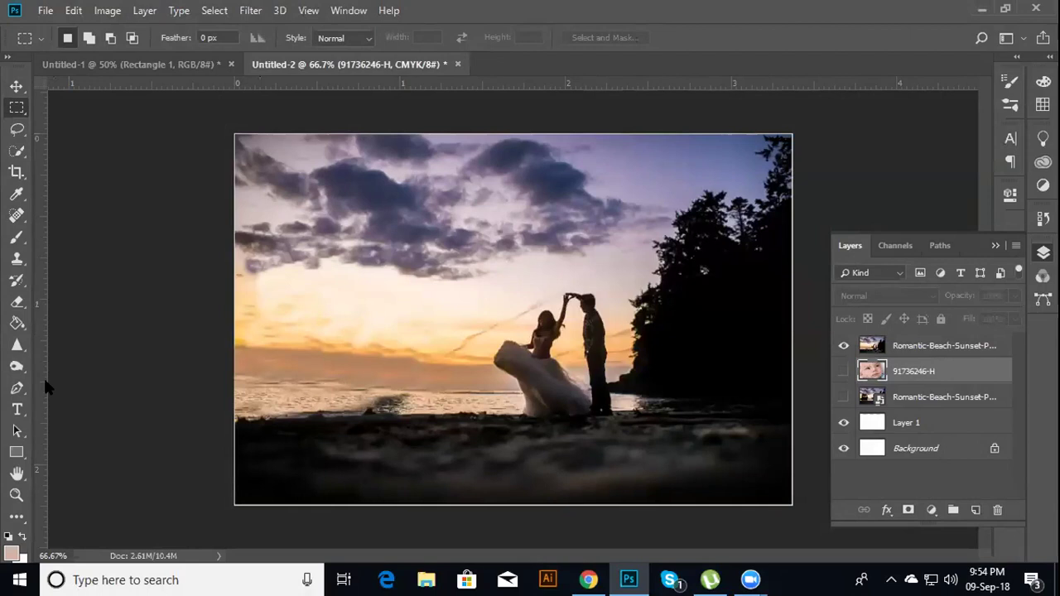
left_click(43, 10)
left_click(43, 10)
key("ctrl+n")
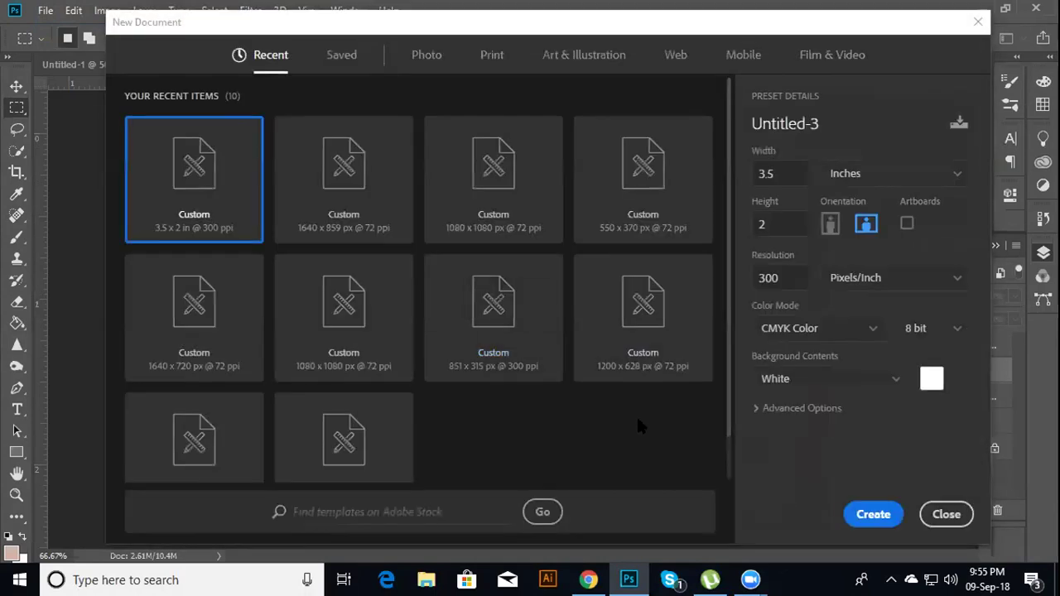
left_click(786, 172)
left_click(760, 224)
left_click(776, 279)
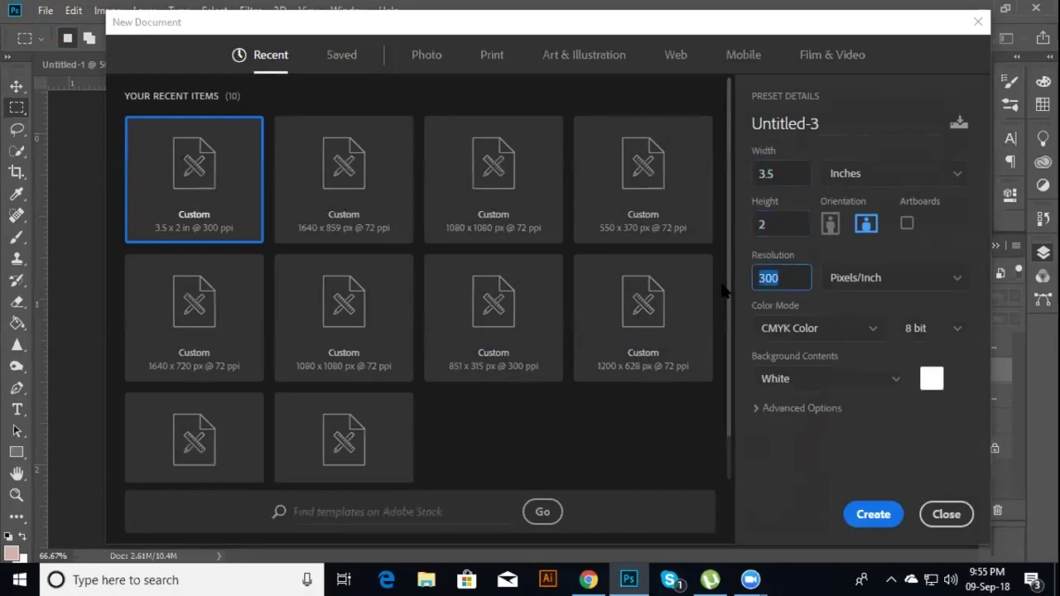
left_click(893, 516)
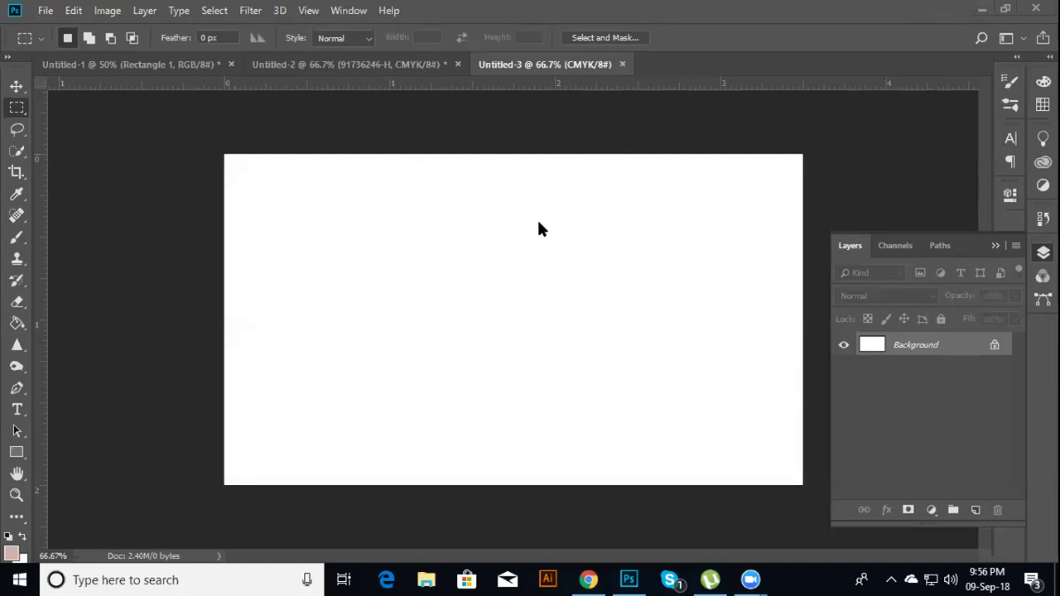
left_click(510, 264)
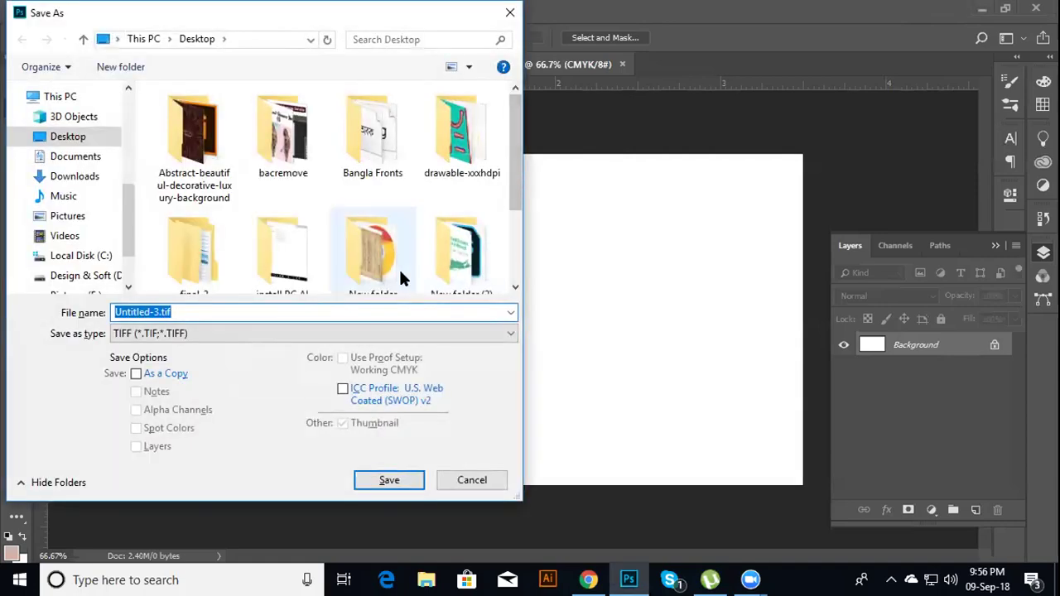
left_click(285, 331)
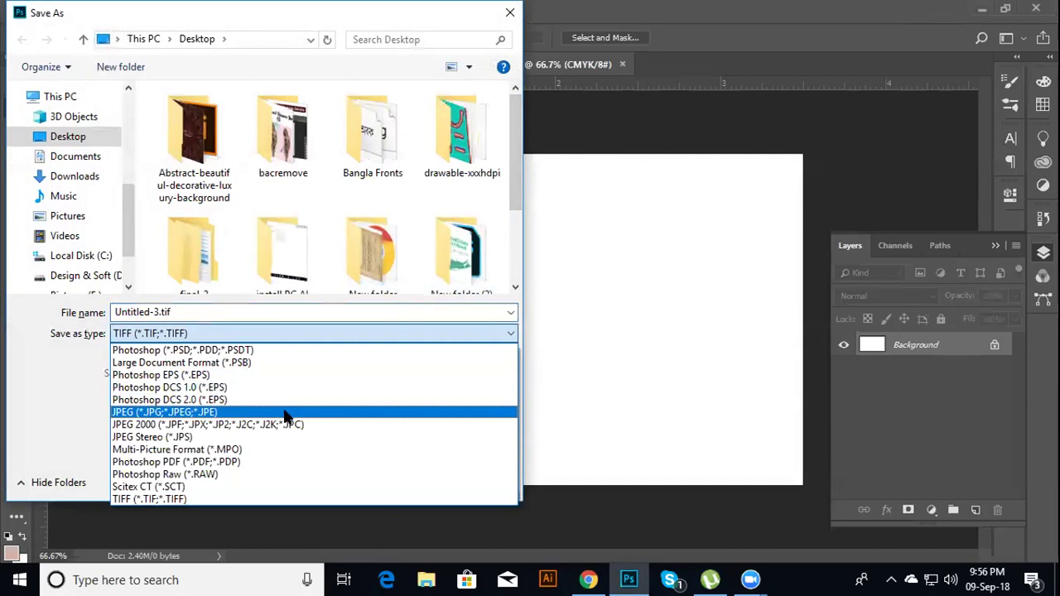
left_click(648, 269)
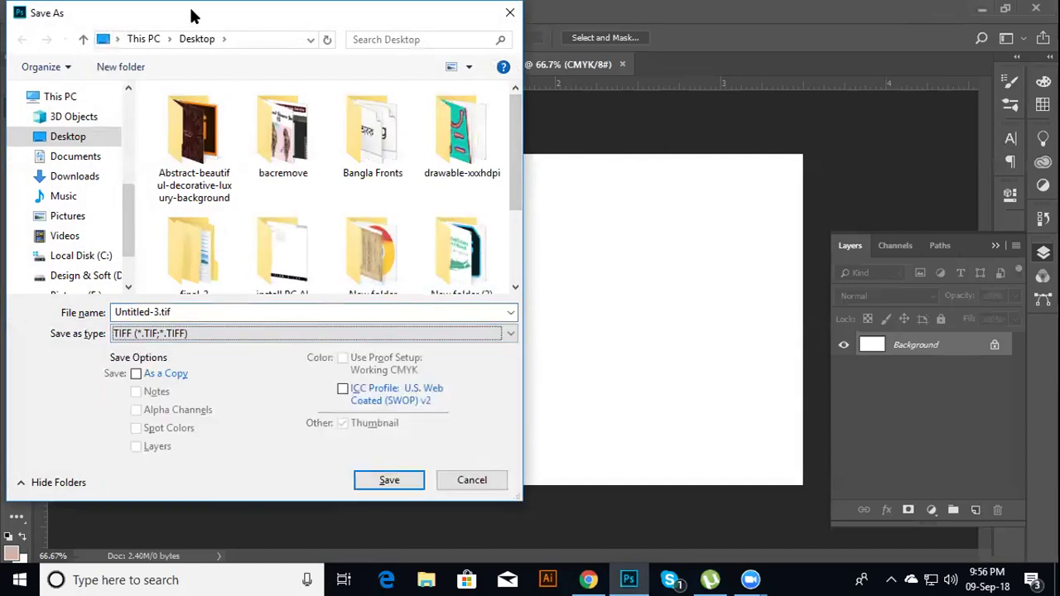
left_click_drag(191, 15, 199, 67)
left_click(542, 66)
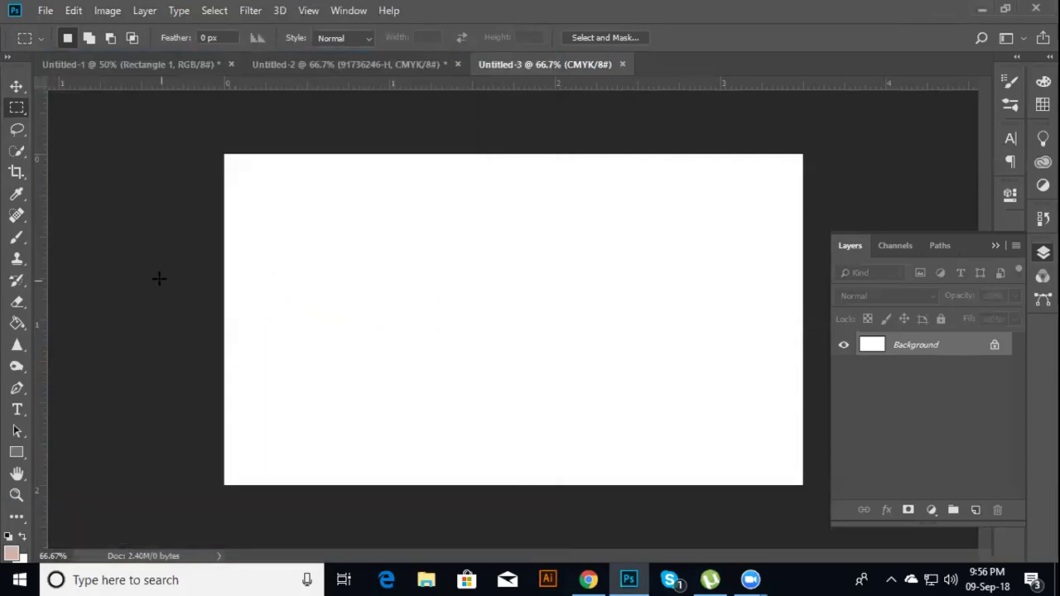
left_click(16, 452)
left_click_drag(547, 259, 611, 354)
key("ctrl+s")
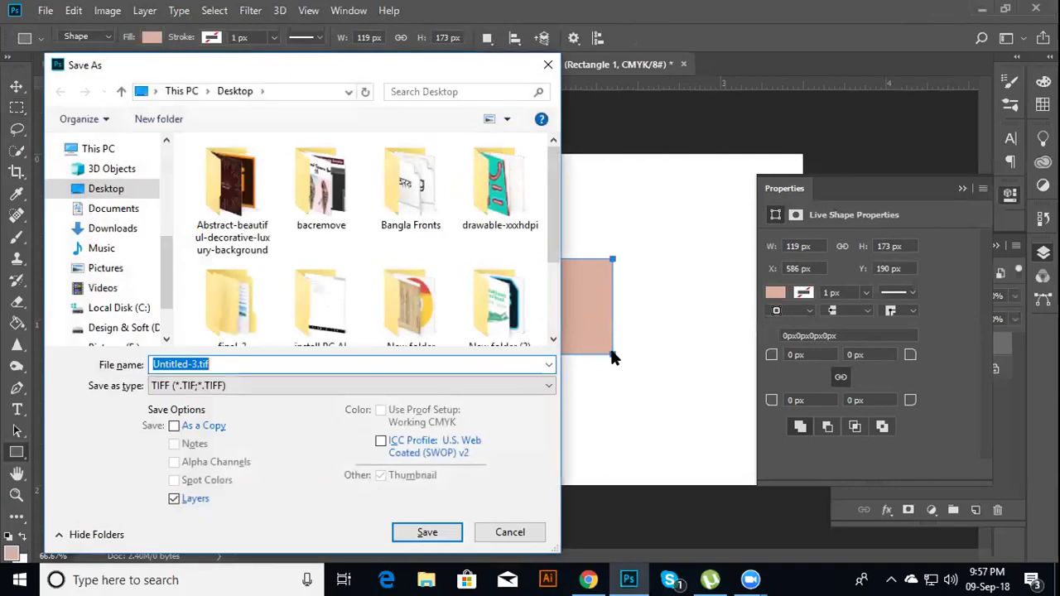
left_click(360, 384)
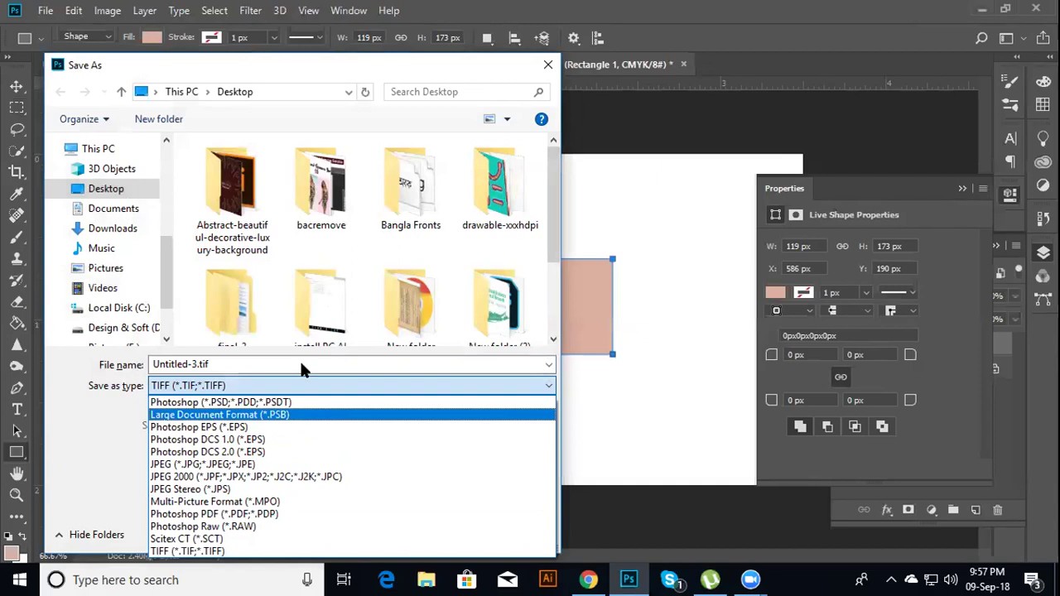
left_click(317, 403)
left_click(221, 365)
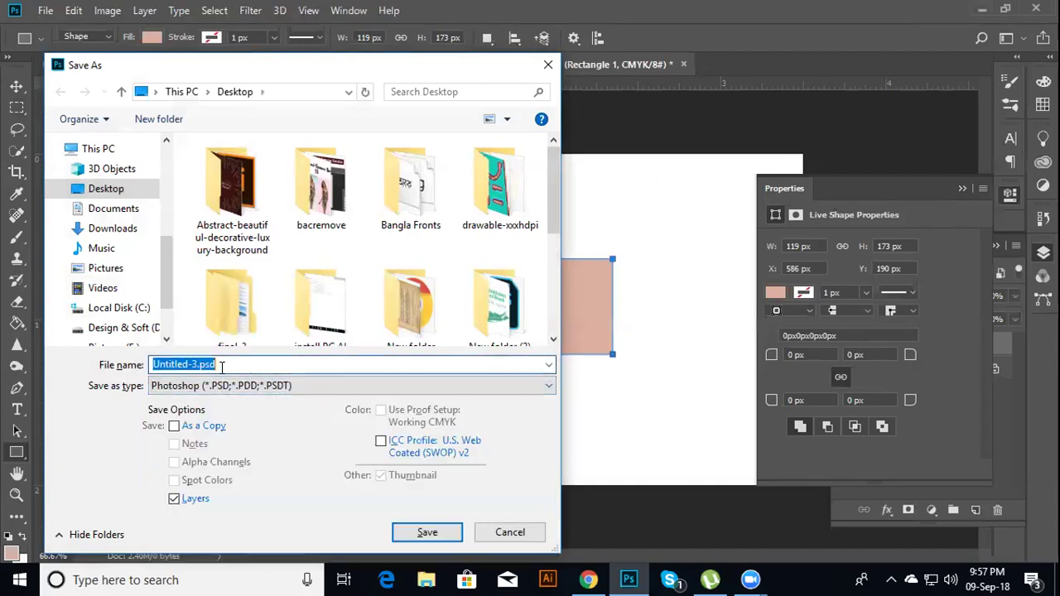
left_click(510, 532)
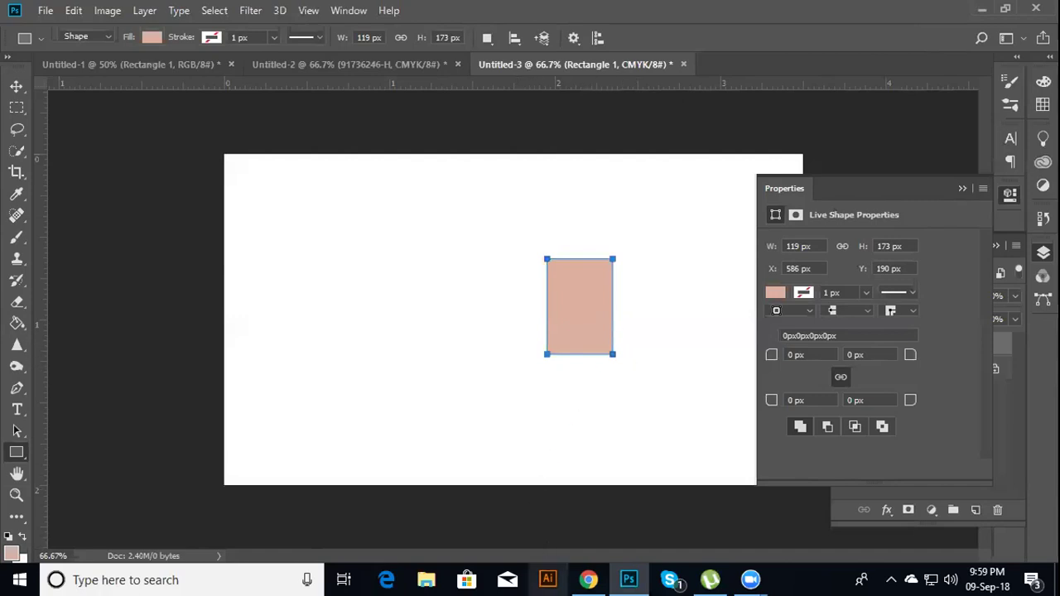
Launch Illustrator and bring up the New Document dialog from the start screen
left_click(548, 577)
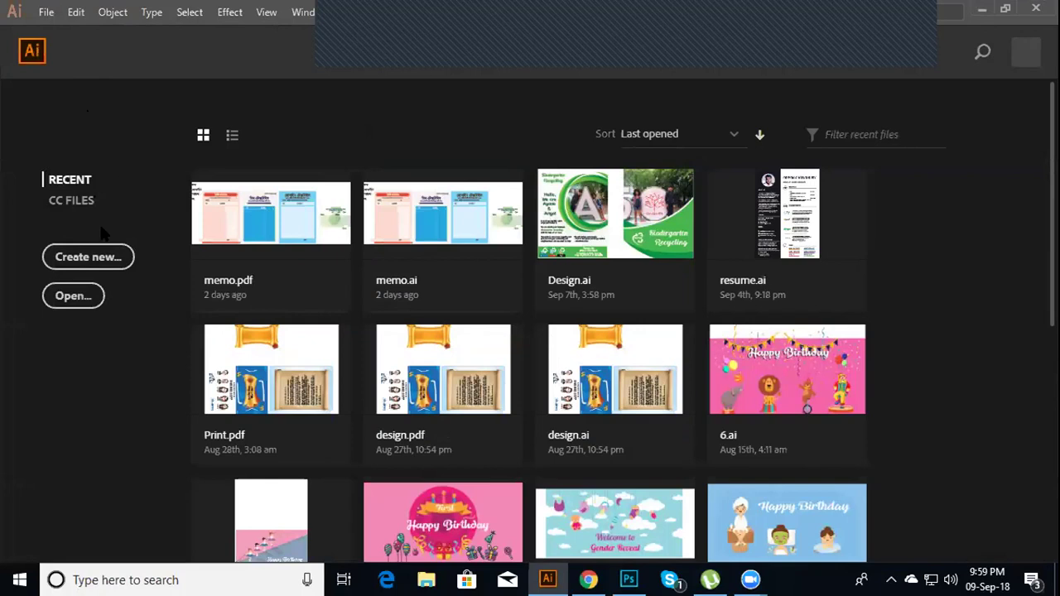
left_click(94, 262)
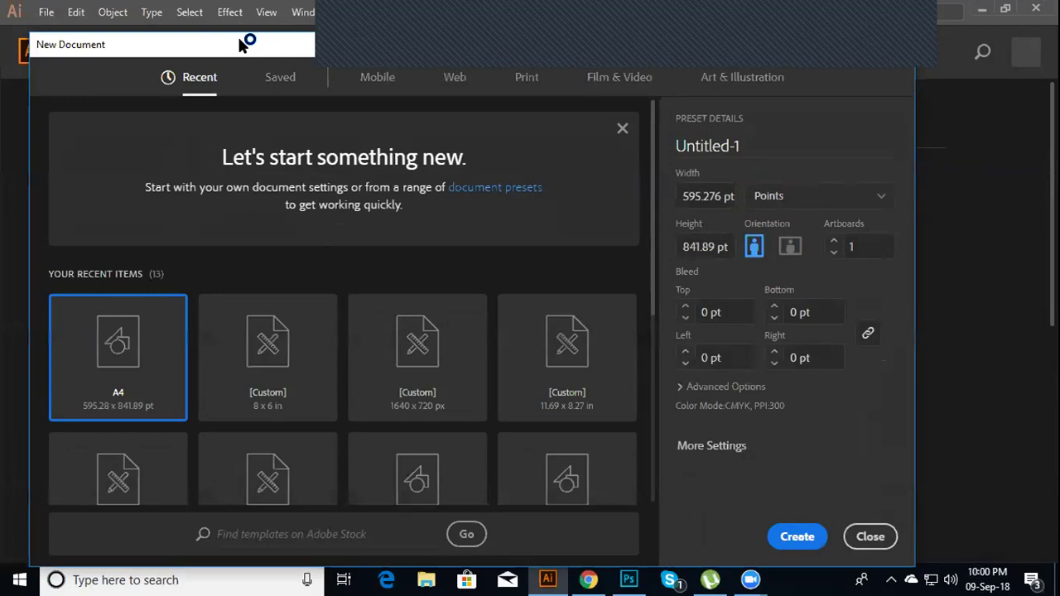
Create a landscape document of 851 × 315 millimetres
left_click(783, 204)
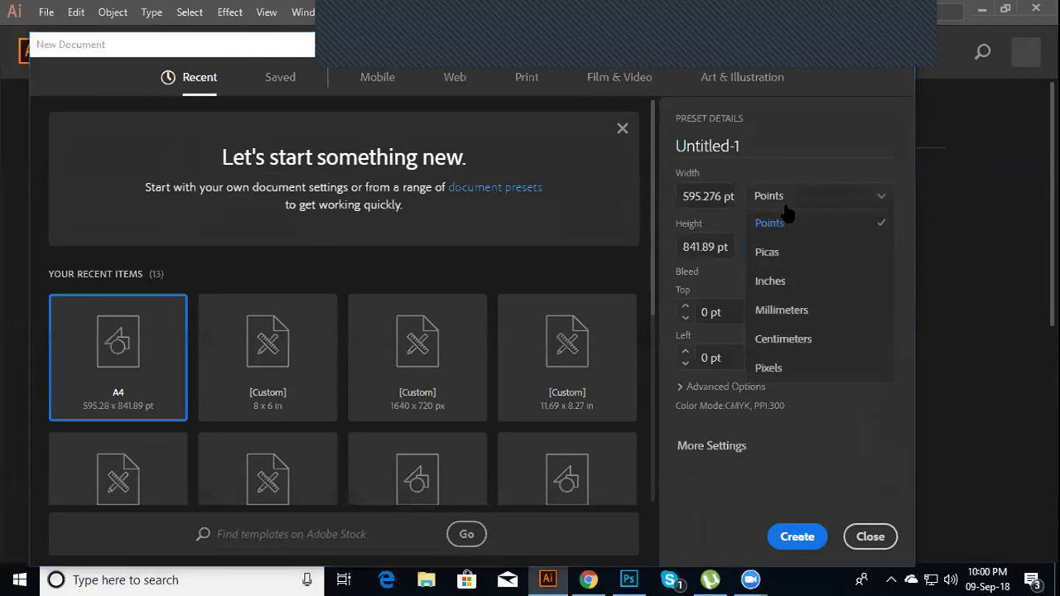
left_click(768, 315)
left_click(720, 196)
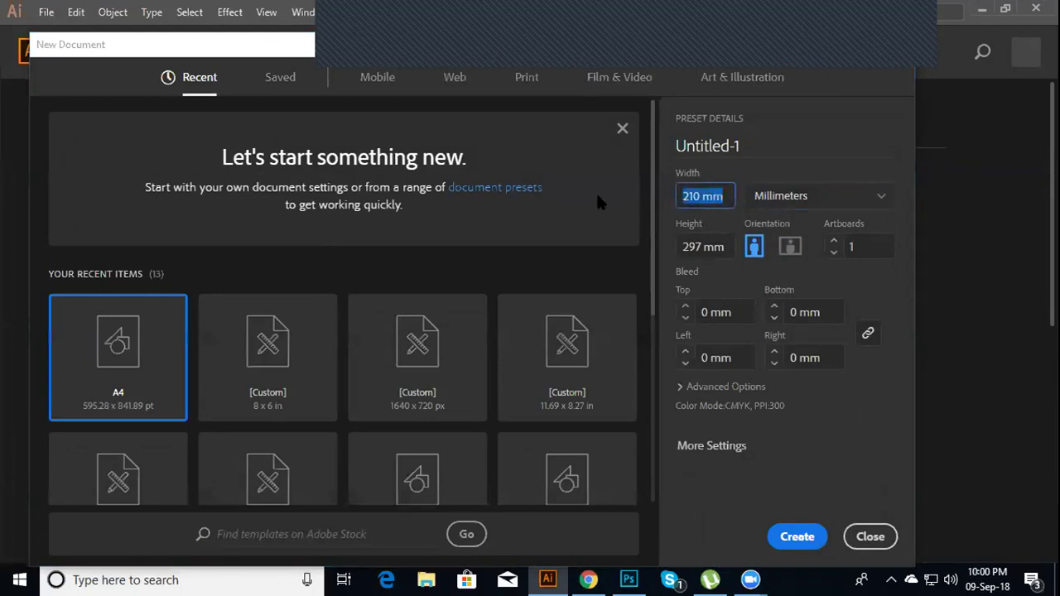
type("851")
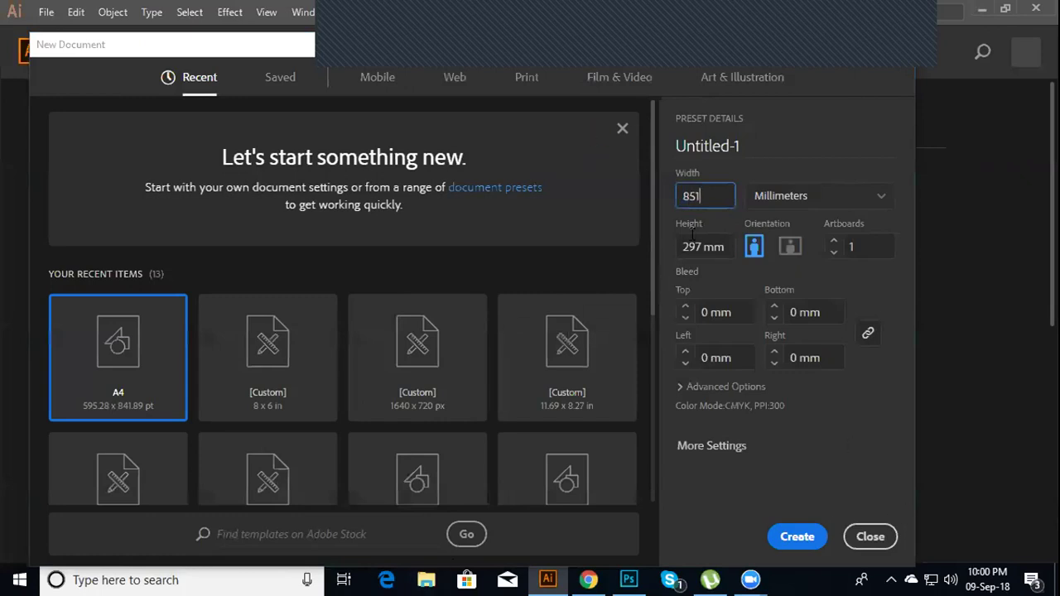
left_click(679, 245)
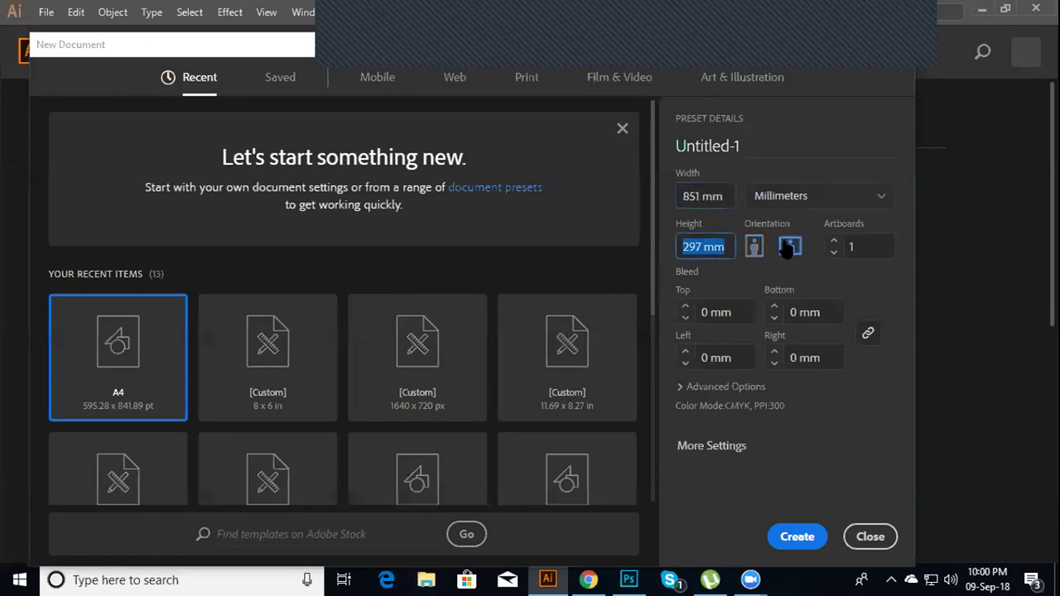
type("315")
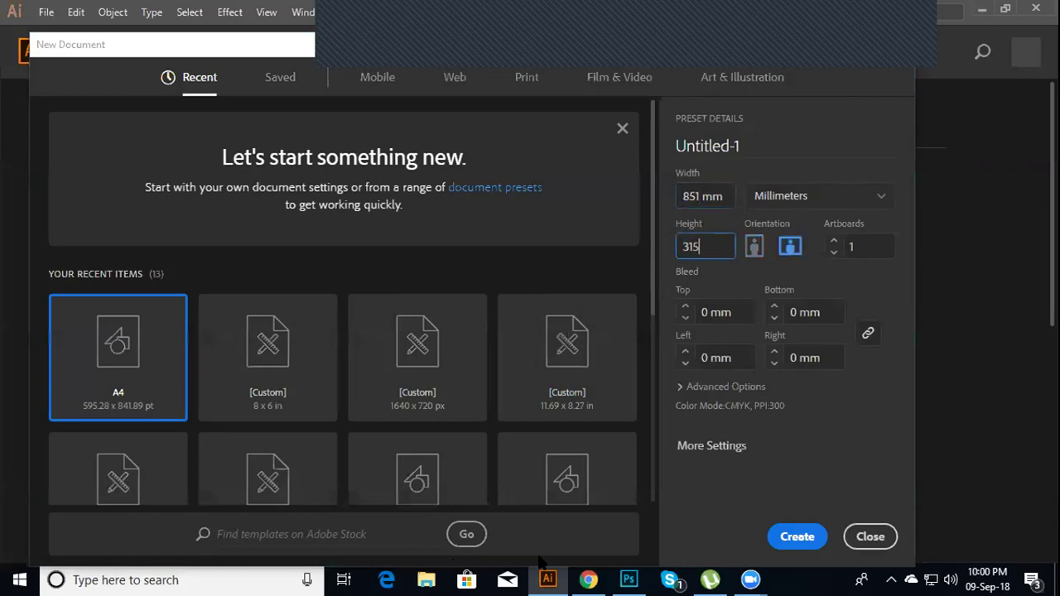
left_click(782, 536)
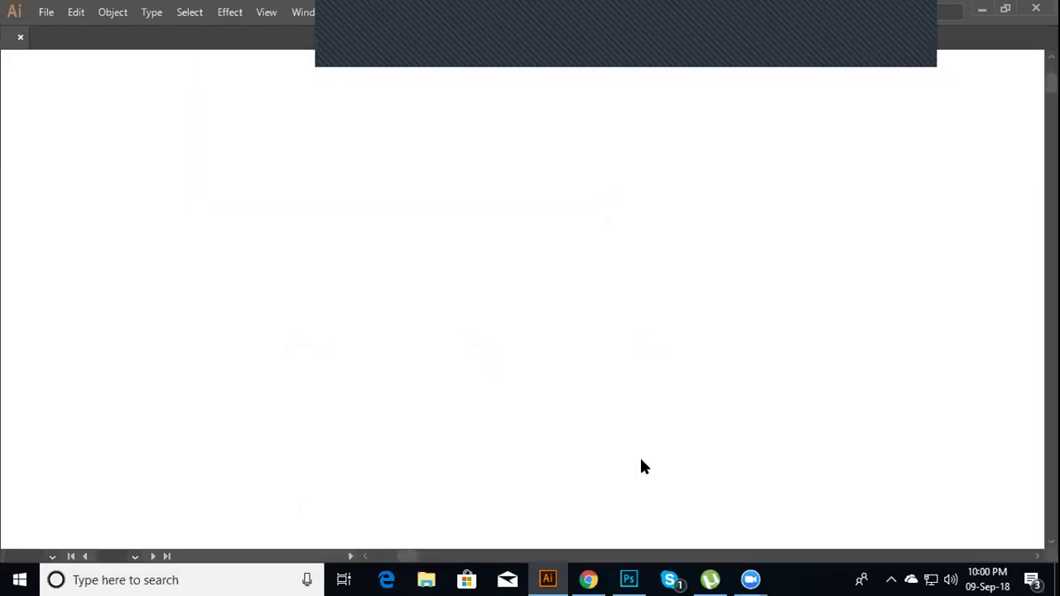
Create a second document via File > New at 851 × 315 pixels
left_click(48, 13)
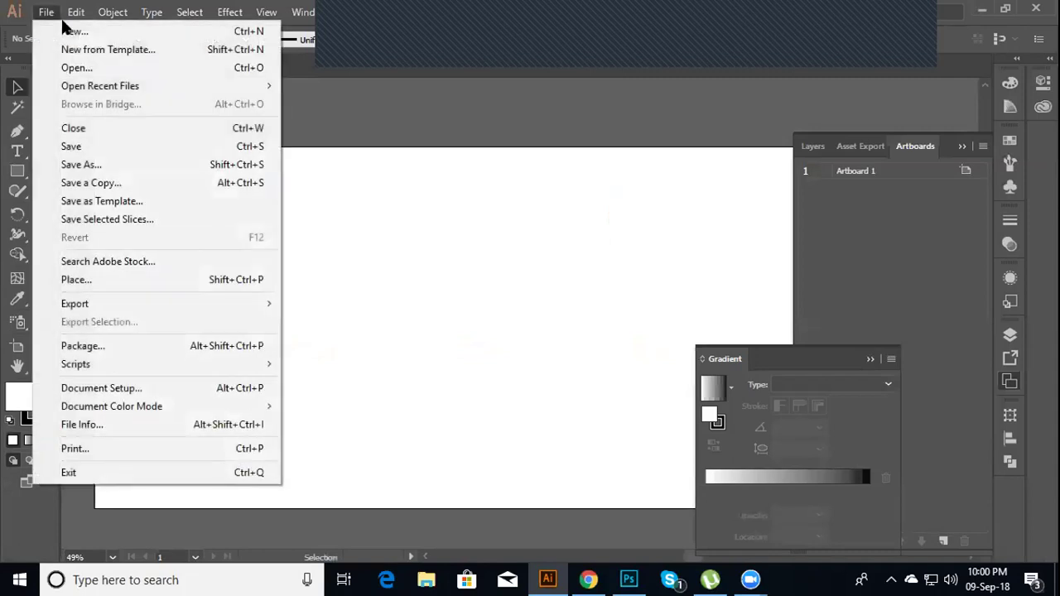
left_click(66, 31)
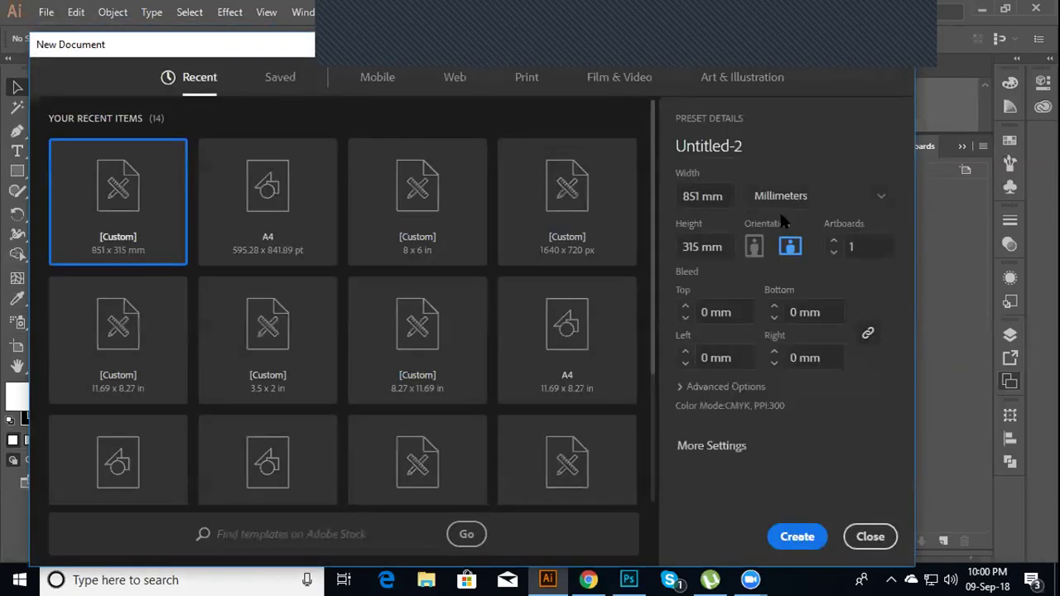
left_click(787, 197)
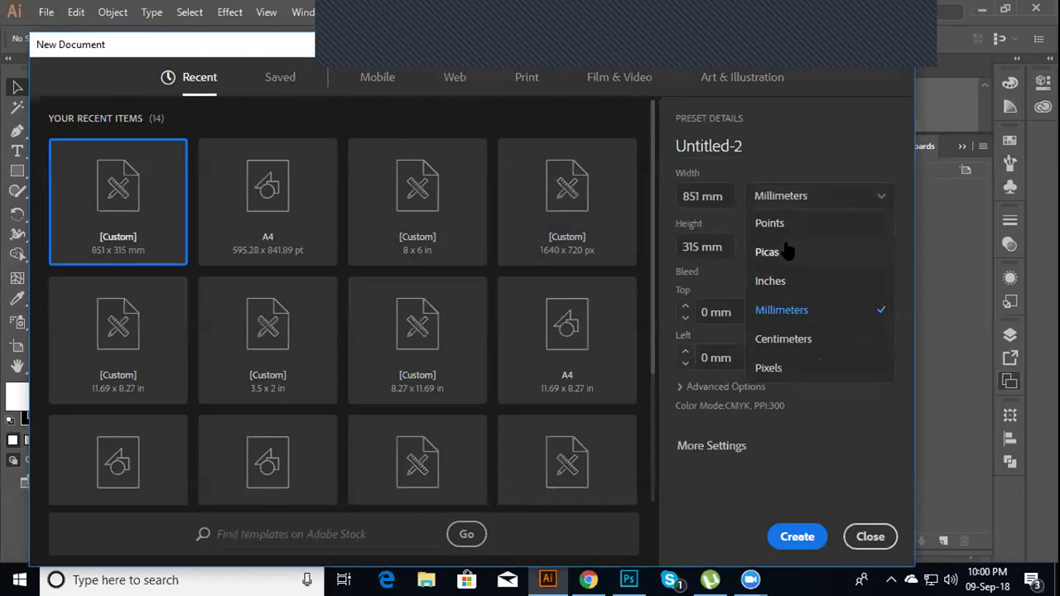
left_click(787, 369)
left_click(728, 191)
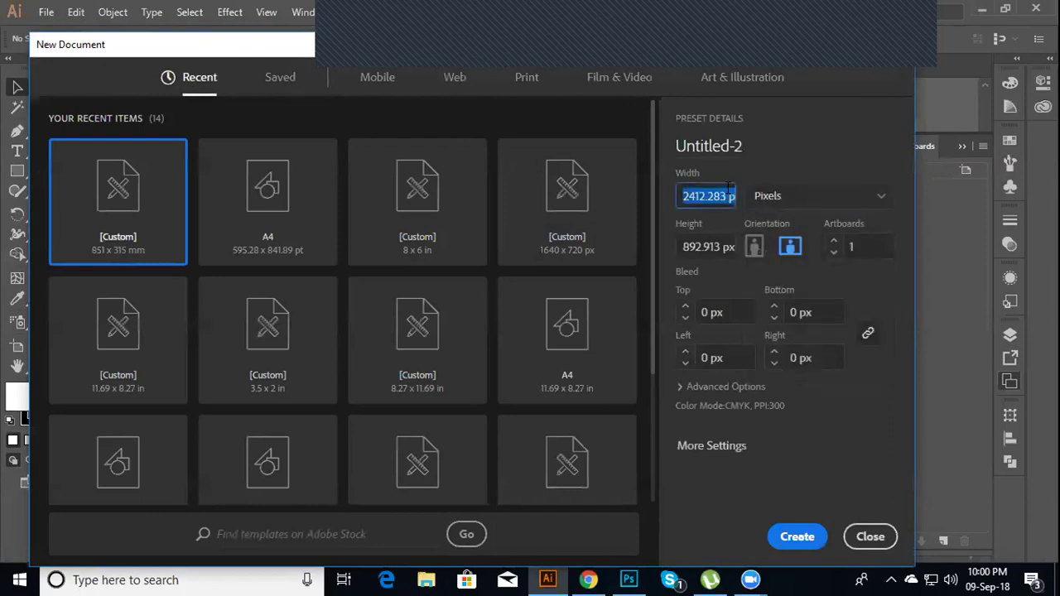
type("851")
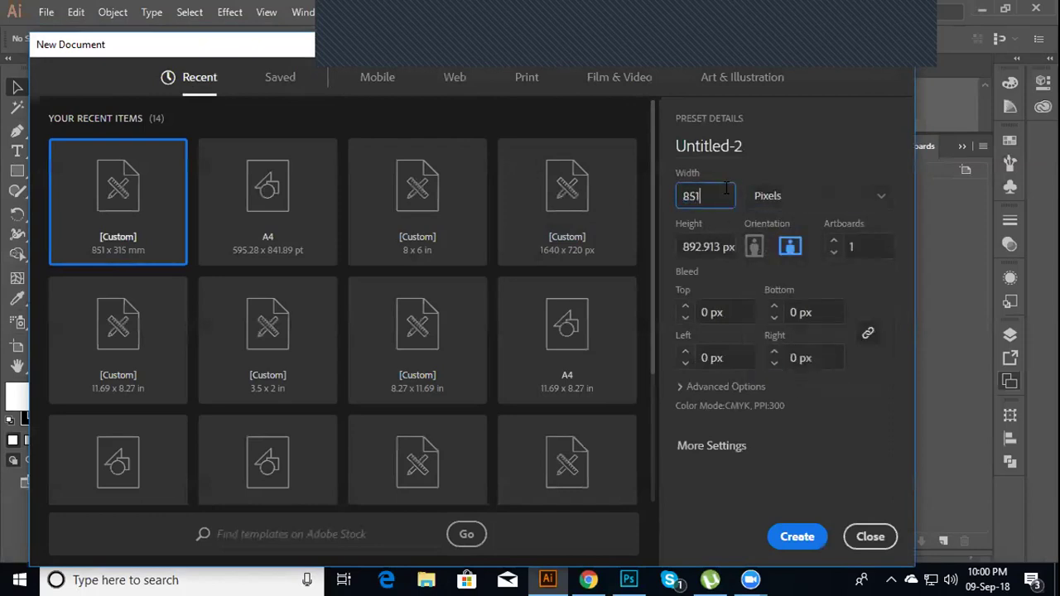
left_click(679, 247)
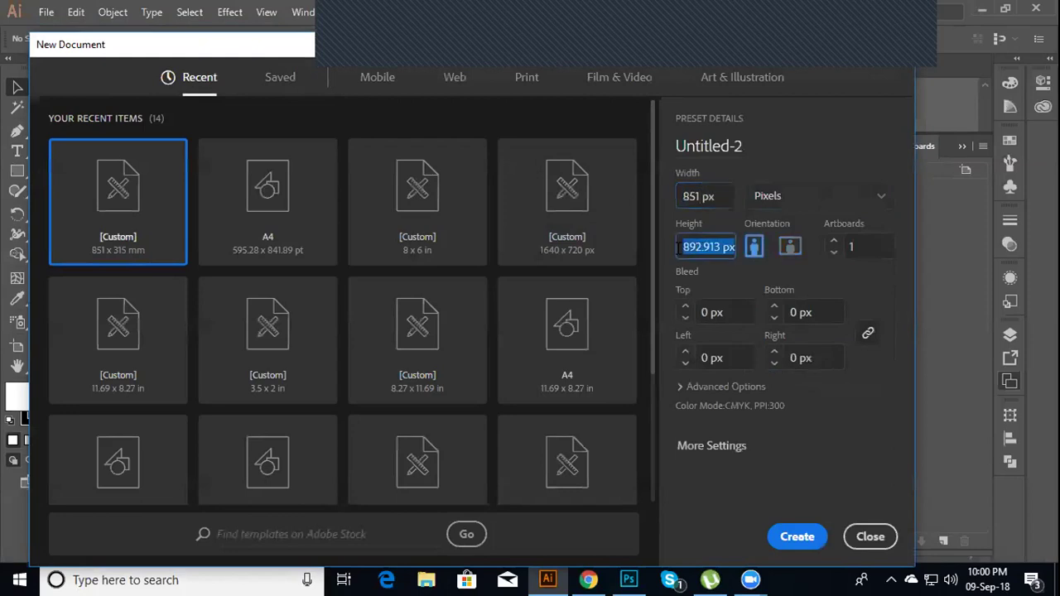
type("315")
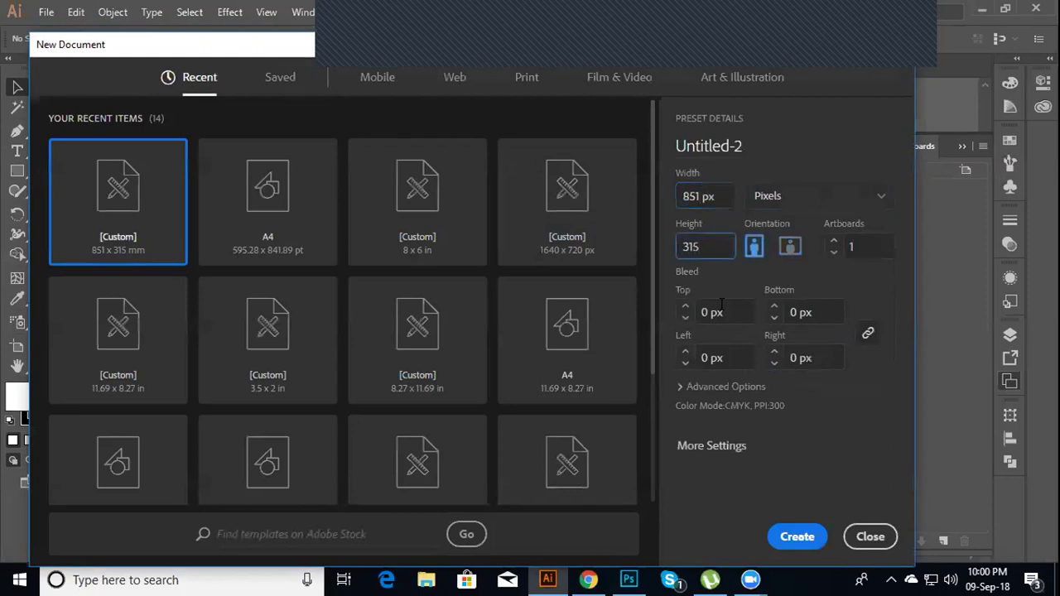
left_click(795, 544)
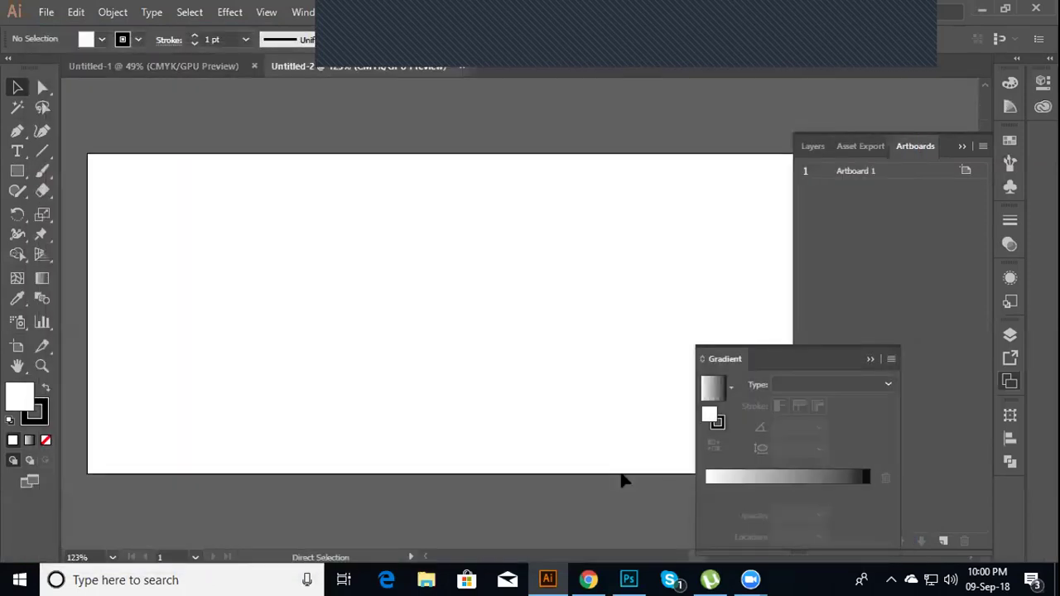
Draw about twenty overlapping rectangles of assorted sizes across the fitted banner artboard
key("ctrl+minus")
key("ctrl+minus")
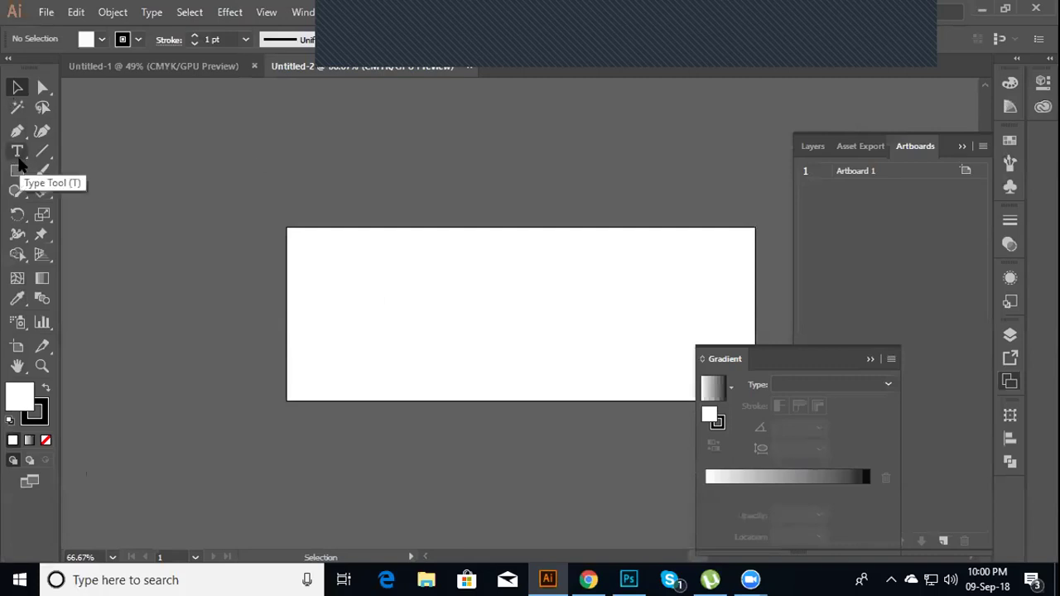
left_click(18, 170)
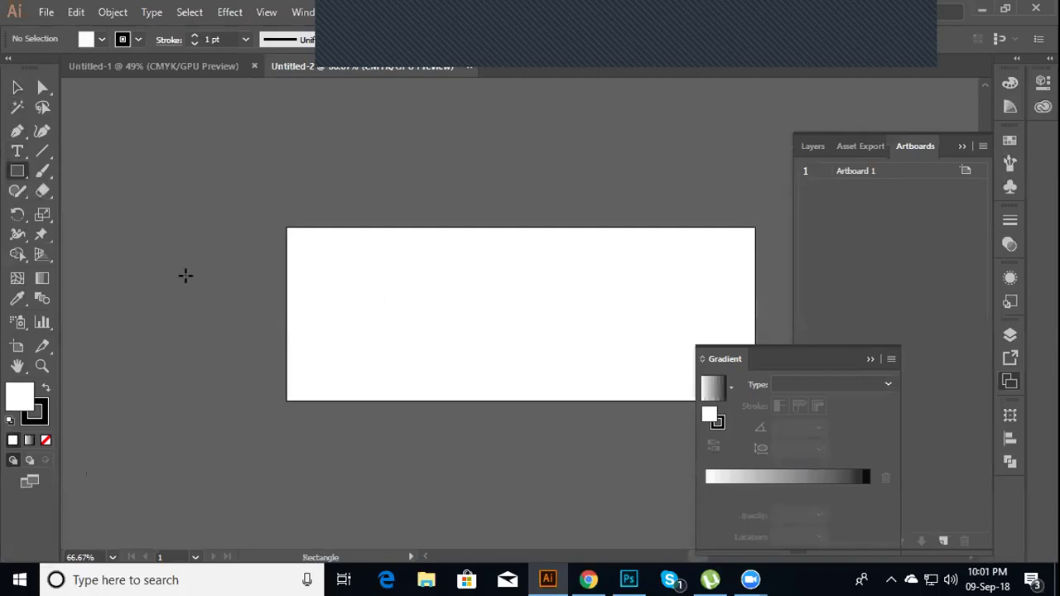
left_click_drag(334, 256, 398, 353)
left_click_drag(483, 278, 603, 326)
left_click_drag(422, 284, 493, 353)
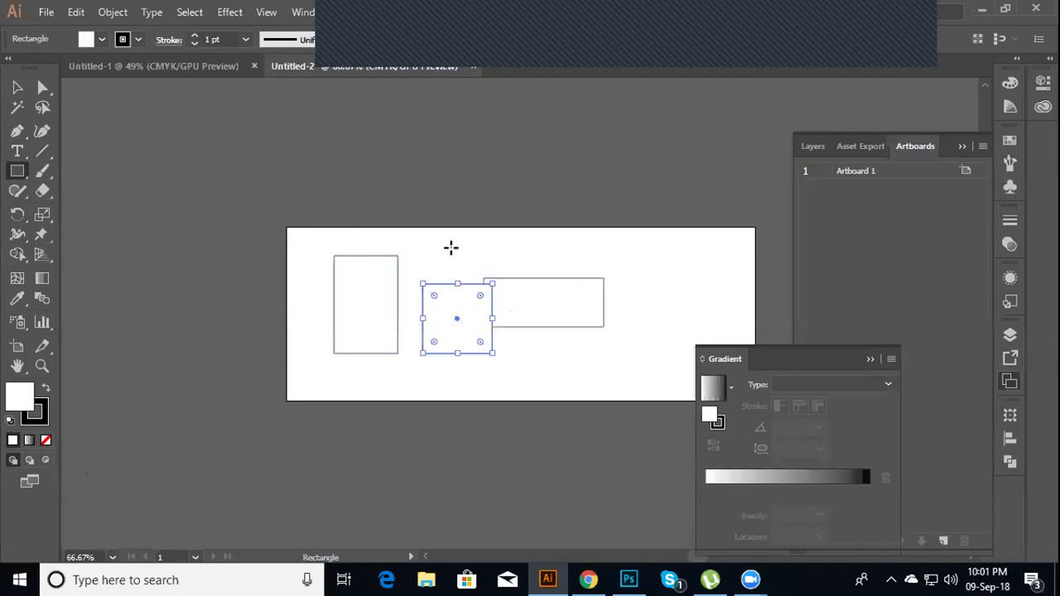
left_click_drag(492, 276, 605, 310)
left_click_drag(679, 233, 684, 255)
left_click_drag(530, 377, 580, 383)
mouse_move(500, 309)
left_mouse_down()
mouse_move(638, 332)
mouse_move(653, 381)
left_mouse_up()
left_click_drag(317, 327, 413, 378)
left_click_drag(572, 267, 620, 314)
left_click_drag(620, 265, 607, 261)
left_click_drag(593, 364, 659, 391)
left_click_drag(620, 273, 471, 244)
left_click_drag(391, 309, 422, 356)
left_click_drag(670, 274, 691, 321)
left_click_drag(555, 349, 598, 353)
mouse_move(512, 345)
left_mouse_down()
mouse_move(389, 353)
mouse_move(476, 401)
left_mouse_up()
left_click_drag(419, 280, 514, 317)
left_click_drag(390, 327, 456, 352)
mouse_move(569, 298)
left_mouse_down()
mouse_move(594, 339)
mouse_move(575, 375)
left_mouse_up()
left_click_drag(478, 318, 486, 324)
left_click(17, 87)
left_click(169, 199)
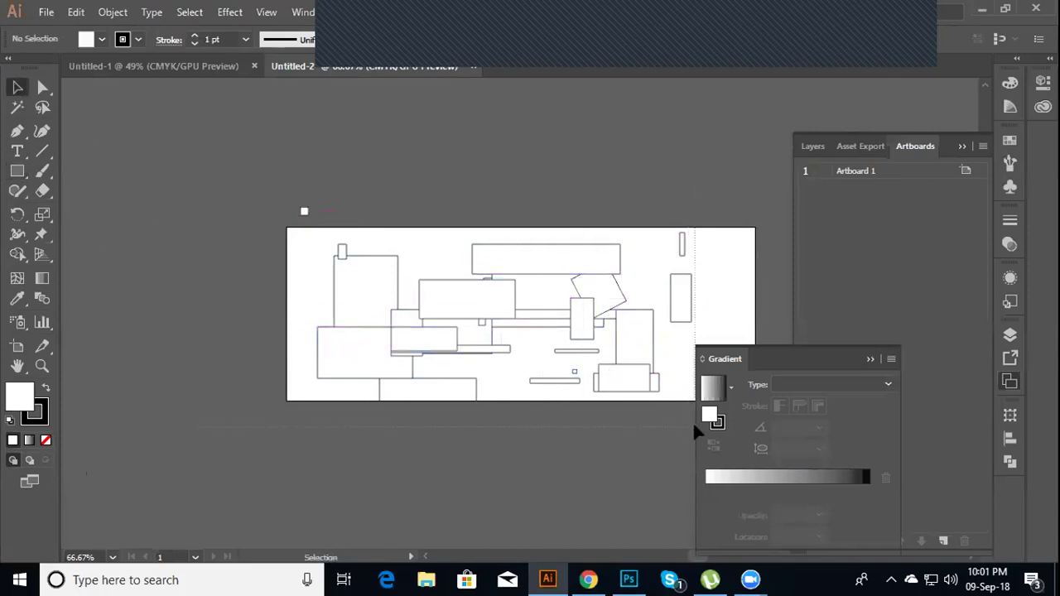
Fill the left-side rectangles green and the right-side shapes navy
key("ctrl+a")
left_click_drag(237, 193, 416, 395)
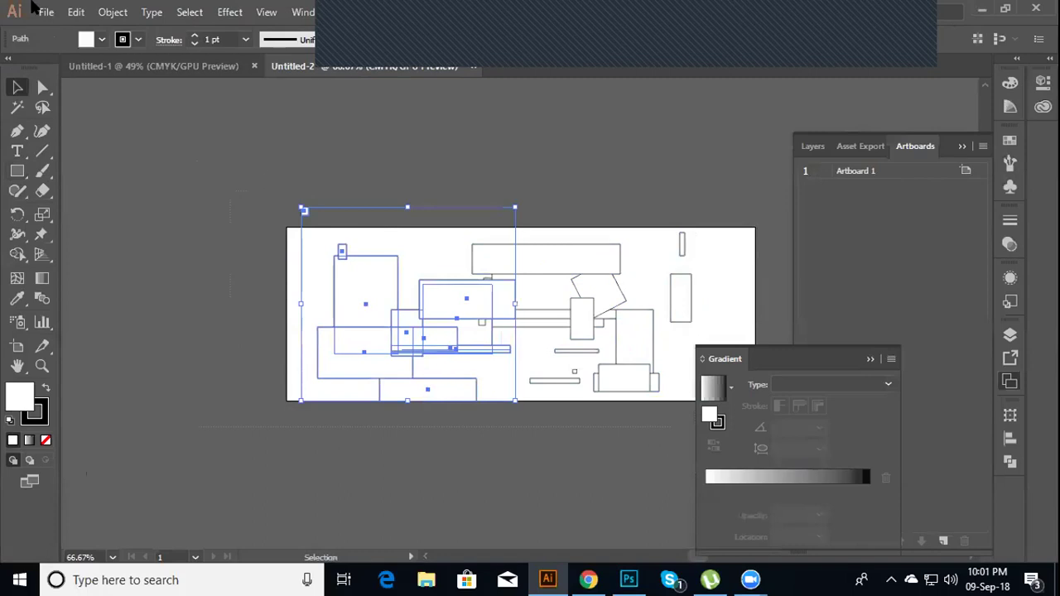
left_click(101, 38)
left_click(77, 69)
left_click_drag(463, 174, 644, 348)
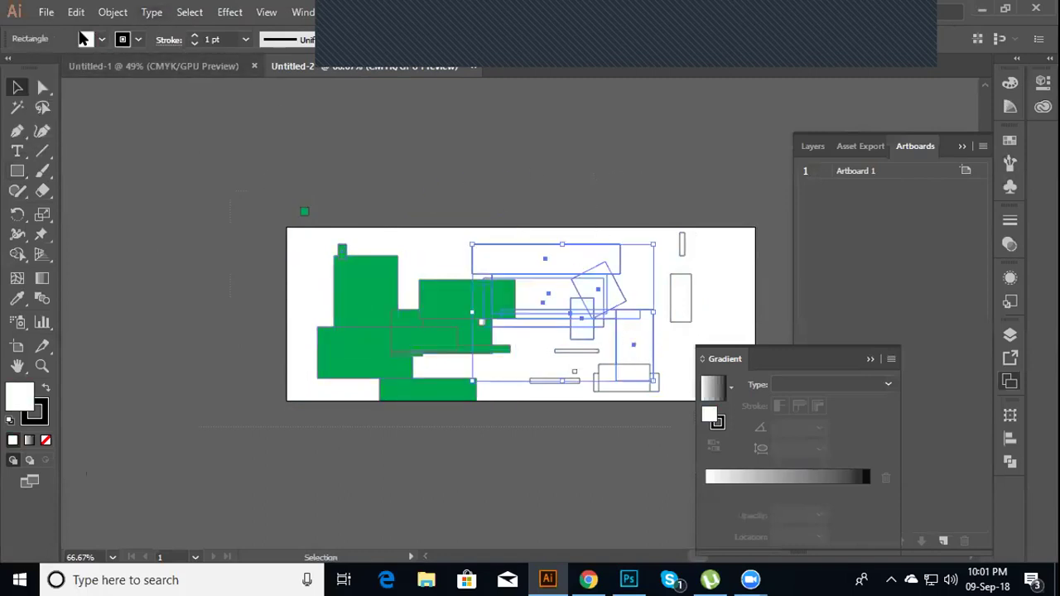
left_click(101, 39)
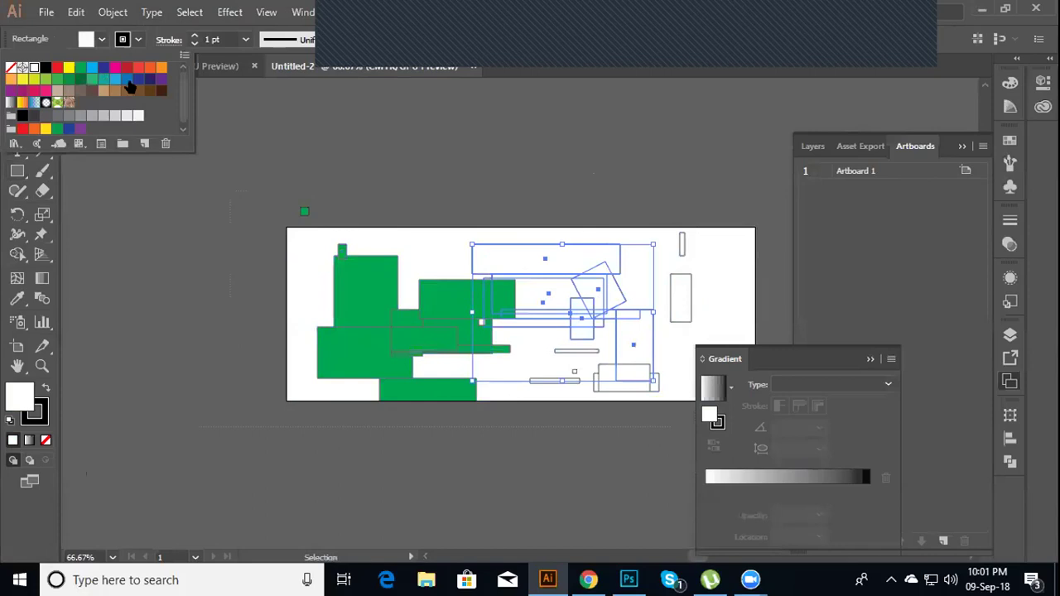
left_click(137, 80)
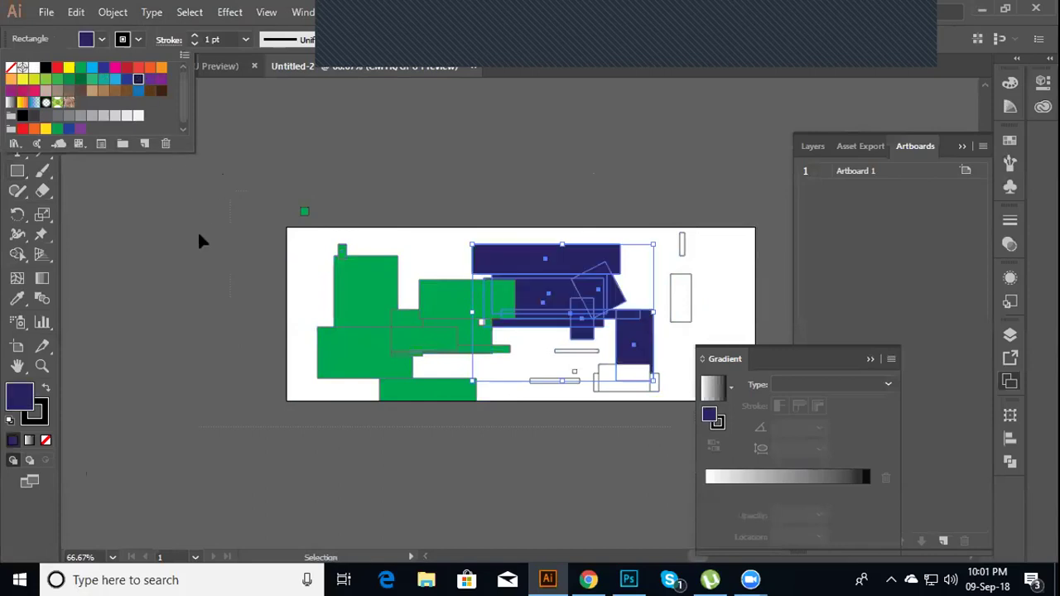
Fill the lower-right shapes light blue and the two right-edge rectangles brown
left_click(530, 369)
left_click_drag(543, 358, 615, 402)
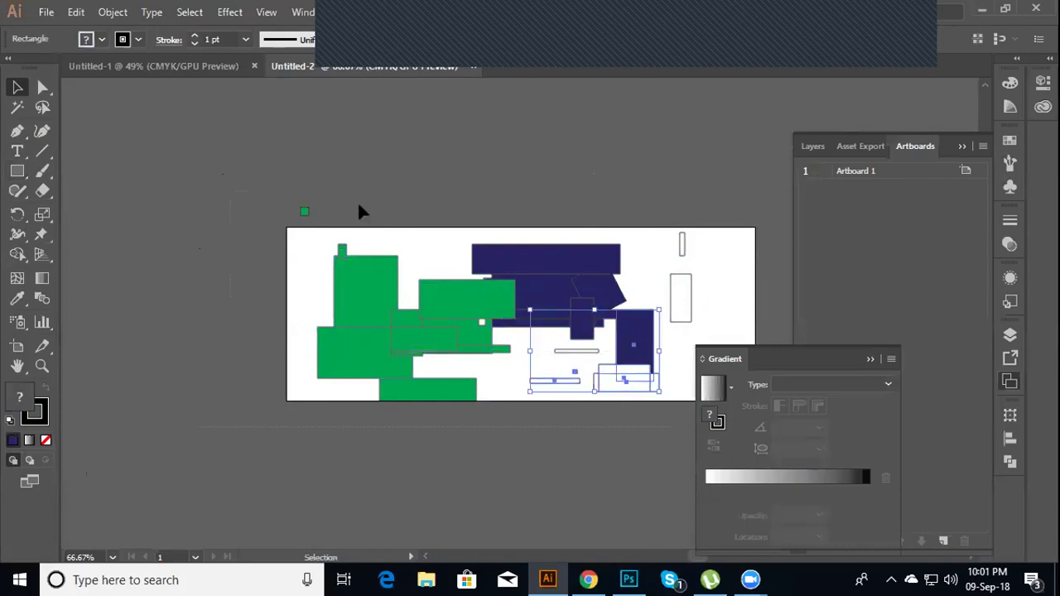
left_click(101, 39)
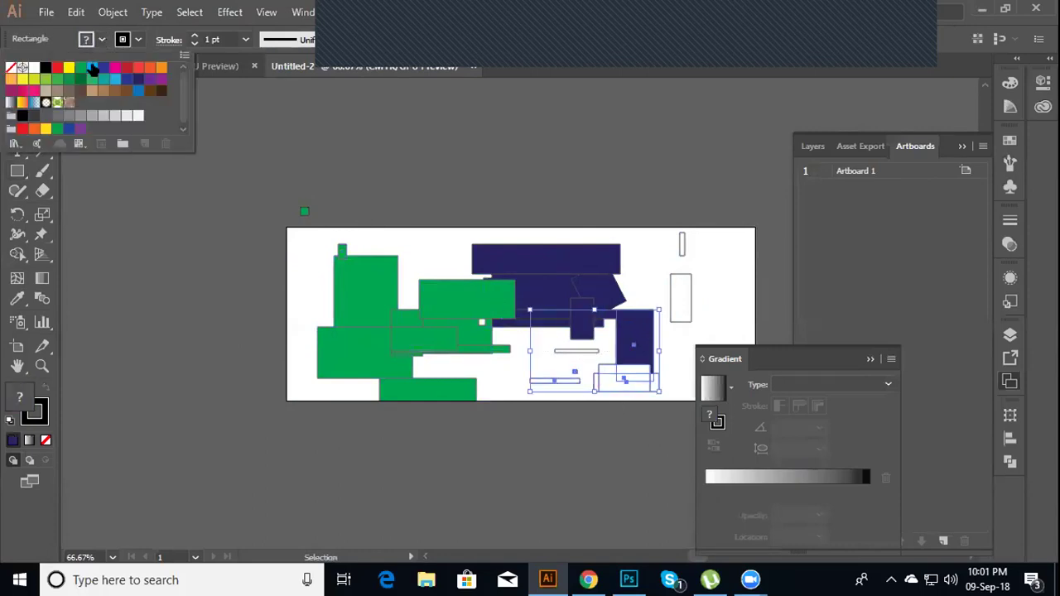
left_click(91, 67)
left_click(139, 214)
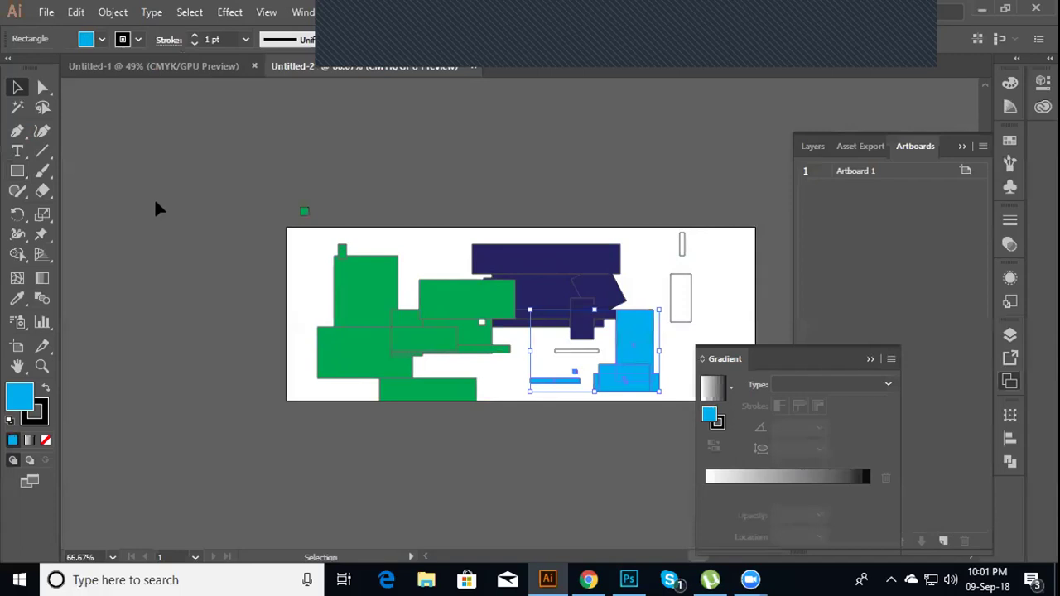
left_click(717, 143)
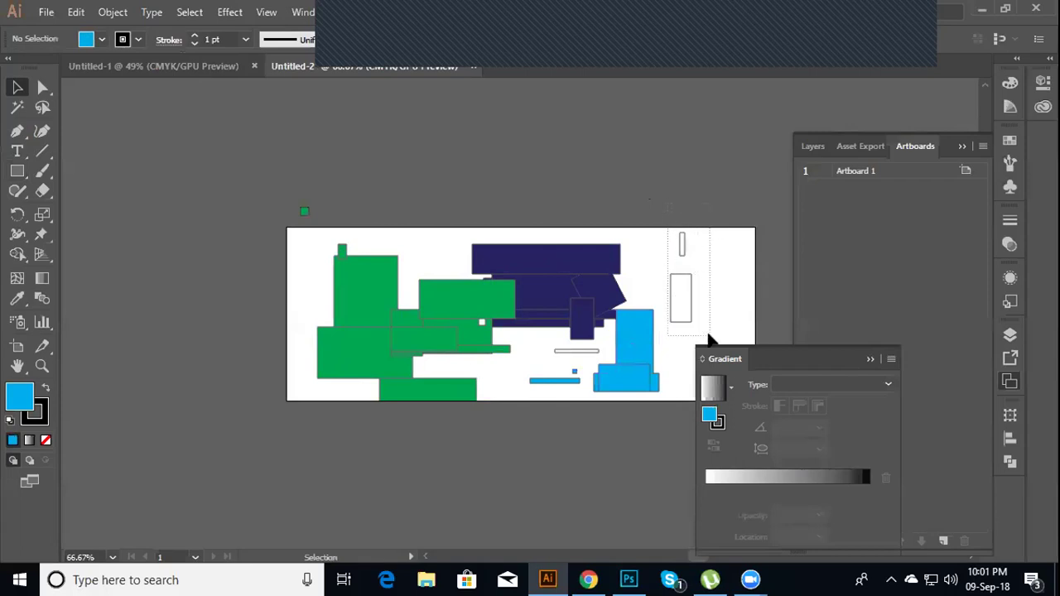
left_click_drag(669, 203, 705, 336)
left_click(101, 41)
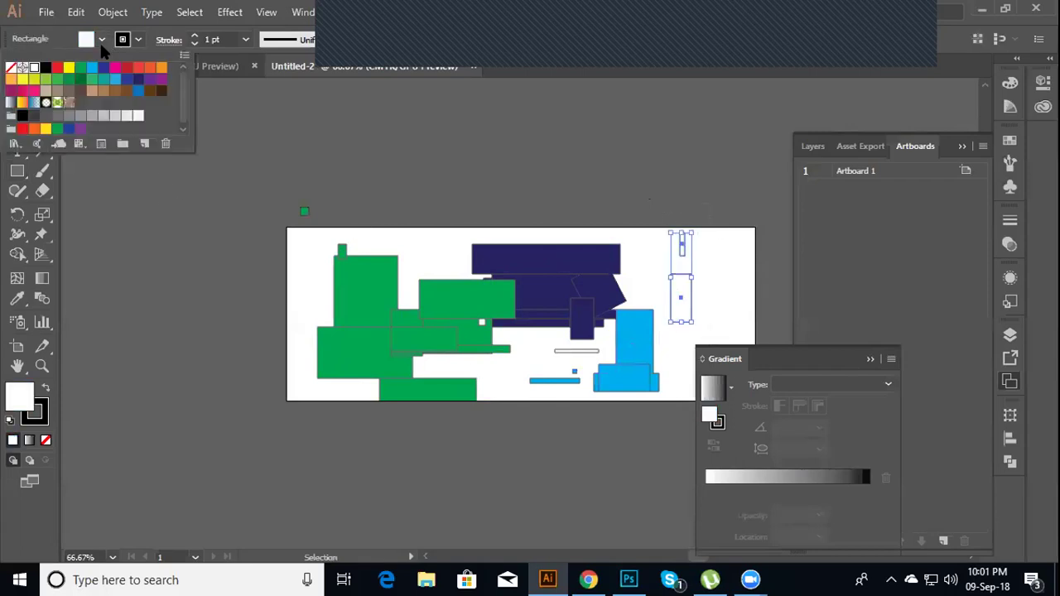
left_click(126, 88)
Fill the thin middle bar dark green
left_click_drag(534, 342, 557, 364)
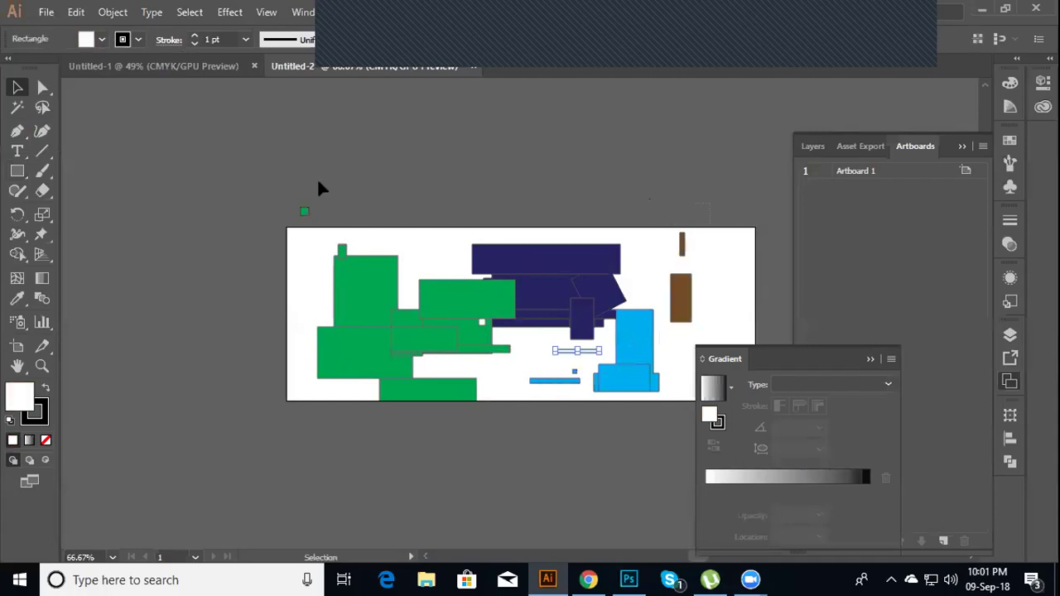
left_click(101, 39)
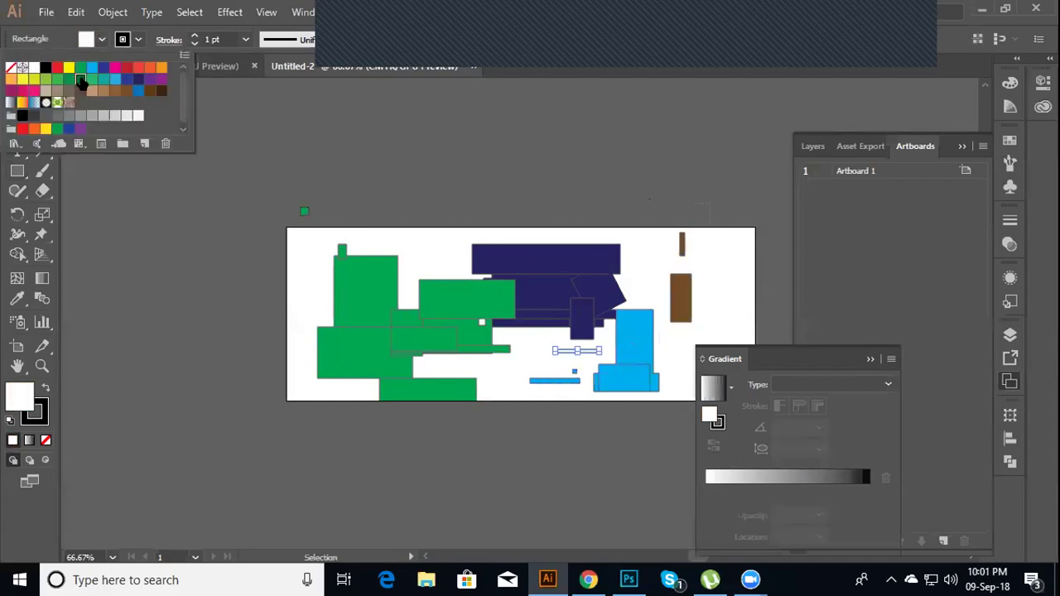
left_click(80, 79)
left_click(232, 345)
left_click(234, 345)
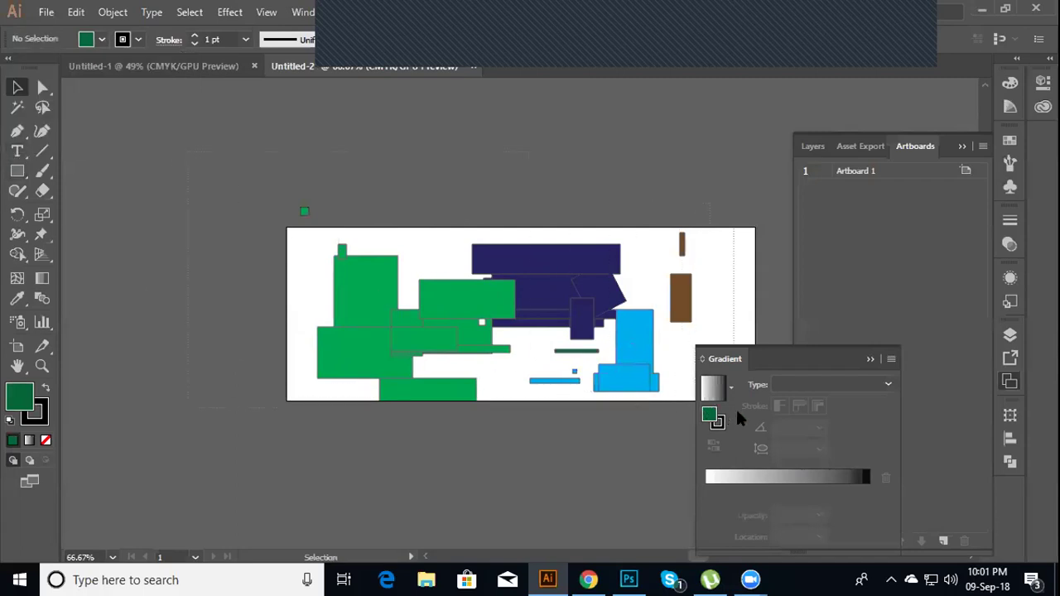
Remove the outline from every shape by setting Stroke to None
key("ctrl+a")
left_click(126, 43)
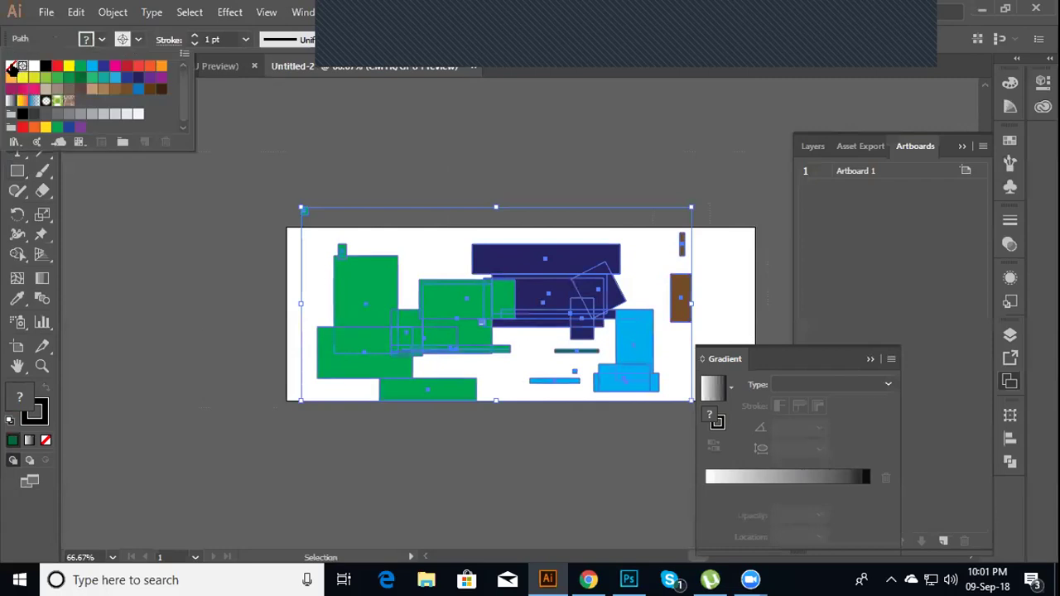
left_click(14, 66)
left_click(183, 330)
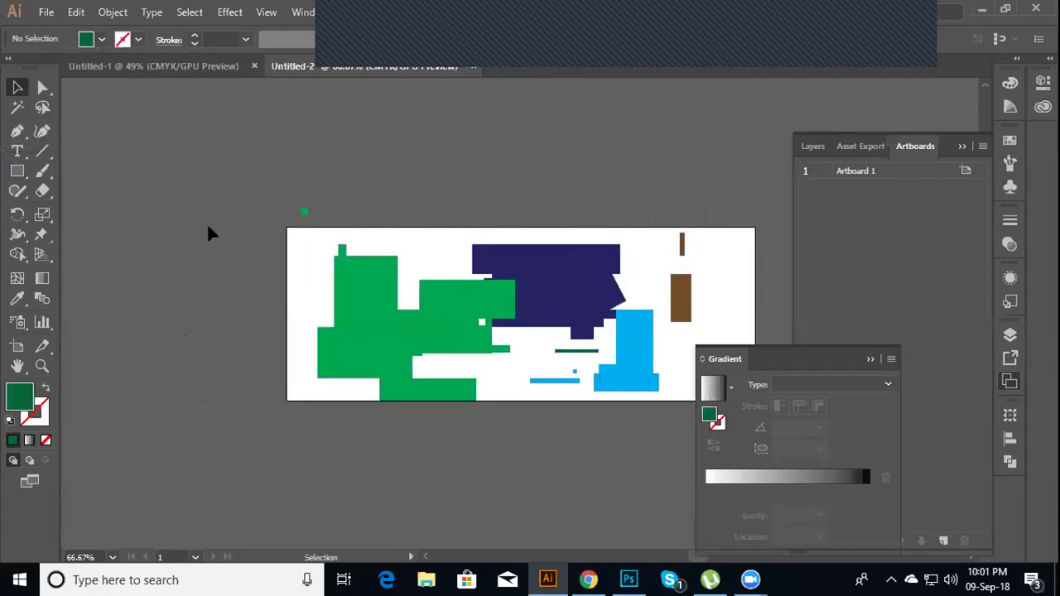
Move the green square left, the tilted navy square lower, and shift navy bars and a green block
left_click_drag(303, 213, 302, 288)
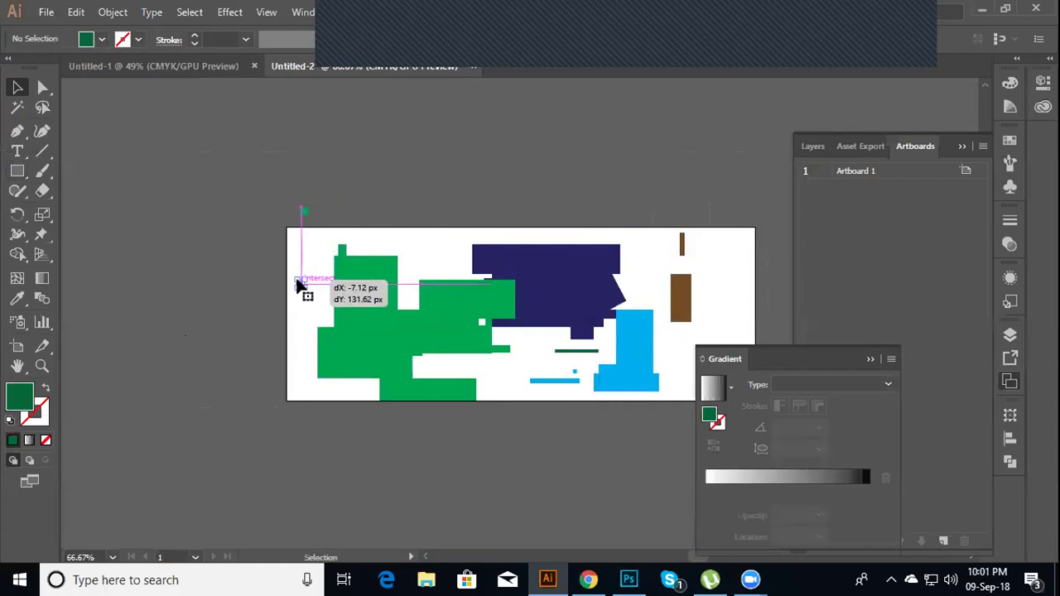
left_click(305, 191)
left_click_drag(572, 293, 508, 375)
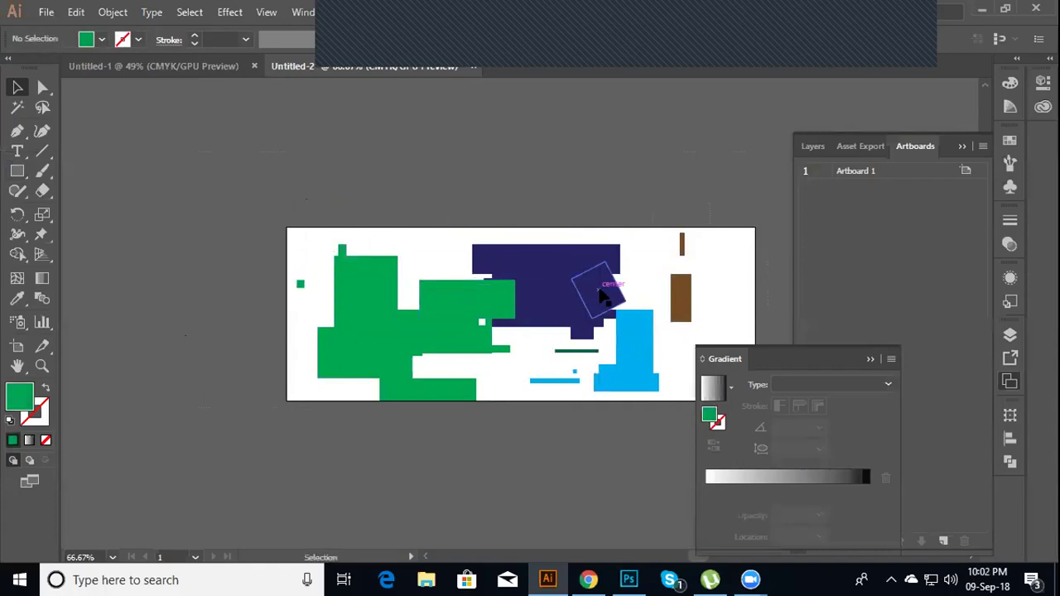
left_click_drag(590, 258, 647, 257)
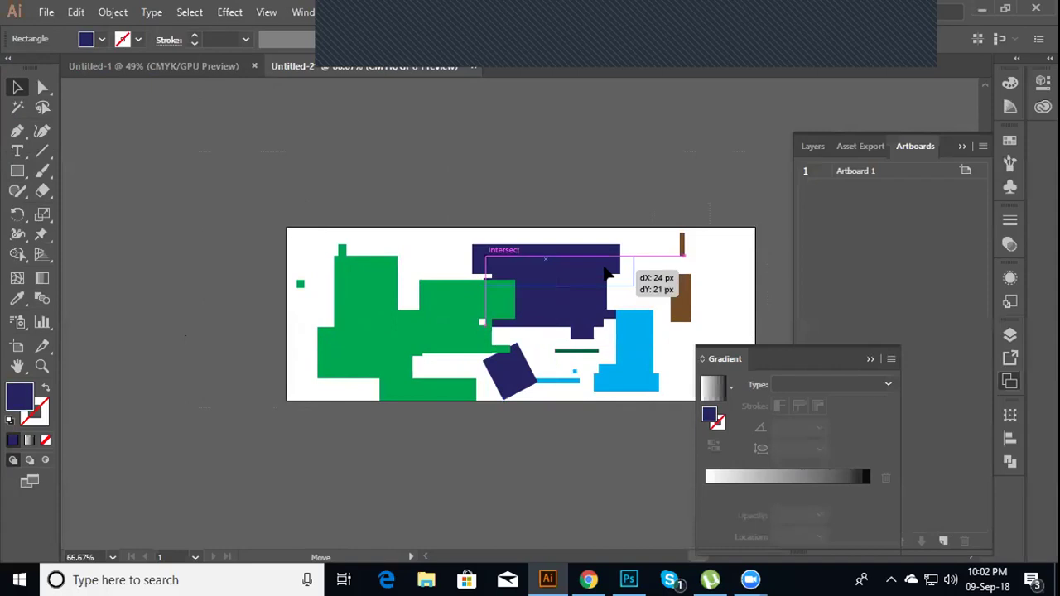
left_click_drag(589, 313, 472, 249)
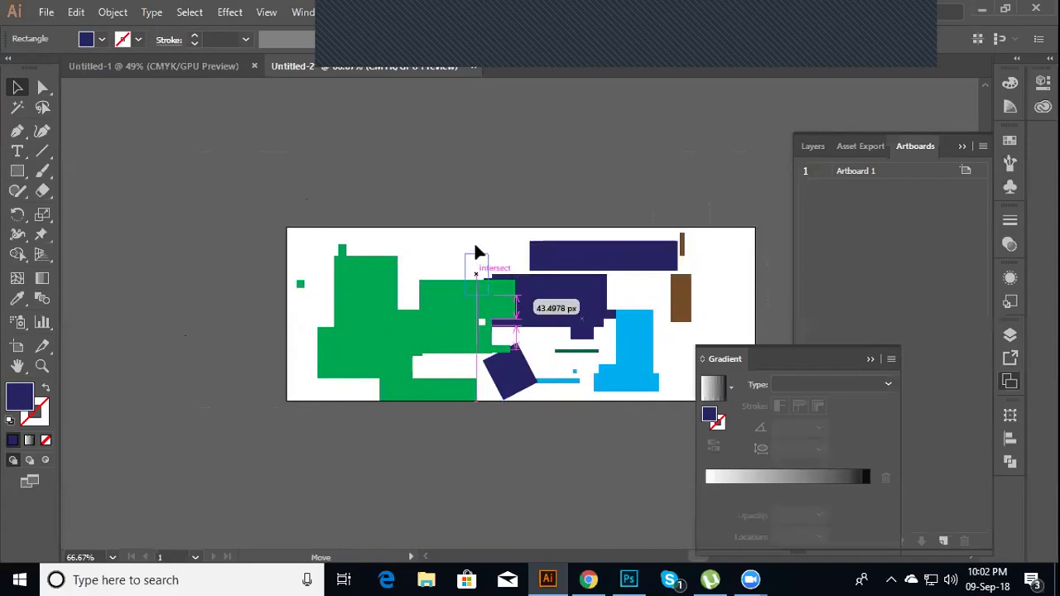
mouse_move(553, 323)
left_mouse_down()
mouse_move(551, 349)
mouse_move(561, 338)
left_mouse_up()
mouse_move(371, 317)
left_mouse_down()
mouse_move(342, 303)
mouse_move(340, 323)
left_mouse_up()
left_click(200, 169)
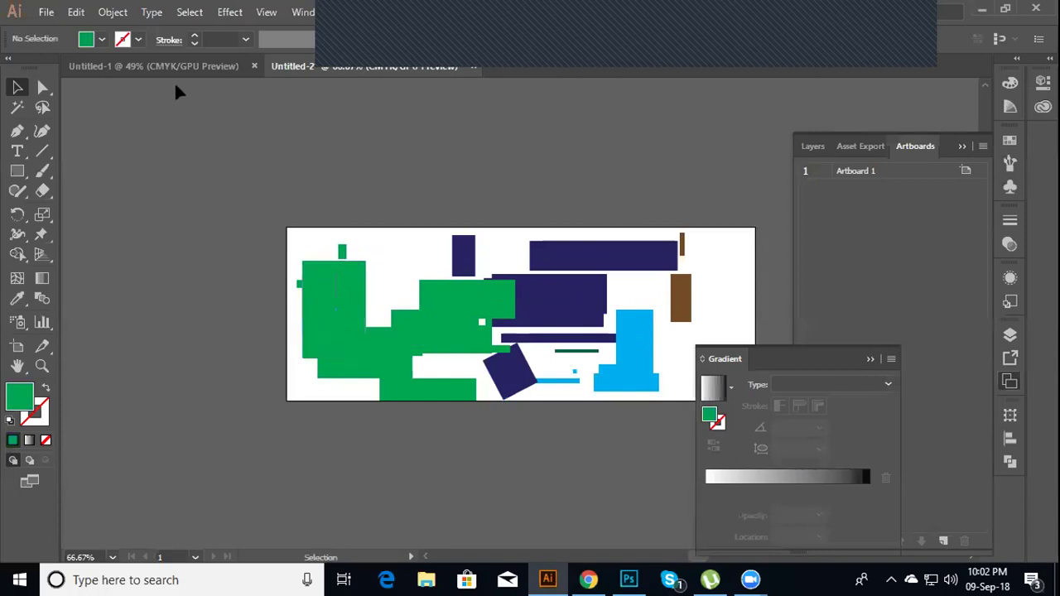
Add the name as a text object above the artboard and scale it up
key("t")
left_click(254, 212)
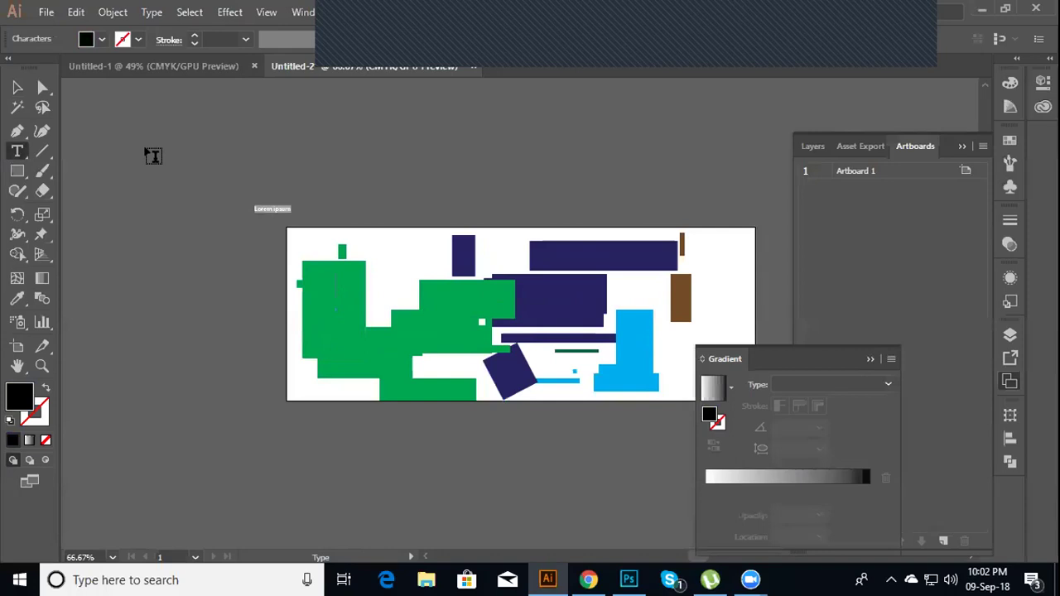
key("BackSpace")
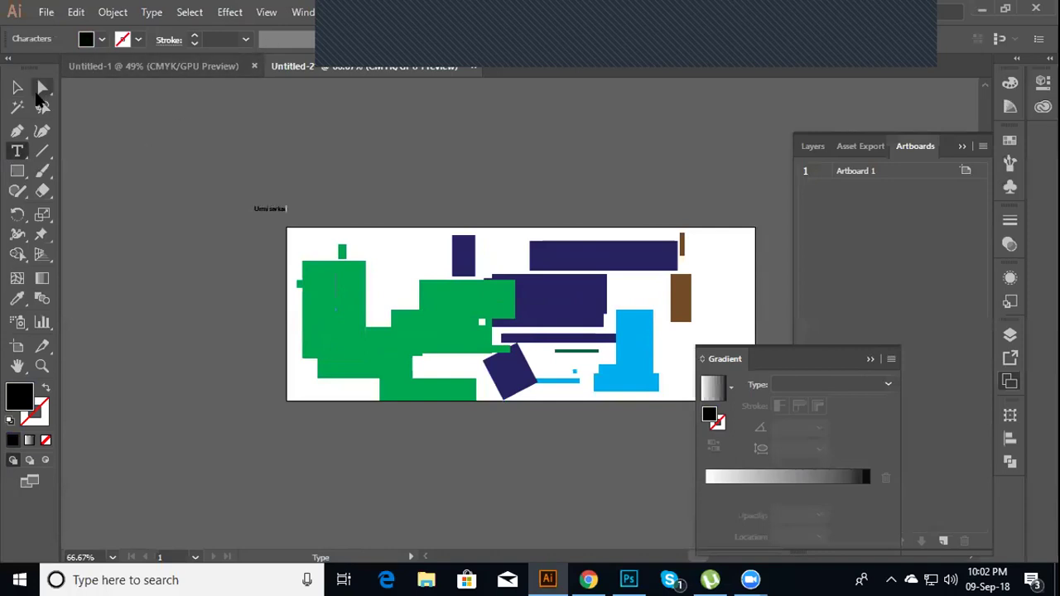
left_click(16, 87)
left_click_drag(282, 200, 492, 219)
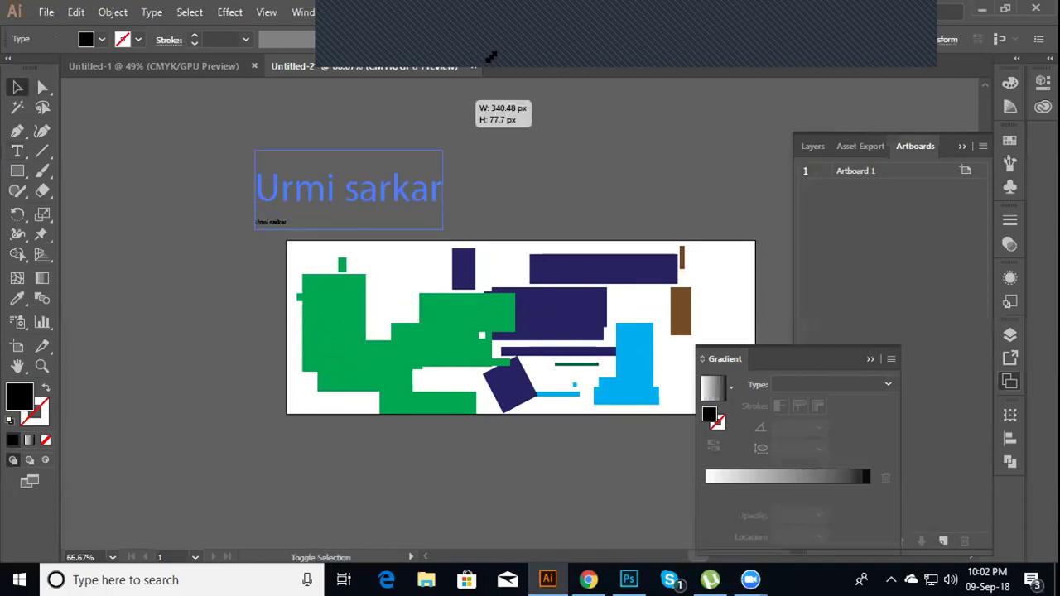
Position the name across the banner's middle, resize it, and fill it white
left_click_drag(393, 258, 534, 400)
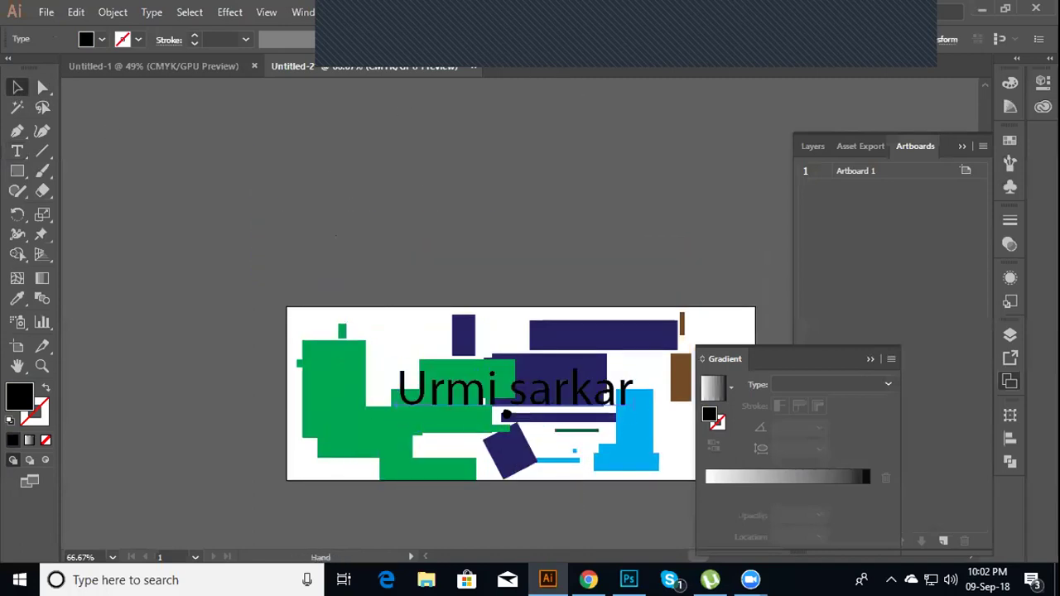
scroll(534, 400, "down", 3)
mouse_move(362, 308)
left_mouse_down()
mouse_move(374, 308)
mouse_move(362, 303)
left_mouse_up()
left_click_drag(511, 319, 461, 307)
left_click_drag(283, 319, 293, 321)
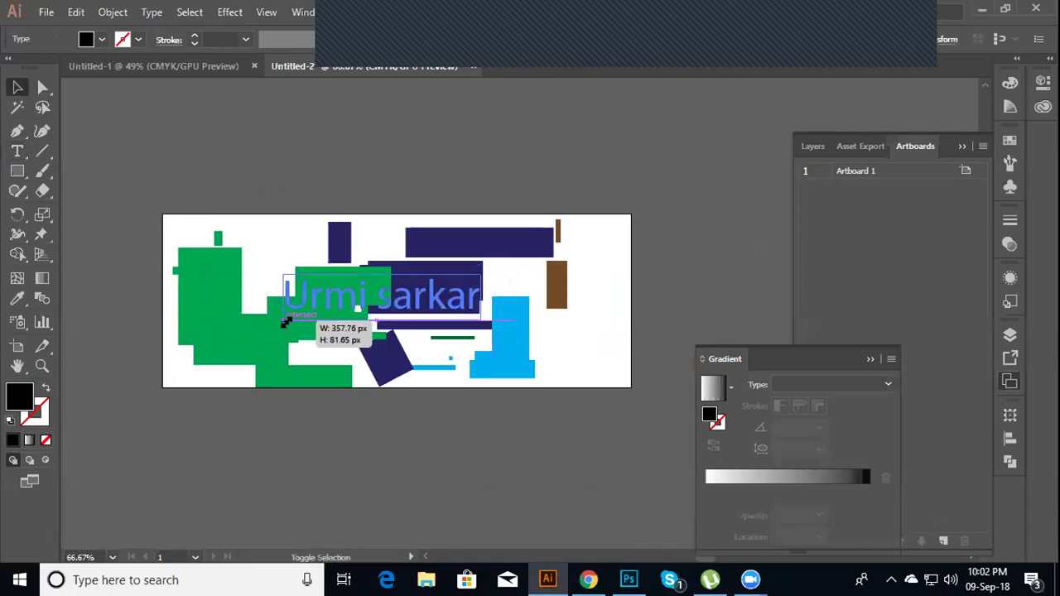
left_click(102, 39)
left_click(22, 67)
left_click(274, 156)
key("ctrl+alt+shift+s")
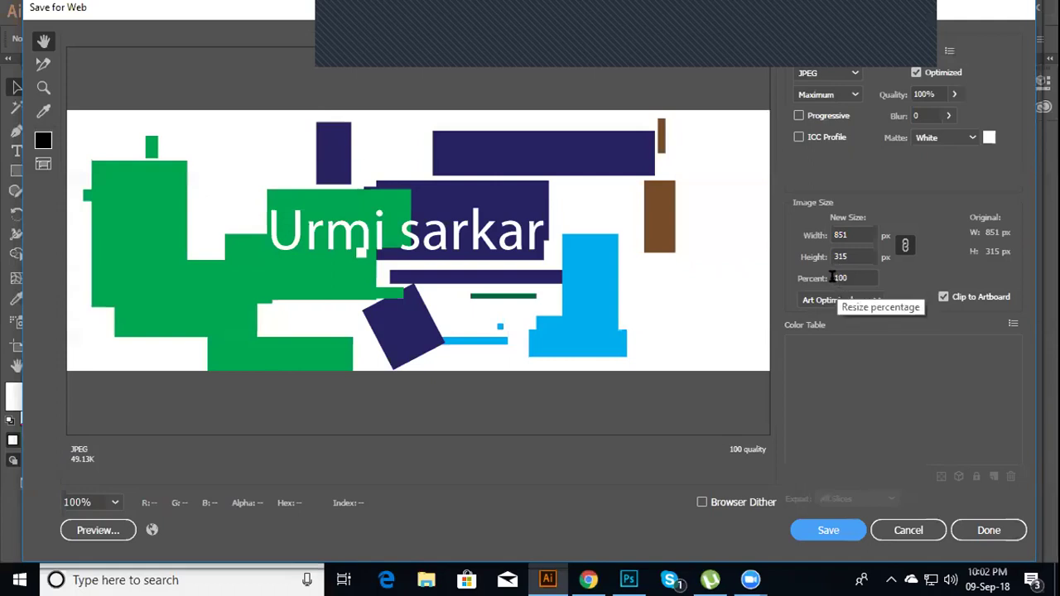
Save the banner for web as a JPEG at 300% (2553 × 945 px) on the Desktop
double_click(835, 277)
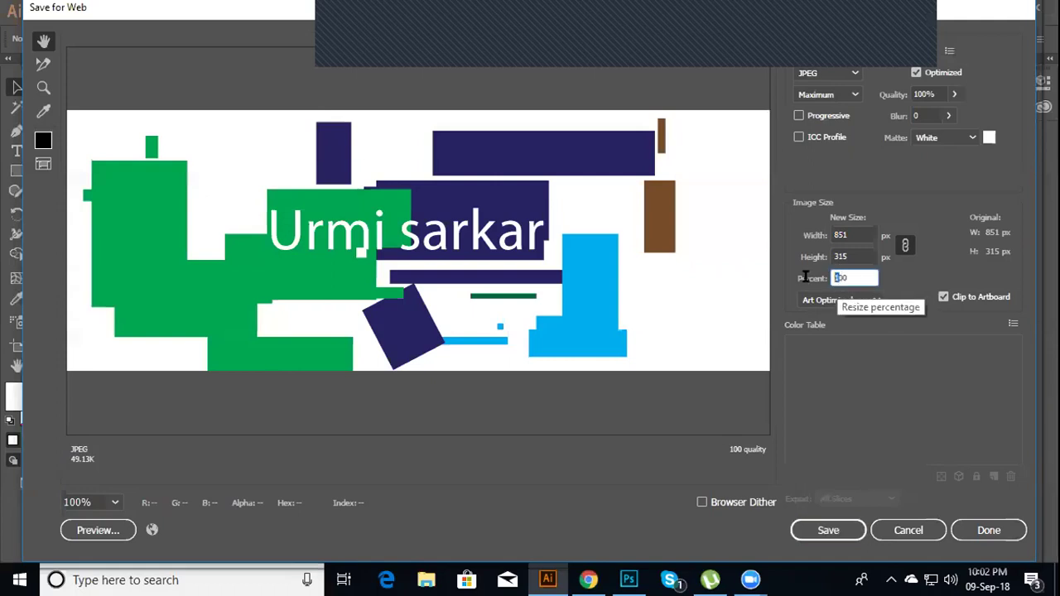
type("2300")
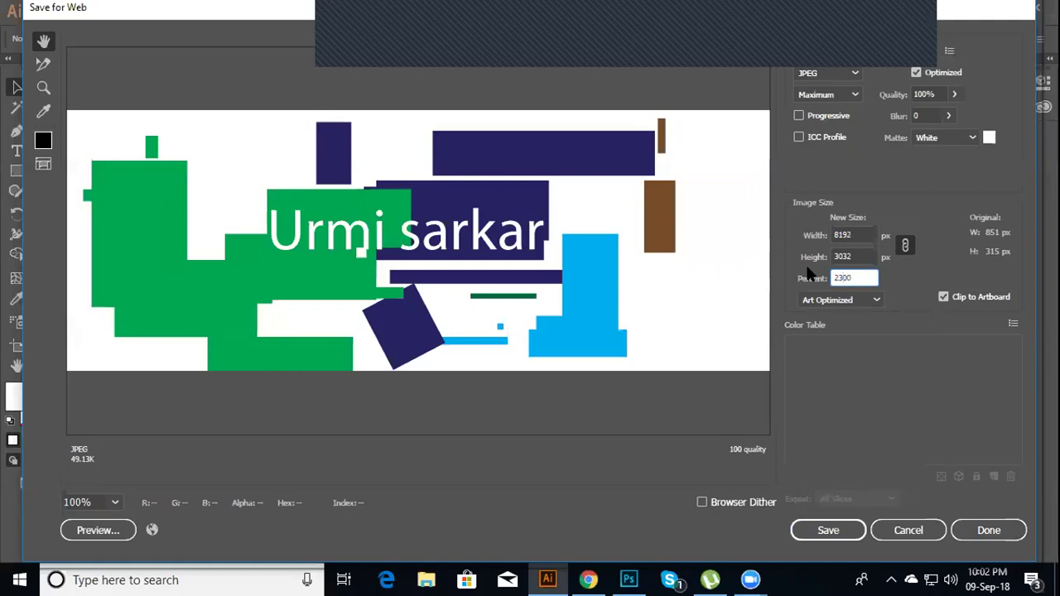
key("BackSpace")
left_click(862, 257)
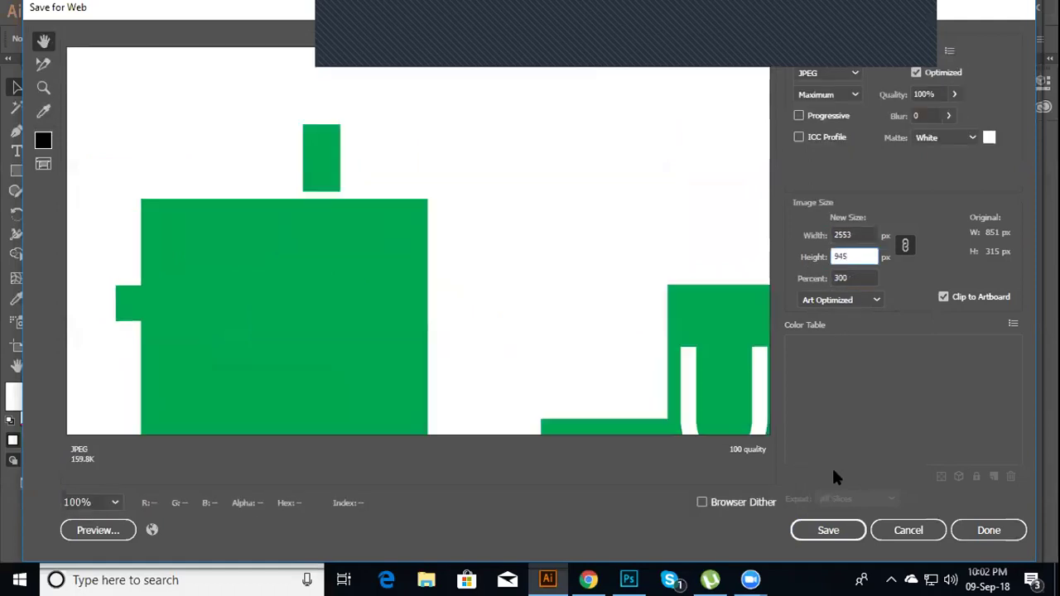
left_click(827, 530)
left_click(95, 157)
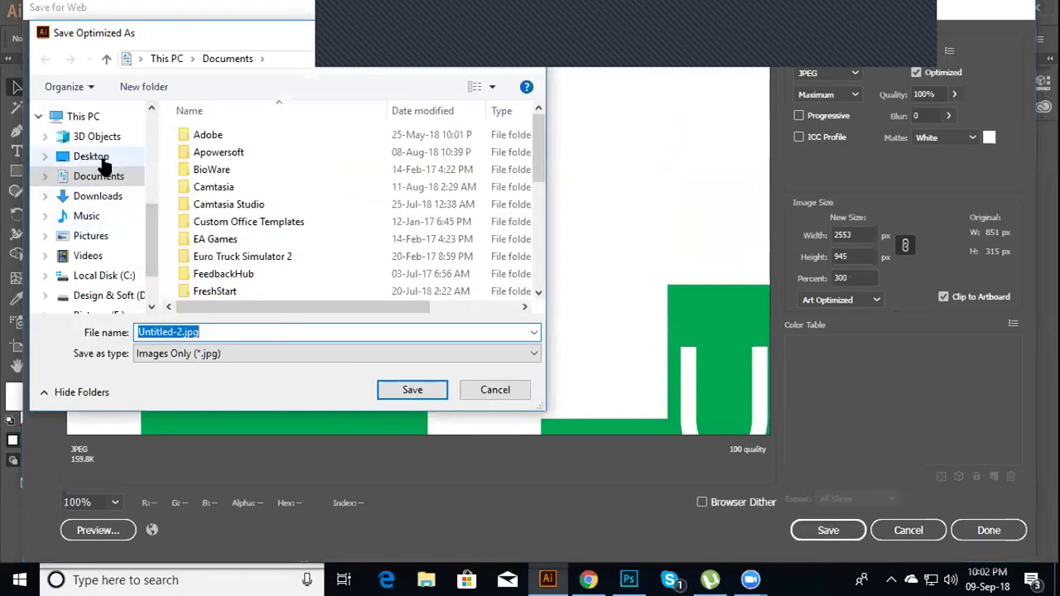
left_click(386, 387)
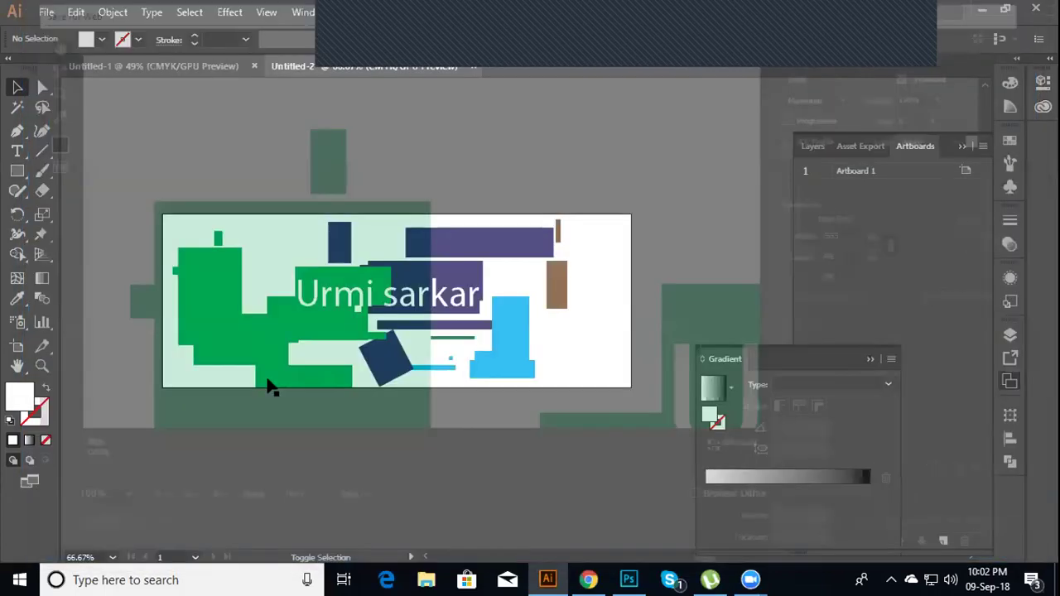
Minimize the file browser, Illustrator, Photoshop and Chrome windows to reveal the desktop
left_click(425, 580)
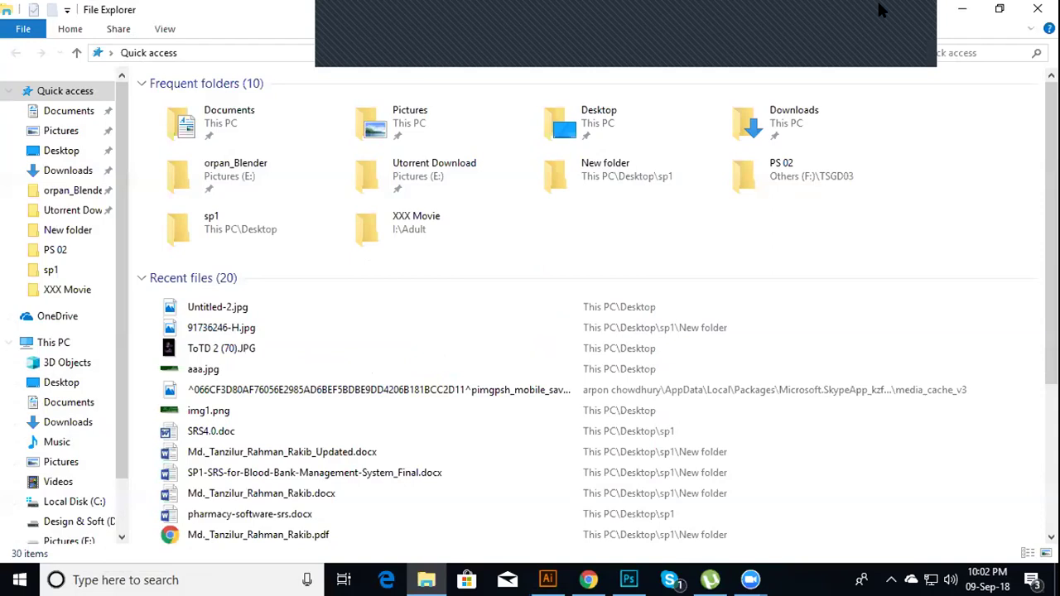
left_click(962, 9)
left_click(982, 8)
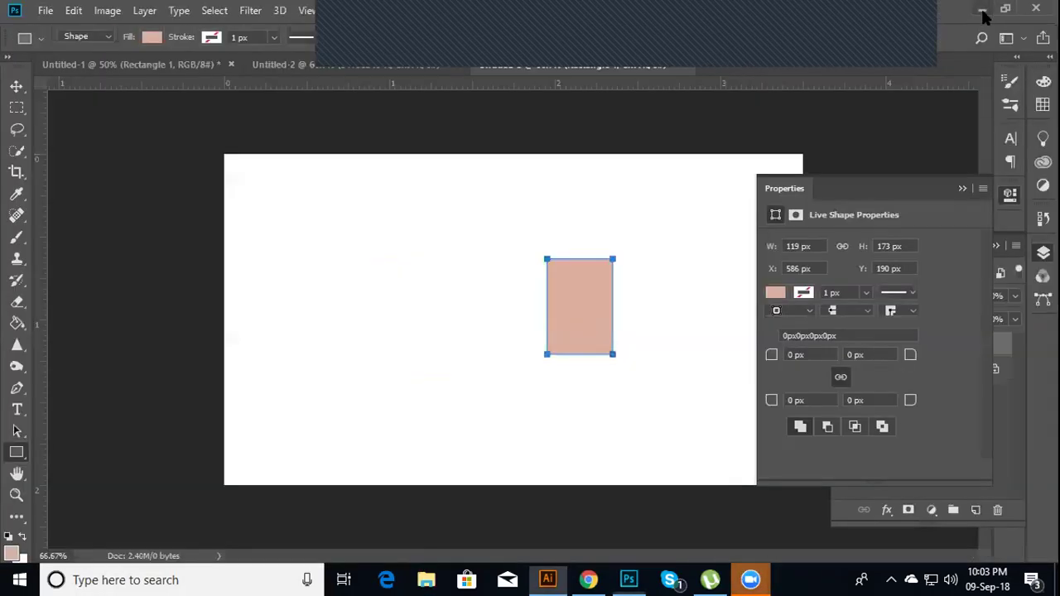
left_click(982, 8)
left_click(984, 17)
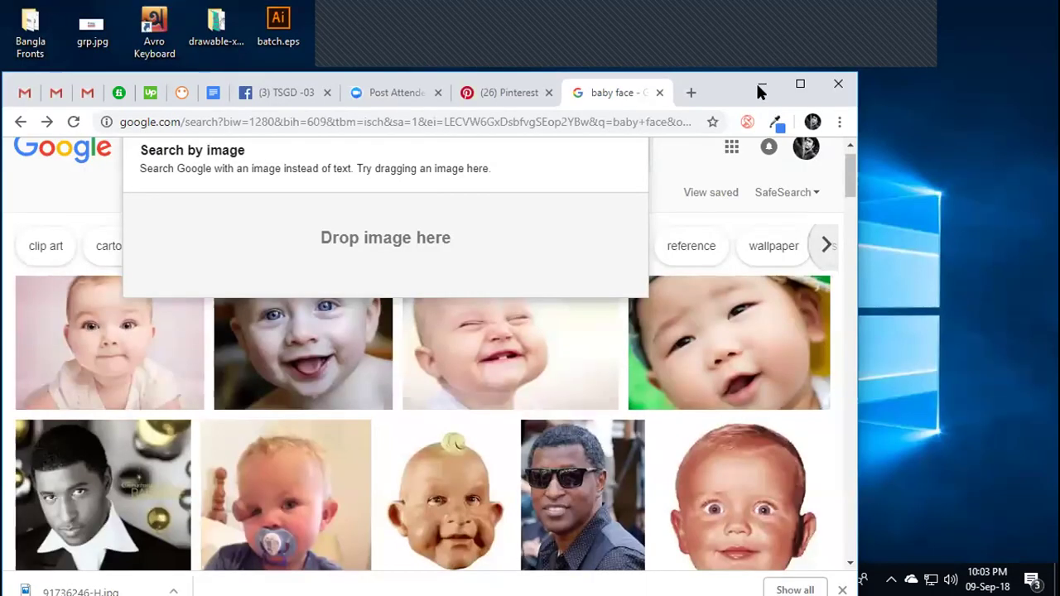
left_click(760, 85)
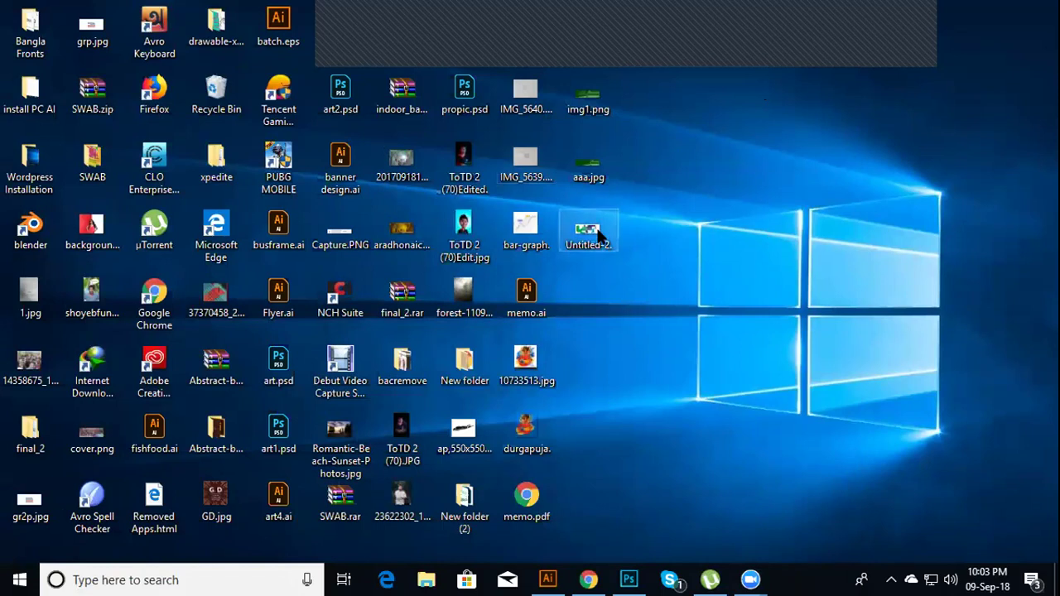
Preview Untitled-2.jpg full screen in Photos, then return to Chrome's baby-face image results
double_click(599, 236)
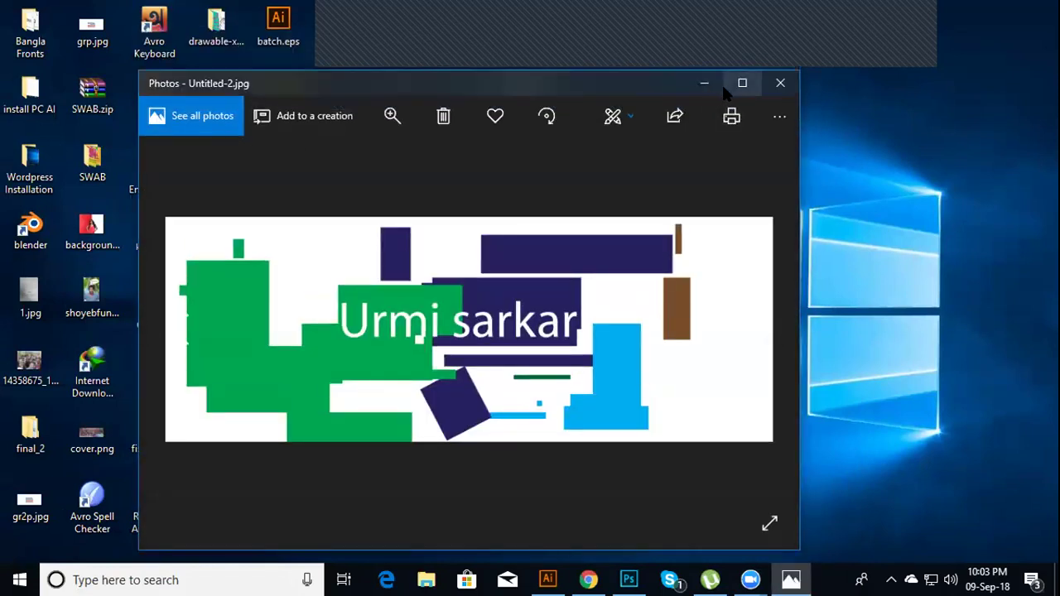
left_click(739, 83)
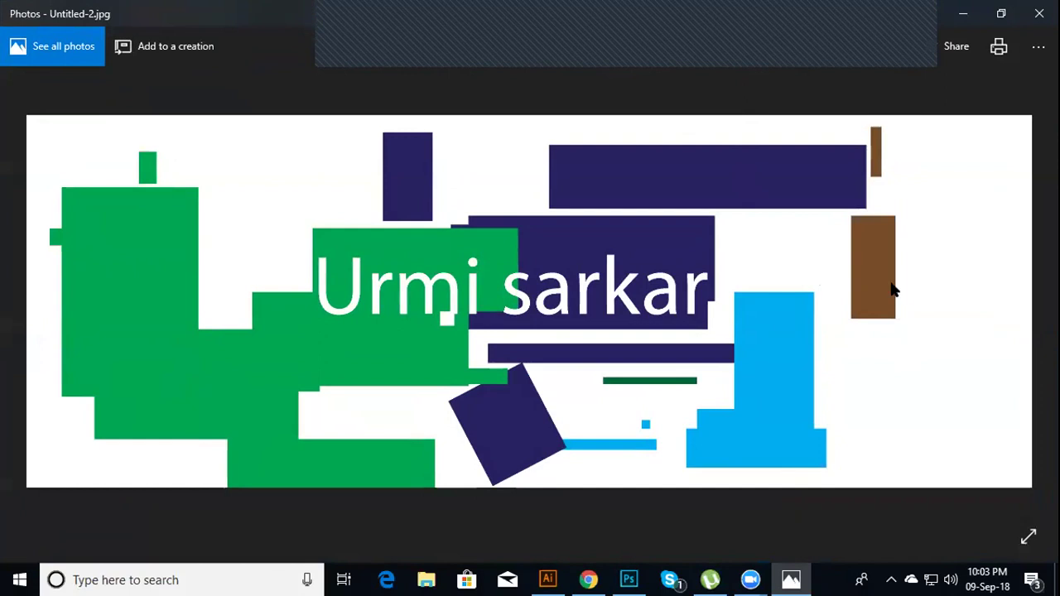
left_click(587, 579)
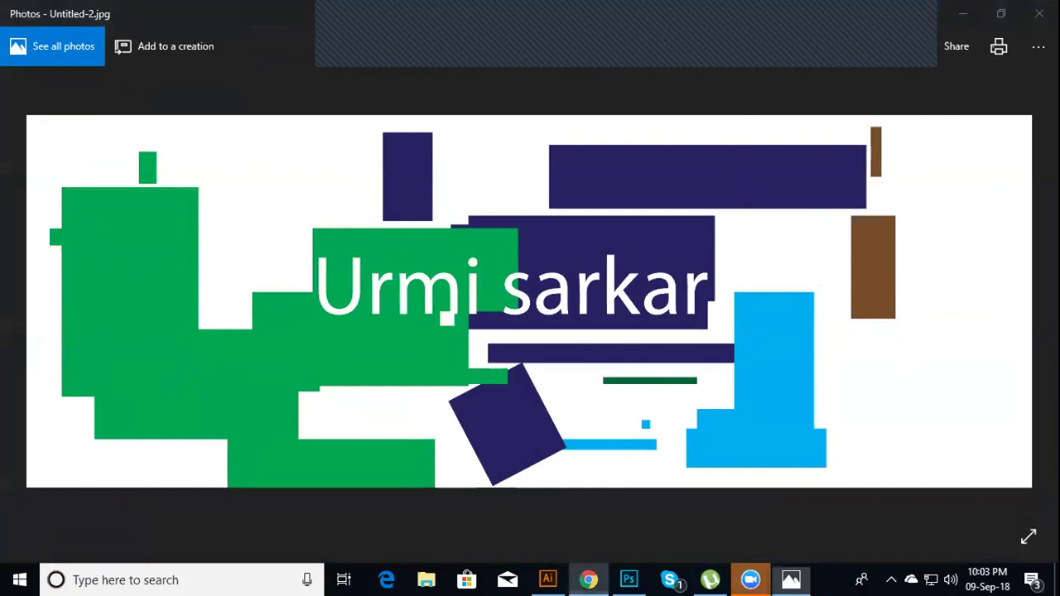
scroll(646, 257, "down", 3)
scroll(684, 177, "down", 3)
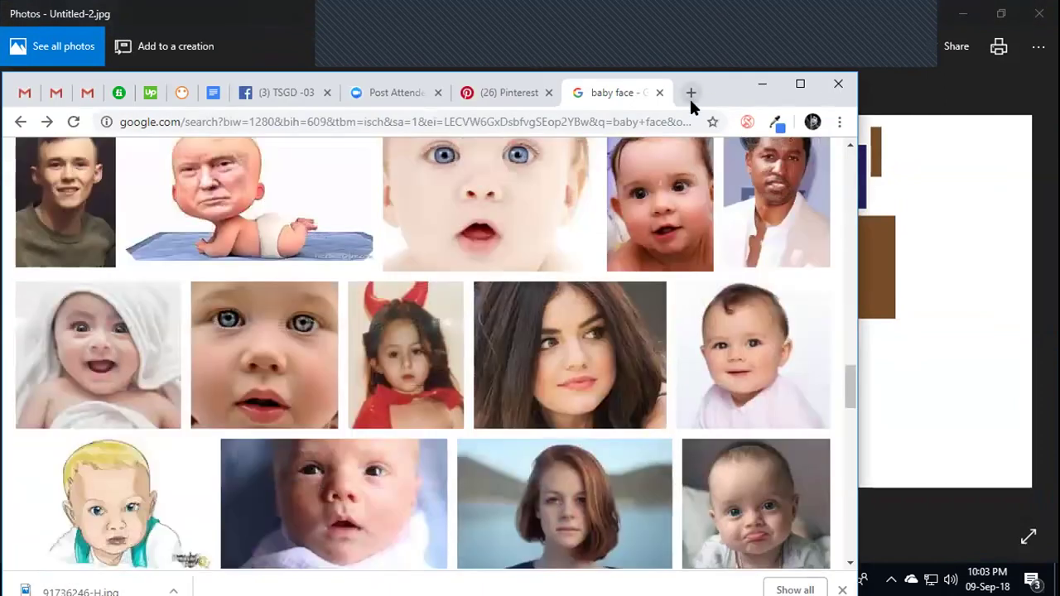
In a new maximized tab, search Google for 'fb page cover picture size'
left_click(691, 92)
left_click(799, 83)
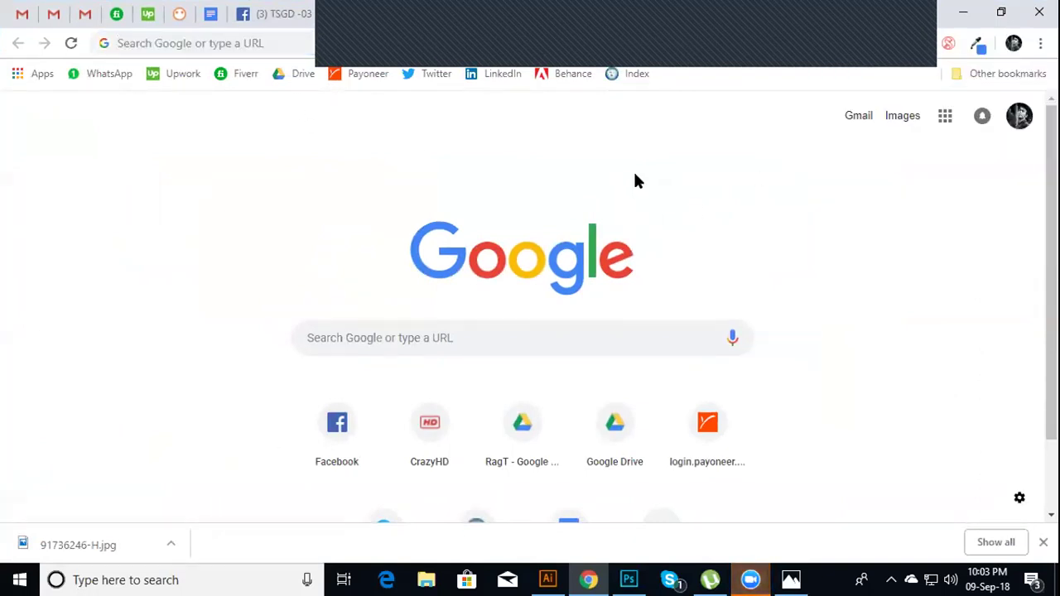
left_click(228, 44)
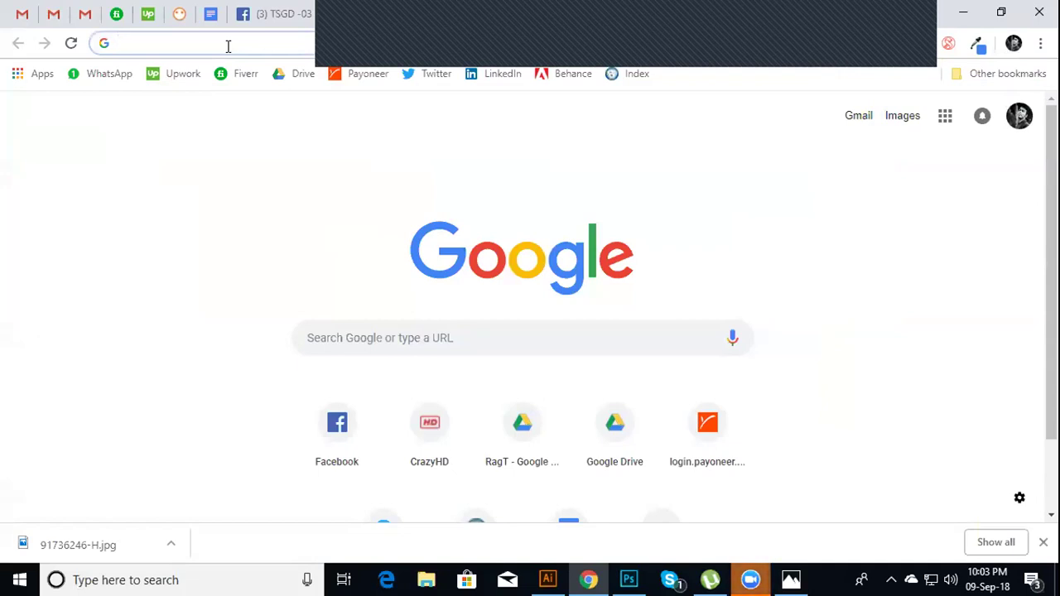
type("portal.aiub.edu")
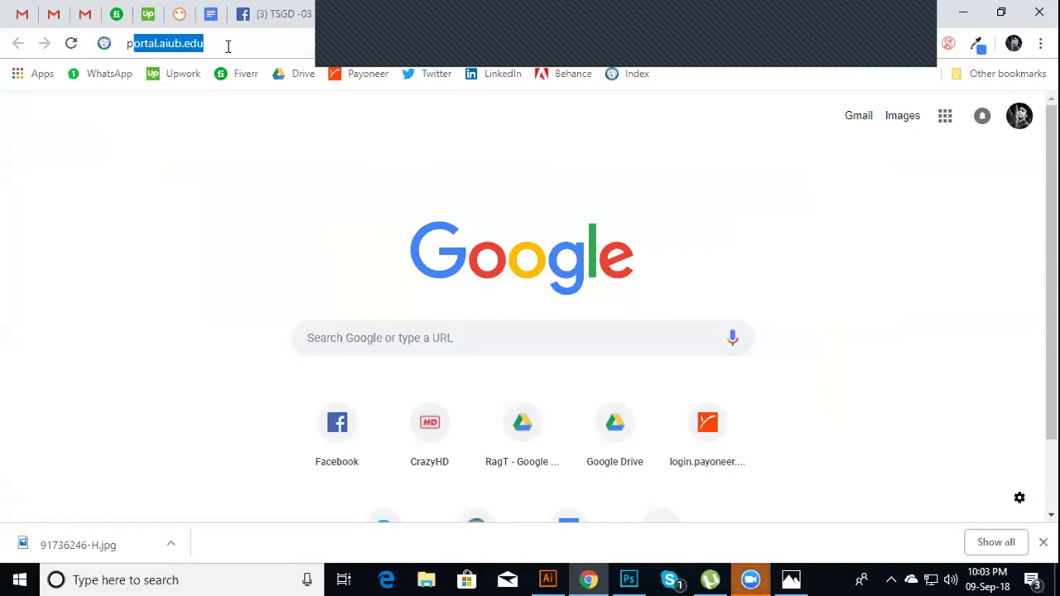
type("age cover picture size")
key("Left")
key("Left")
key("Left")
key("Left")
key("Left")
key("Left")
type("f")
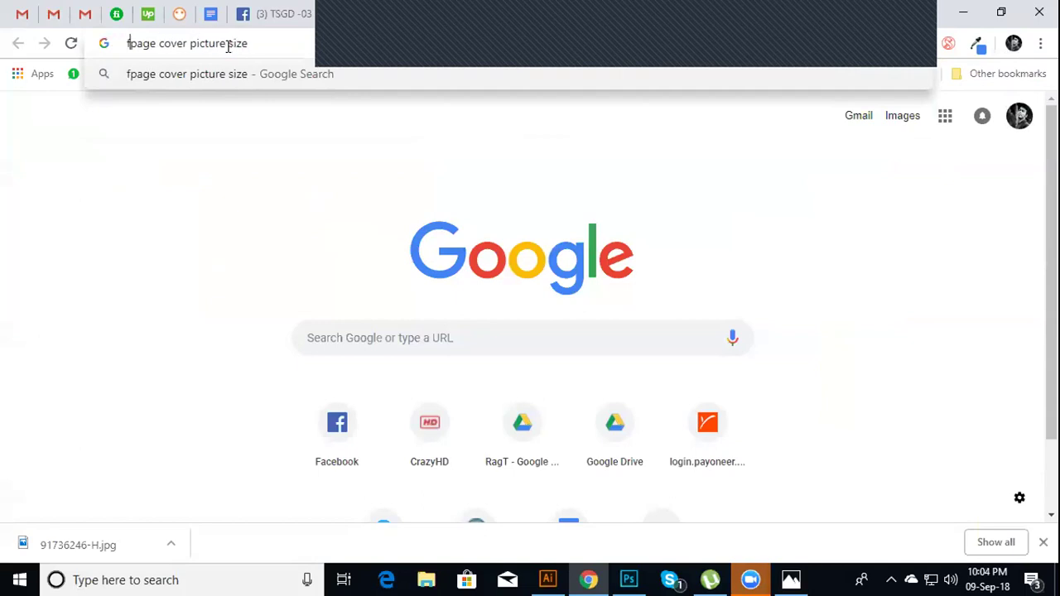
type("b")
key("Return")
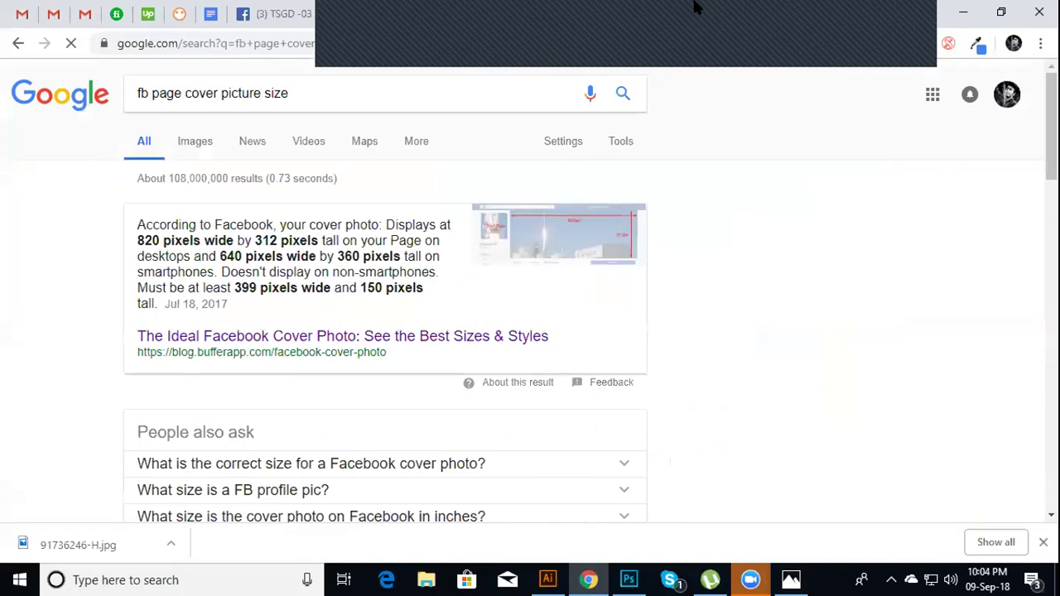
Open Buffer's 'The Ideal Facebook Cover Photo' article and read through it
left_click(296, 346)
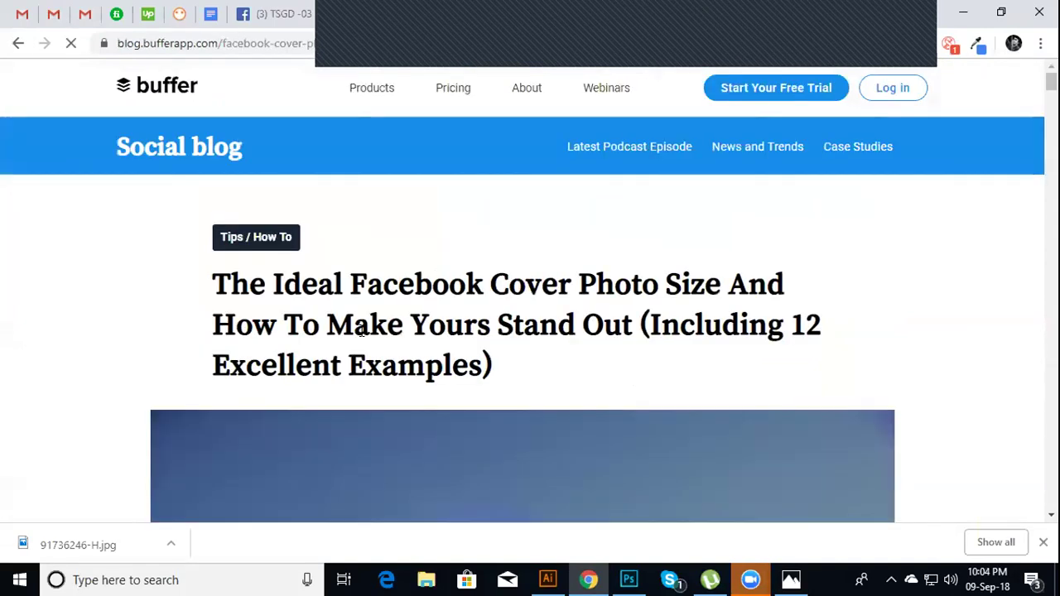
scroll(362, 350, "down", 3)
scroll(362, 351, "down", 3)
scroll(357, 340, "down", 3)
scroll(357, 341, "down", 3)
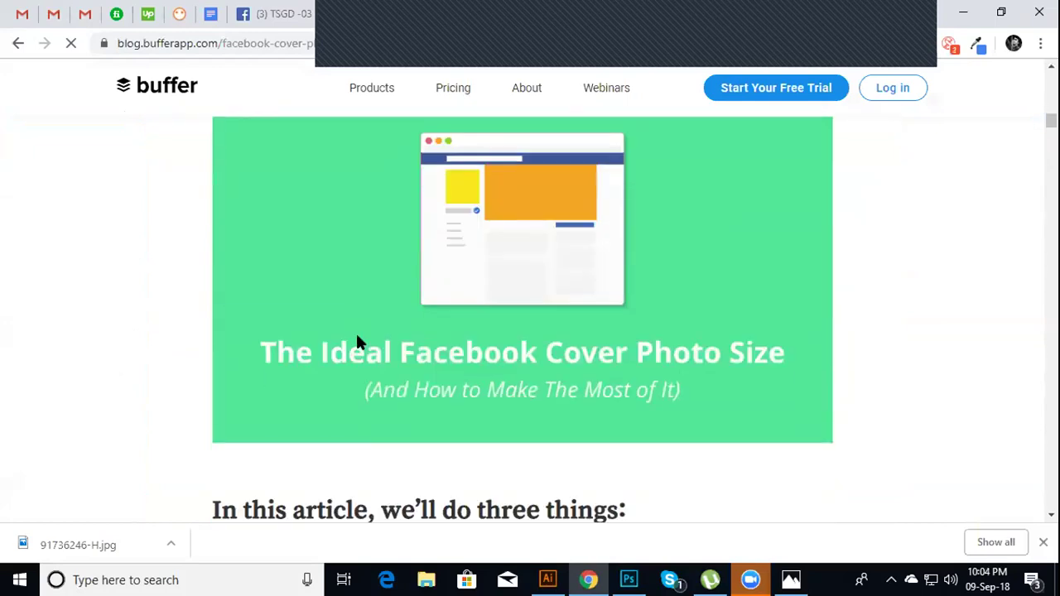
scroll(356, 335, "down", 3)
scroll(356, 334, "down", 3)
scroll(355, 343, "down", 5)
scroll(356, 343, "down", 5)
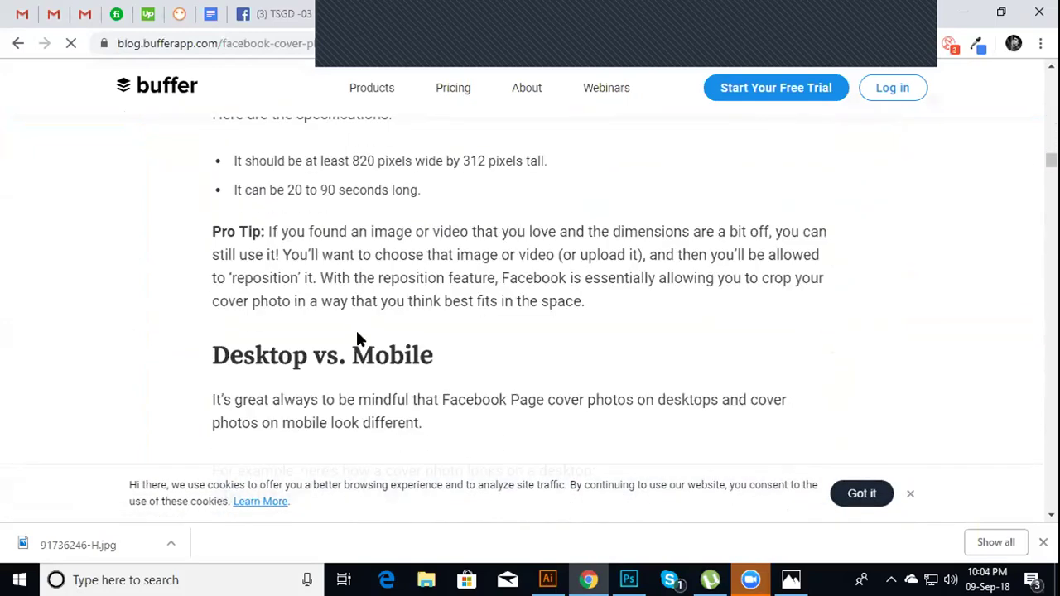
scroll(356, 339, "down", 5)
scroll(356, 331, "down", 2)
scroll(357, 331, "down", 5)
scroll(358, 329, "down", 5)
scroll(357, 330, "up", 4)
scroll(357, 329, "down", 1)
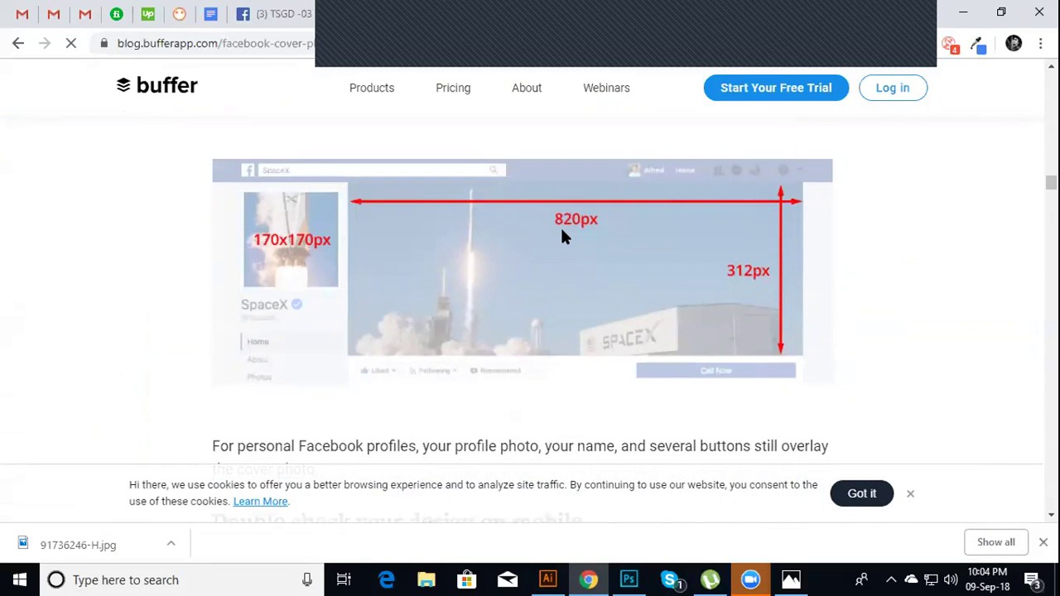
scroll(561, 236, "down", 5)
scroll(561, 236, "down", 5)
scroll(561, 236, "down", 5)
scroll(554, 237, "up", 5)
scroll(554, 237, "up", 1)
scroll(554, 237, "down", 6)
scroll(554, 237, "down", 5)
scroll(551, 234, "down", 5)
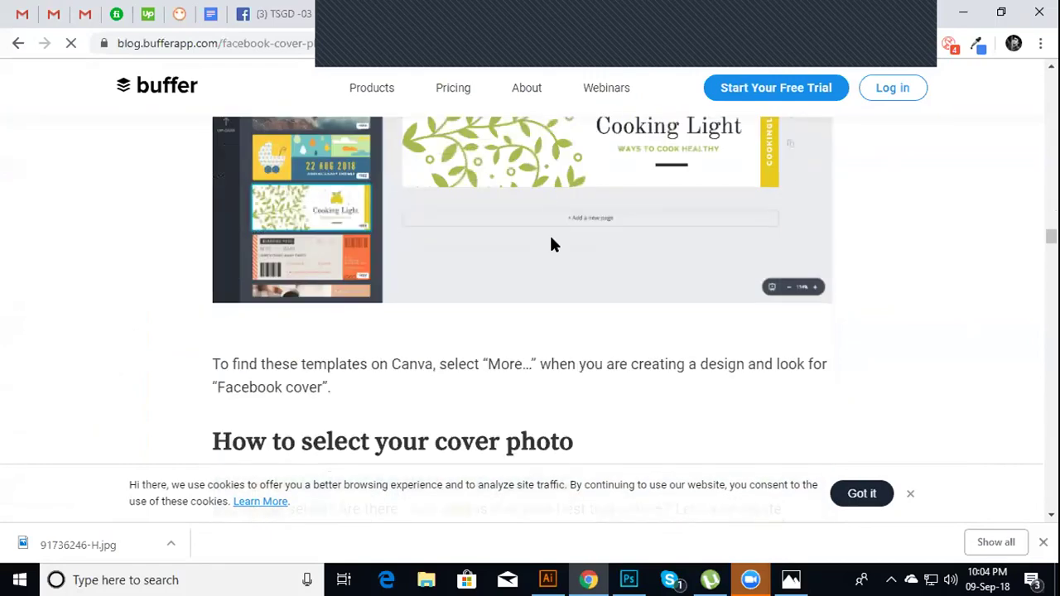
scroll(549, 233, "down", 5)
Back in the search results, highlight the '820 pixels wide by 312 pixels' desktop cover size
left_click(16, 47)
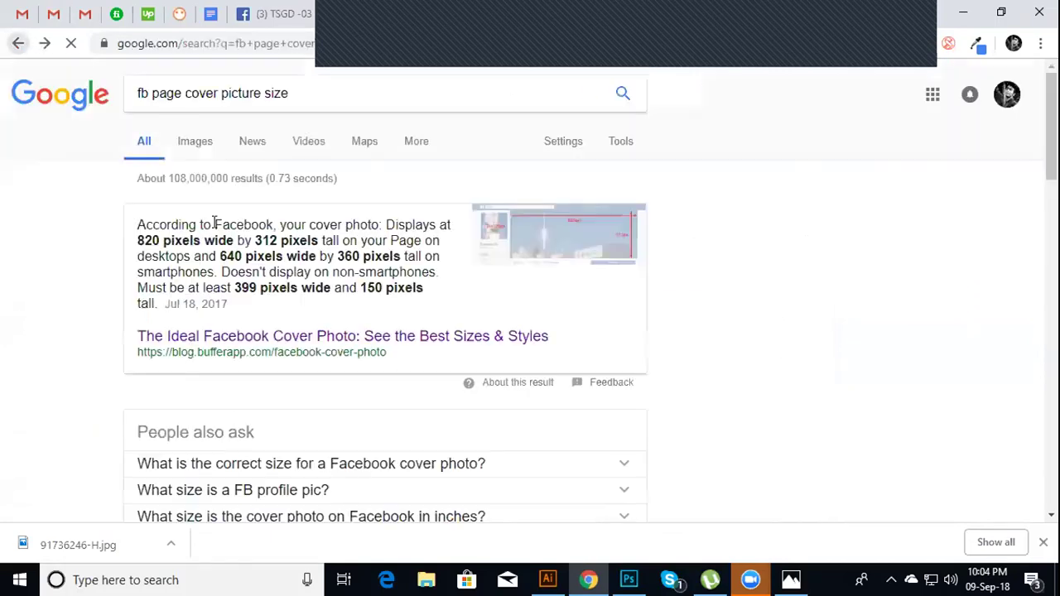
scroll(224, 244, "down", 3)
scroll(224, 243, "down", 3)
scroll(226, 245, "up", 1)
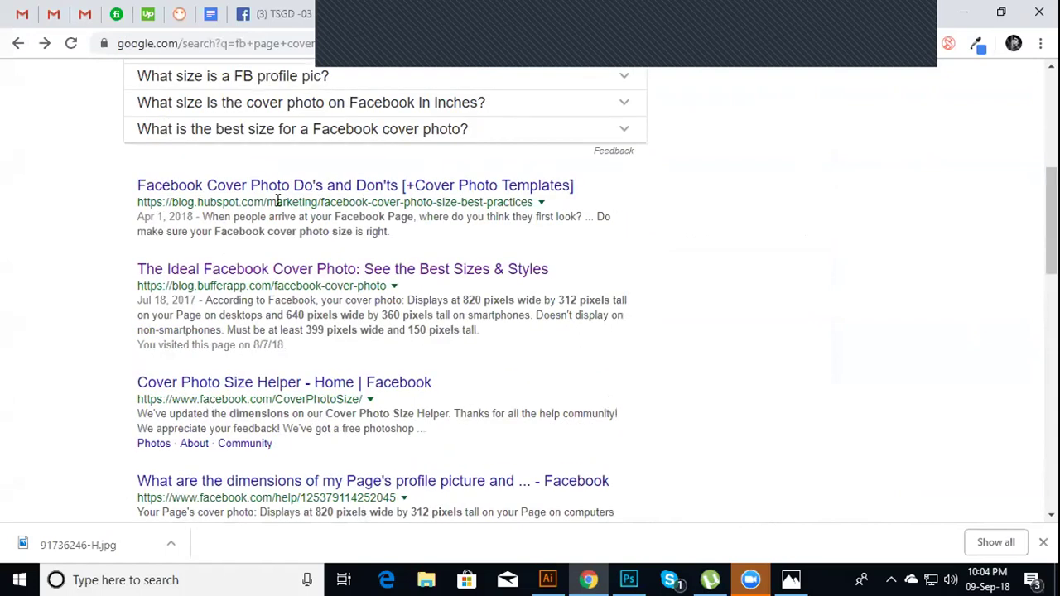
scroll(275, 199, "up", 1)
scroll(275, 198, "up", 2)
scroll(276, 203, "up", 2)
scroll(273, 205, "up", 1)
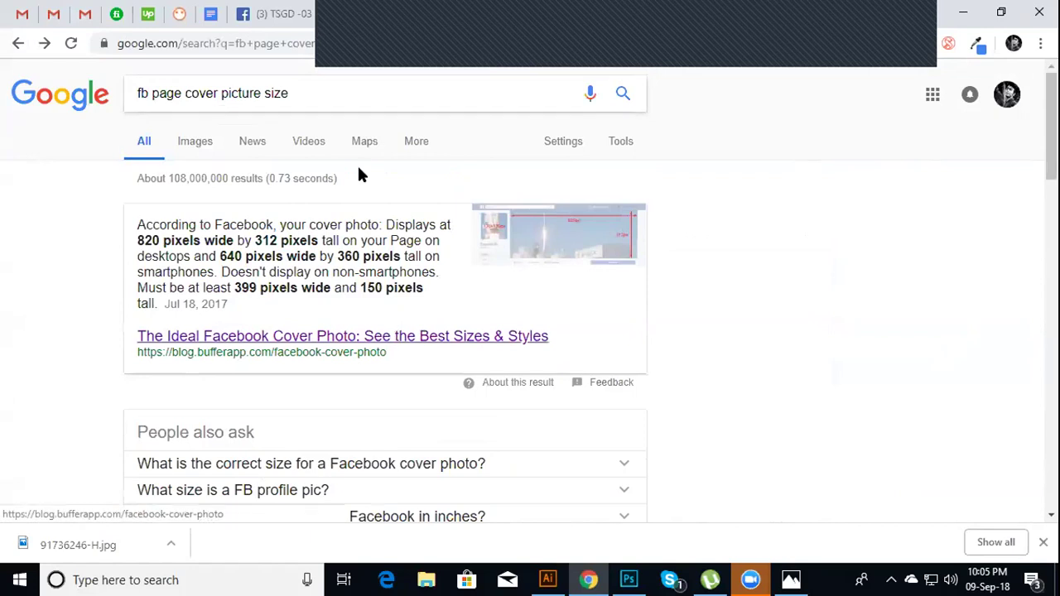
scroll(273, 294, "down", 3)
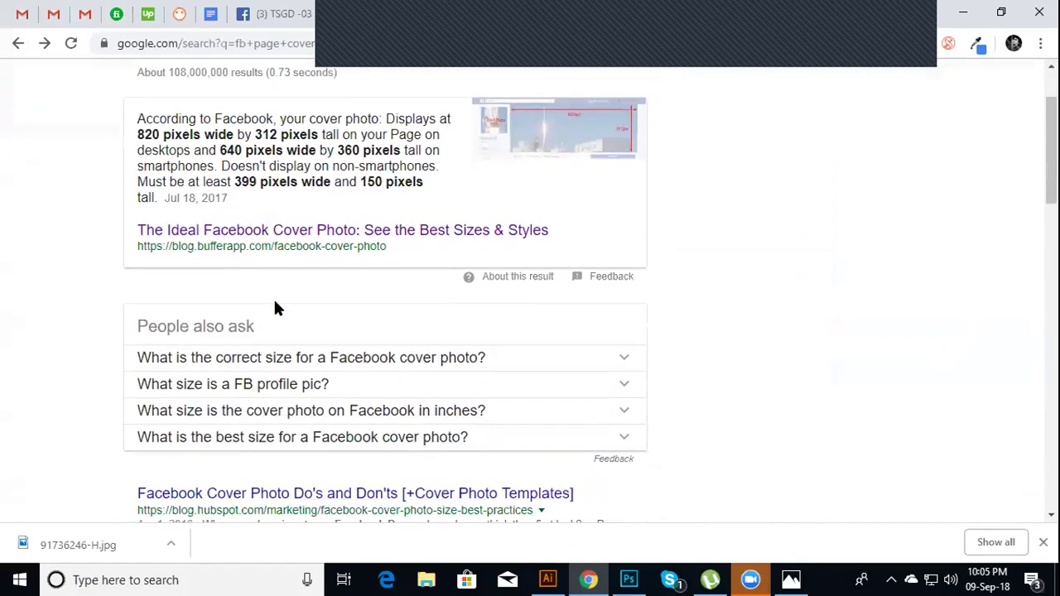
scroll(279, 288, "down", 1)
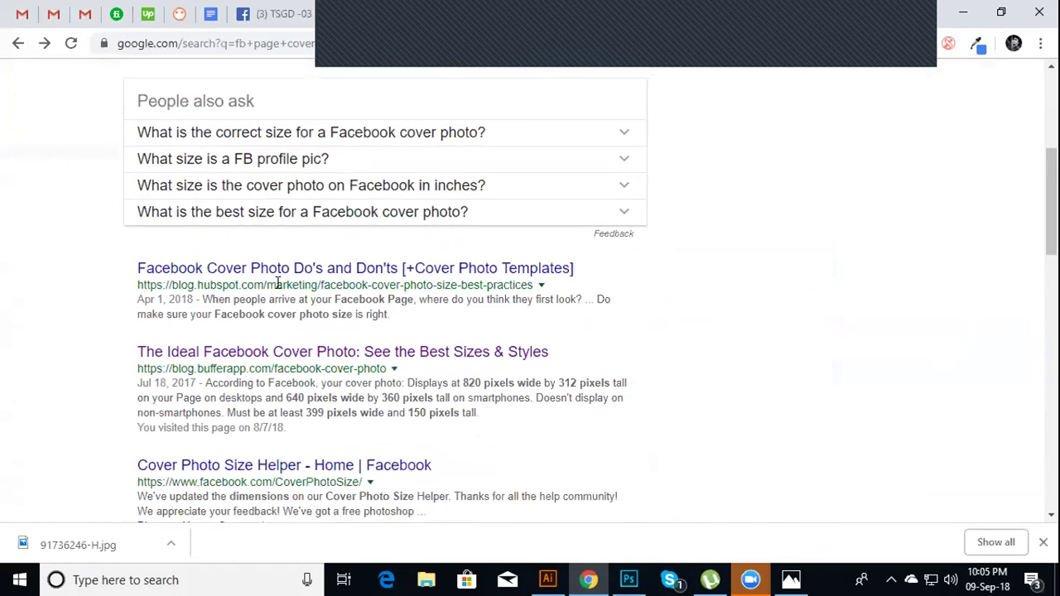
scroll(274, 347, "down", 2)
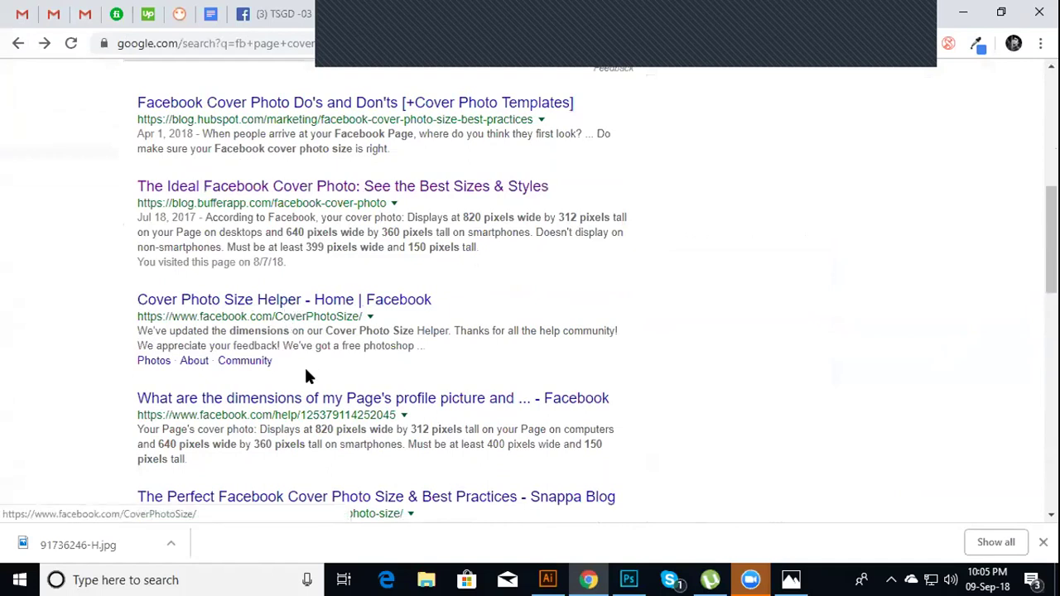
scroll(306, 375, "down", 1)
scroll(298, 365, "down", 1)
scroll(274, 279, "down", 1)
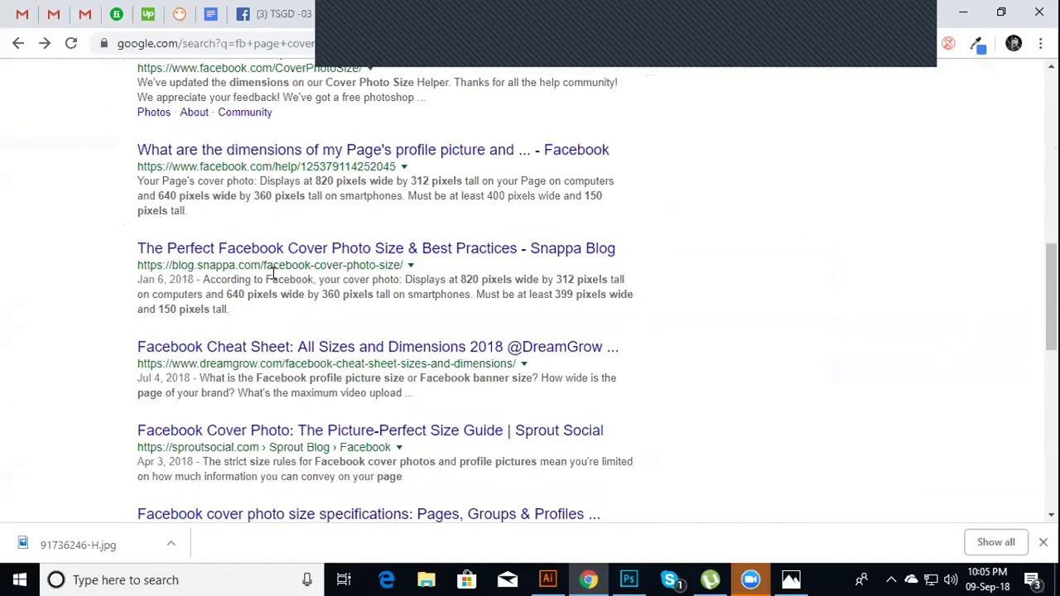
scroll(271, 279, "down", 1)
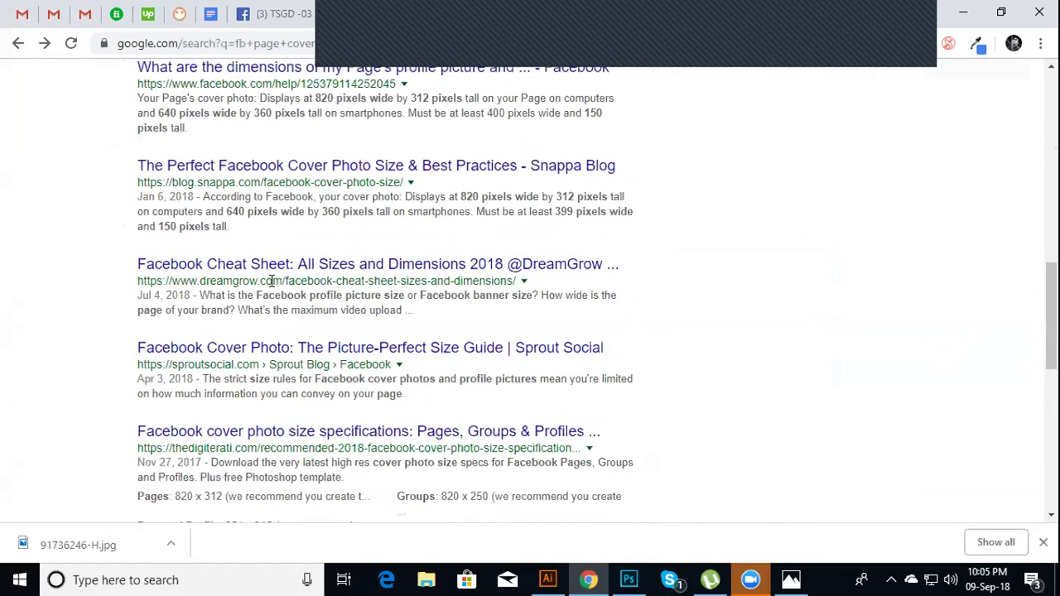
scroll(272, 279, "up", 6)
scroll(272, 280, "up", 4)
scroll(273, 290, "down", 2)
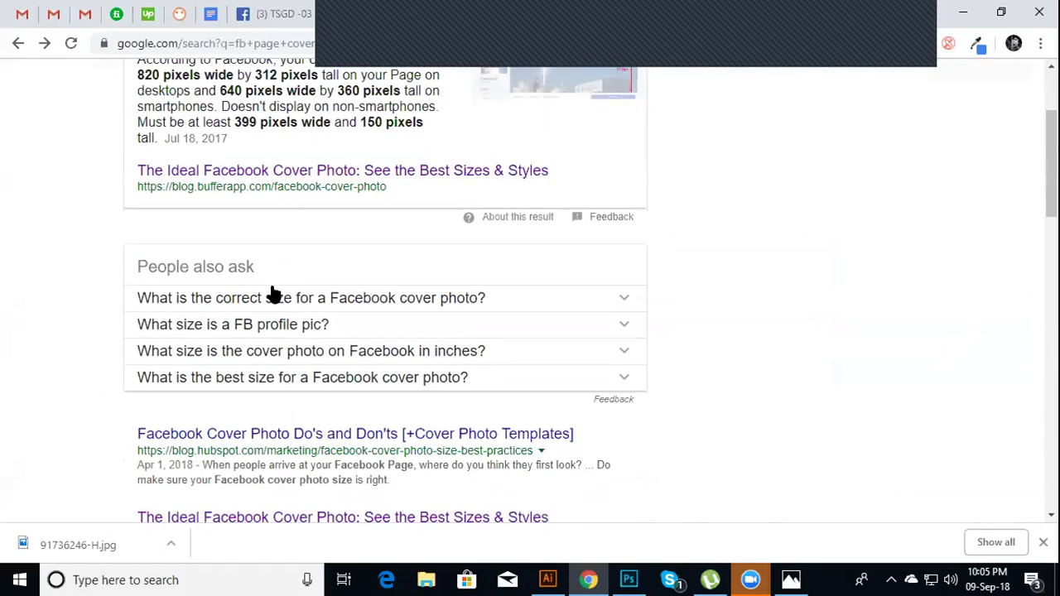
scroll(273, 294, "down", 1)
scroll(272, 296, "up", 3)
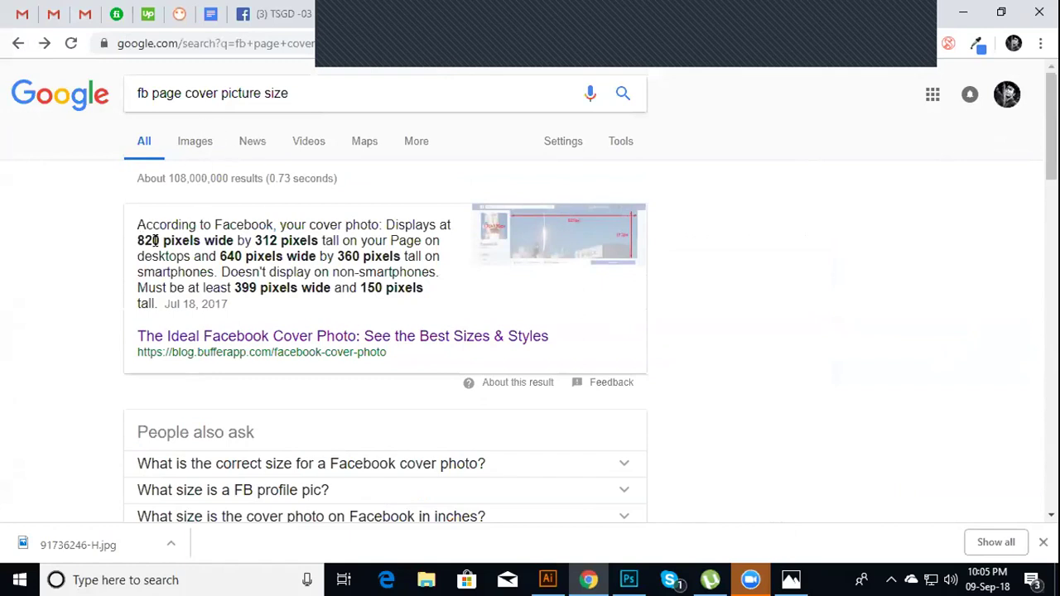
mouse_move(137, 240)
left_mouse_down()
mouse_move(321, 256)
mouse_move(320, 241)
left_mouse_up()
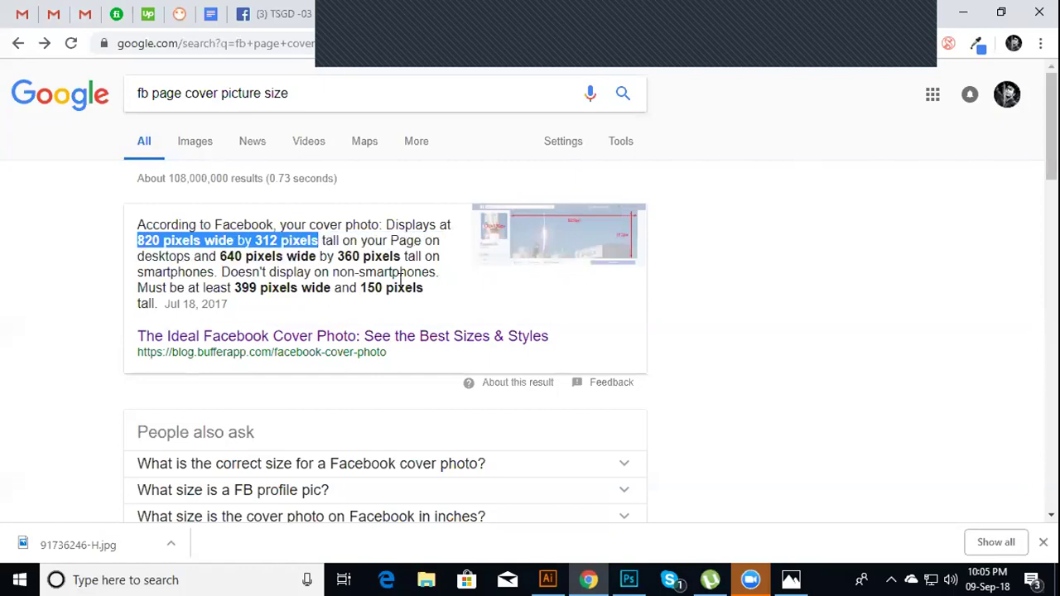
left_click(342, 91)
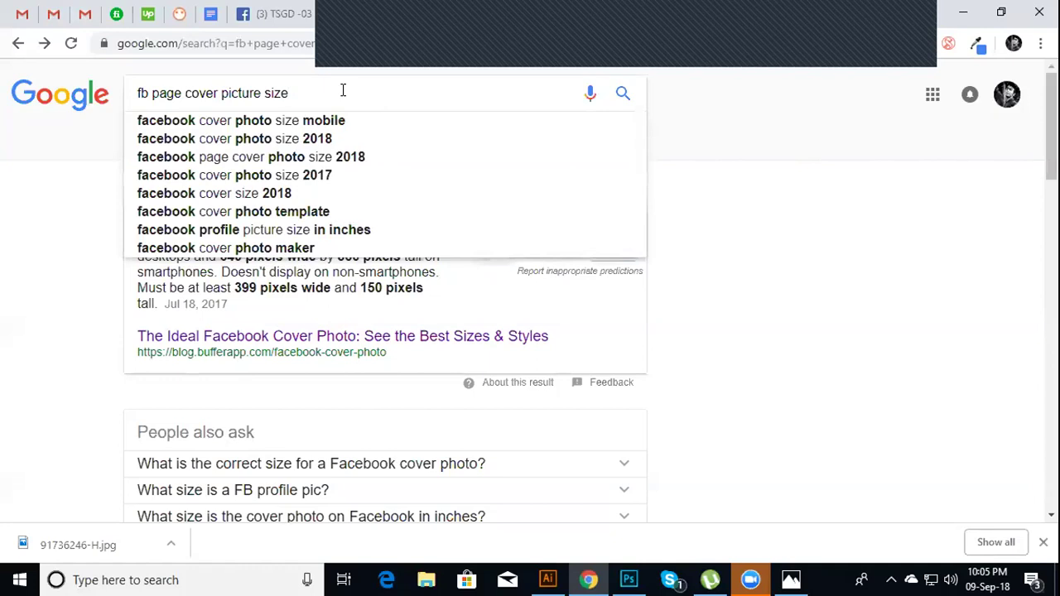
Search 'facebook cover photo size 2018' and open louisem.com's Facebook Group Cover Photo Size 2018 article
key("Down")
key("Down")
key("Return")
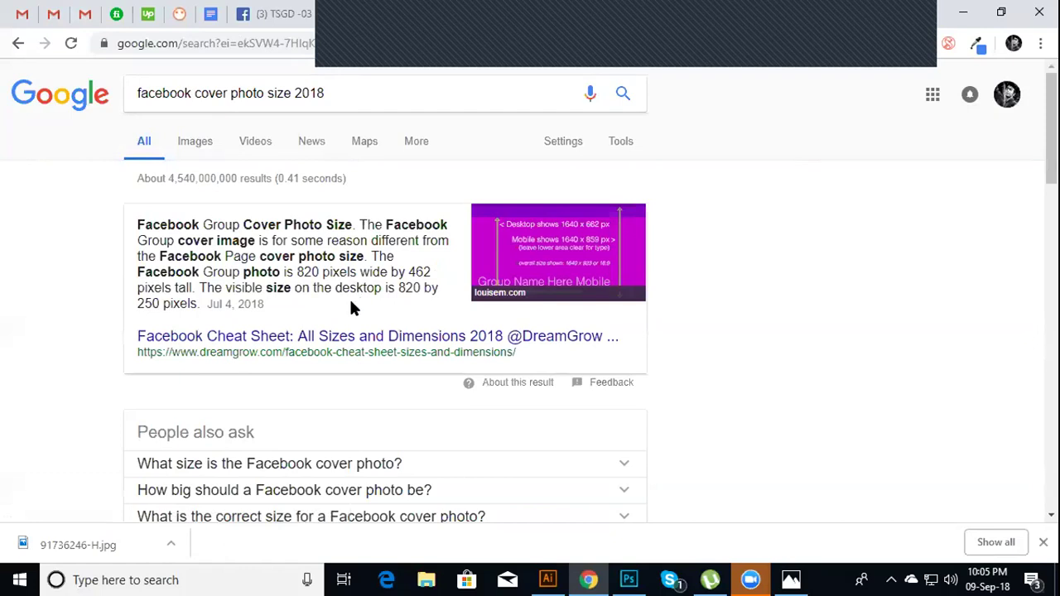
scroll(350, 344, "down", 1)
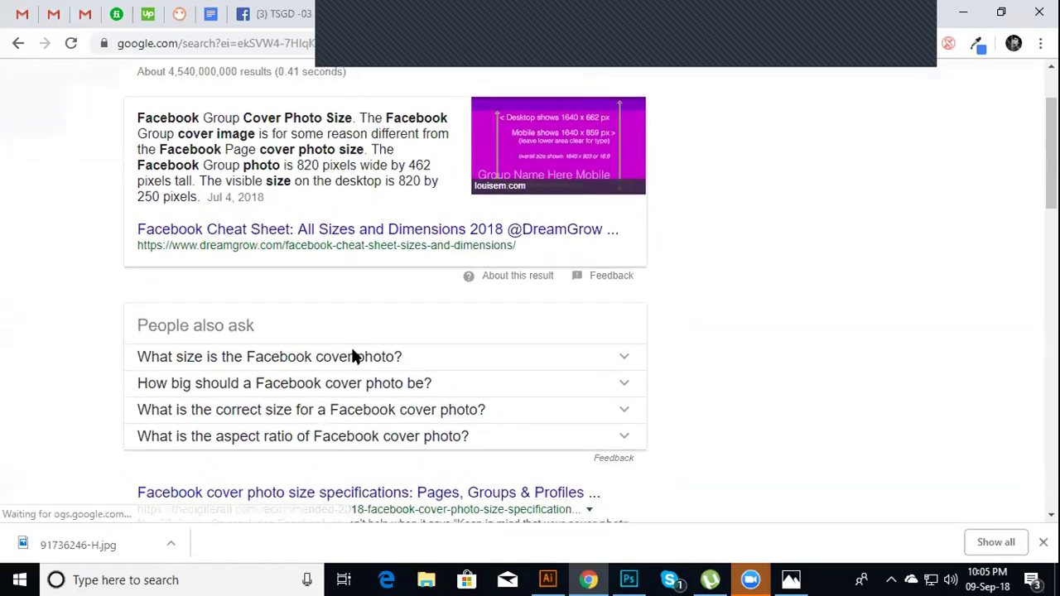
scroll(351, 348, "down", 4)
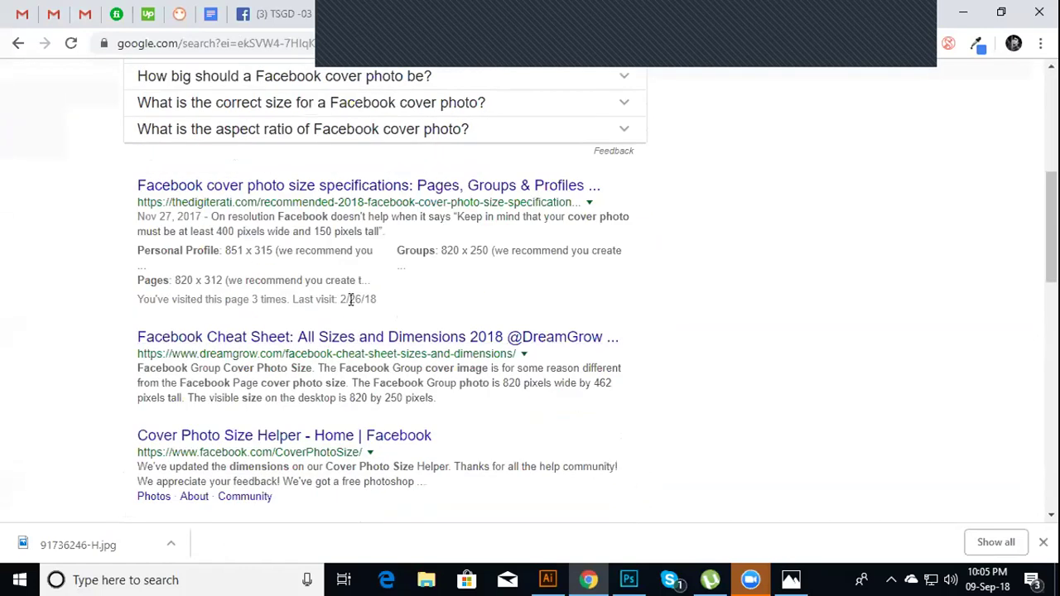
scroll(346, 300, "down", 4)
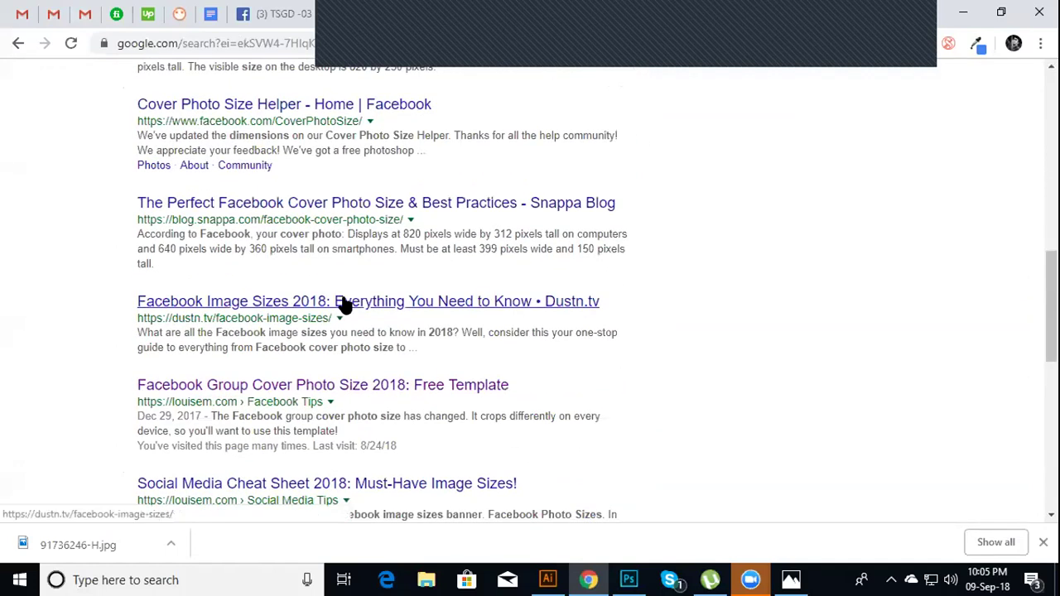
left_click(177, 393)
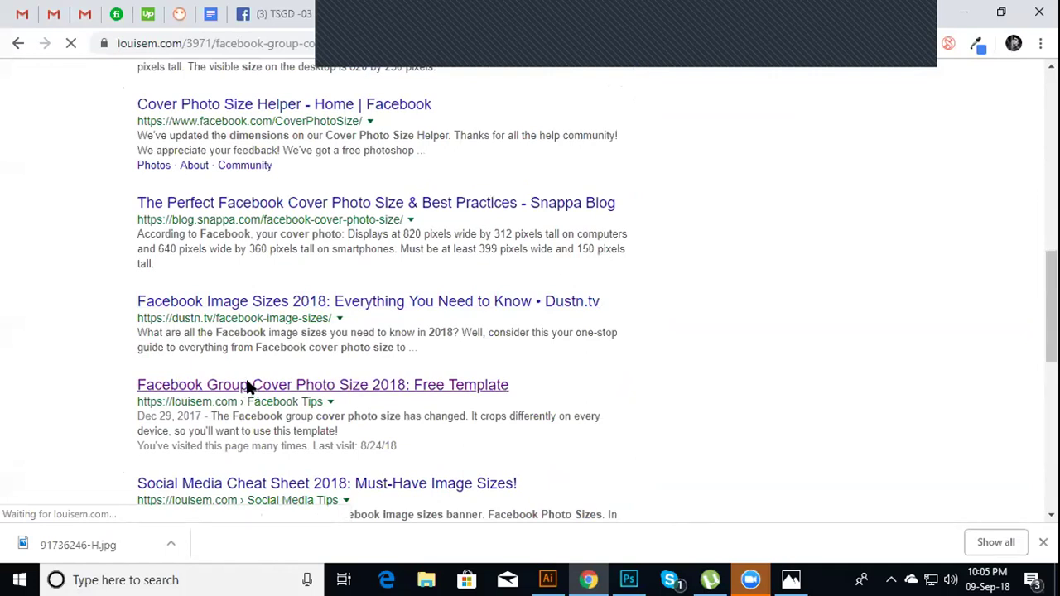
Scroll the louisem.com article and highlight the recommended 1,640px cover size
scroll(266, 308, "down", 5)
scroll(266, 308, "down", 5)
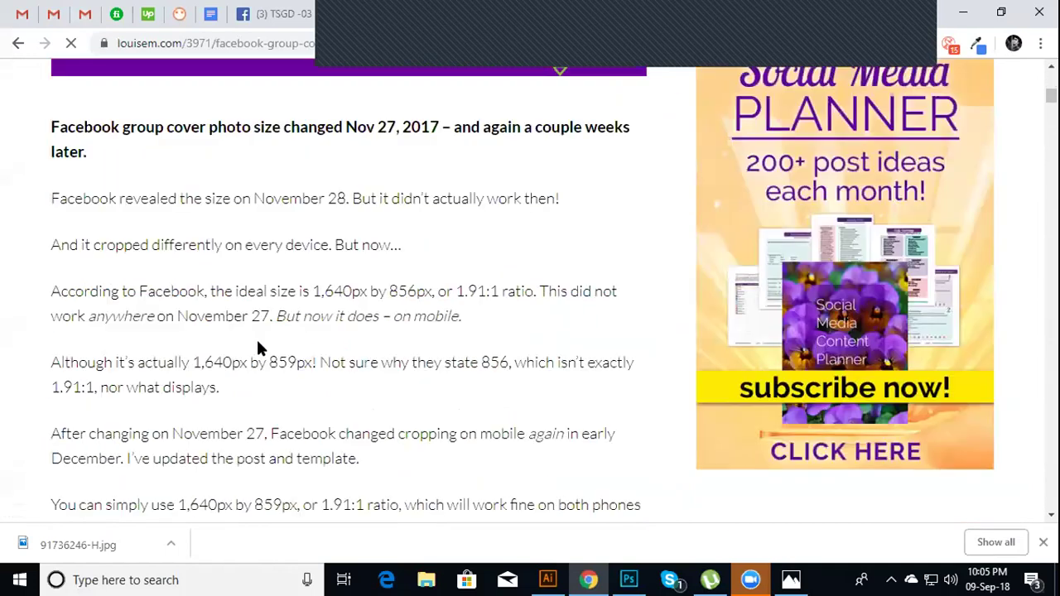
scroll(248, 314, "up", 10)
scroll(166, 83, "up", 3)
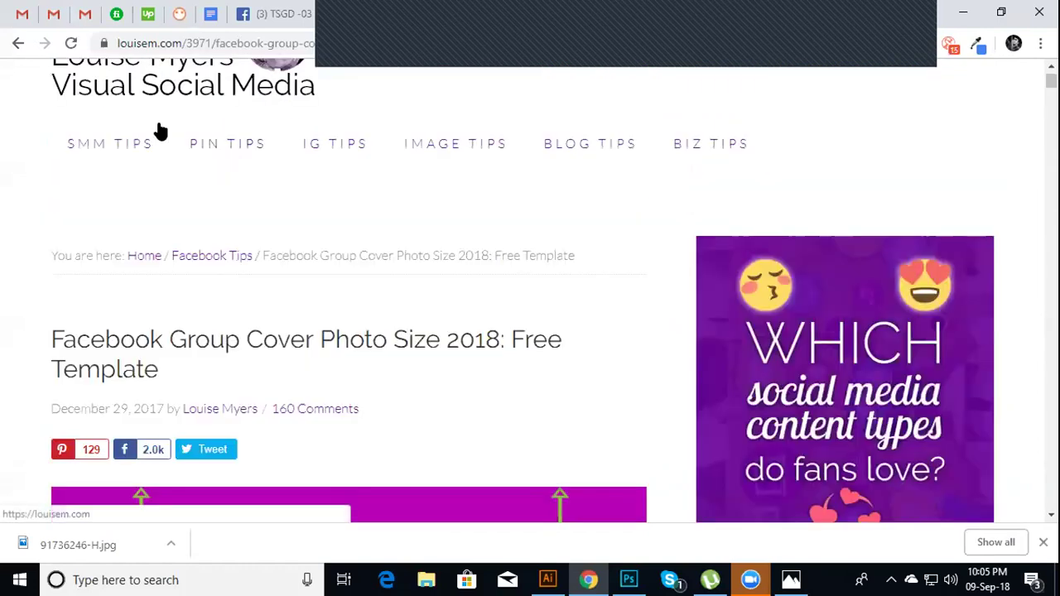
scroll(224, 456, "down", 6)
scroll(223, 425, "down", 1)
scroll(223, 414, "down", 7)
scroll(222, 406, "up", 5)
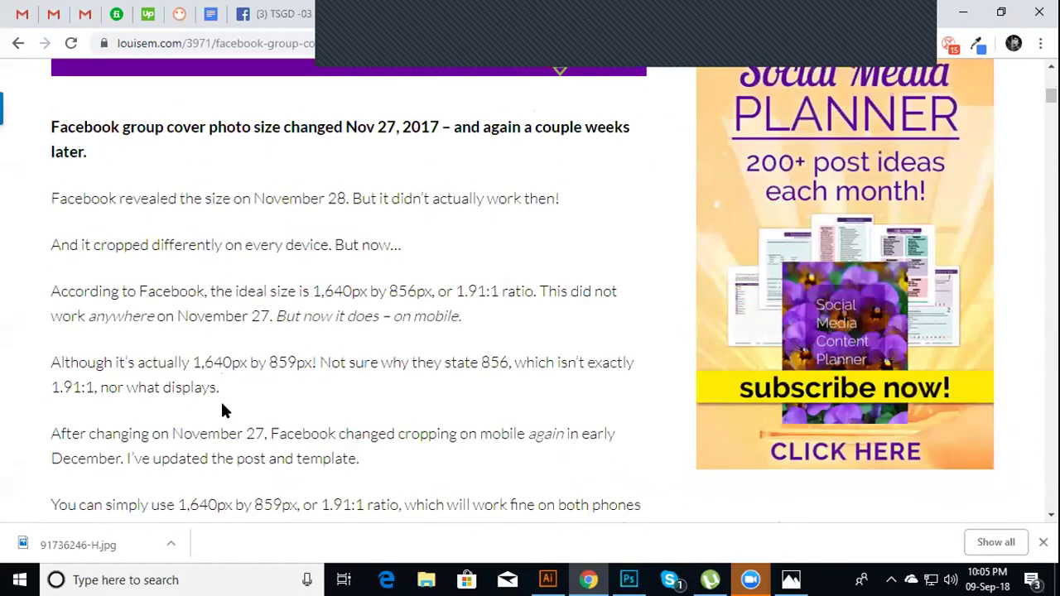
scroll(221, 409, "up", 3)
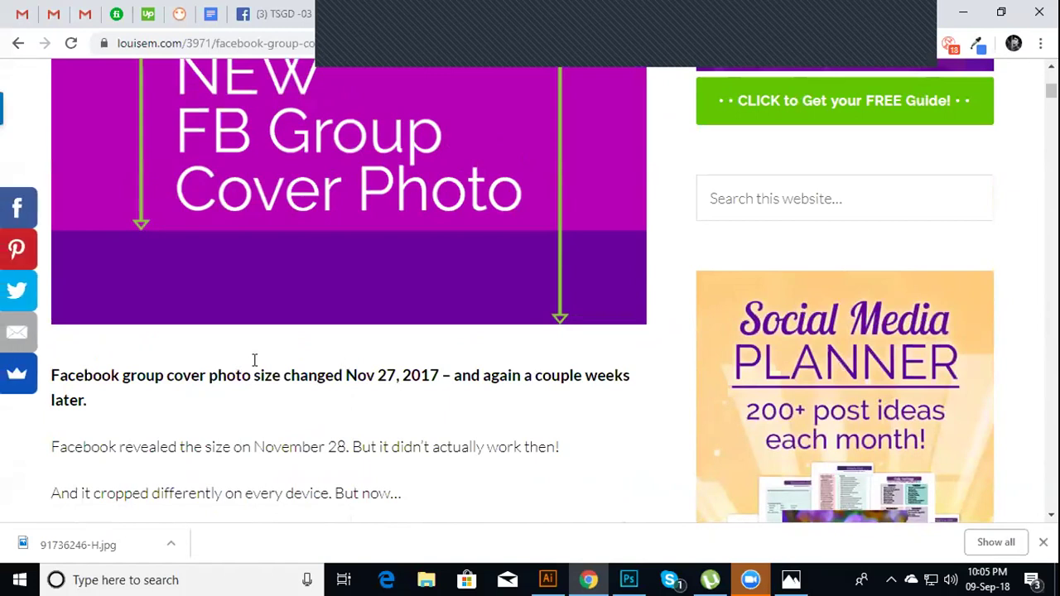
scroll(256, 361, "down", 2)
scroll(258, 364, "down", 2)
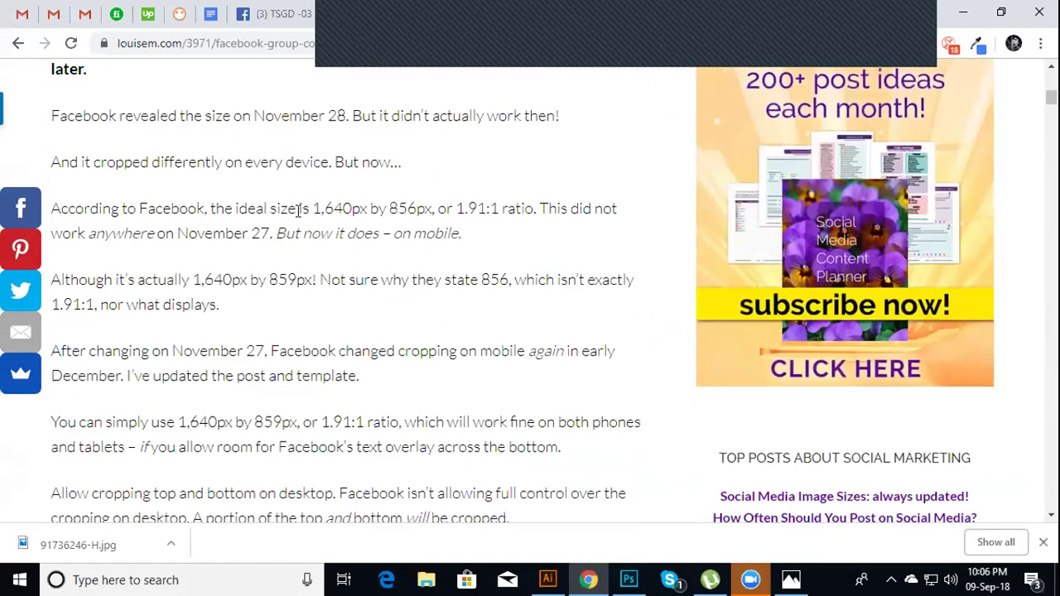
left_click_drag(301, 209, 408, 210)
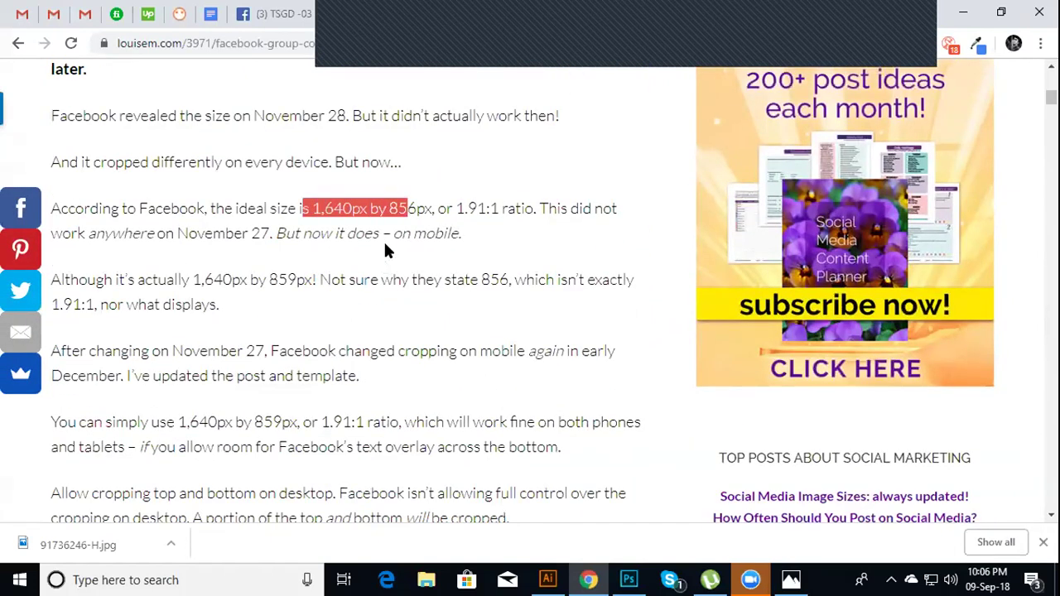
left_click(385, 239)
Read on past the per-device display sizes, such as 1025 × 415 desktop, to the Comments
scroll(383, 278, "down", 3)
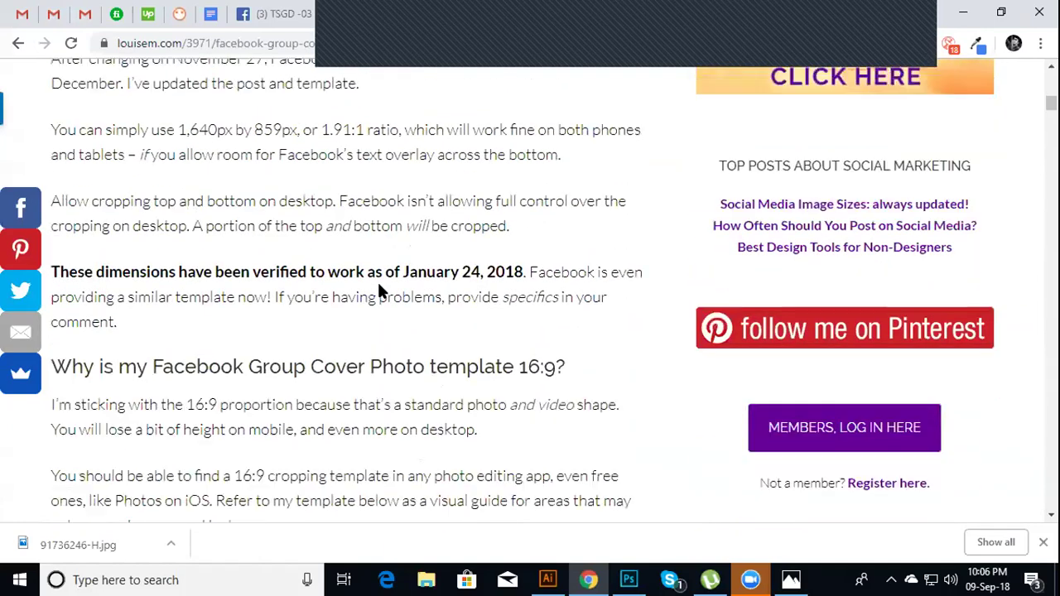
scroll(373, 285, "down", 5)
scroll(373, 286, "down", 6)
scroll(374, 286, "down", 3)
scroll(372, 304, "down", 2)
scroll(369, 312, "down", 5)
scroll(370, 312, "down", 5)
scroll(369, 312, "down", 5)
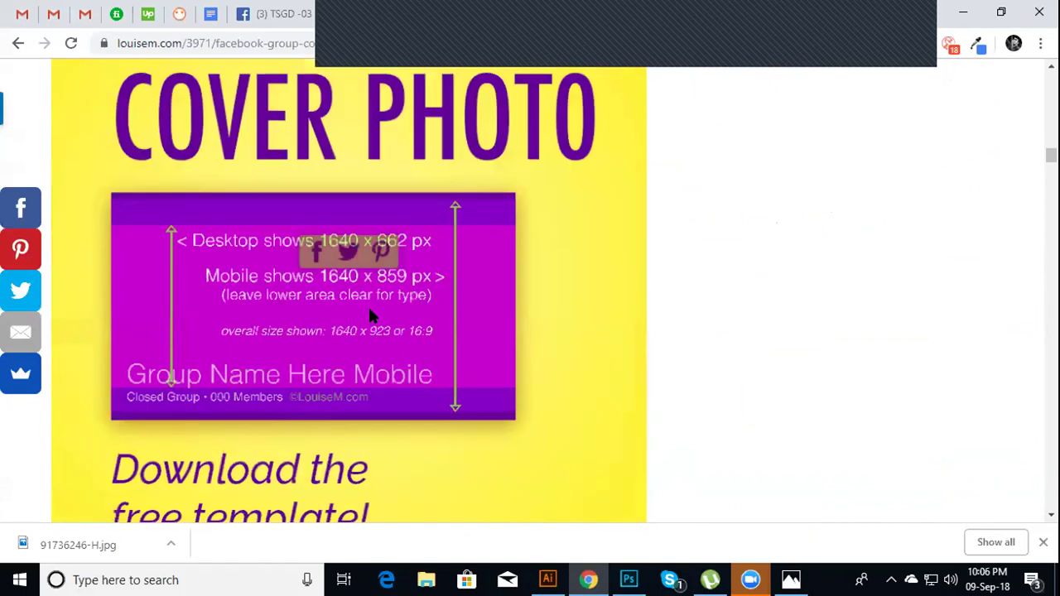
scroll(370, 319, "down", 5)
scroll(369, 323, "down", 2)
scroll(369, 323, "up", 8)
scroll(364, 339, "up", 3)
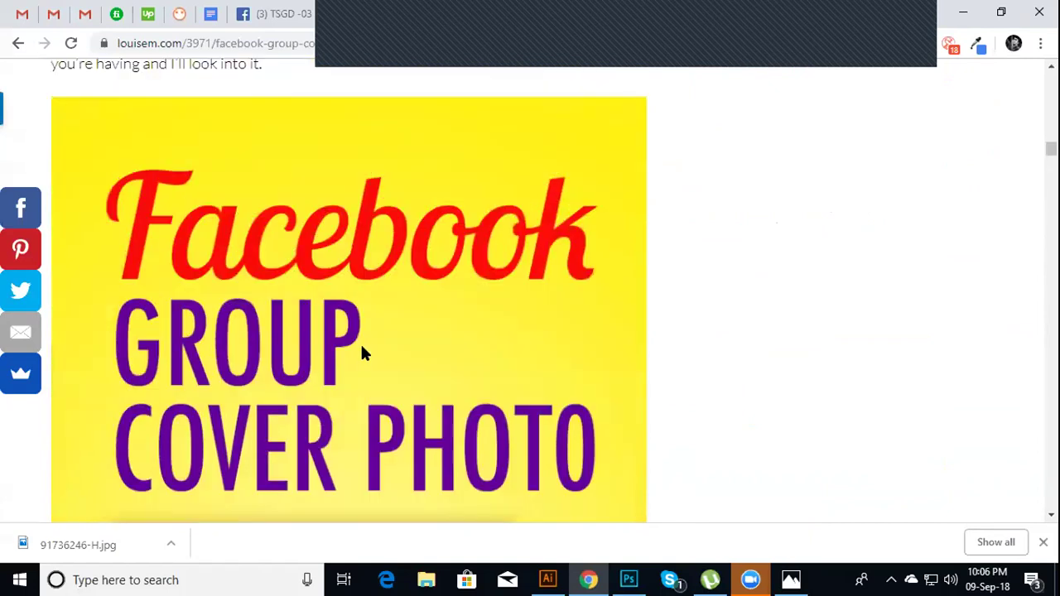
scroll(362, 352, "down", 2)
scroll(359, 373, "up", 3)
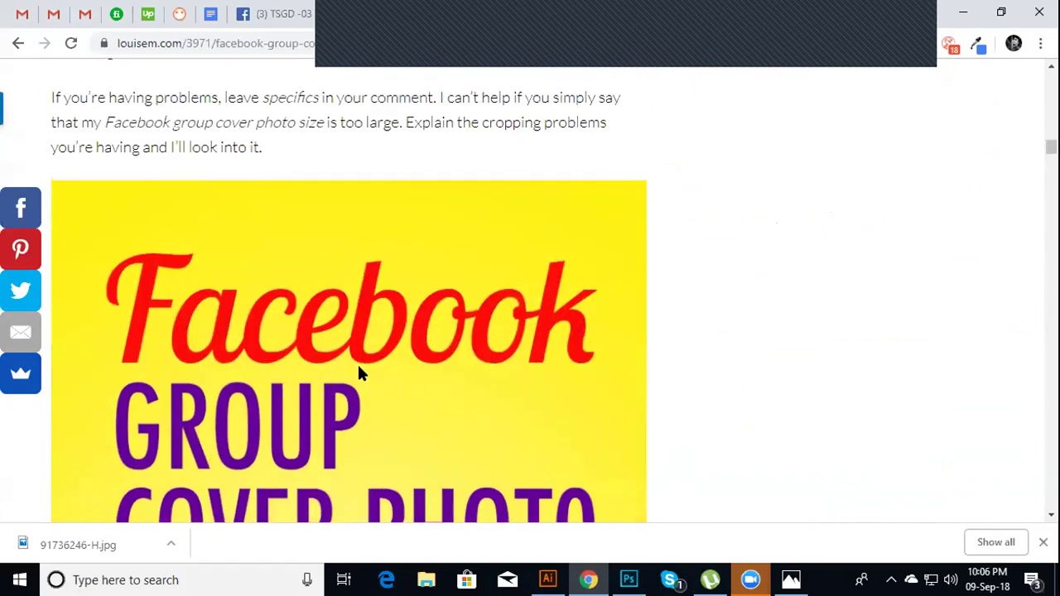
scroll(358, 370, "up", 2)
scroll(357, 368, "up", 5)
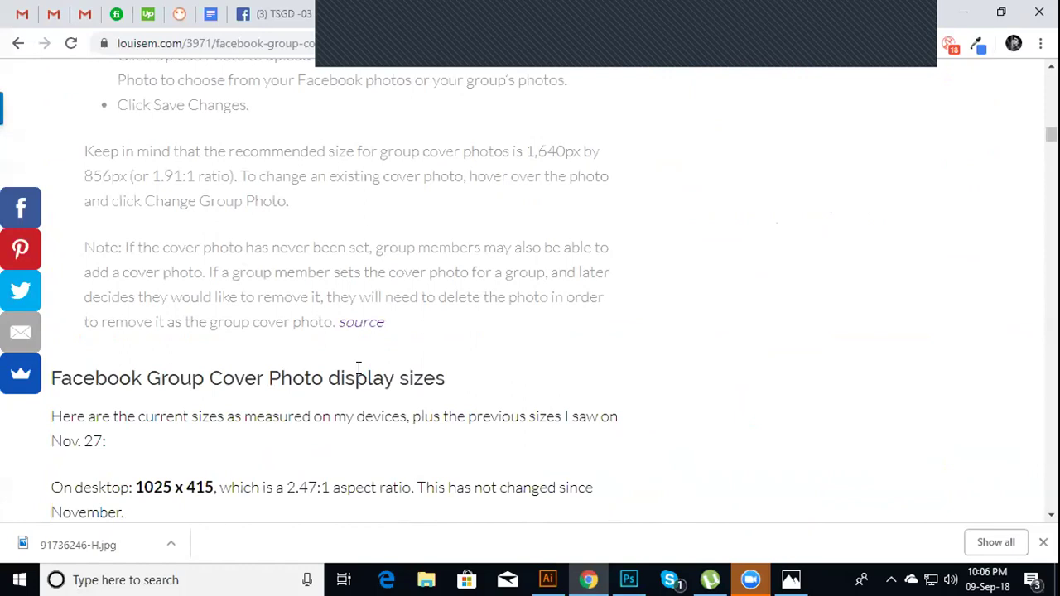
scroll(229, 386, "down", 3)
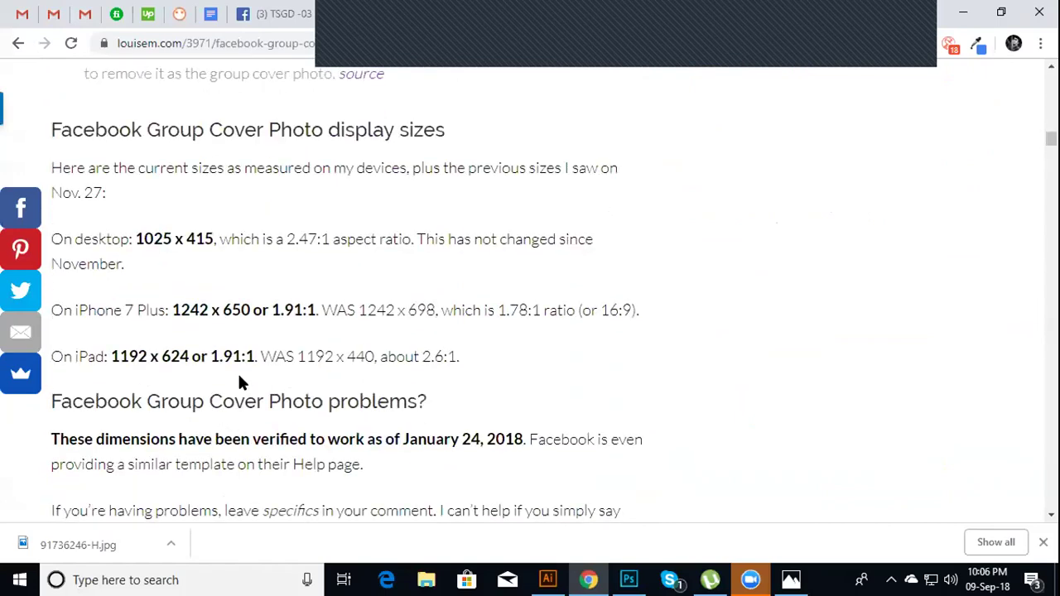
scroll(239, 382, "up", 5)
scroll(239, 382, "up", 5)
scroll(239, 383, "down", 8)
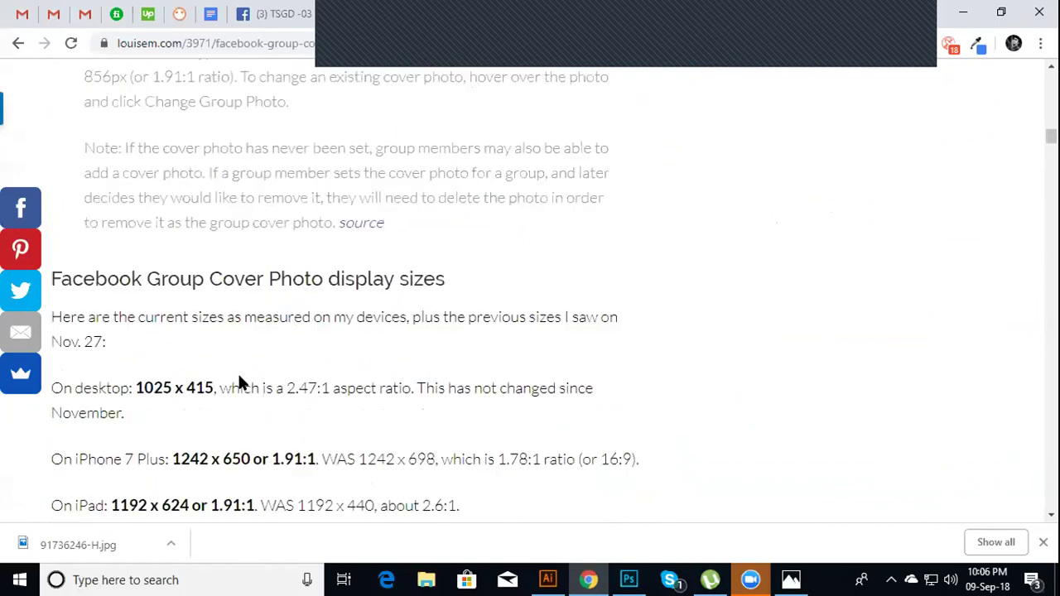
scroll(239, 382, "down", 5)
scroll(238, 383, "down", 5)
scroll(238, 383, "down", 1)
scroll(238, 383, "down", 3)
scroll(238, 393, "down", 10)
scroll(239, 393, "up", 11)
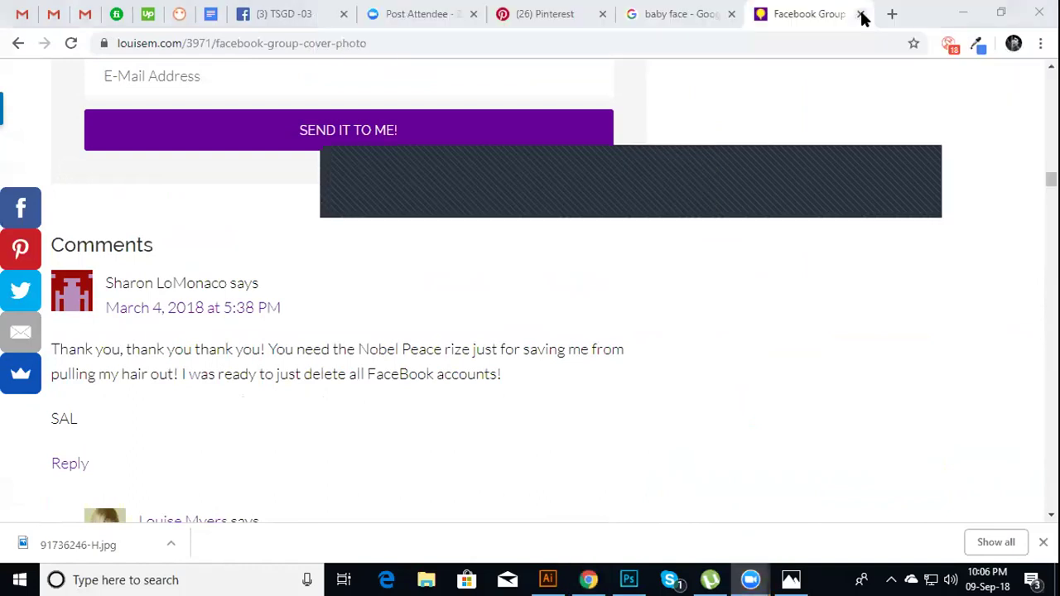
Close the cover photo article and baby face image tabs, then go back to the Pinterest results
left_click(861, 14)
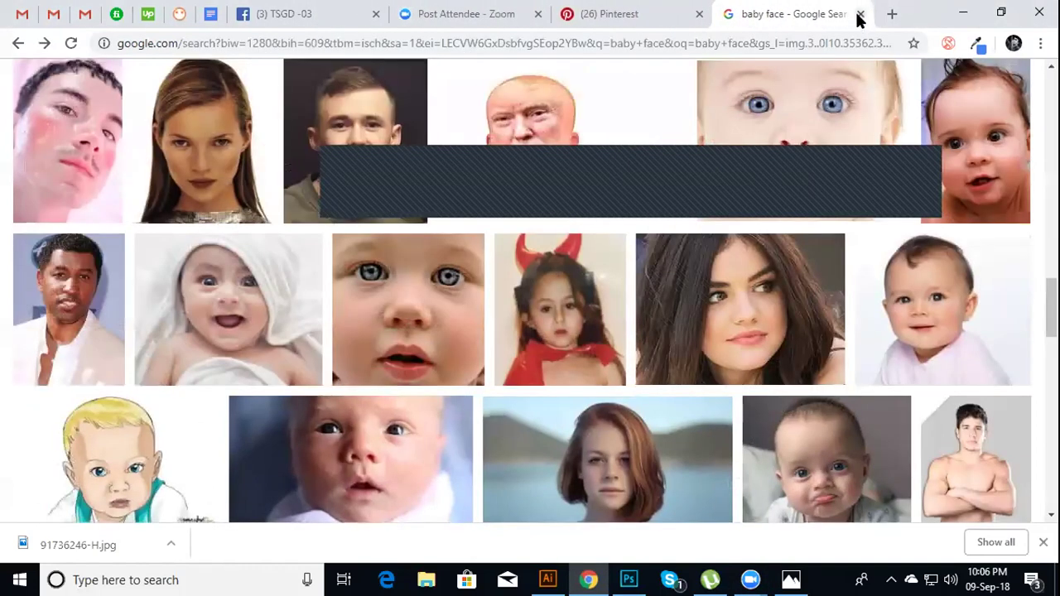
left_click(860, 15)
scroll(746, 285, "down", 5)
scroll(744, 286, "down", 4)
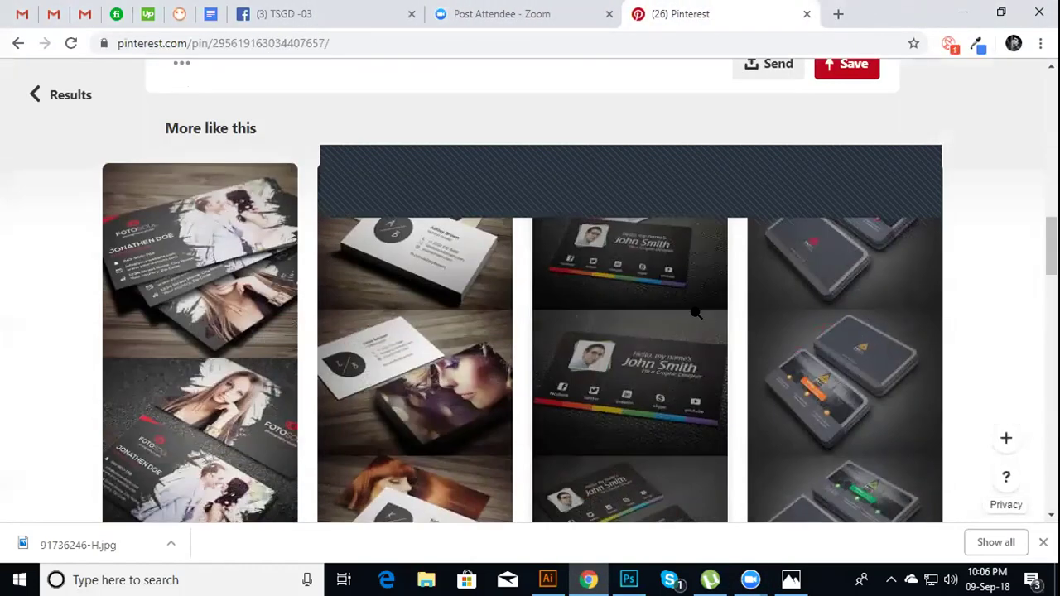
scroll(720, 264, "down", 4)
scroll(704, 241, "up", 2)
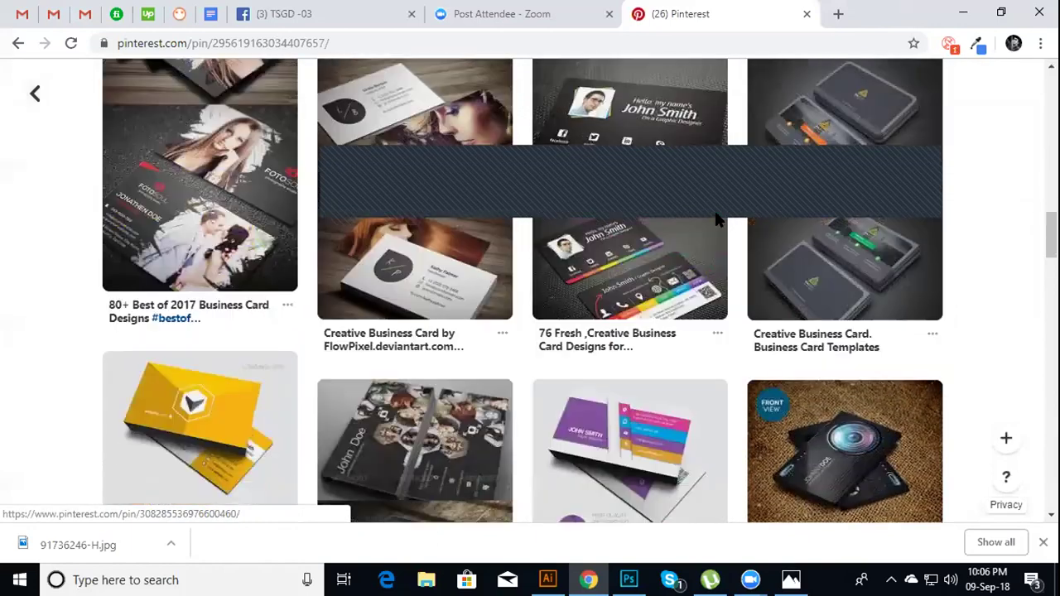
left_click(36, 96)
Scroll through the 'business card creative' pin grid to browse card design ideas
scroll(460, 283, "down", 3)
scroll(459, 283, "down", 2)
scroll(457, 290, "down", 3)
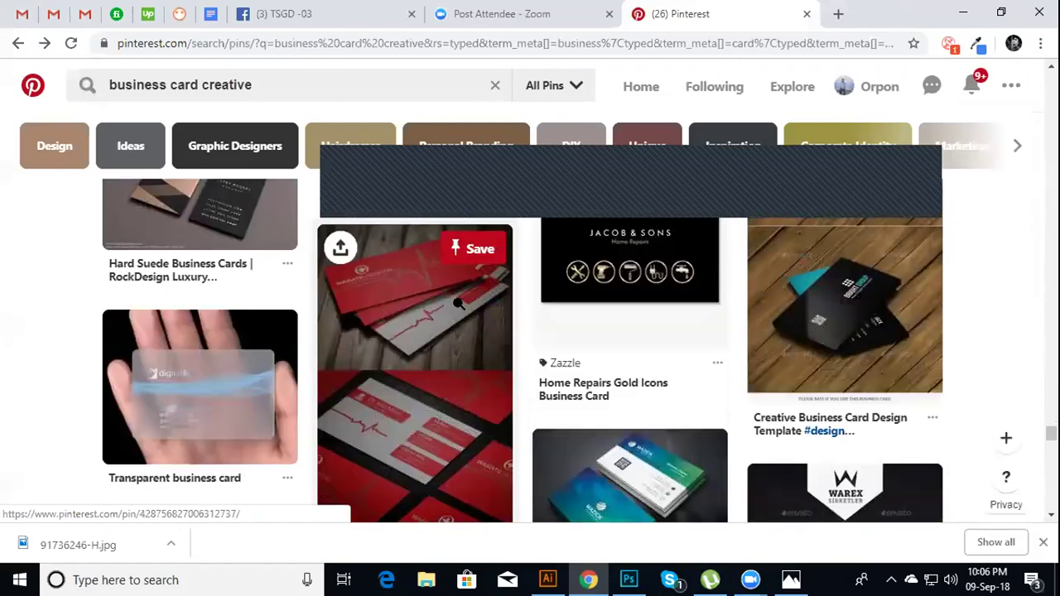
scroll(458, 298, "down", 3)
scroll(455, 319, "down", 2)
scroll(454, 331, "down", 3)
scroll(455, 331, "down", 3)
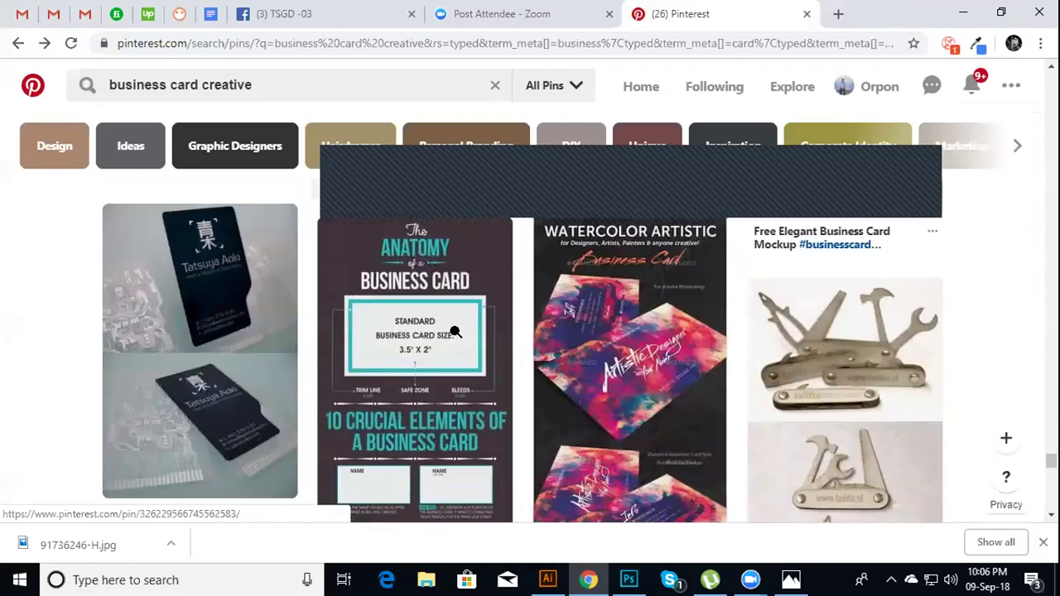
scroll(453, 330, "down", 1)
scroll(453, 330, "down", 2)
scroll(453, 331, "down", 2)
scroll(451, 330, "down", 1)
scroll(452, 331, "down", 3)
scroll(452, 335, "down", 3)
scroll(453, 342, "up", 4)
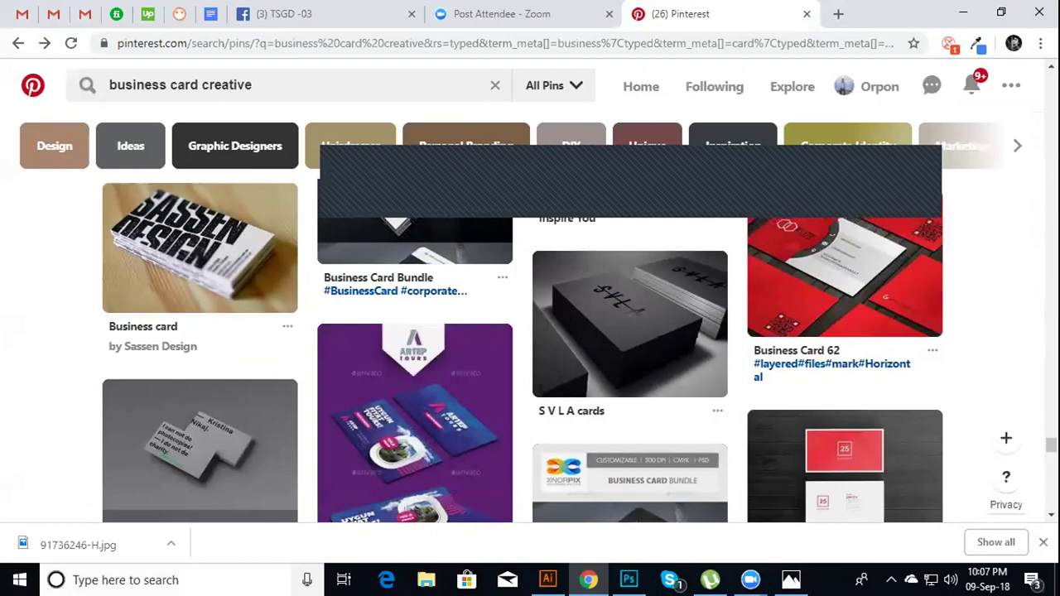
scroll(236, 314, "down", 4)
scroll(236, 314, "down", 1)
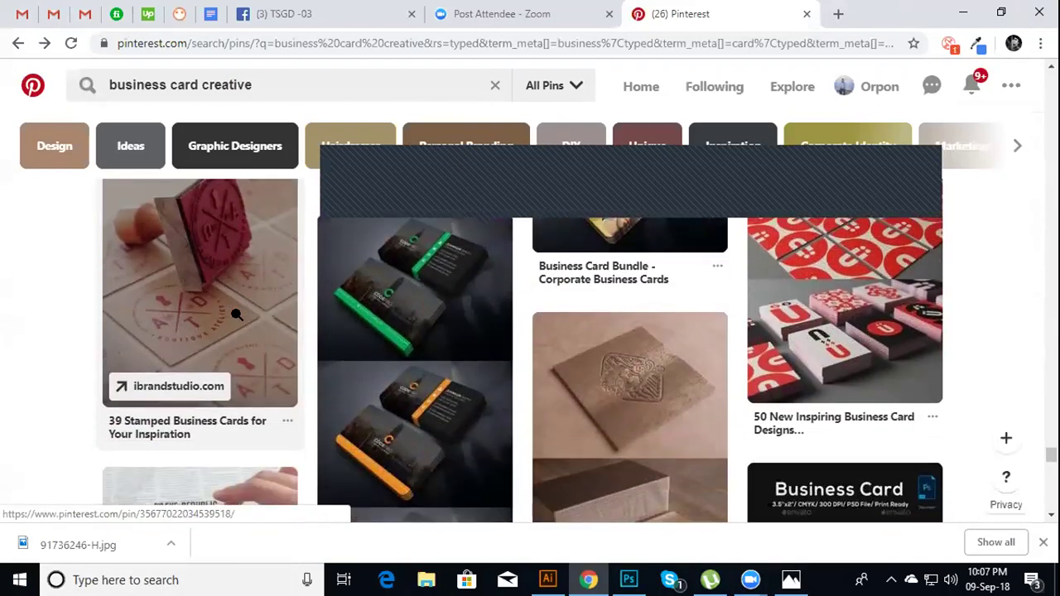
scroll(236, 314, "down", 3)
scroll(236, 315, "down", 2)
scroll(236, 315, "down", 2)
scroll(236, 315, "down", 1)
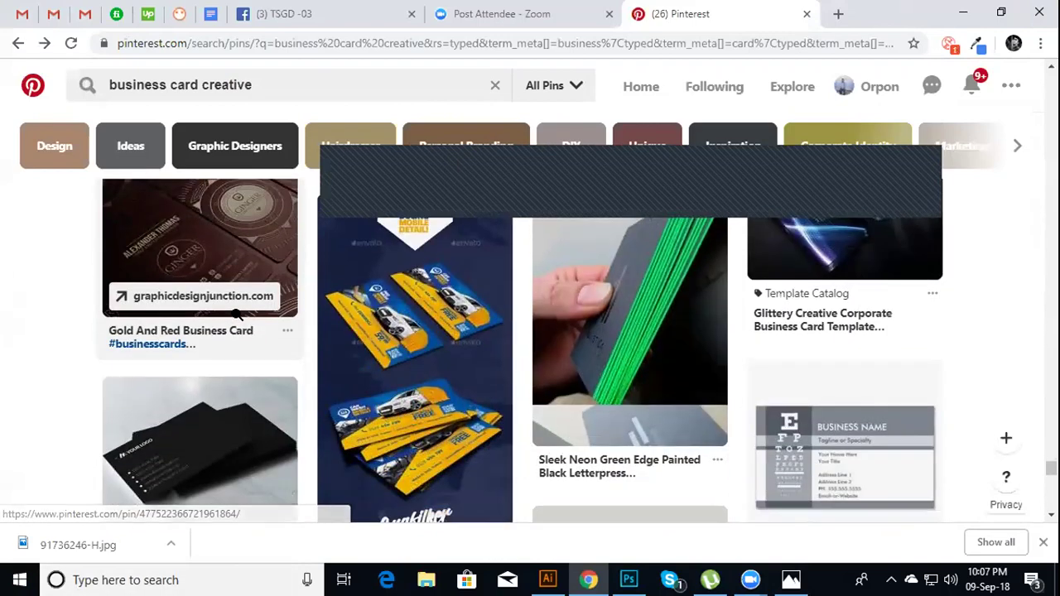
scroll(236, 315, "down", 2)
scroll(235, 315, "down", 1)
scroll(237, 323, "down", 2)
scroll(237, 323, "down", 1)
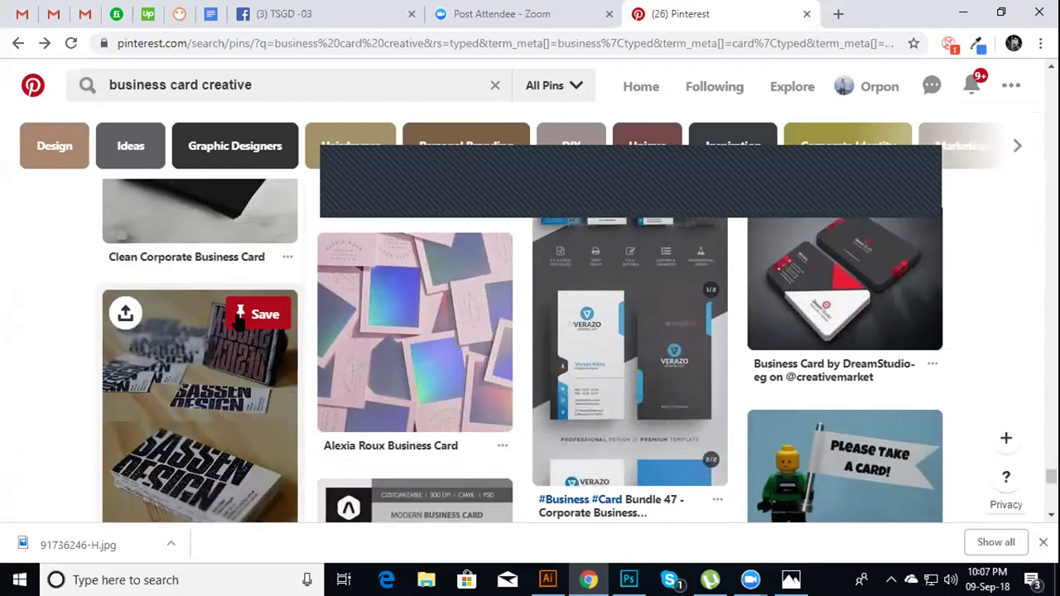
scroll(237, 321, "down", 2)
scroll(236, 318, "down", 2)
scroll(237, 312, "up", 2)
scroll(237, 314, "down", 2)
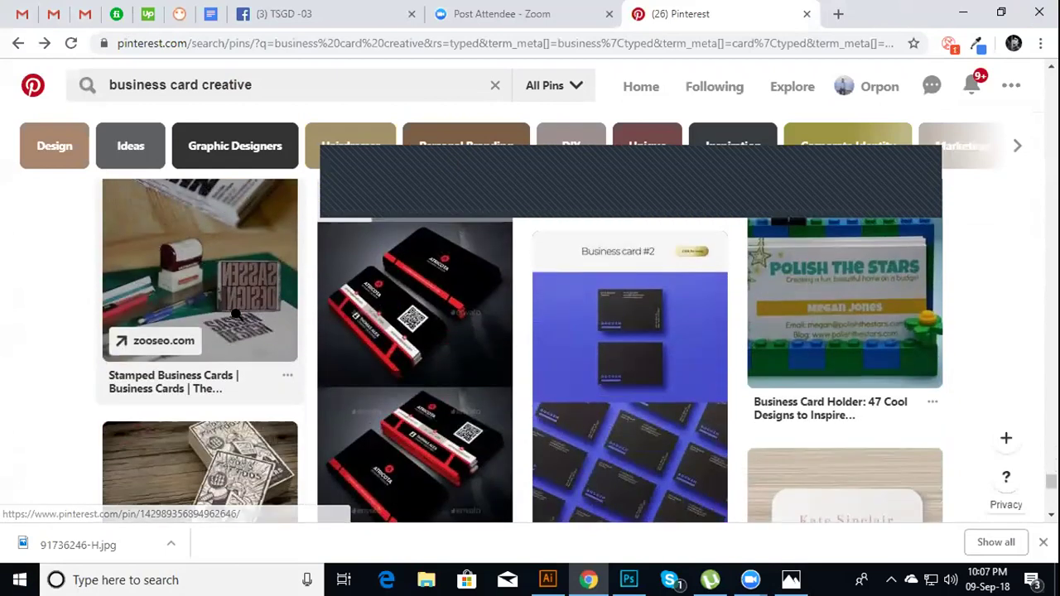
scroll(238, 314, "down", 3)
scroll(238, 314, "down", 3)
scroll(237, 313, "down", 2)
scroll(237, 313, "down", 1)
scroll(237, 313, "down", 2)
scroll(237, 313, "down", 3)
scroll(237, 313, "down", 2)
scroll(236, 313, "down", 2)
scroll(237, 313, "down", 1)
scroll(237, 312, "down", 1)
scroll(237, 313, "down", 1)
scroll(237, 313, "down", 3)
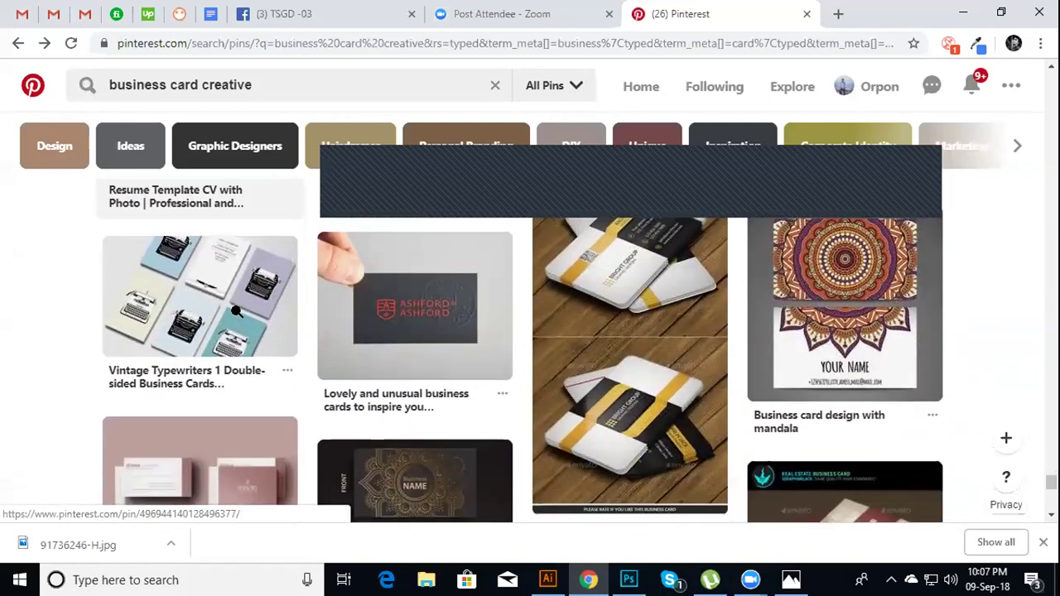
scroll(237, 313, "down", 1)
scroll(237, 313, "down", 1)
scroll(237, 313, "down", 1)
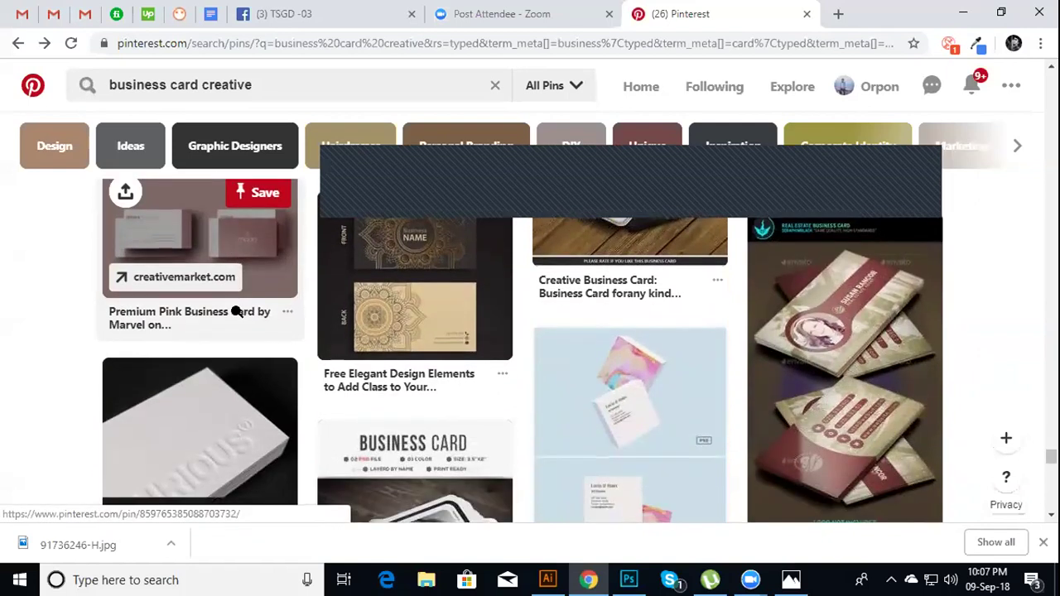
scroll(237, 313, "down", 2)
scroll(237, 313, "down", 2)
scroll(237, 313, "down", 1)
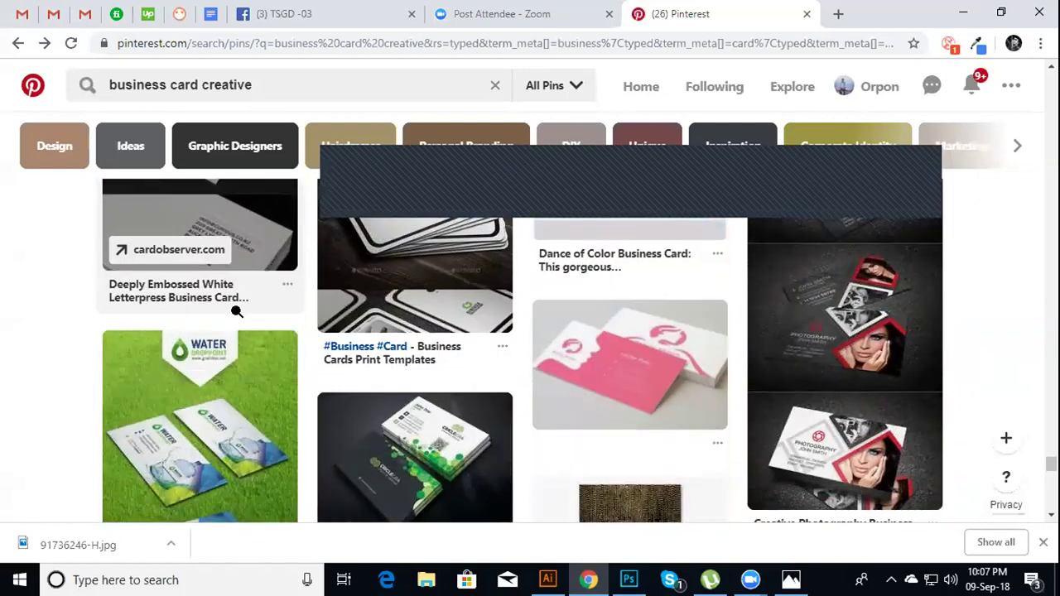
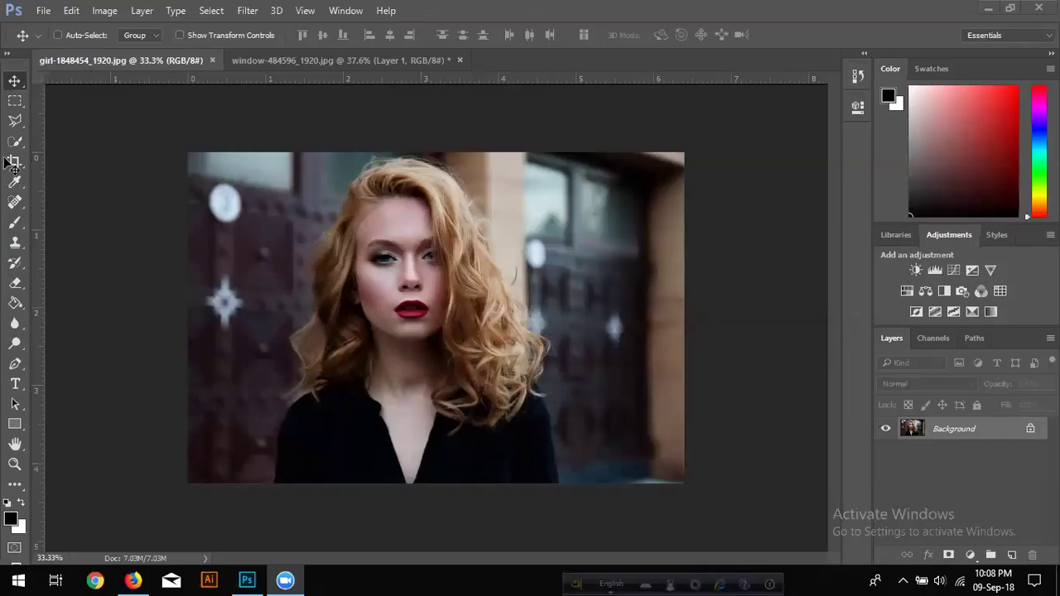
Select the whole canvas, nudge it, then quick-select the girl's face, neck, chest and hair top
key("ctrl+a")
left_click_drag(357, 195, 361, 191)
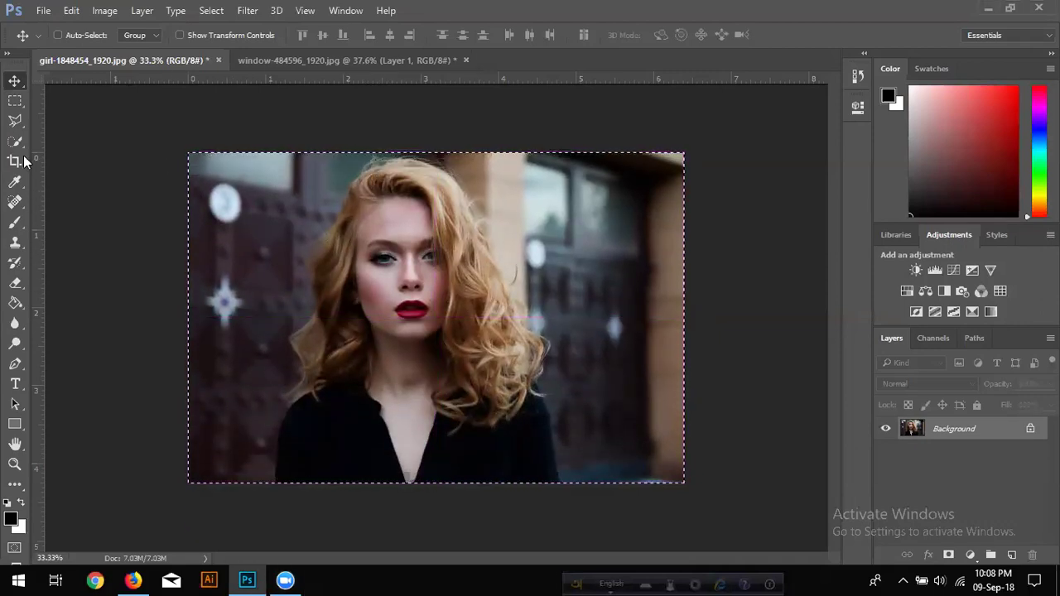
key("w")
left_click_drag(397, 248, 410, 447)
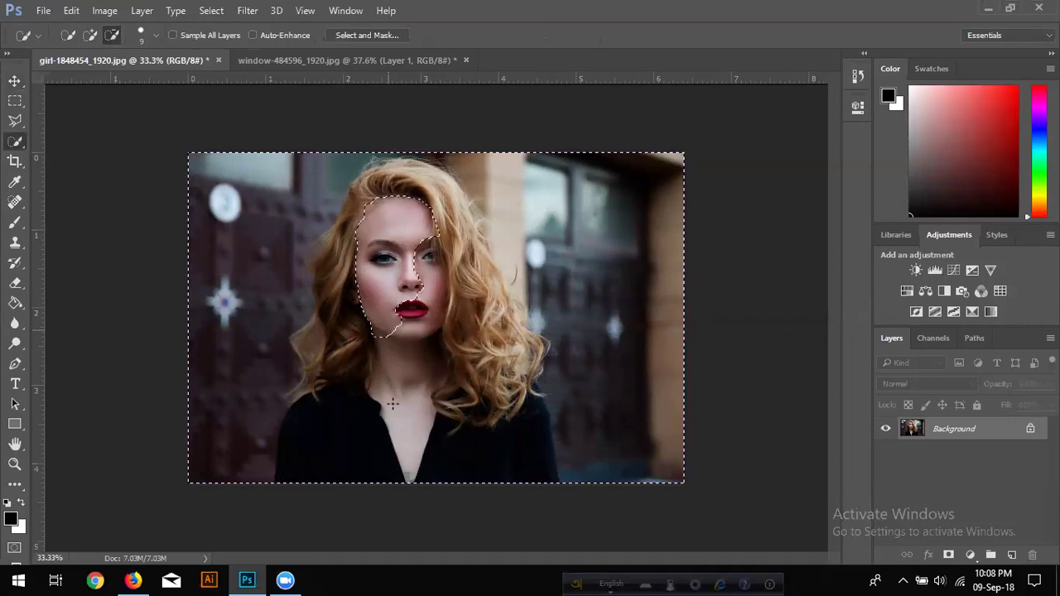
left_click_drag(368, 389, 315, 430)
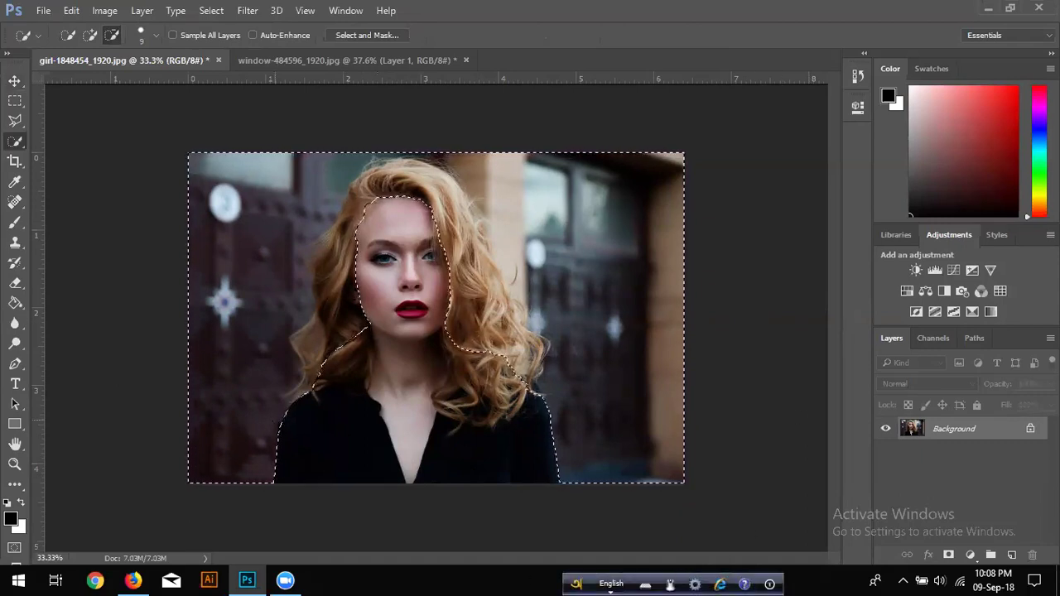
left_click_drag(364, 274, 389, 182)
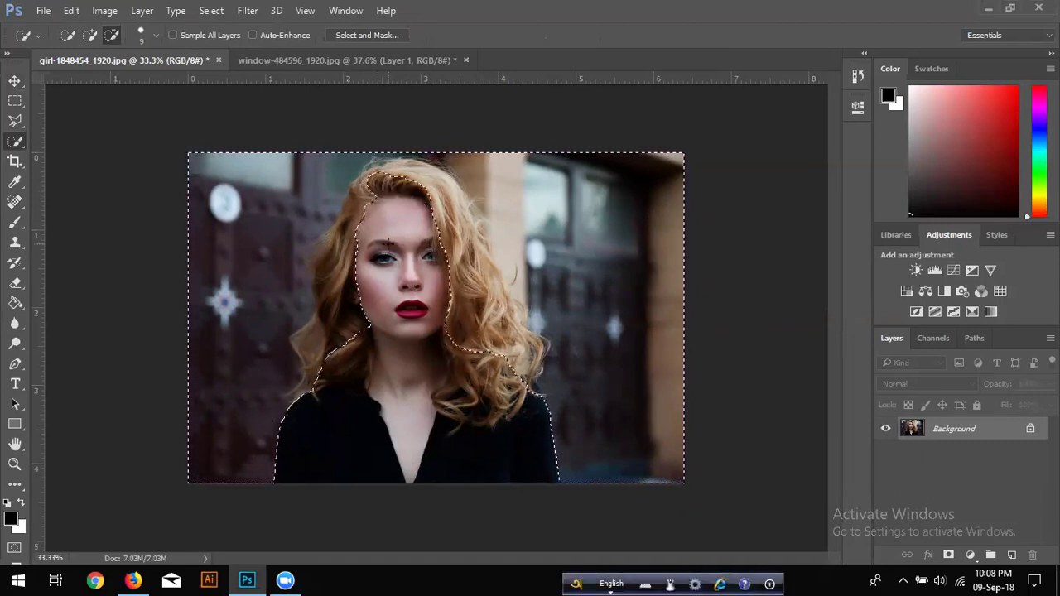
Refine the quick selection in Add/Subtract modes around the neck, hair top and face
left_click(90, 35)
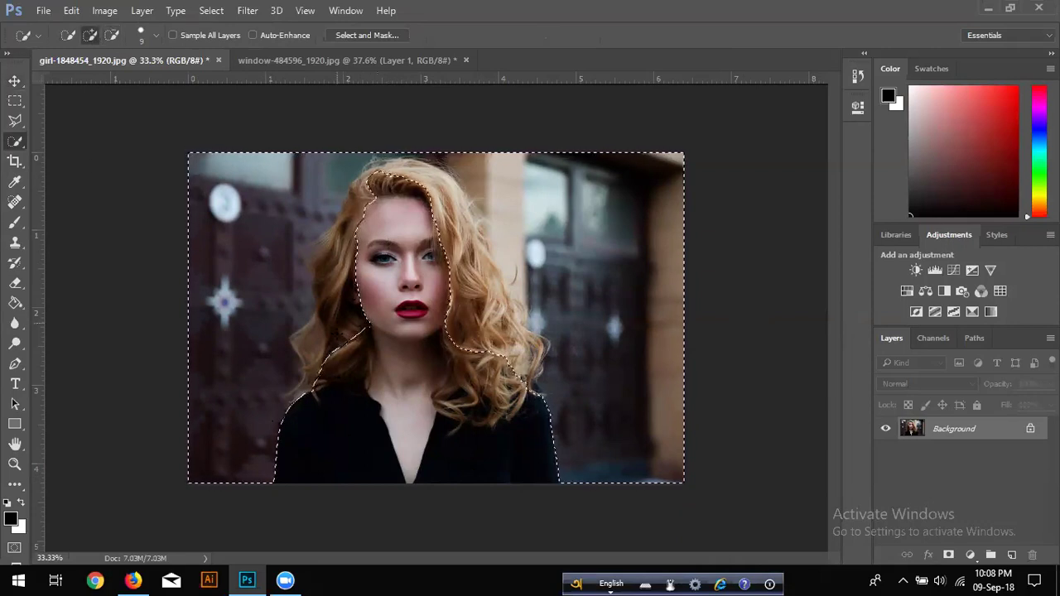
mouse_move(363, 386)
left_mouse_down()
mouse_move(387, 411)
mouse_move(383, 365)
left_mouse_up()
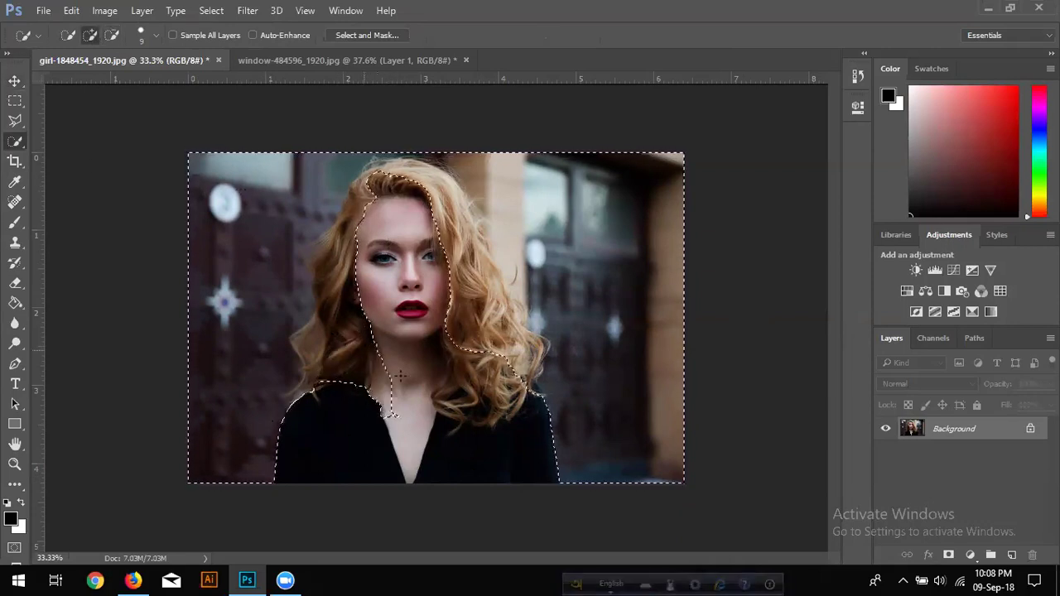
left_click(112, 35)
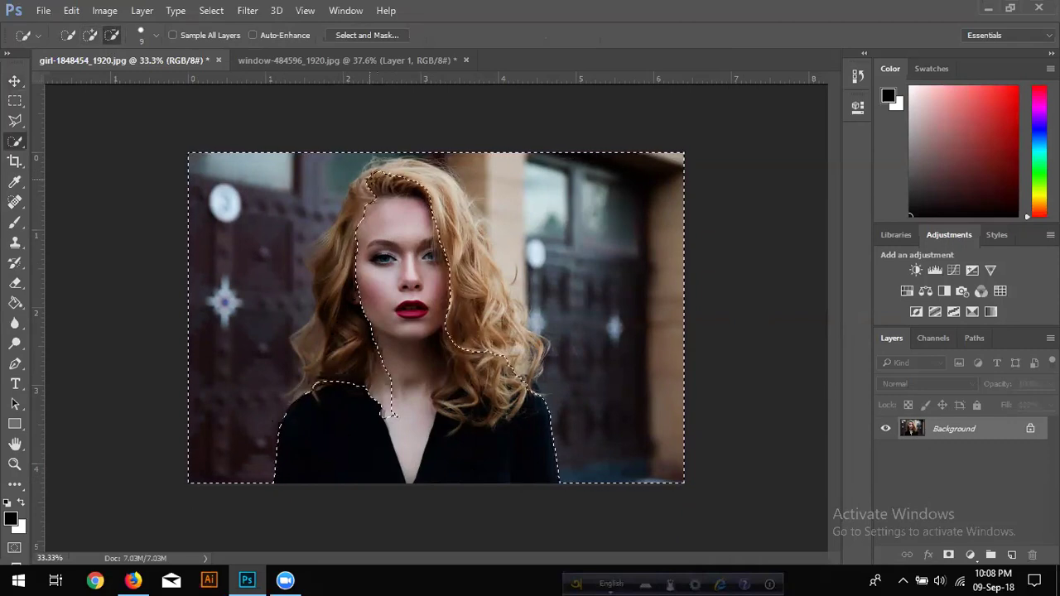
left_click(90, 35)
left_click_drag(379, 176, 418, 180)
left_click_drag(405, 274, 381, 164)
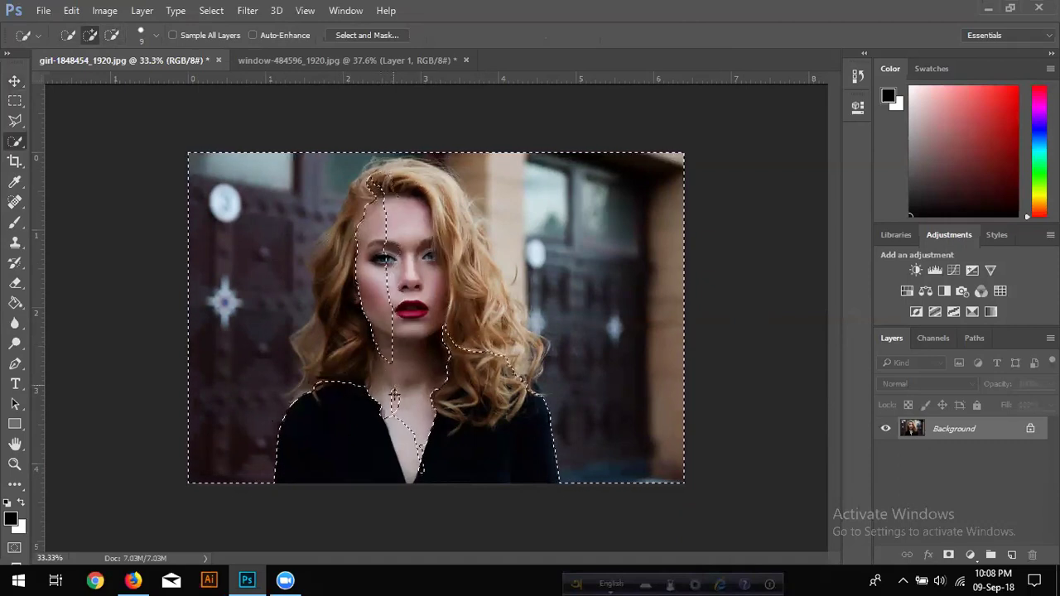
left_click_drag(376, 174, 382, 192)
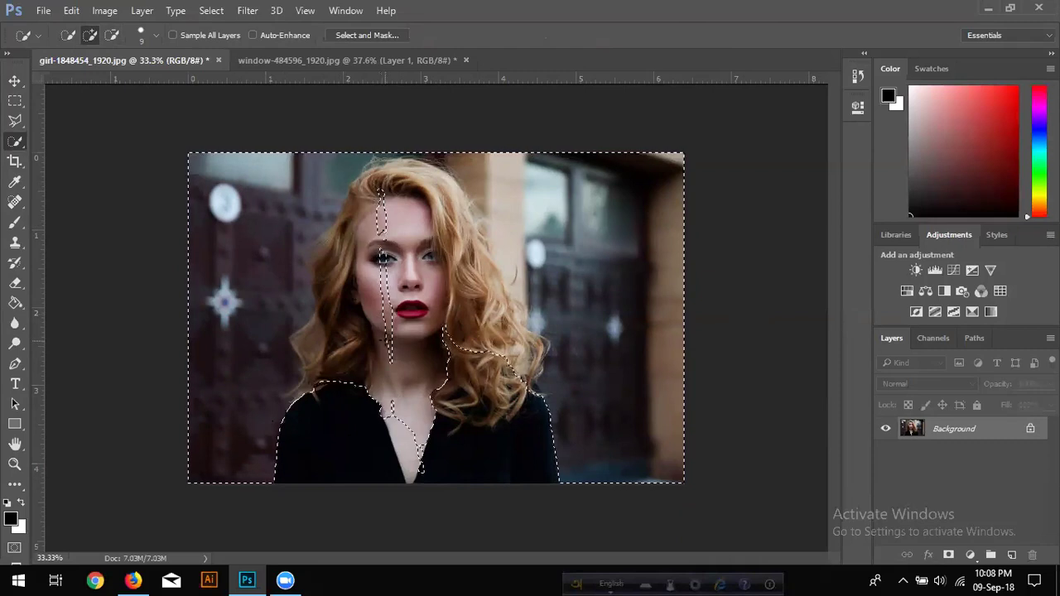
Close the girl photo without saving its changes
left_click(43, 10)
left_click(43, 10)
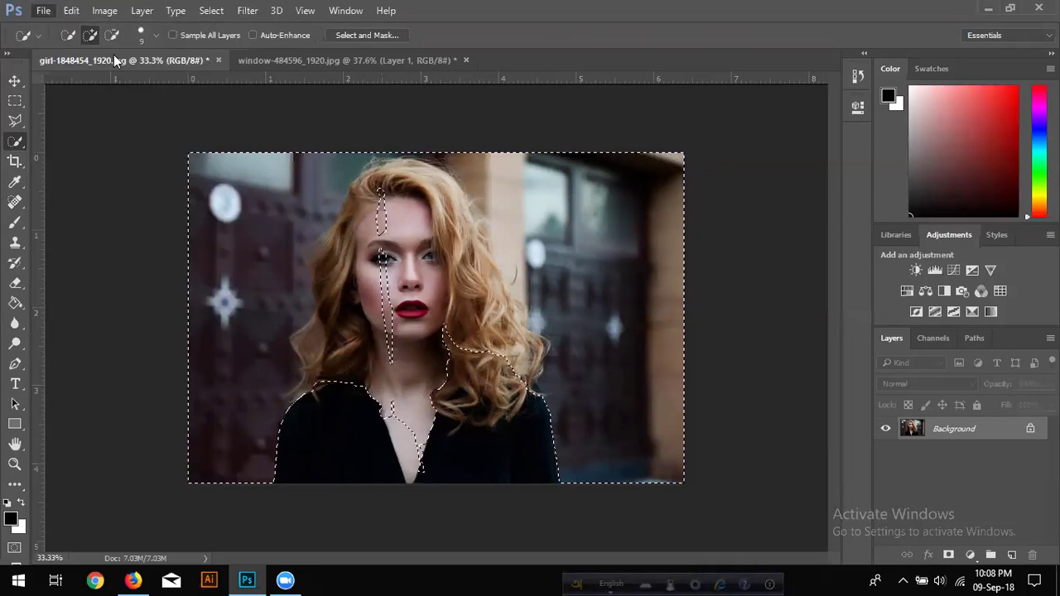
left_click(72, 10)
left_click(58, 43)
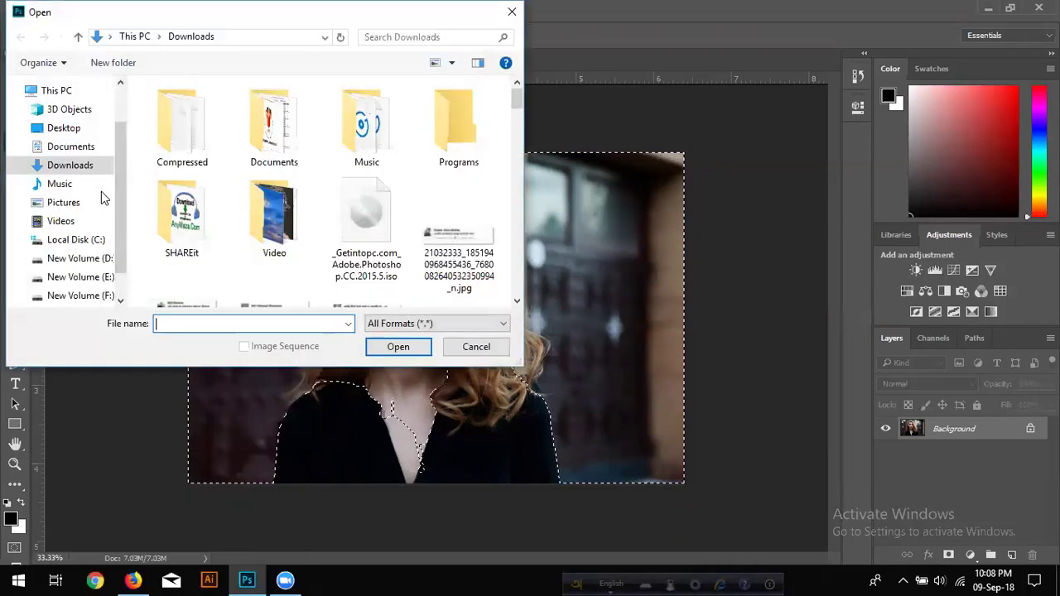
left_click(83, 234)
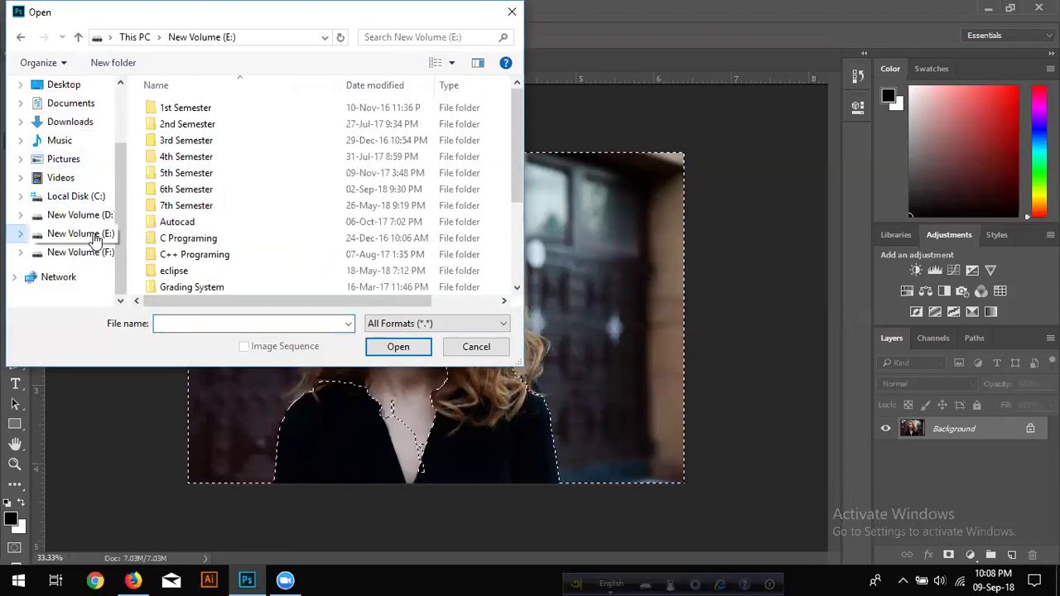
left_click(512, 12)
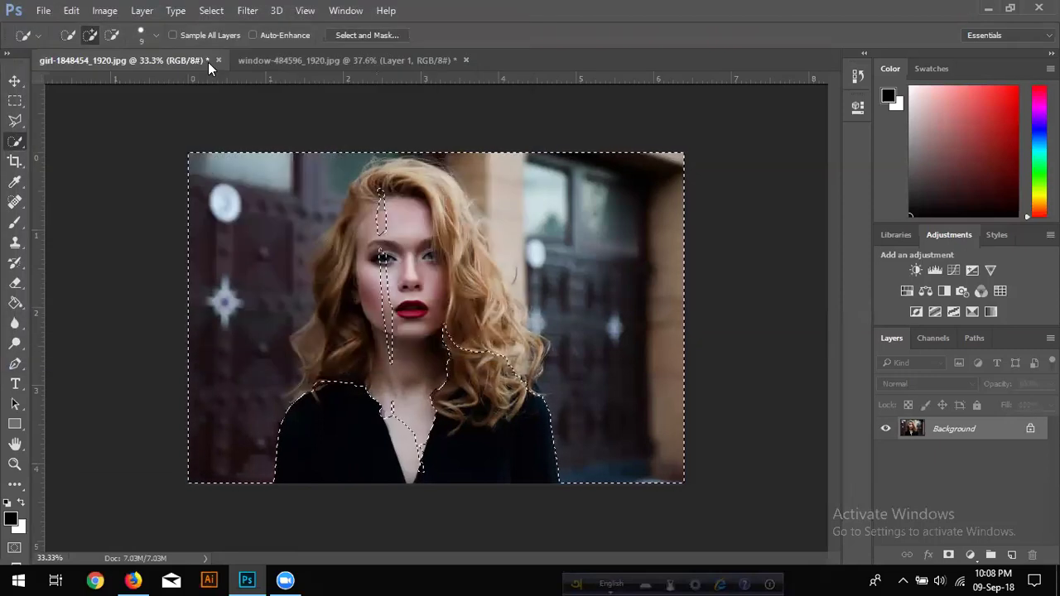
left_click(216, 60)
left_click(490, 232)
Open girl-1848454_1920.jpg from E:\Graphic Design\Background Remove\New folder (3)
left_click(45, 10)
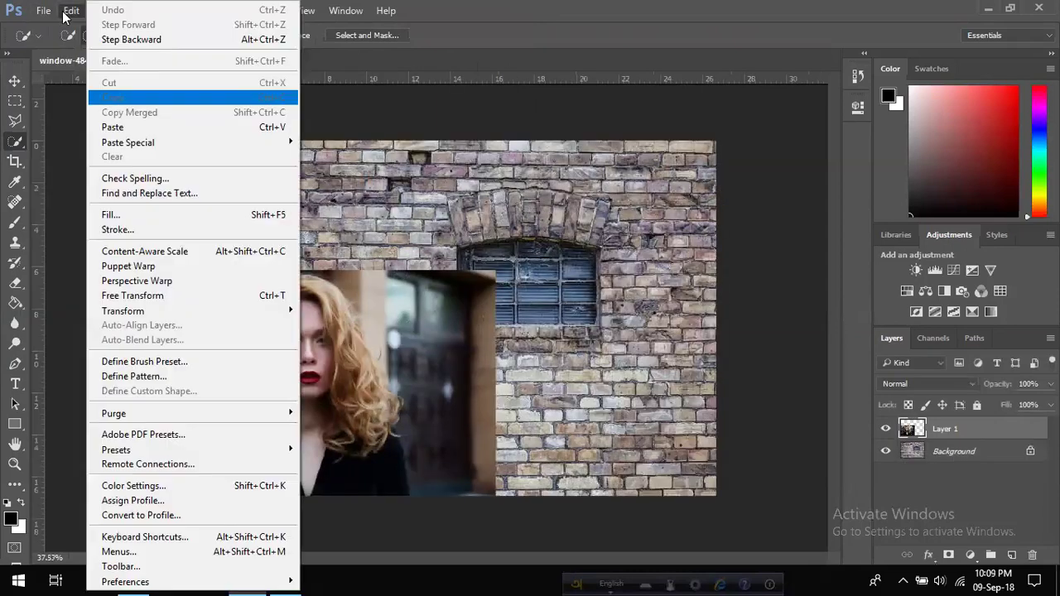
left_click(58, 43)
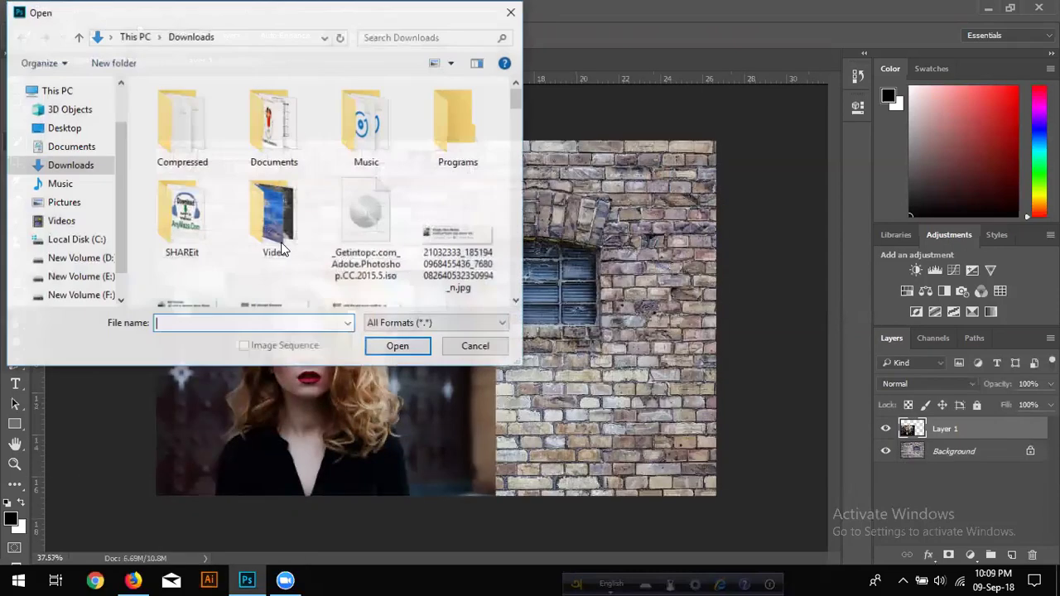
left_click(82, 284)
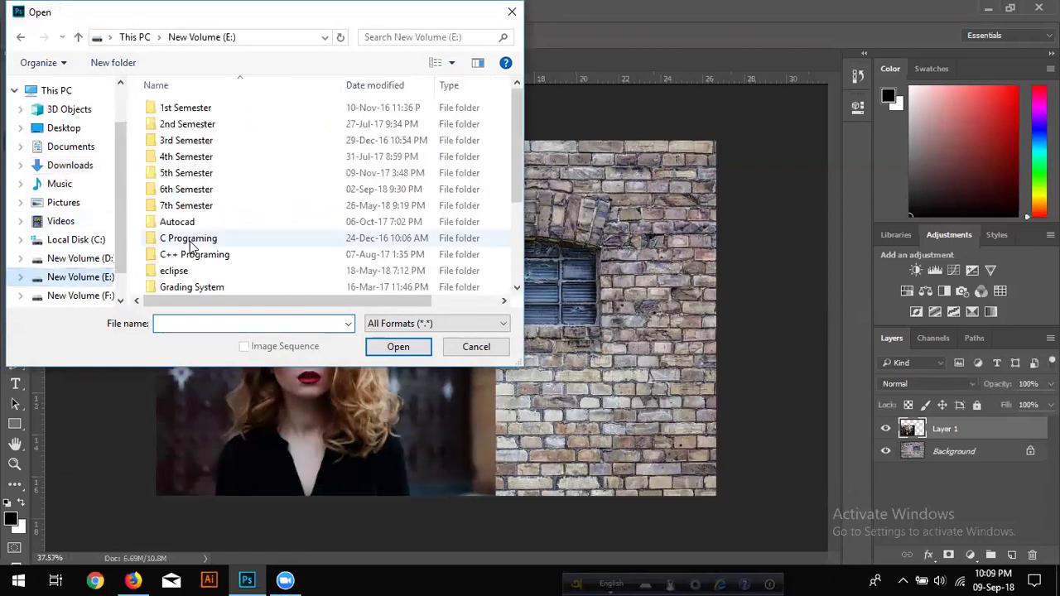
scroll(194, 236, "down", 2)
double_click(249, 219)
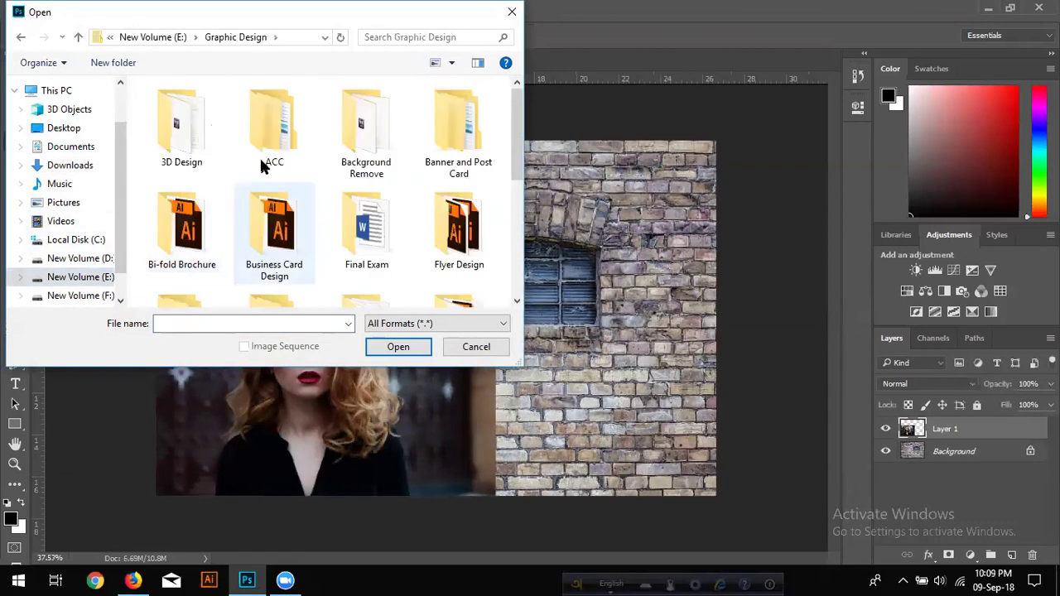
scroll(248, 190, "down", 3)
scroll(248, 157, "up", 2)
scroll(273, 136, "up", 1)
double_click(376, 162)
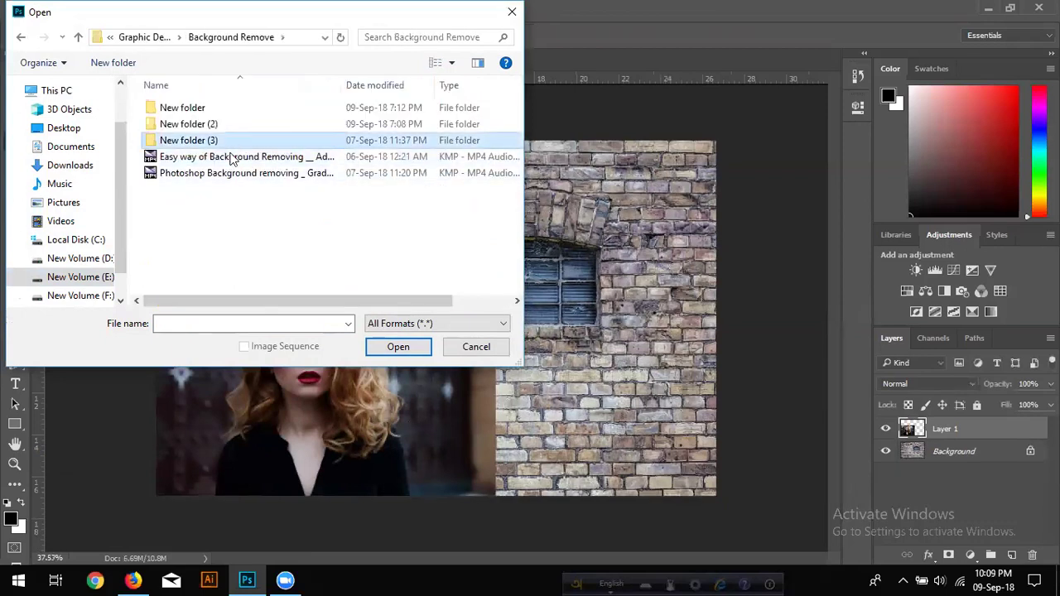
double_click(239, 141)
left_click(215, 211)
left_click(398, 346)
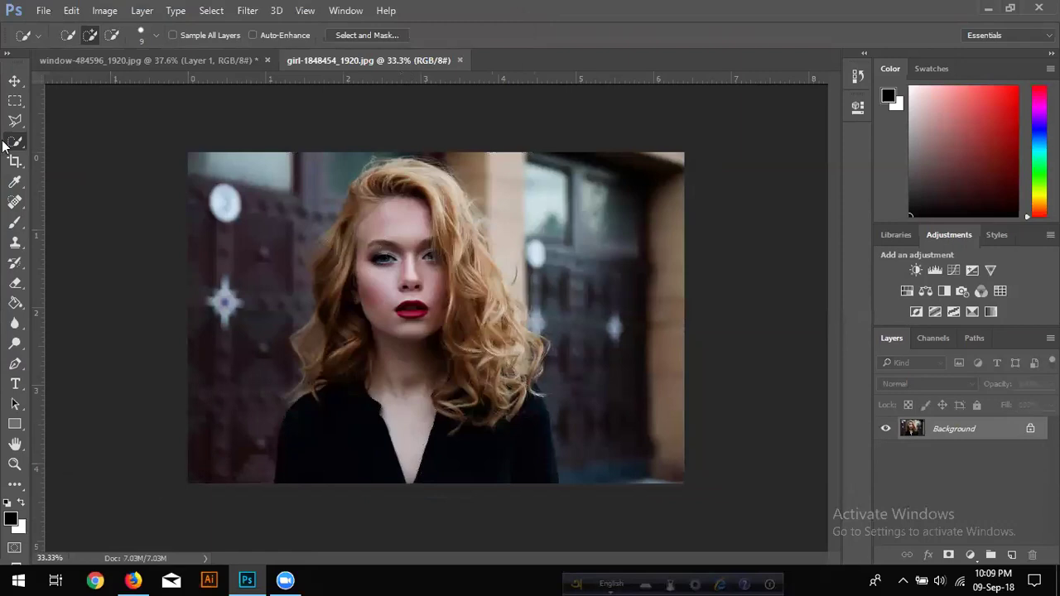
Quick-select the girl's face and body plus the hair on both sides
mouse_move(411, 173)
left_mouse_down()
mouse_move(381, 414)
mouse_move(513, 373)
mouse_move(397, 187)
mouse_move(324, 364)
mouse_move(331, 264)
mouse_move(365, 212)
left_mouse_up()
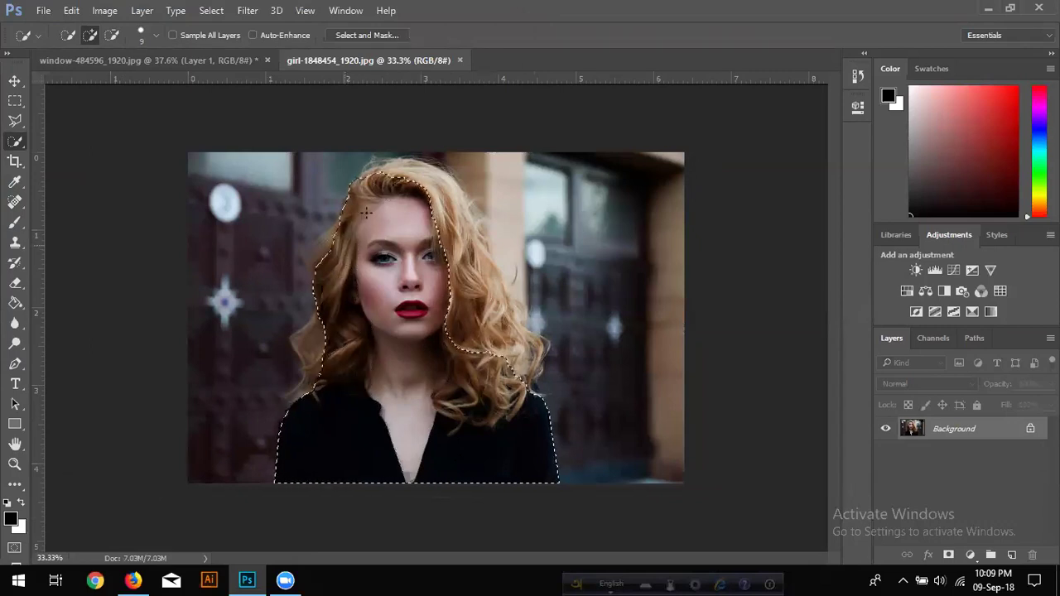
mouse_move(445, 202)
left_mouse_down()
mouse_move(496, 360)
mouse_move(479, 265)
mouse_move(502, 318)
left_mouse_up()
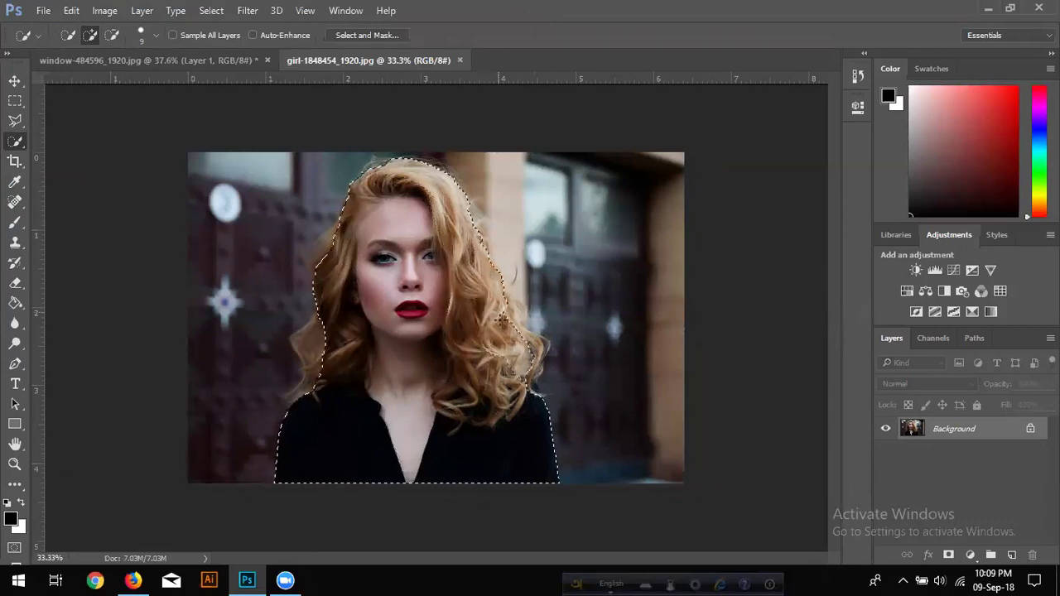
left_click_drag(313, 372, 315, 341)
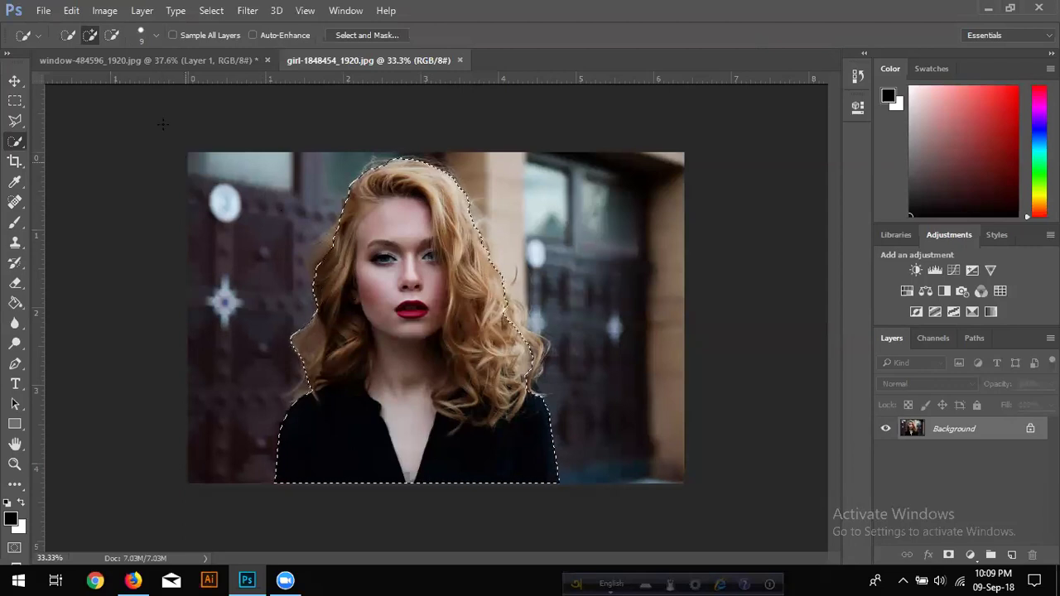
Copy the selection to a new layer, then reselect the girl's face, body and hair
key("ctrl+j")
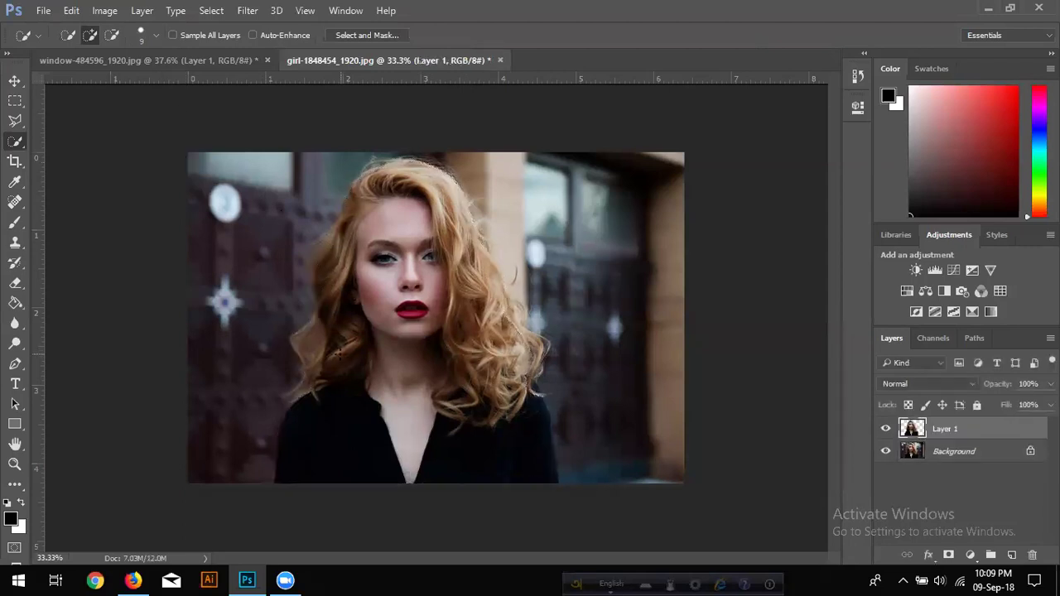
left_click_drag(406, 249, 464, 447)
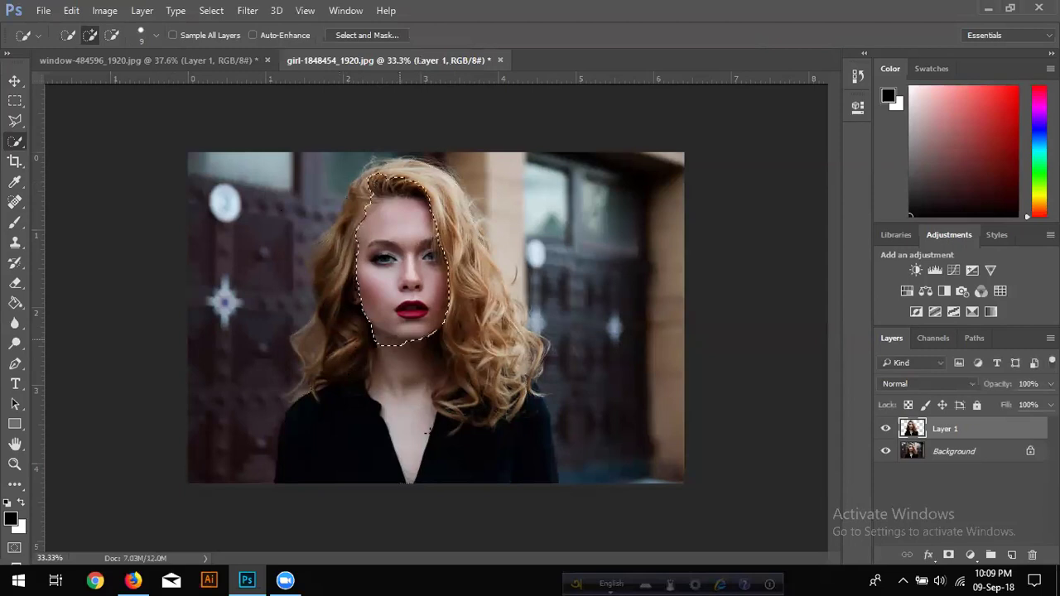
left_click_drag(356, 215, 298, 430)
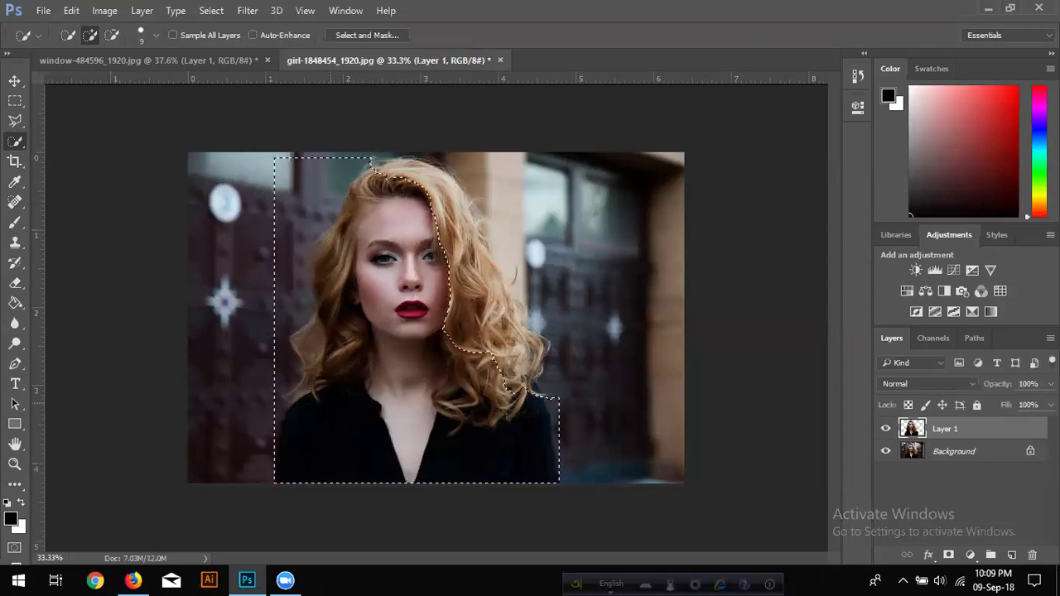
left_click(112, 34)
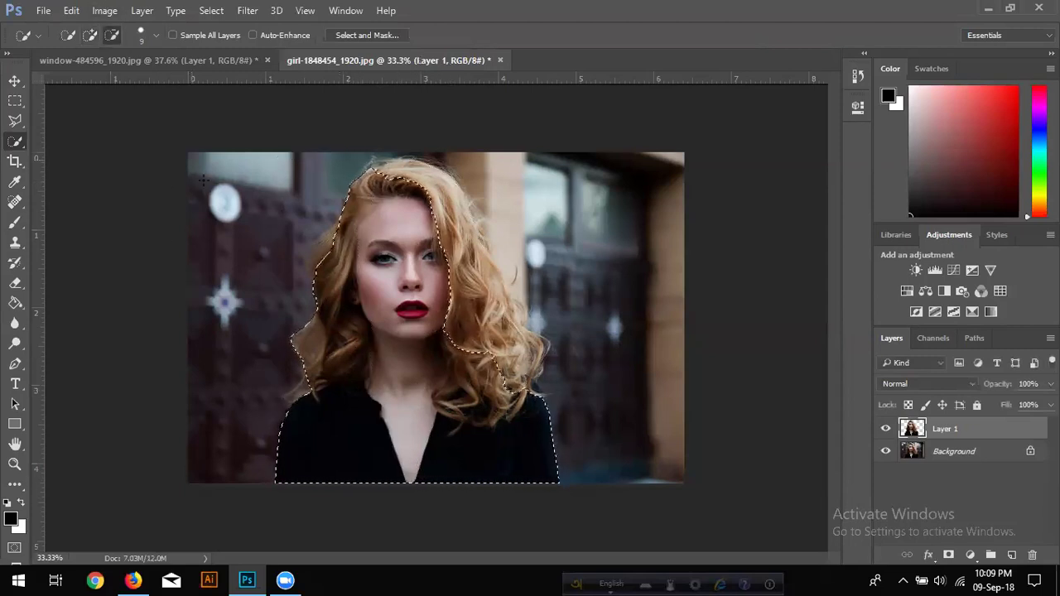
left_click(89, 35)
left_click(394, 209)
mouse_move(446, 239)
left_mouse_down()
mouse_move(492, 301)
mouse_move(322, 343)
left_mouse_up()
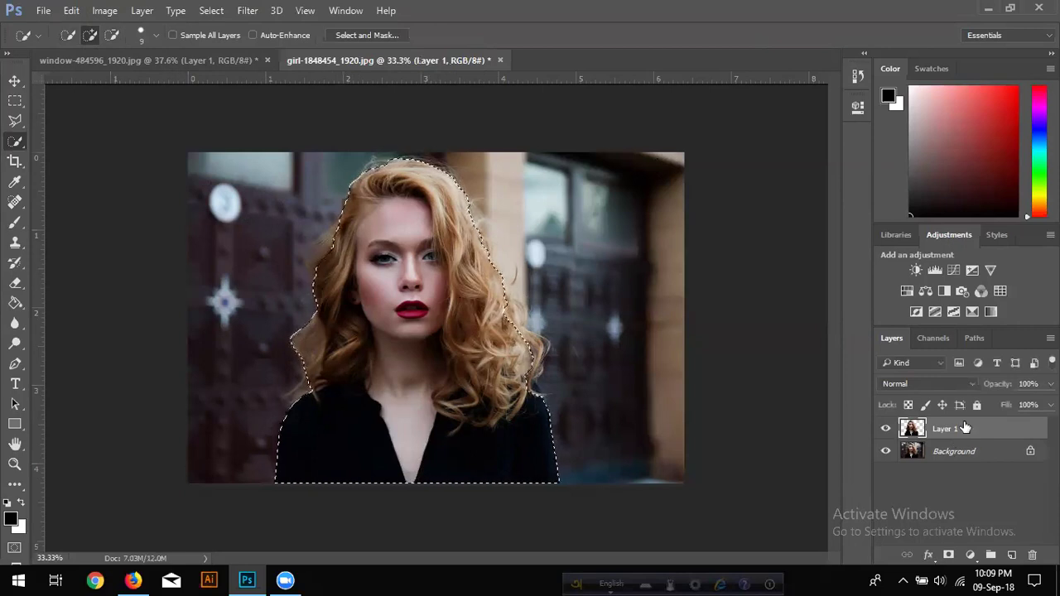
In Select and Mask, preview Black & White with Smart Radius on, then cancel
left_click(382, 36)
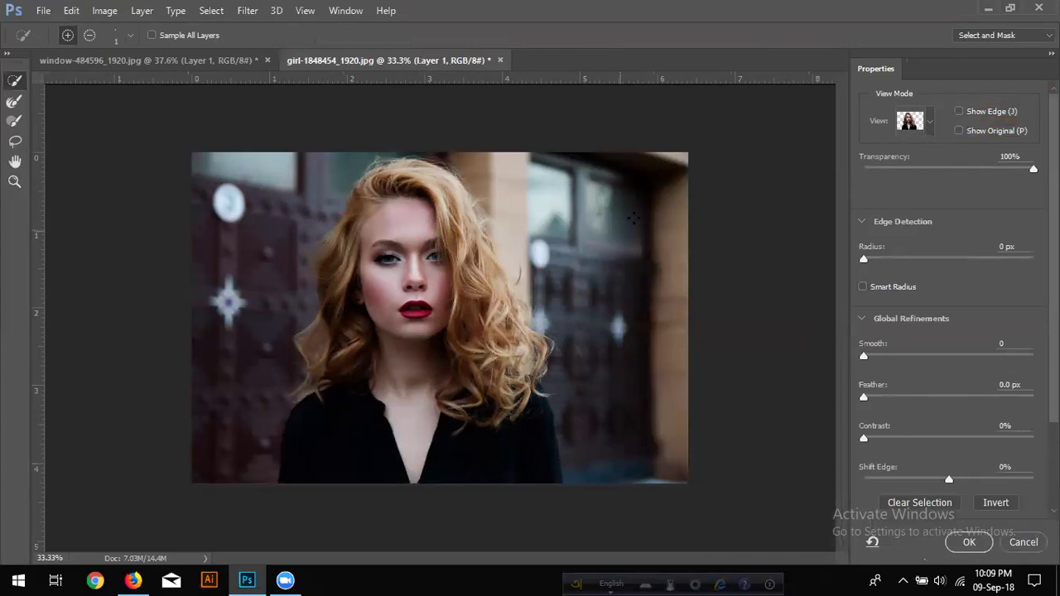
left_click(930, 124)
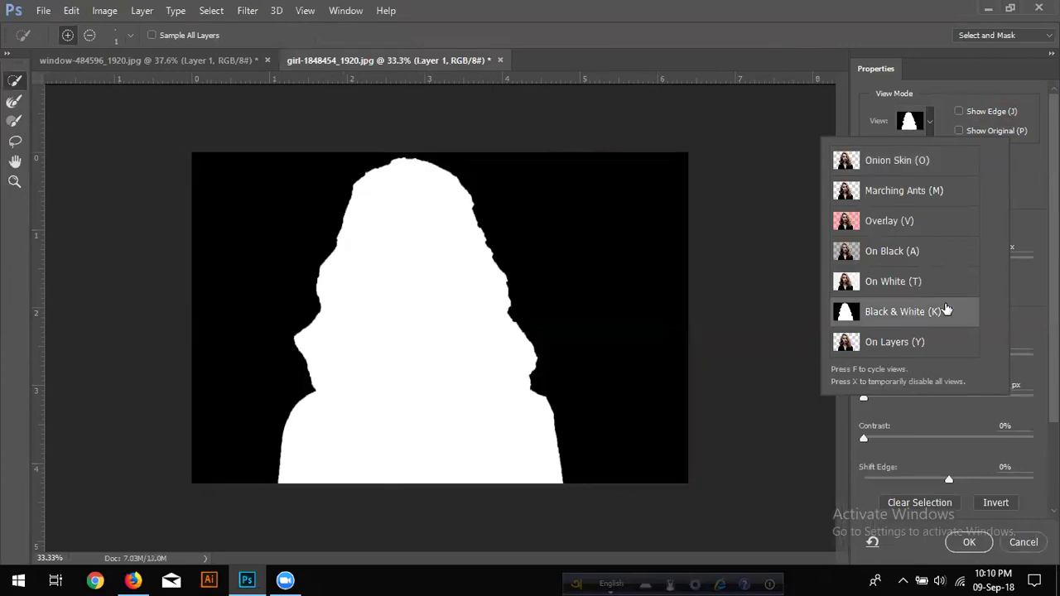
left_click(1022, 279)
left_click(863, 287)
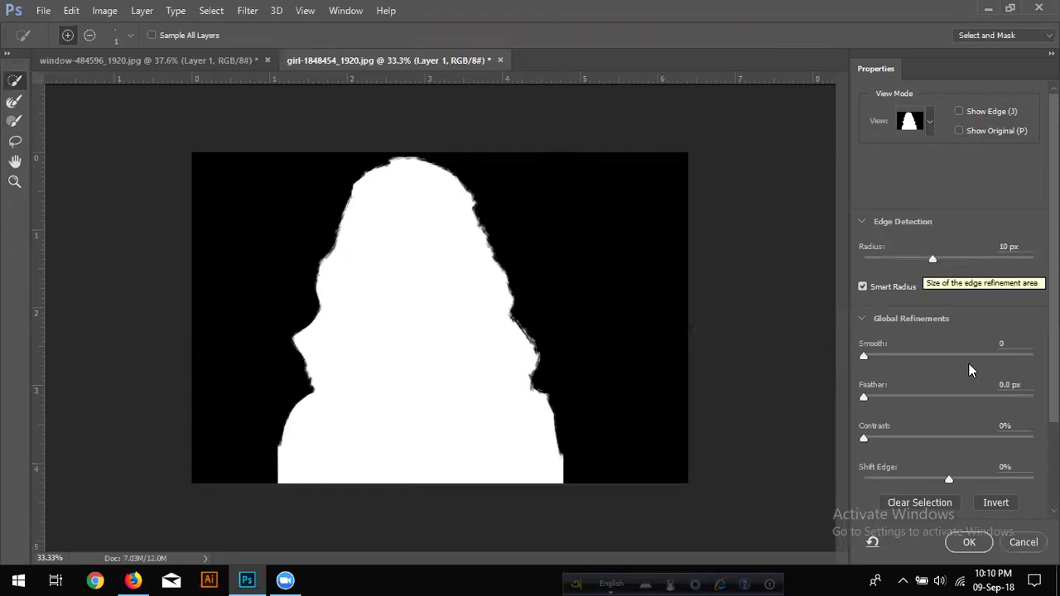
left_click(1020, 542)
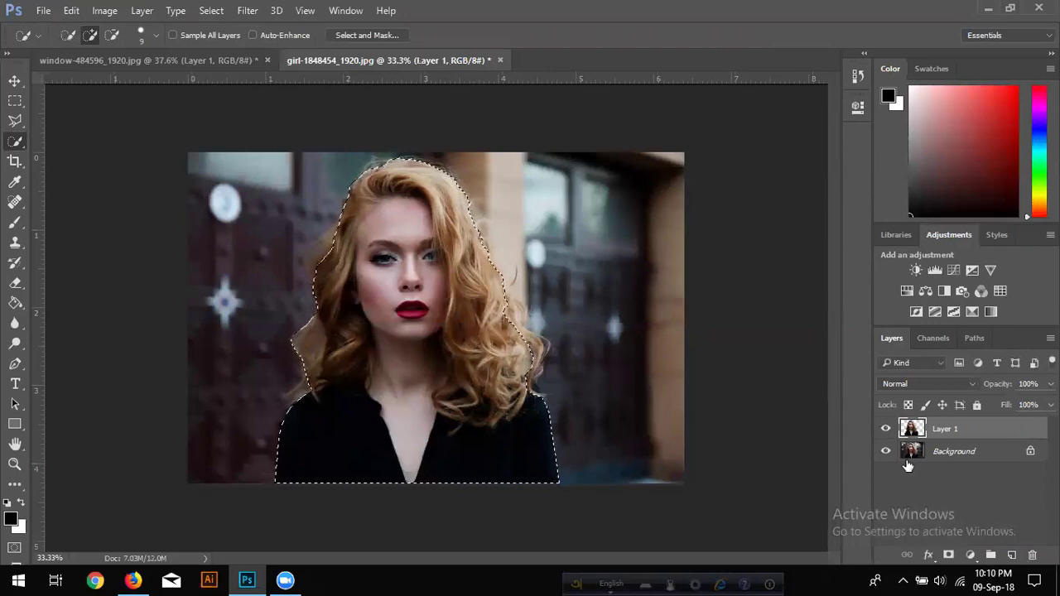
Delete Layer 1, clear the selection, and duplicate Background as a new Layer 1
left_click_drag(948, 433, 1032, 555)
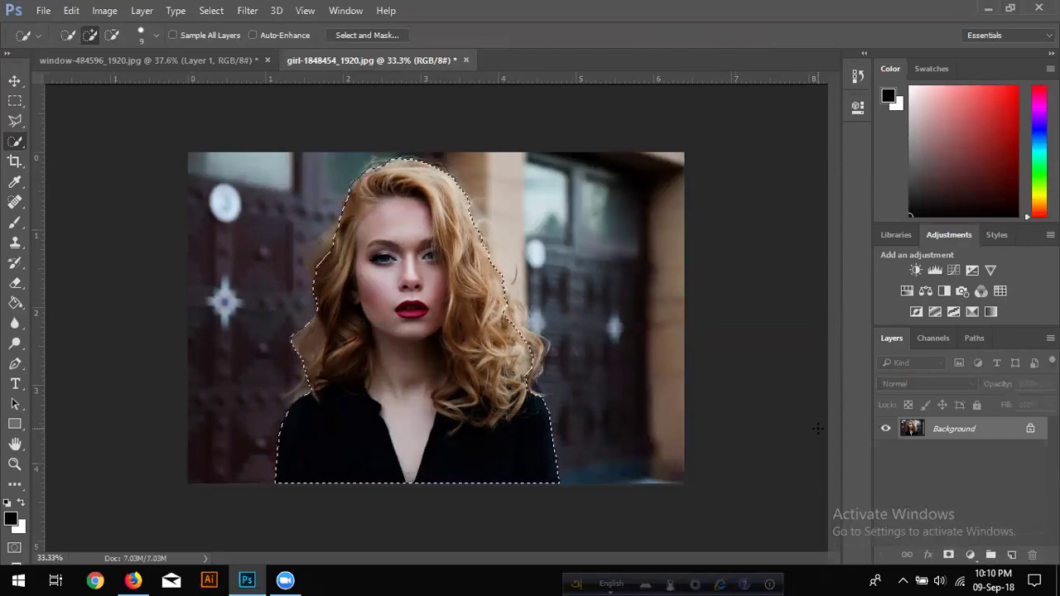
left_click(15, 80)
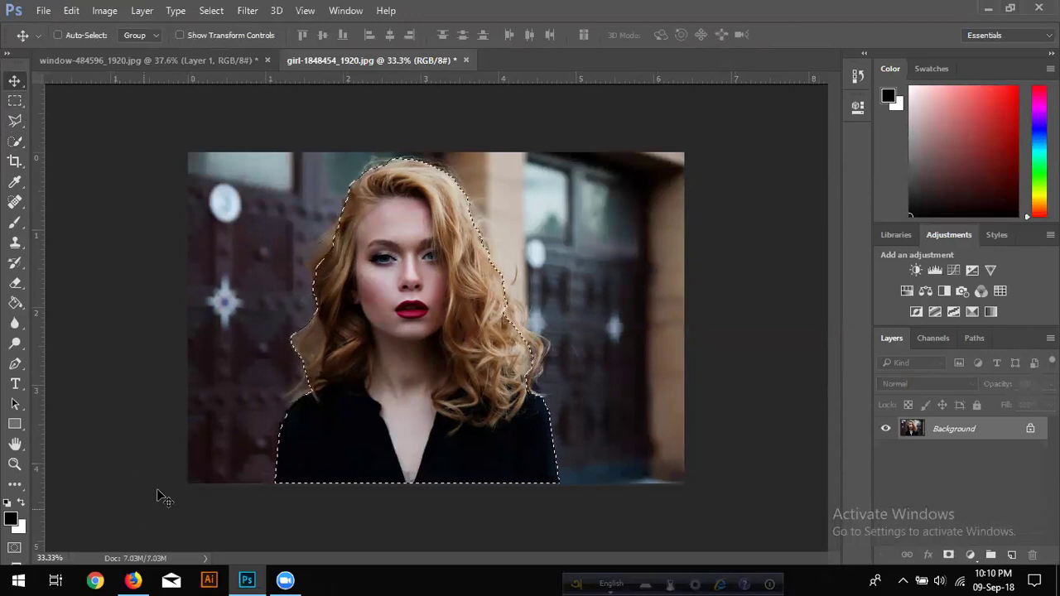
key("m")
left_click(119, 262)
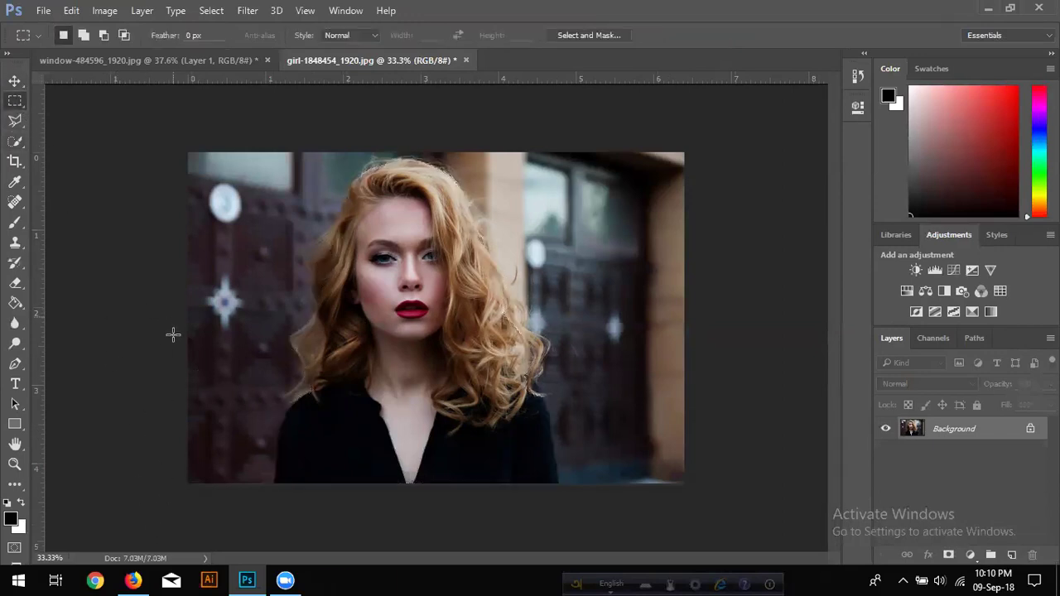
key("ctrl+j")
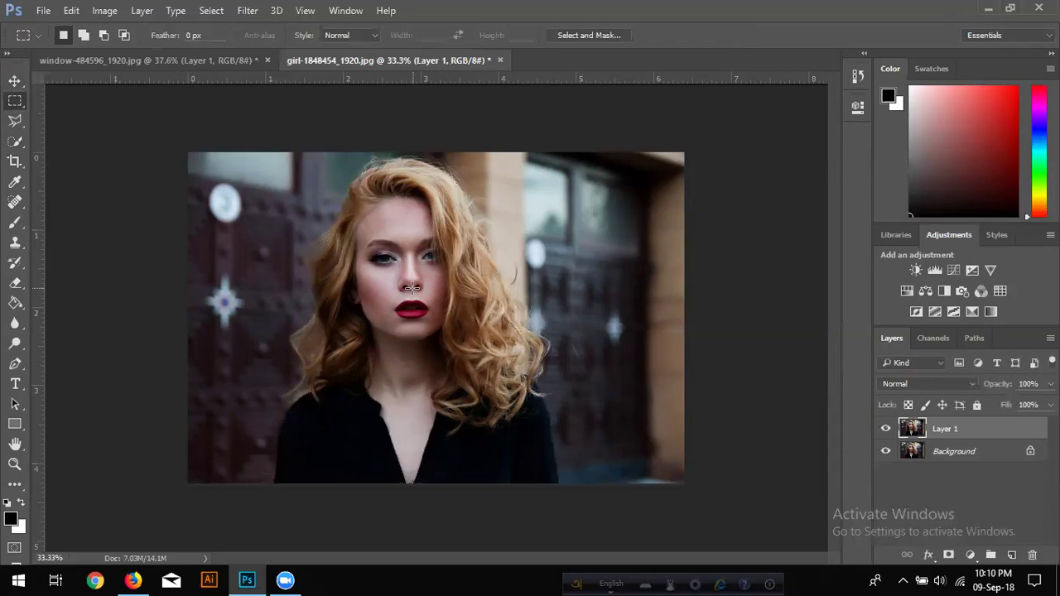
In Select and Mask, try Onion Skin with lower transparency, then preview with Overlay
left_click(578, 35)
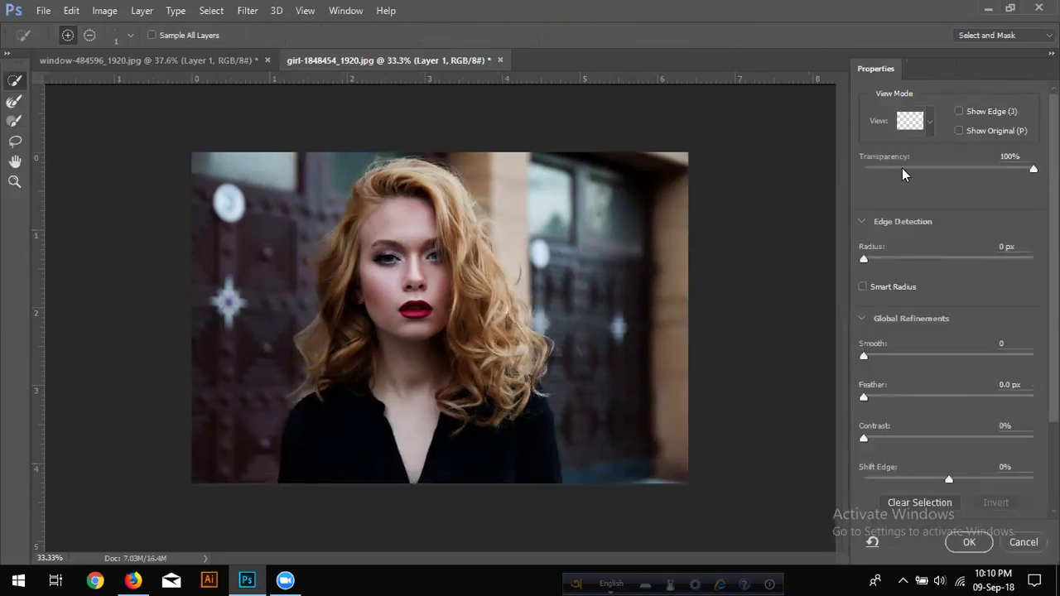
left_click(930, 123)
left_click(930, 123)
mouse_move(1032, 169)
left_mouse_down()
mouse_move(866, 171)
mouse_move(886, 169)
mouse_move(877, 168)
left_mouse_up()
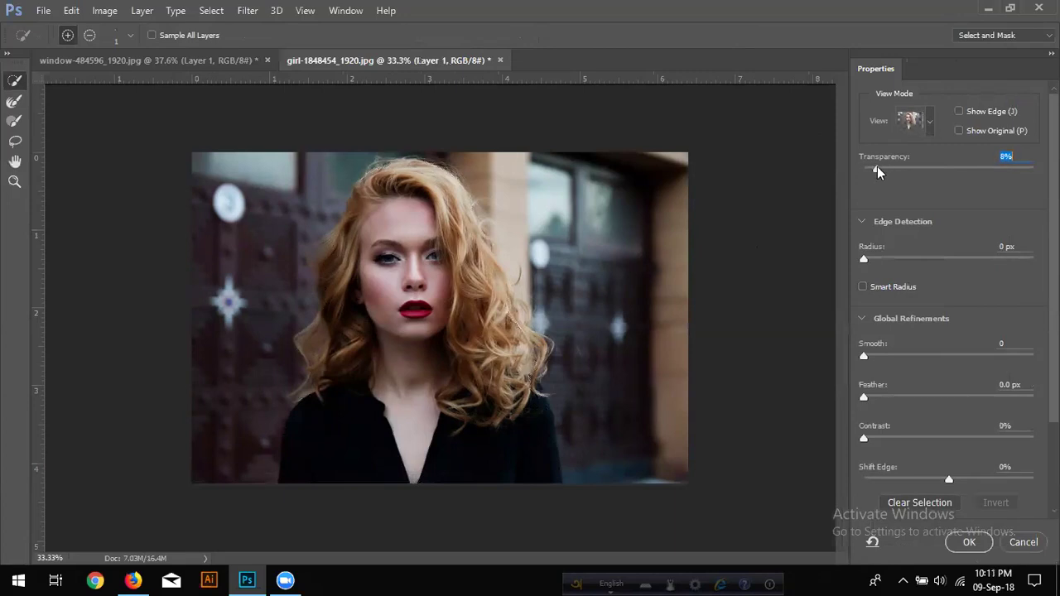
left_click(929, 123)
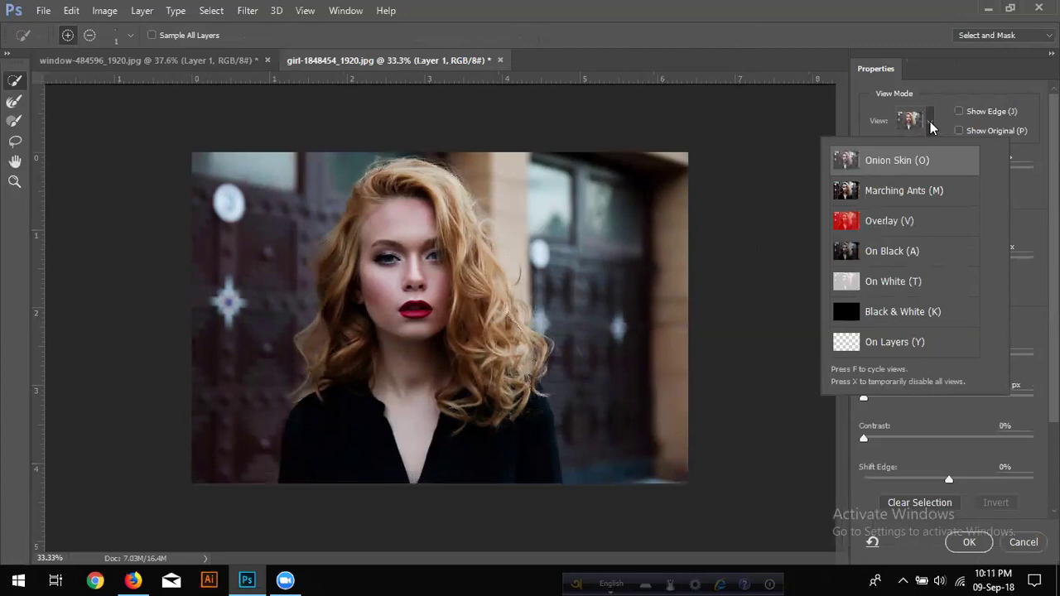
left_click(890, 221)
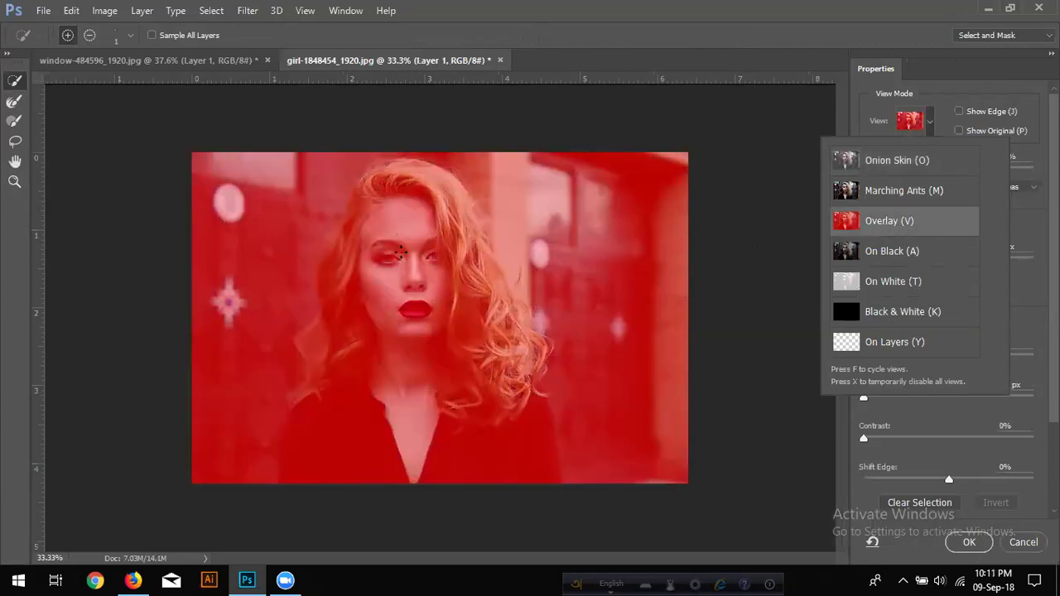
left_click(399, 253)
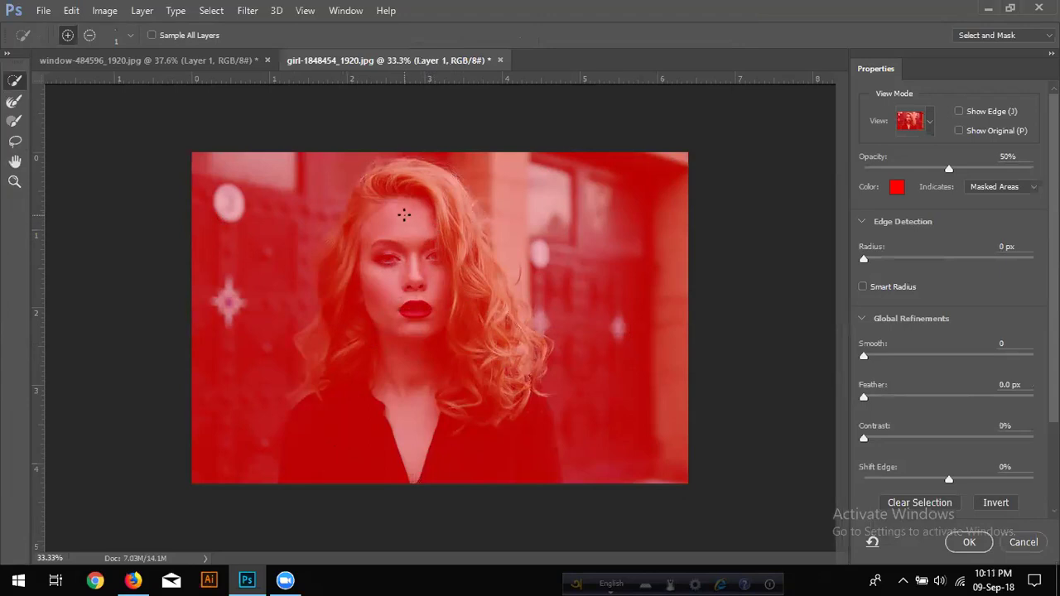
left_click(19, 82)
Enlarge the Quick Selection brush and paint over the girl's face, neck, hair and torso
key("bracketright")
key("bracketright")
key("bracketright")
key("bracketright")
key("bracketright")
key("bracketright")
key("bracketright")
key("bracketright")
key("bracketright")
mouse_move(414, 249)
left_mouse_down()
mouse_move(418, 331)
mouse_move(339, 413)
left_mouse_up()
left_click(423, 388)
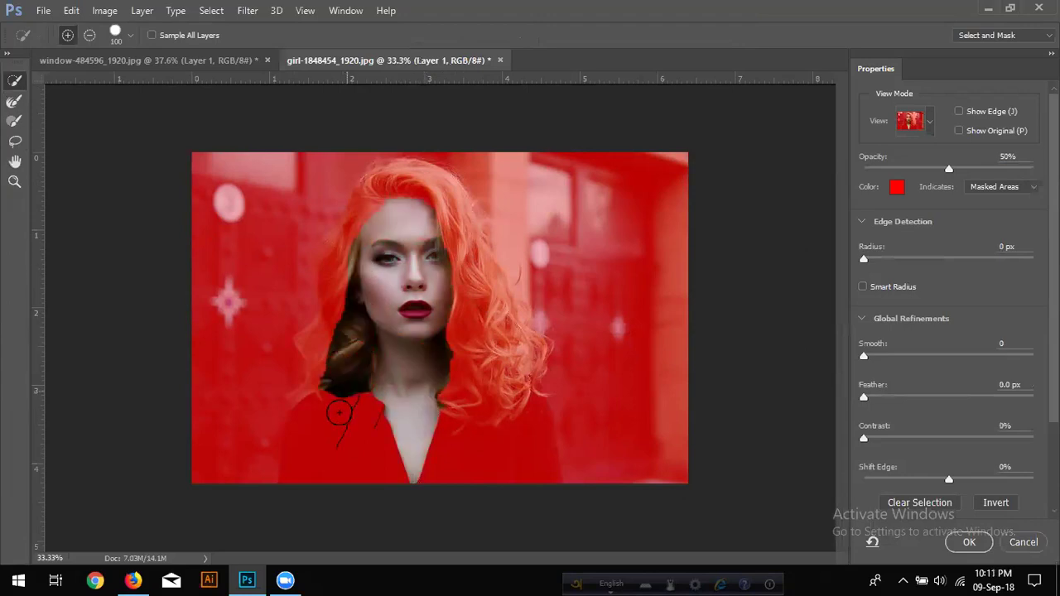
left_click_drag(459, 365, 486, 447)
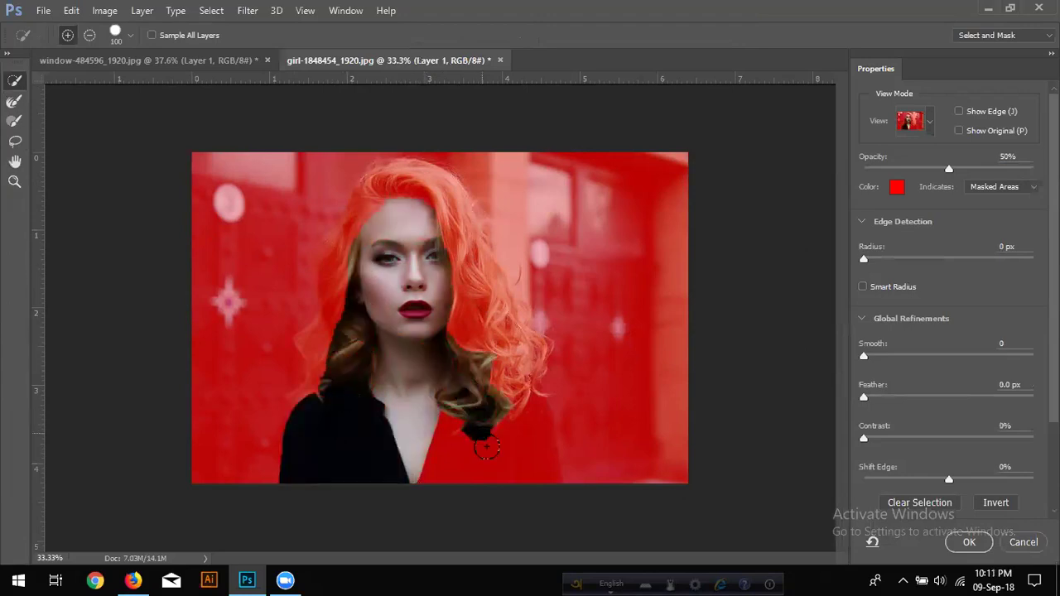
mouse_move(461, 279)
left_mouse_down()
mouse_move(449, 244)
mouse_move(345, 282)
mouse_move(392, 269)
mouse_move(486, 326)
mouse_move(473, 267)
left_mouse_up()
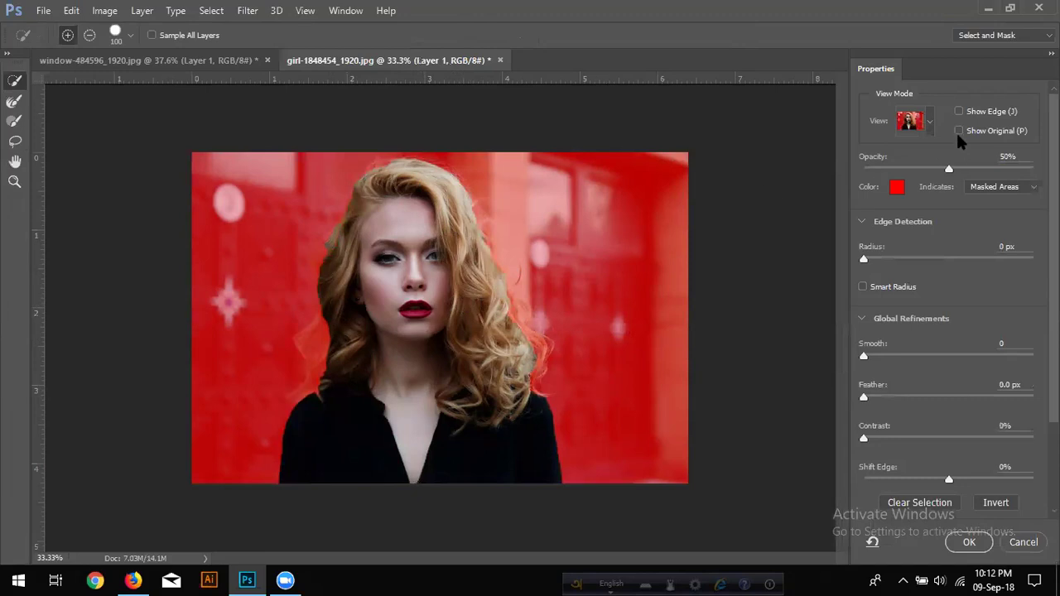
Preview the mask in Black & White and enable Smart Radius at 10 px
left_click(929, 121)
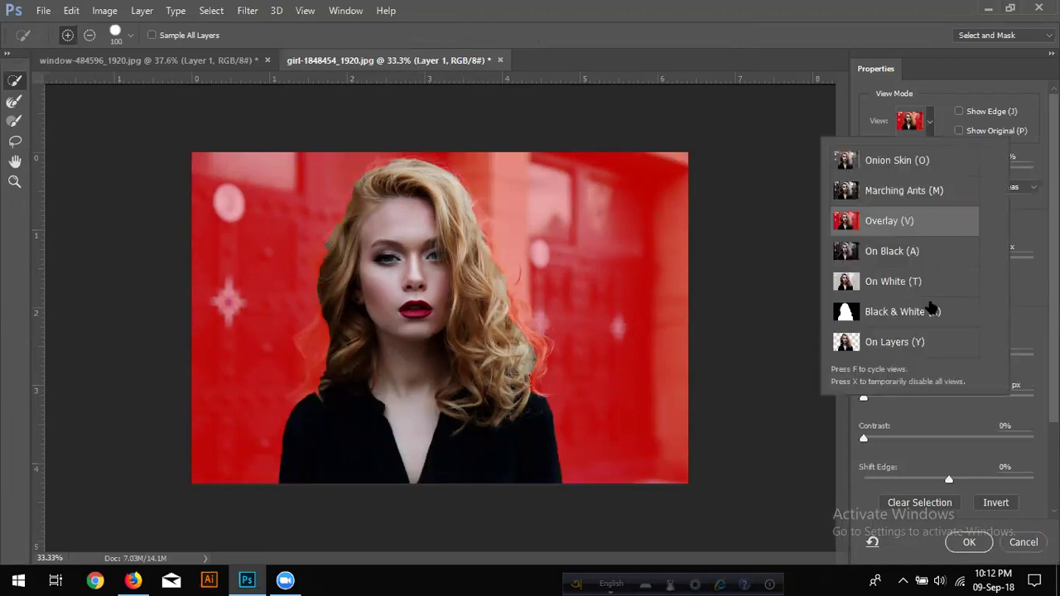
left_click(929, 312)
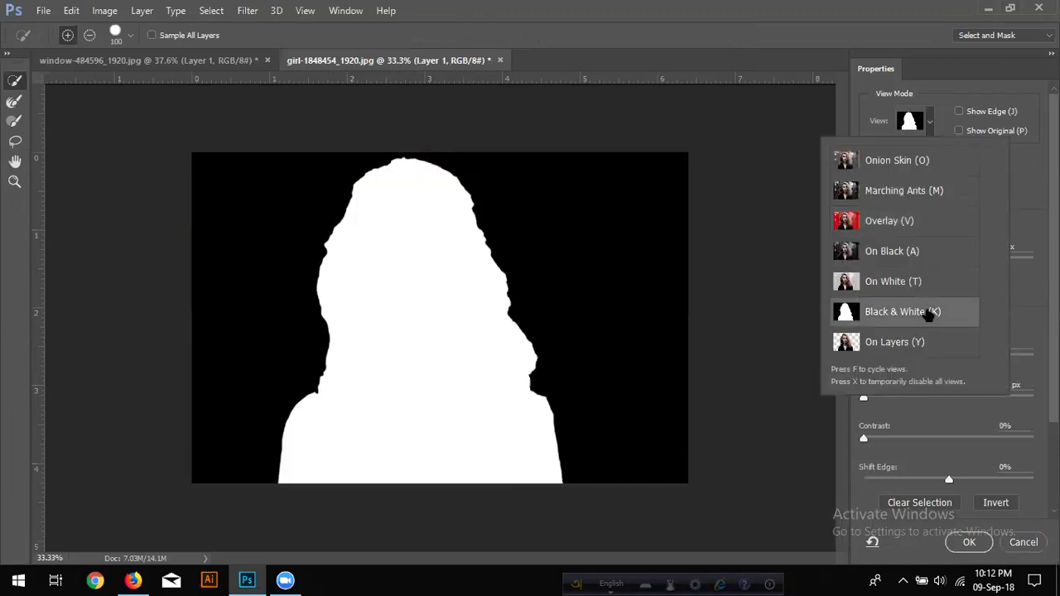
left_click(1017, 283)
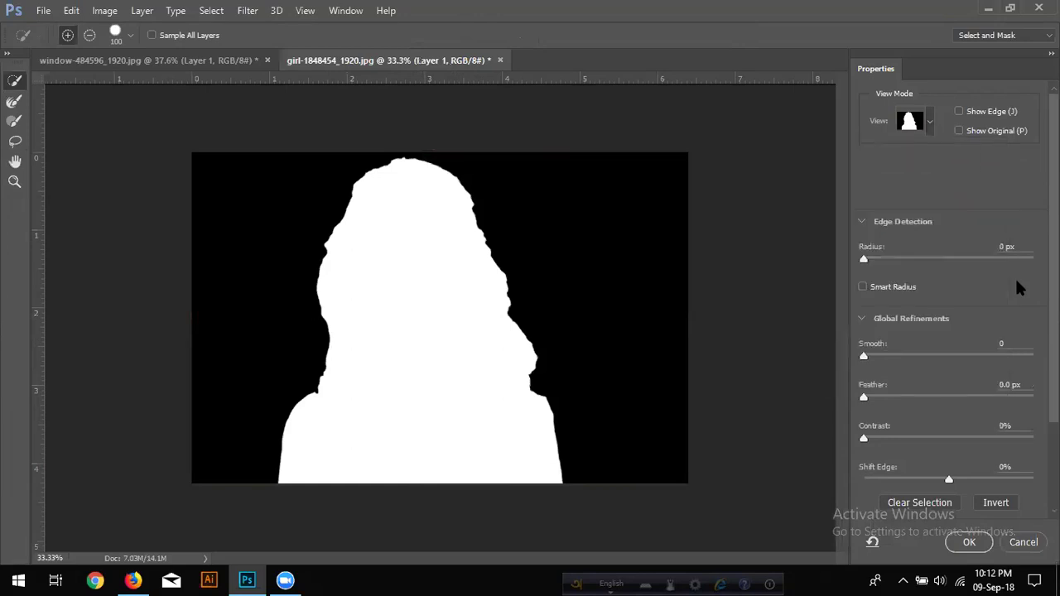
left_click(862, 287)
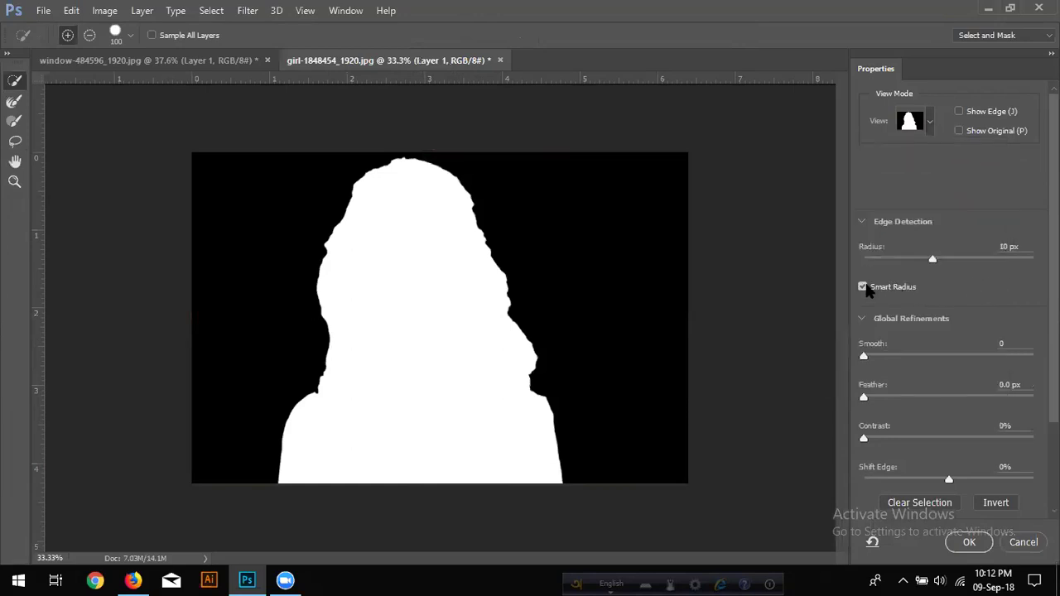
left_click(932, 262)
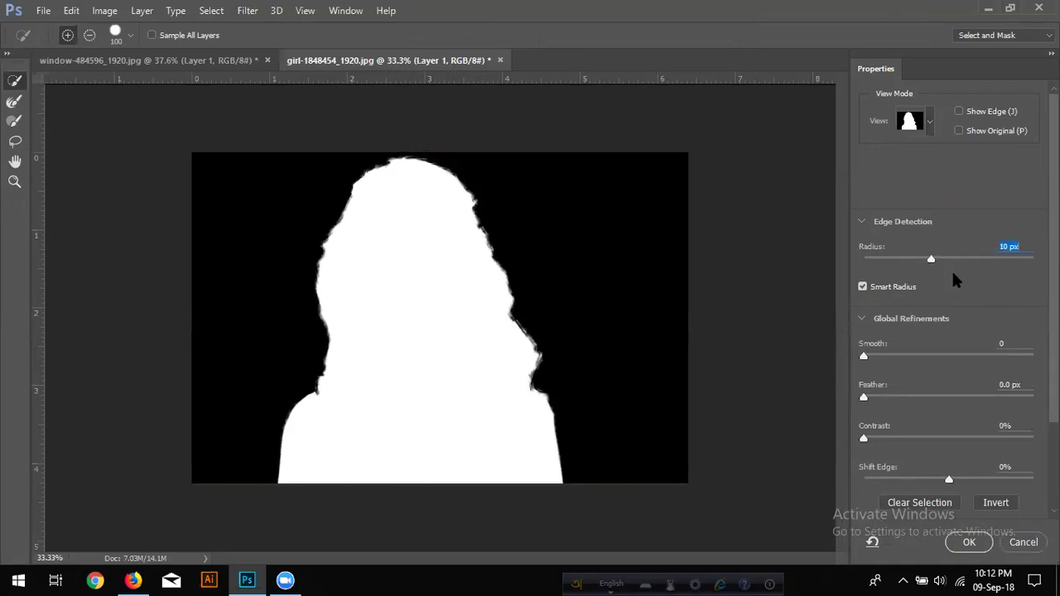
Switch the preview to Onion Skin with Transparency set to 100%
left_click(925, 124)
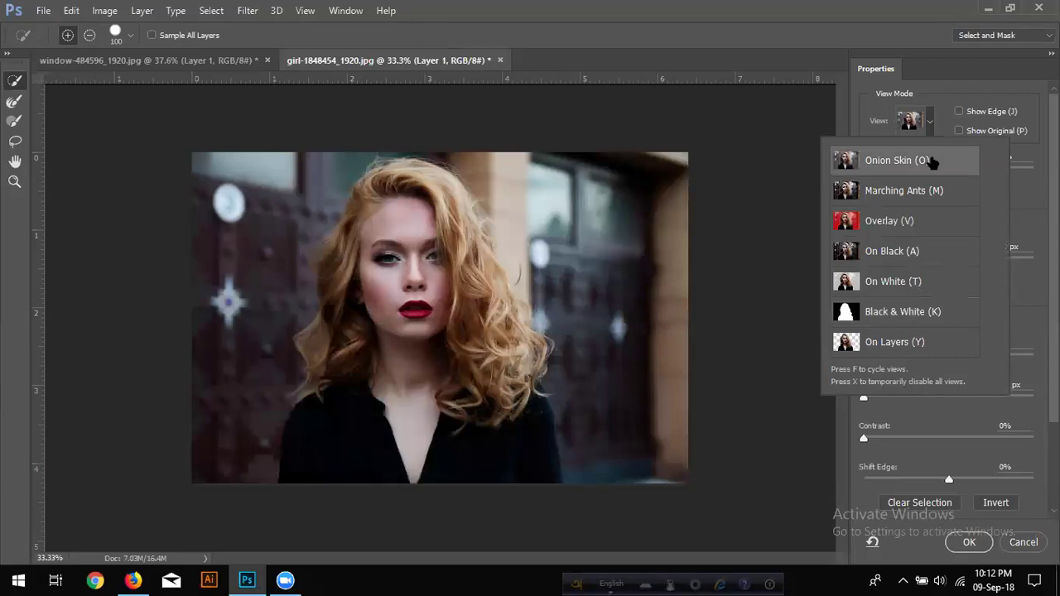
left_click(1016, 184)
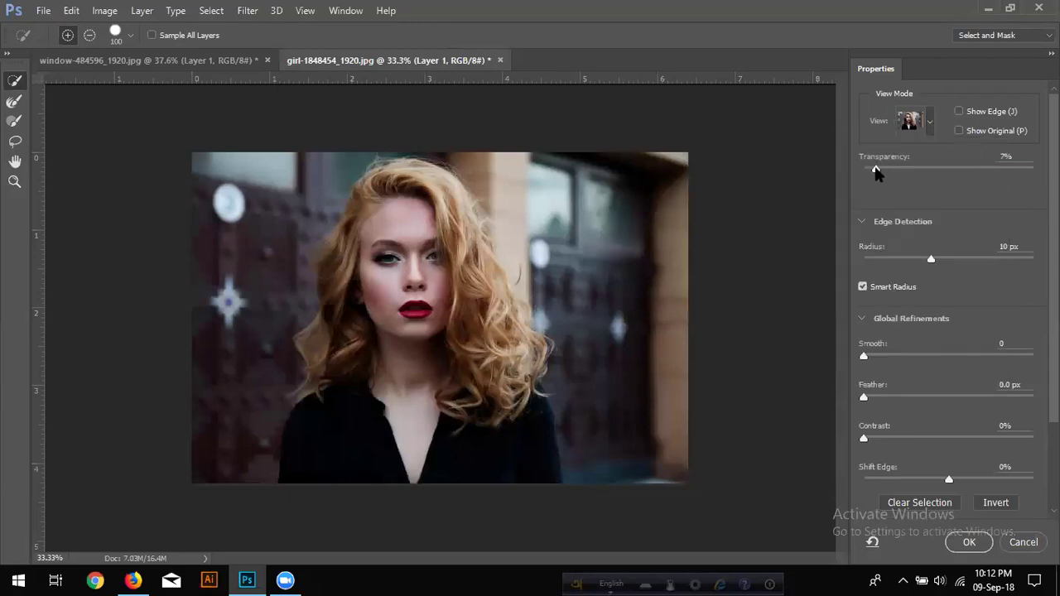
mouse_move(877, 170)
left_mouse_down()
mouse_move(1036, 170)
mouse_move(863, 170)
left_mouse_up()
type("100")
key("Return")
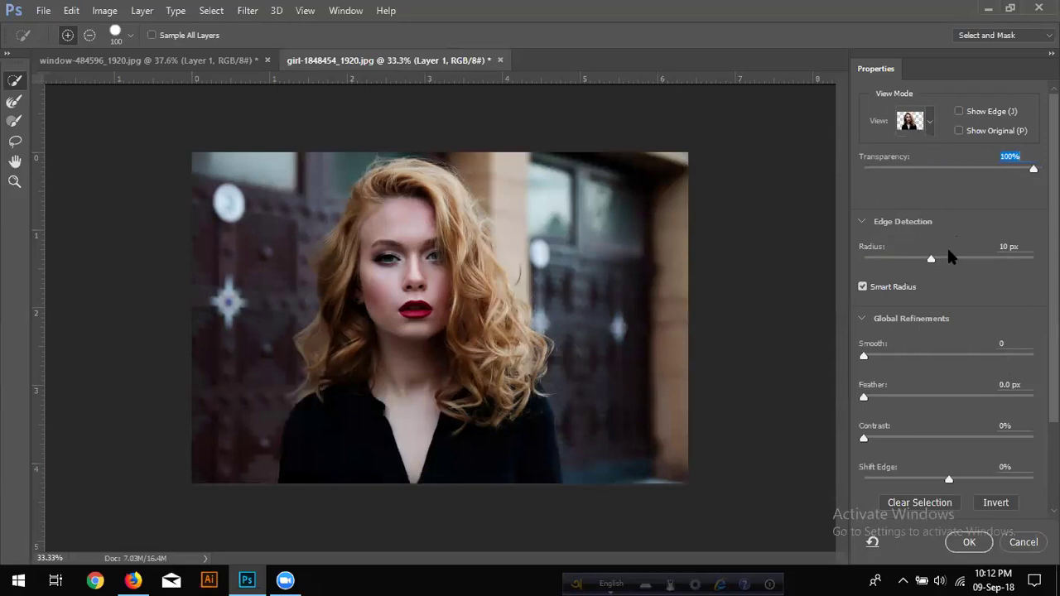
Output to New Layer with Layer Mask, then hide the Background layer
scroll(928, 306, "down", 2)
scroll(914, 364, "down", 1)
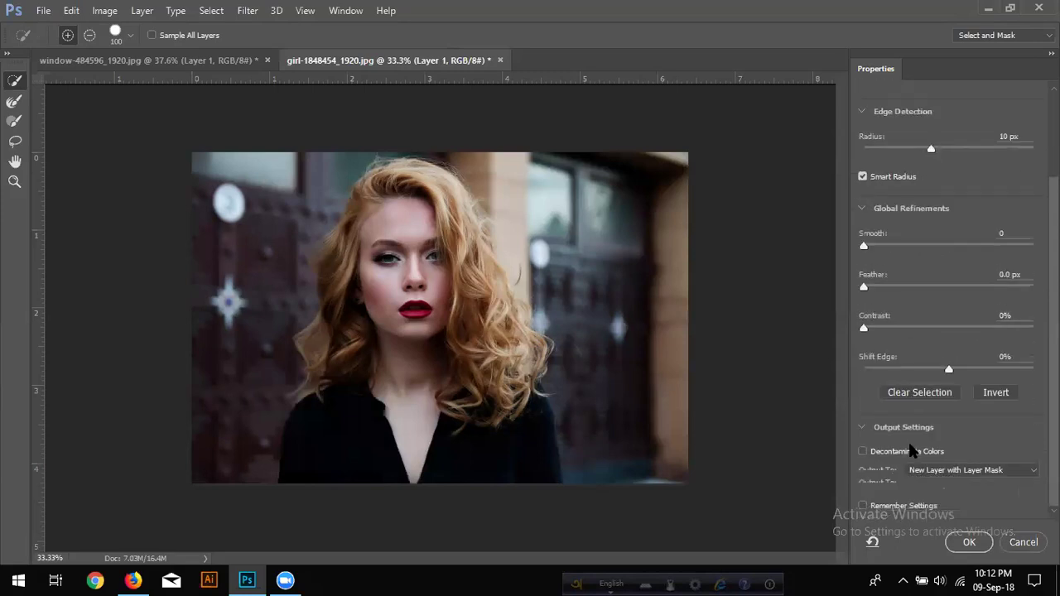
left_click(982, 473)
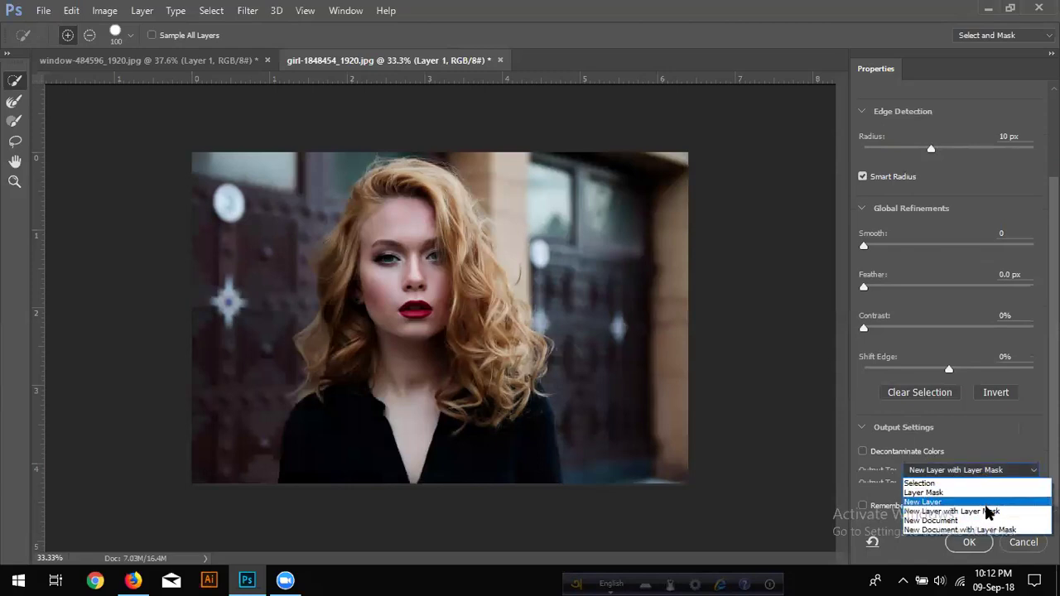
left_click(985, 508)
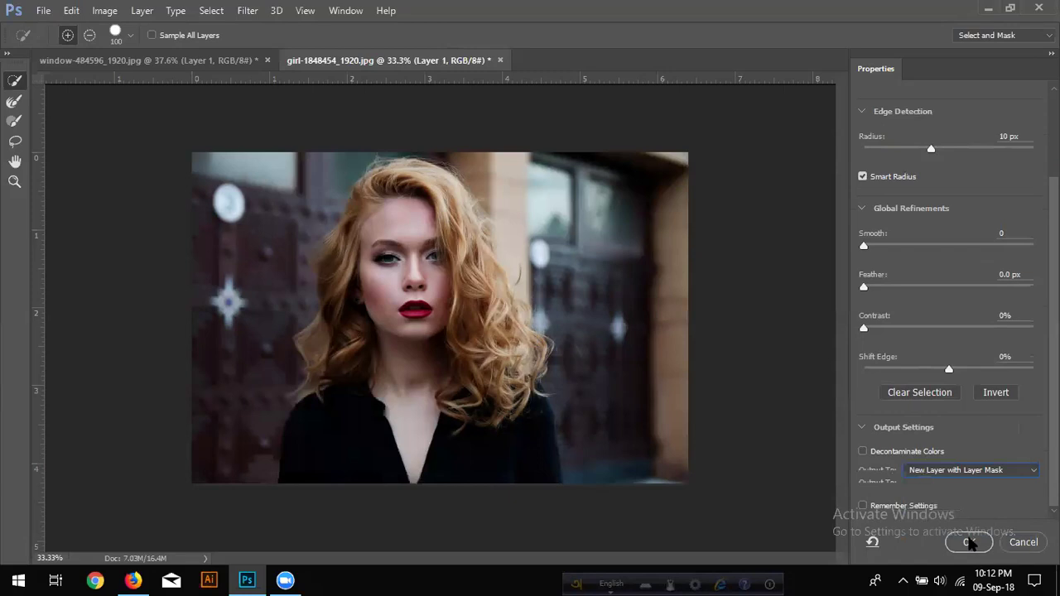
left_click(967, 543)
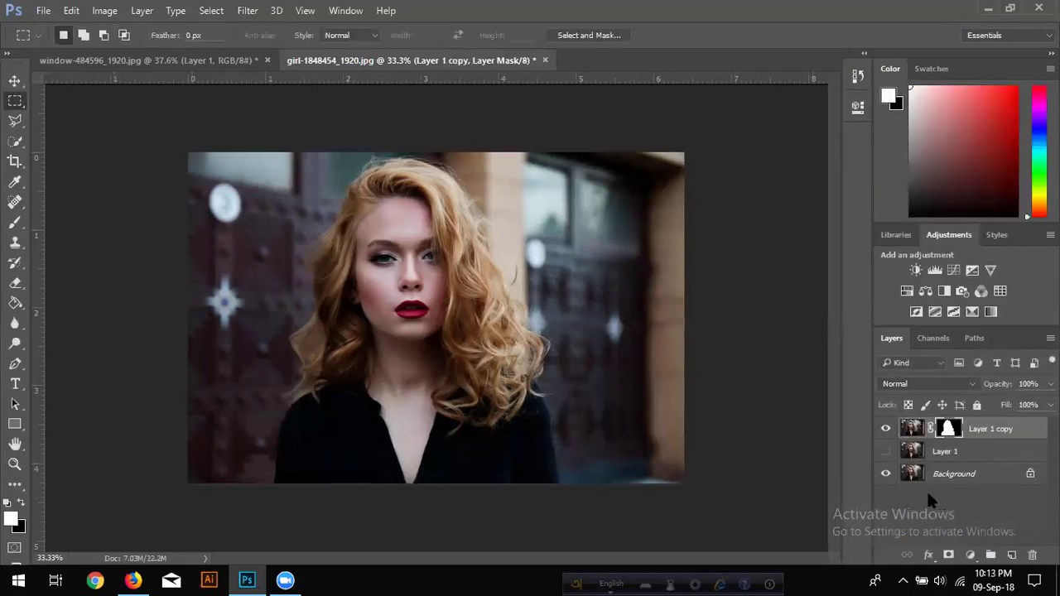
left_click(885, 473)
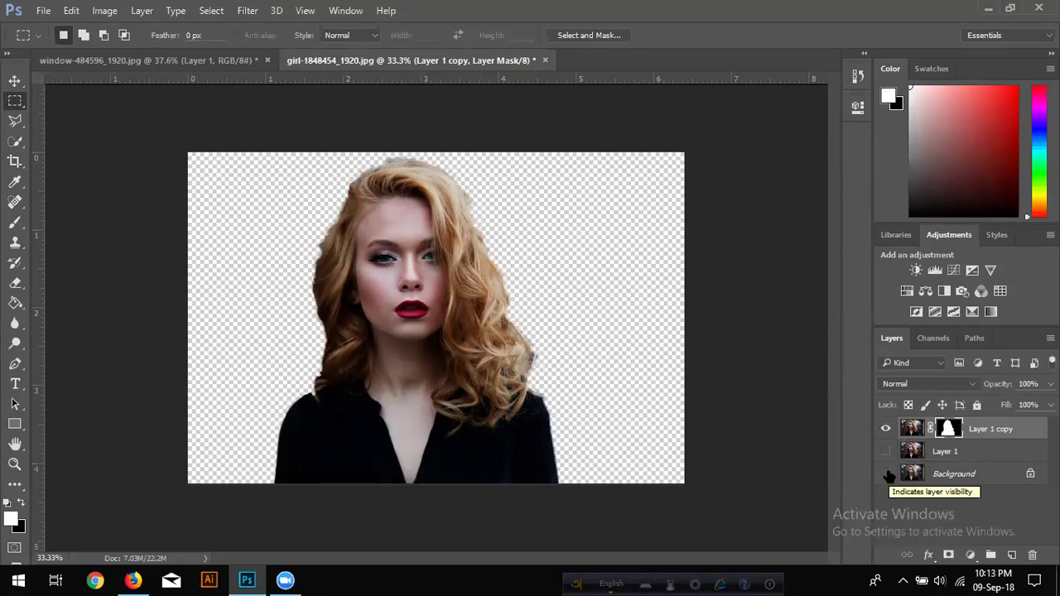